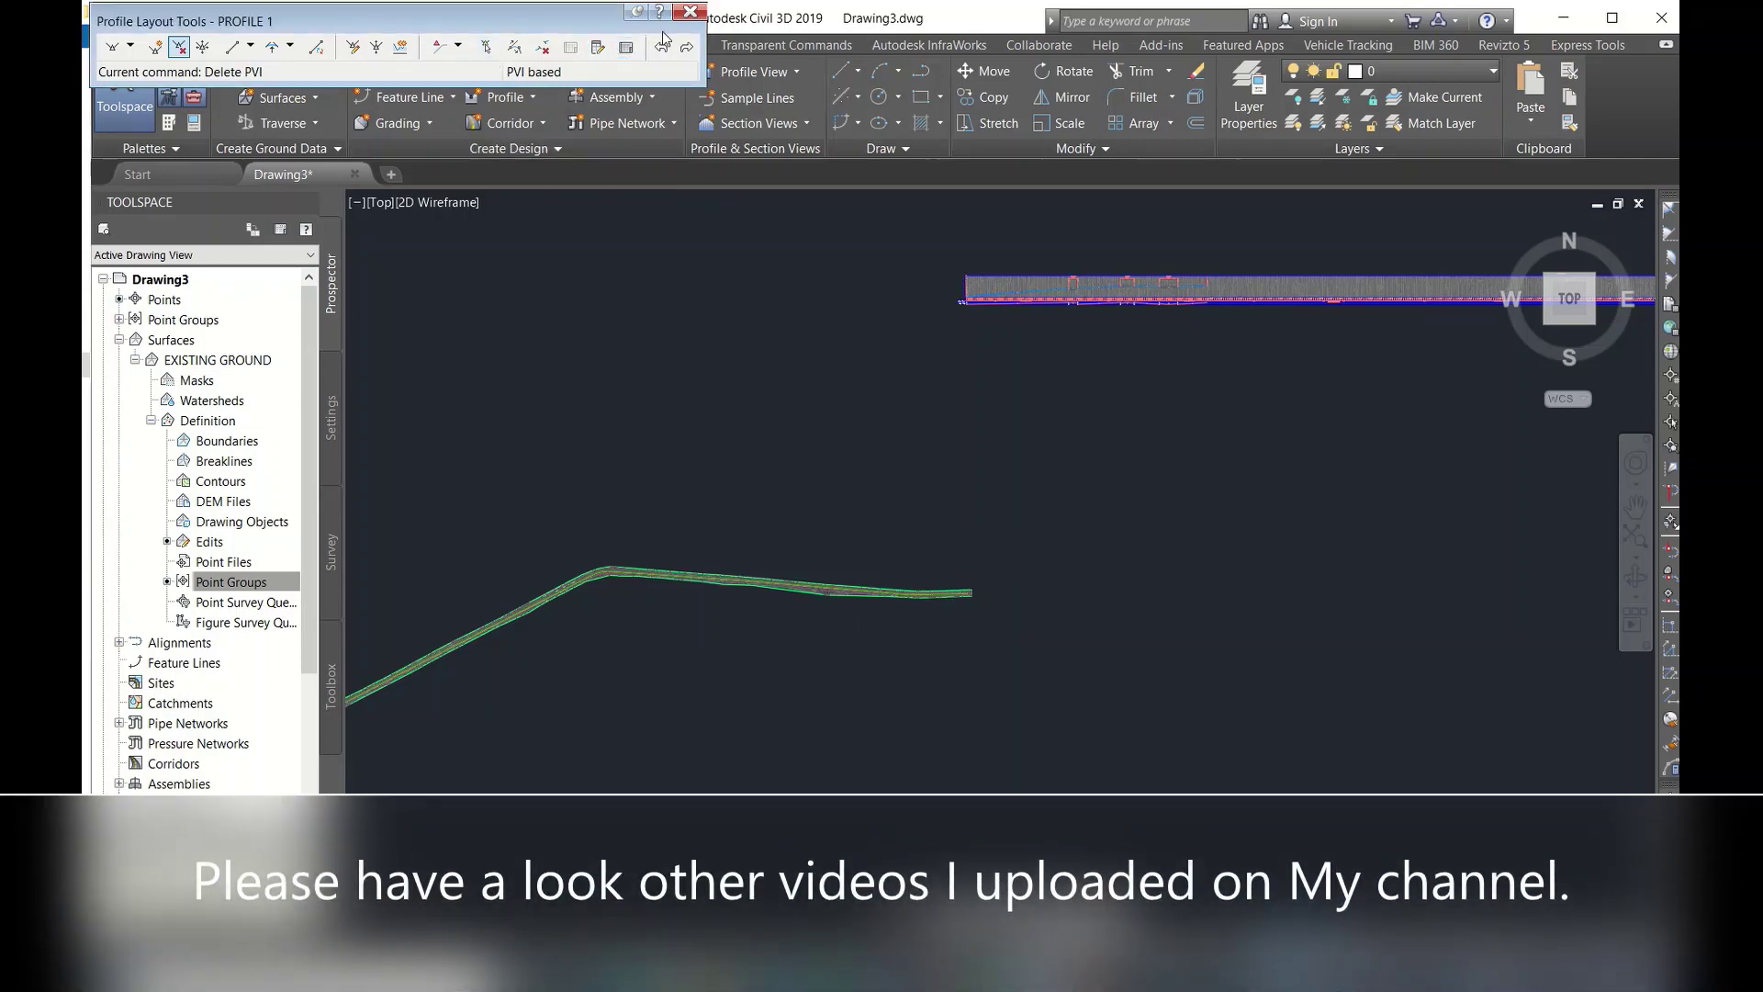
- Close the profile layout tools, create a new assembly and place its baseline in the empty area below the corridor plan
{"action": "left_click", "coordinate": [691, 12]}
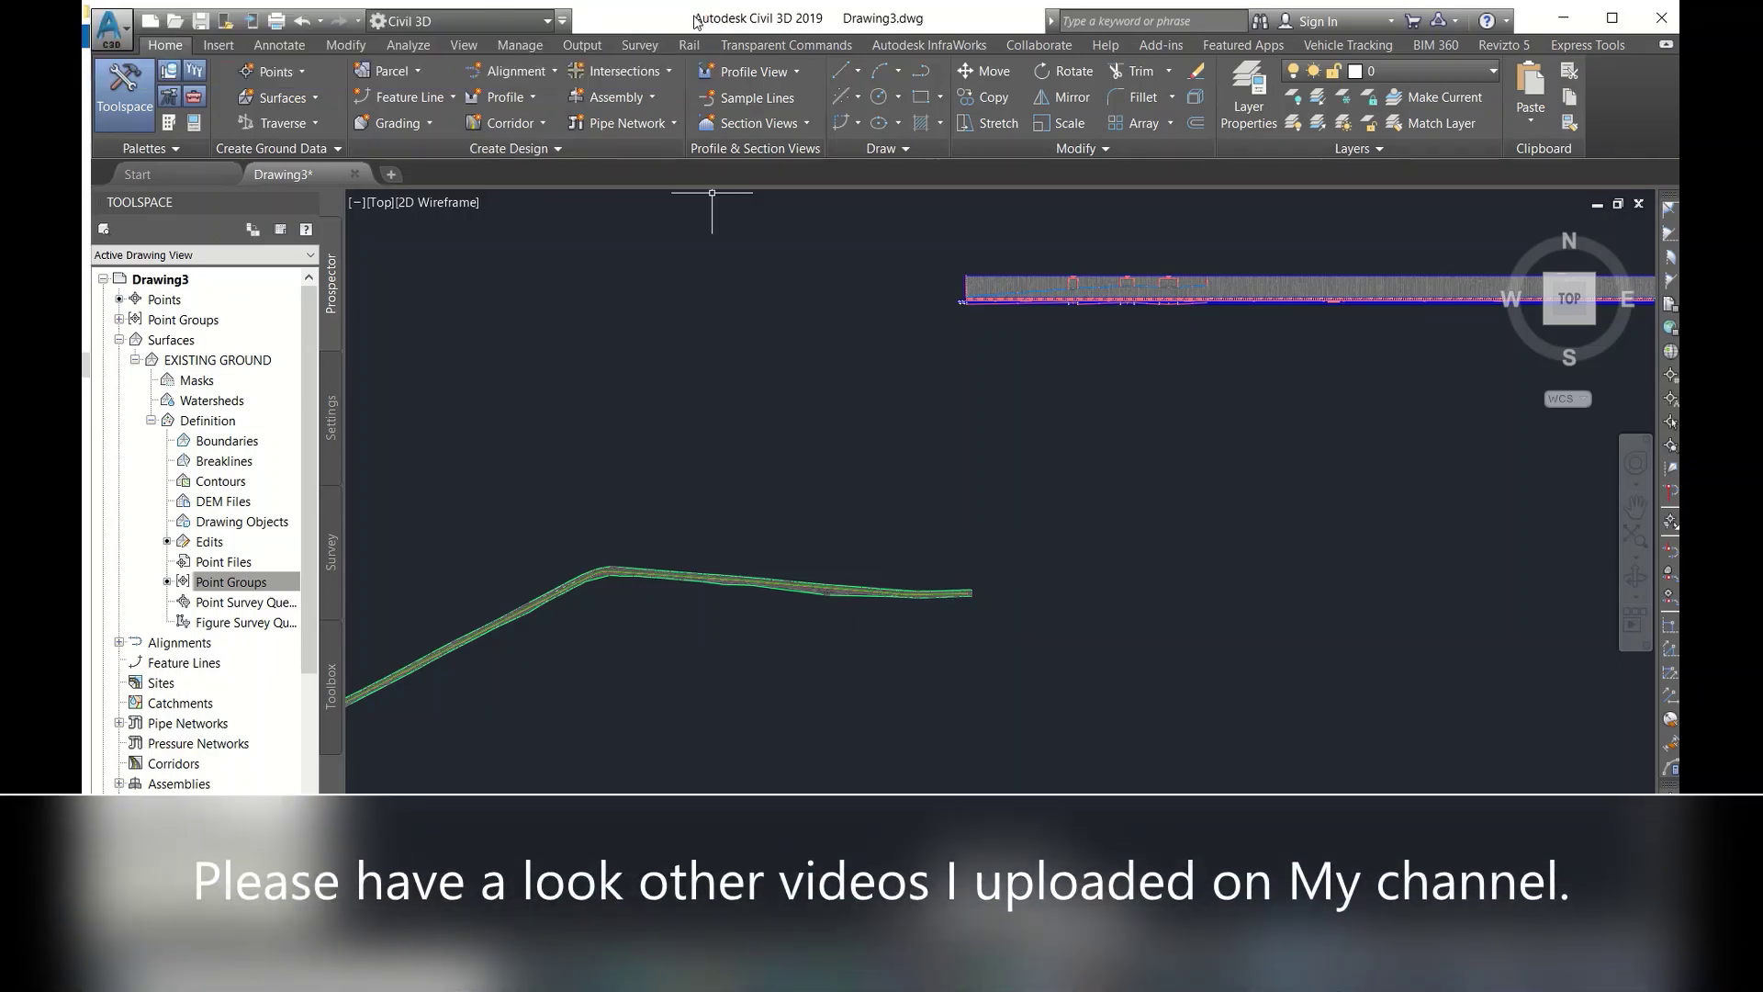
{"action": "left_click", "coordinate": [621, 96]}
{"action": "left_click", "coordinate": [622, 124]}
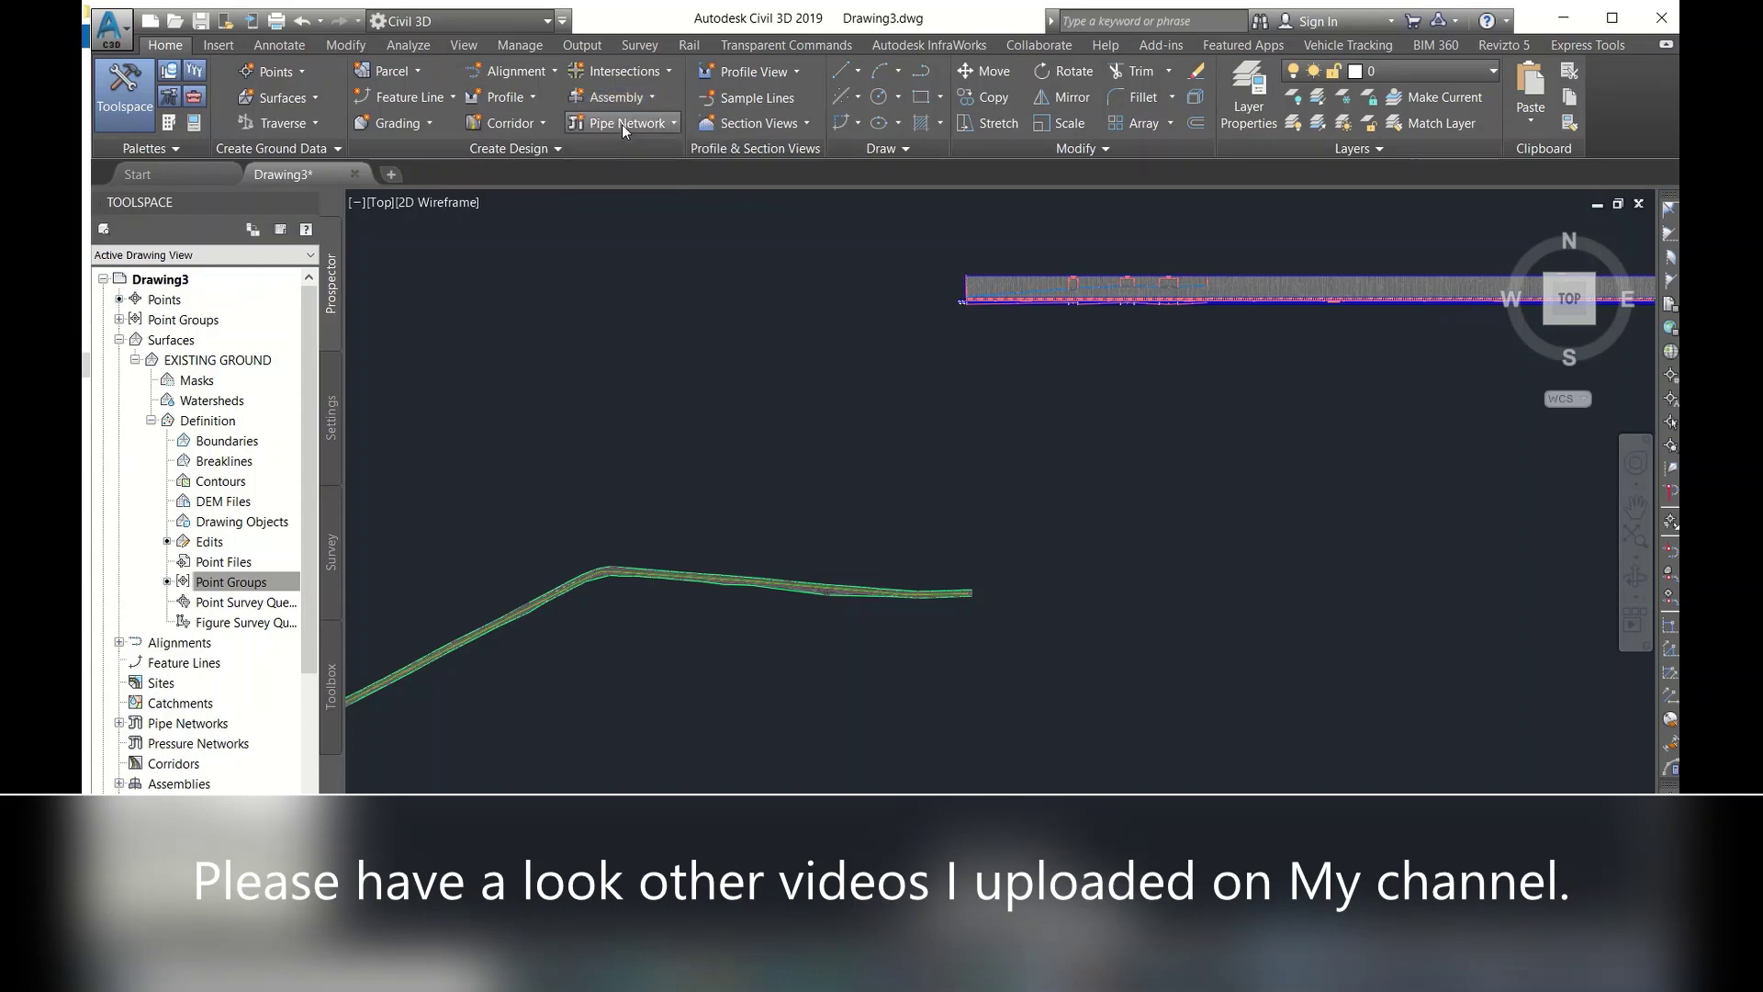
{"action": "left_click_drag", "start_coordinate": [946, 349], "coordinate": [829, 352]}
{"action": "type", "text": "1"}
{"action": "left_click", "coordinate": [806, 658]}
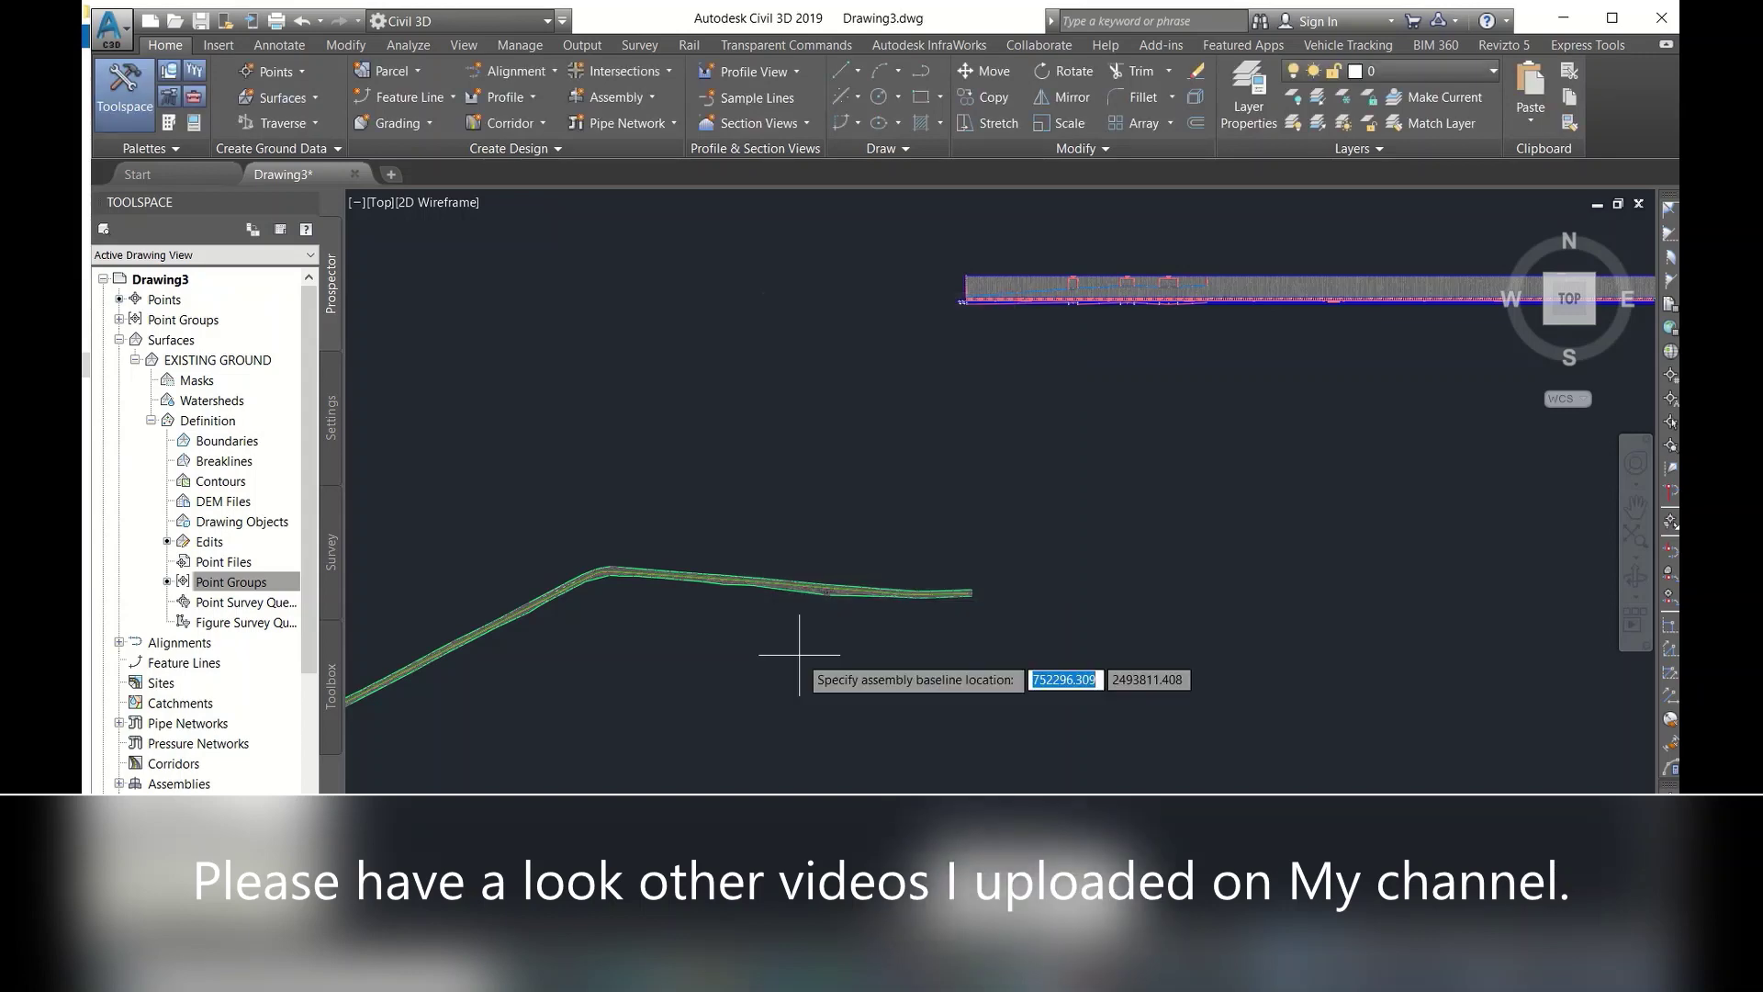
{"action": "left_click", "coordinate": [1217, 494]}
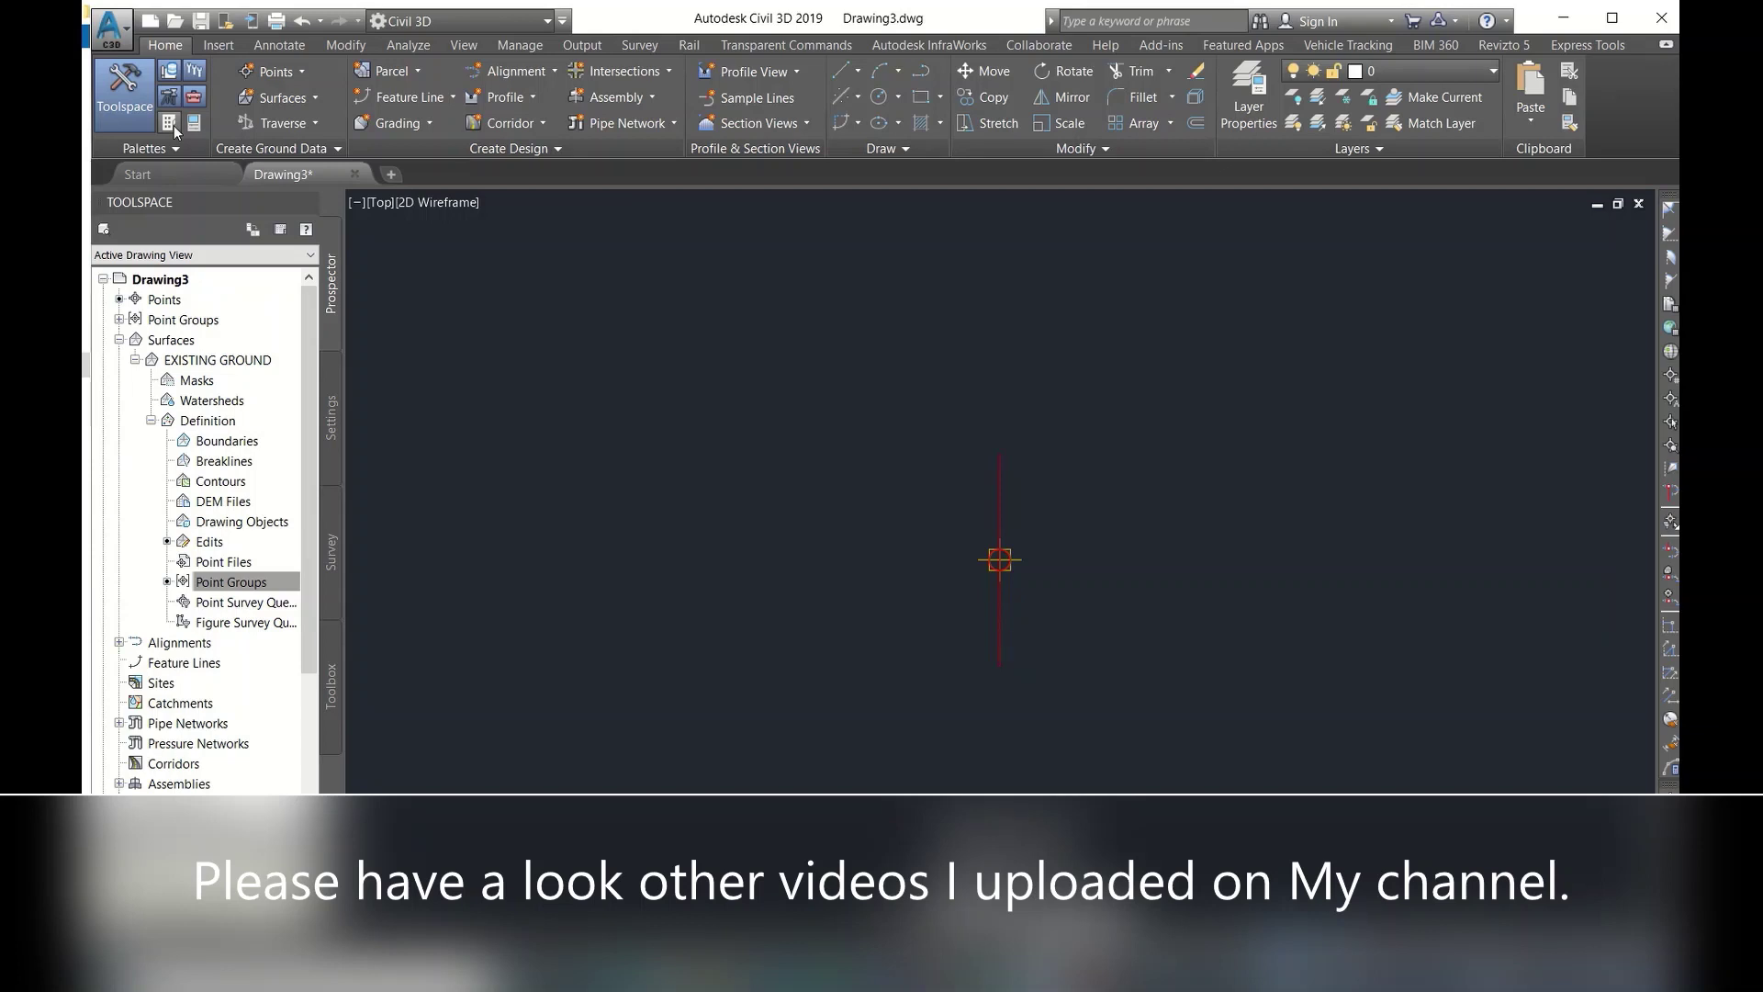
- Open the Civil metric subassemblies tool palettes and bring up the Assemblies palette
{"action": "key", "text": "ctrl+3"}
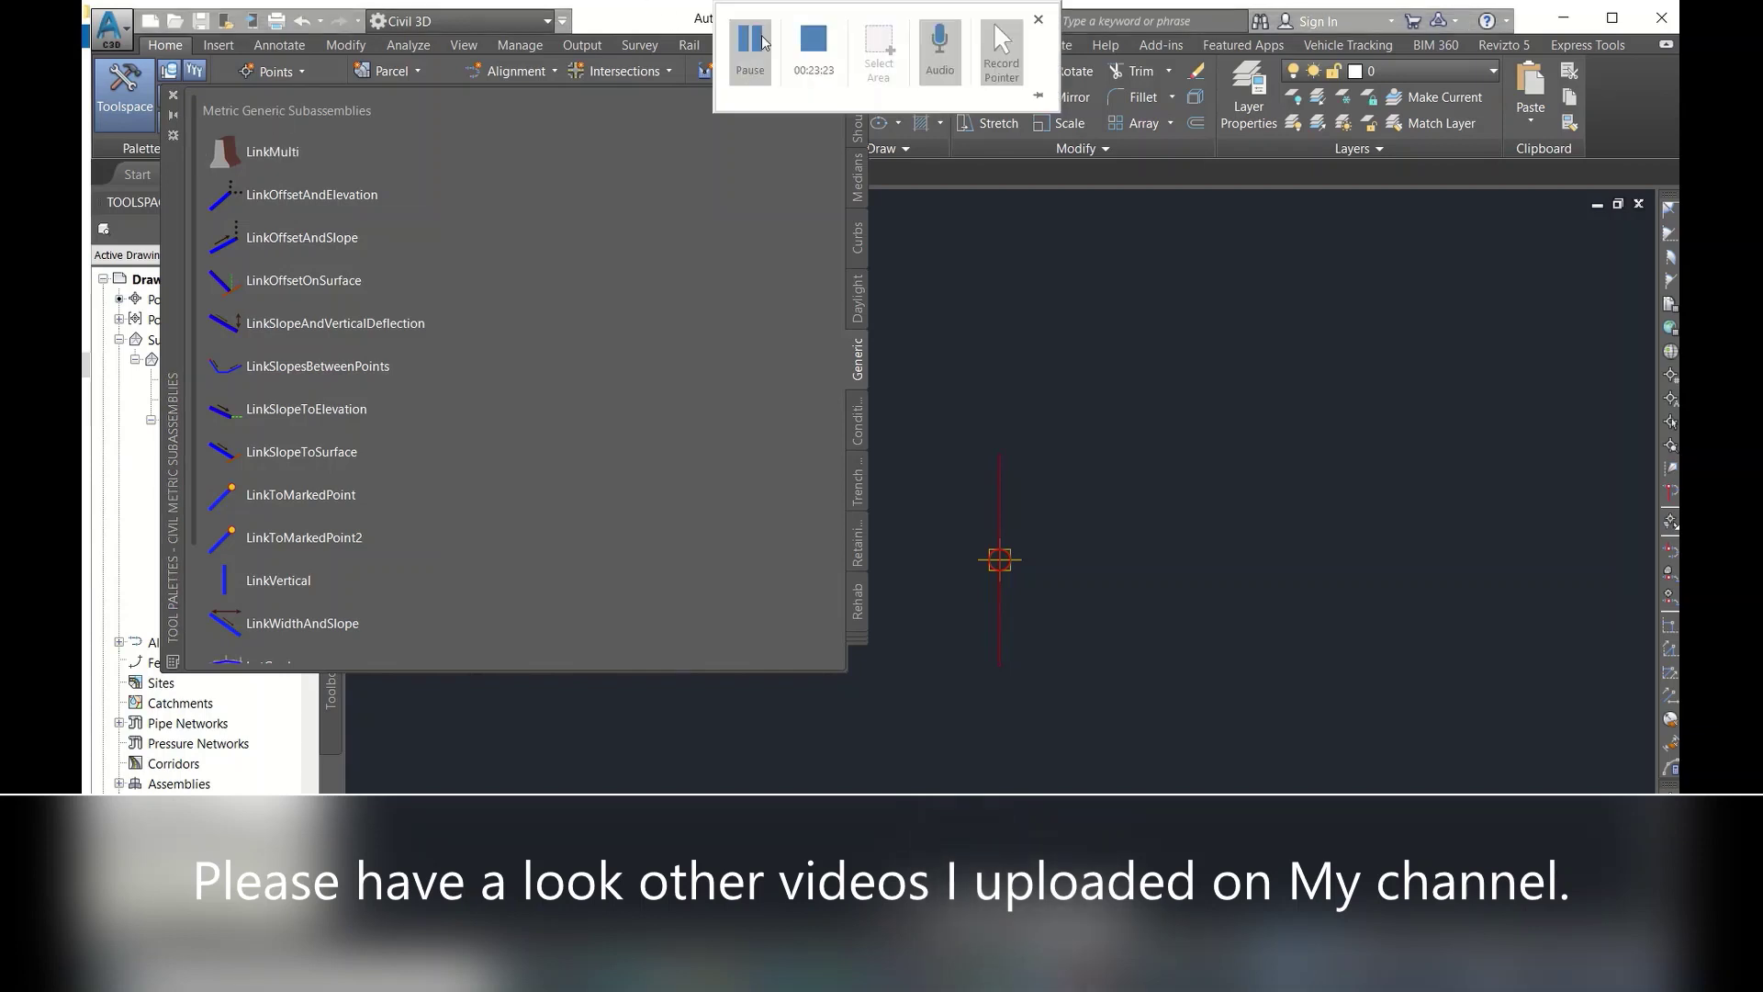
{"action": "left_click", "coordinate": [861, 129]}
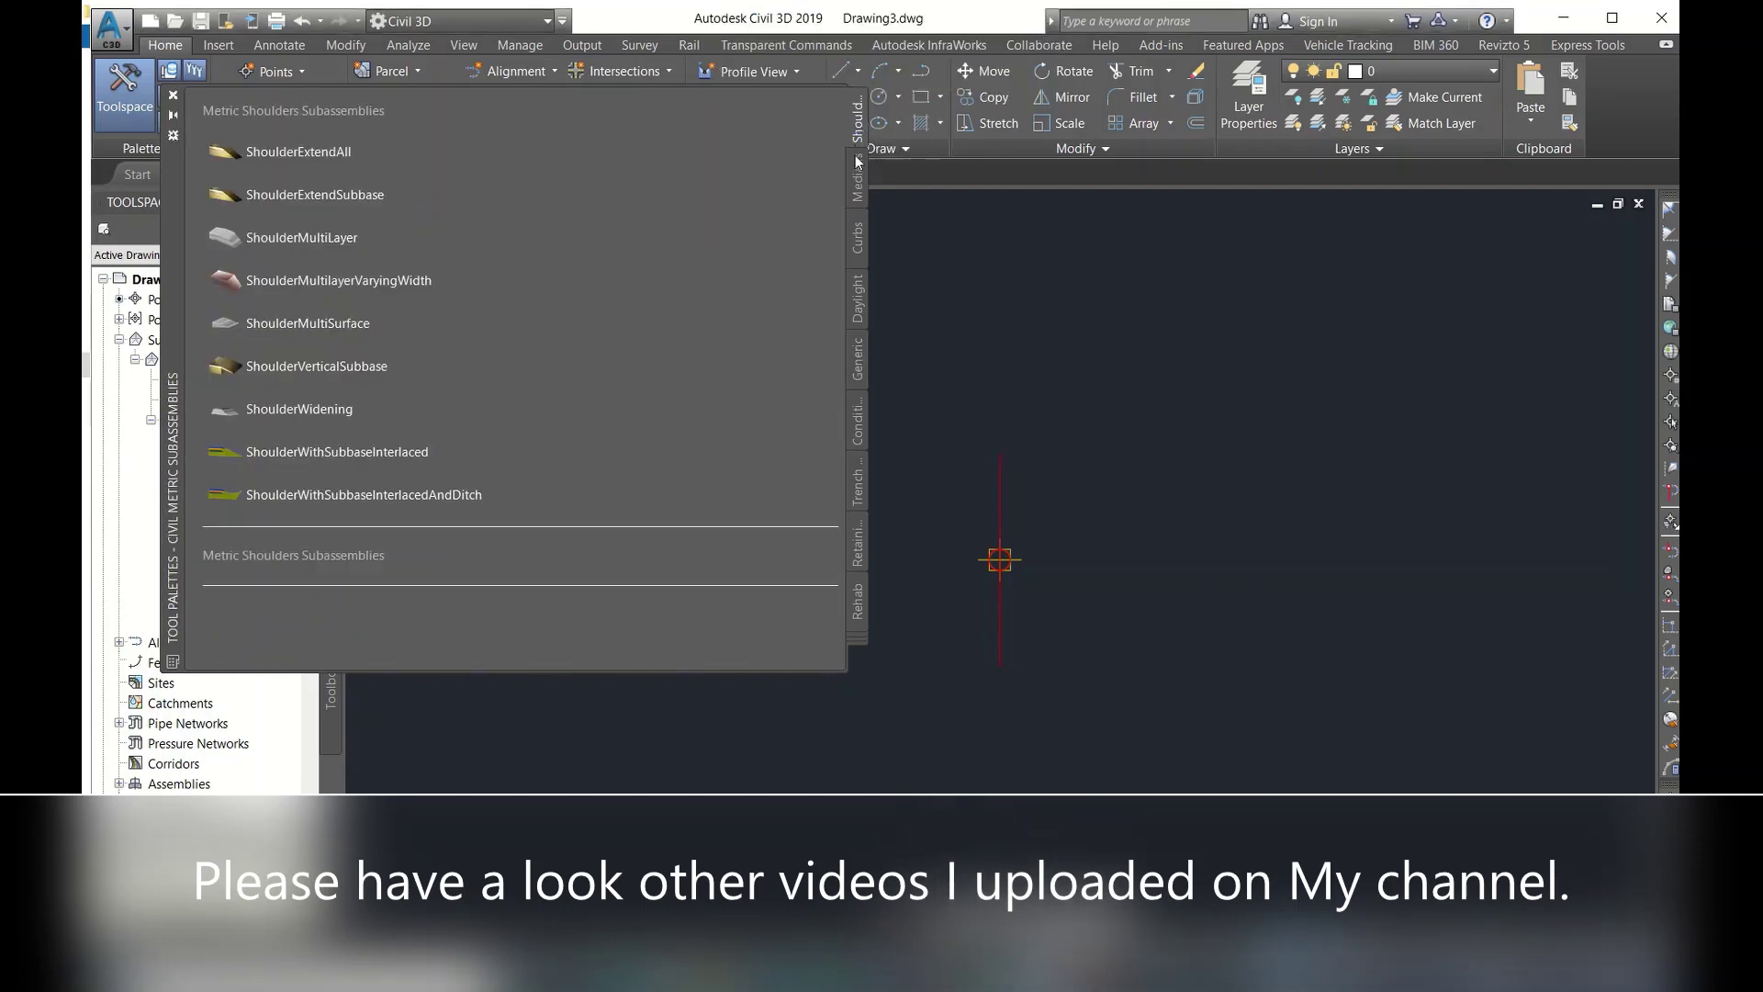
{"action": "left_click", "coordinate": [854, 191]}
{"action": "left_click", "coordinate": [856, 119]}
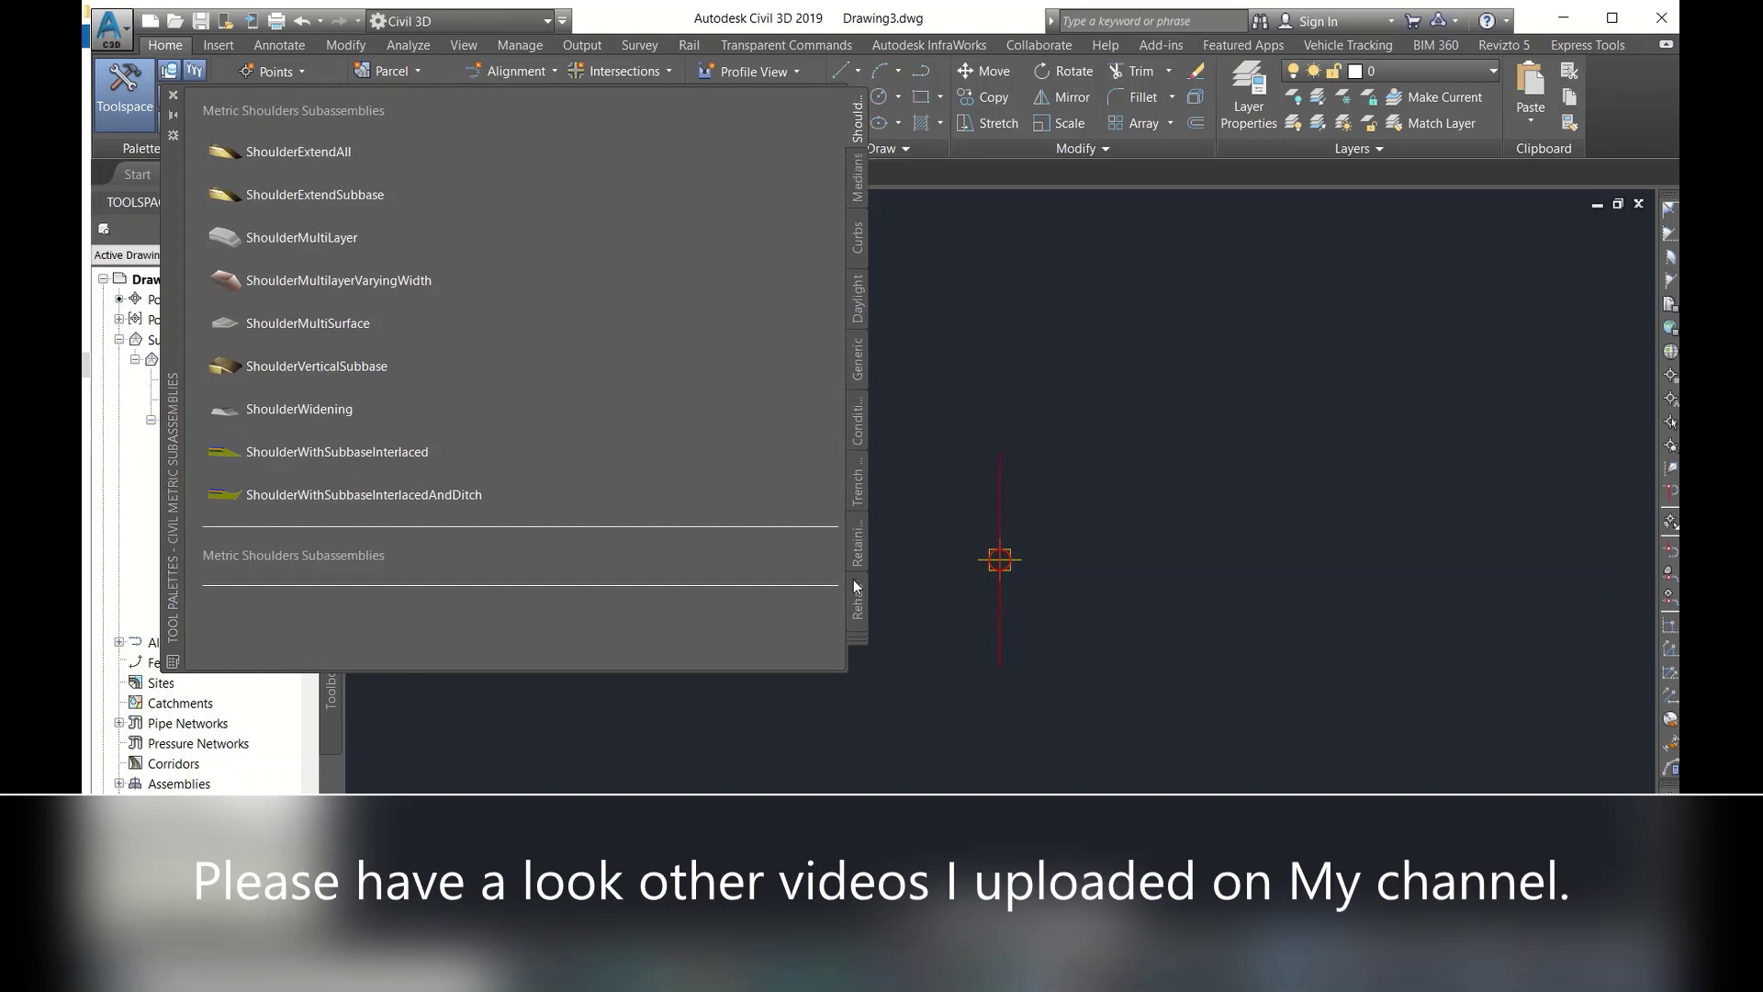
{"action": "left_click", "coordinate": [856, 649]}
{"action": "left_click", "coordinate": [924, 661]}
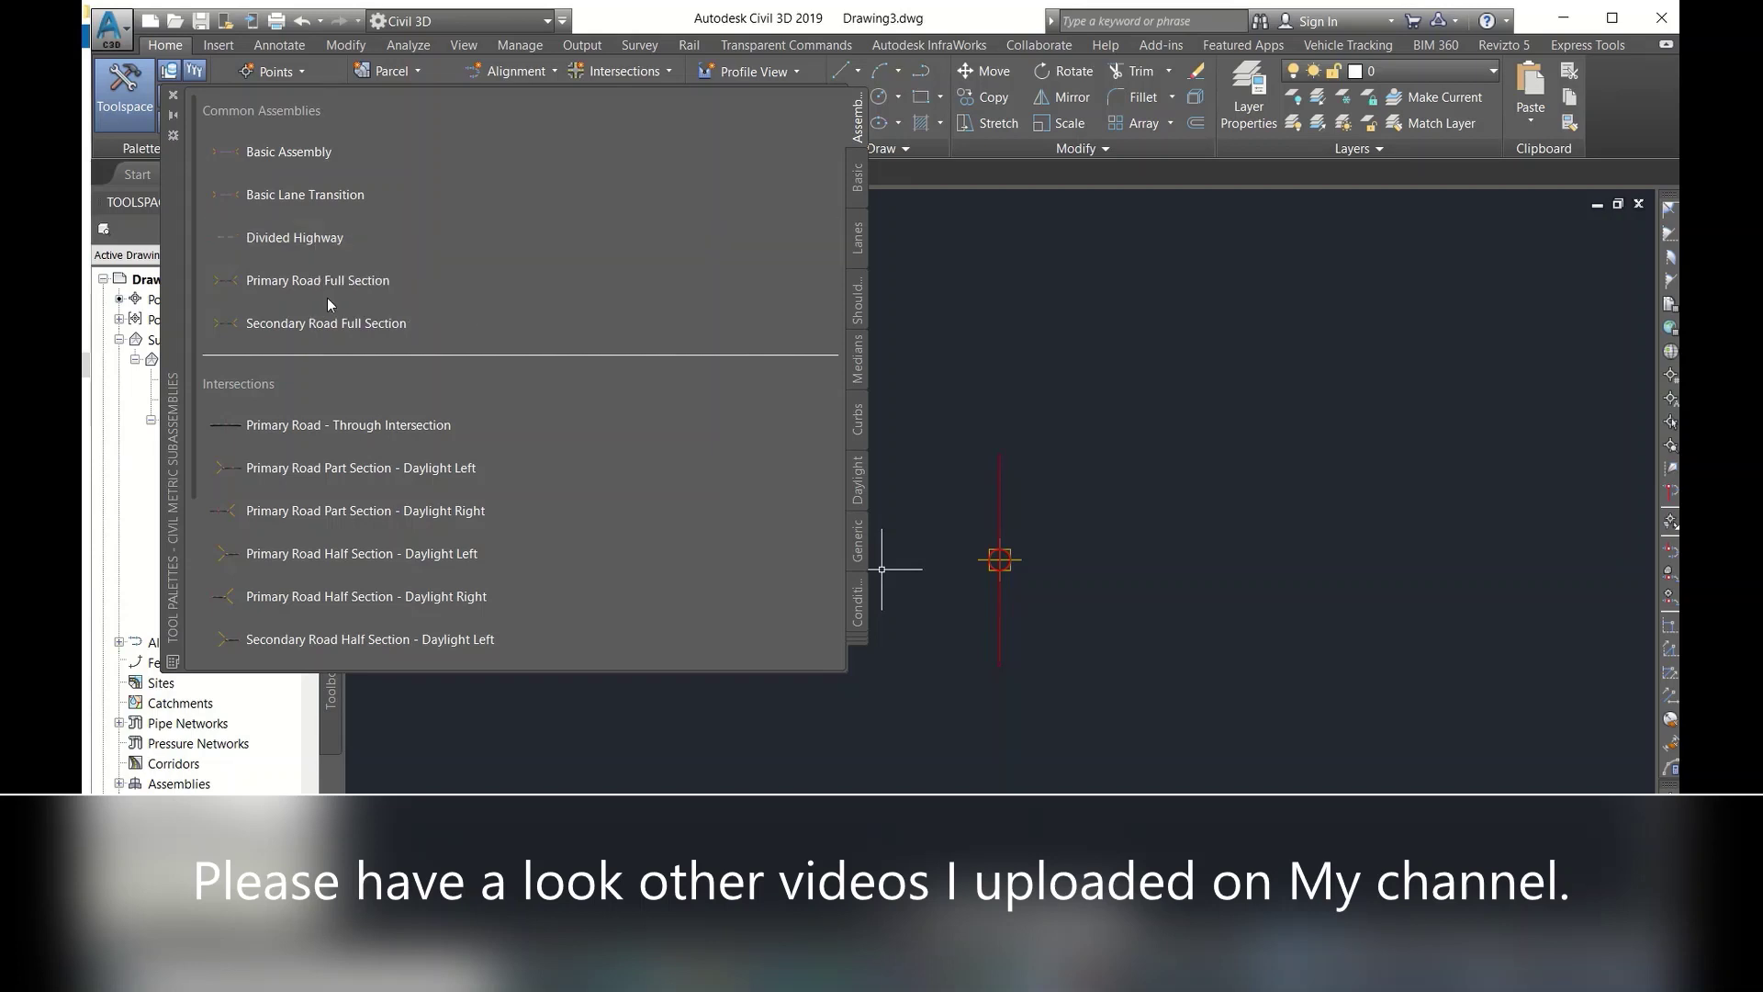
- Look through the Basic, Lanes, Shoulders, Medians, Curbs, Daylight, Generic and Conditional subassembly categories
{"action": "left_click", "coordinate": [857, 188]}
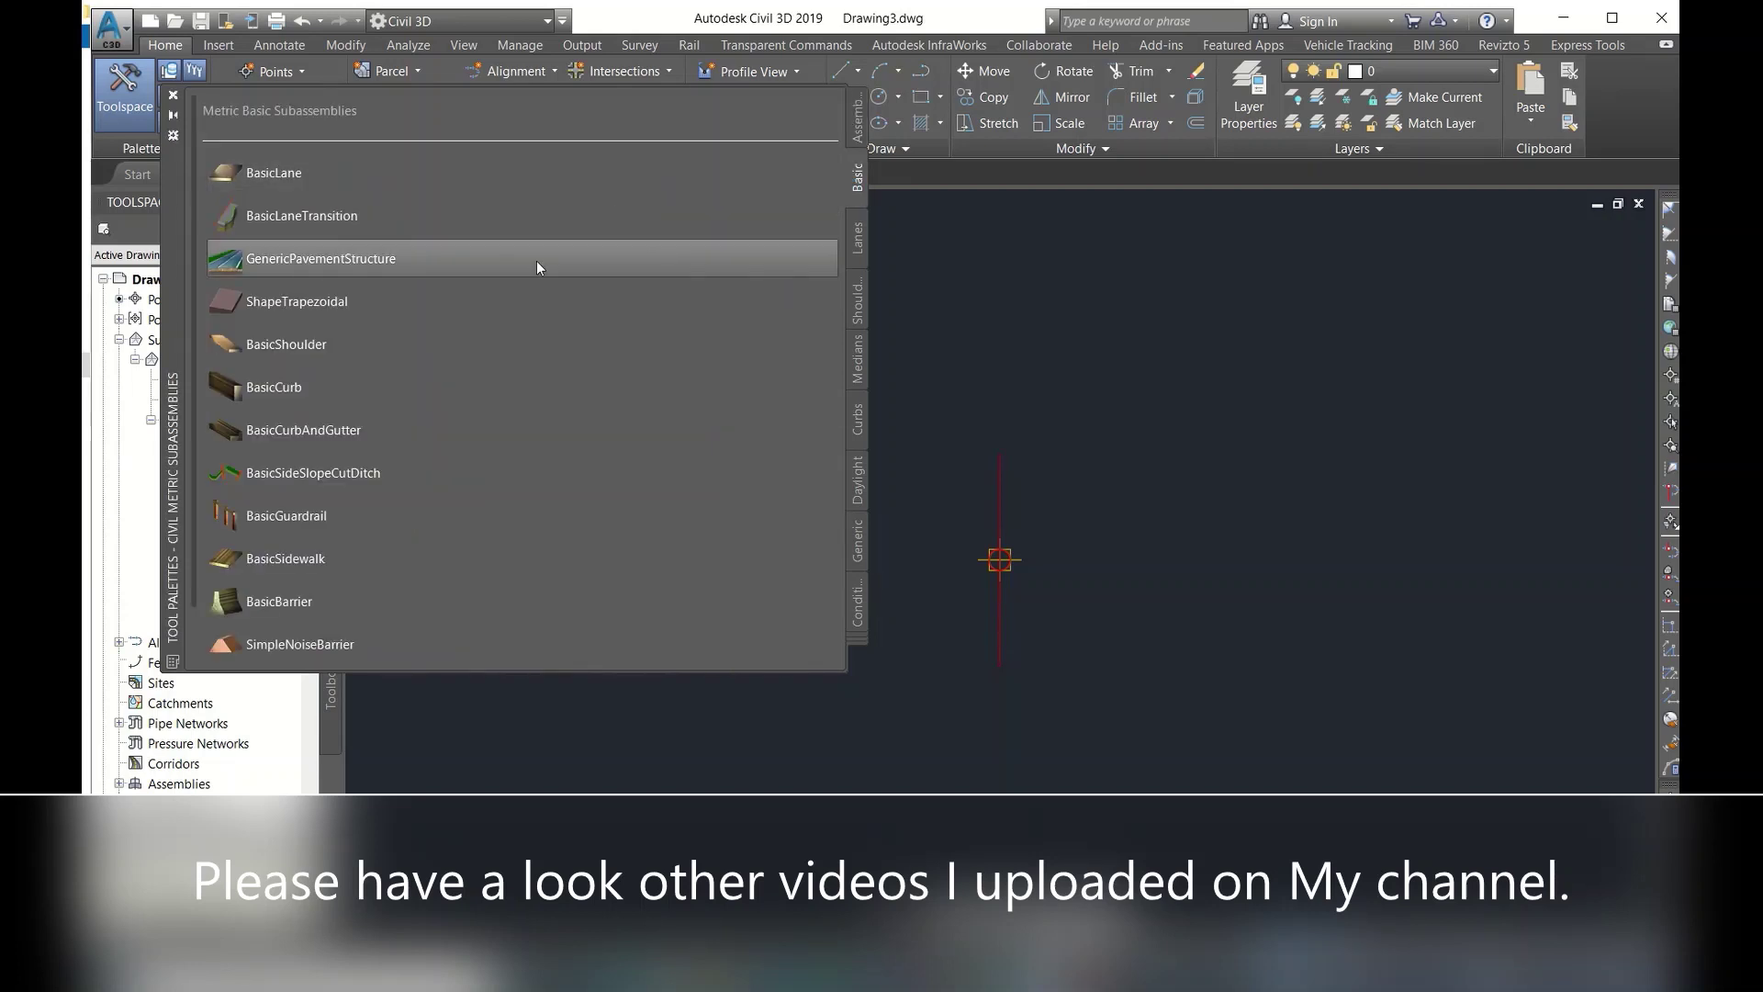
{"action": "left_click", "coordinate": [865, 251]}
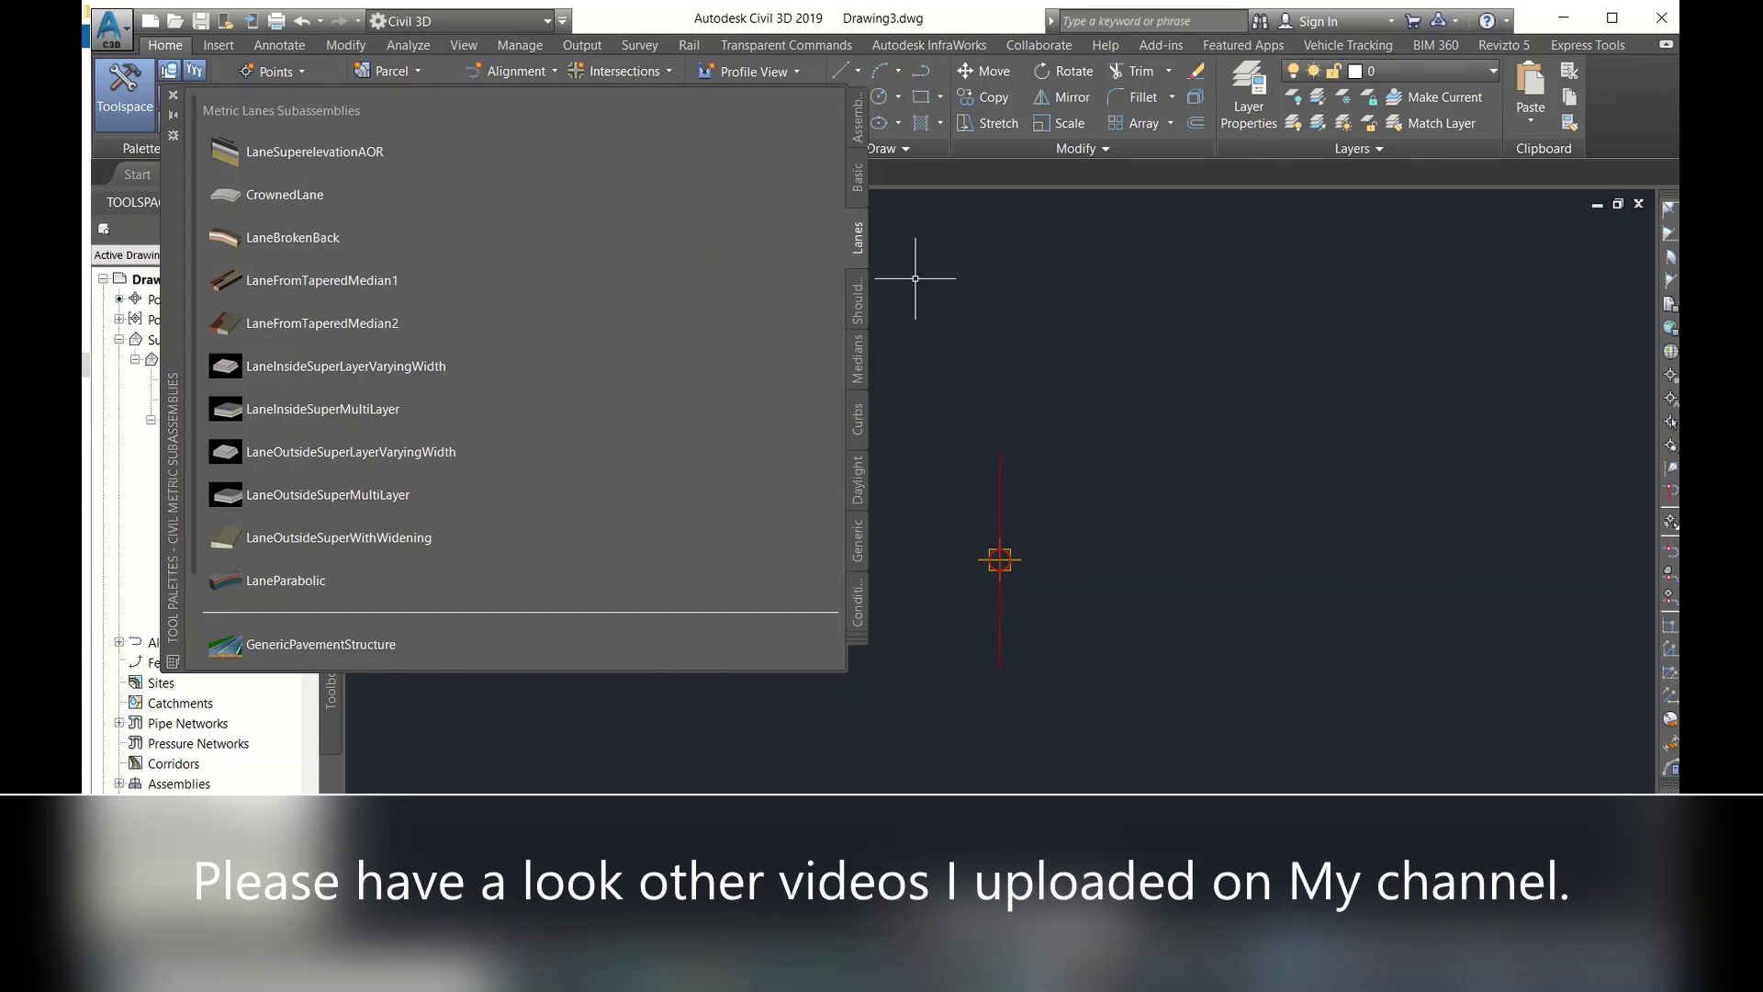
{"action": "left_click", "coordinate": [856, 318]}
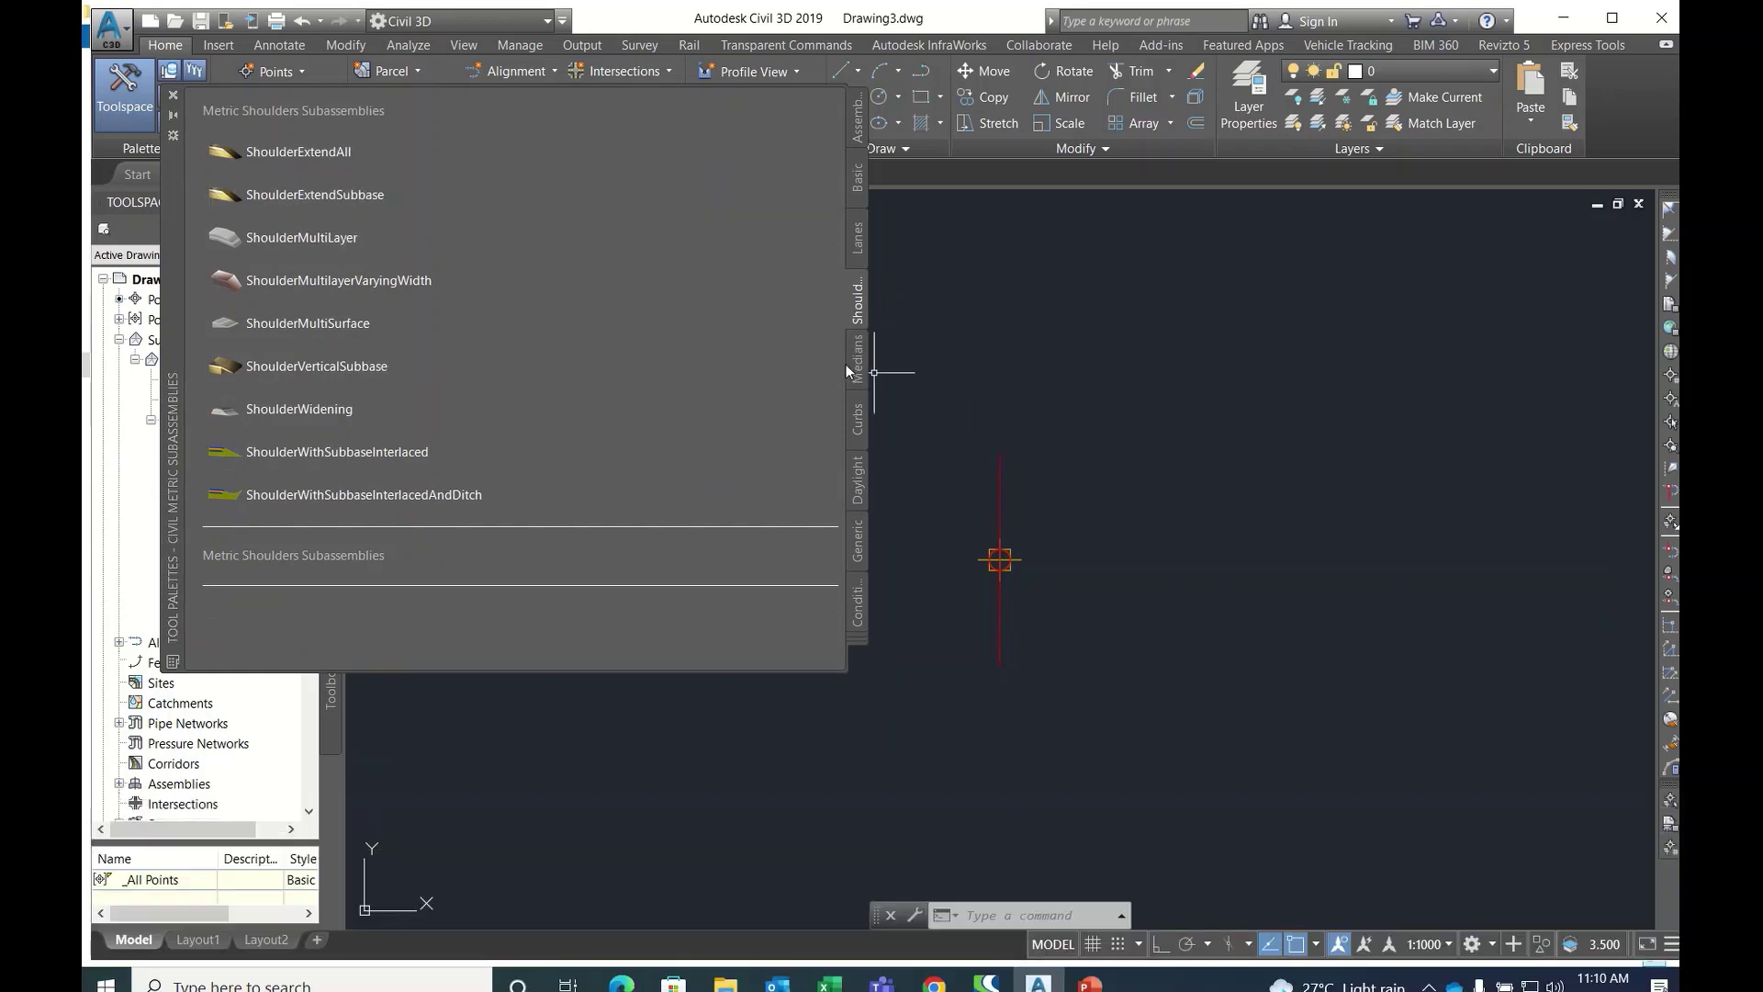
{"action": "left_click", "coordinate": [855, 372]}
{"action": "left_click", "coordinate": [858, 433]}
{"action": "left_click", "coordinate": [858, 479]}
{"action": "left_click", "coordinate": [861, 548]}
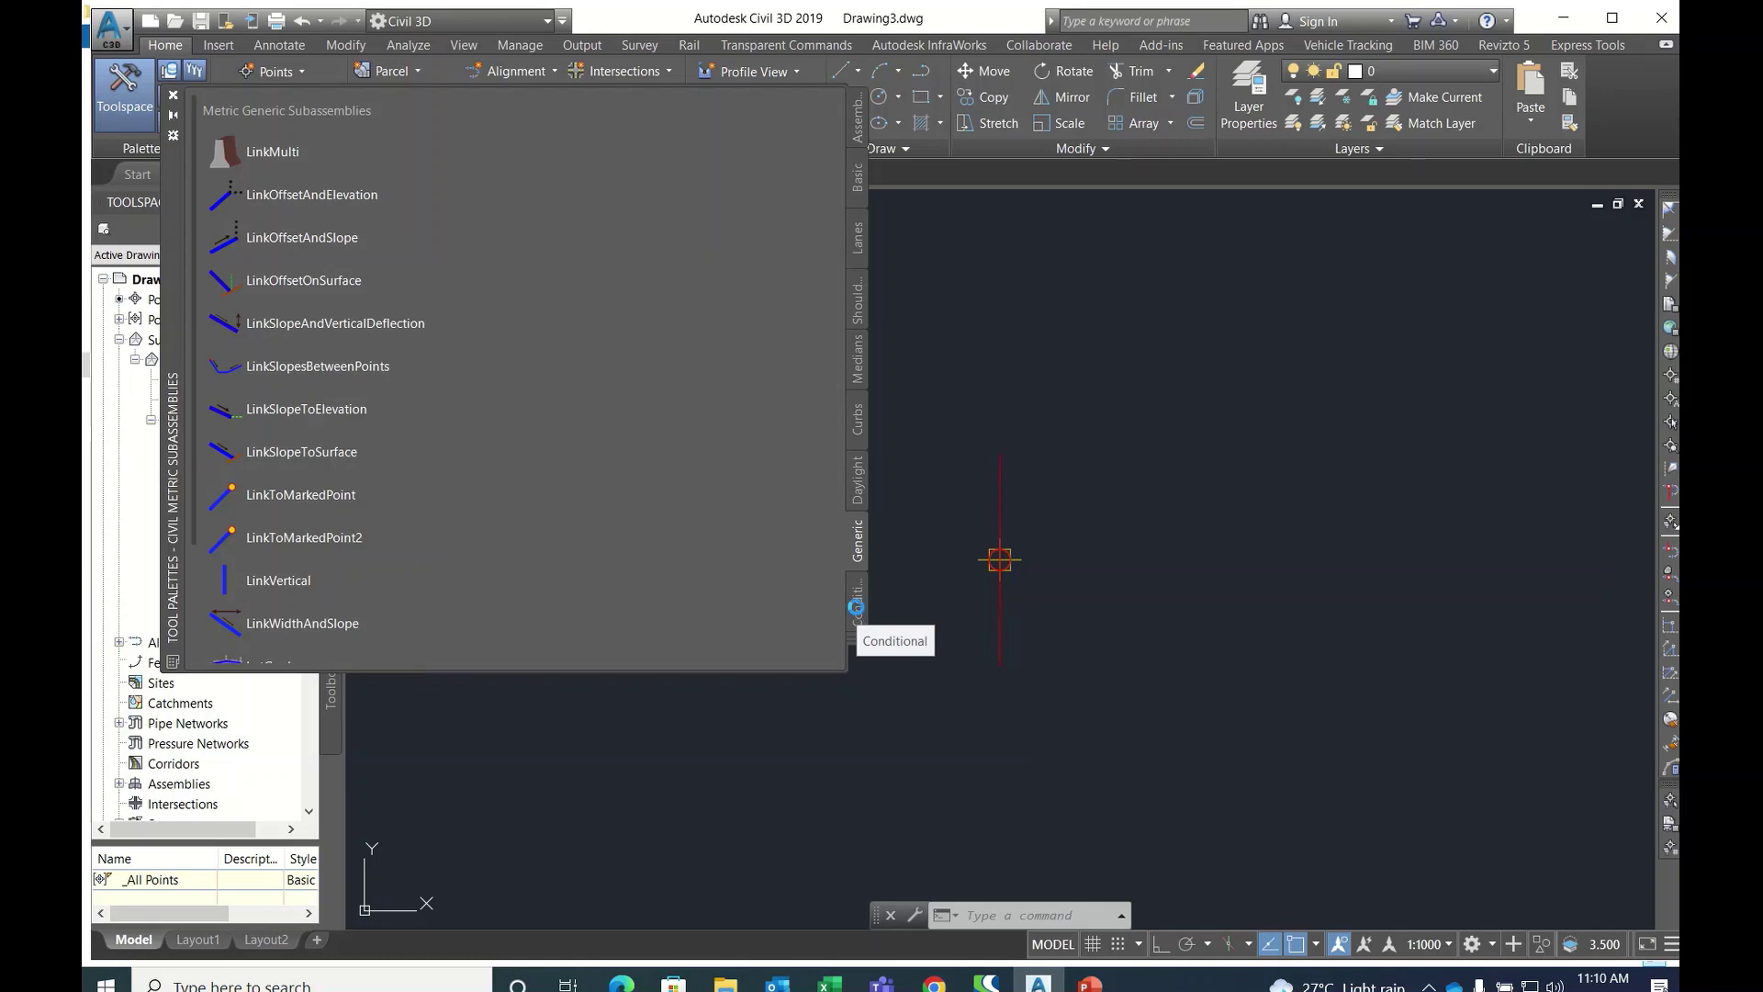
{"action": "left_click", "coordinate": [858, 606]}
{"action": "left_click", "coordinate": [860, 554]}
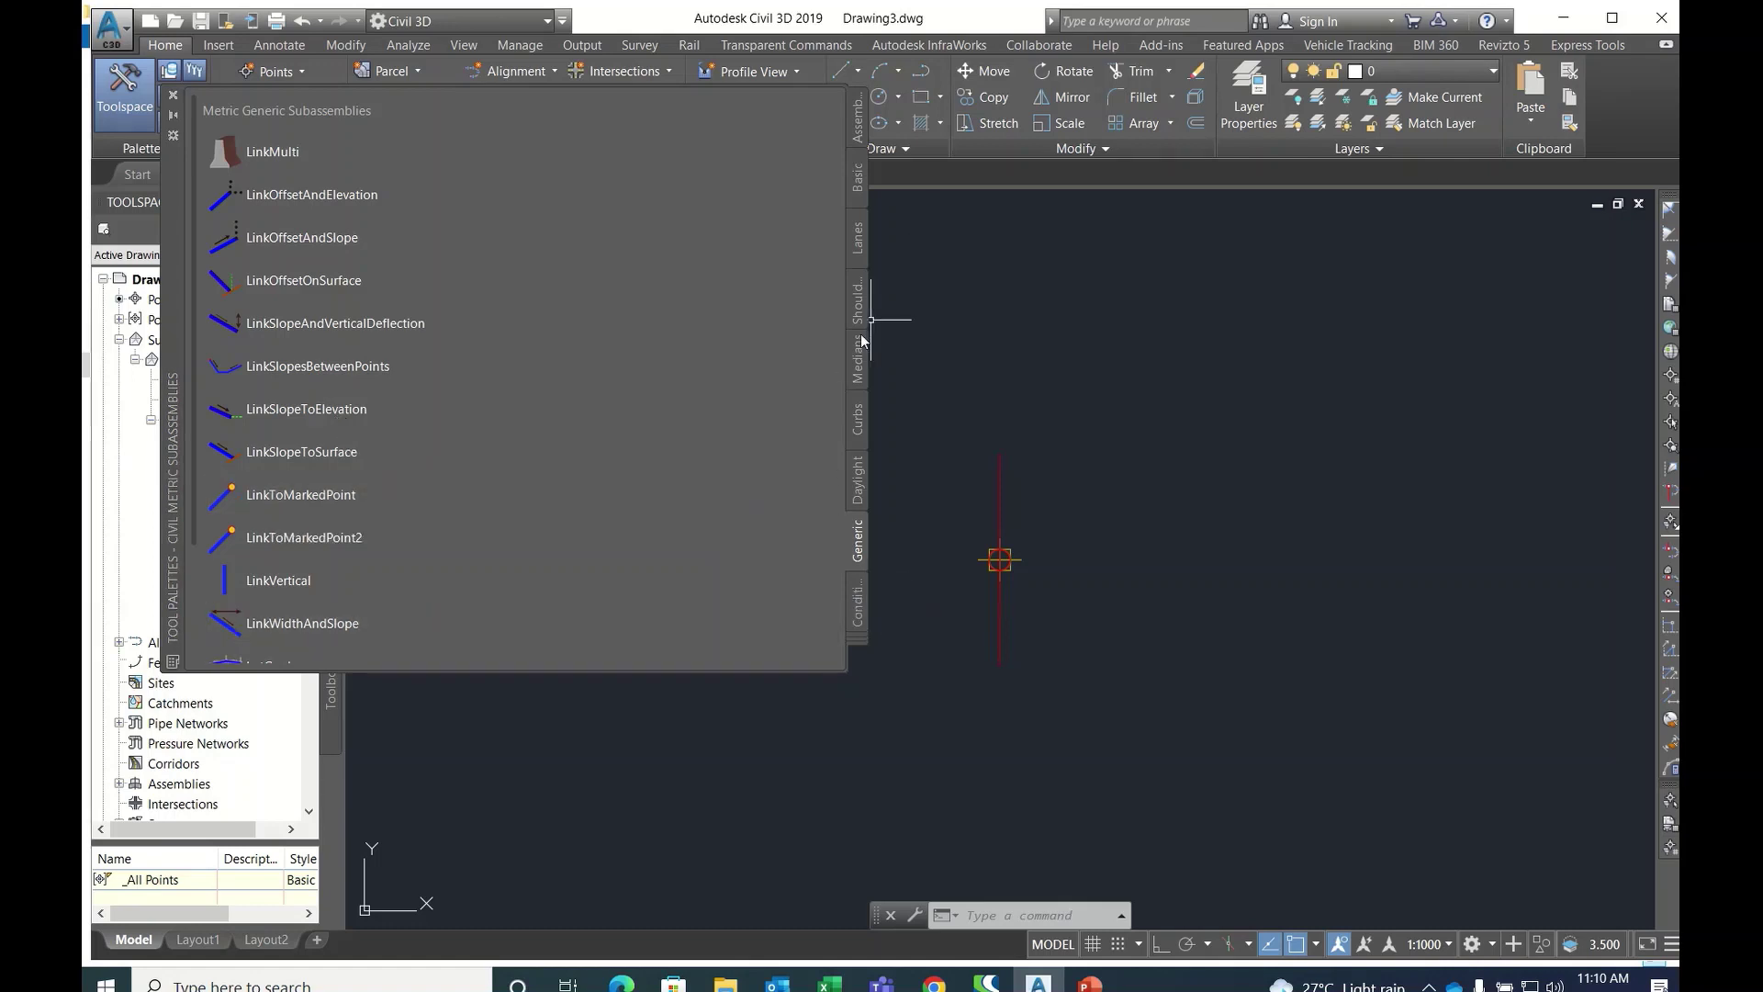
- Attach a LaneSuperelevationAOR lane to each side of the assembly baseline and close its properties
{"action": "left_click", "coordinate": [860, 243]}
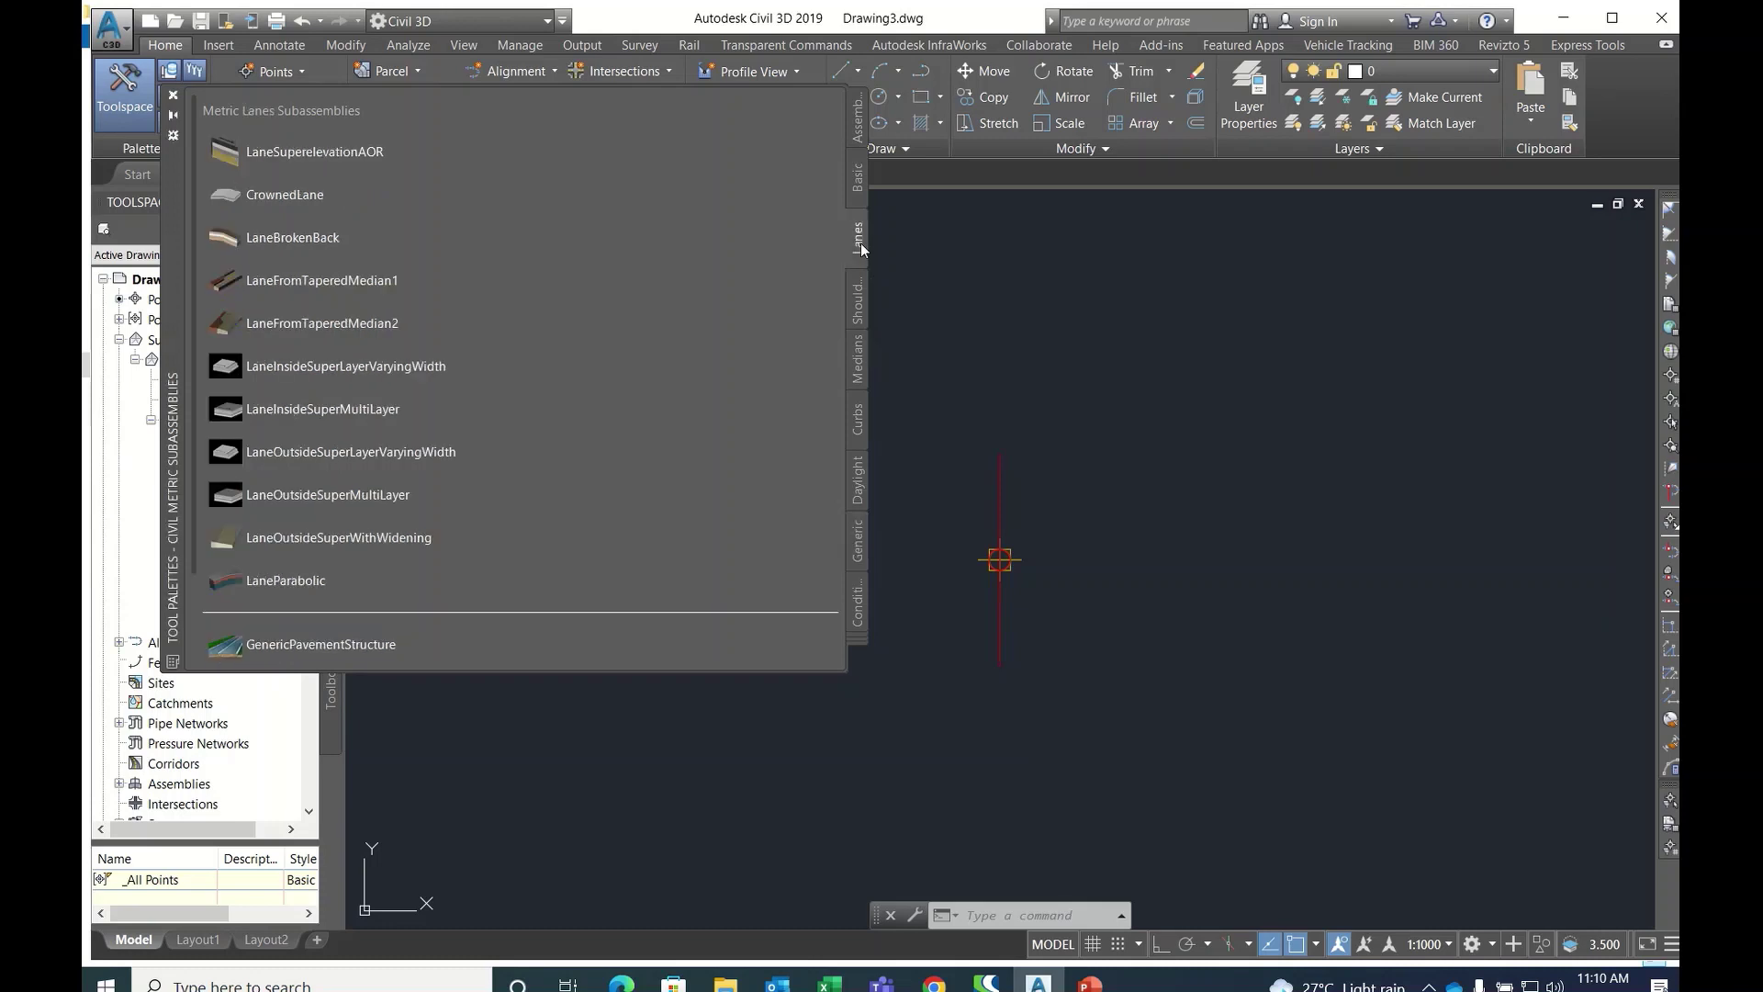
{"action": "left_click", "coordinate": [283, 157]}
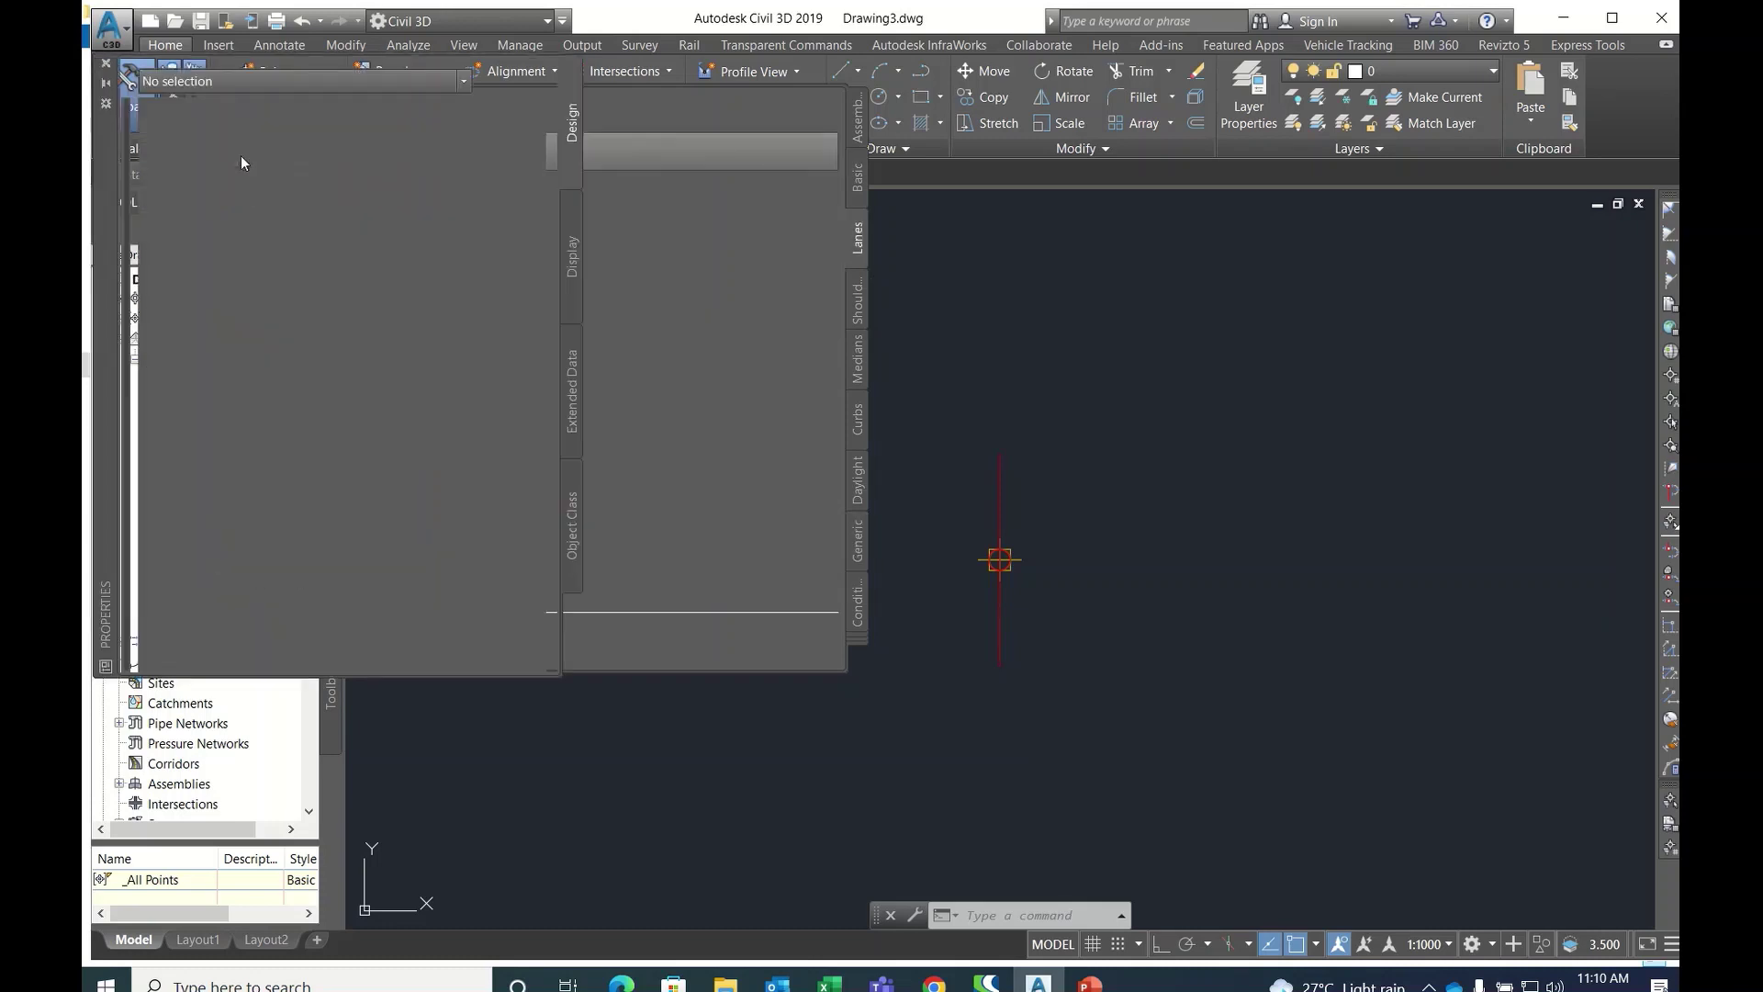
{"action": "left_click", "coordinate": [998, 559]}
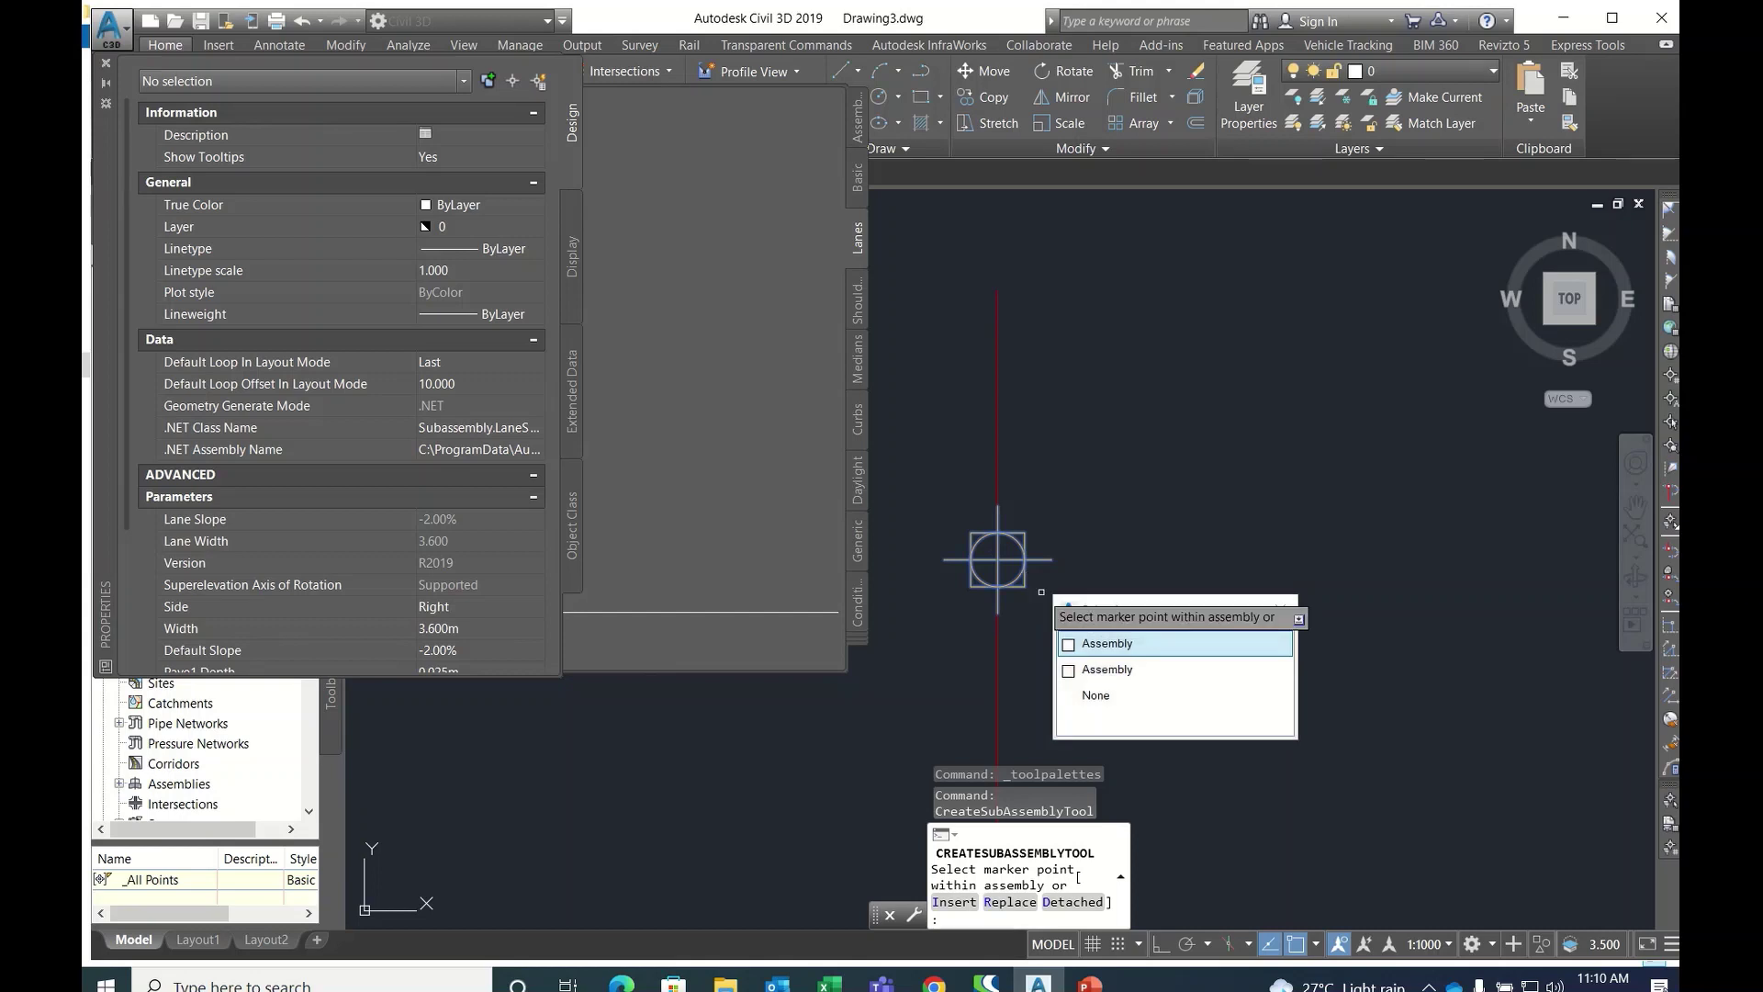
{"action": "left_click", "coordinate": [1099, 644]}
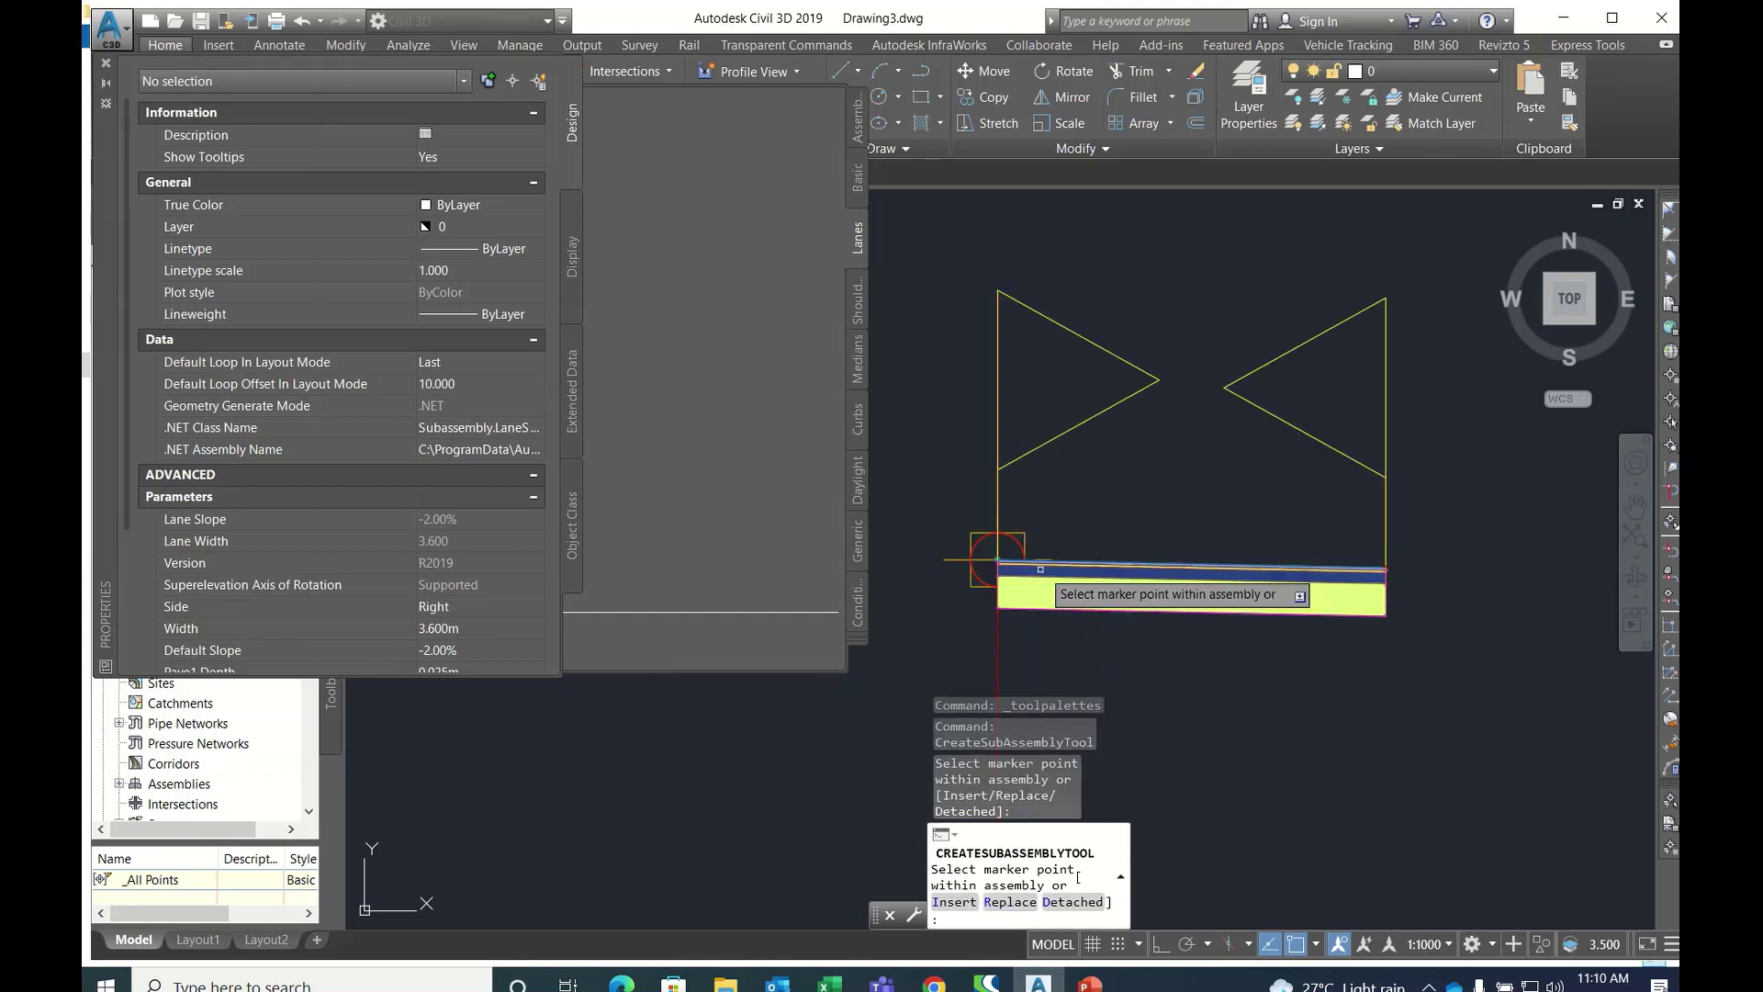
{"action": "left_click", "coordinate": [998, 560]}
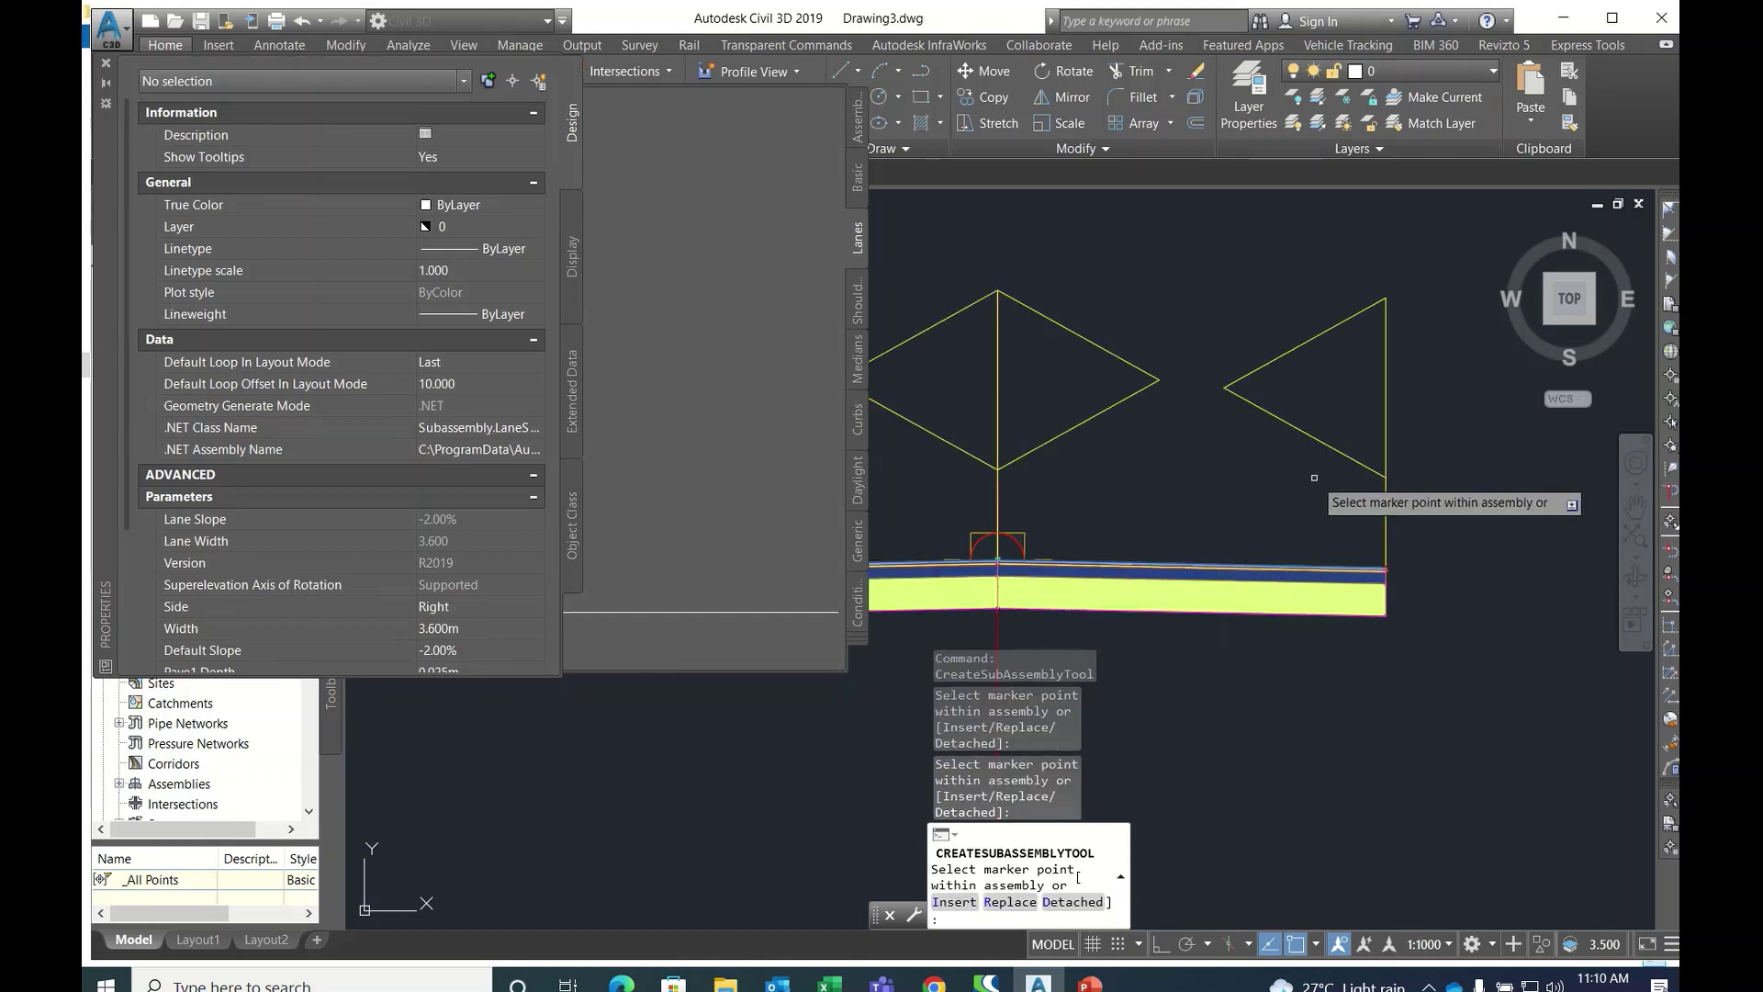
{"action": "scroll", "coordinate": [1315, 478], "scroll_direction": "down", "scroll_amount": 3}
{"action": "scroll", "coordinate": [1130, 559], "scroll_direction": "up", "scroll_amount": 1}
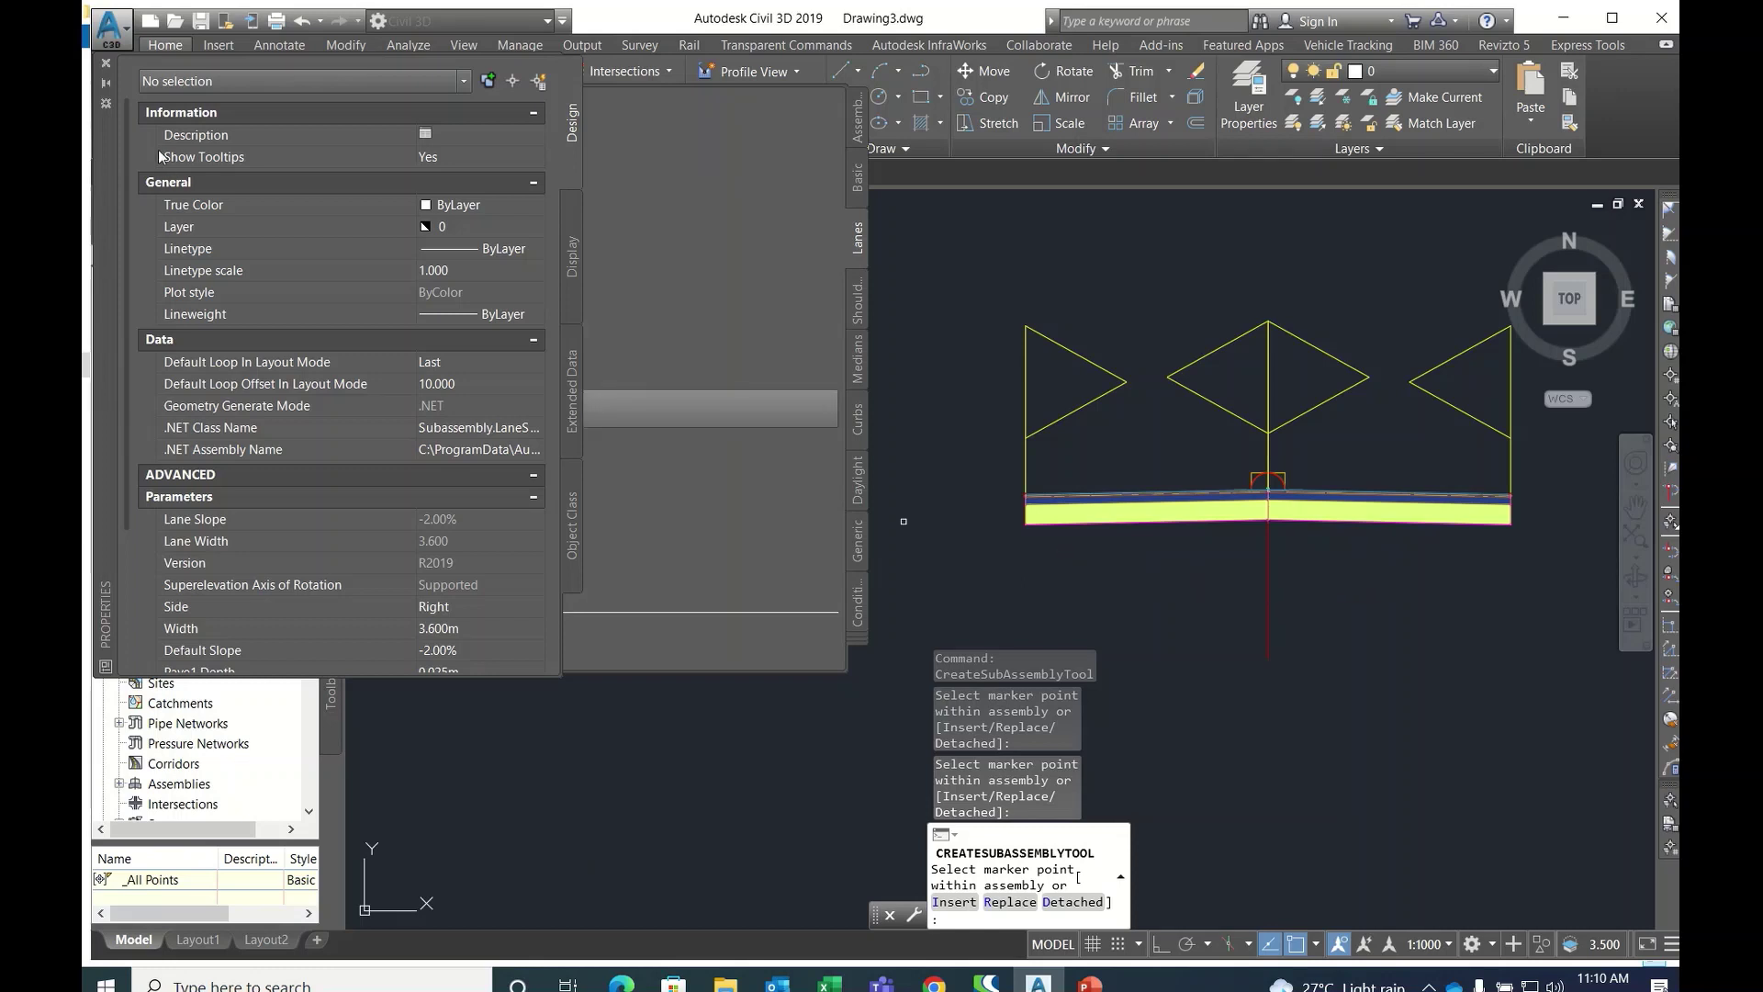
{"action": "left_click", "coordinate": [106, 63]}
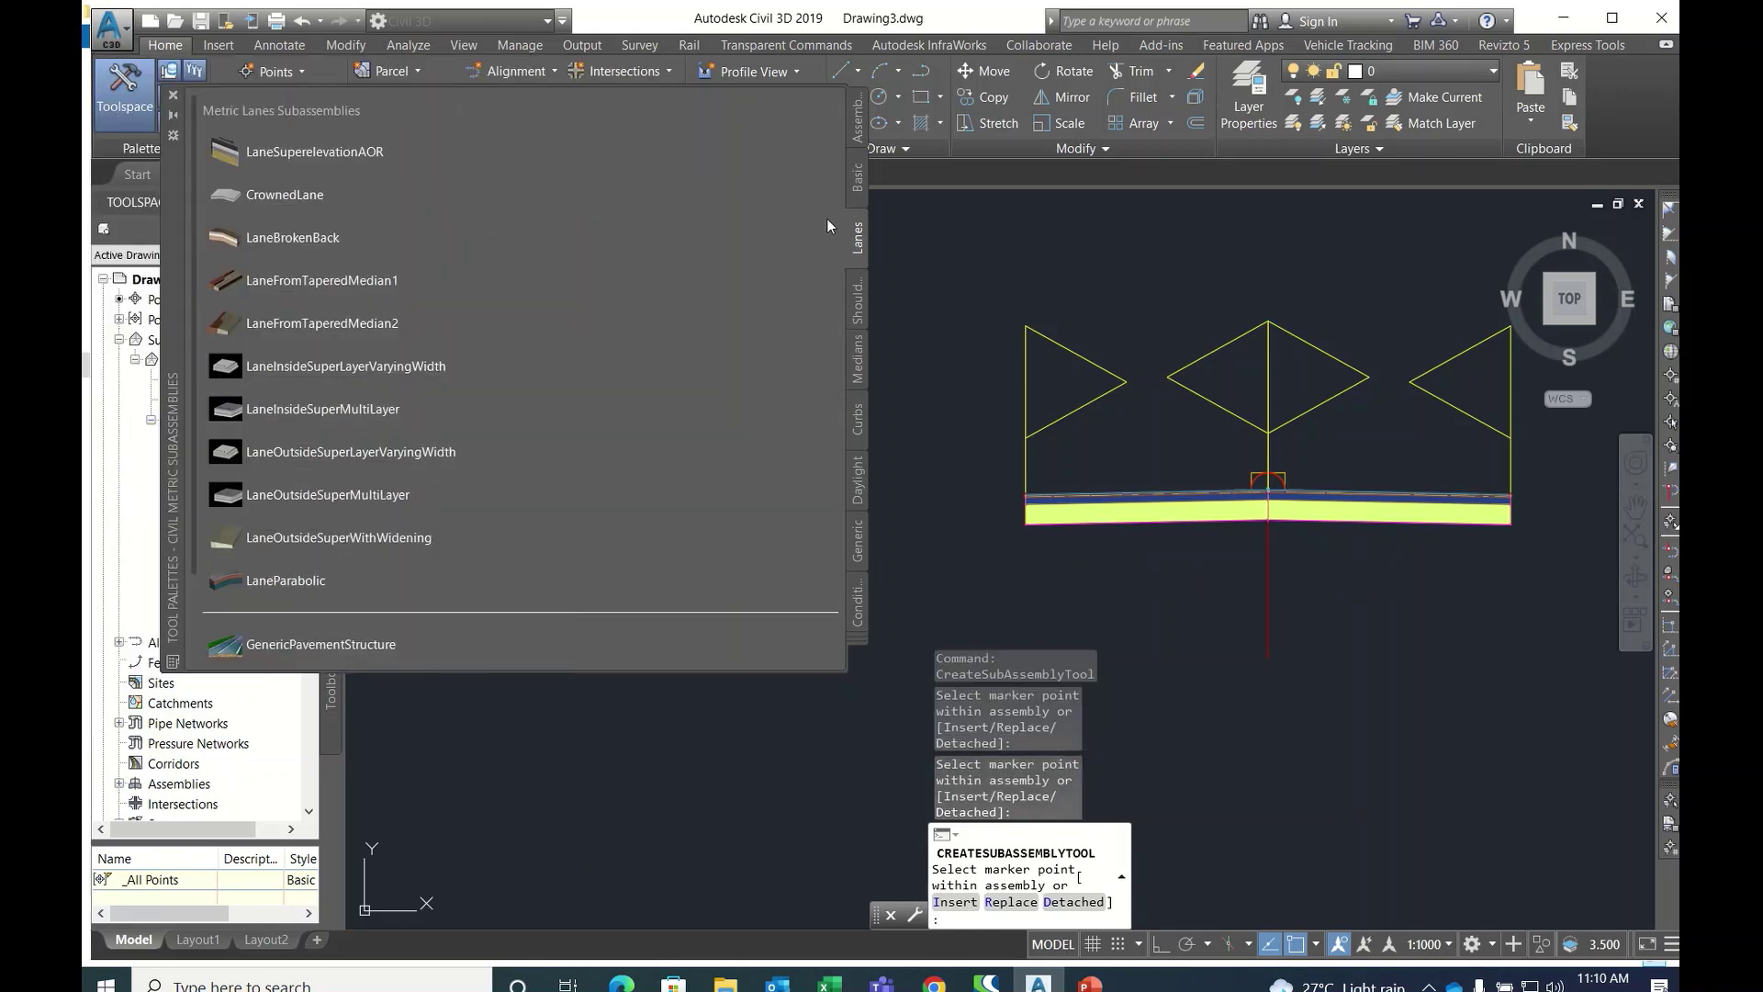
- Attach a ShoulderExtendAll subassembly to the top outer edge of the right lane
{"action": "left_click", "coordinate": [857, 299]}
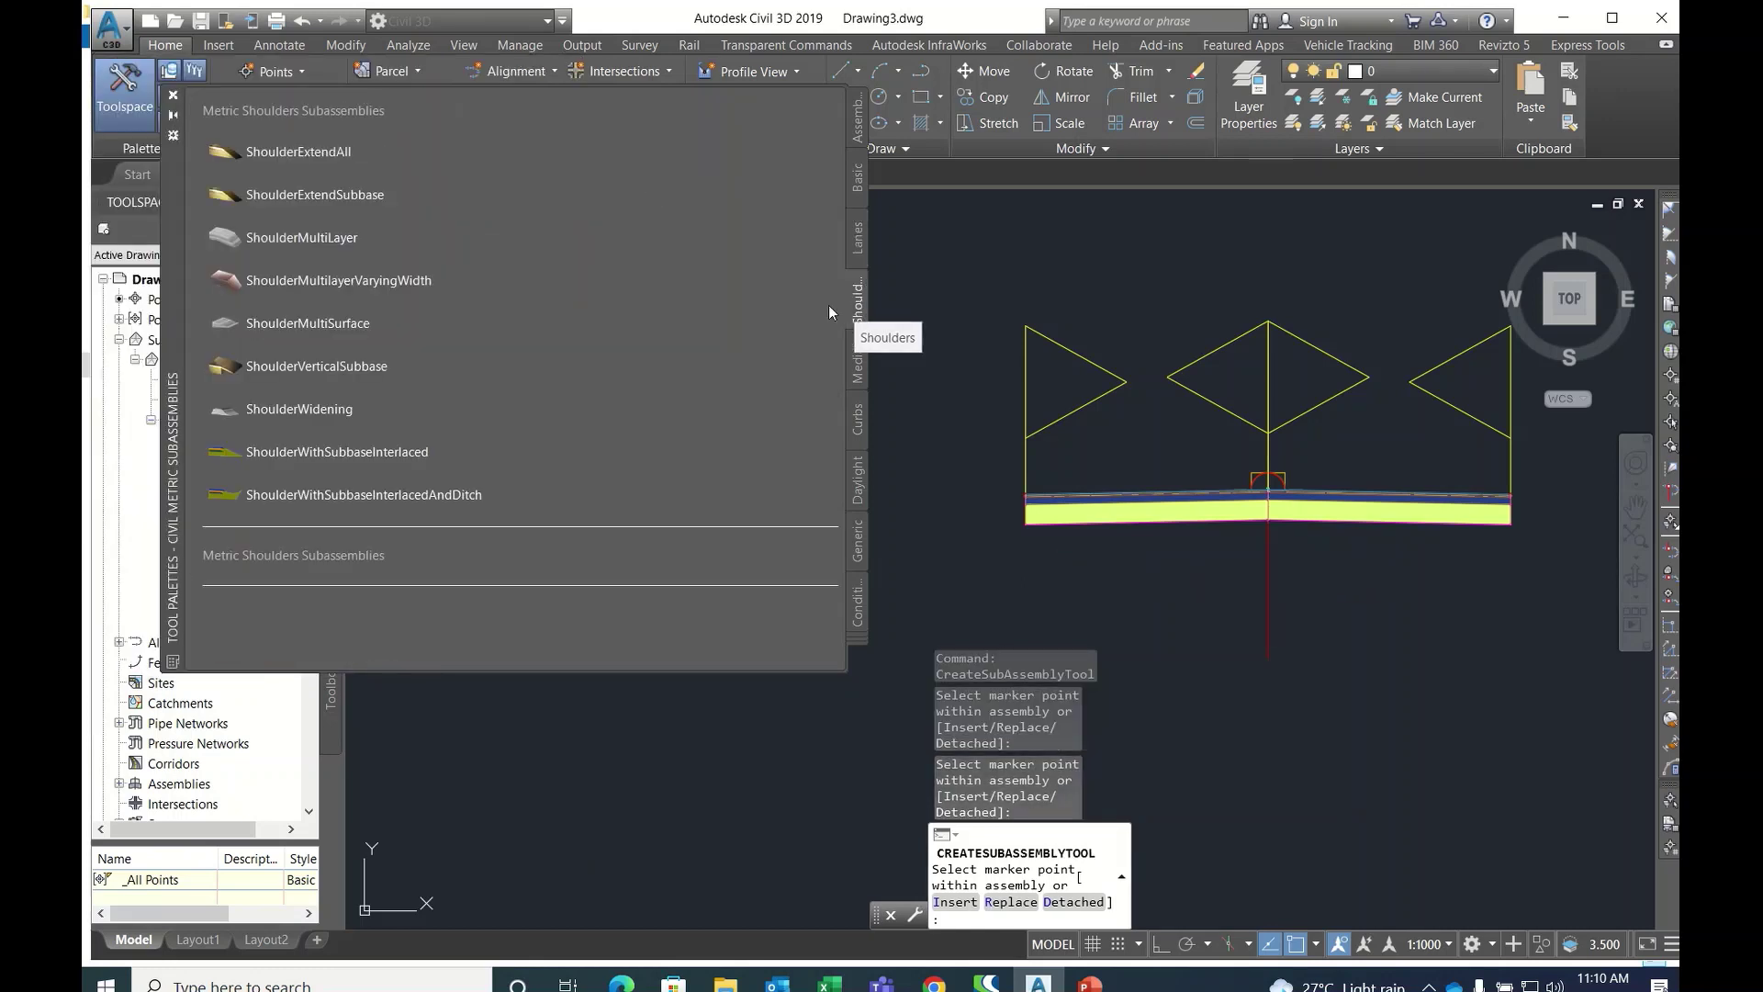
{"action": "left_click", "coordinate": [299, 151]}
{"action": "scroll", "coordinate": [1506, 515], "scroll_direction": "down", "scroll_amount": 2}
{"action": "scroll", "coordinate": [1341, 528], "scroll_direction": "up", "scroll_amount": 5}
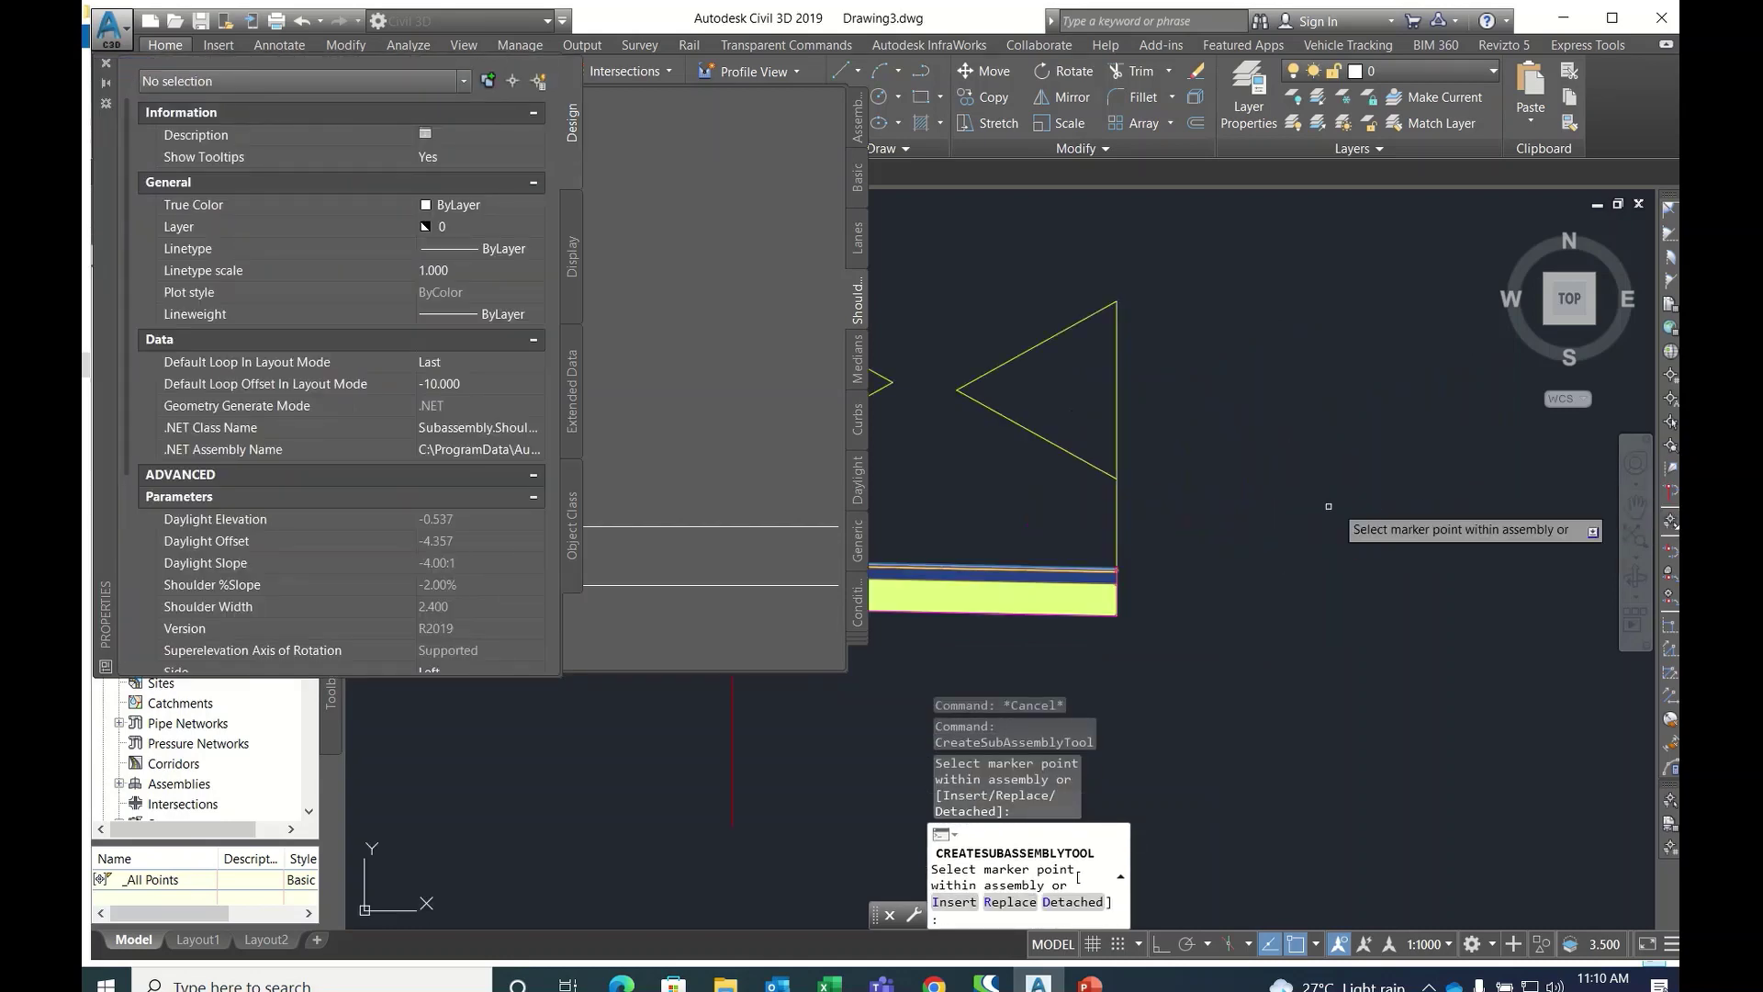
{"action": "scroll", "coordinate": [1151, 556], "scroll_direction": "up", "scroll_amount": 3}
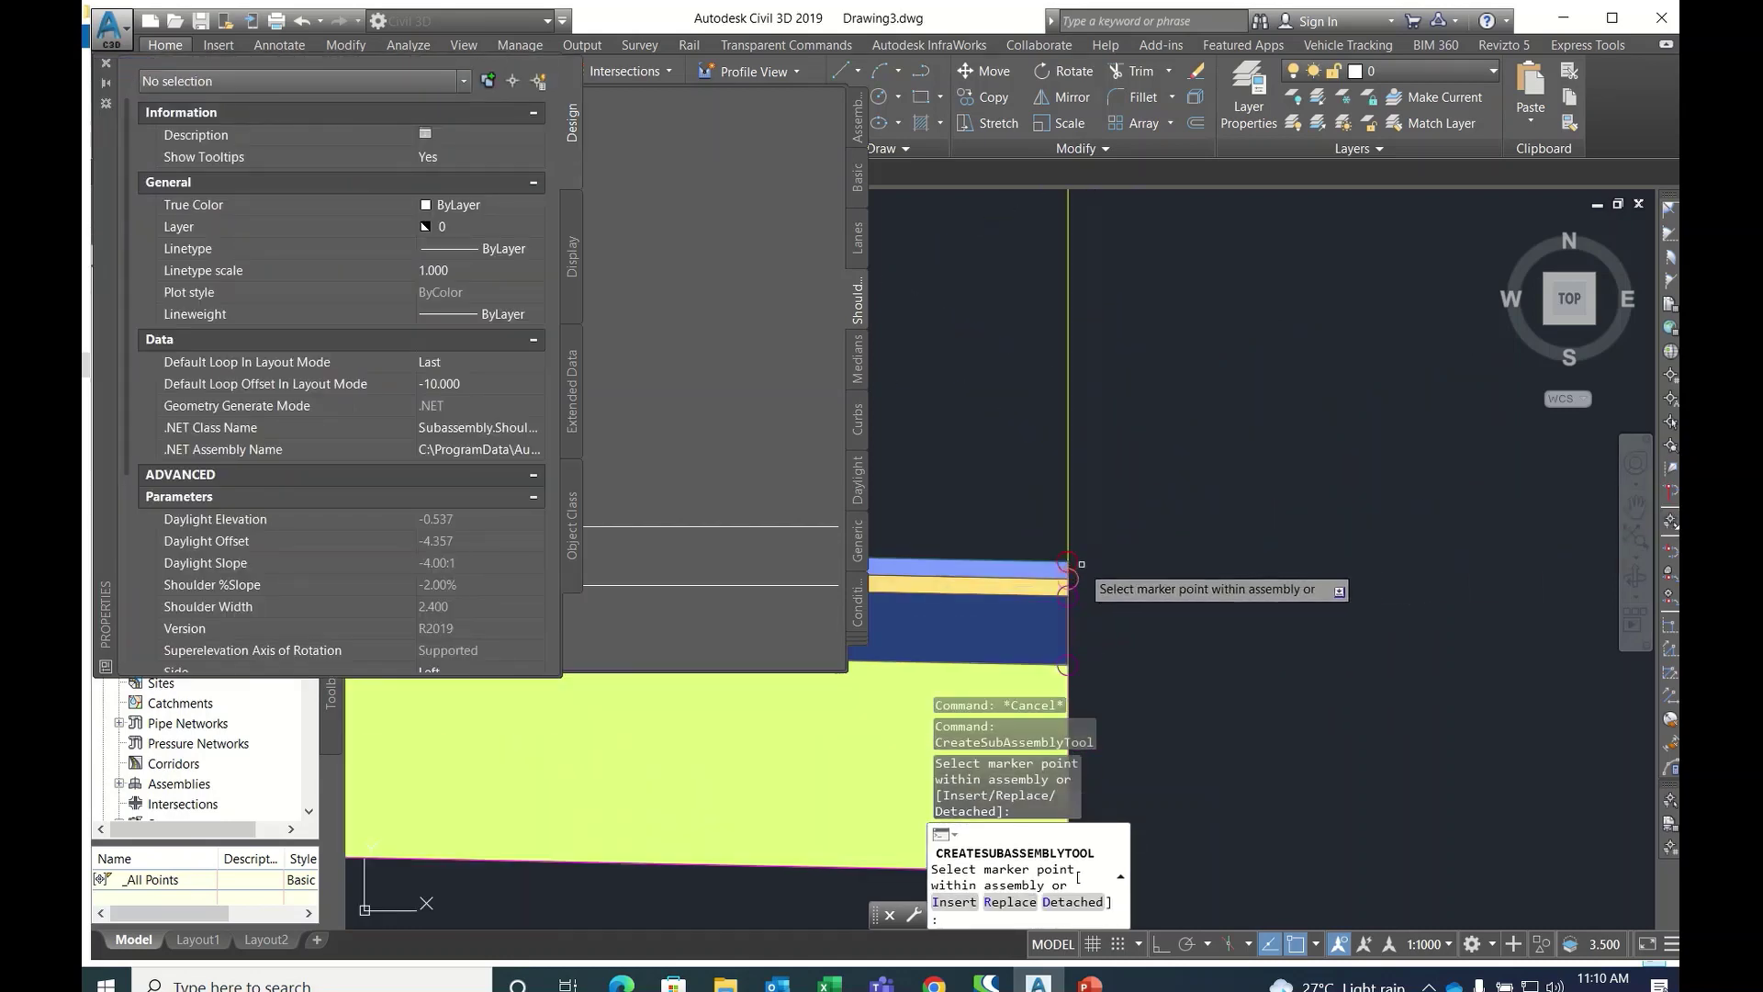
- Attach a ShoulderExtendAll subassembly to the top outer edge of the left lane and end the placement
{"action": "scroll", "coordinate": [1194, 523], "scroll_direction": "down", "scroll_amount": 5}
{"action": "scroll", "coordinate": [946, 551], "scroll_direction": "up", "scroll_amount": 2}
{"action": "scroll", "coordinate": [983, 528], "scroll_direction": "up", "scroll_amount": 4}
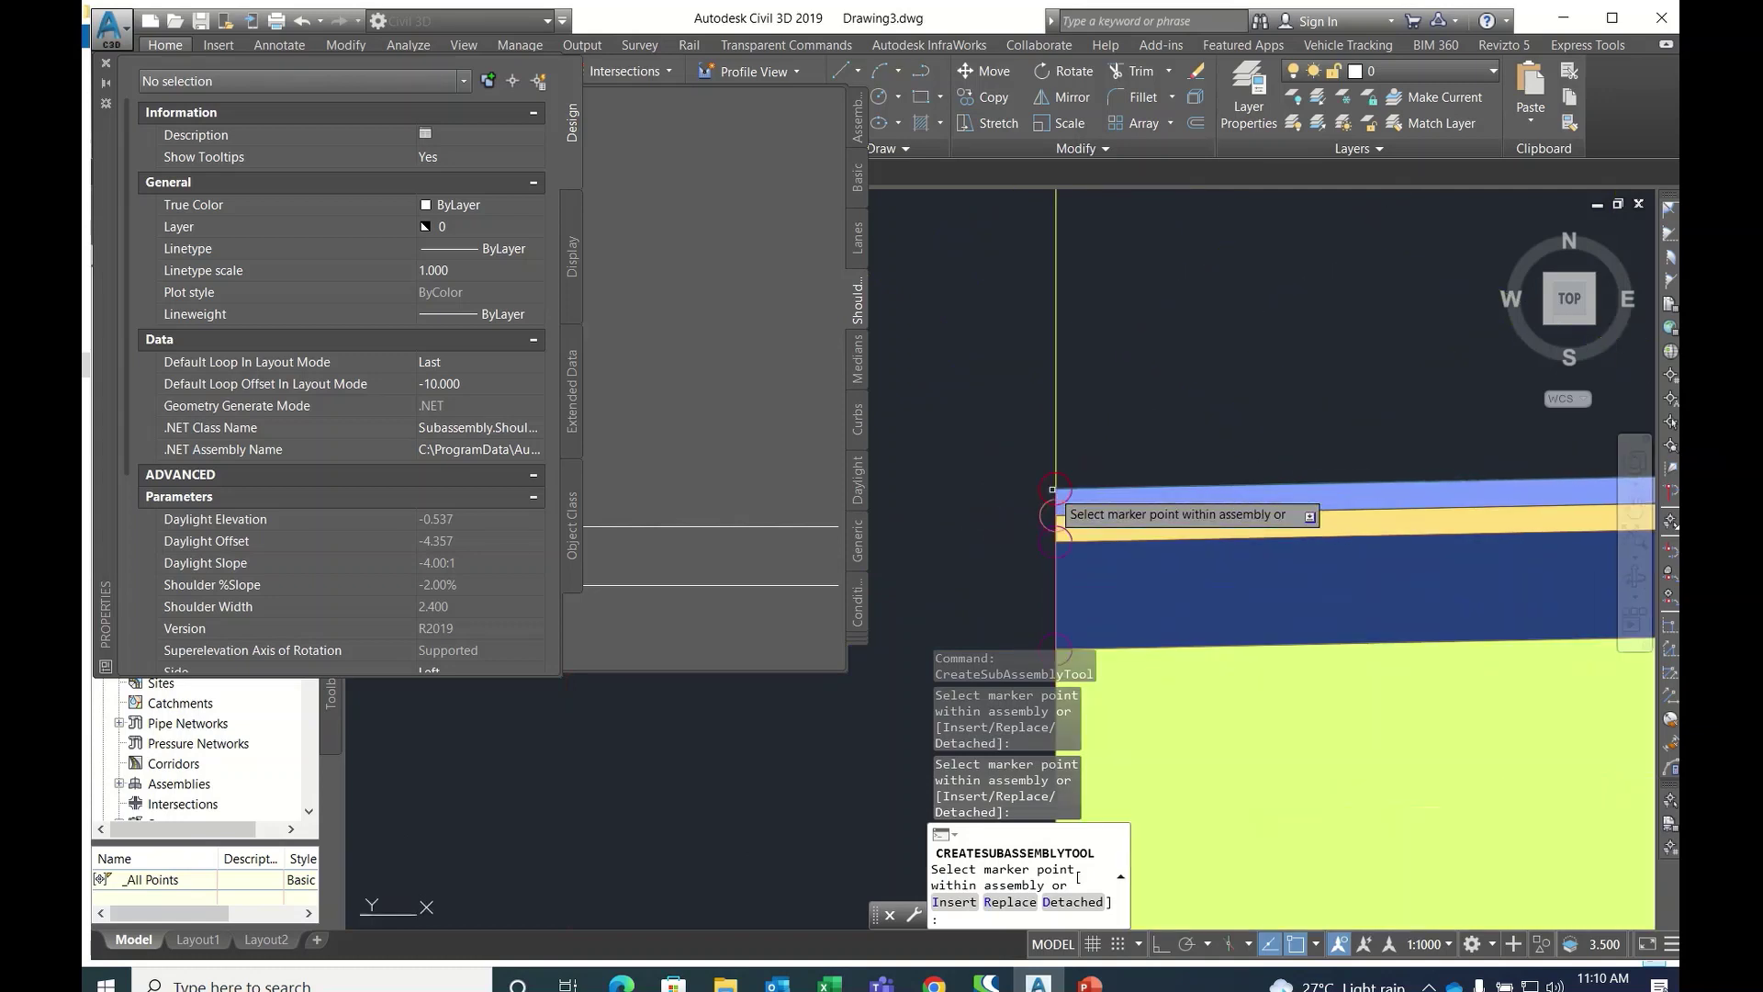
{"action": "scroll", "coordinate": [1102, 459], "scroll_direction": "down", "scroll_amount": 4}
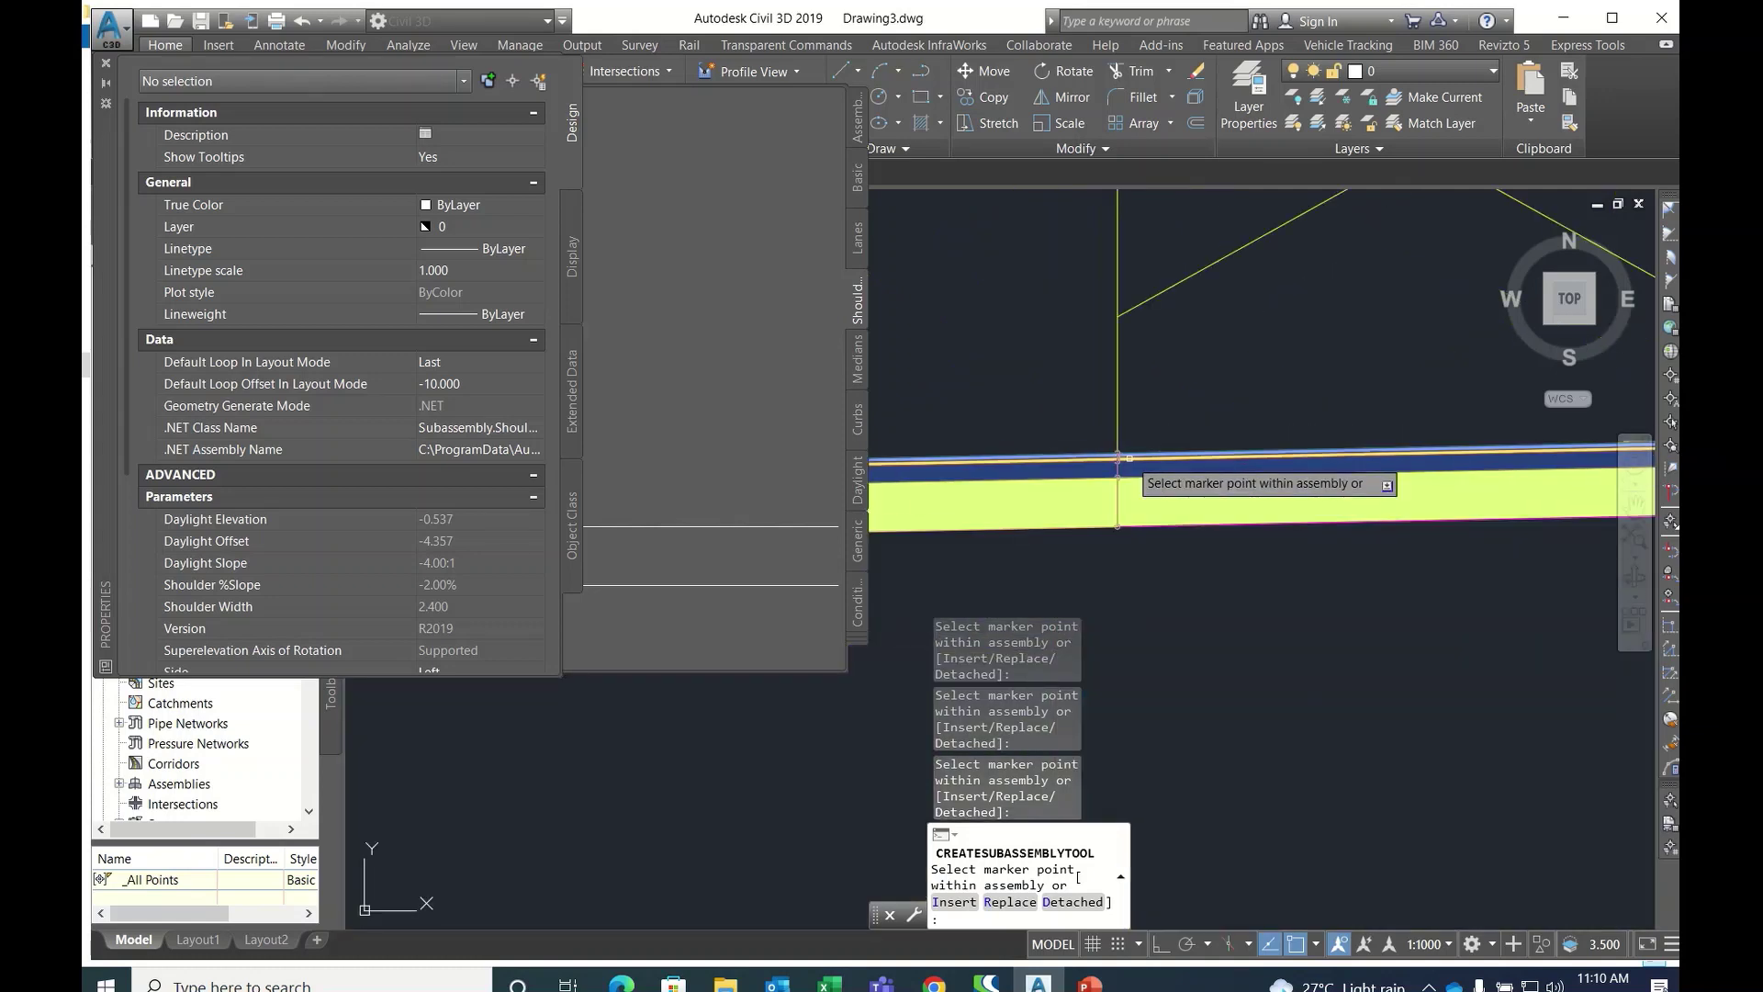
{"action": "left_click", "coordinate": [105, 62]}
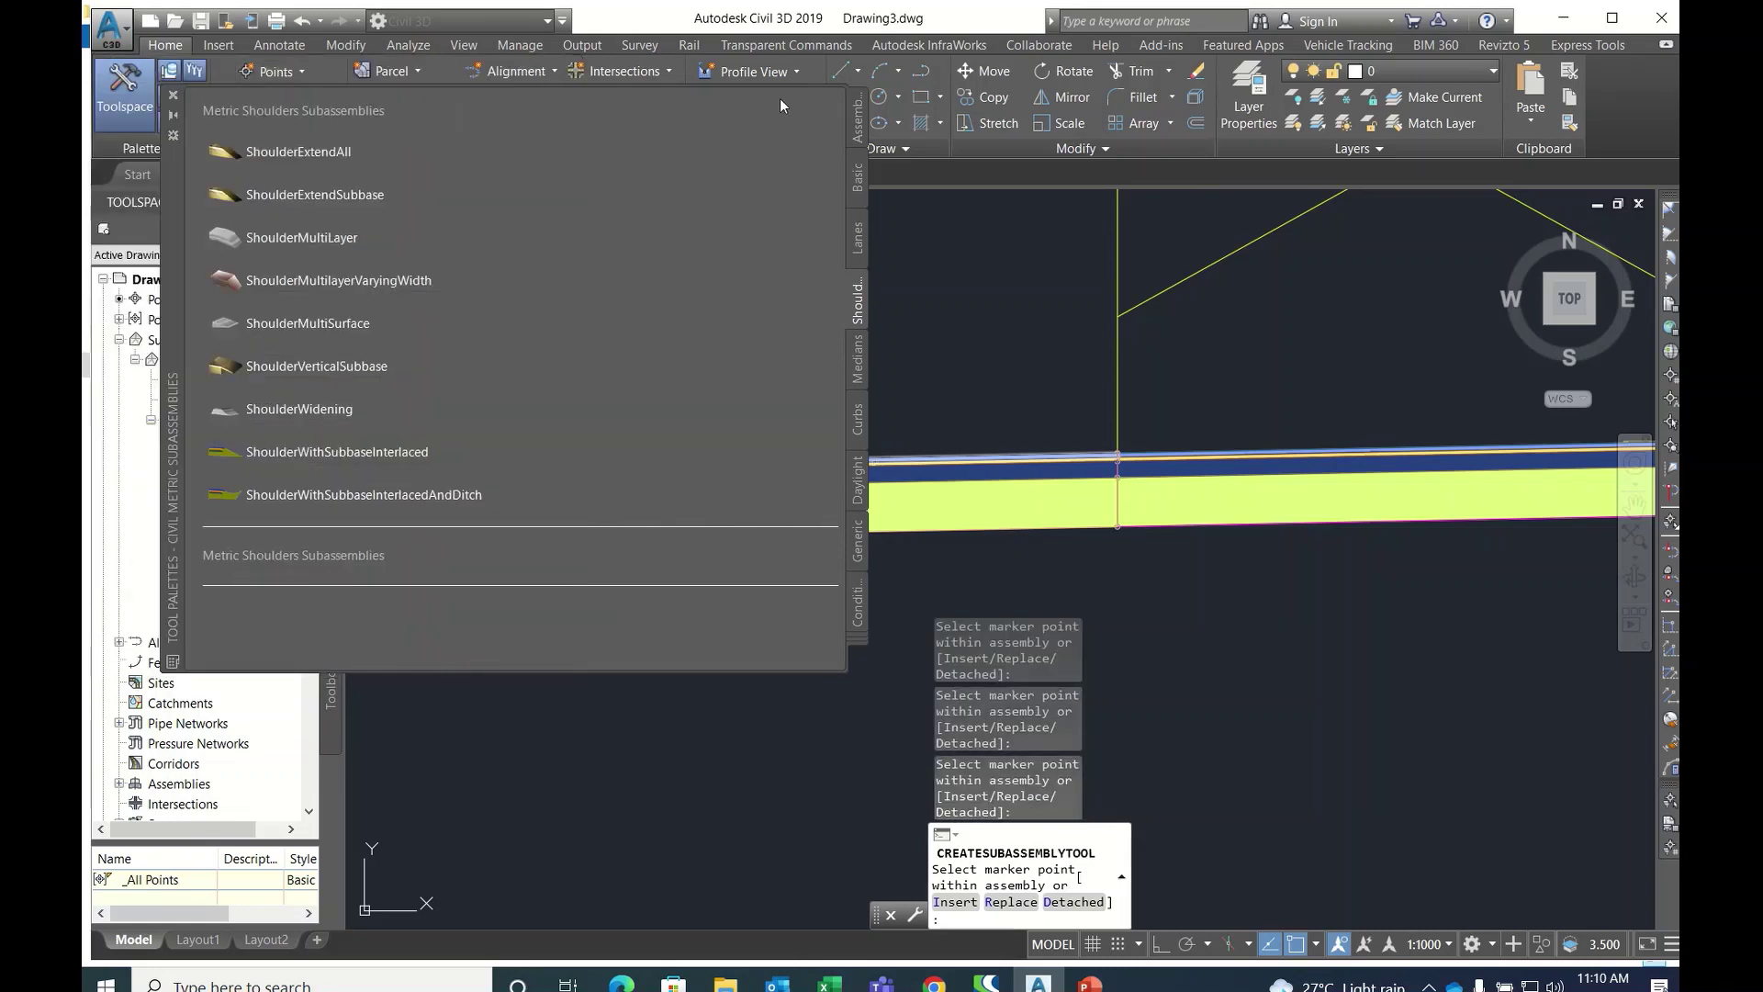
{"action": "key", "text": "Escape"}
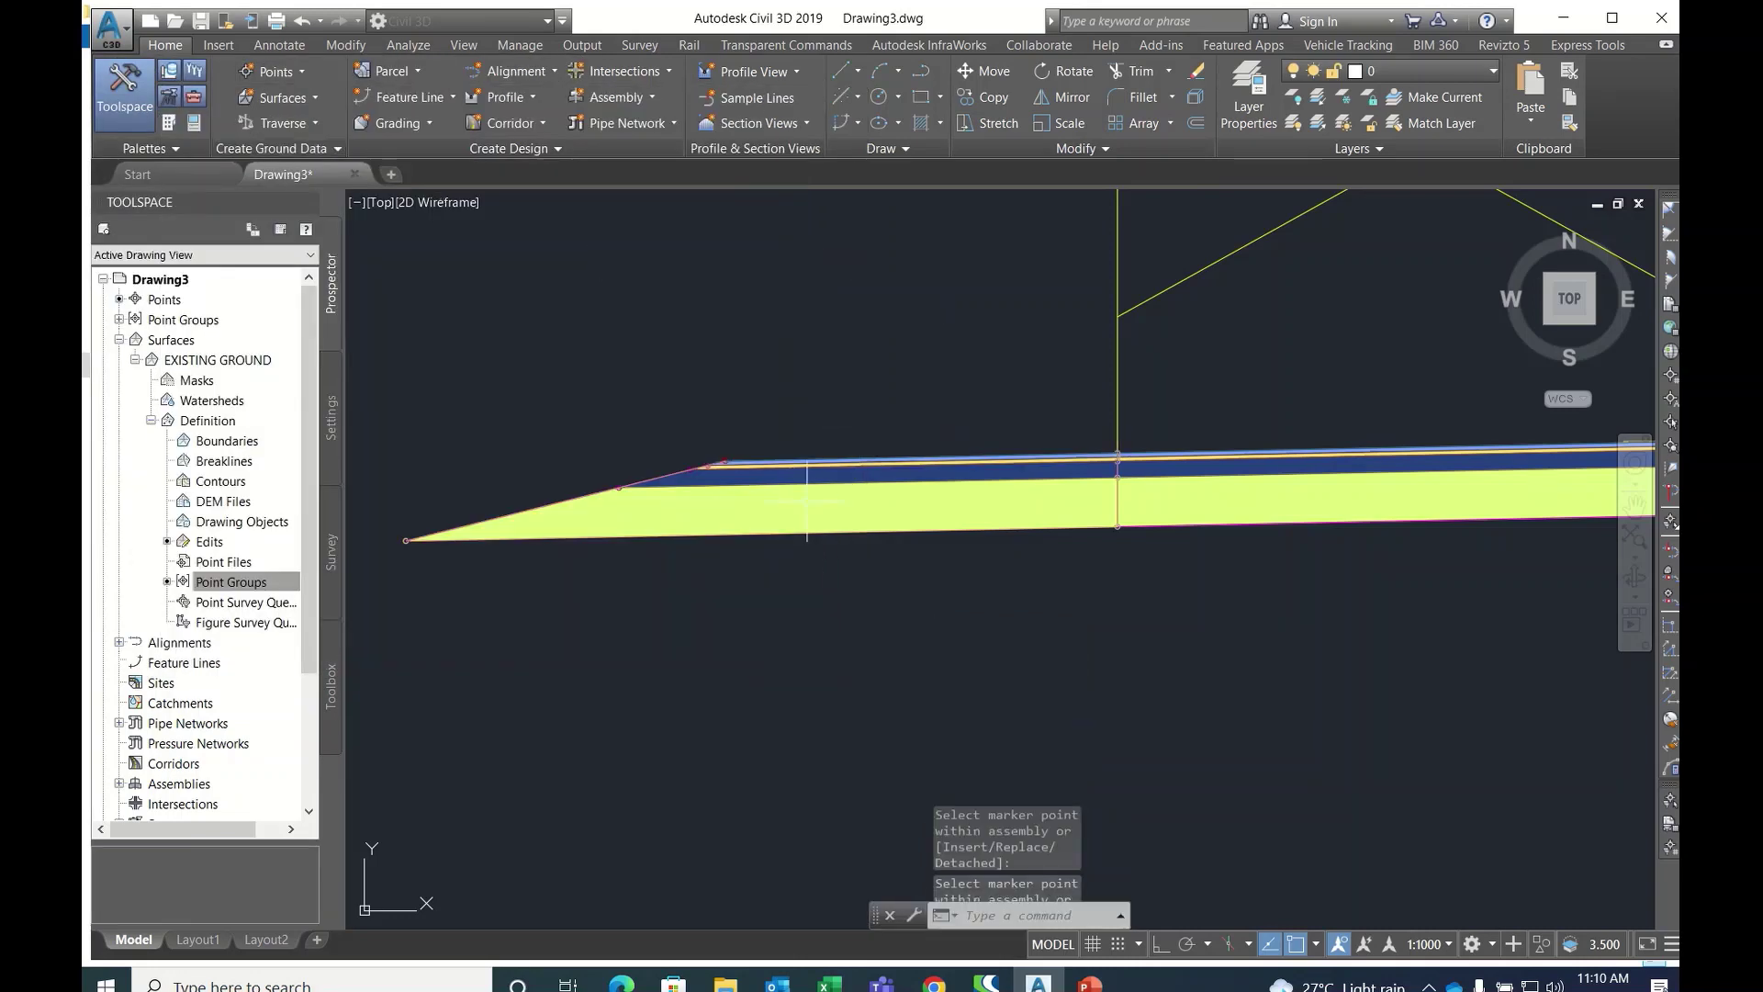
{"action": "left_click", "coordinate": [932, 551]}
{"action": "key", "text": "Escape"}
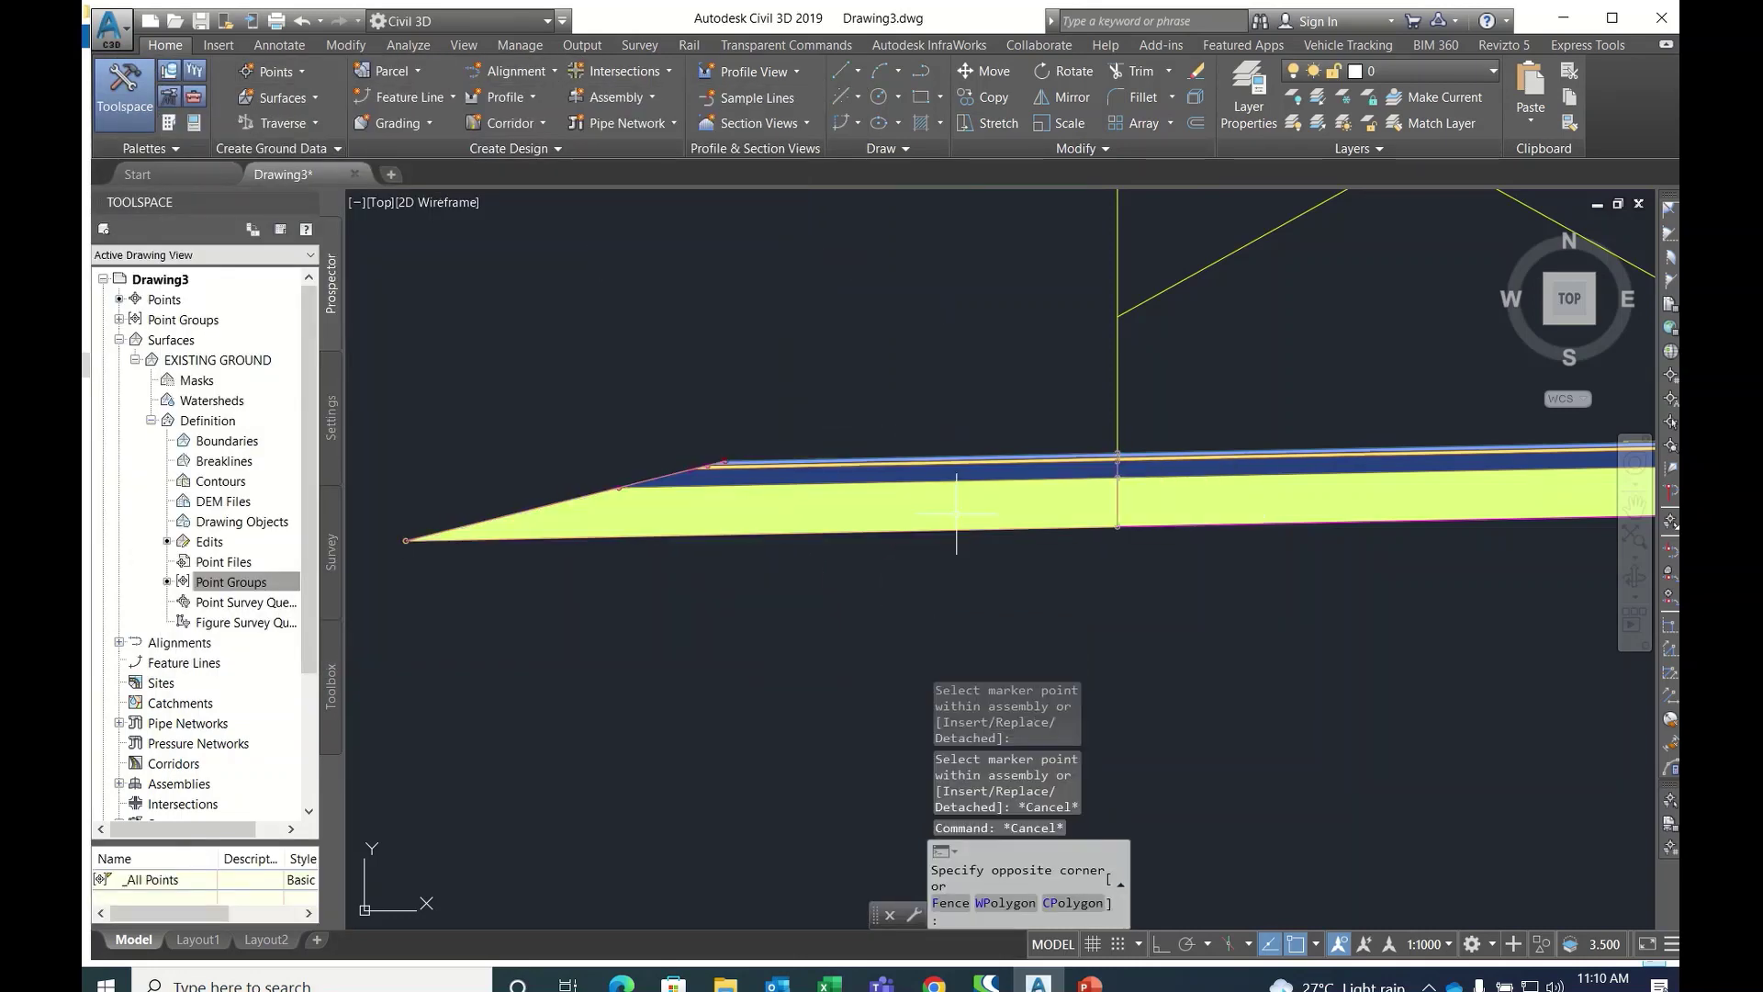
- In the left lane's subassembly parameters, set the width to 3.750 m and the default slope to -2.50%
{"action": "double_click", "coordinate": [1208, 500]}
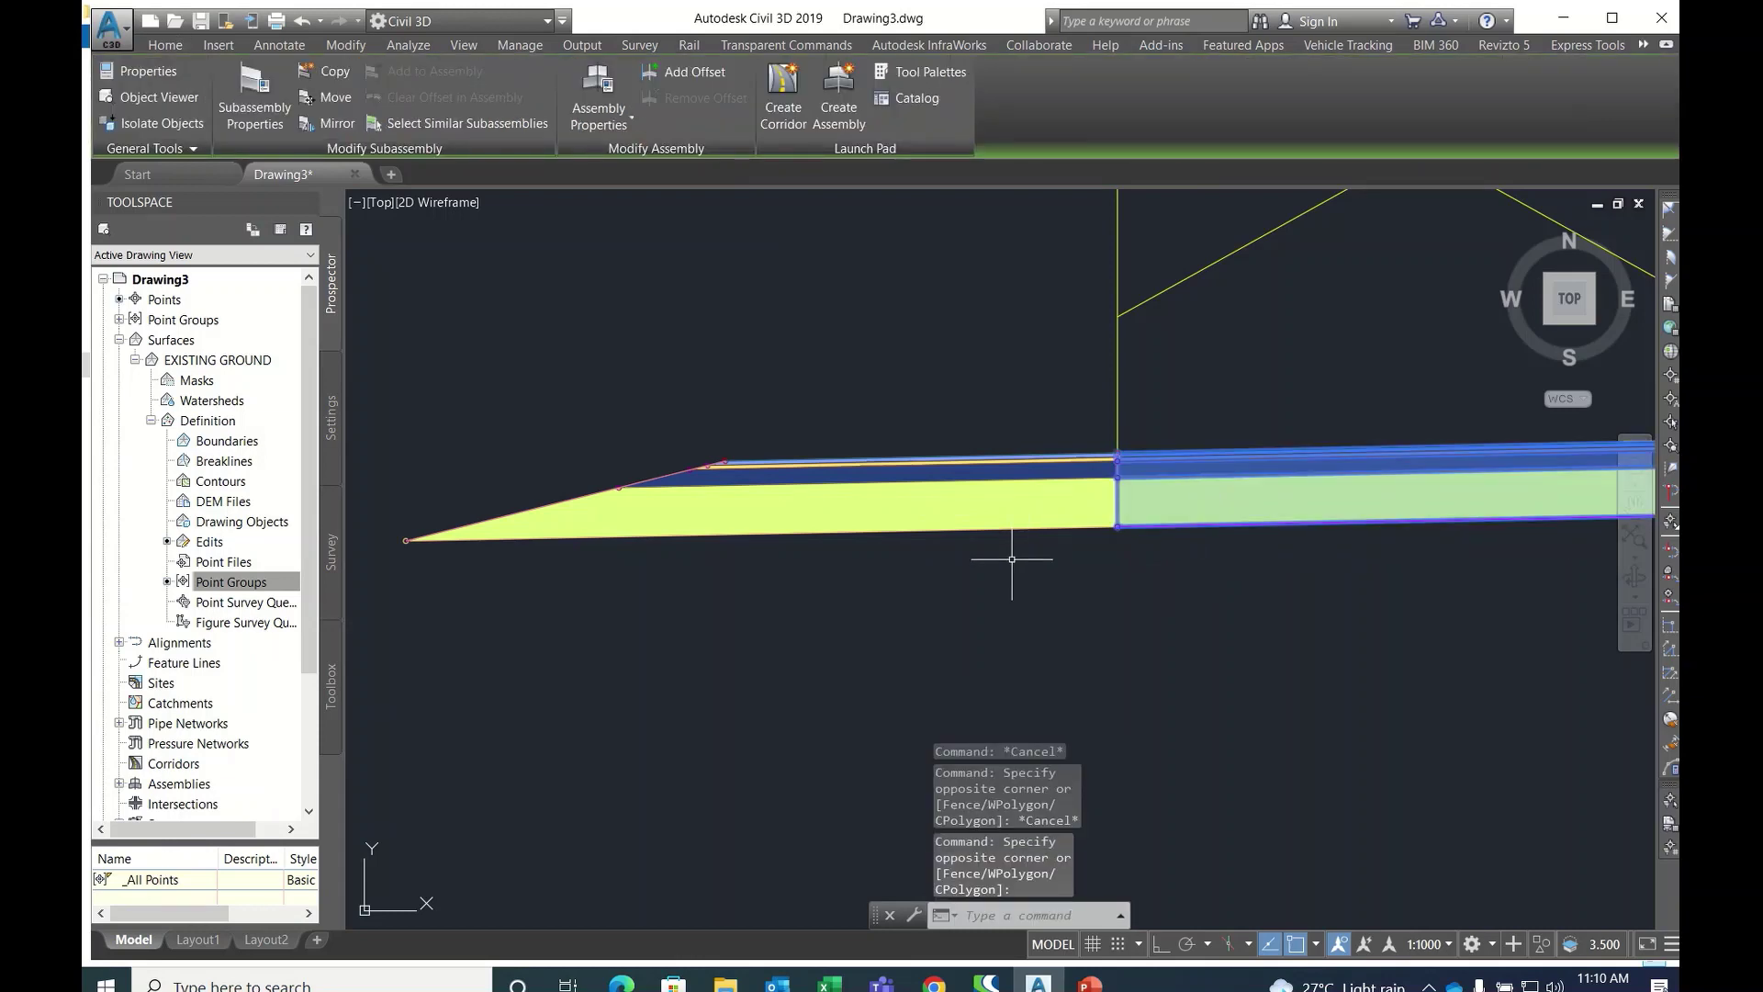
{"action": "left_click", "coordinate": [106, 62]}
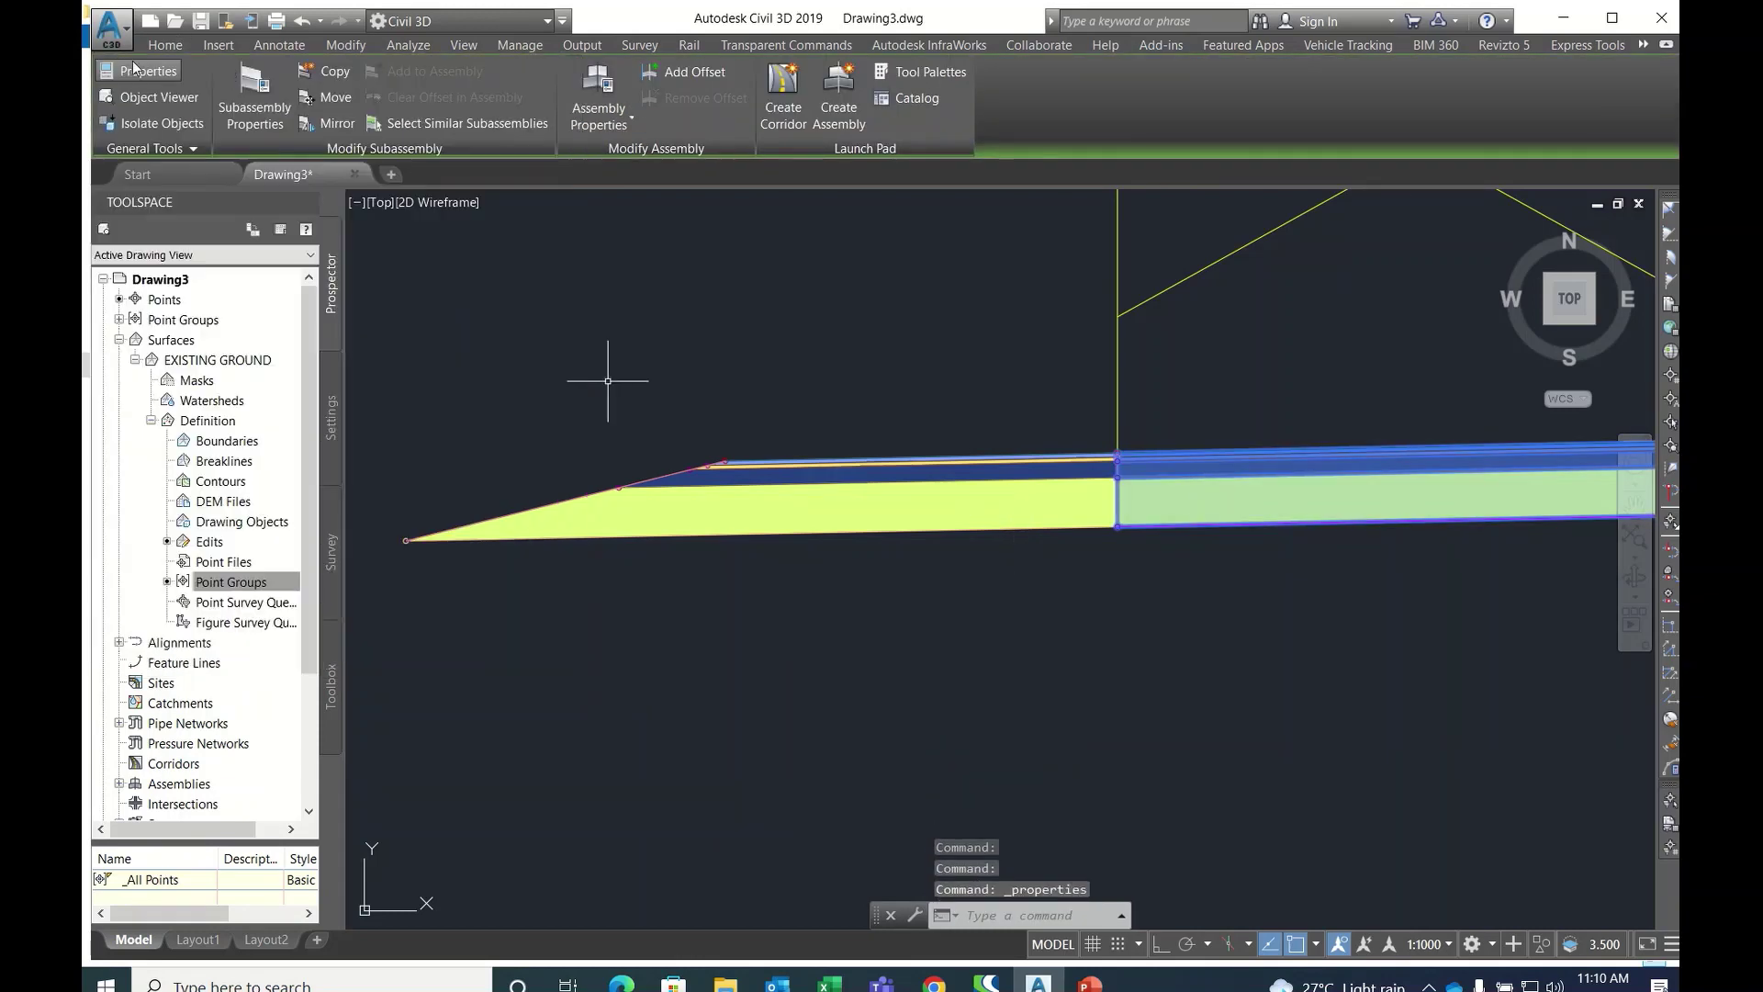
{"action": "left_click", "coordinate": [266, 101]}
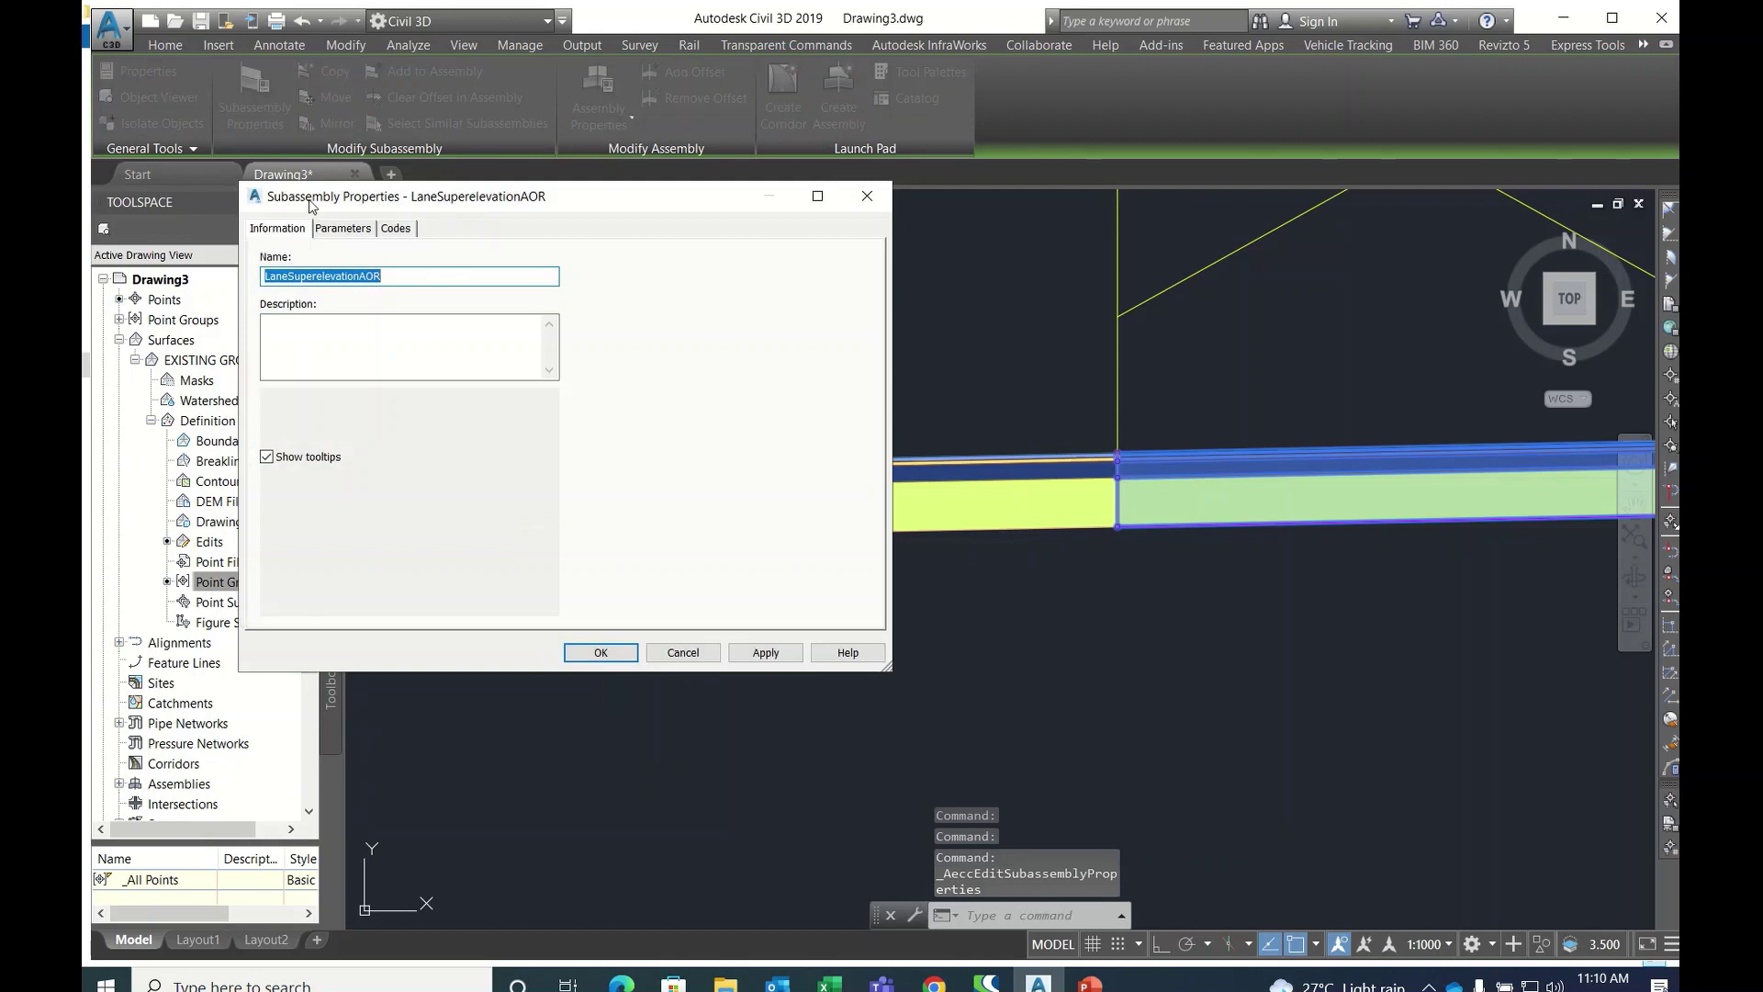
{"action": "left_click", "coordinate": [339, 228]}
{"action": "left_click", "coordinate": [494, 322]}
{"action": "left_click", "coordinate": [492, 322]}
{"action": "left_click_drag", "start_coordinate": [483, 323], "coordinate": [462, 324]}
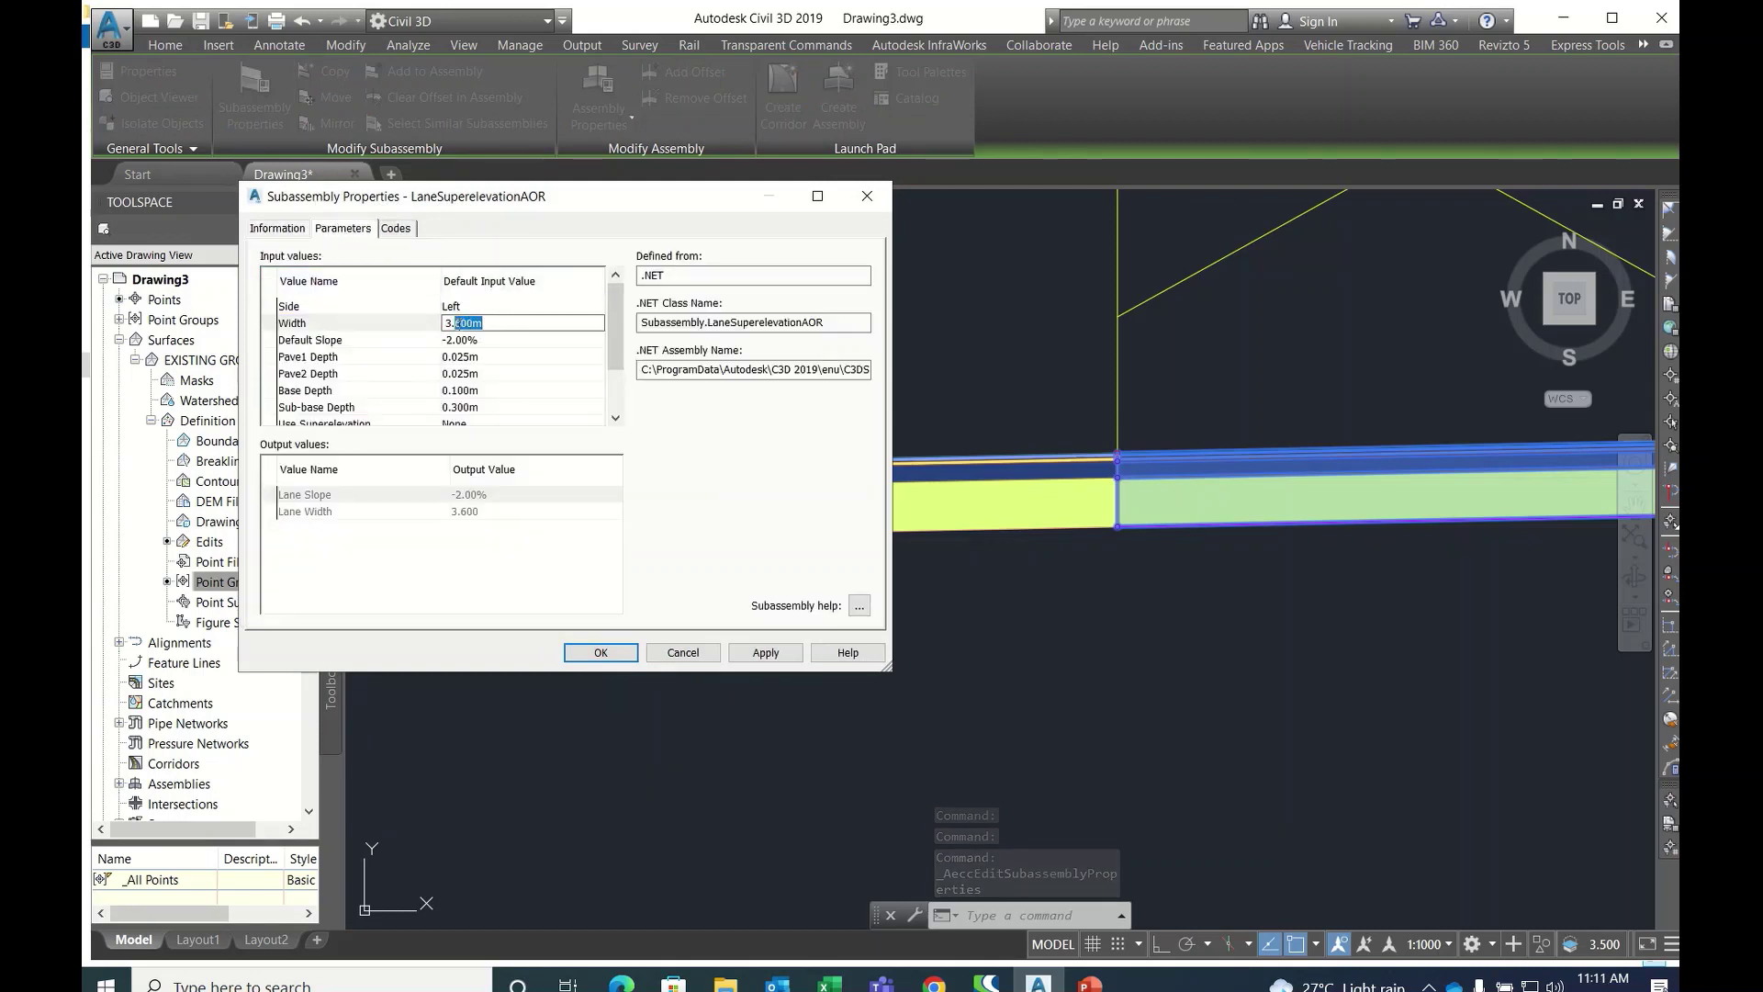
{"action": "type", "text": "75"}
{"action": "left_click", "coordinate": [490, 345]}
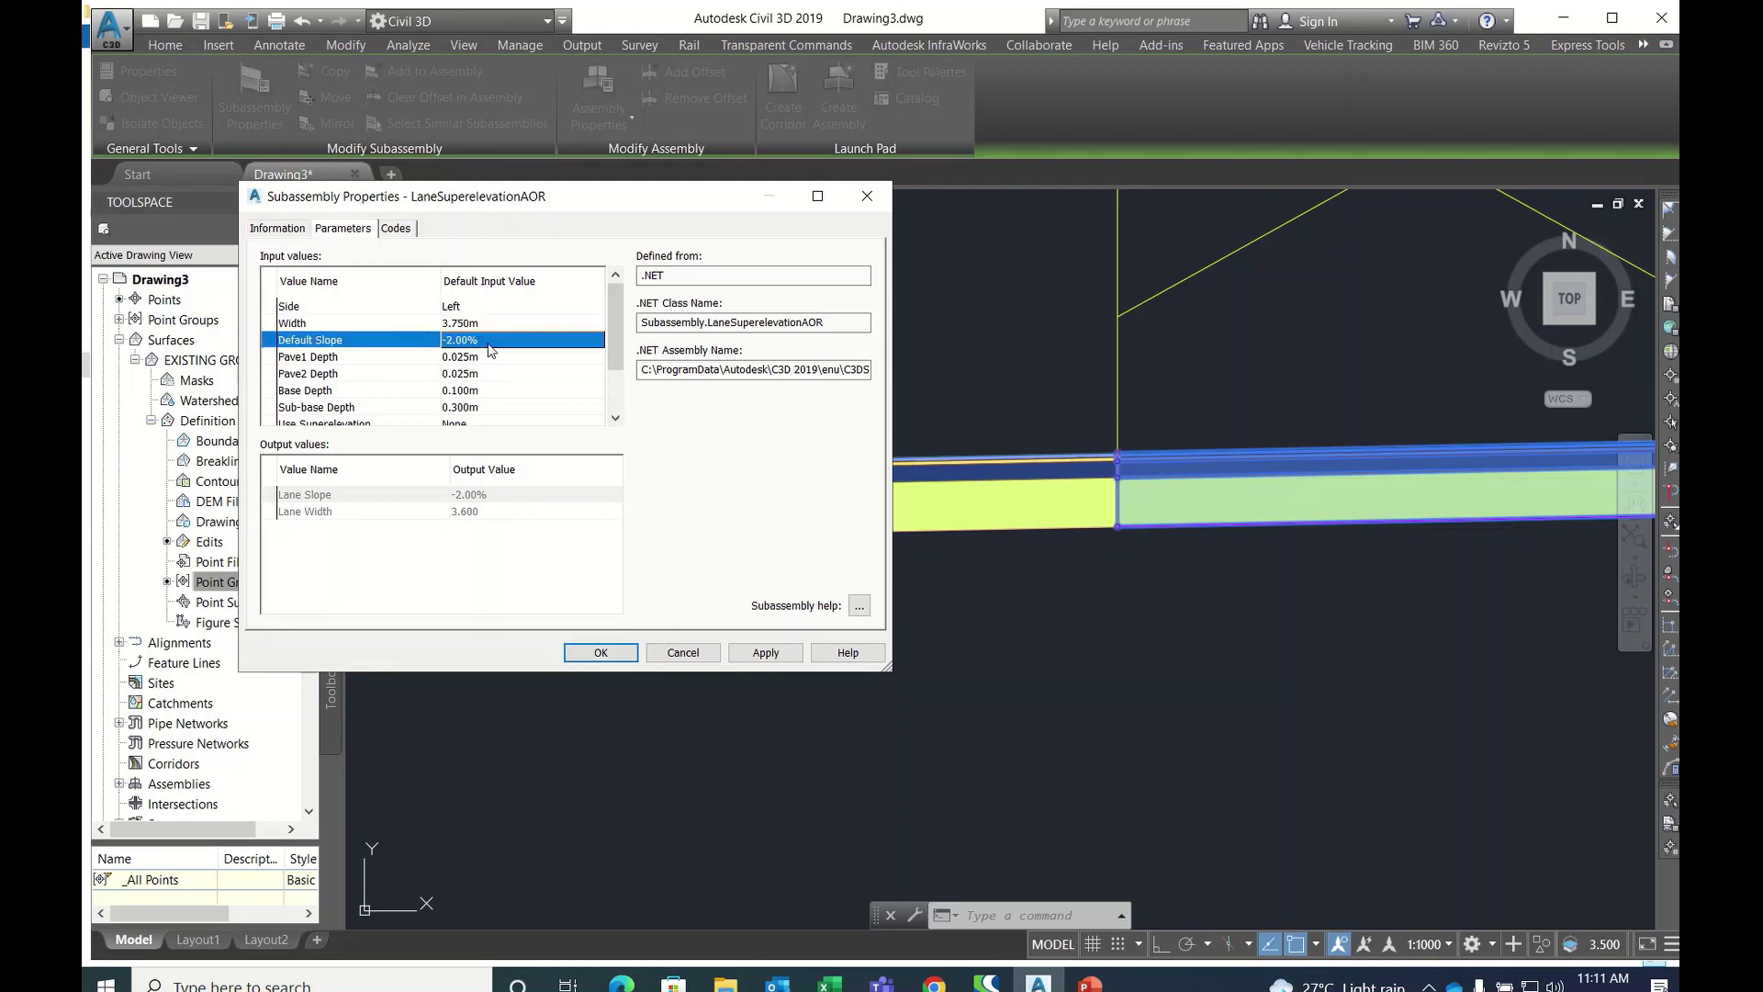
{"action": "left_click", "coordinate": [469, 347]}
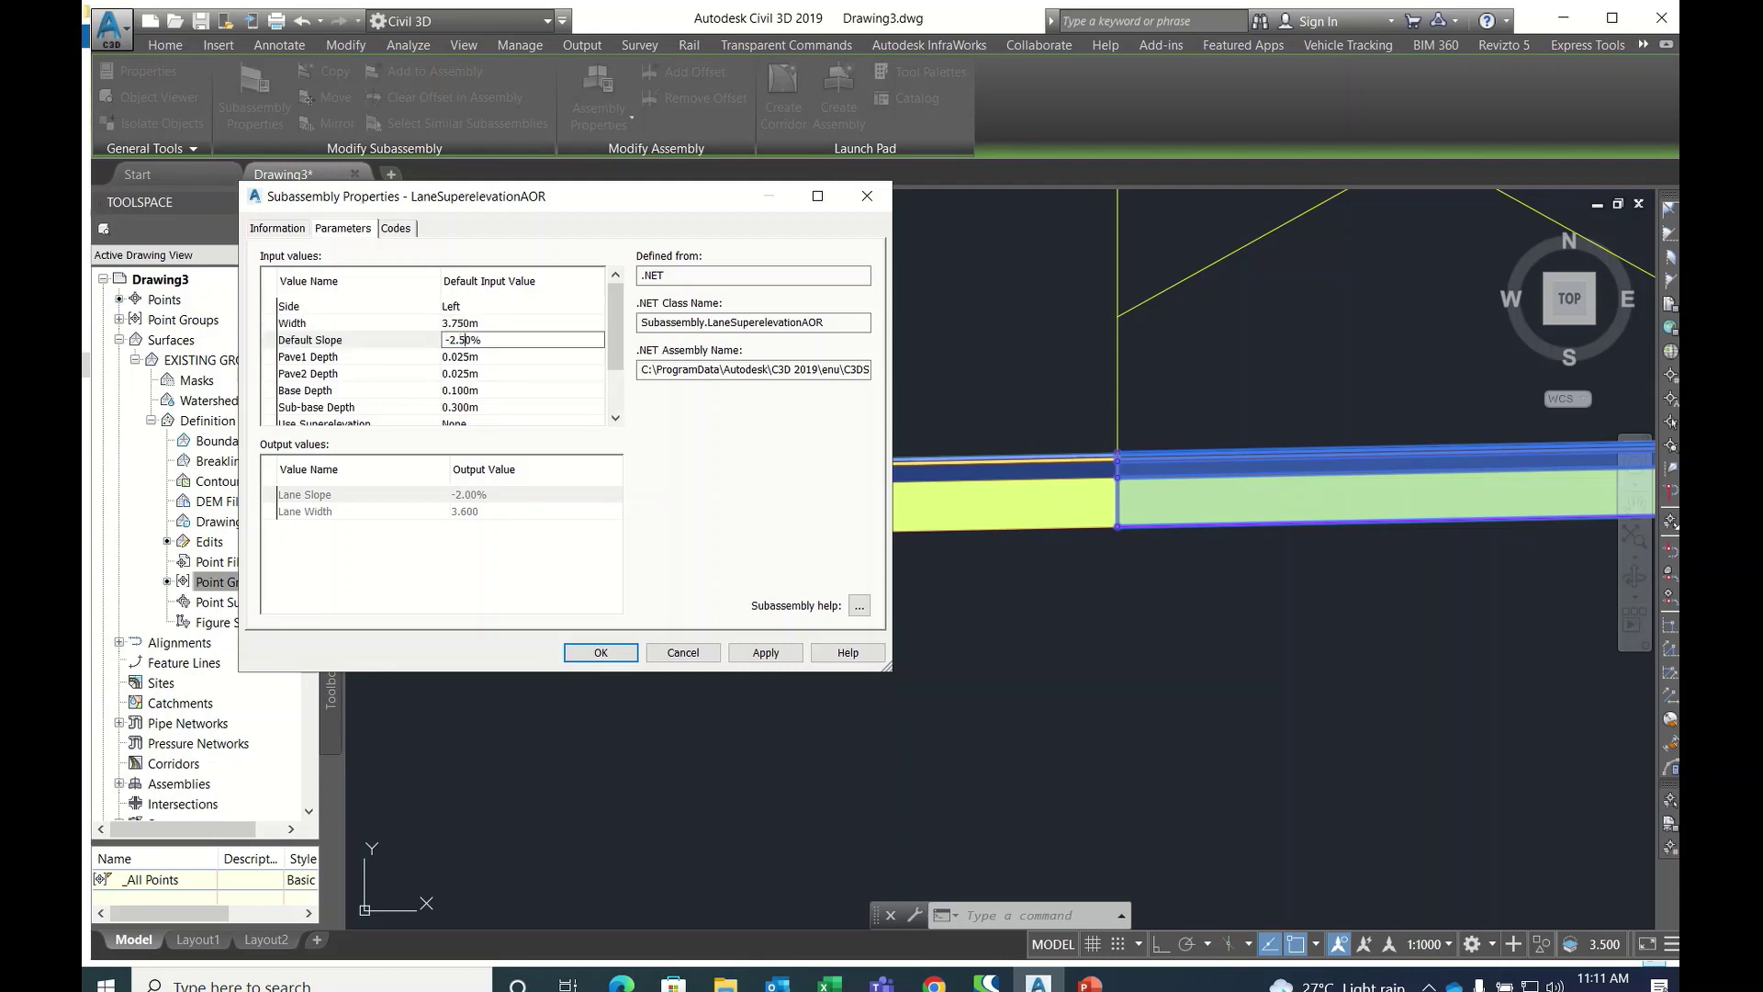
{"action": "left_click", "coordinate": [599, 652]}
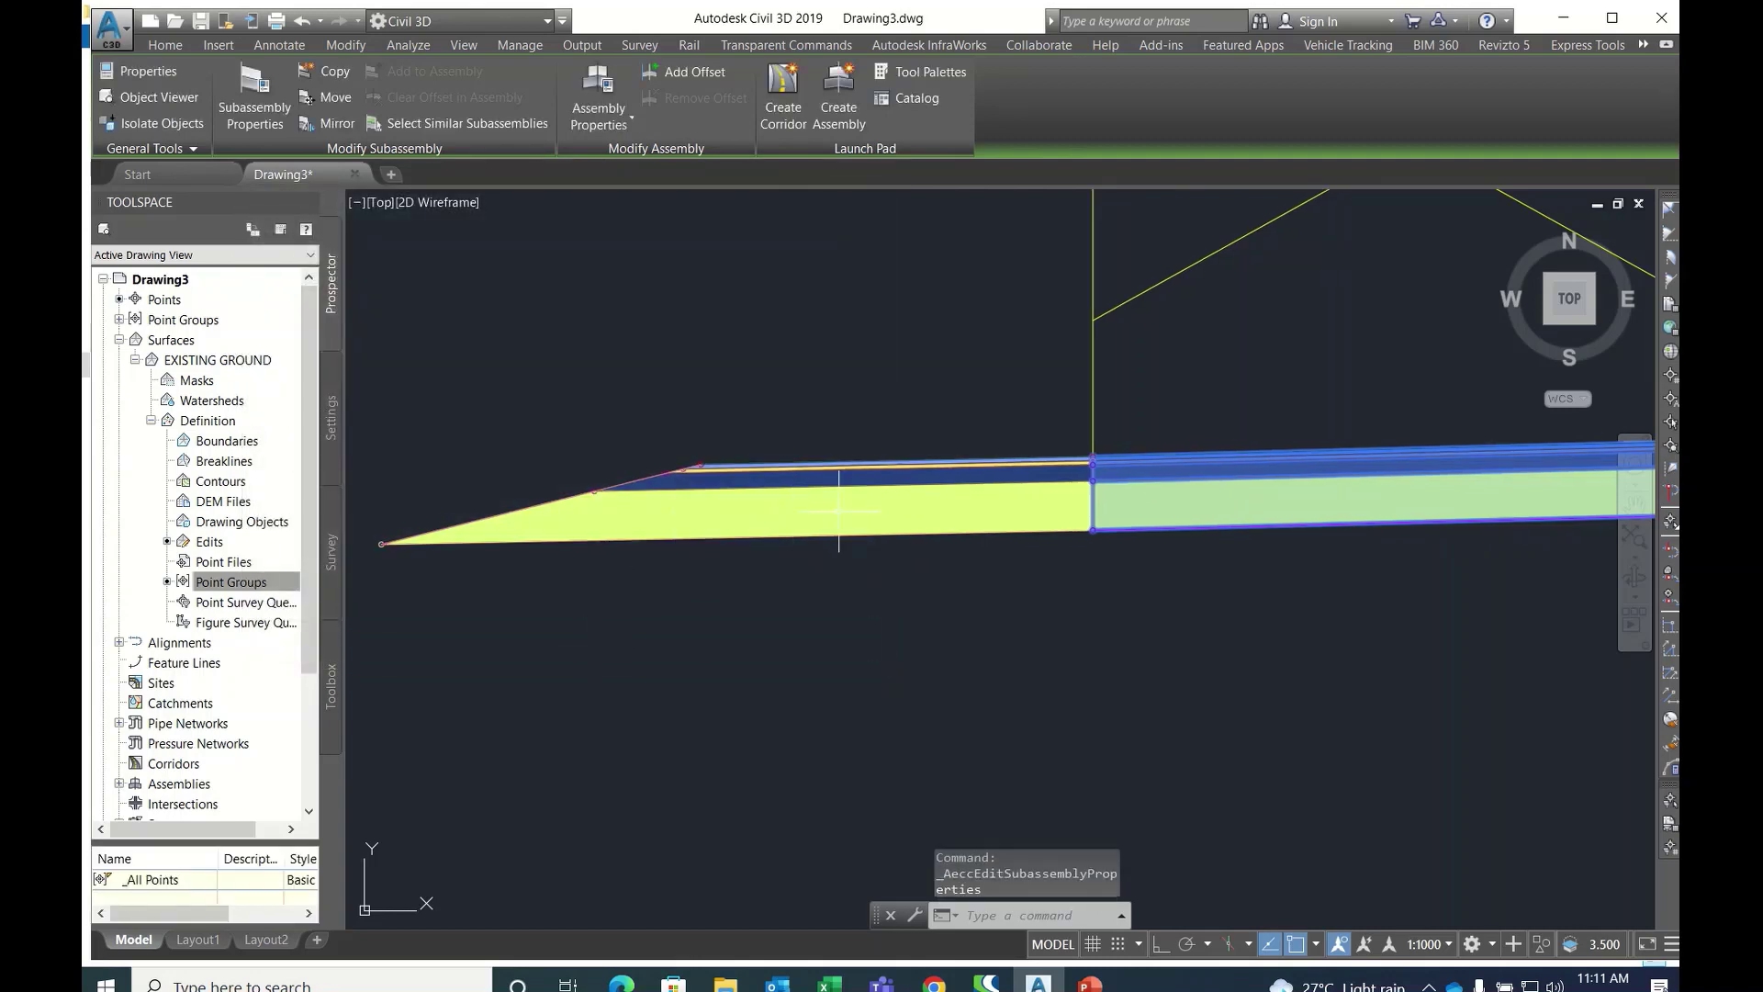
- In the left ShoulderExtendAll subassembly's parameters, set the shoulder slope to -2.50%
{"action": "key", "text": "Escape"}
{"action": "left_click", "coordinate": [839, 473]}
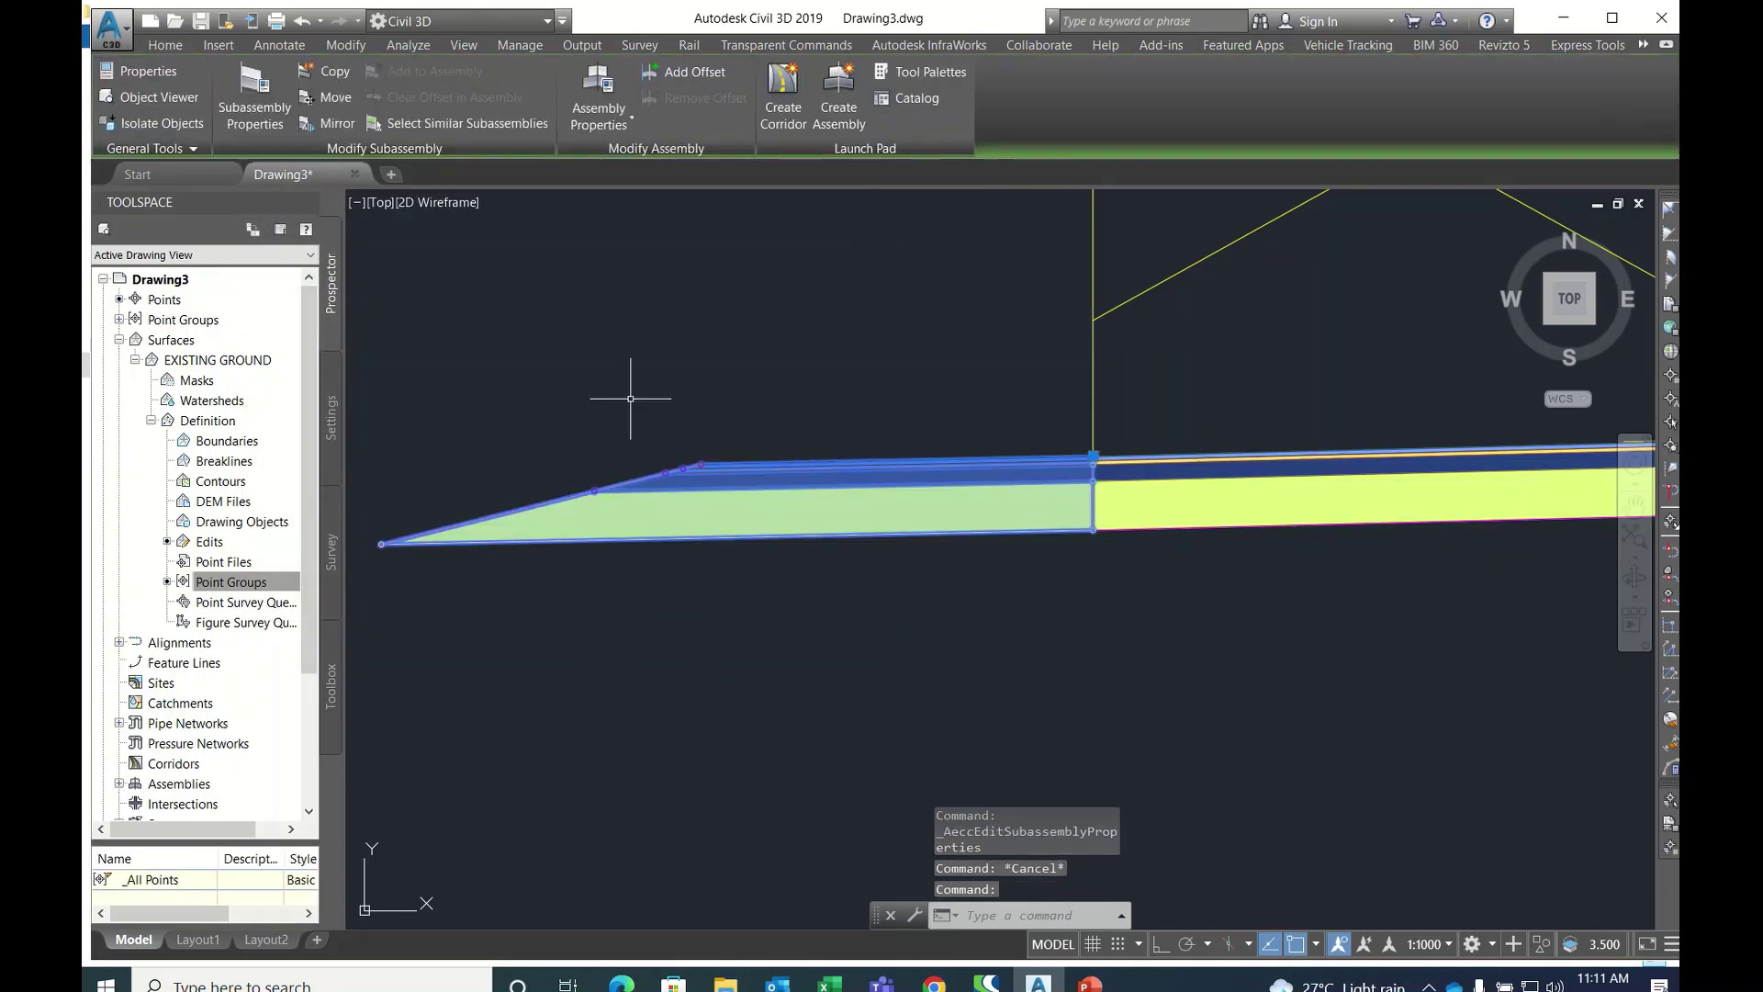
{"action": "left_click", "coordinate": [272, 101]}
{"action": "left_click", "coordinate": [348, 234]}
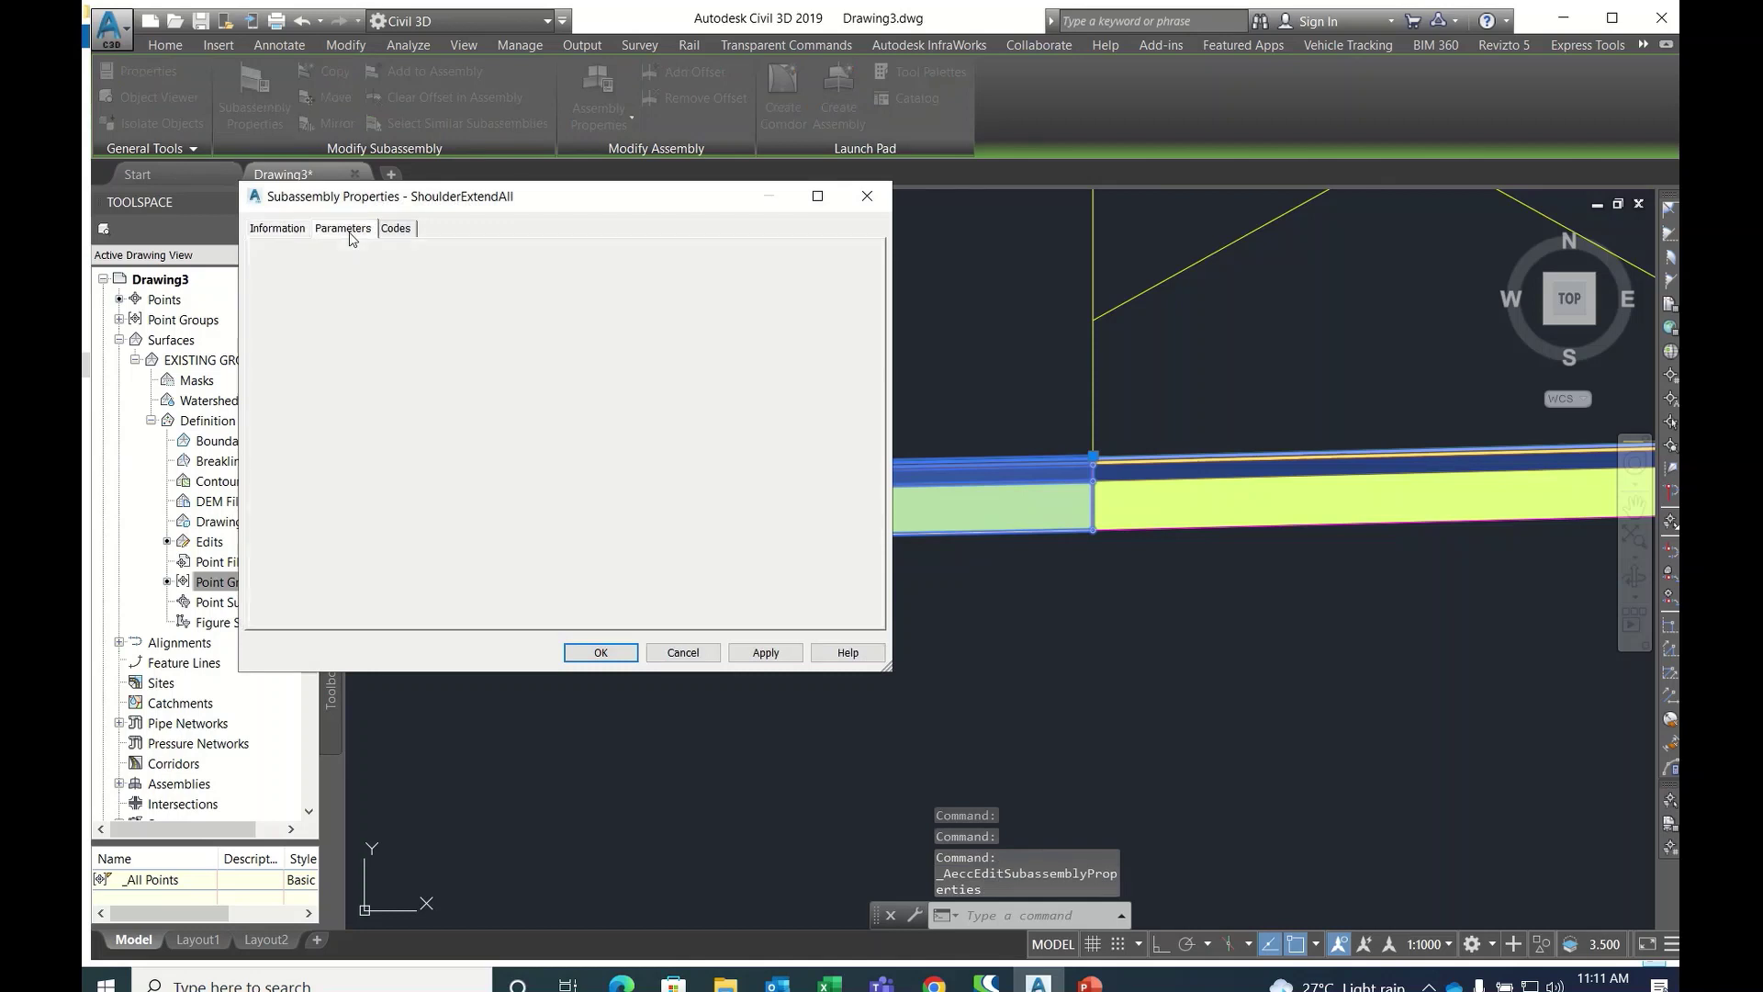
{"action": "left_click", "coordinate": [466, 374]}
{"action": "left_click", "coordinate": [466, 374]}
{"action": "left_click", "coordinate": [466, 375]}
{"action": "type", "text": "50"}
- Set the left shoulder's width to 1.500 m, accept the parameters and deselect the subassembly
{"action": "left_click", "coordinate": [490, 324]}
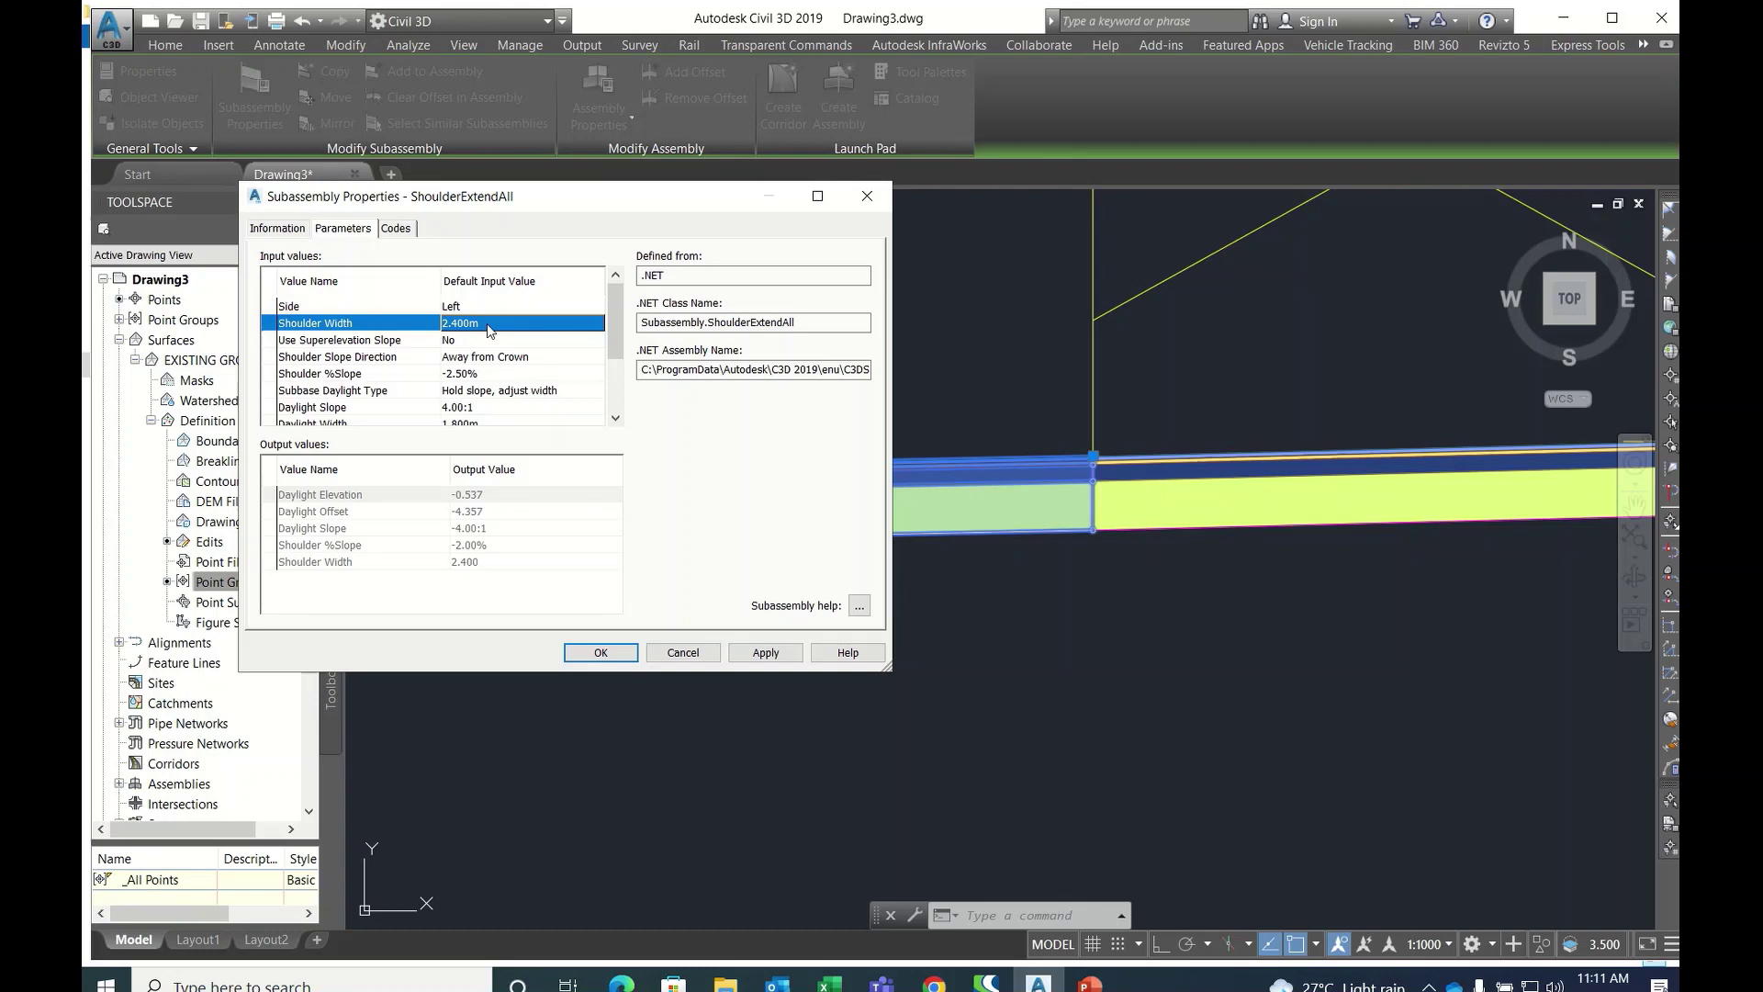
{"action": "left_click", "coordinate": [488, 324]}
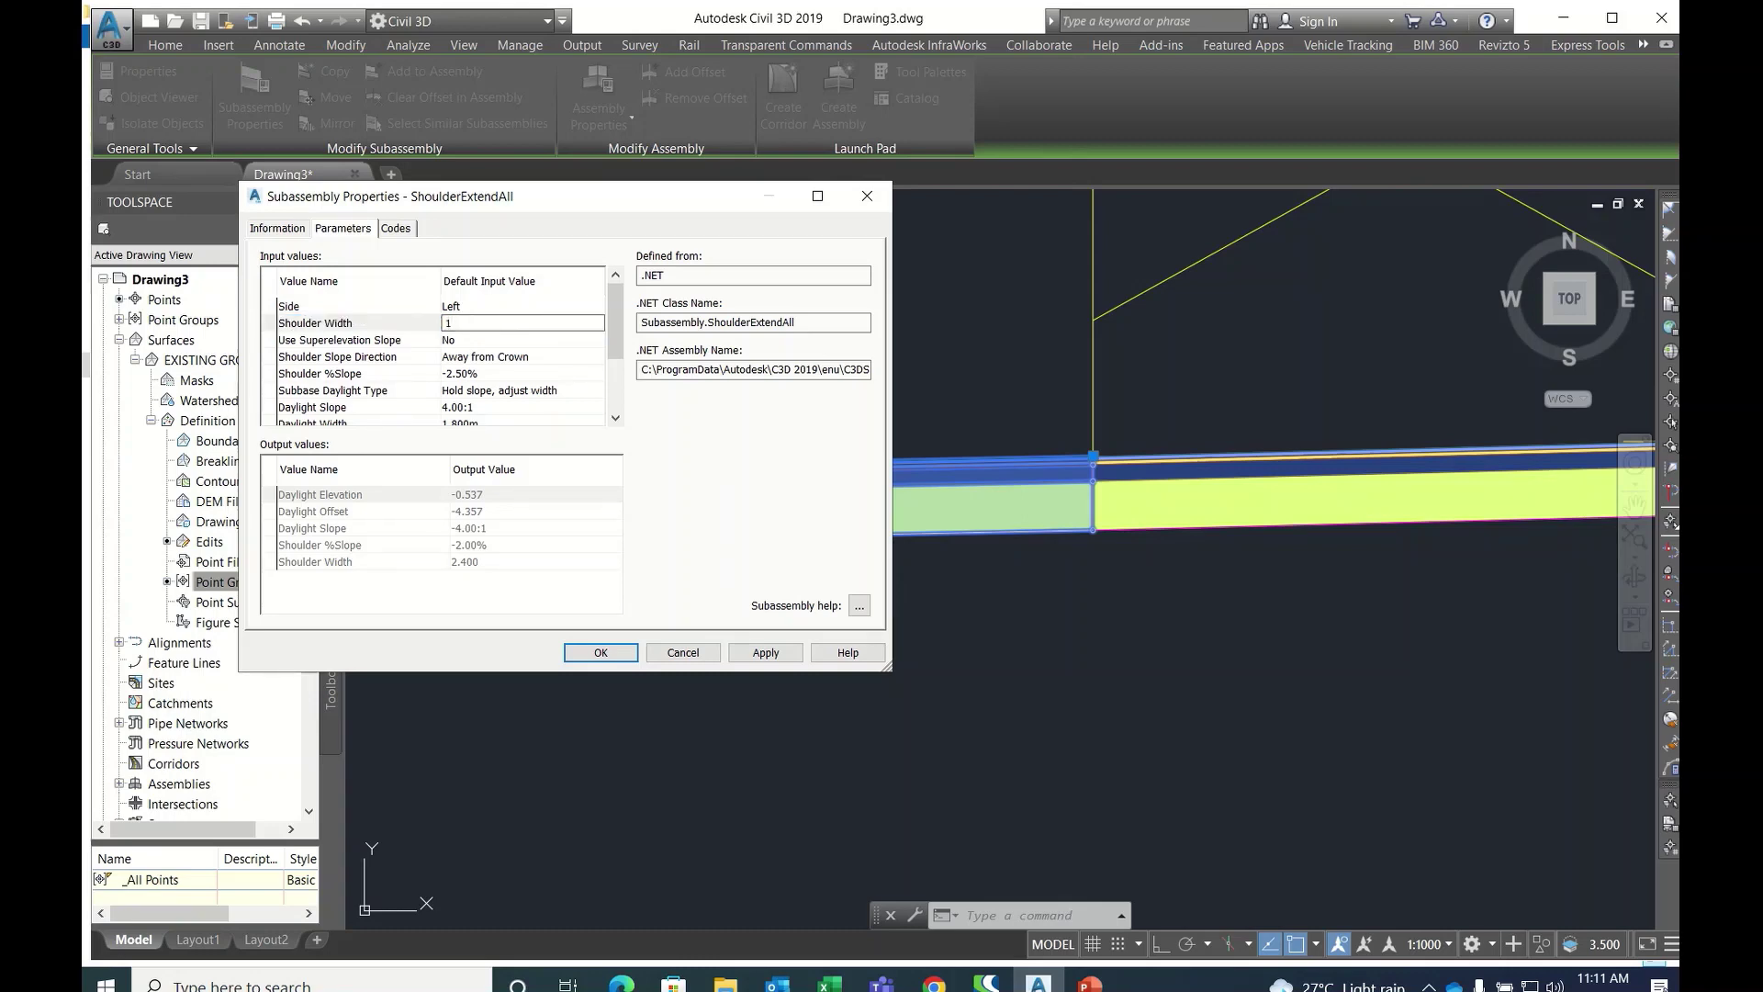
{"action": "left_click", "coordinate": [503, 342]}
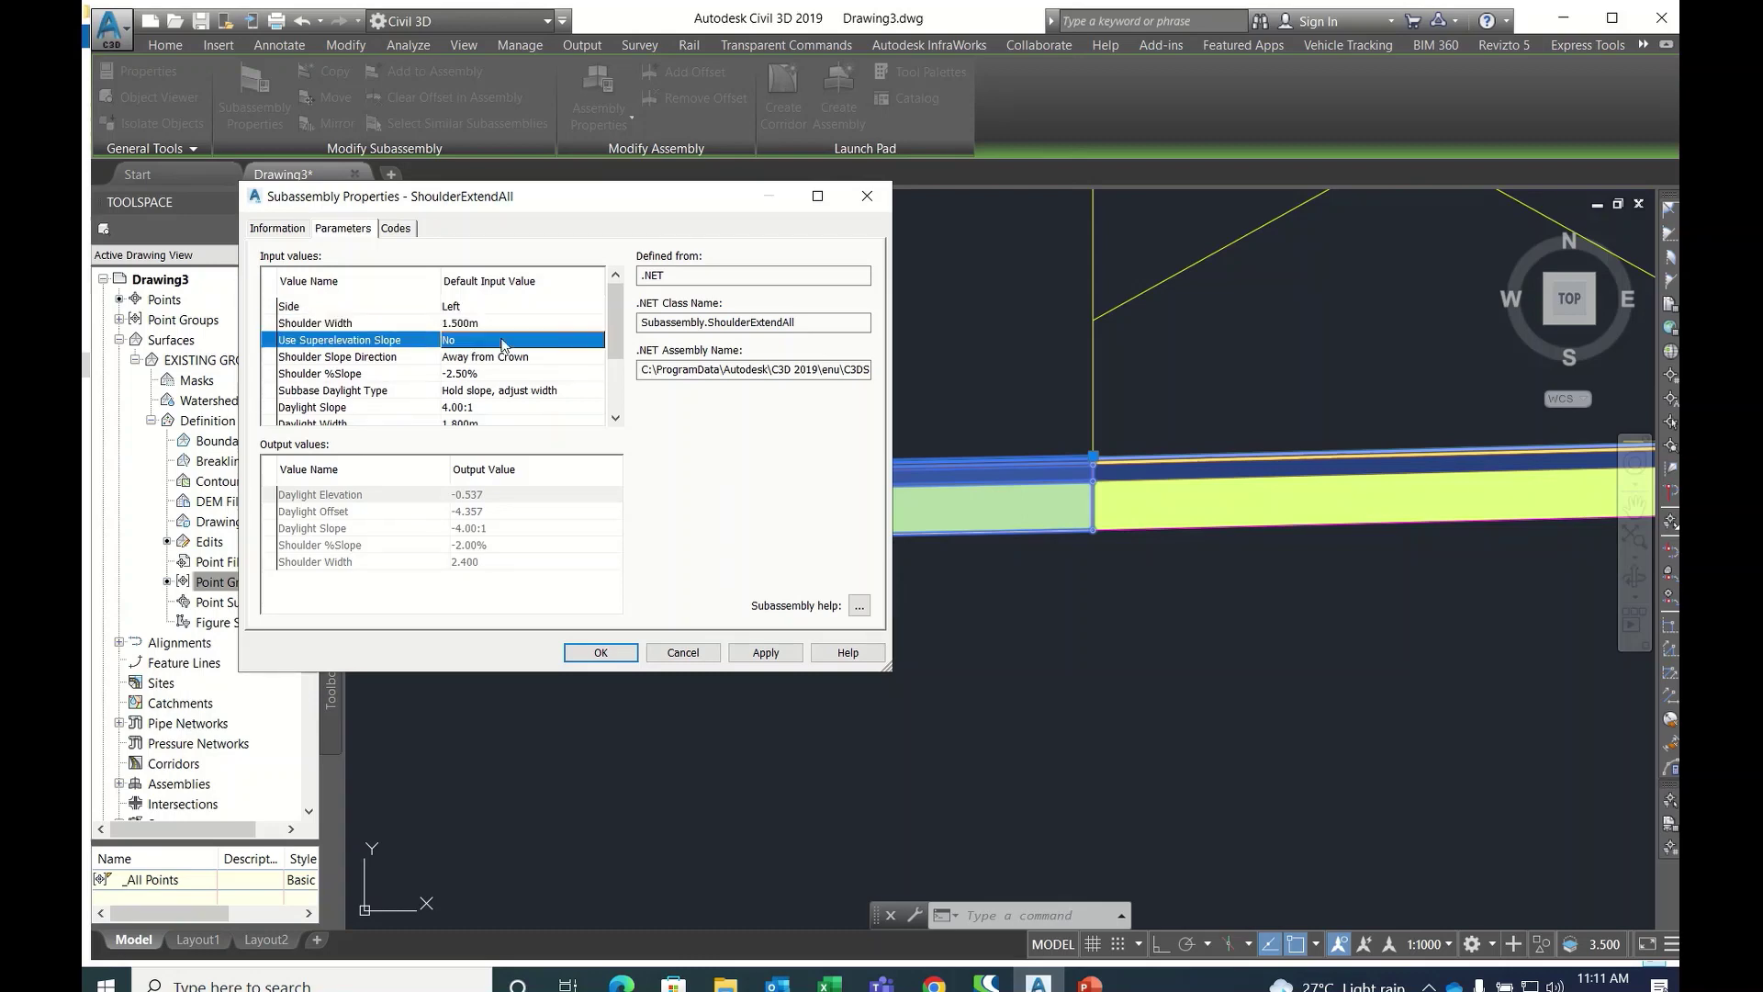
{"action": "left_click", "coordinate": [601, 652]}
{"action": "scroll", "coordinate": [611, 571], "scroll_direction": "down", "scroll_amount": 2}
{"action": "scroll", "coordinate": [1055, 551], "scroll_direction": "up", "scroll_amount": 4}
{"action": "key", "text": "Escape"}
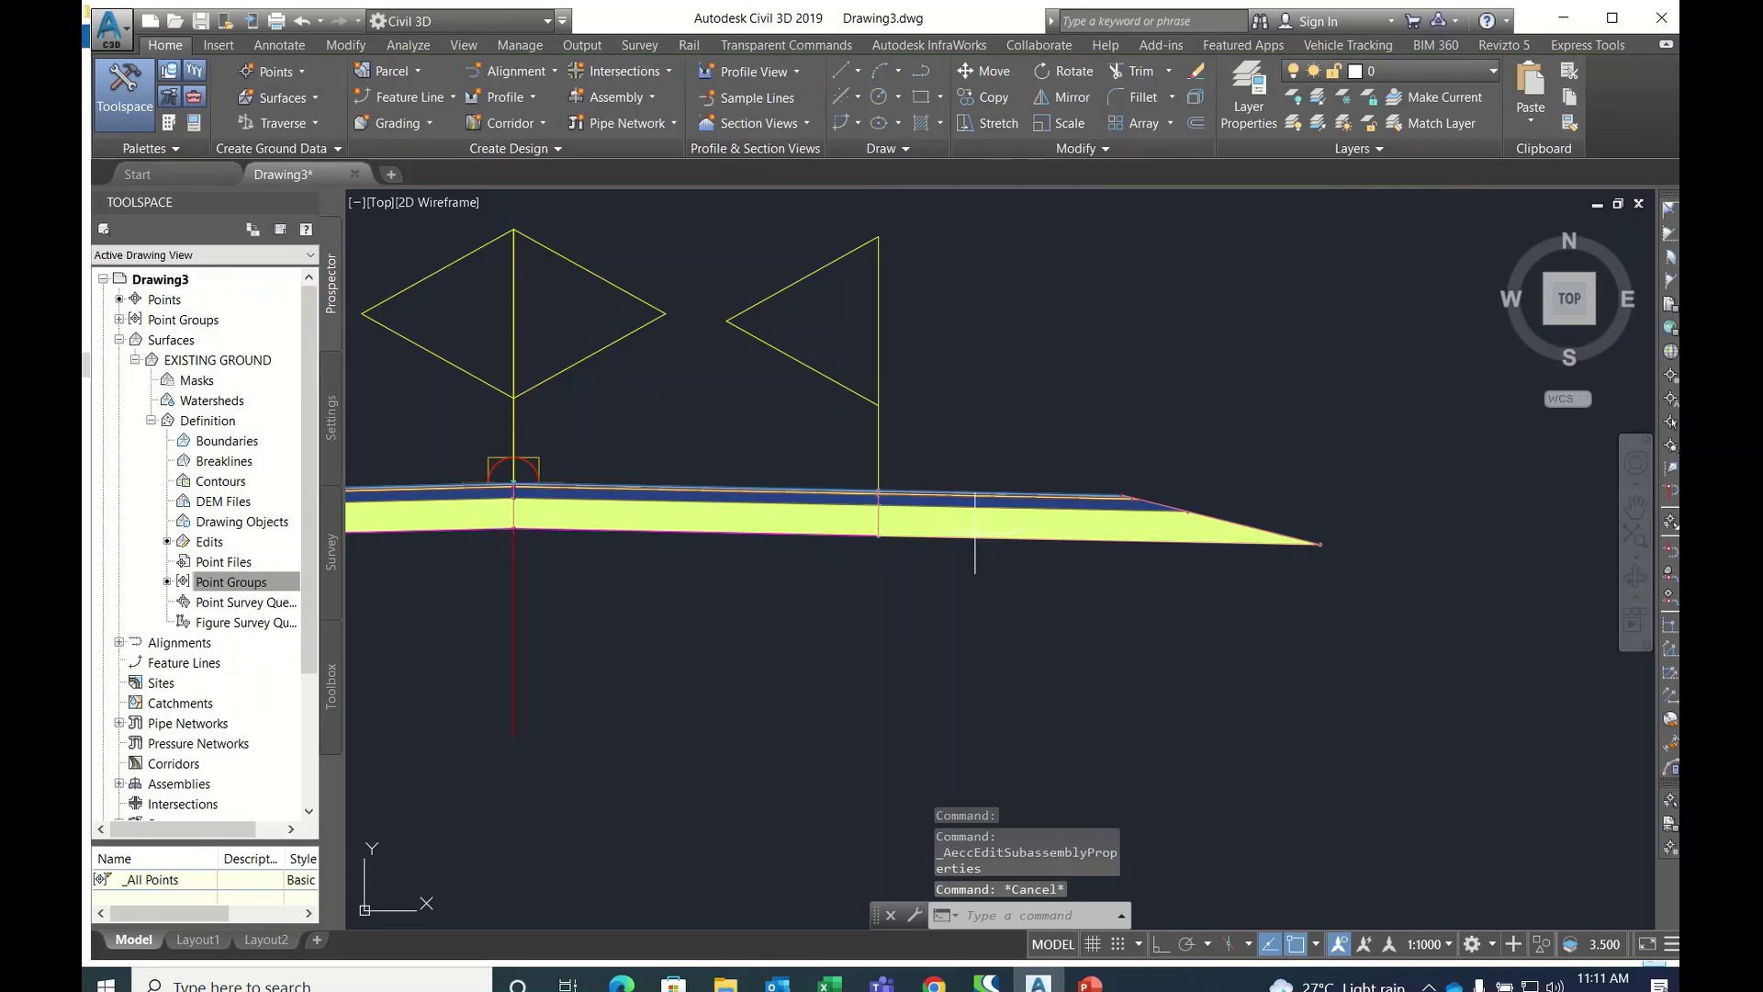
- In the right ShoulderExtendAll subassembly's parameters, set the shoulder slope to -2.50%
{"action": "left_click", "coordinate": [975, 533]}
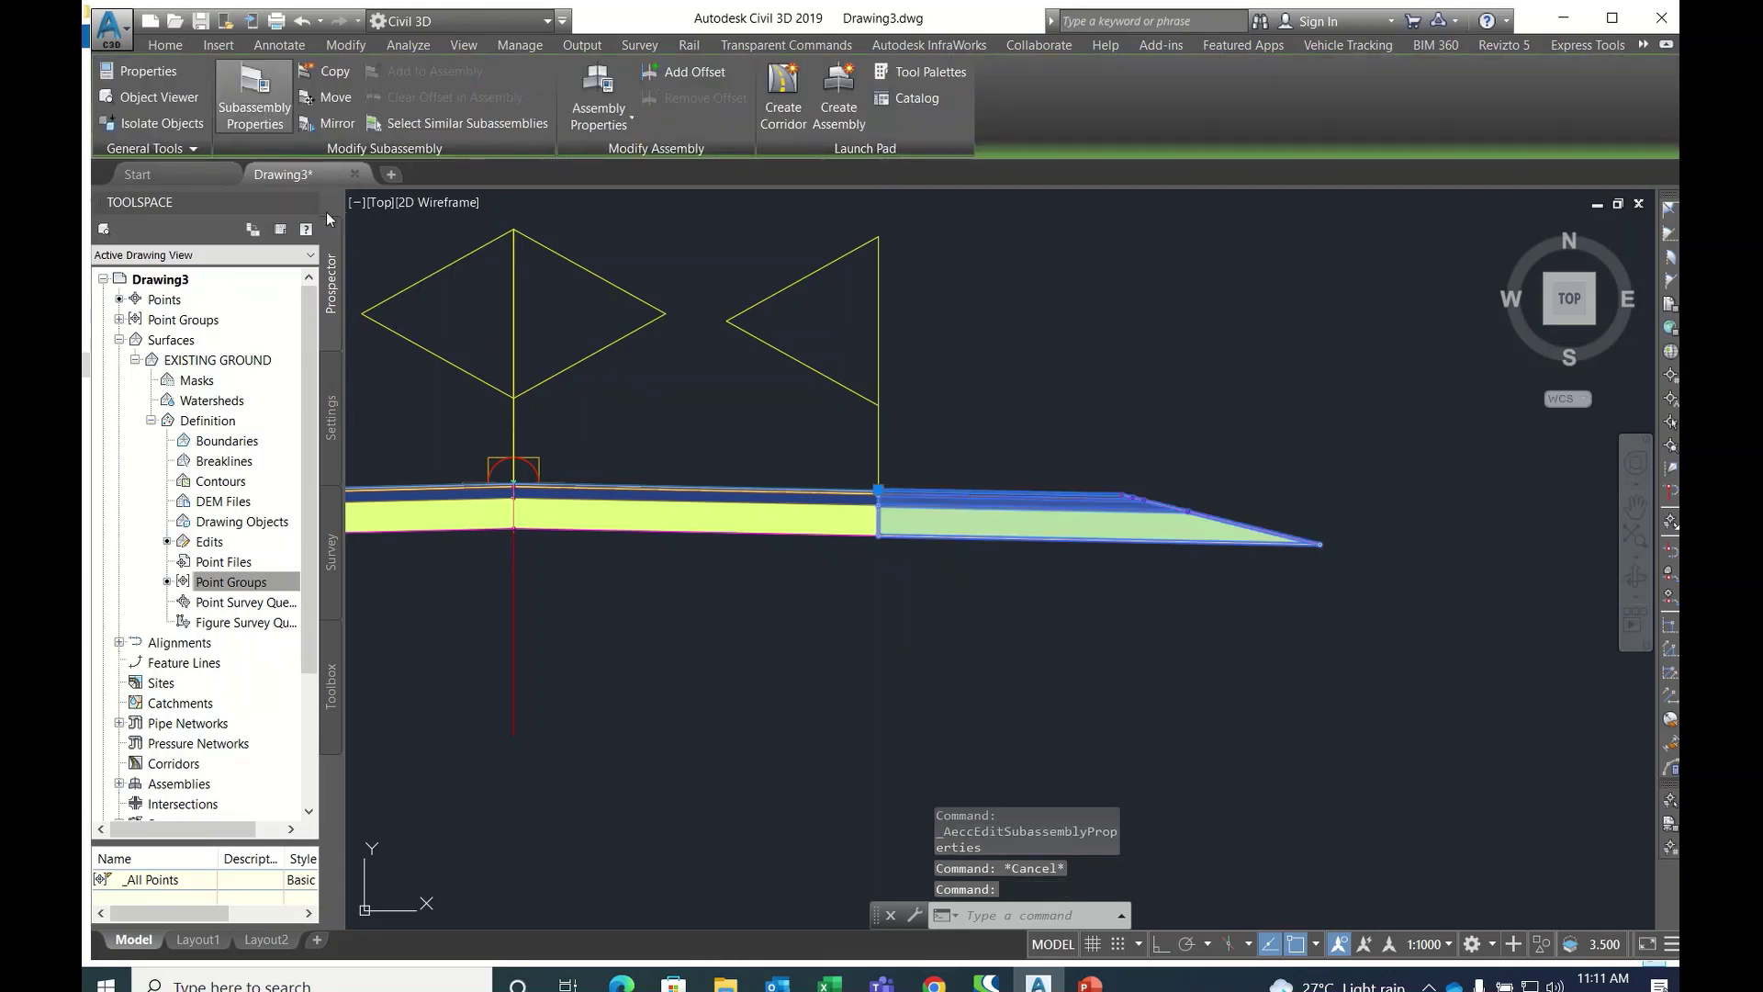
{"action": "left_click", "coordinate": [343, 230]}
{"action": "left_click", "coordinate": [496, 373]}
{"action": "left_click", "coordinate": [496, 373]}
{"action": "left_click_drag", "start_coordinate": [483, 373], "coordinate": [460, 373]}
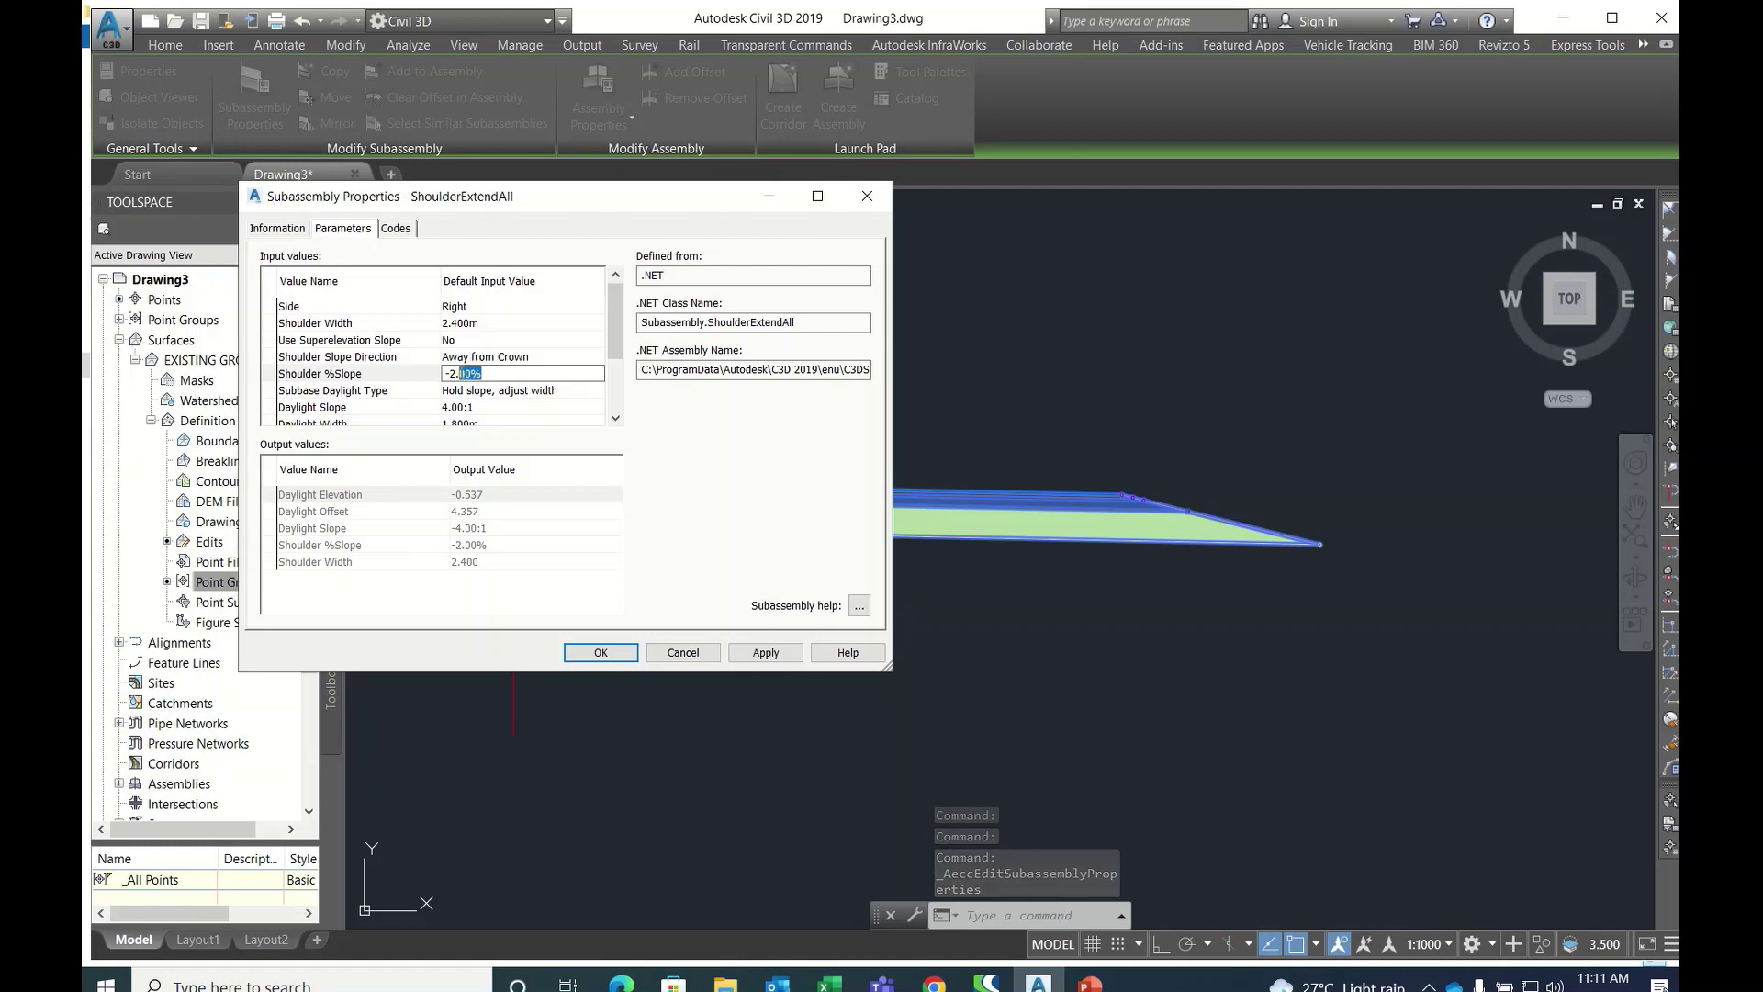
{"action": "type", "text": "5"}
- Set the right shoulder's width to 1.5 m, accept the parameters and deselect the subassembly
{"action": "left_click", "coordinate": [480, 323]}
{"action": "left_click", "coordinate": [480, 323]}
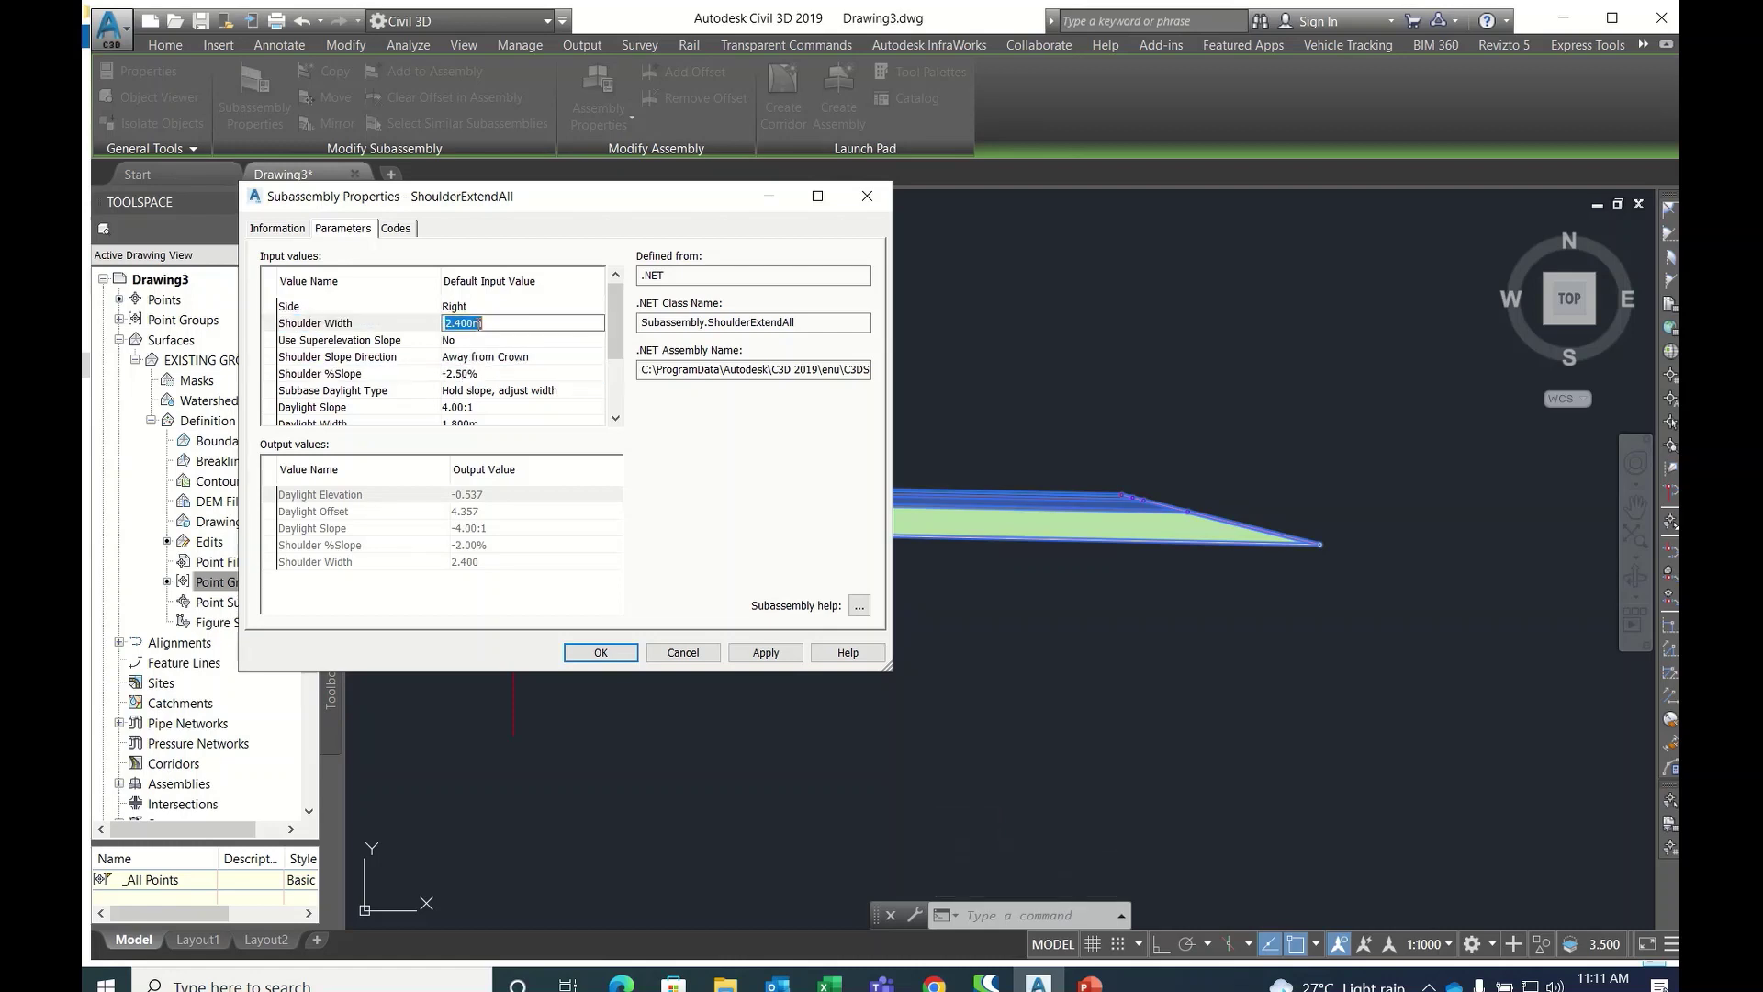
{"action": "type", "text": "1.5"}
{"action": "key", "text": "Return"}
{"action": "left_click", "coordinate": [488, 360]}
{"action": "left_click", "coordinate": [600, 652]}
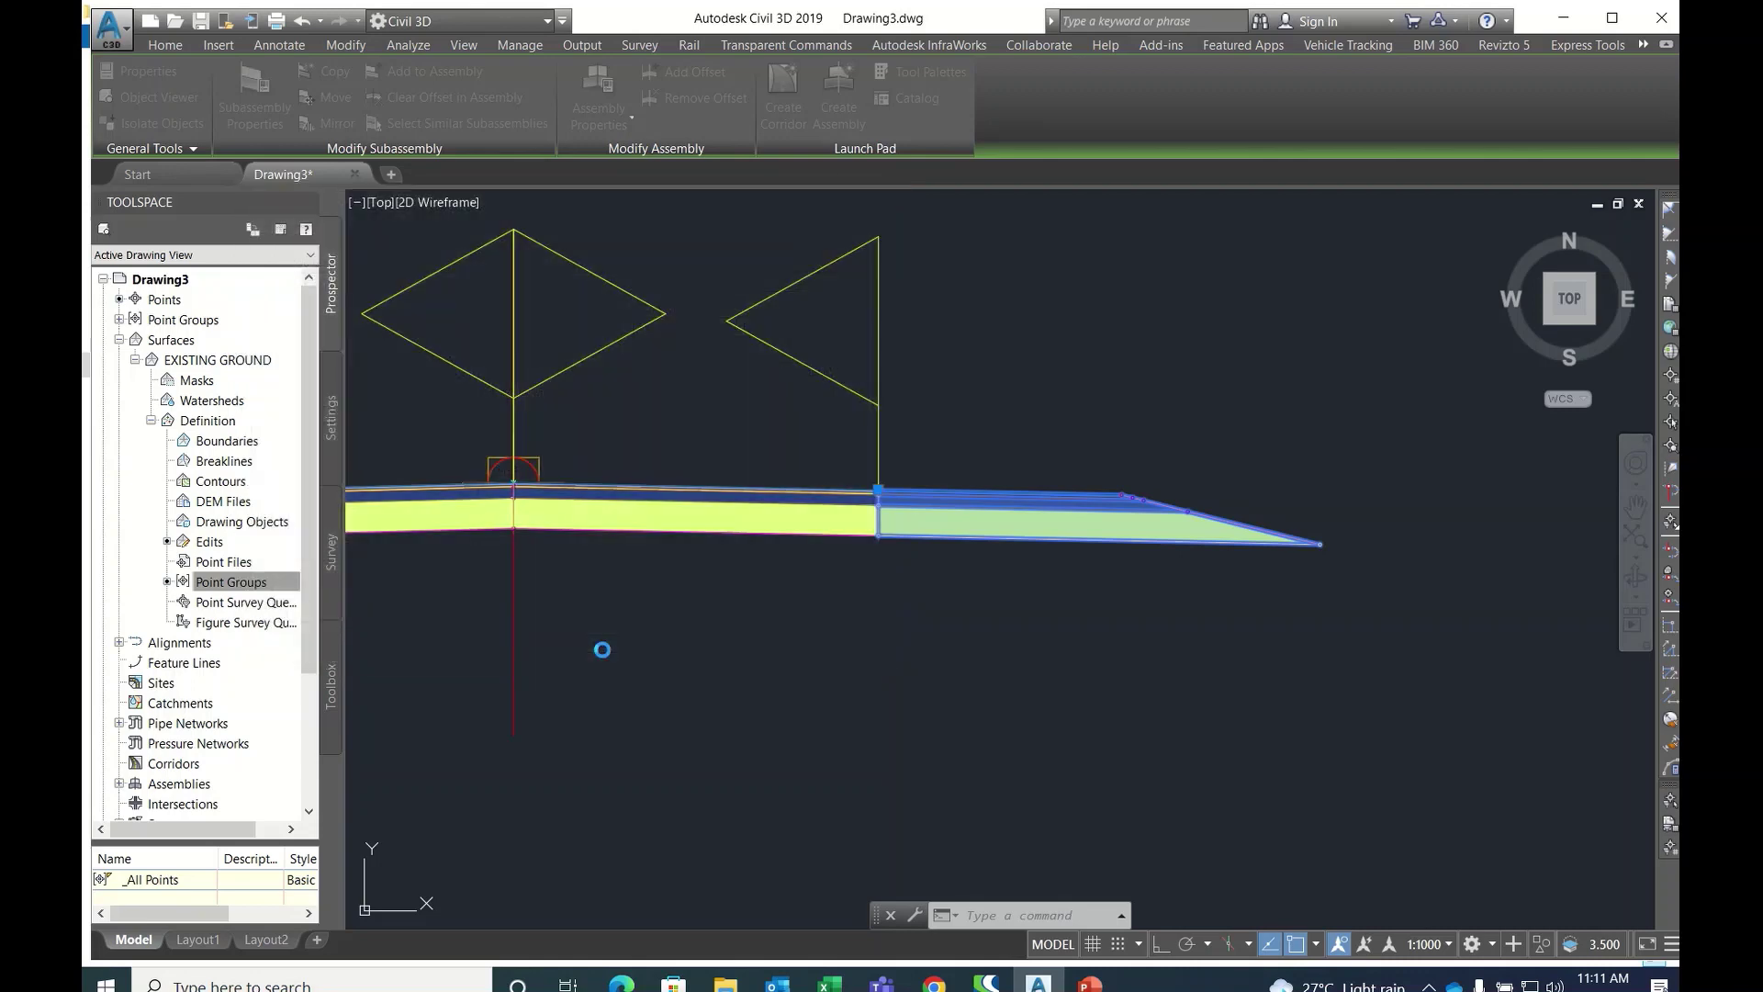
{"action": "key", "text": "Escape"}
- In the right LaneSuperelevationAOR subassembly's parameters, set the lane width to 3.75 m
{"action": "left_click", "coordinate": [807, 516]}
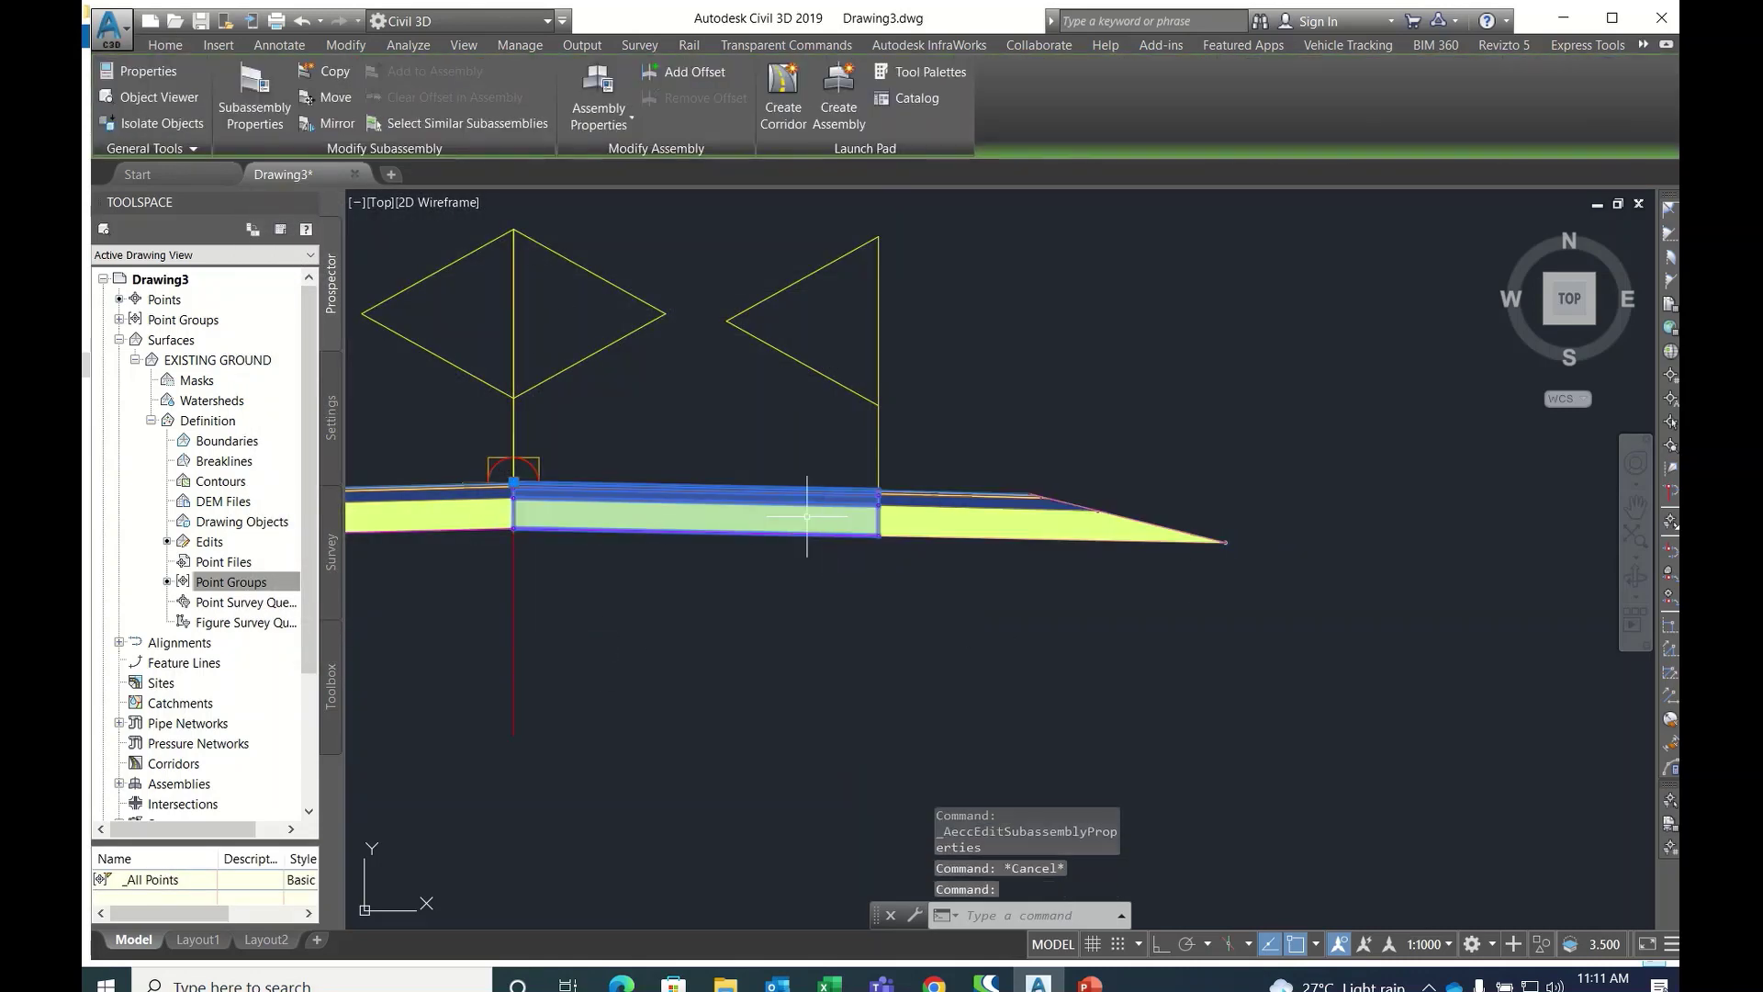
{"action": "left_click", "coordinate": [255, 101]}
{"action": "left_click", "coordinate": [344, 229]}
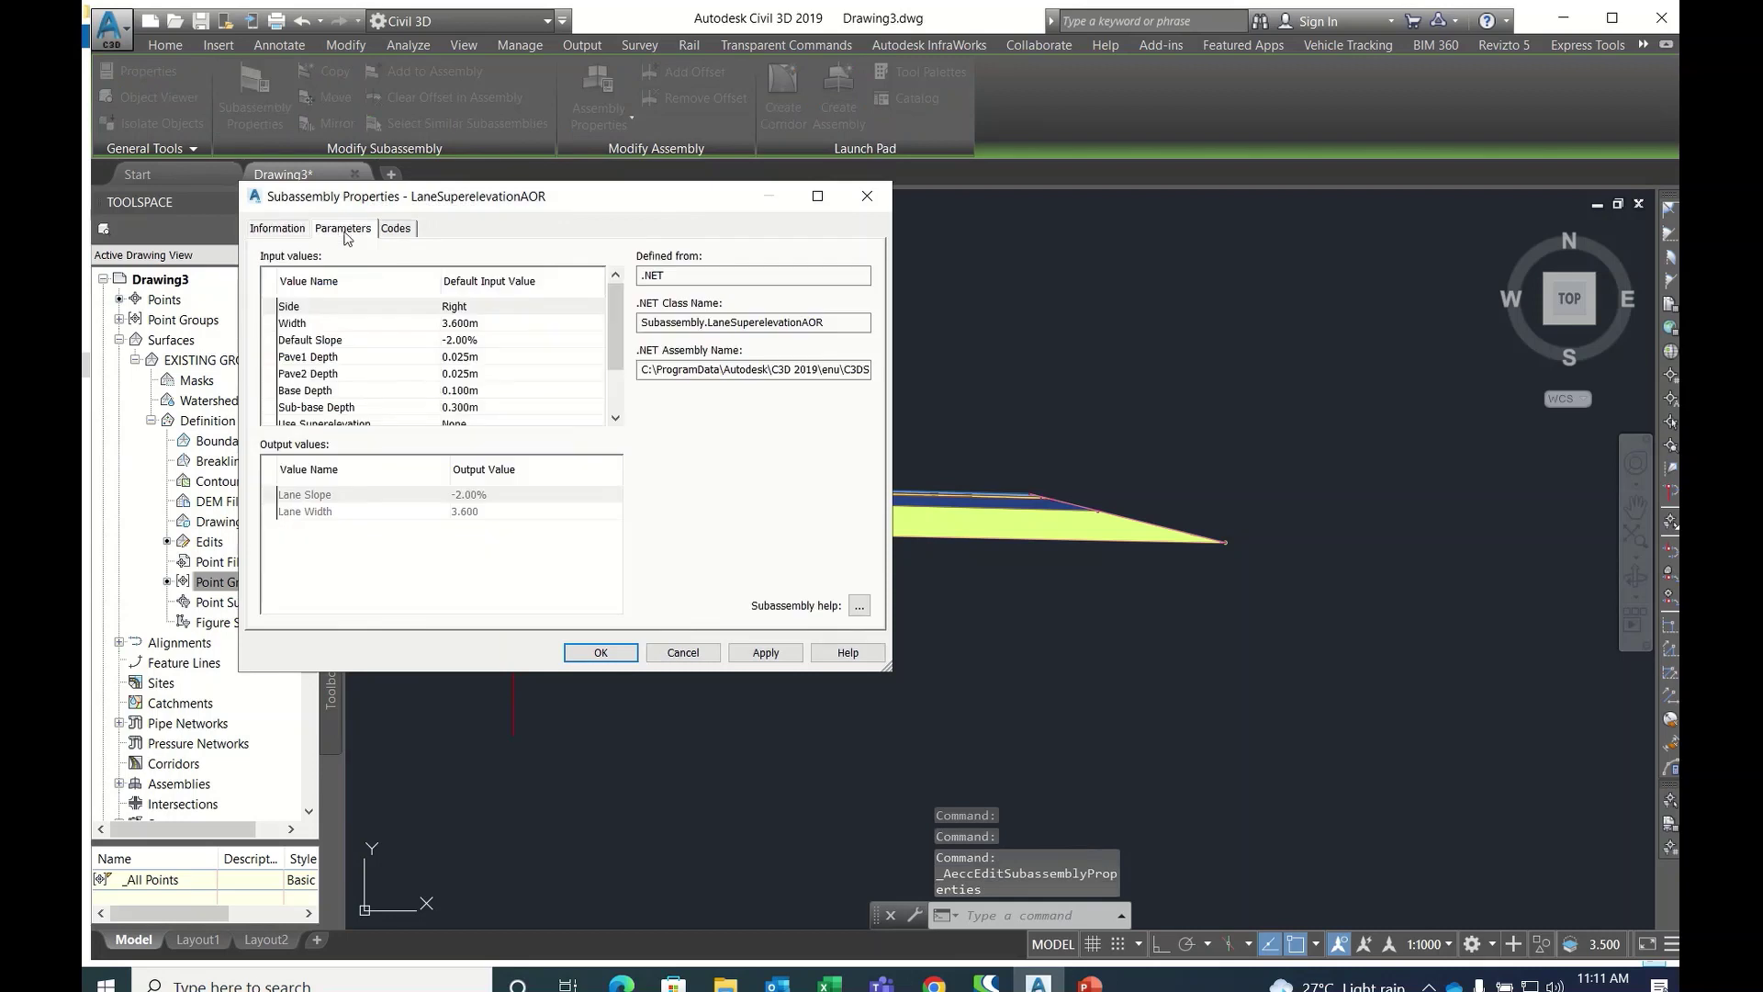
{"action": "left_click", "coordinate": [485, 324]}
{"action": "left_click", "coordinate": [490, 325]}
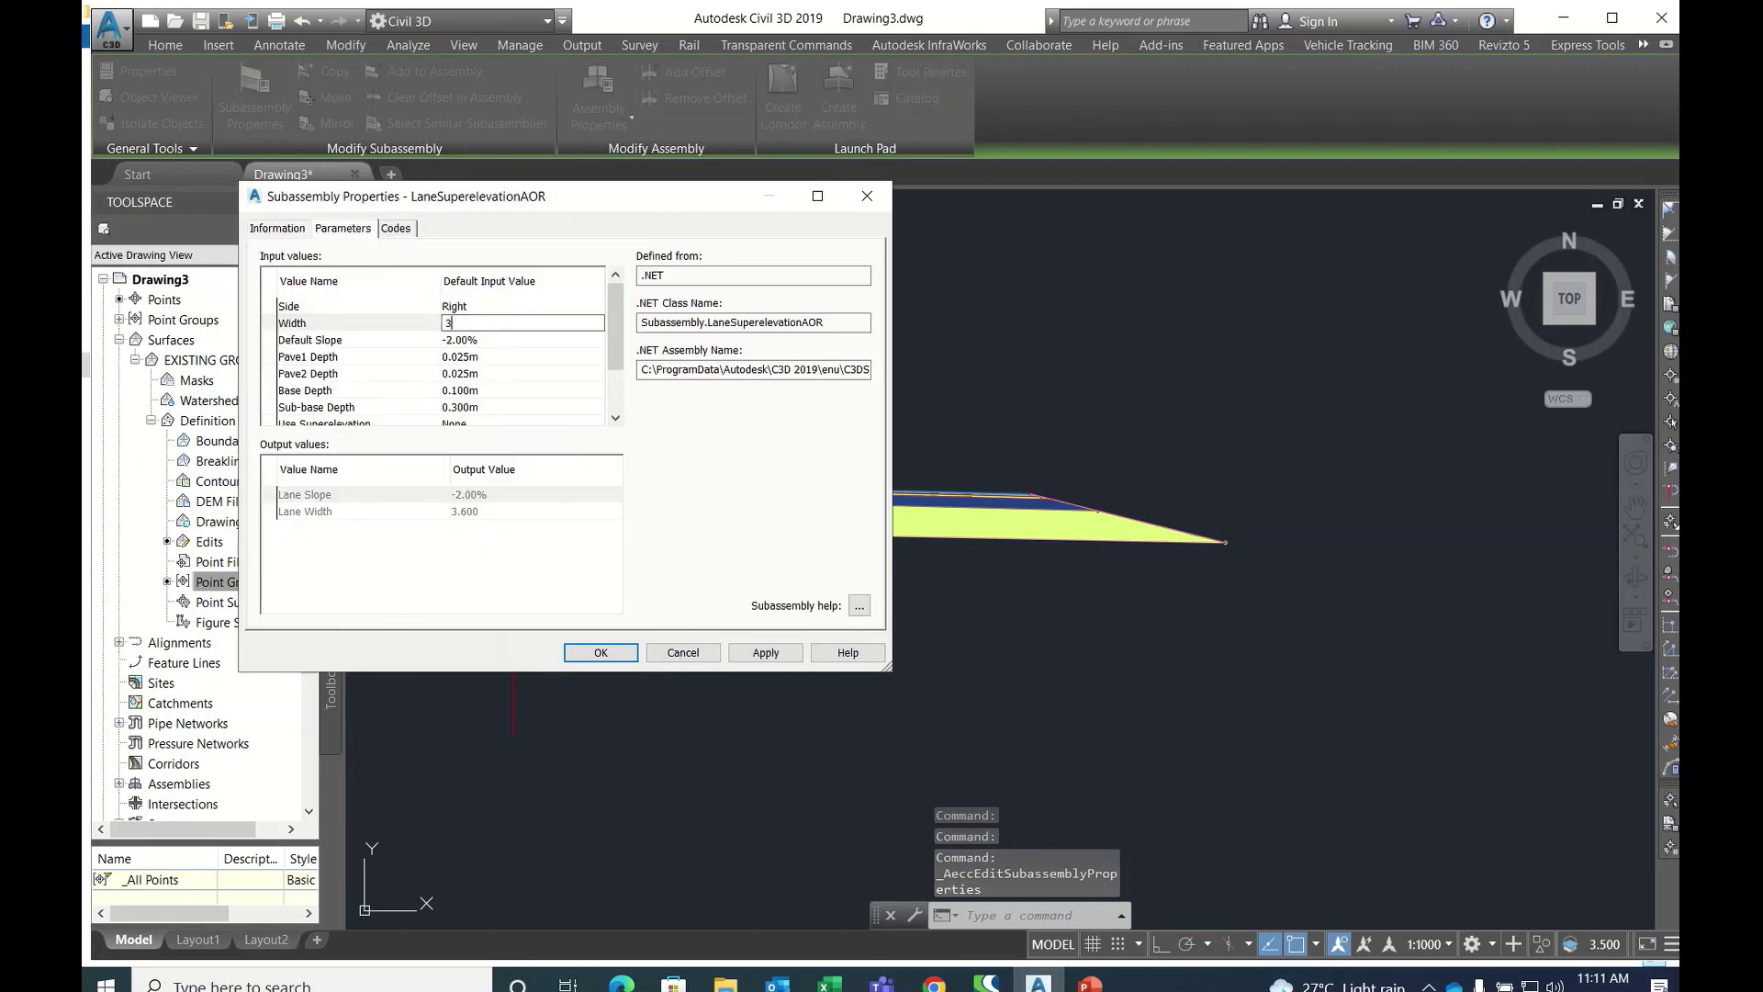
{"action": "type", "text": "3.75"}
- Set the right lane's default slope to -2.5%, accept the parameters and deselect the subassembly
{"action": "left_click", "coordinate": [488, 344]}
{"action": "left_click", "coordinate": [487, 345]}
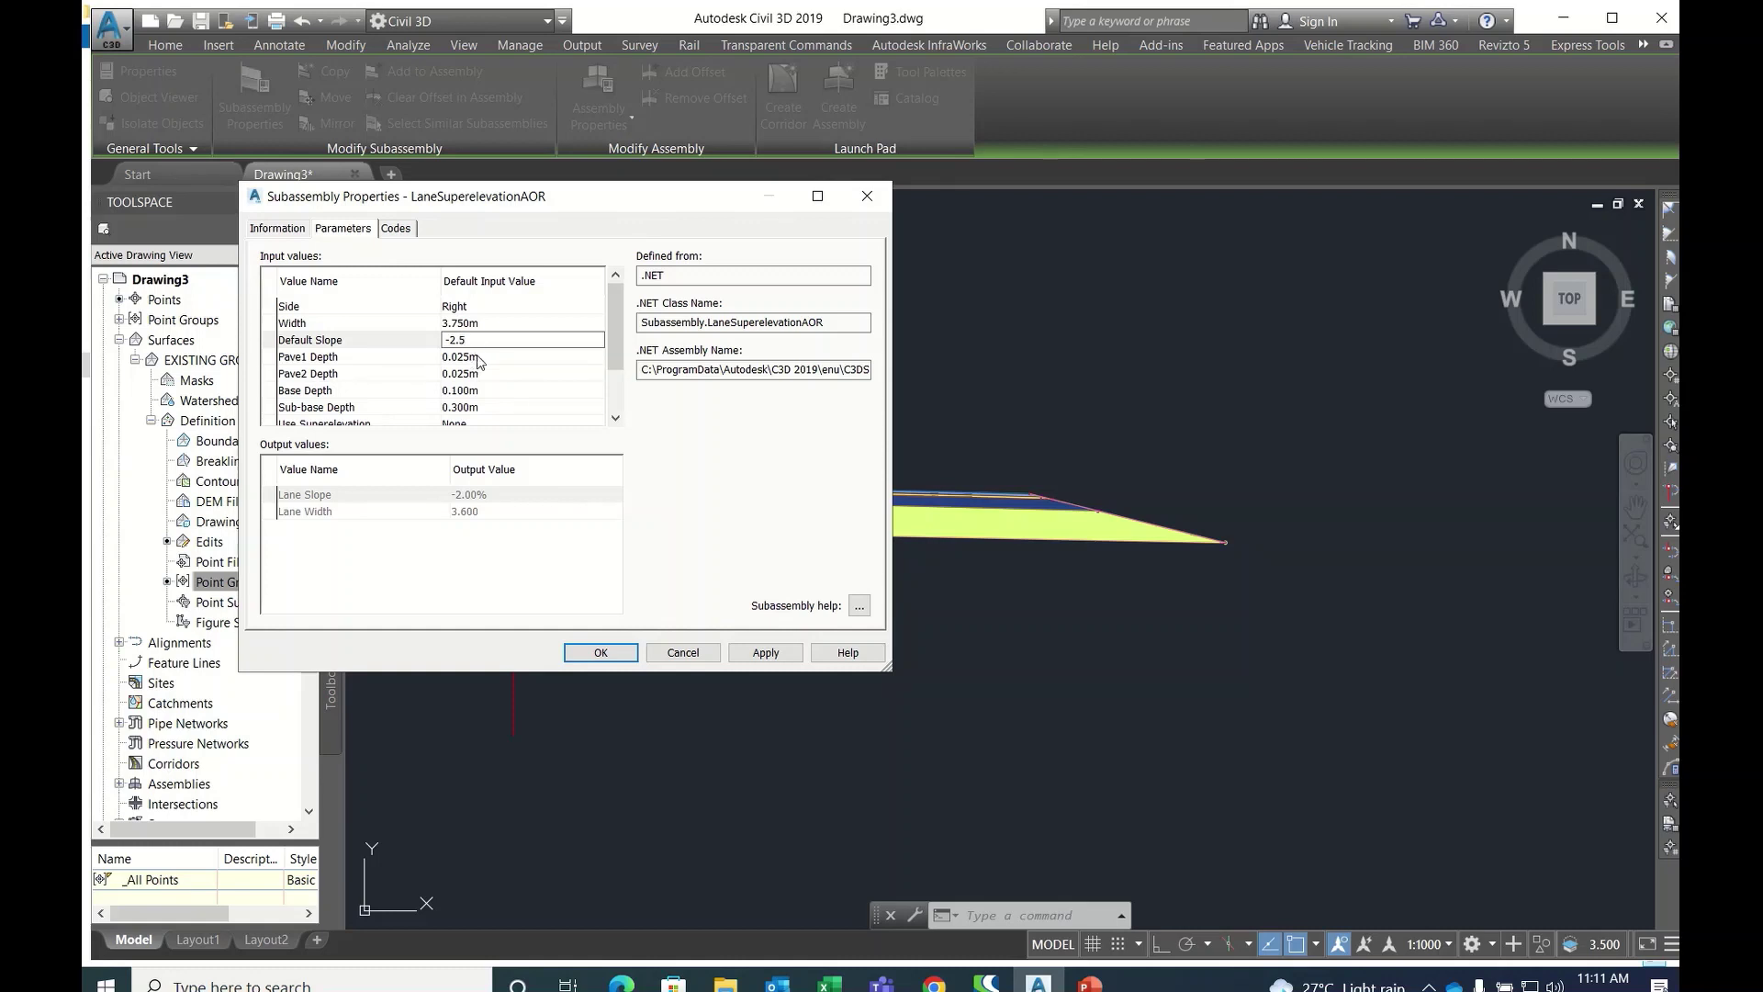
{"action": "type", "text": "-2.5"}
{"action": "left_click", "coordinate": [479, 360]}
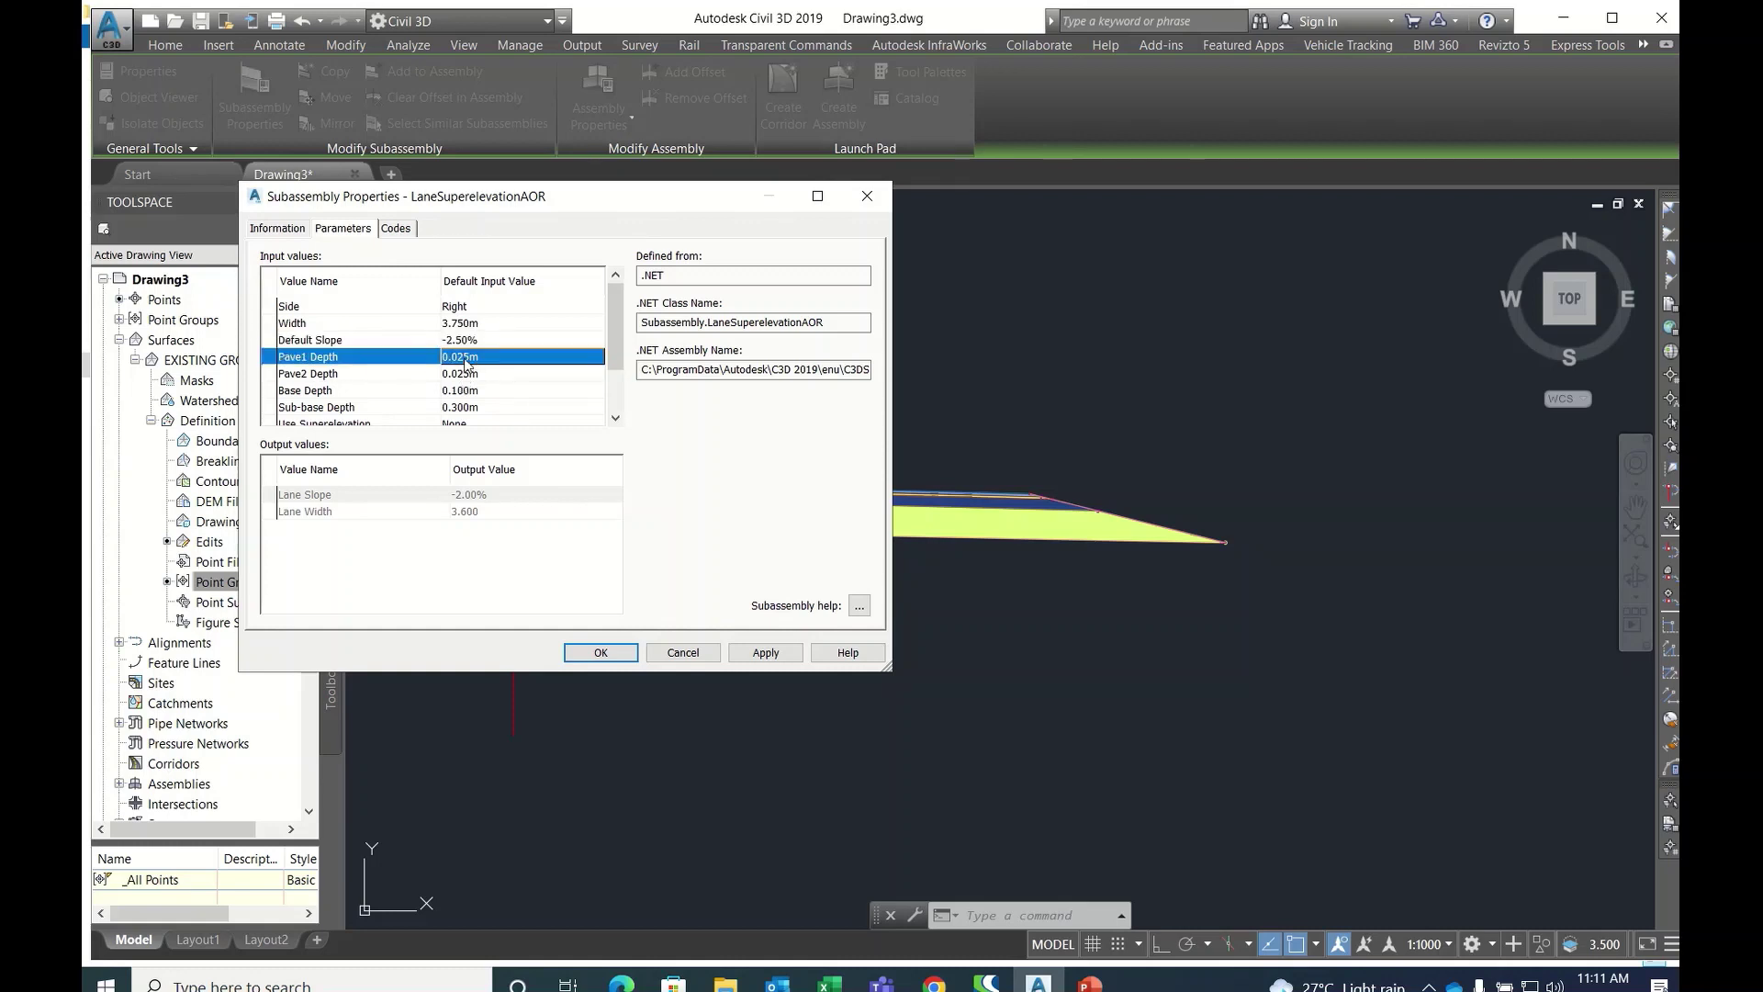
{"action": "left_click", "coordinate": [601, 653]}
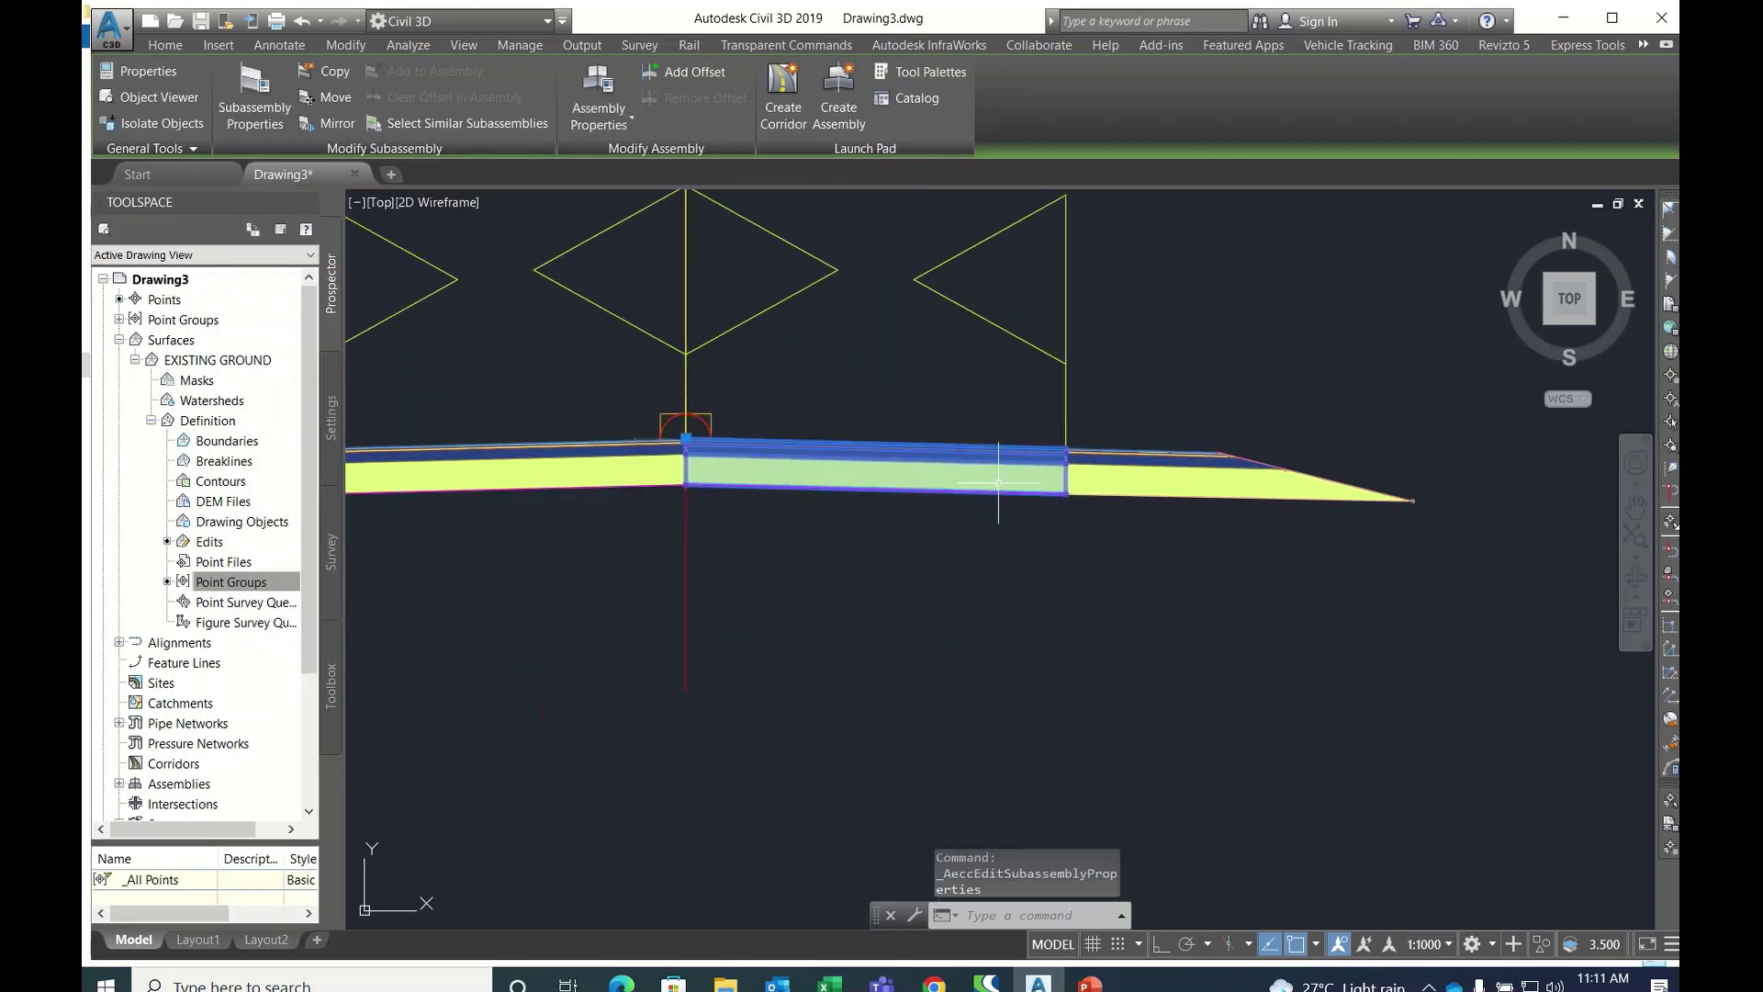
{"action": "scroll", "coordinate": [951, 461], "scroll_direction": "down", "scroll_amount": 4}
{"action": "key", "text": "Escape"}
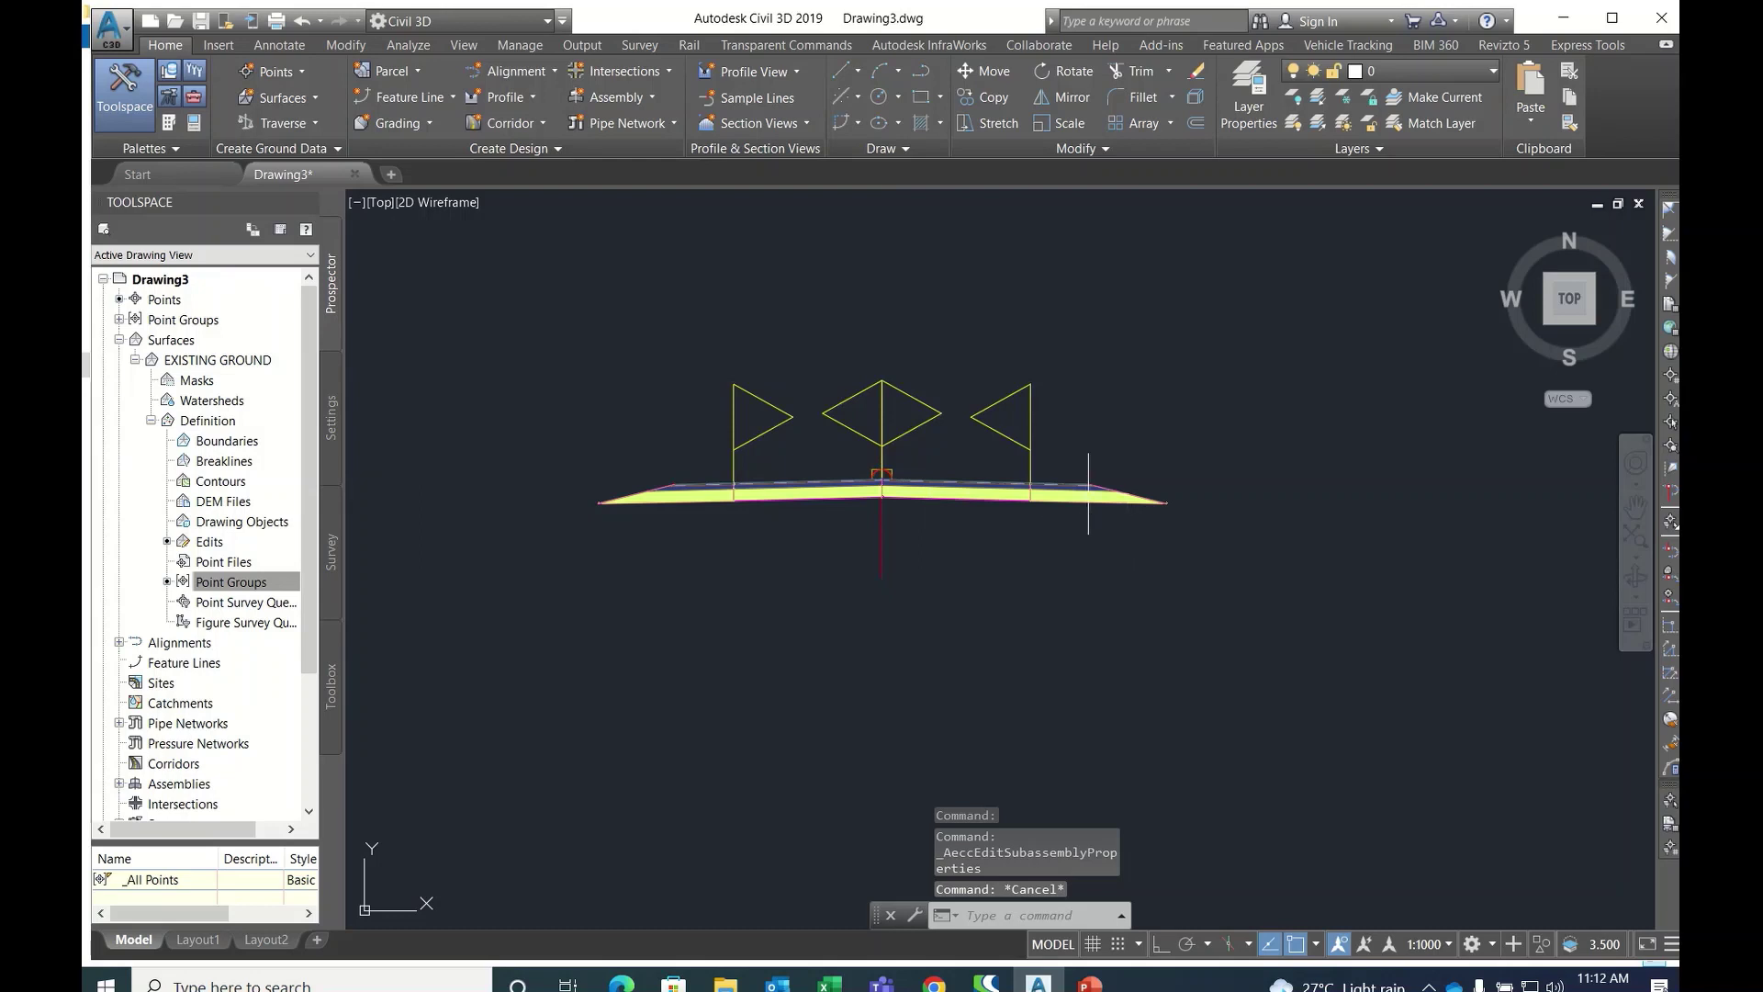
- Attach a left-side LinkSlopeToSurface subassembly with a 25.00% slope to the top outer edge of the left shoulder
{"action": "scroll", "coordinate": [930, 491], "scroll_direction": "up", "scroll_amount": 5}
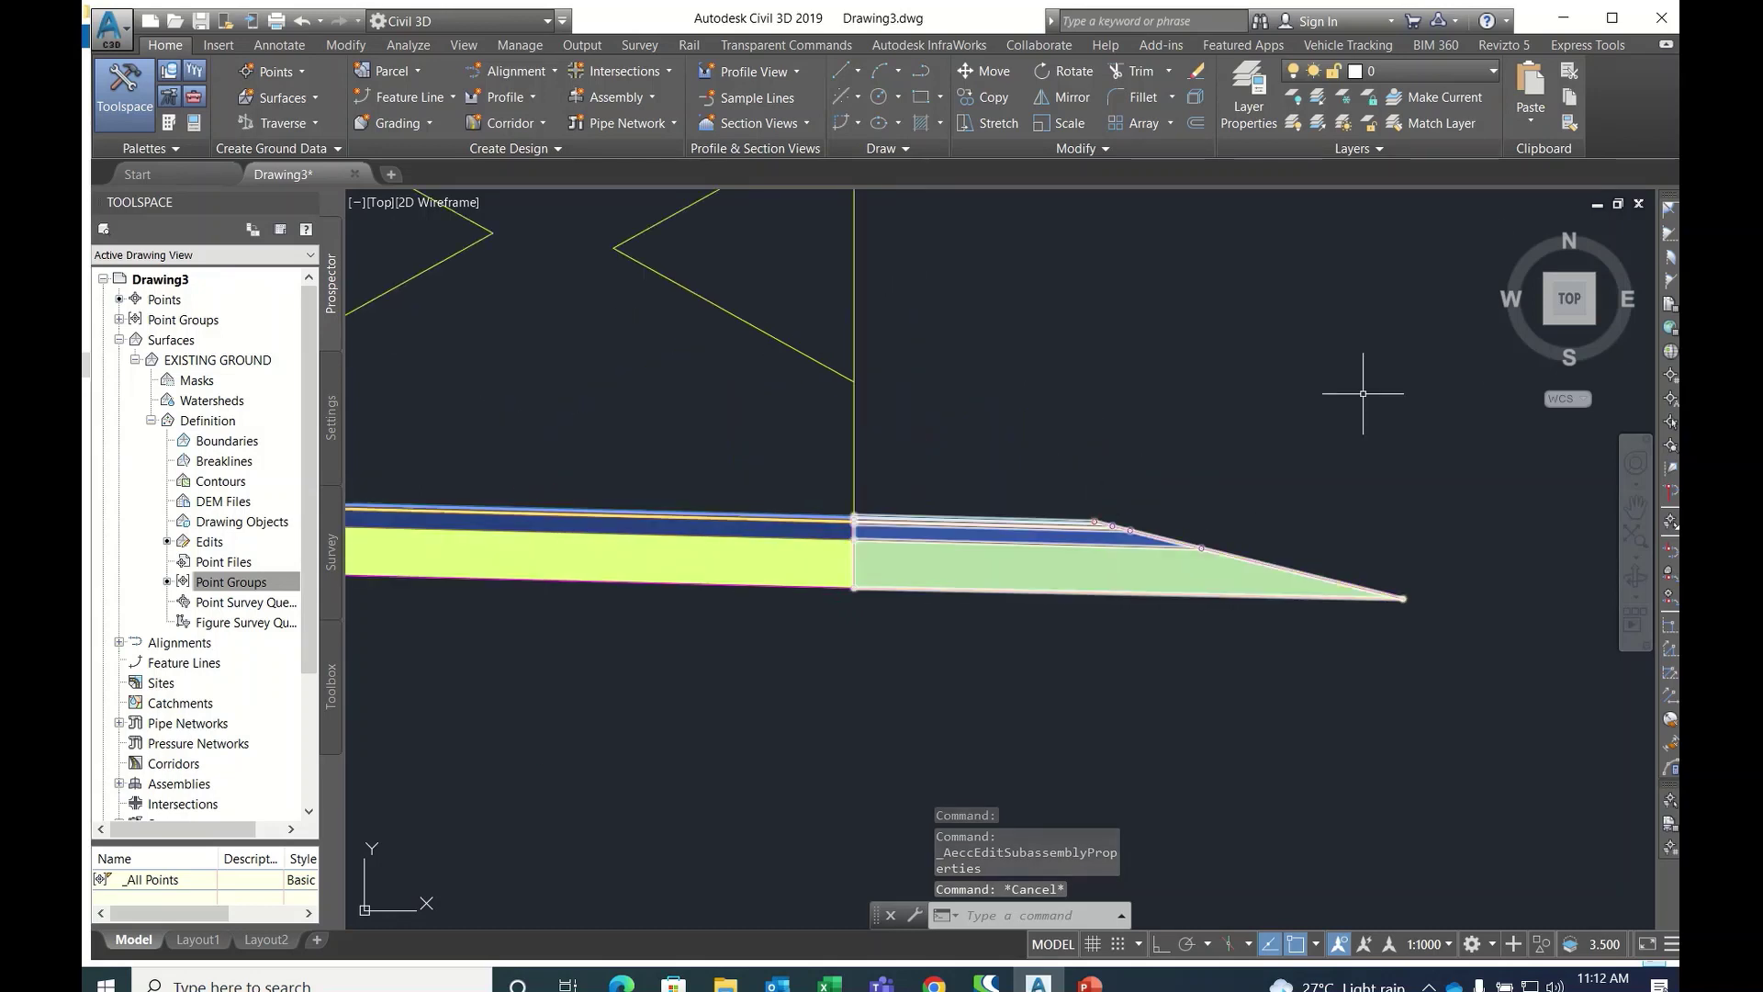
{"action": "left_click", "coordinate": [173, 123]}
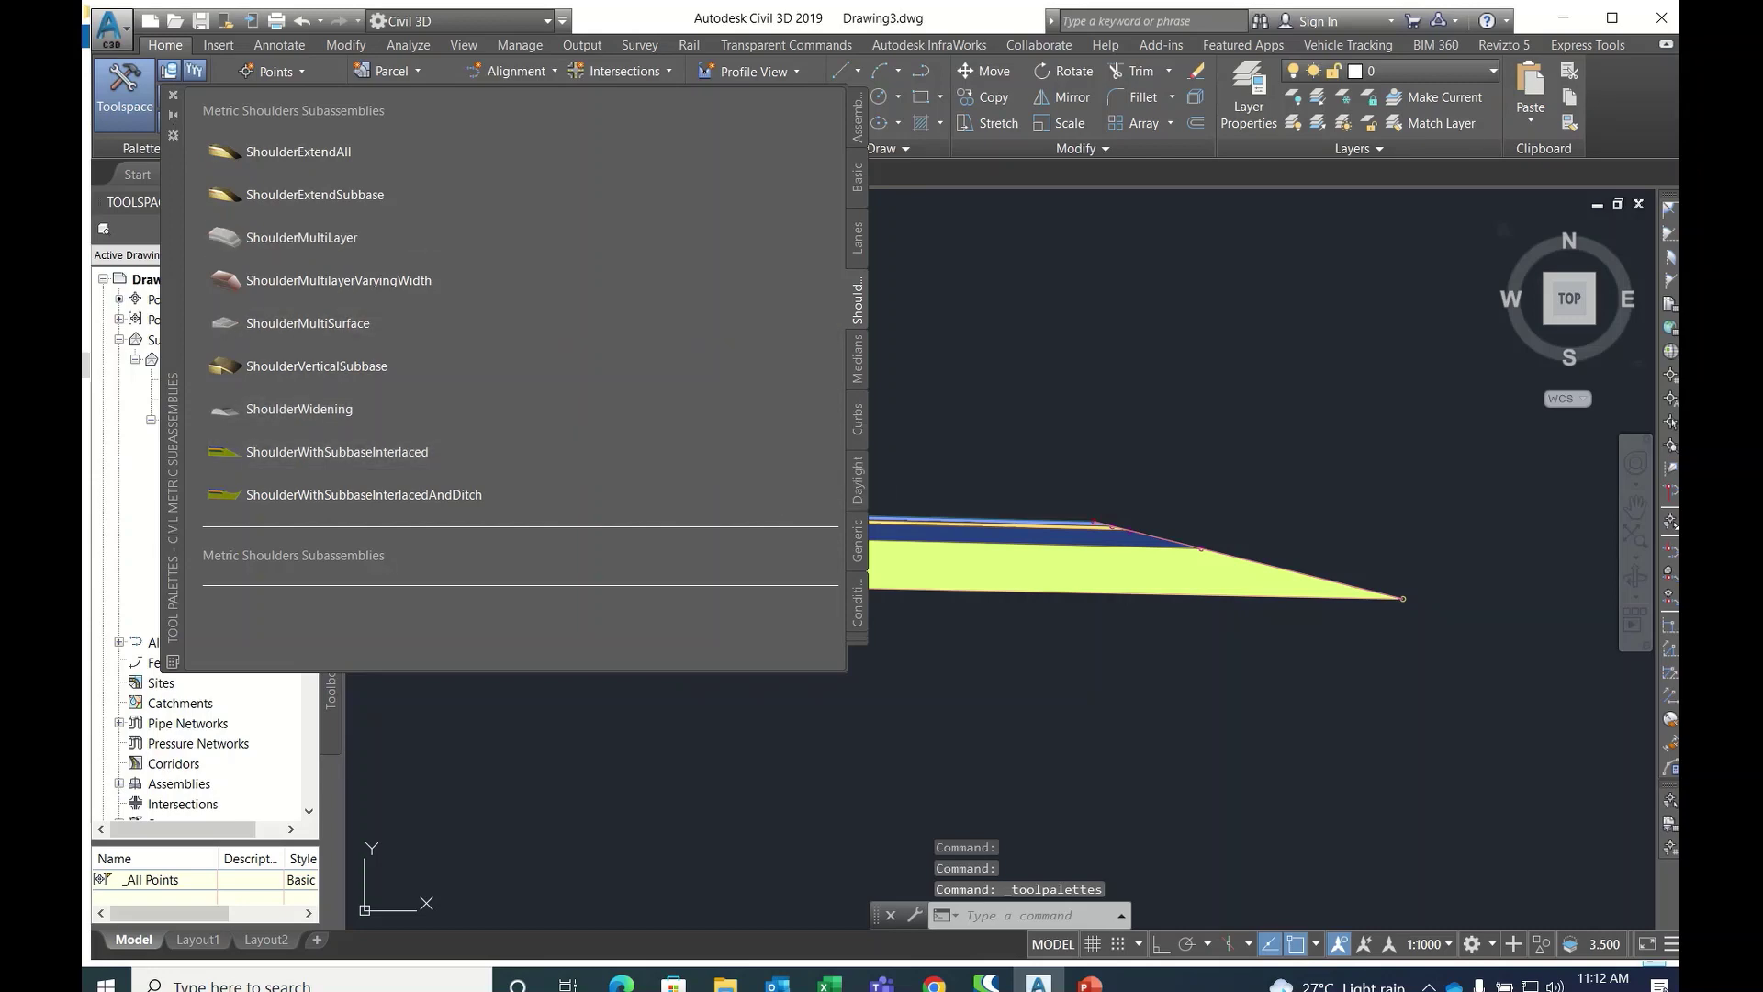
{"action": "left_click", "coordinate": [859, 542]}
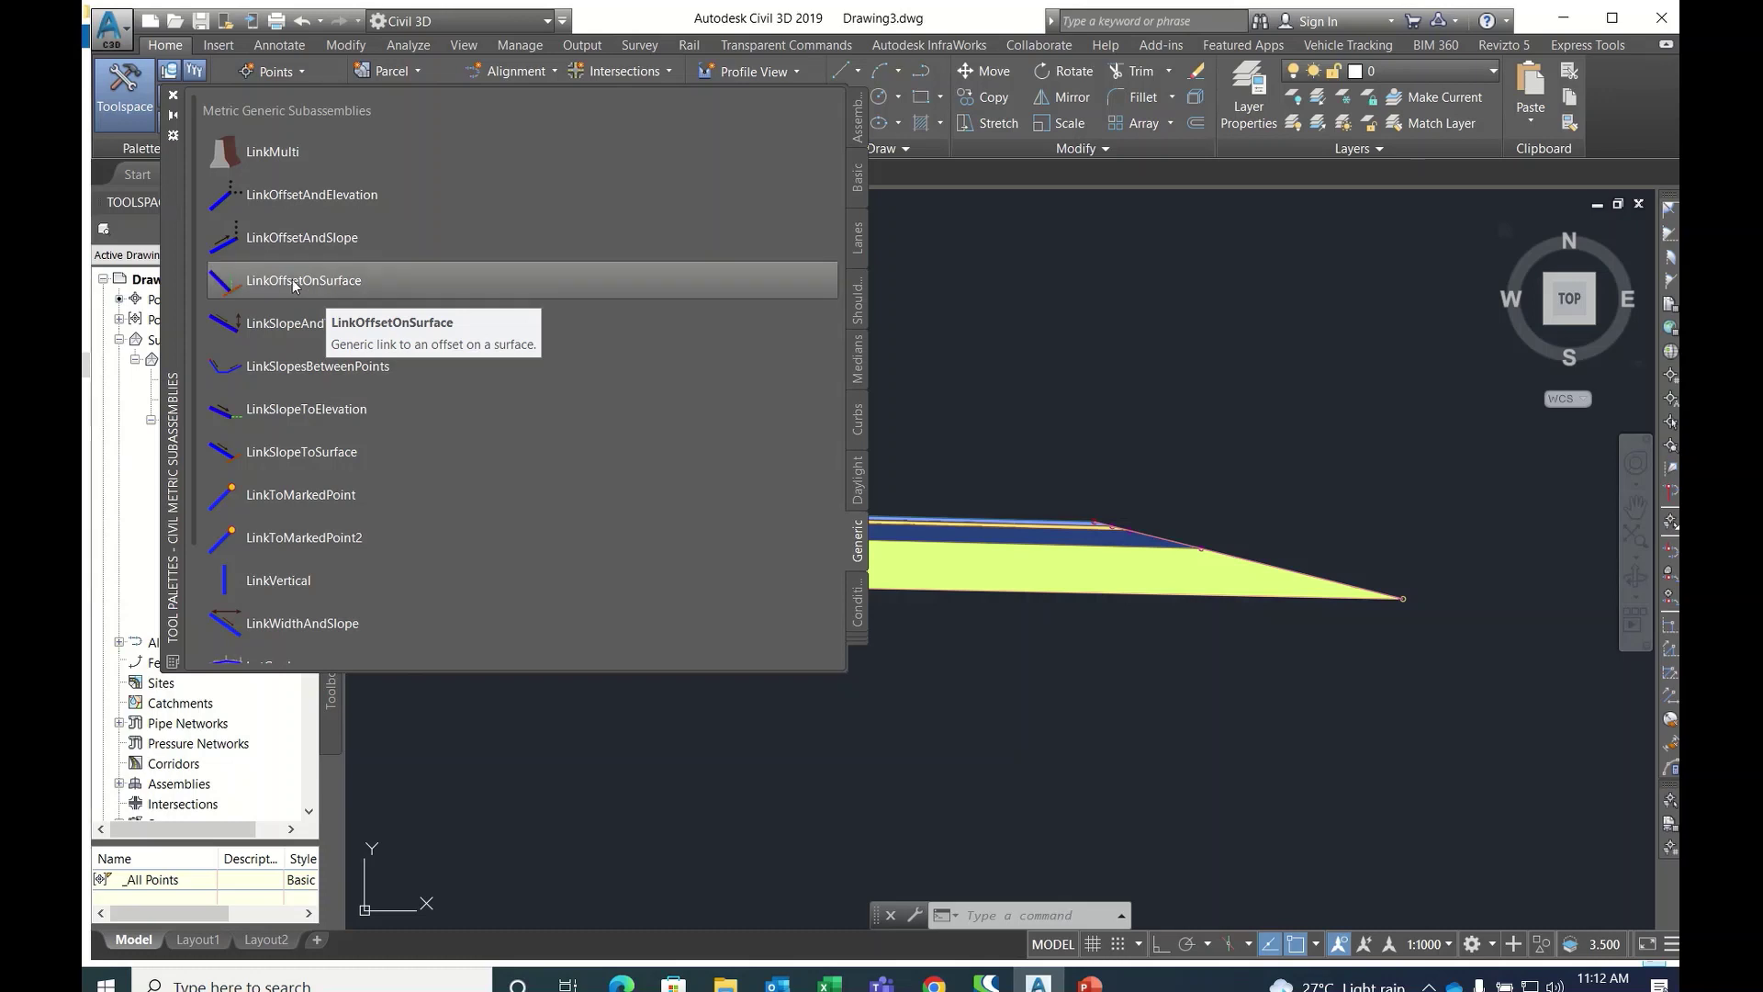
{"action": "left_click", "coordinate": [284, 454]}
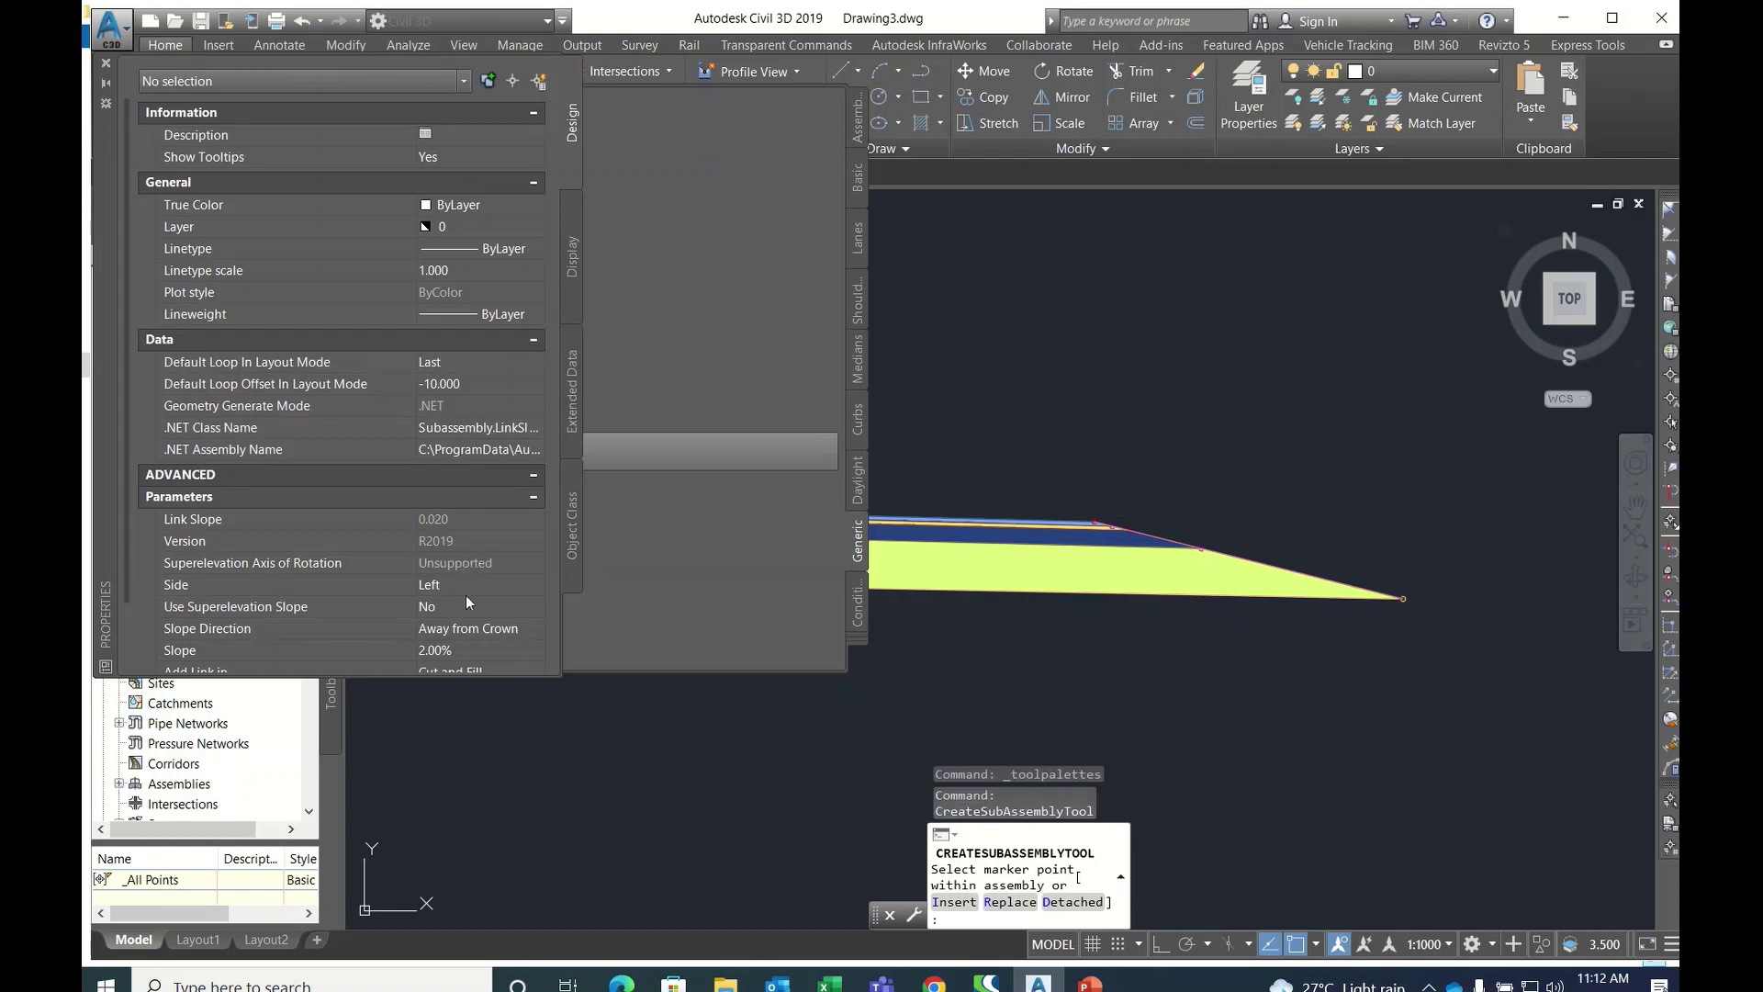
{"action": "left_click", "coordinate": [450, 652]}
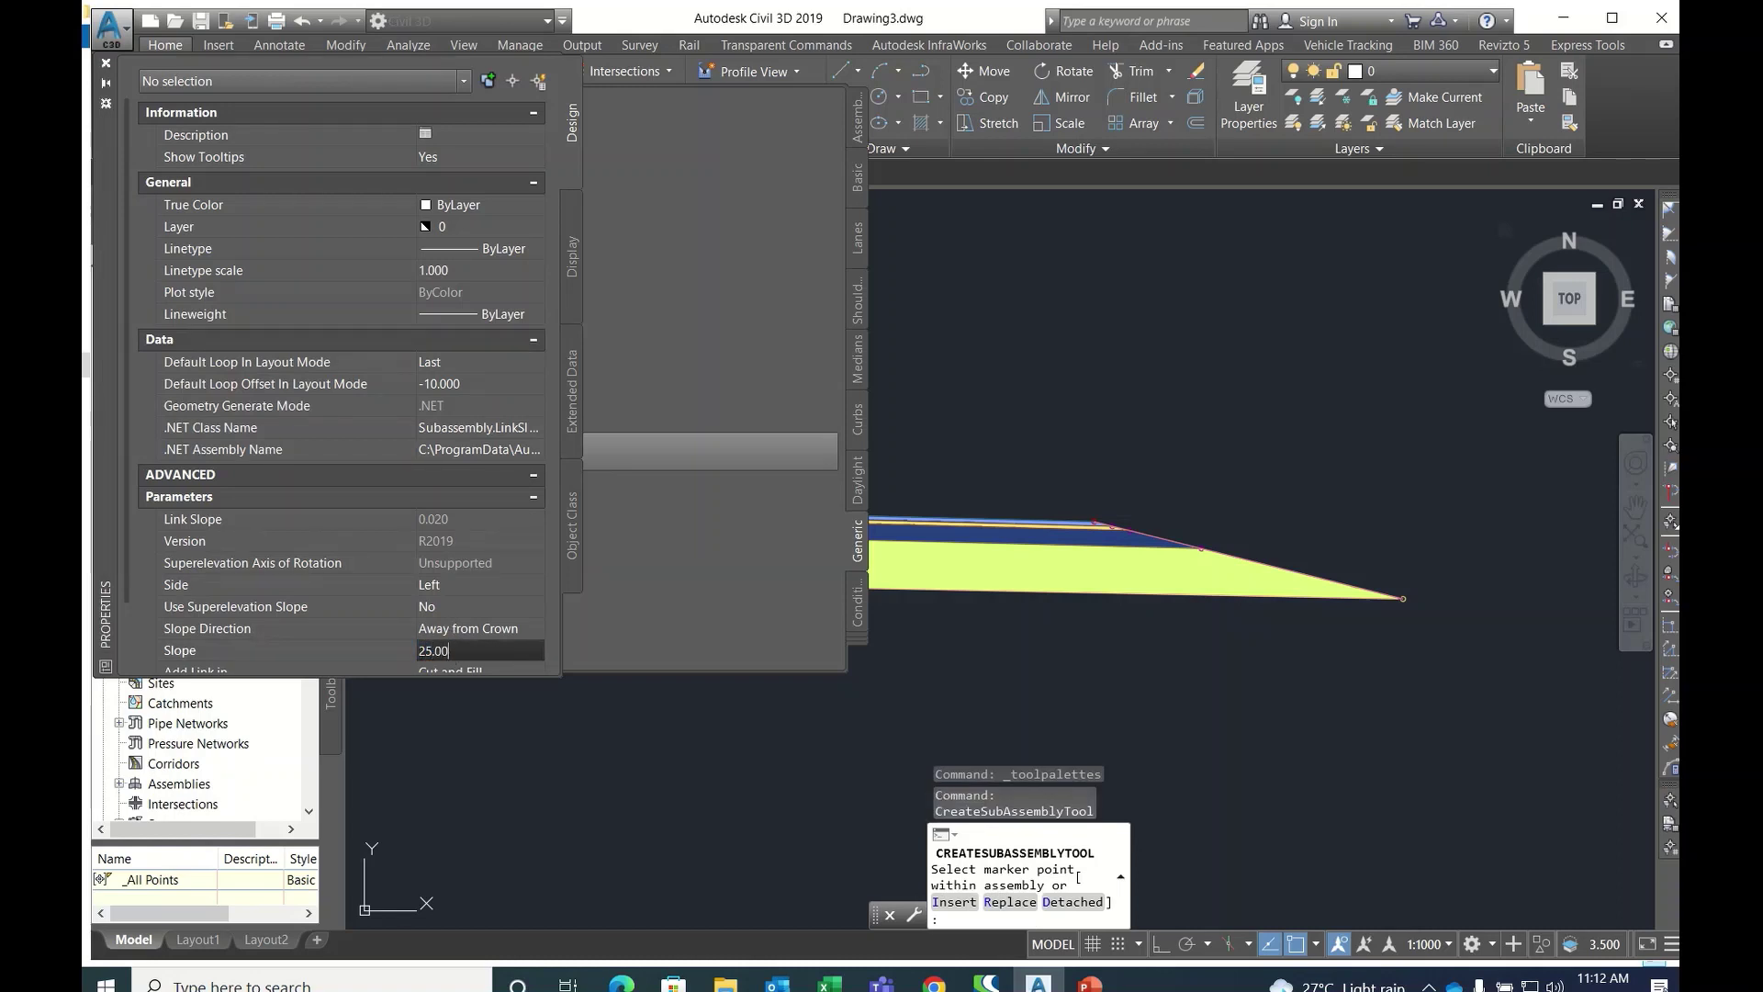
{"action": "left_click", "coordinate": [471, 634]}
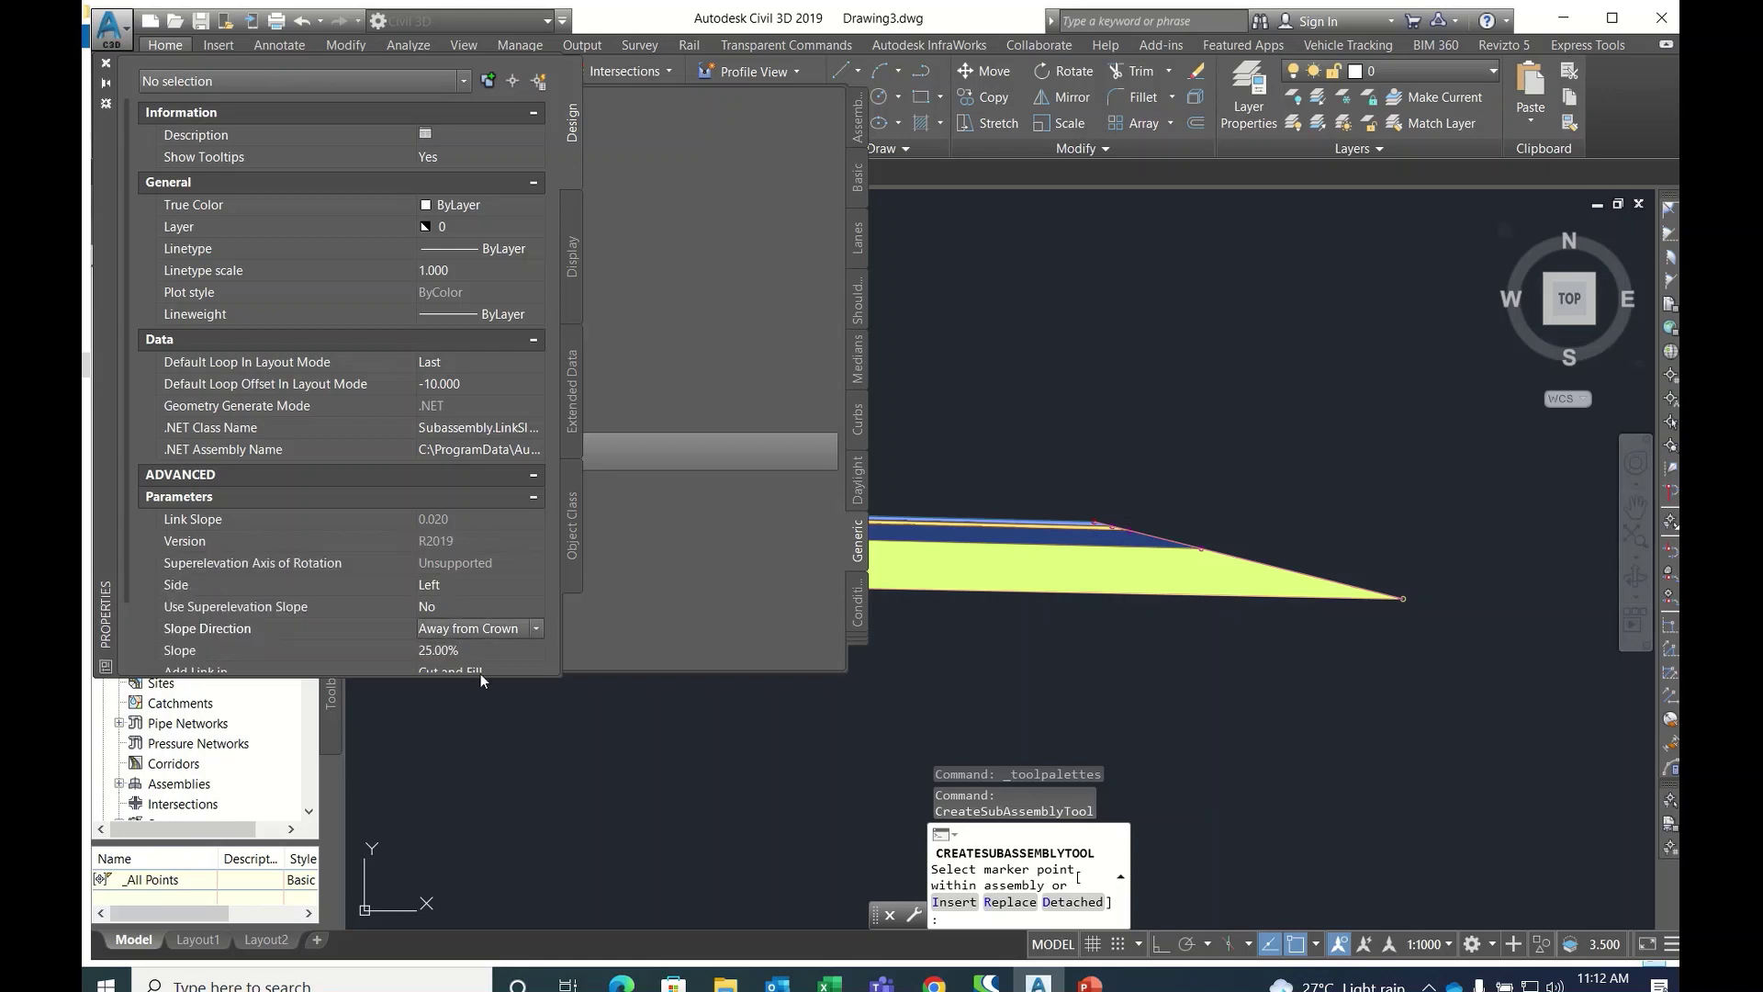
{"action": "scroll", "coordinate": [1377, 459], "scroll_direction": "down", "scroll_amount": 5}
{"action": "scroll", "coordinate": [1287, 484], "scroll_direction": "up", "scroll_amount": 5}
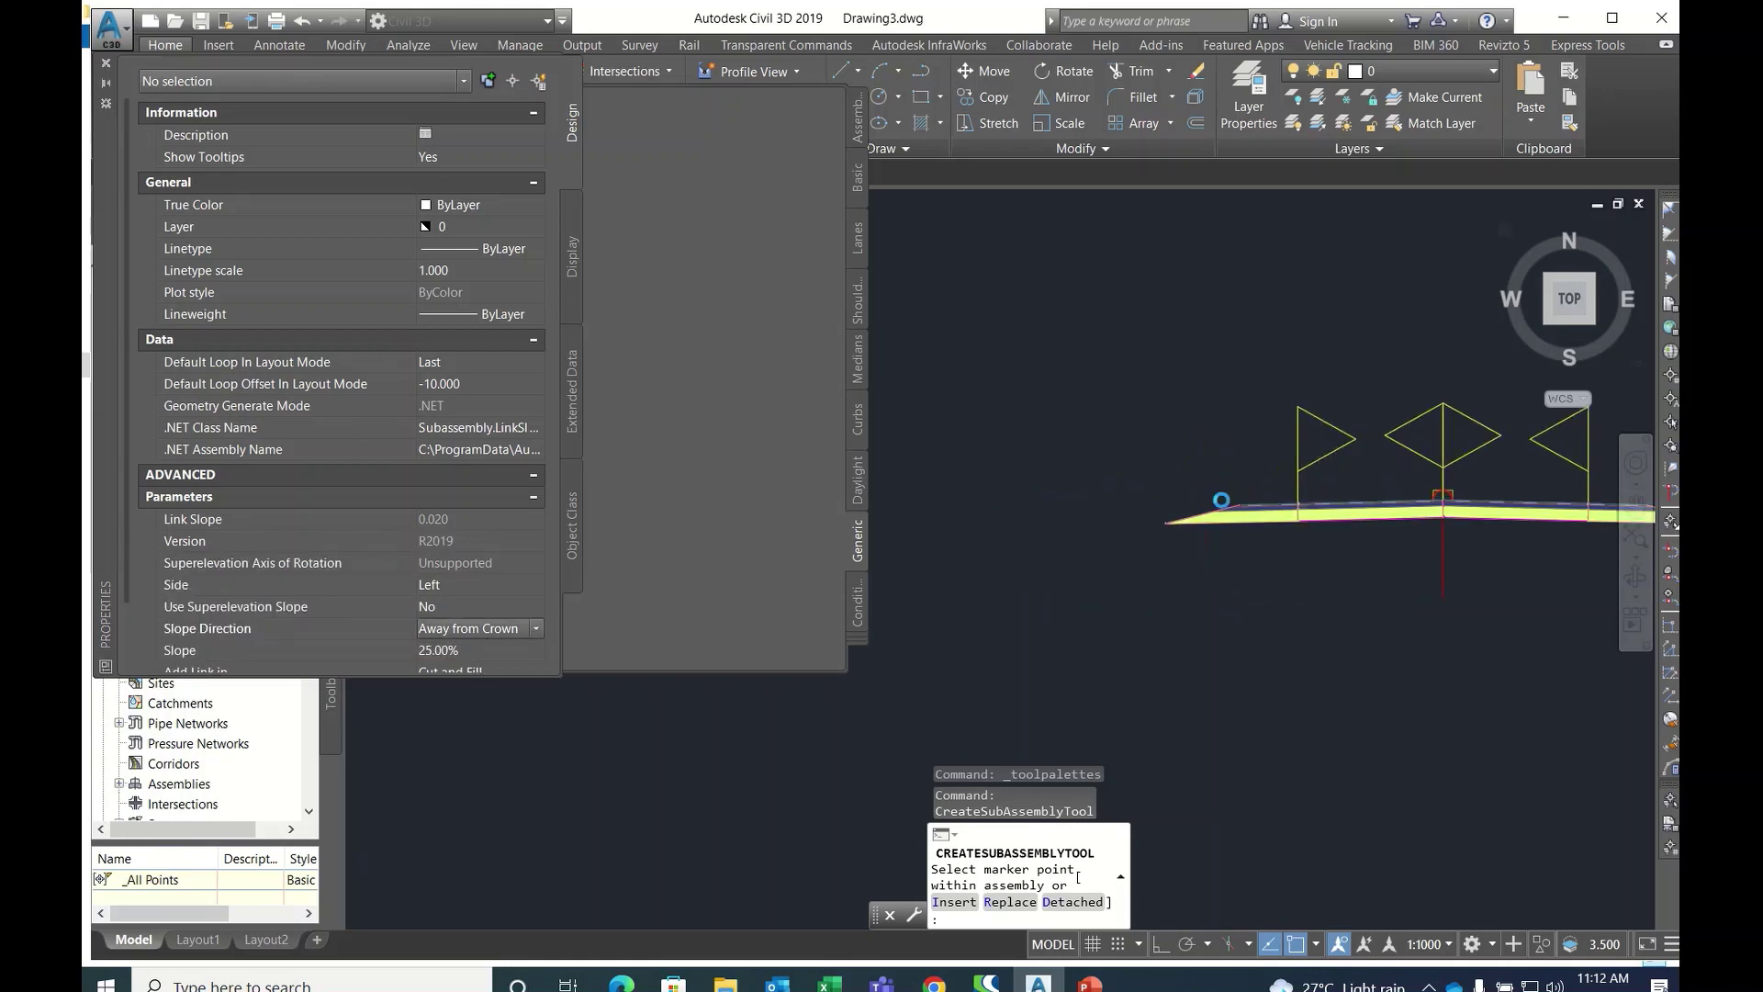
{"action": "scroll", "coordinate": [1373, 521], "scroll_direction": "up", "scroll_amount": 2}
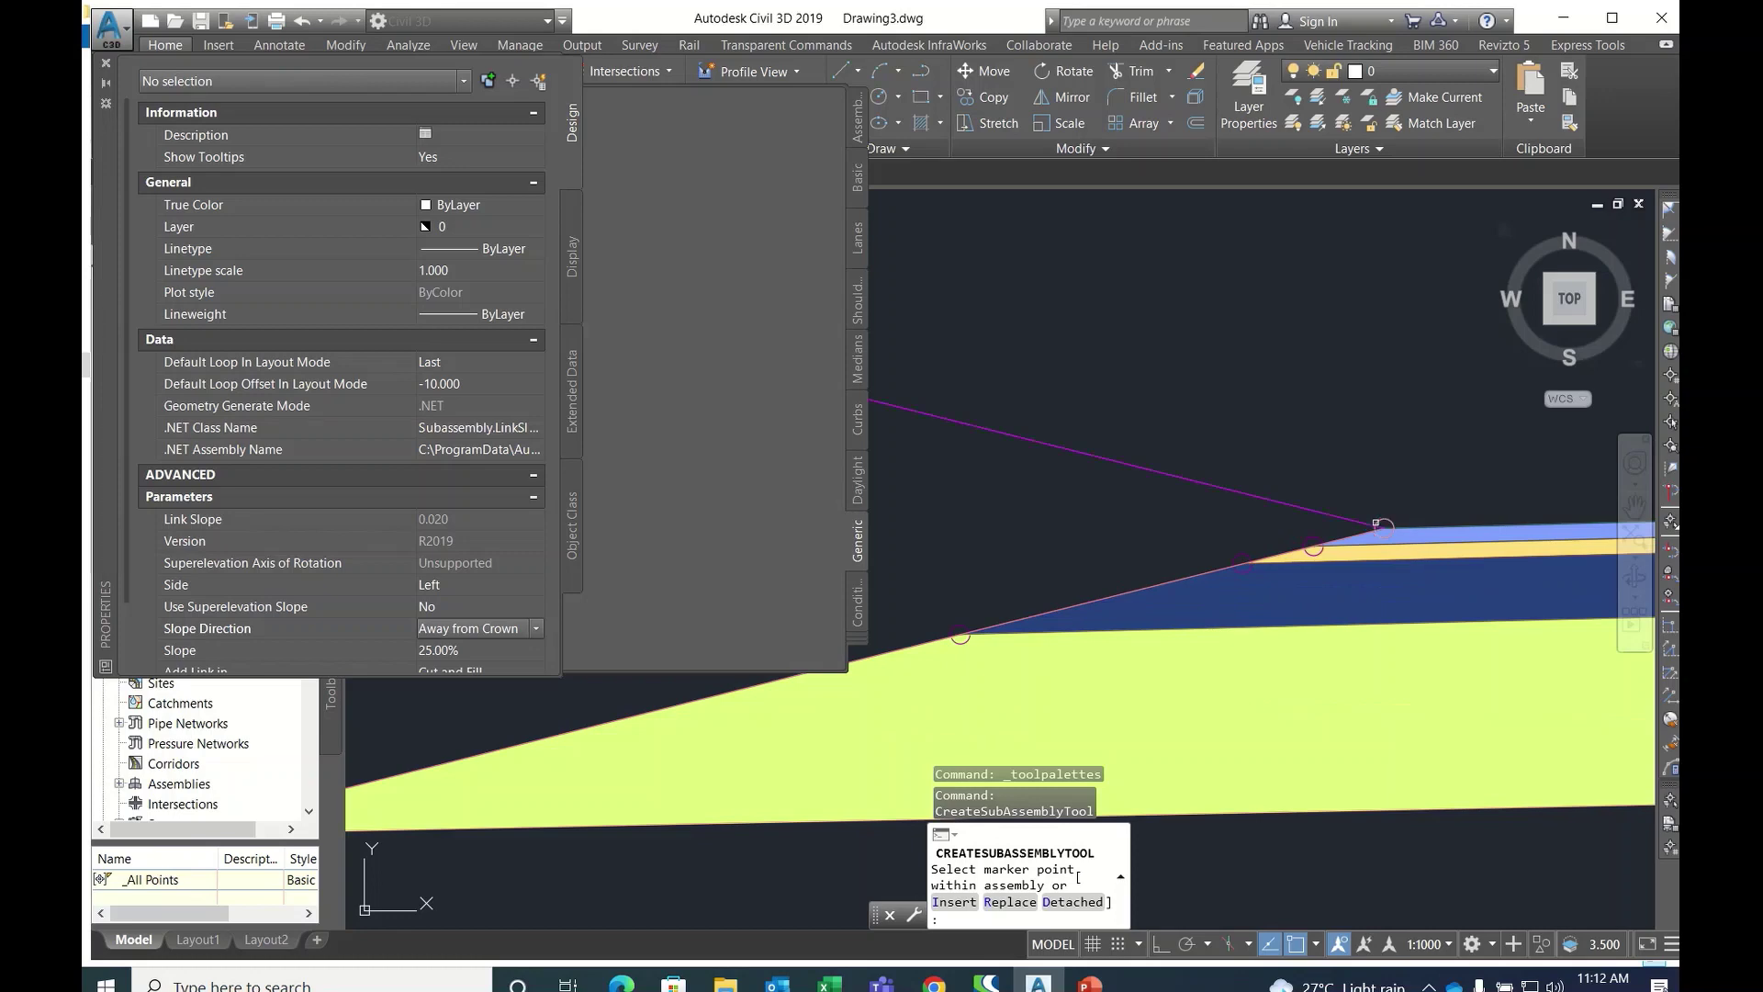
{"action": "scroll", "coordinate": [1336, 468], "scroll_direction": "down", "scroll_amount": 4}
{"action": "scroll", "coordinate": [1336, 468], "scroll_direction": "down", "scroll_amount": 2}
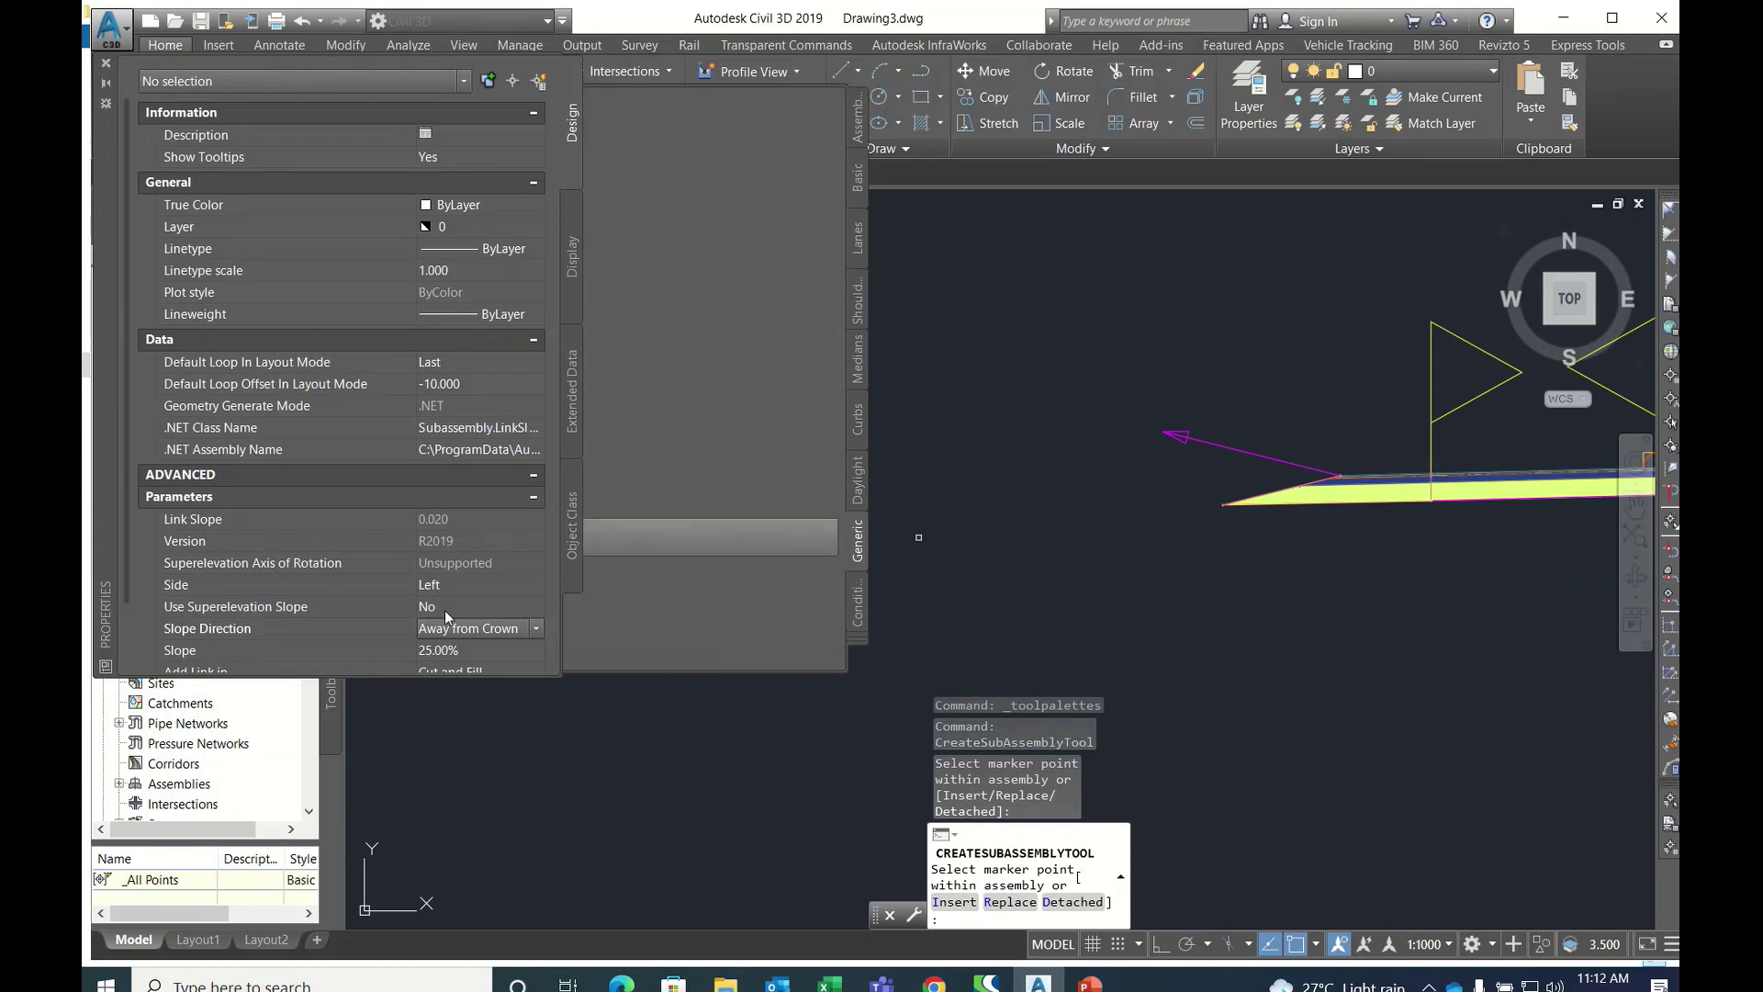
- Attach another left-side link to the same top outer edge of the left shoulder with a slope of -25.00%
{"action": "left_click", "coordinate": [446, 649]}
{"action": "type", "text": "-2"}
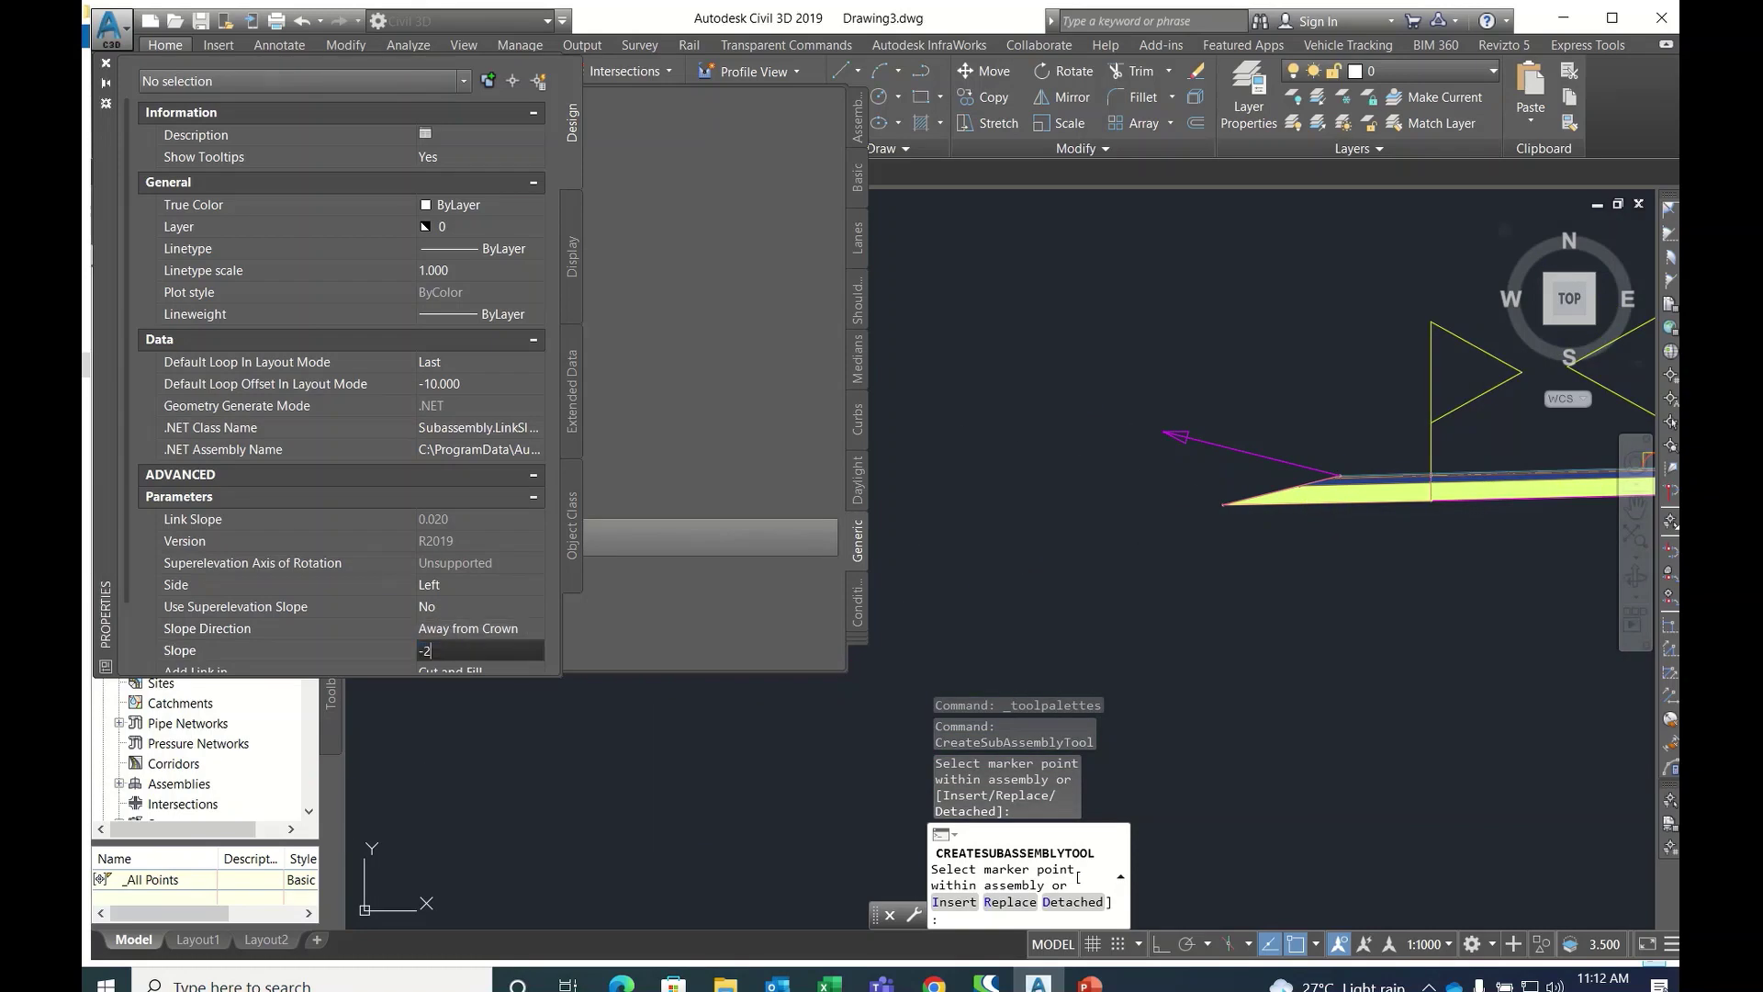
{"action": "type", "text": "5"}
{"action": "key", "text": "Return"}
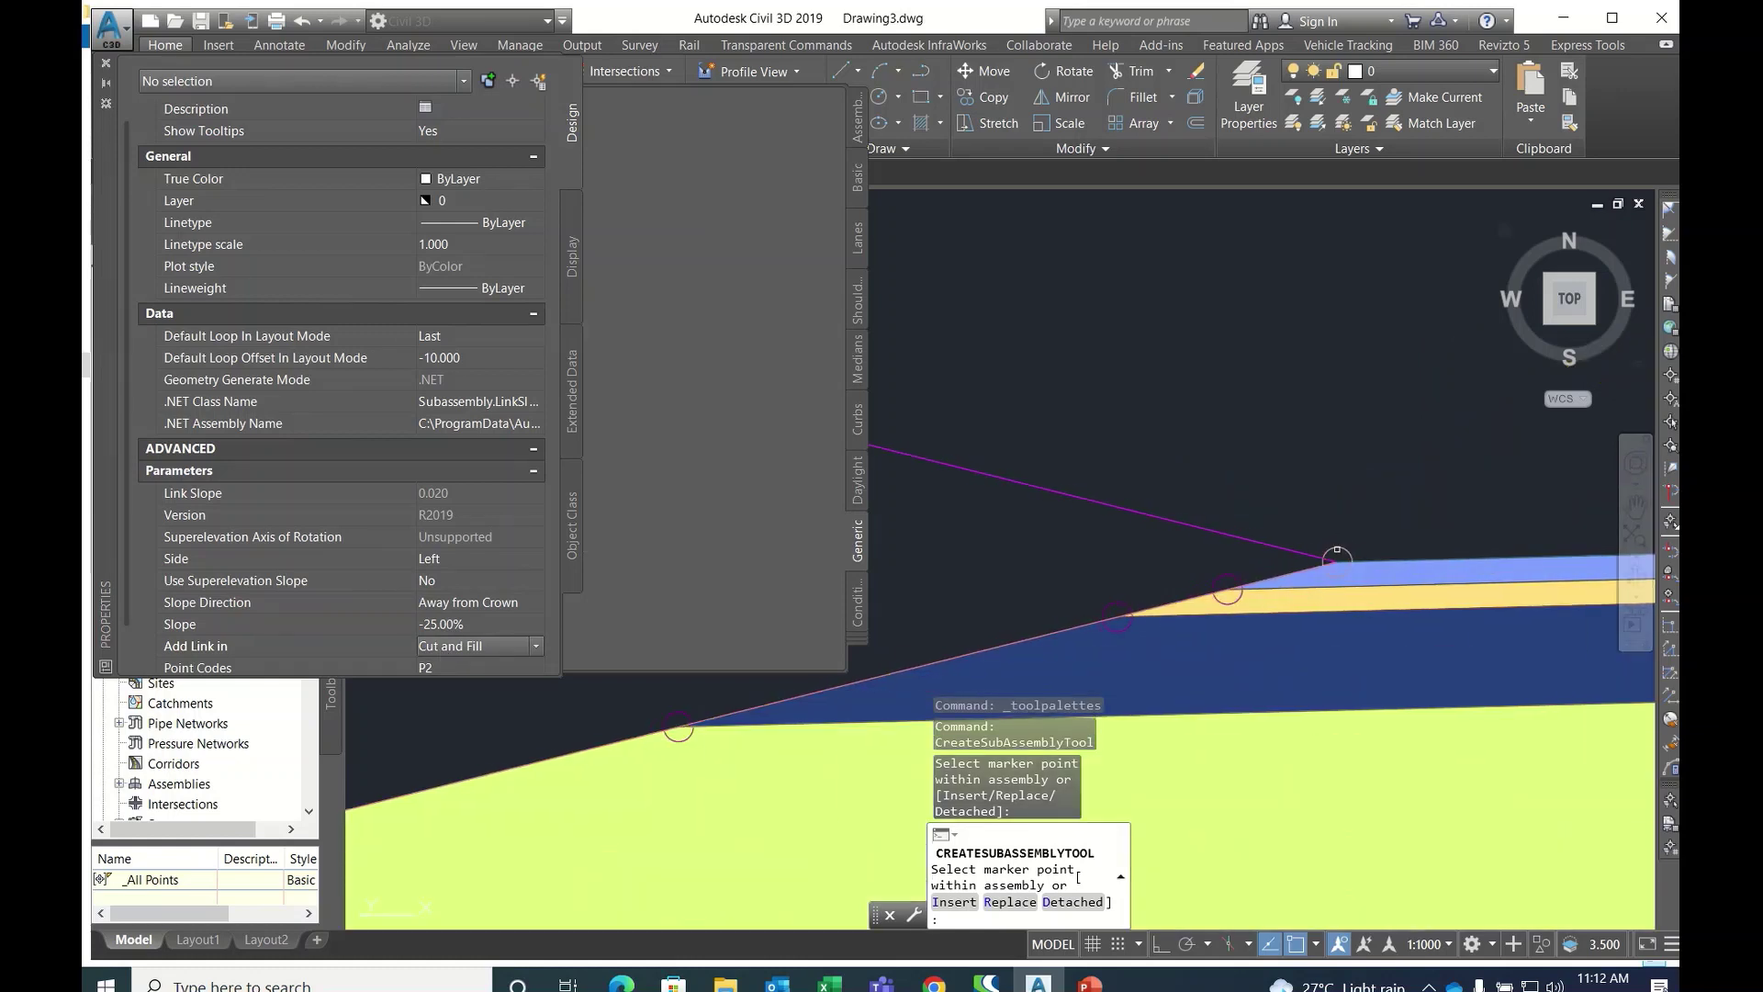
{"action": "left_click", "coordinate": [1343, 563]}
{"action": "scroll", "coordinate": [1338, 480], "scroll_direction": "down", "scroll_amount": 2}
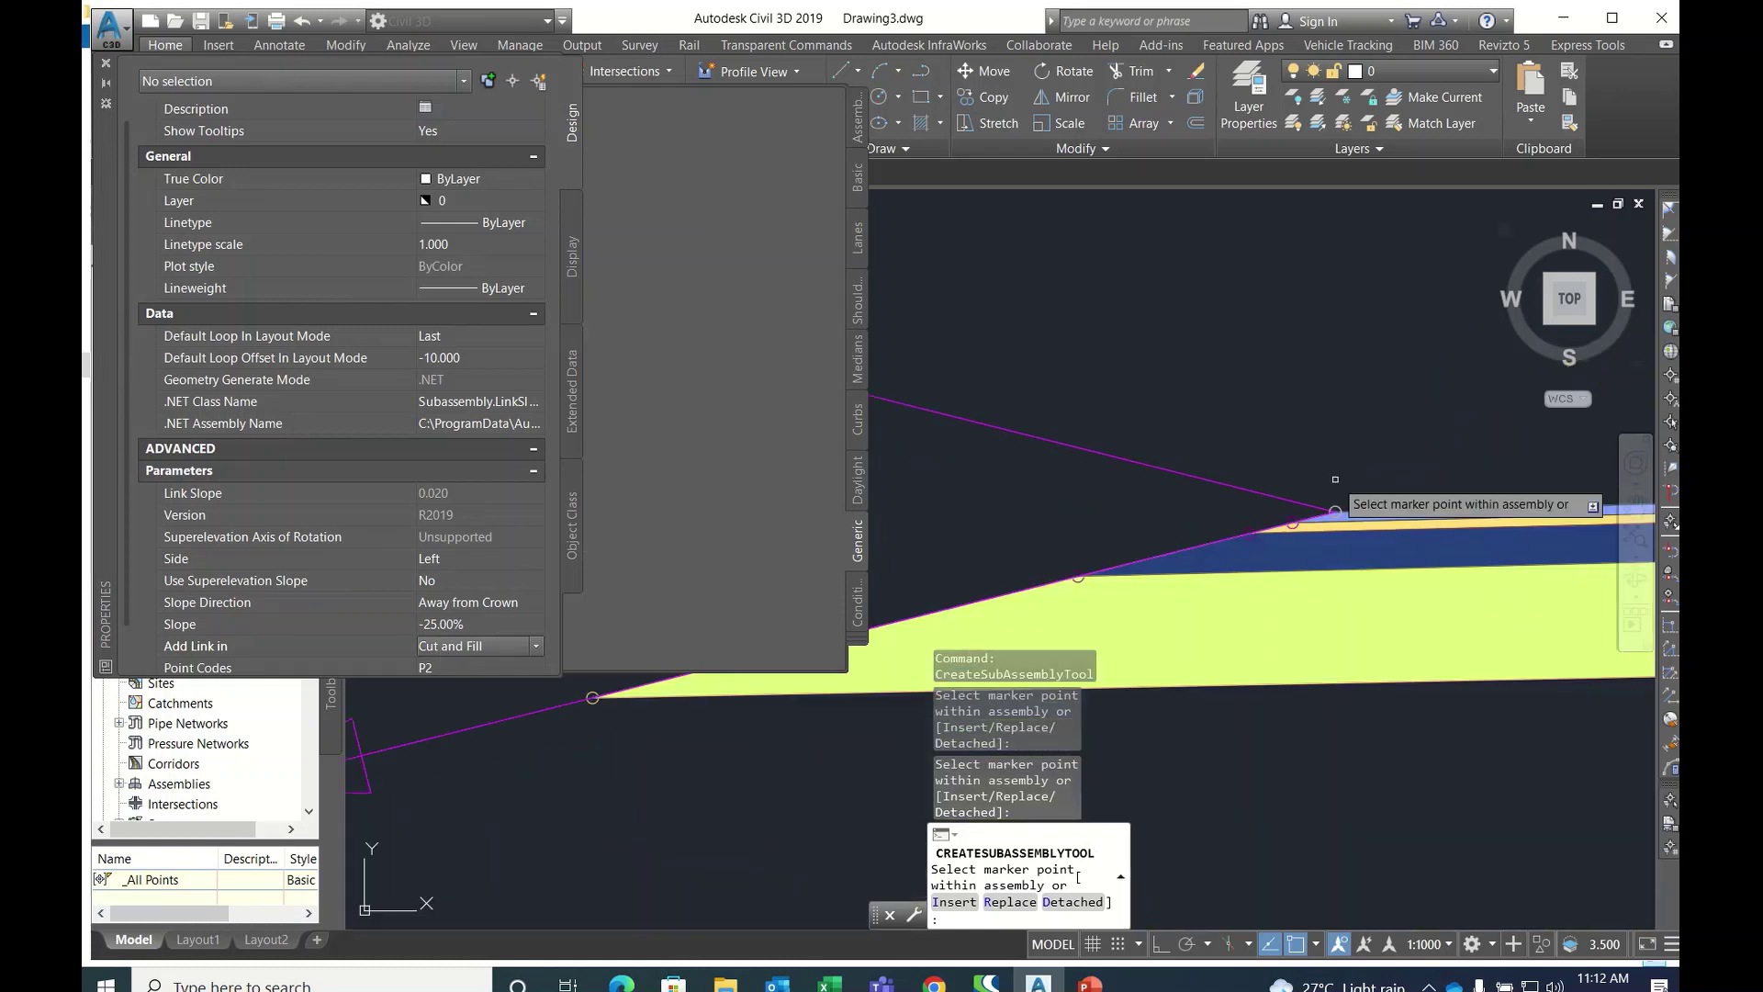
- Switch the link's side to Right and attach it at -25.00% slope to the top outer edge of the right shoulder
{"action": "scroll", "coordinate": [1286, 551], "scroll_direction": "down", "scroll_amount": 3}
{"action": "scroll", "coordinate": [1186, 607], "scroll_direction": "up", "scroll_amount": 2}
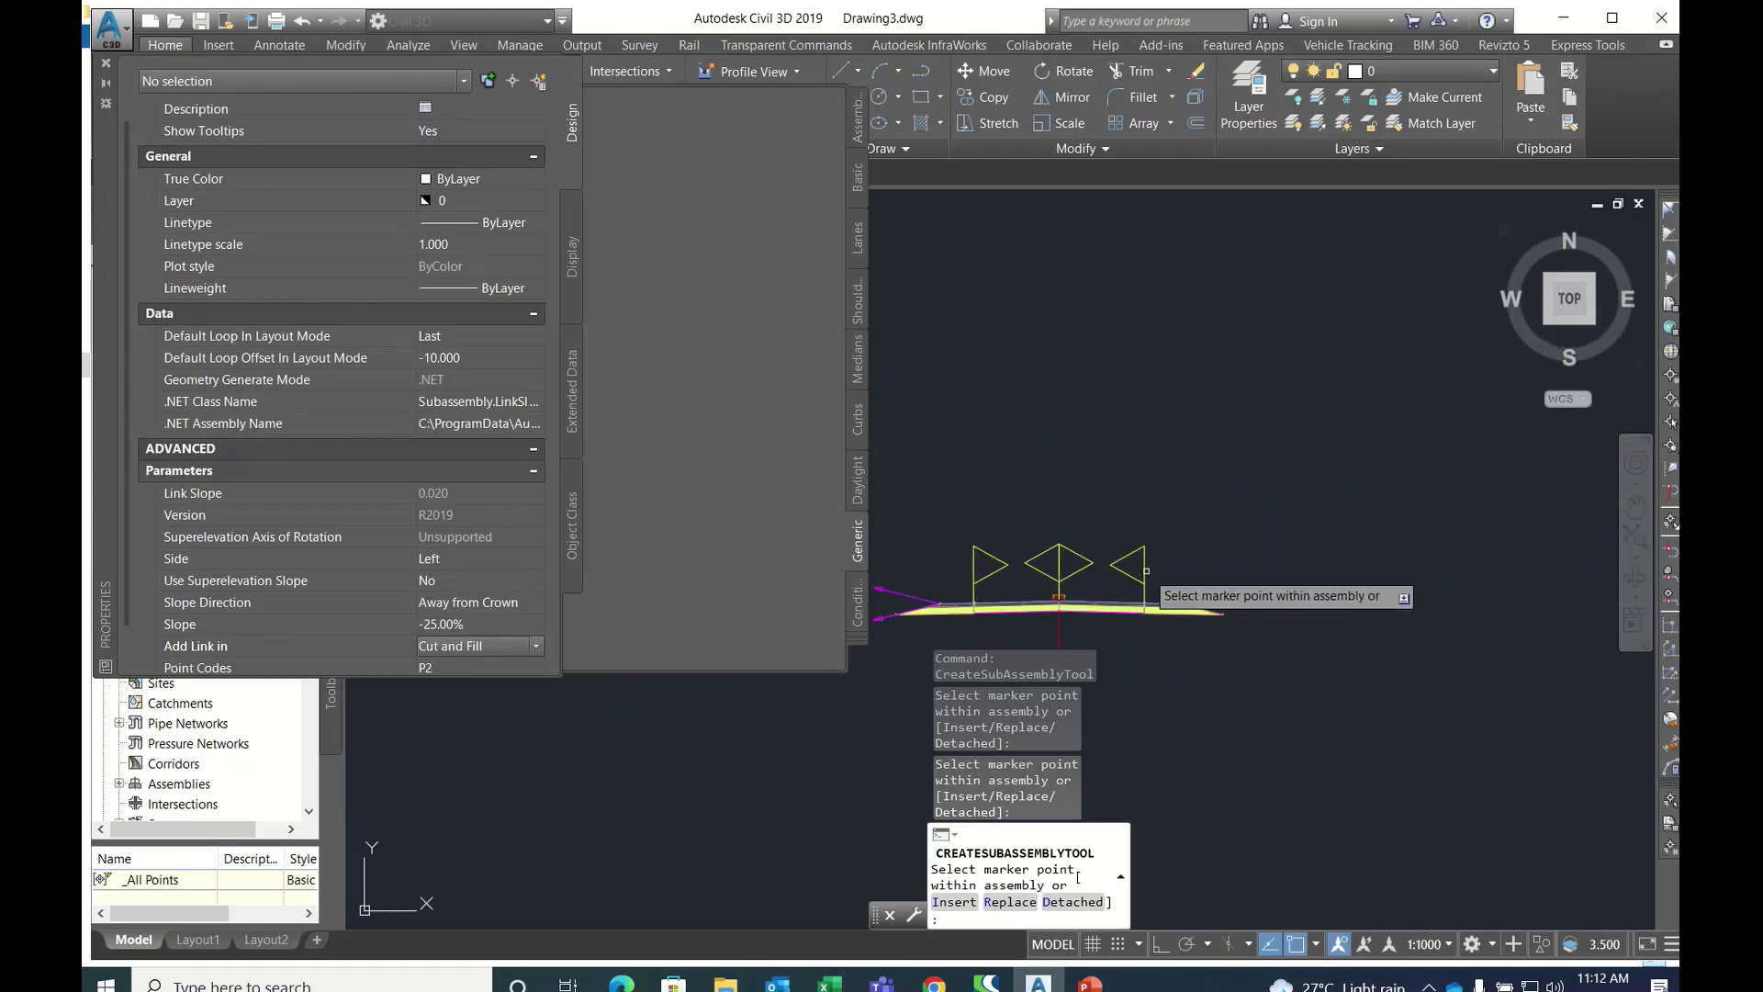
{"action": "scroll", "coordinate": [1186, 607], "scroll_direction": "up", "scroll_amount": 2}
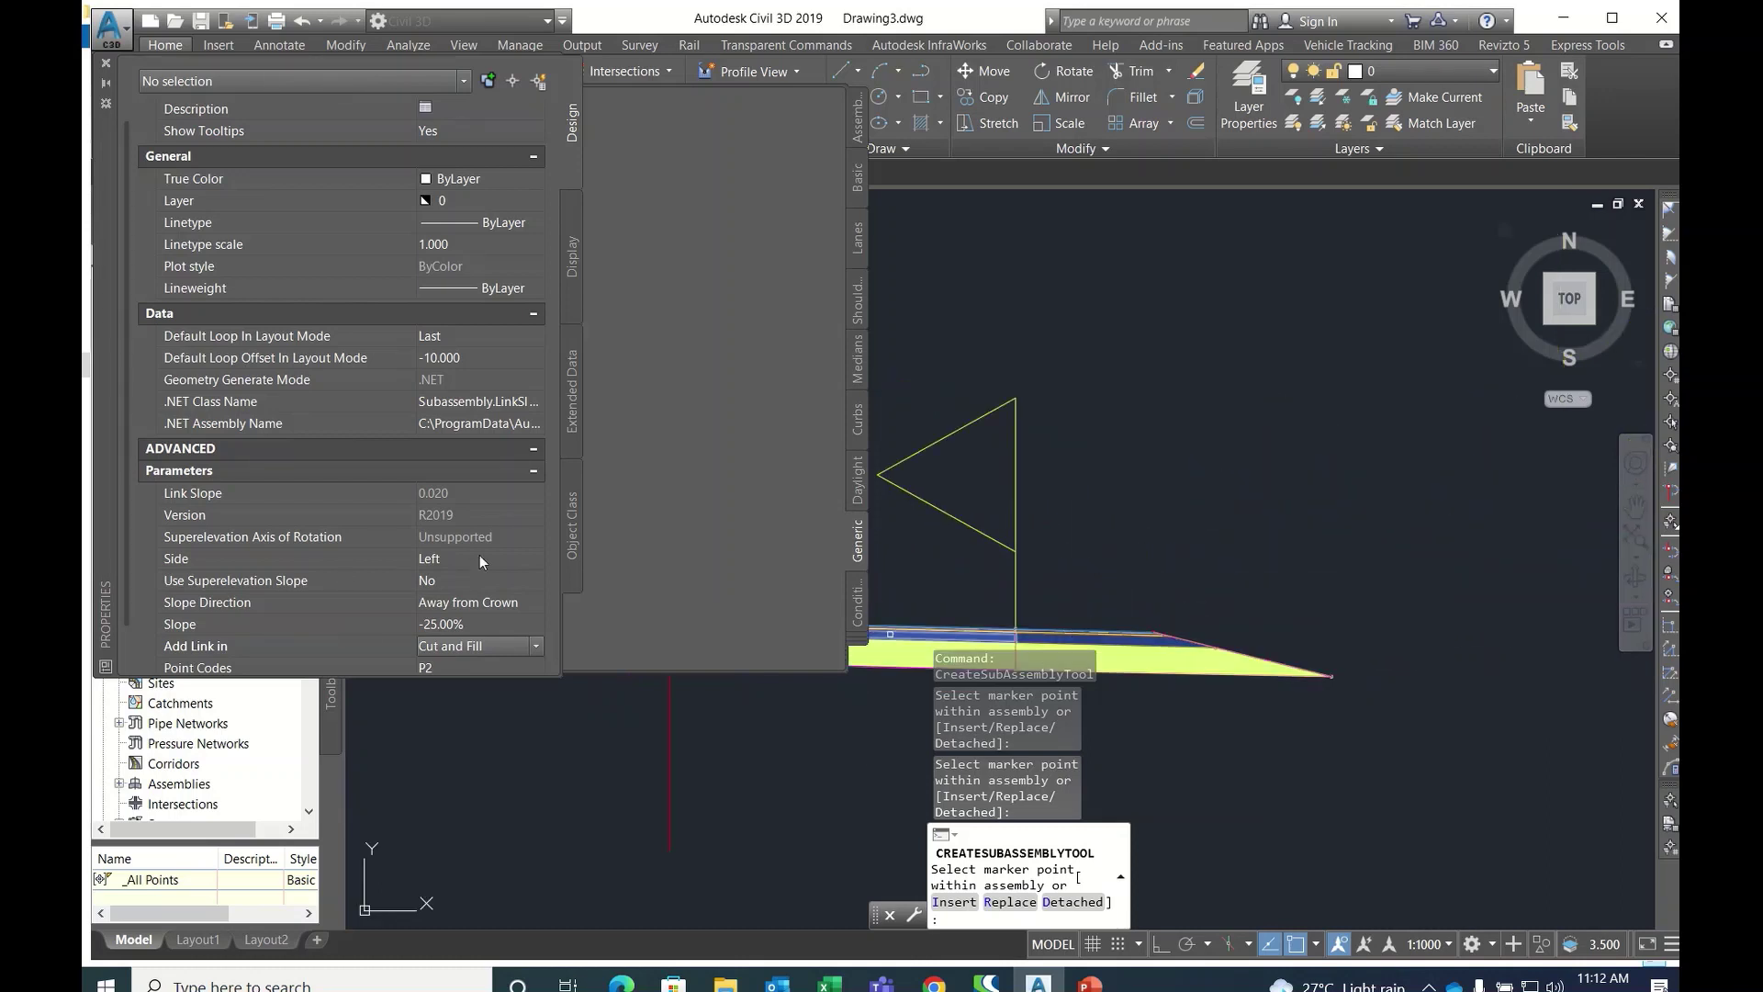
{"action": "left_click", "coordinate": [537, 558]}
{"action": "left_click", "coordinate": [434, 579]}
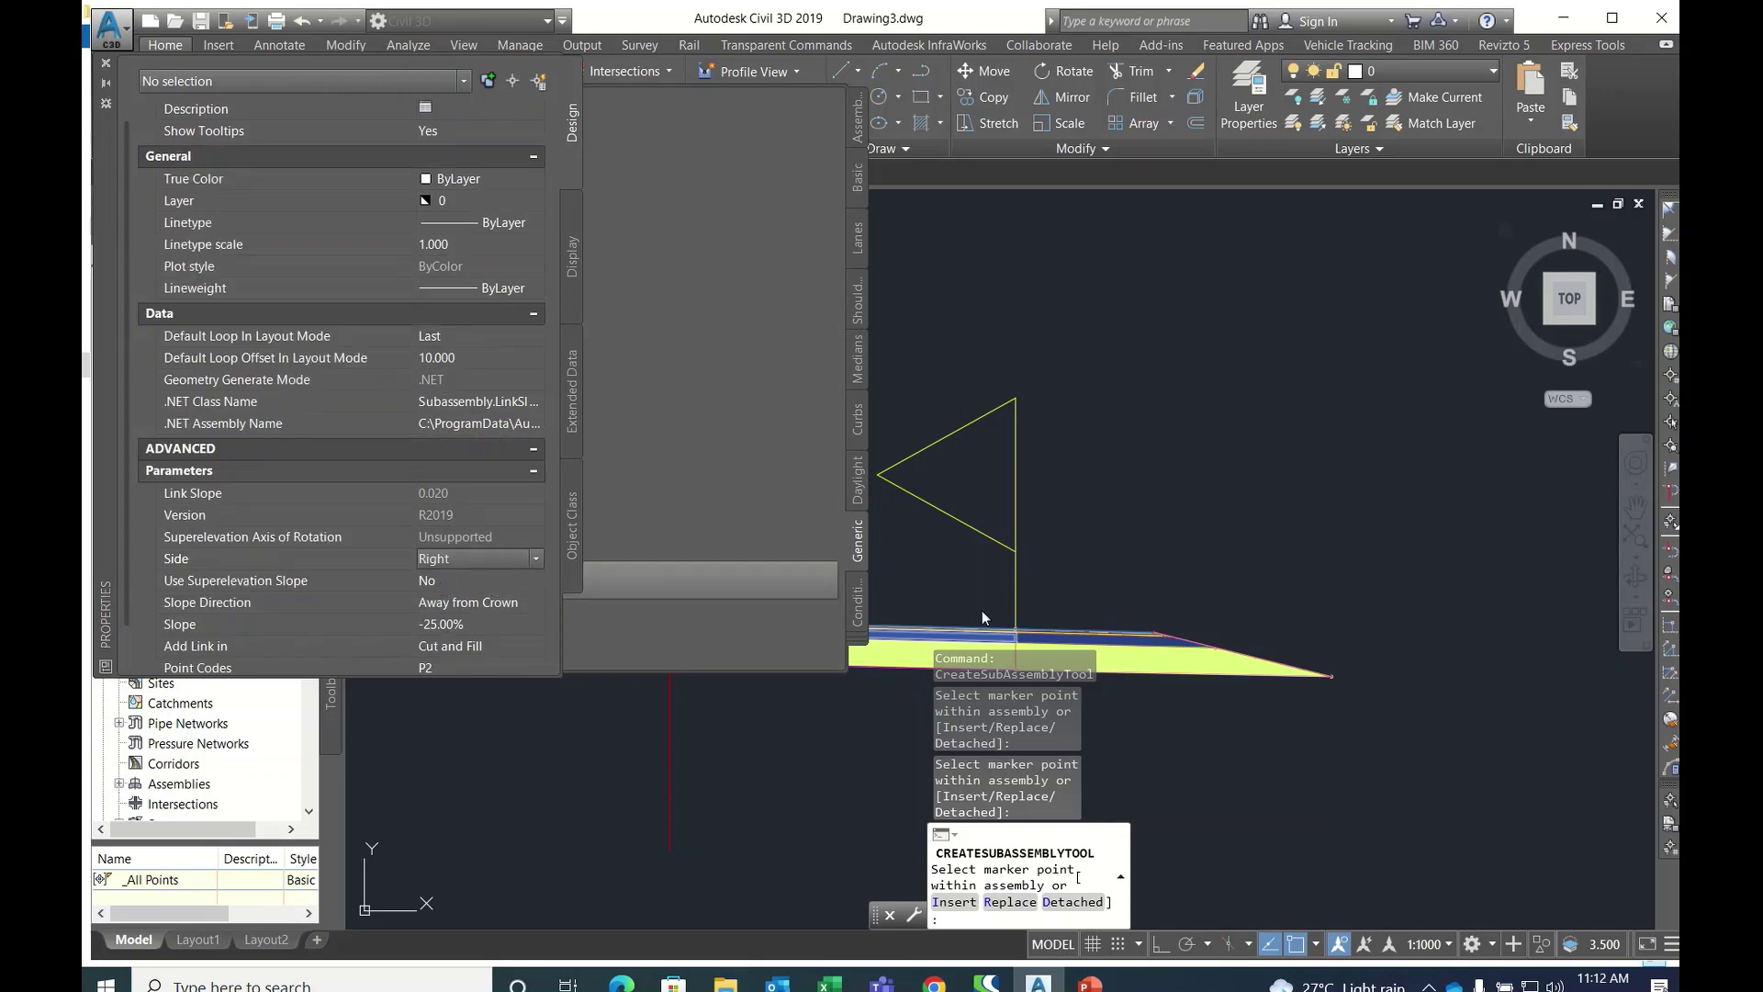
{"action": "left_click", "coordinate": [1124, 693]}
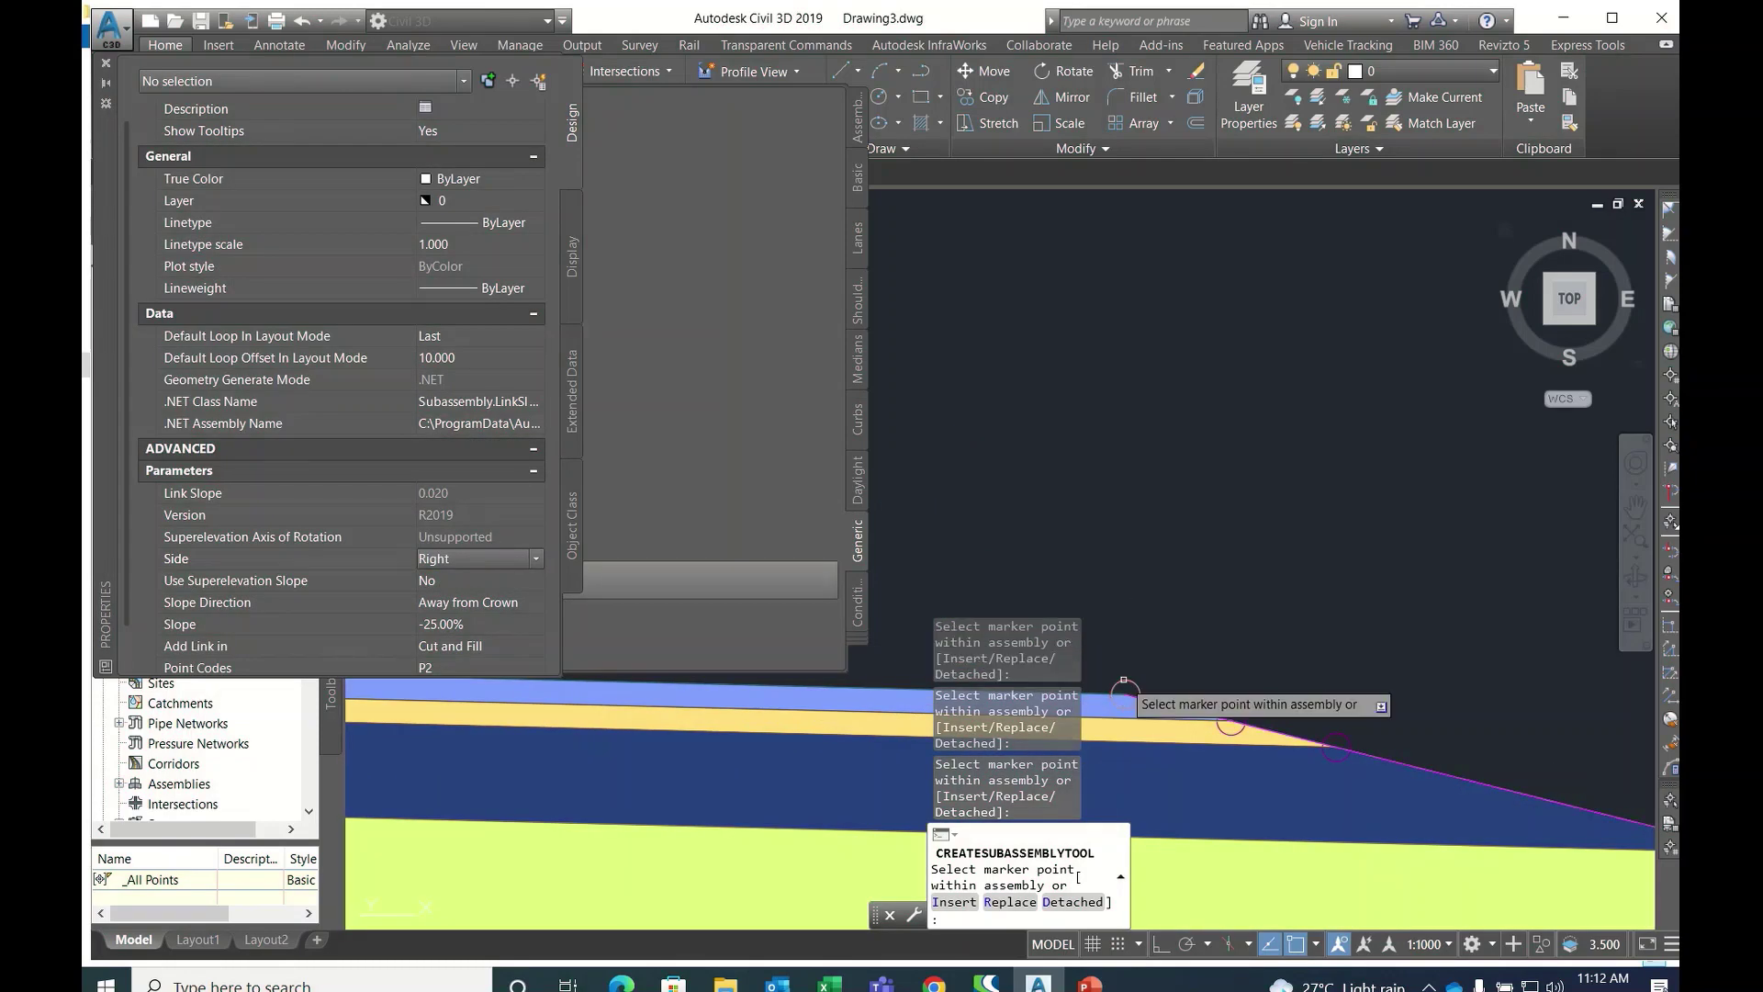
- Attach another right-side slope-to-surface link at 25.00% slope to the top outer edge of the right shoulder and close the subassembly palette
{"action": "left_click", "coordinate": [473, 625]}
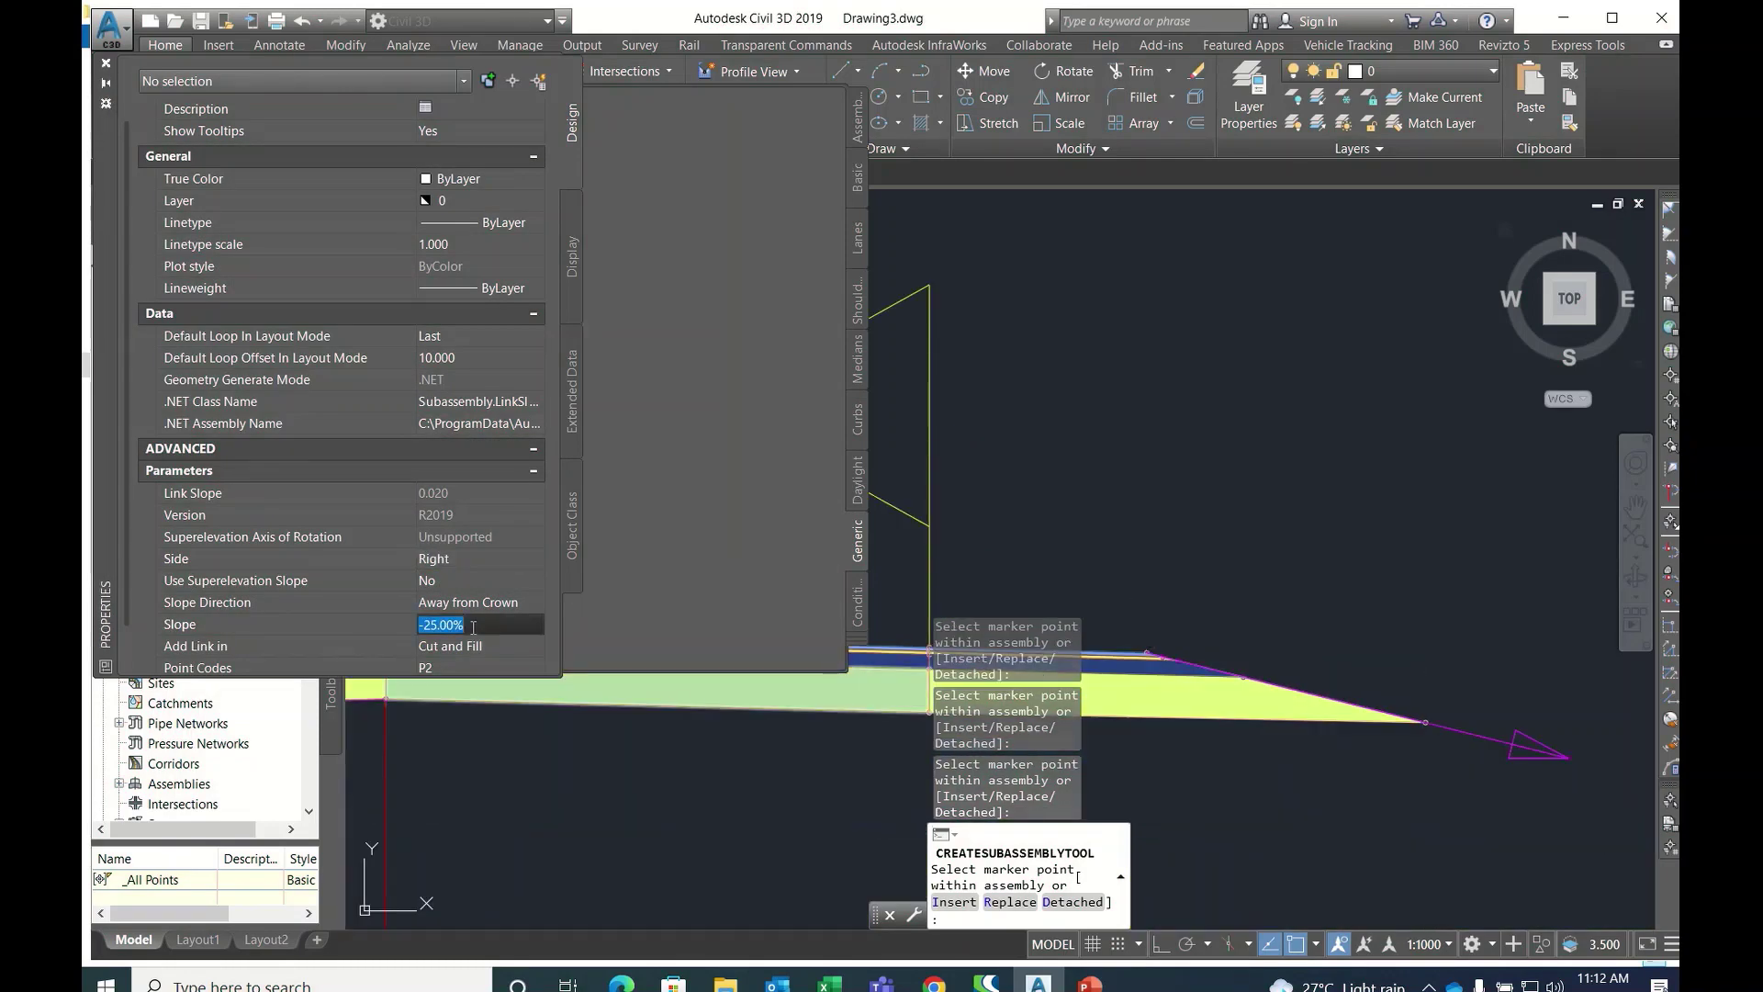
{"action": "type", "text": "25"}
{"action": "left_click", "coordinate": [496, 604]}
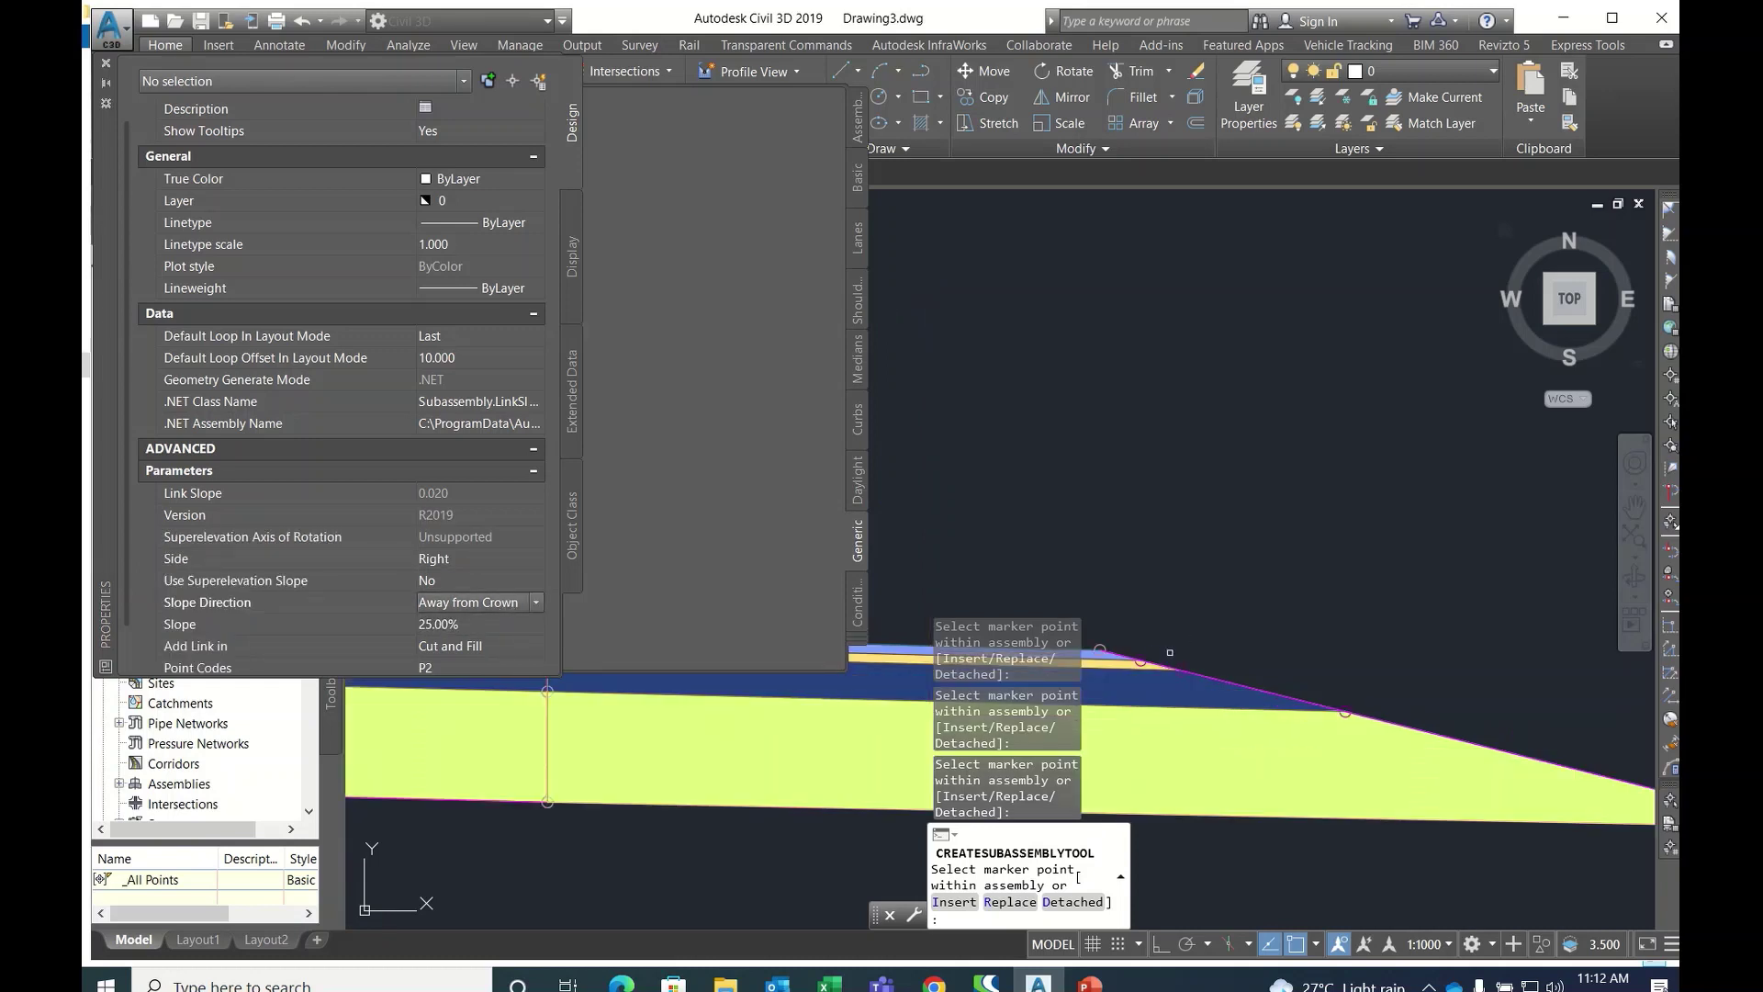
{"action": "left_click", "coordinate": [1102, 643]}
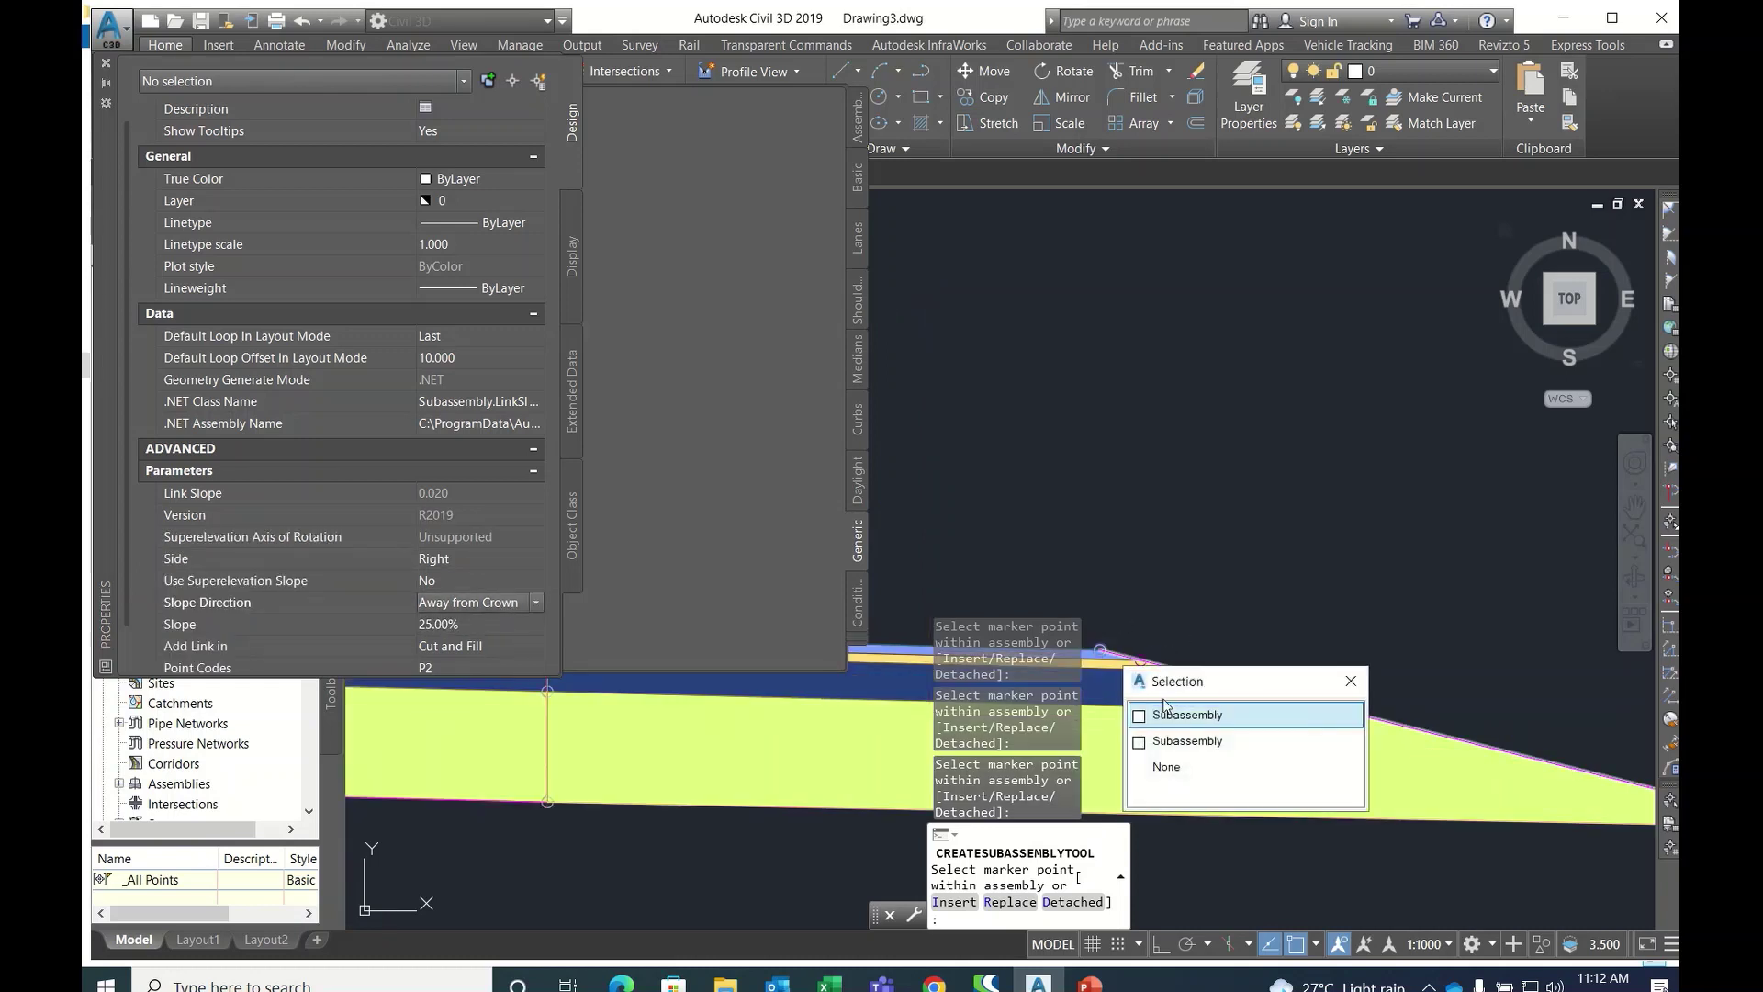
{"action": "left_click", "coordinate": [1173, 728]}
{"action": "scroll", "coordinate": [1249, 500], "scroll_direction": "down", "scroll_amount": 5}
{"action": "key", "text": "Escape"}
{"action": "key", "text": "Escape"}
{"action": "key", "text": "Escape"}
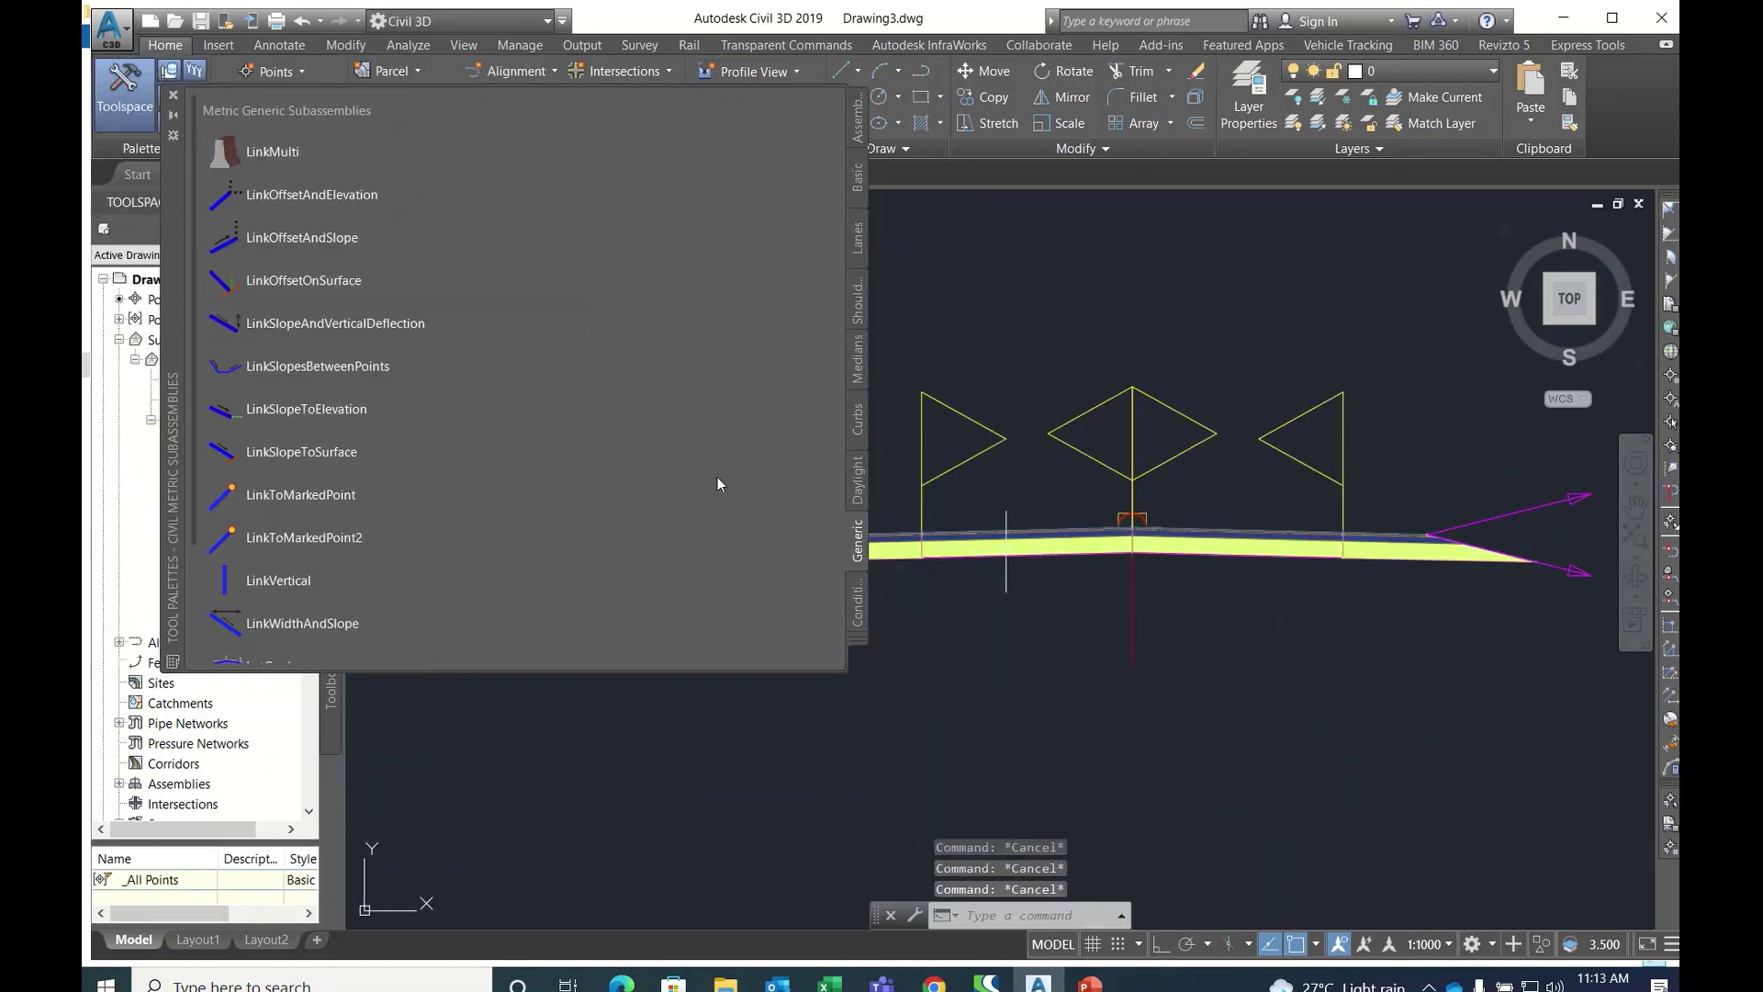
{"action": "left_click", "coordinate": [173, 97]}
{"action": "scroll", "coordinate": [1283, 483], "scroll_direction": "down", "scroll_amount": 3}
{"action": "middle_click_drag", "start_coordinate": [1284, 483], "coordinate": [1221, 516]}
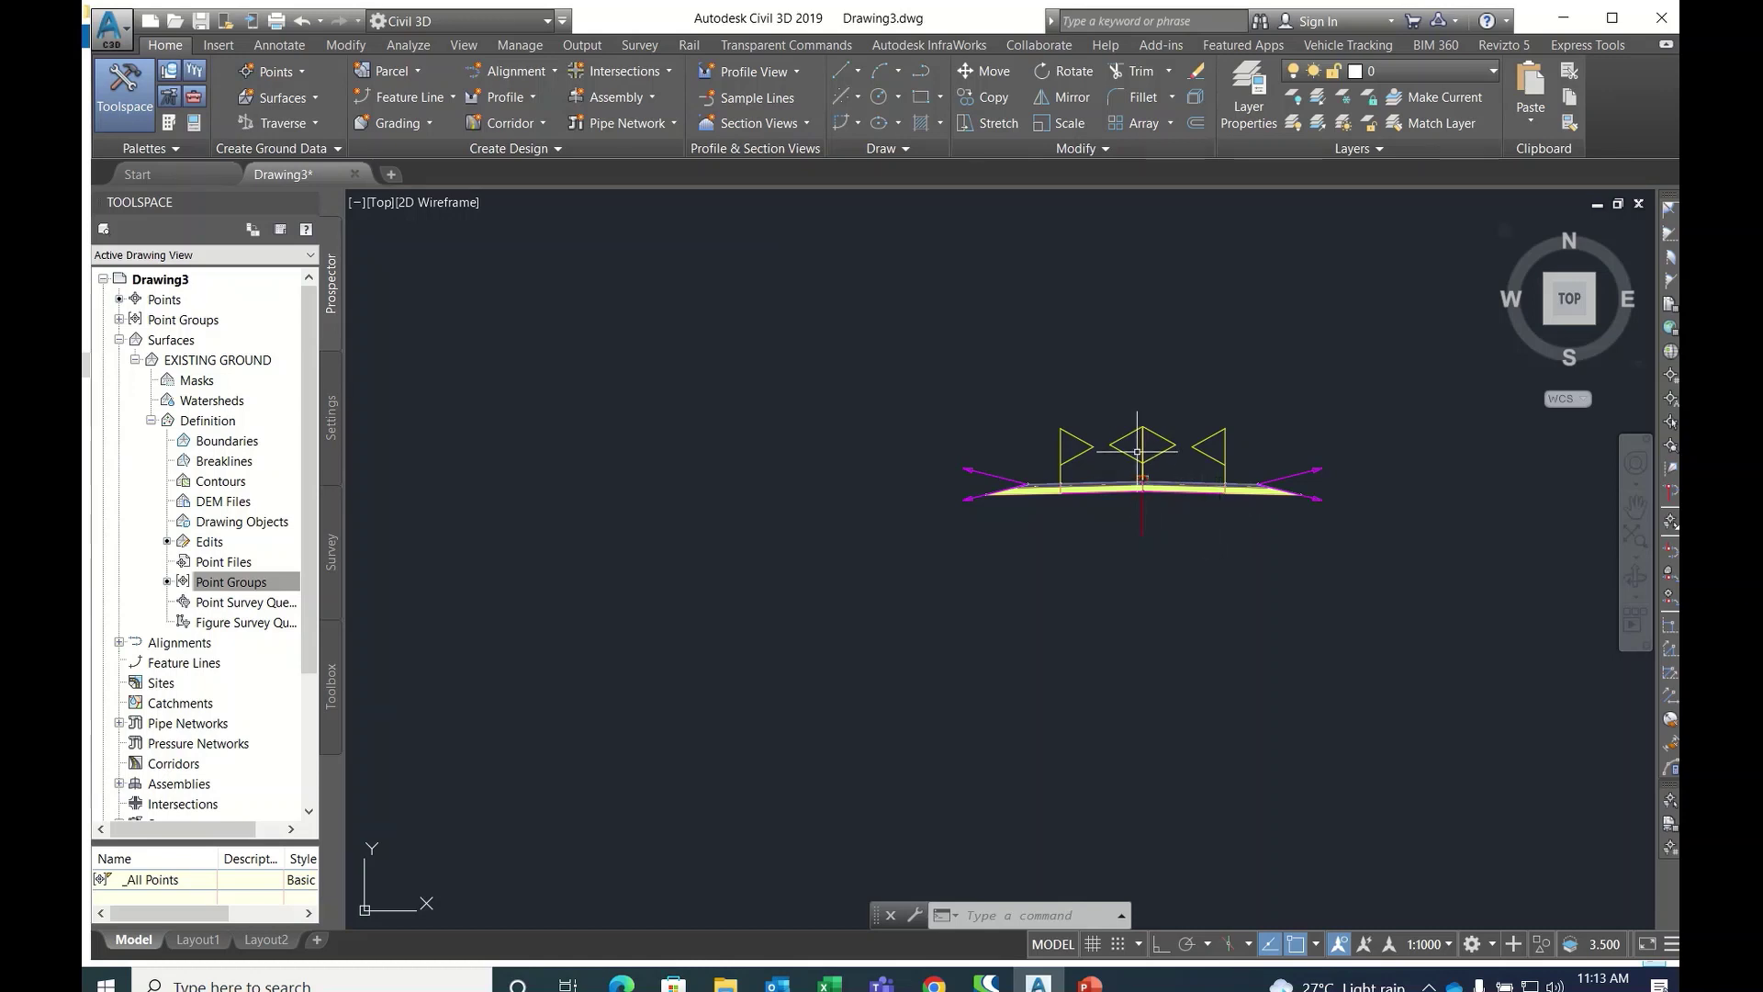
- Create another assembly with the number 2 in its name and place its baseline directly below the finished road assembly
{"action": "left_click", "coordinate": [1184, 487]}
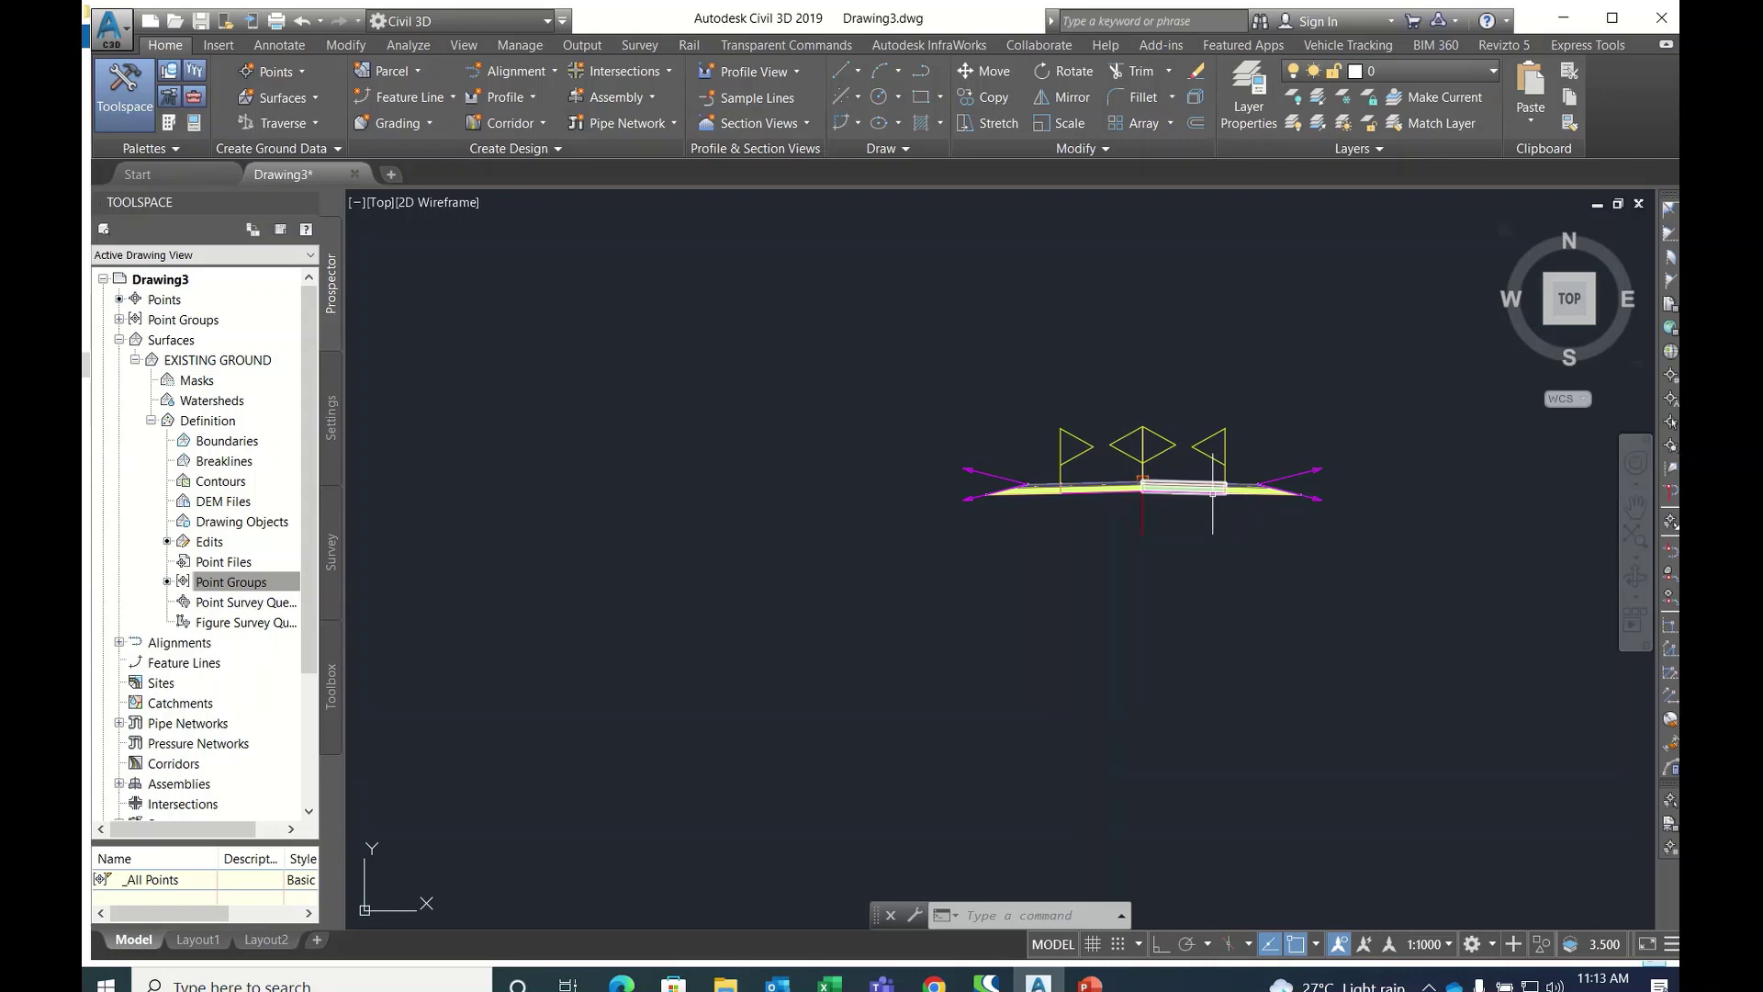
{"action": "left_click", "coordinate": [638, 102]}
{"action": "left_click", "coordinate": [632, 134]}
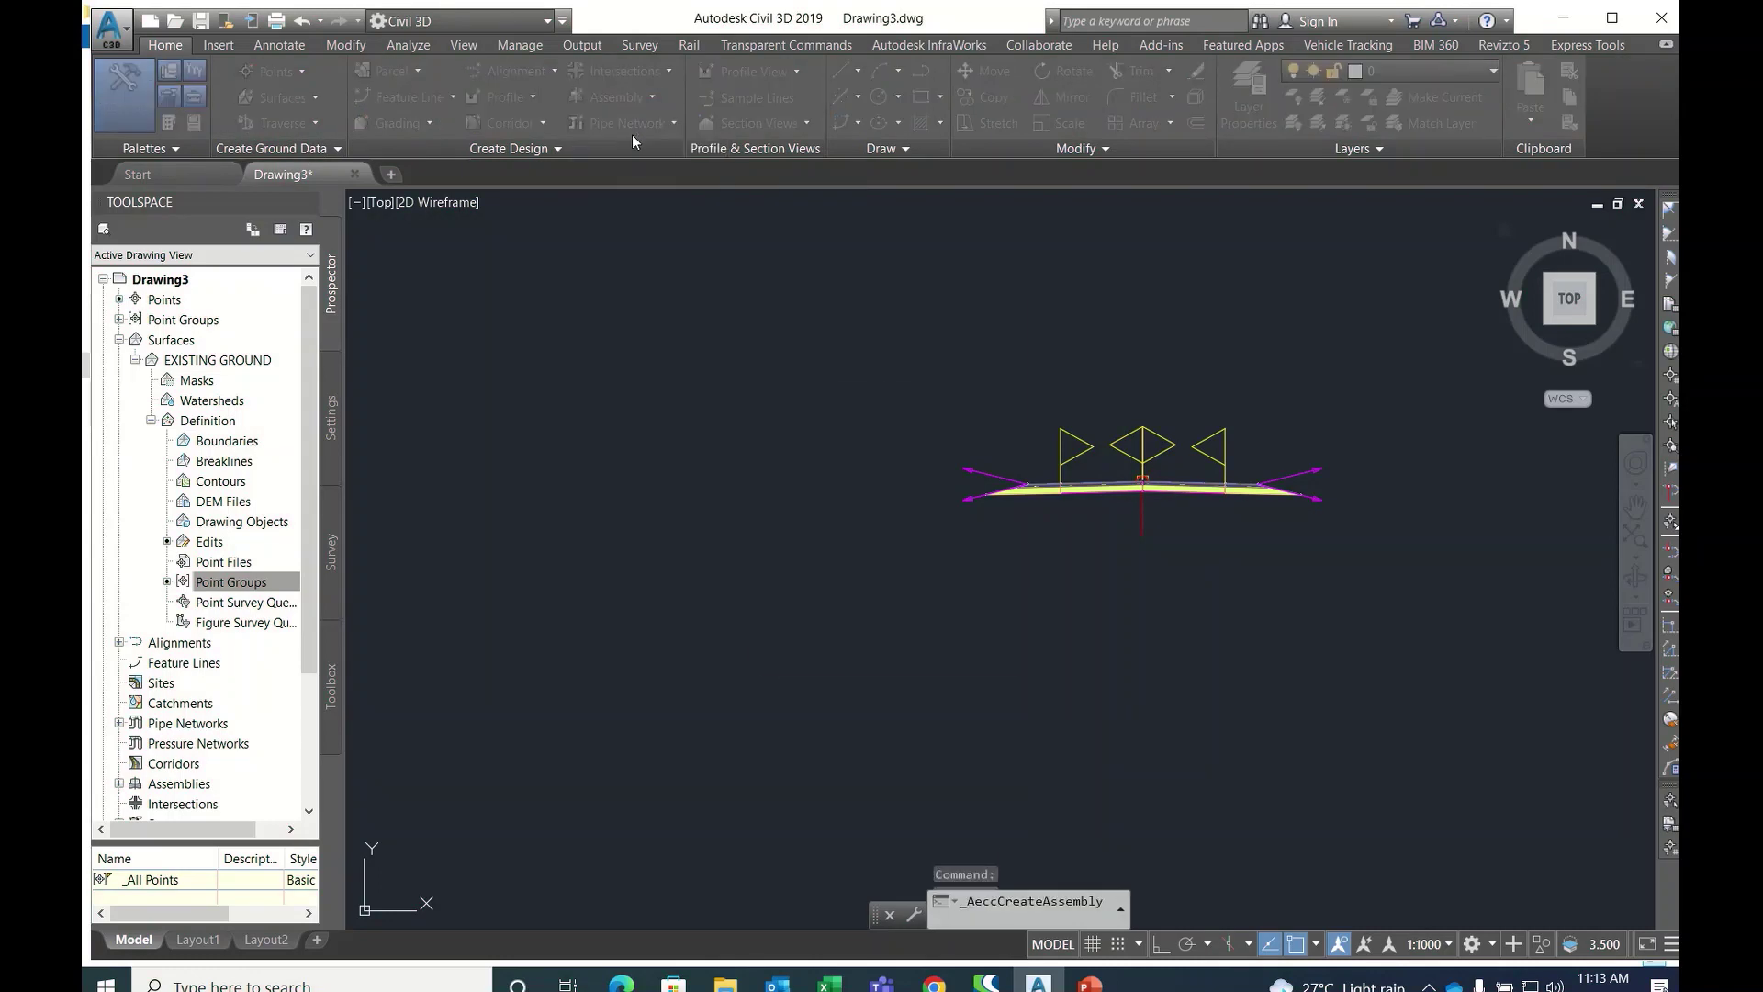
{"action": "left_click", "coordinate": [867, 351]}
{"action": "key", "text": "BackSpace"}
{"action": "type", "text": "2"}
{"action": "left_click", "coordinate": [806, 658]}
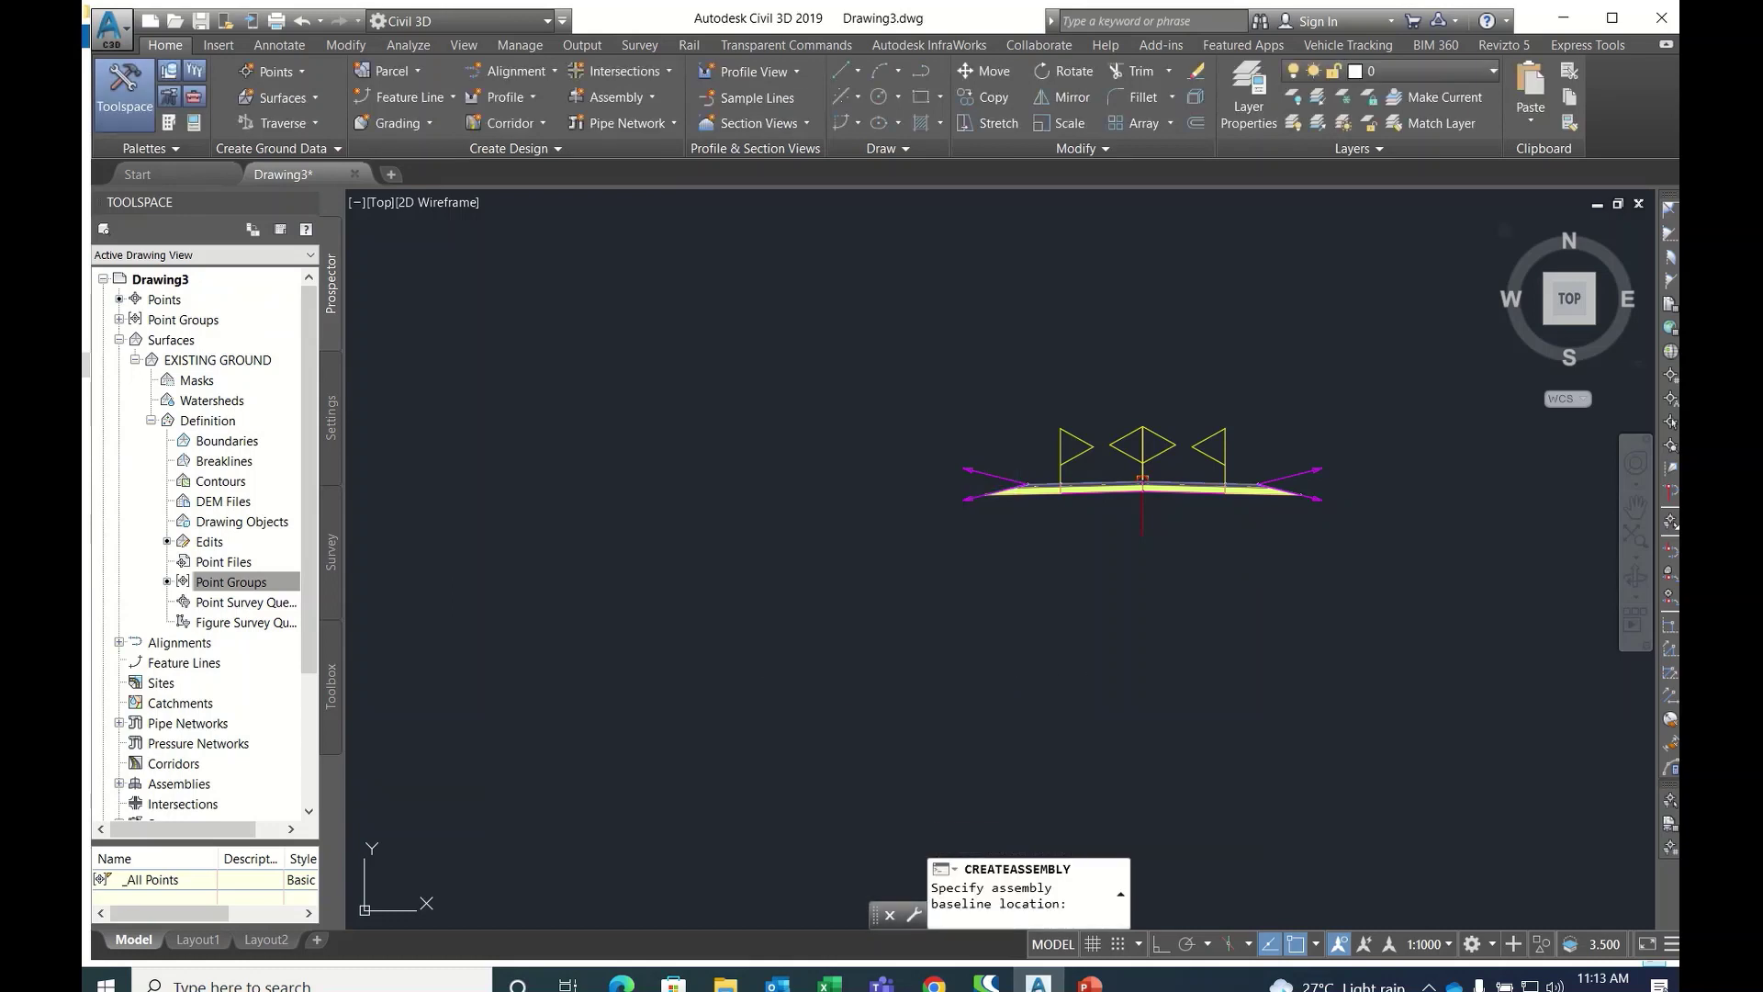
{"action": "left_click", "coordinate": [1143, 633]}
{"action": "scroll", "coordinate": [1146, 625], "scroll_direction": "up", "scroll_amount": 3}
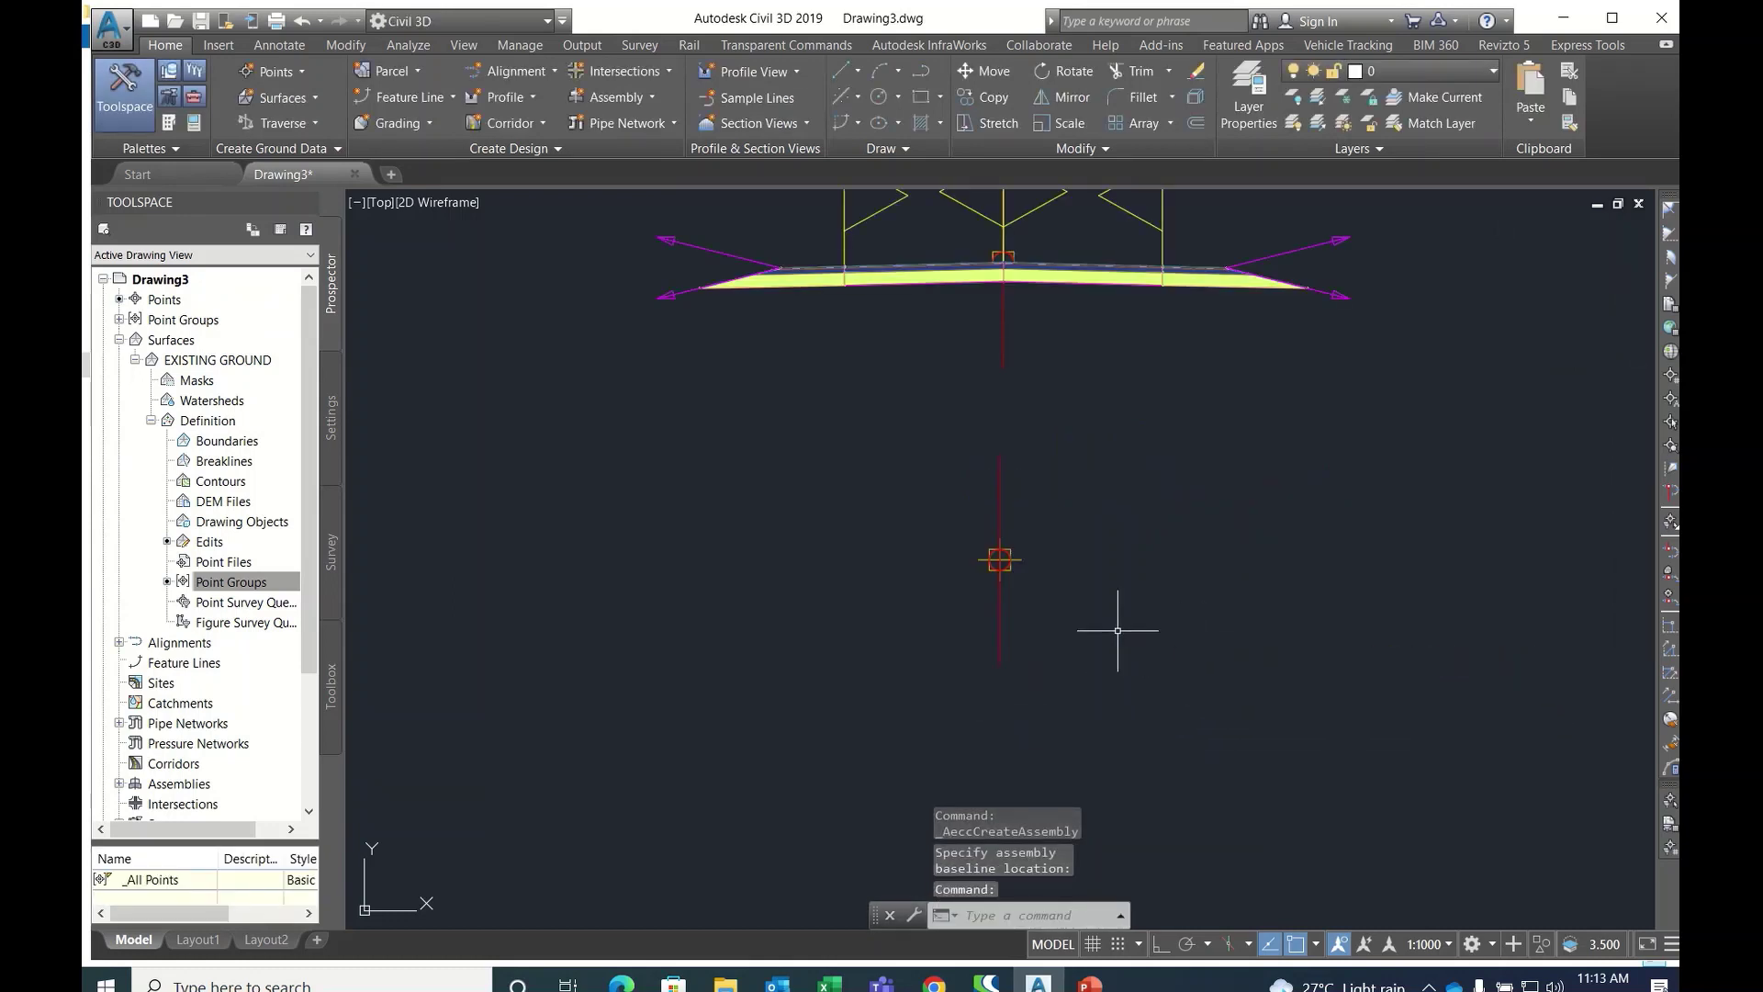
{"action": "left_click", "coordinate": [810, 320]}
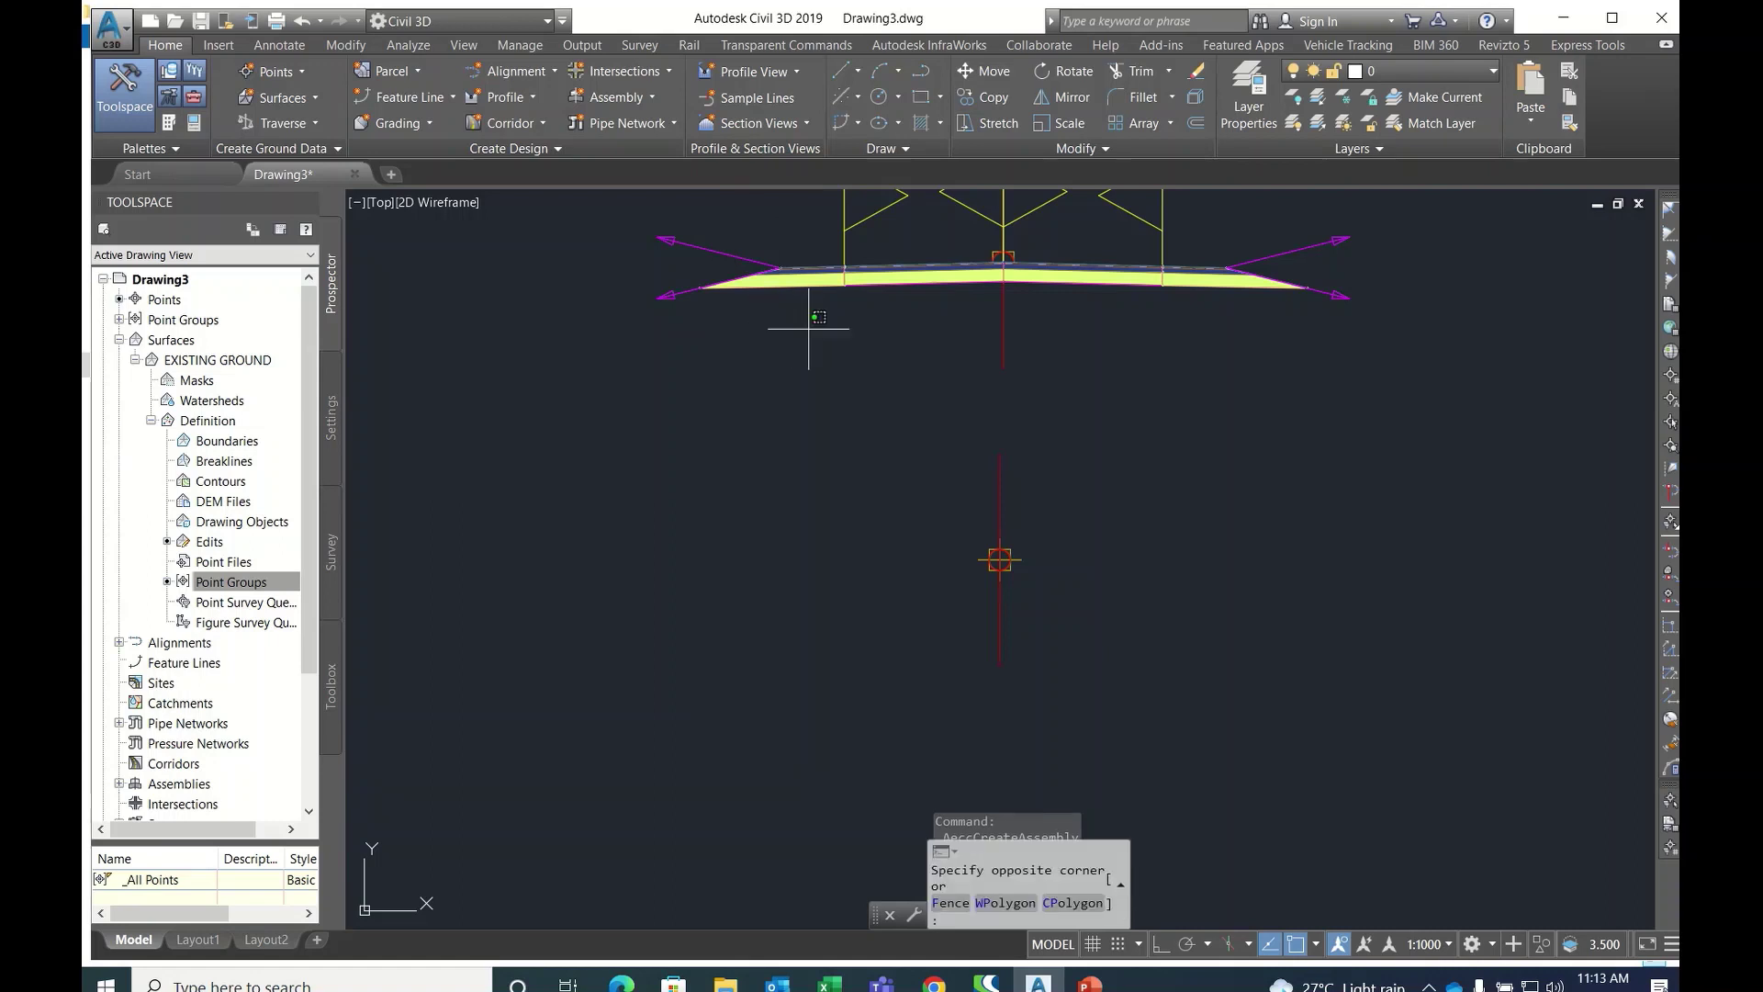
{"action": "left_click", "coordinate": [659, 219]}
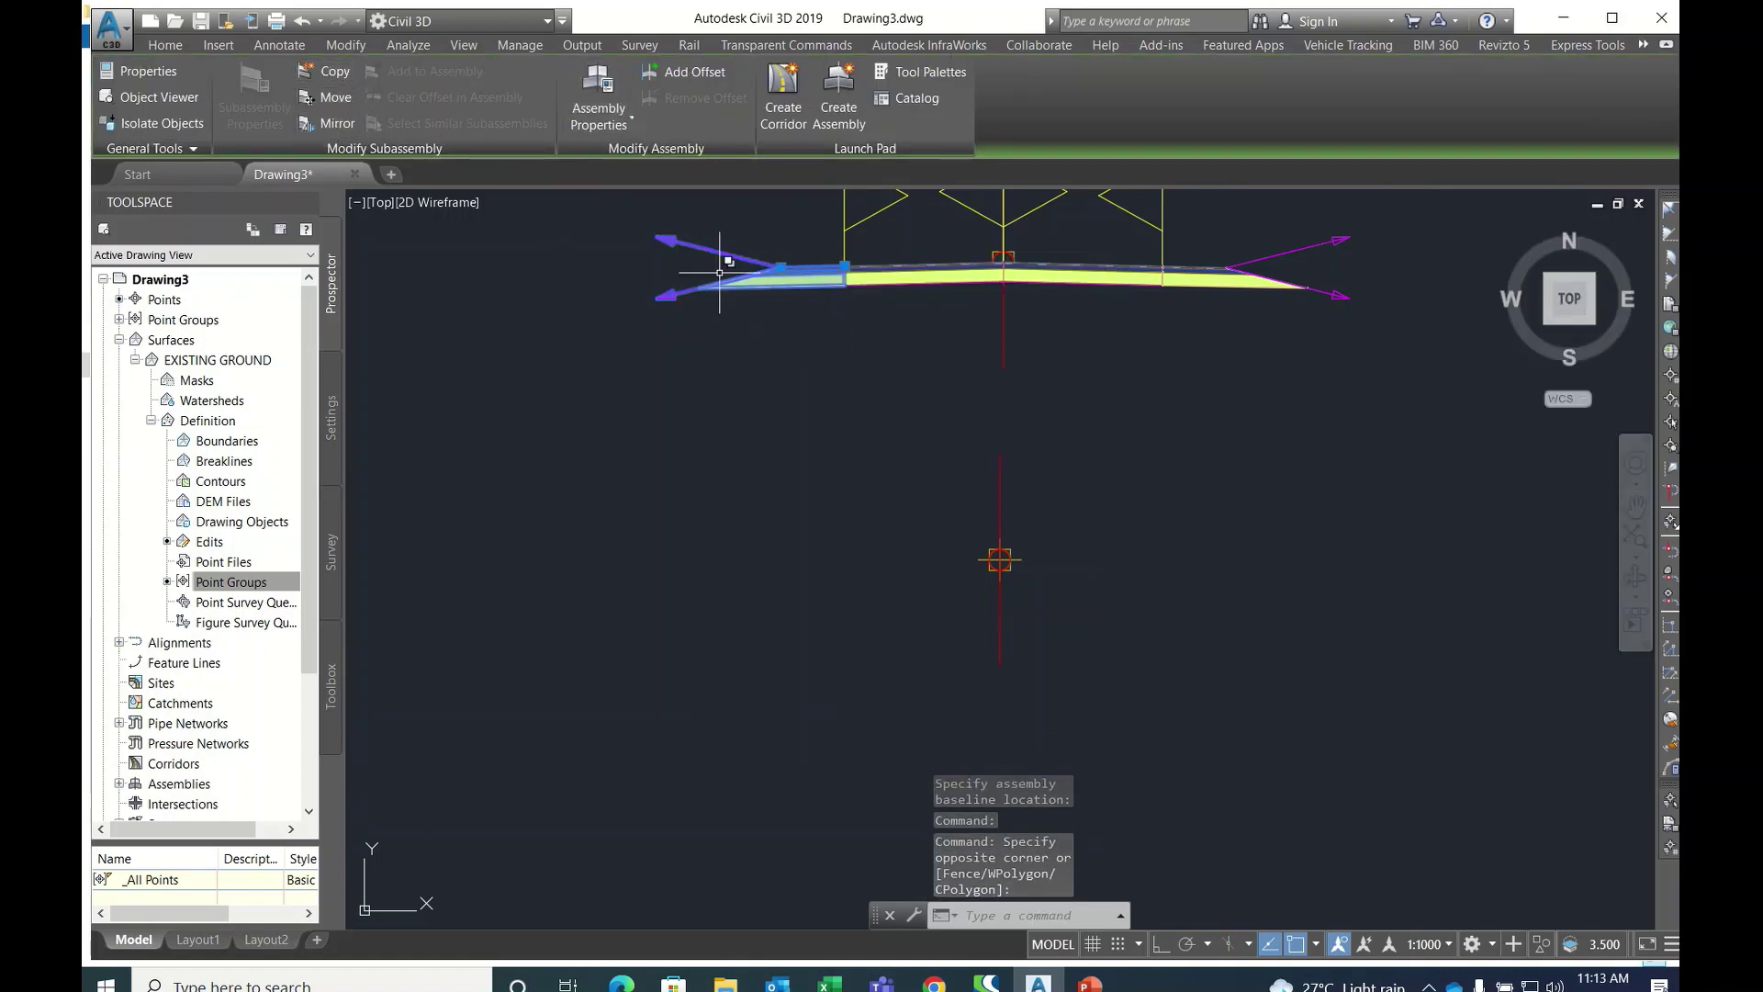
{"action": "middle_click_drag", "start_coordinate": [1135, 321], "coordinate": [1113, 431]}
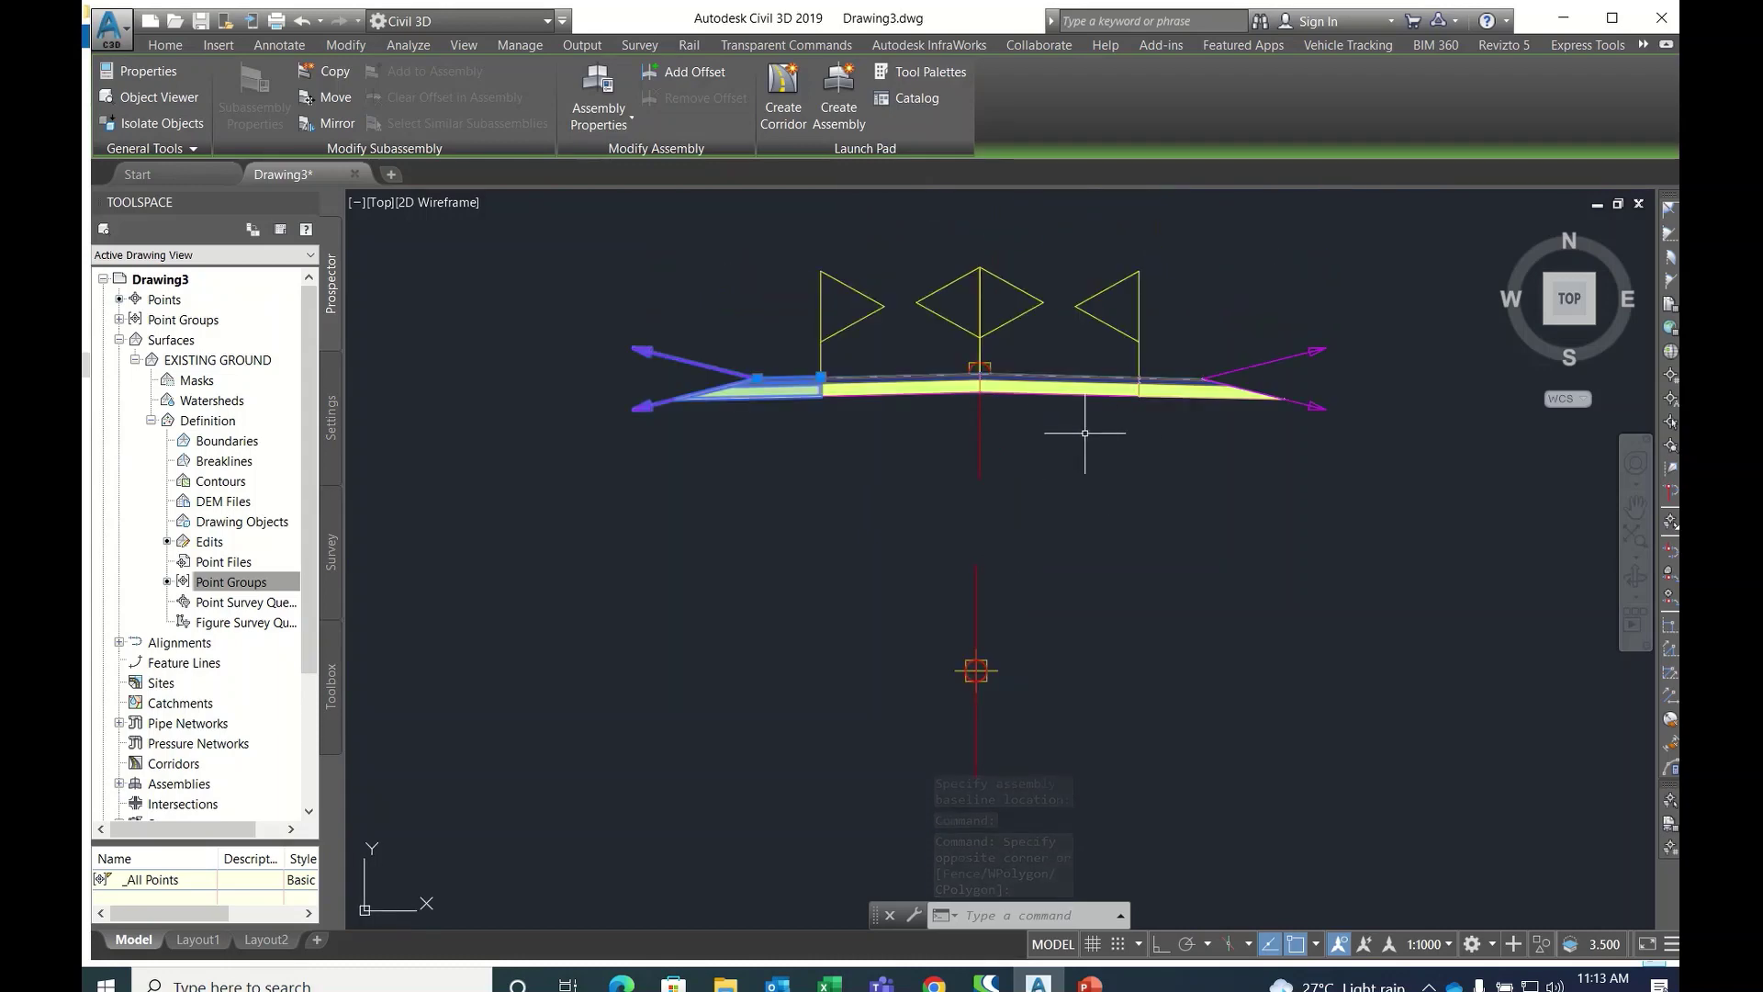
{"action": "left_click", "coordinate": [1077, 425]}
{"action": "key", "text": "Escape"}
{"action": "key", "text": "Escape"}
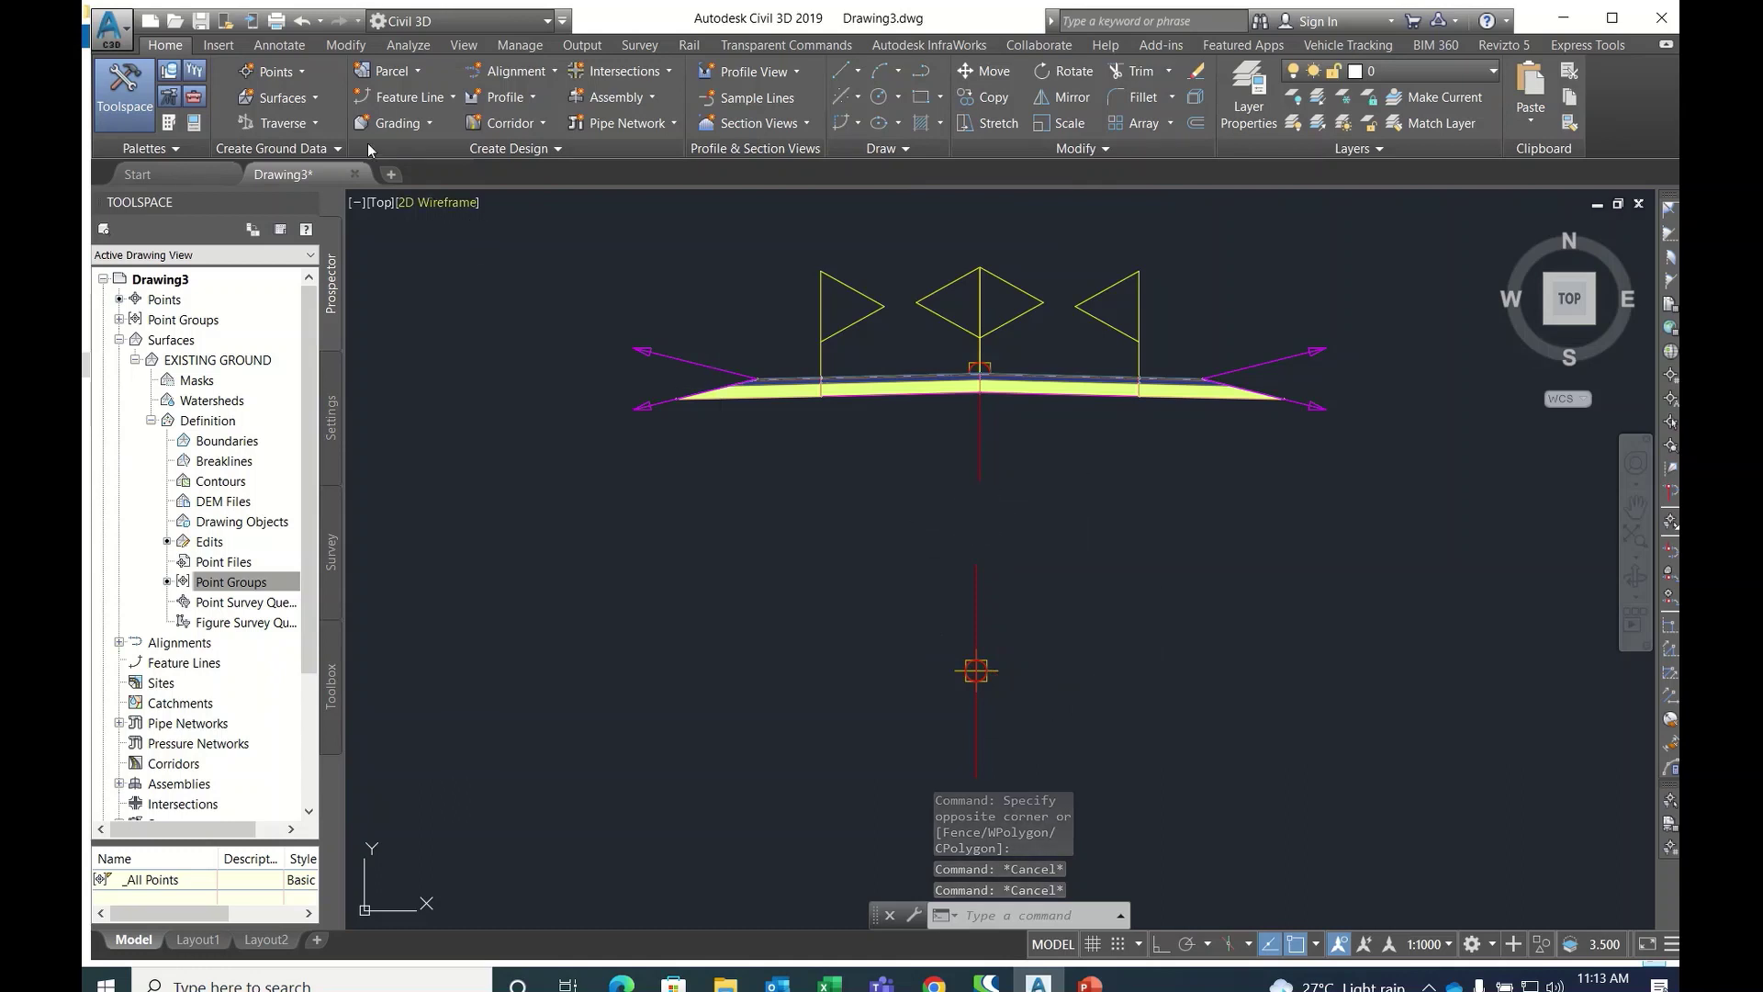
- Insert the ready-made Basic Assembly from the common assemblies, aligned below the empty assembly baseline
{"action": "left_click", "coordinate": [171, 124]}
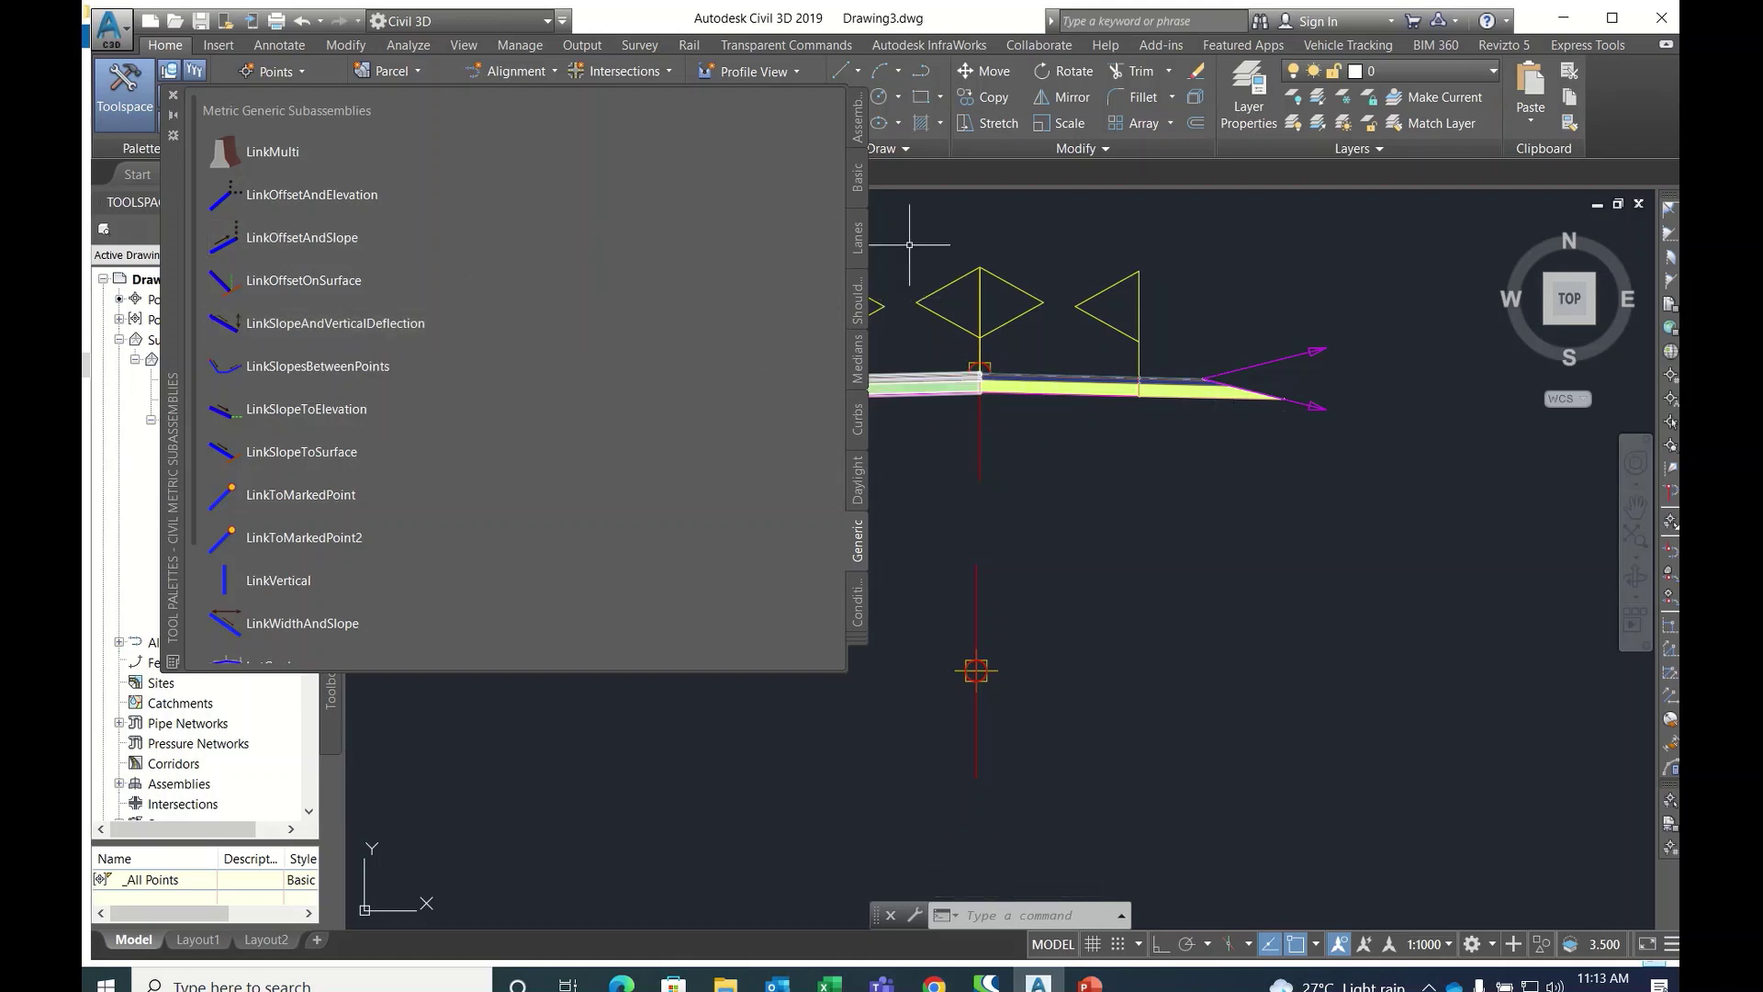
{"action": "left_click", "coordinate": [857, 118]}
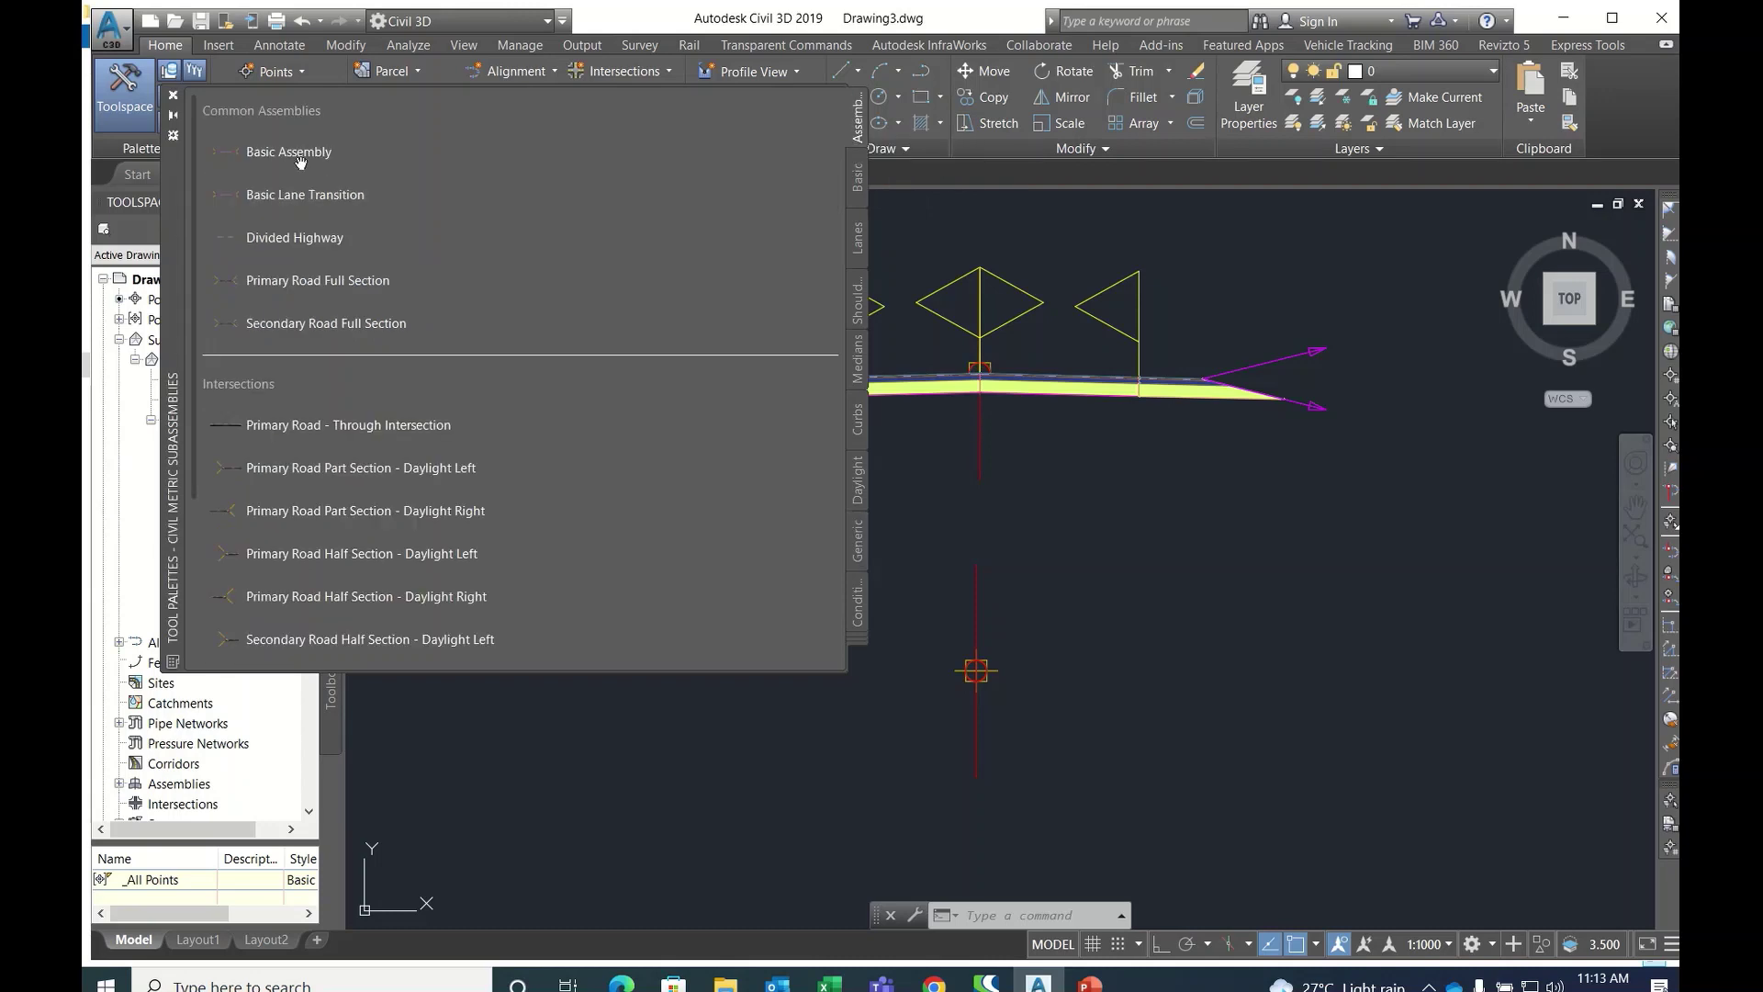
{"action": "left_click", "coordinate": [296, 157]}
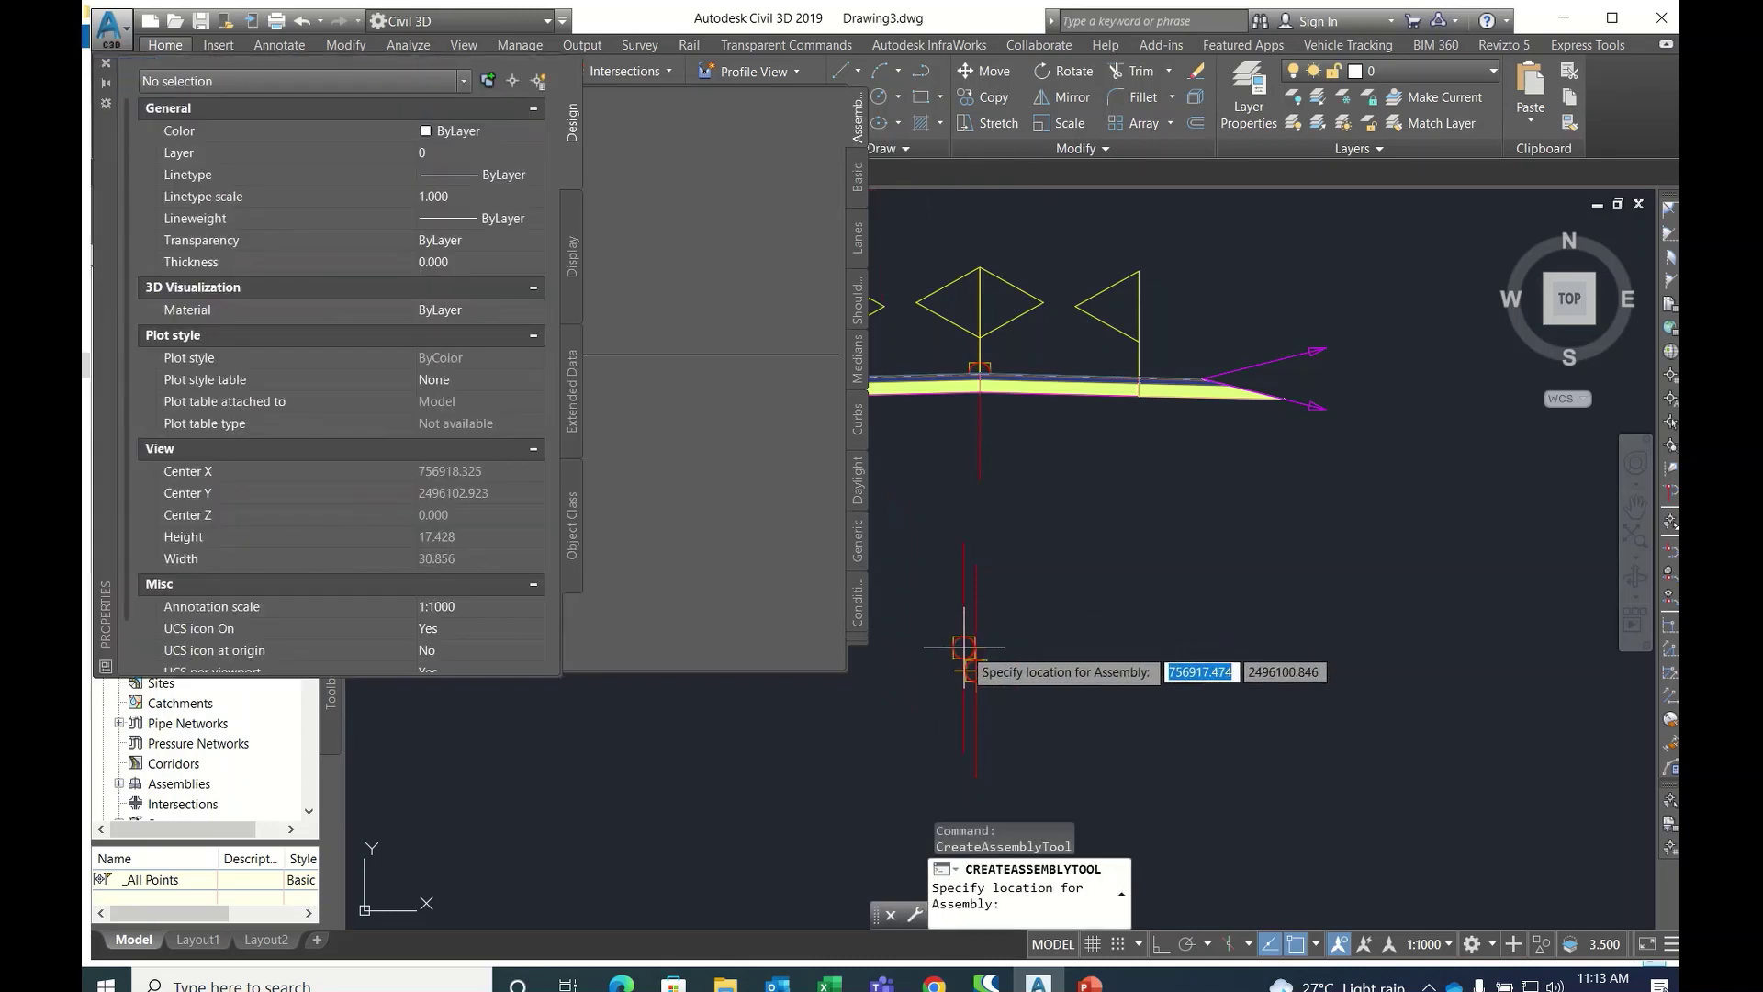
{"action": "scroll", "coordinate": [976, 670], "scroll_direction": "up", "scroll_amount": 2}
{"action": "scroll", "coordinate": [1149, 551], "scroll_direction": "down", "scroll_amount": 4}
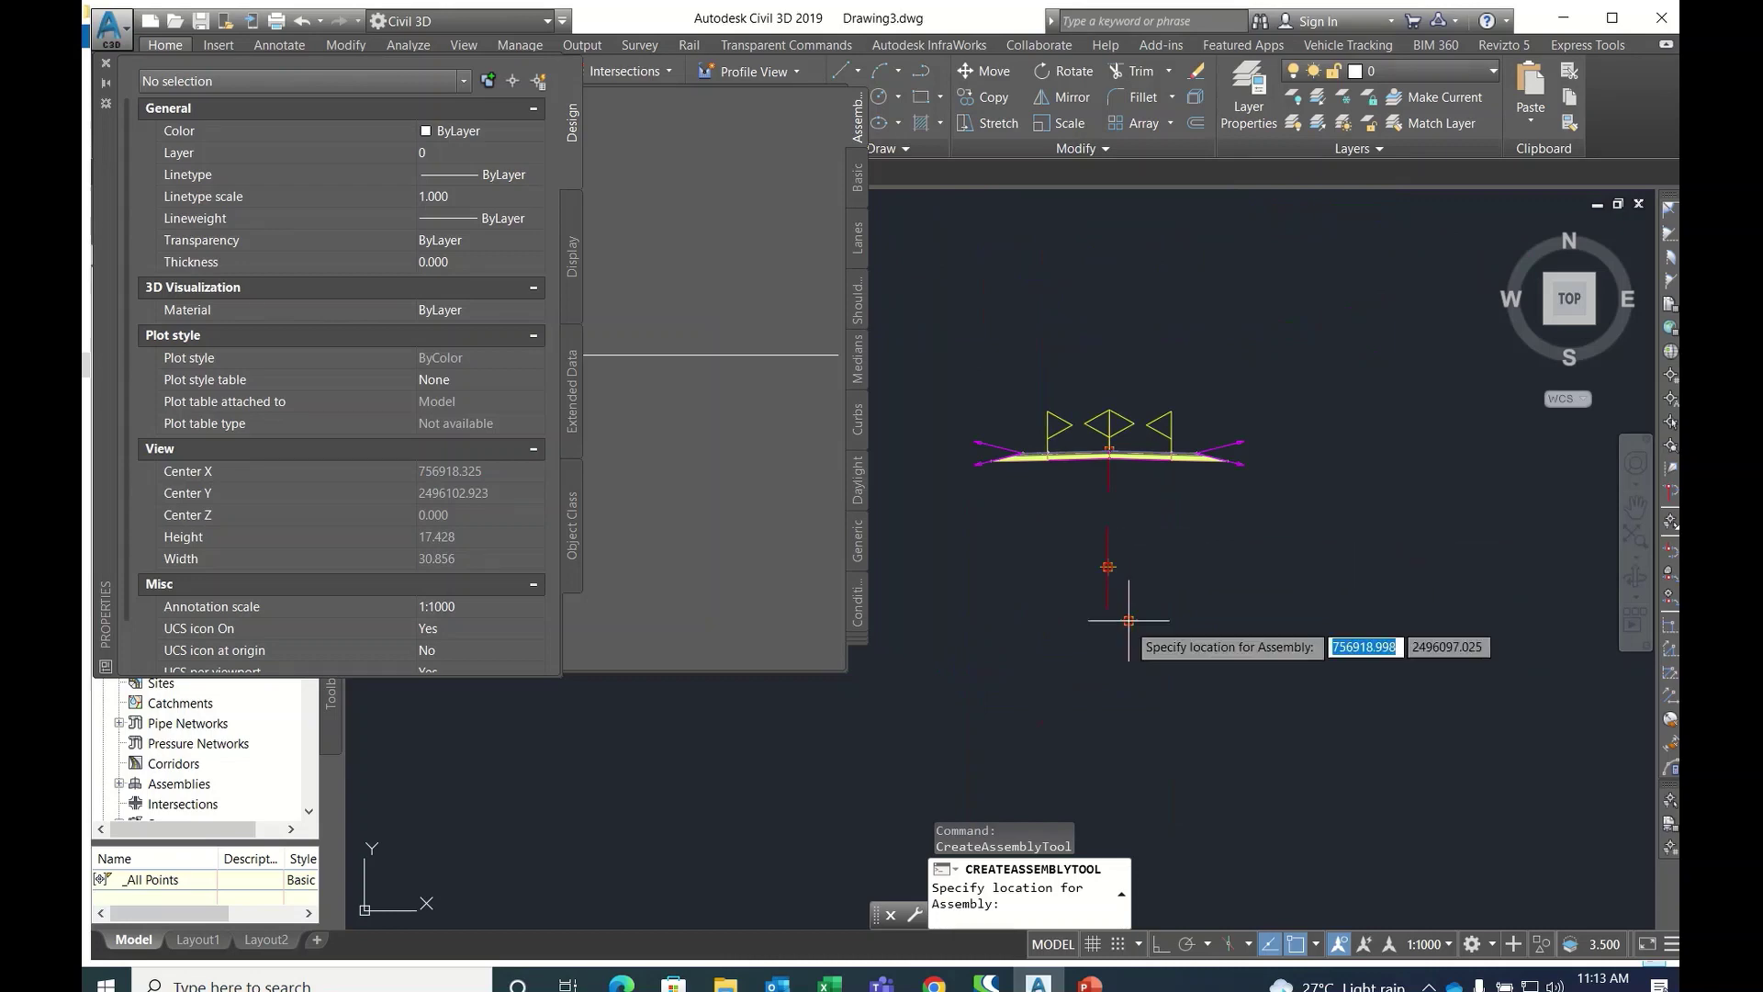
{"action": "left_click", "coordinate": [1108, 661]}
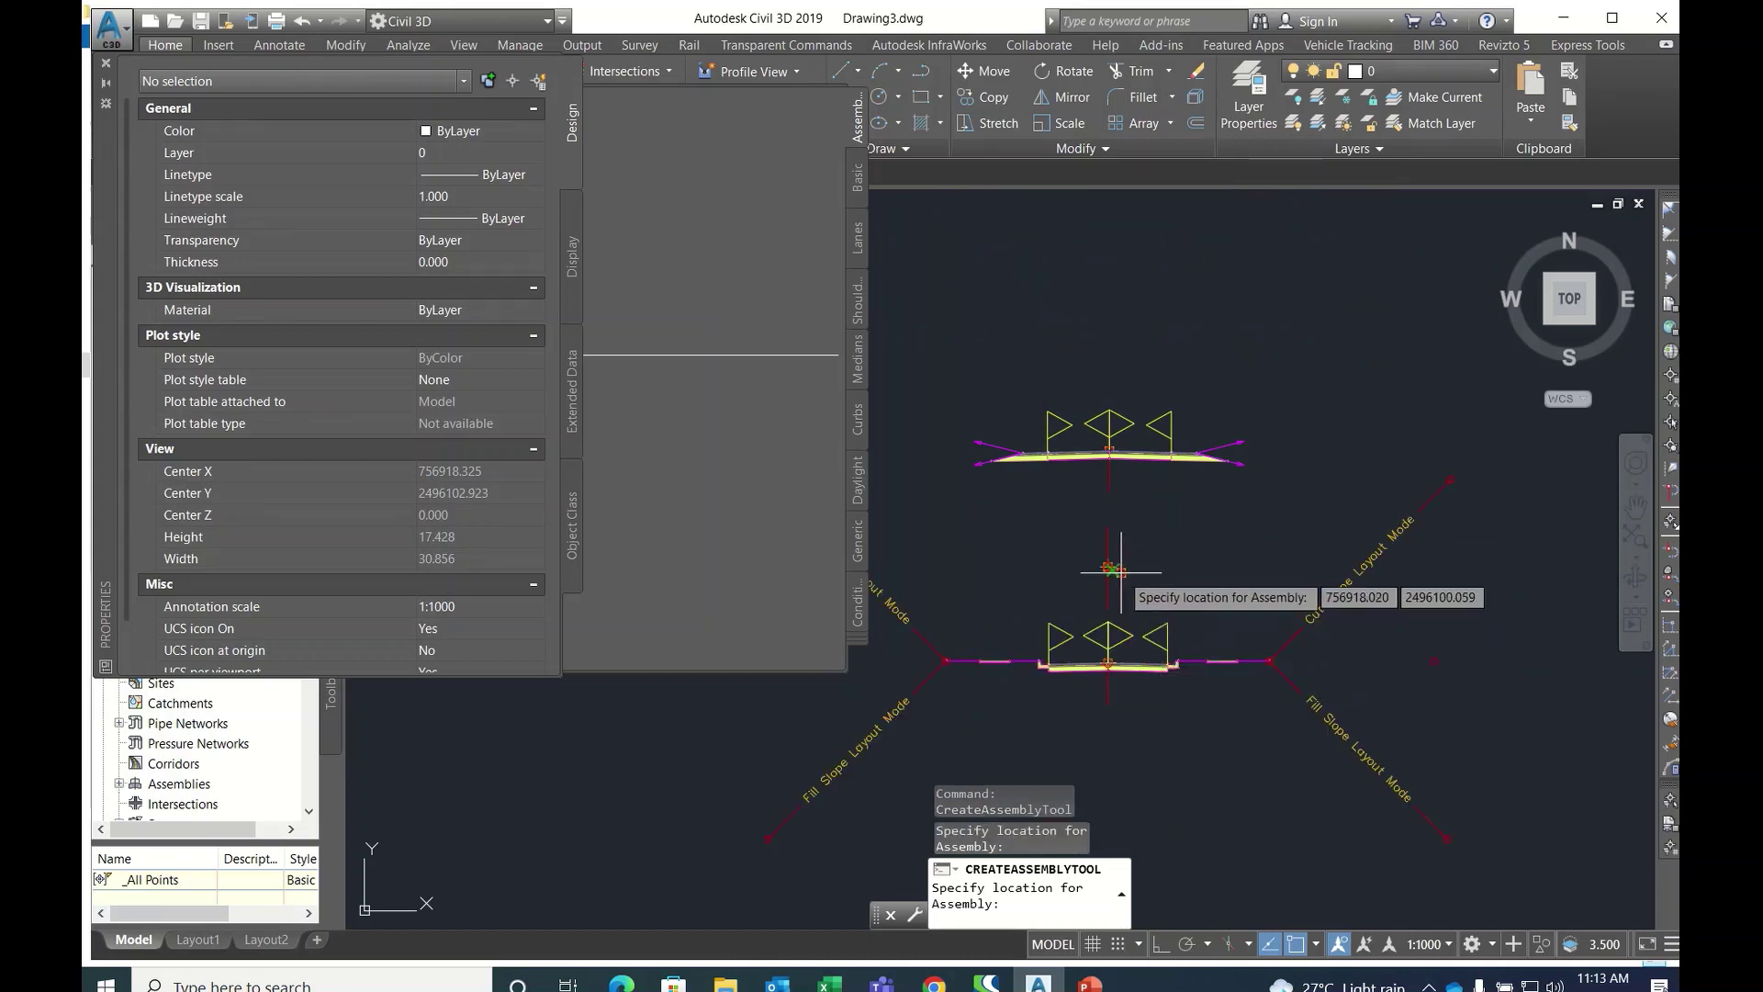
- Delete the empty assembly baseline between the custom road assembly and the Basic Assembly
{"action": "left_click", "coordinate": [1047, 541]}
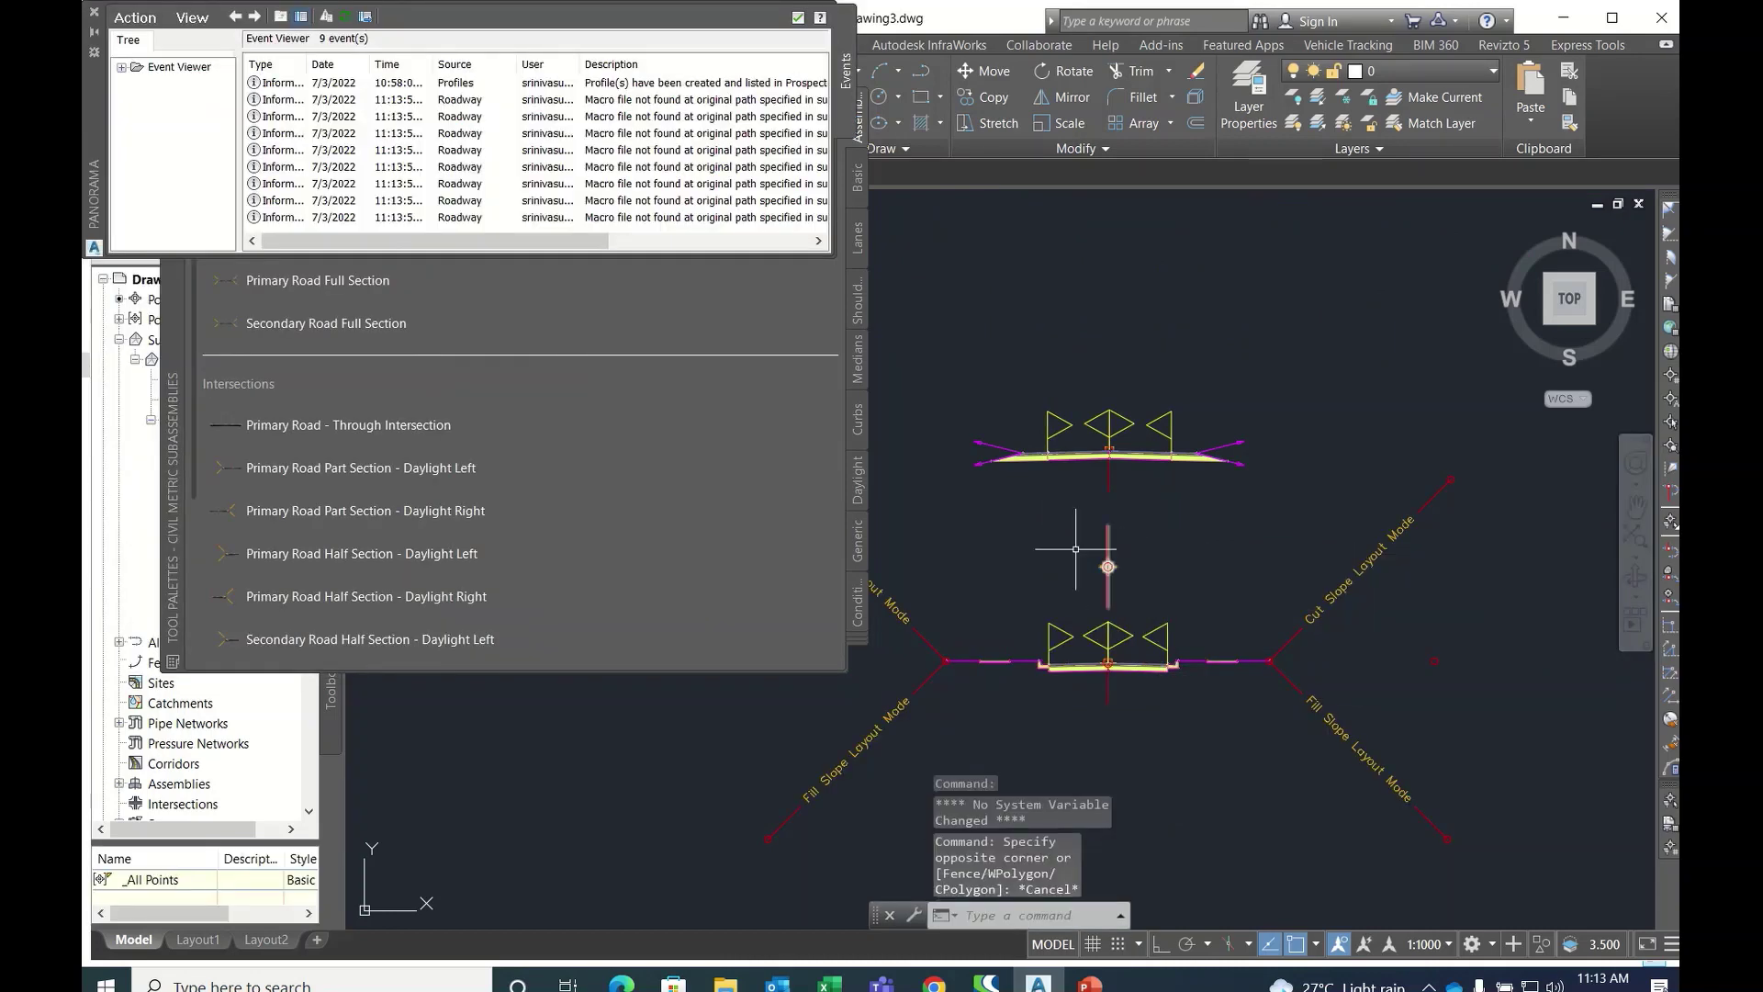
{"action": "left_click", "coordinate": [1135, 572]}
{"action": "key", "text": "Delete"}
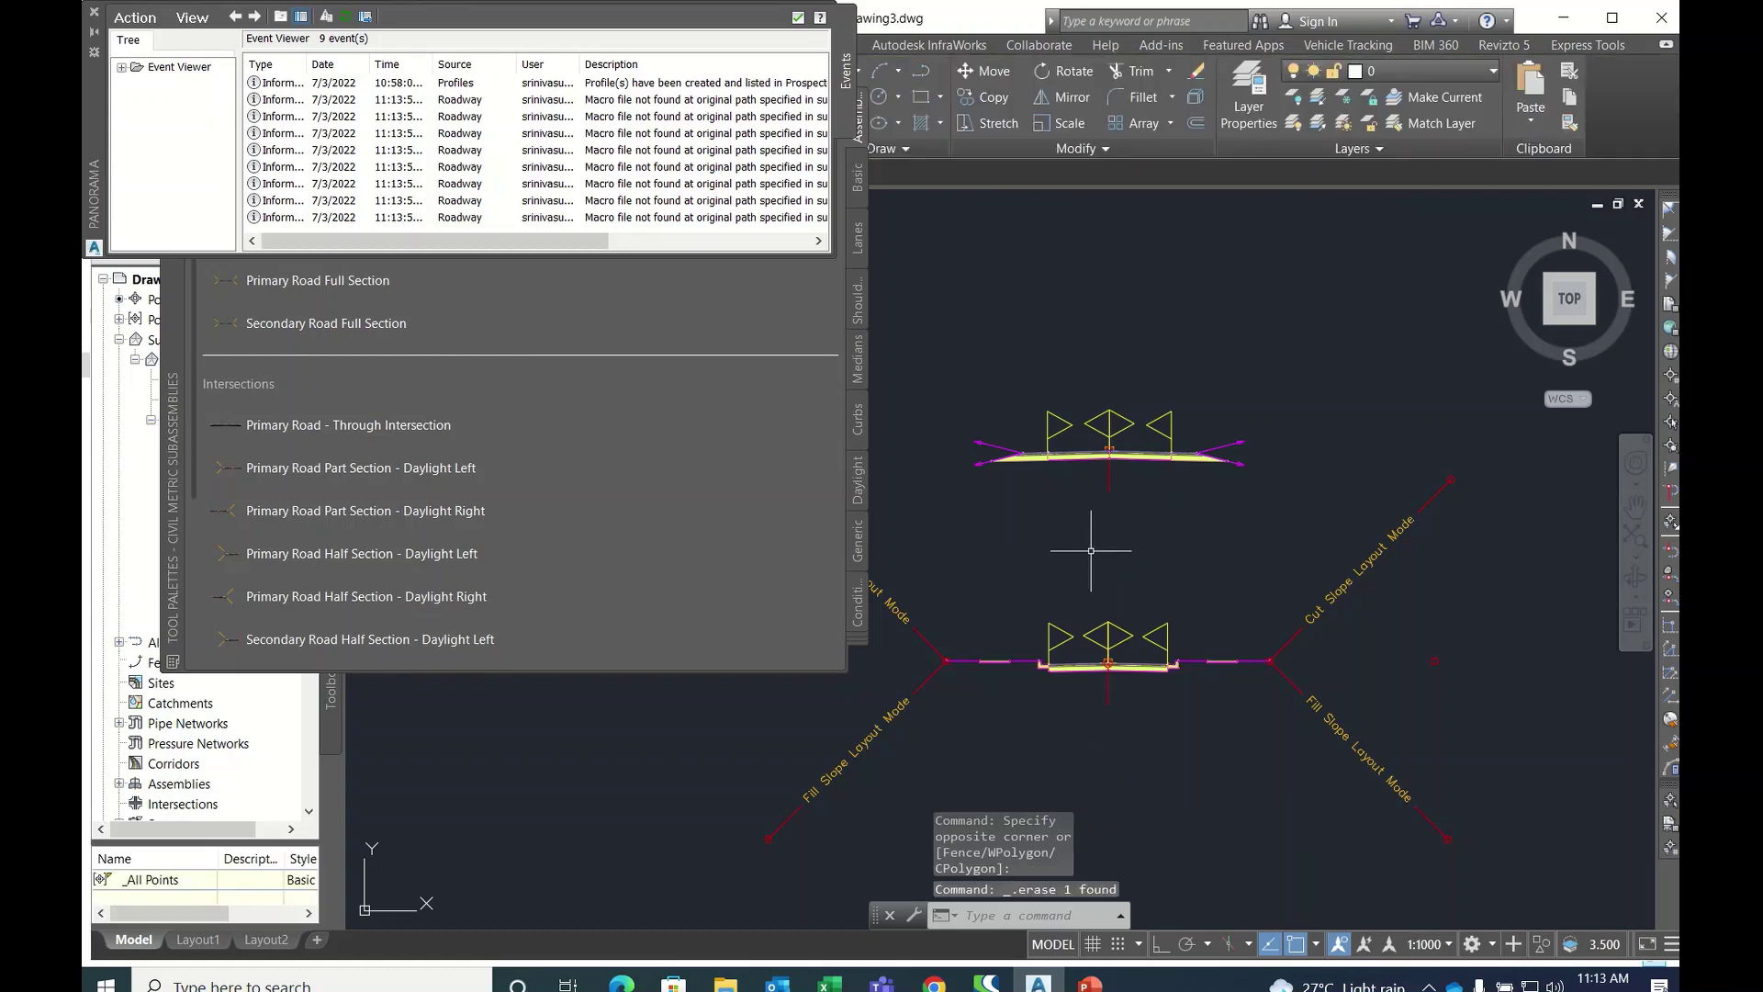
- Close the event viewer and the subassembly palette and clear any active command
{"action": "left_click", "coordinate": [93, 16]}
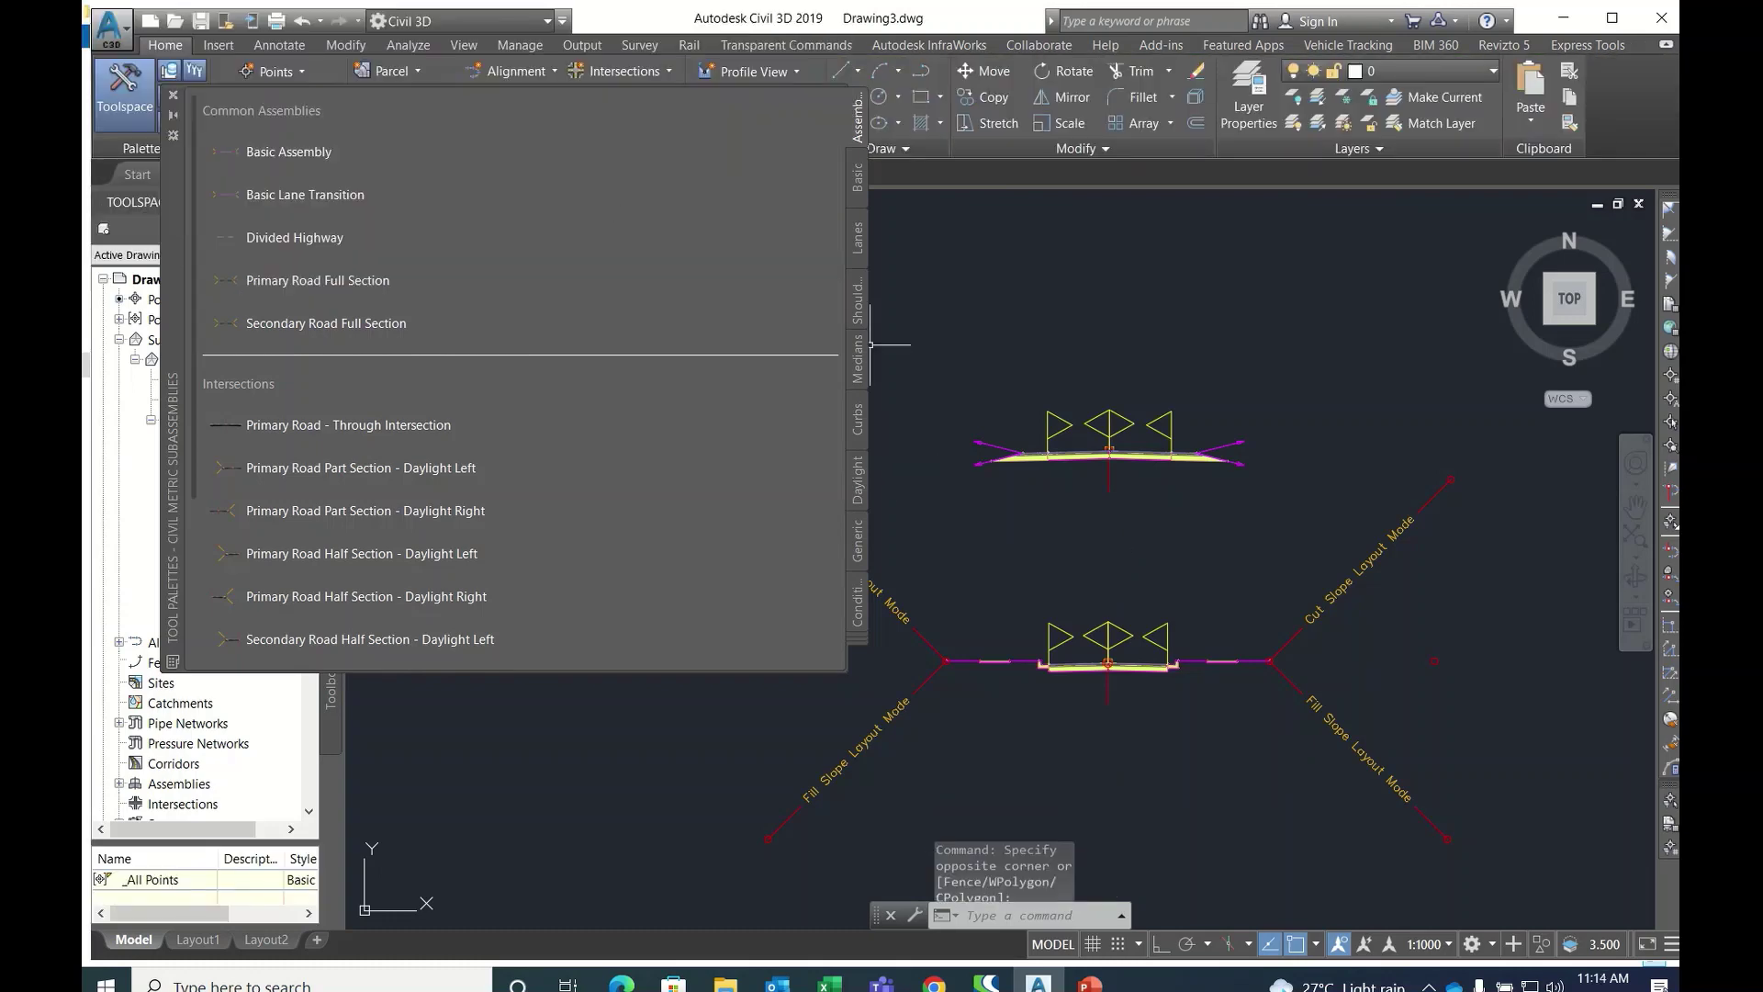
{"action": "left_click", "coordinate": [173, 95]}
{"action": "key", "text": "Escape"}
{"action": "key", "text": "Escape"}
{"action": "key", "text": "Escape"}
- Start a new corridor and name it Corridor - 1
{"action": "scroll", "coordinate": [1201, 514], "scroll_direction": "down", "scroll_amount": 5}
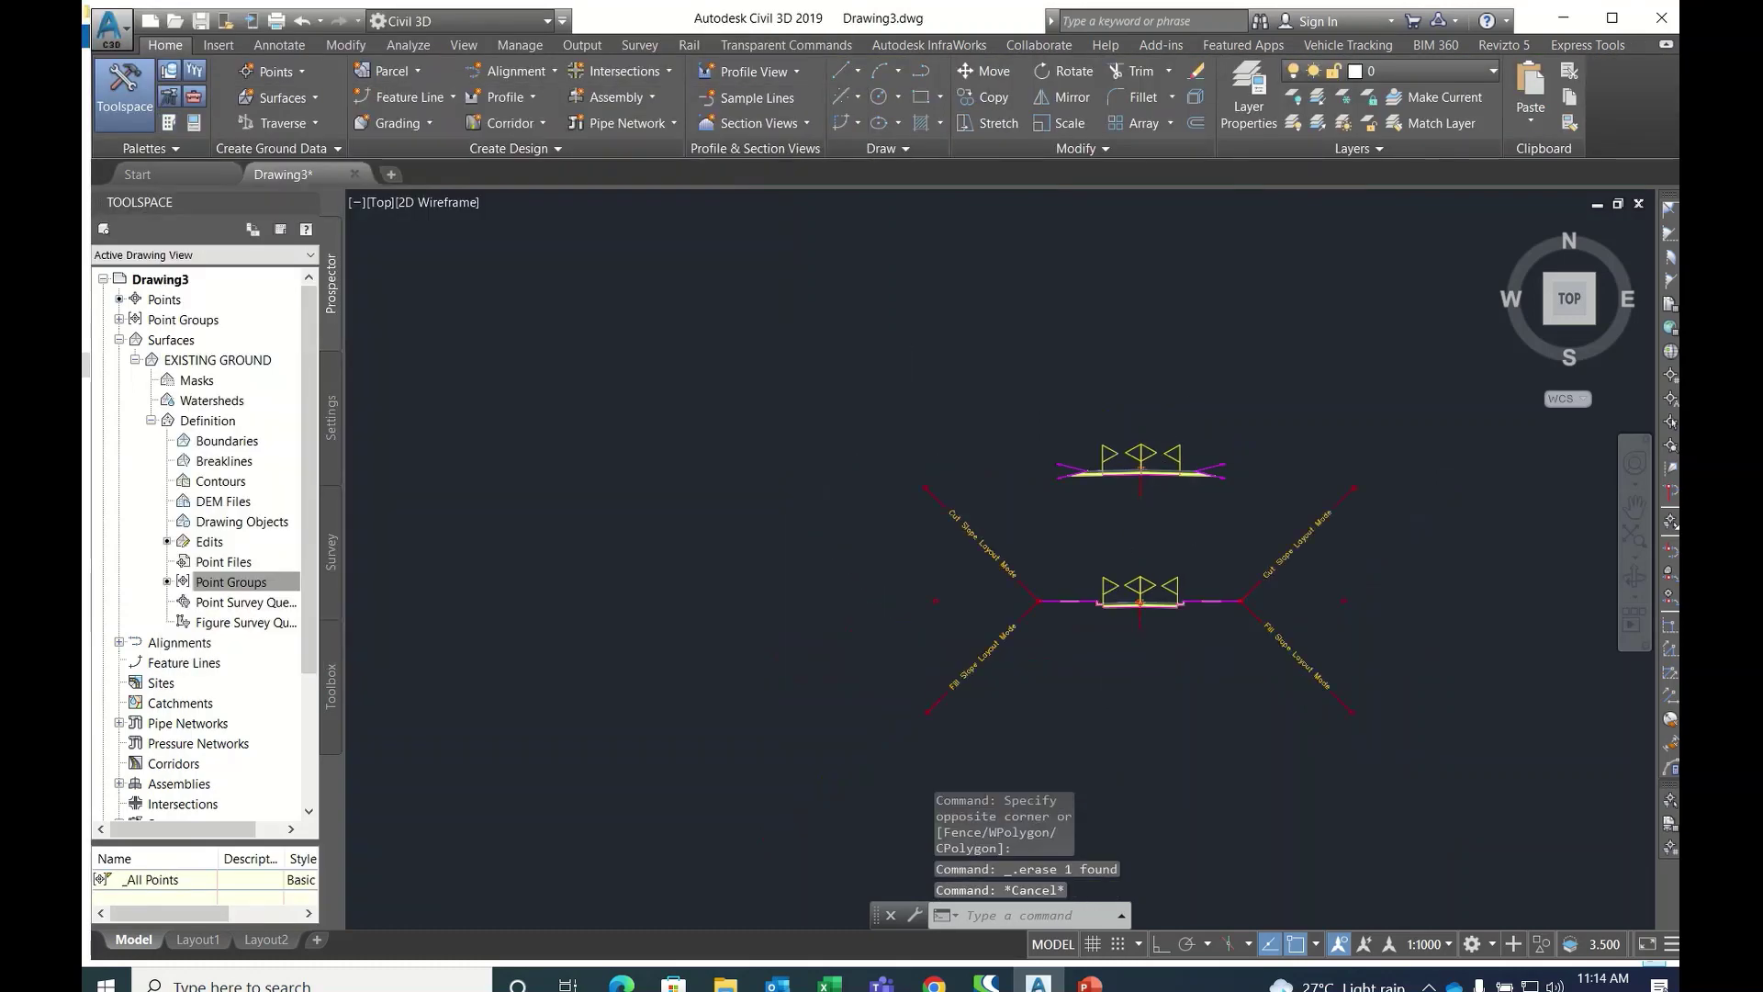
{"action": "scroll", "coordinate": [906, 500], "scroll_direction": "down", "scroll_amount": 3}
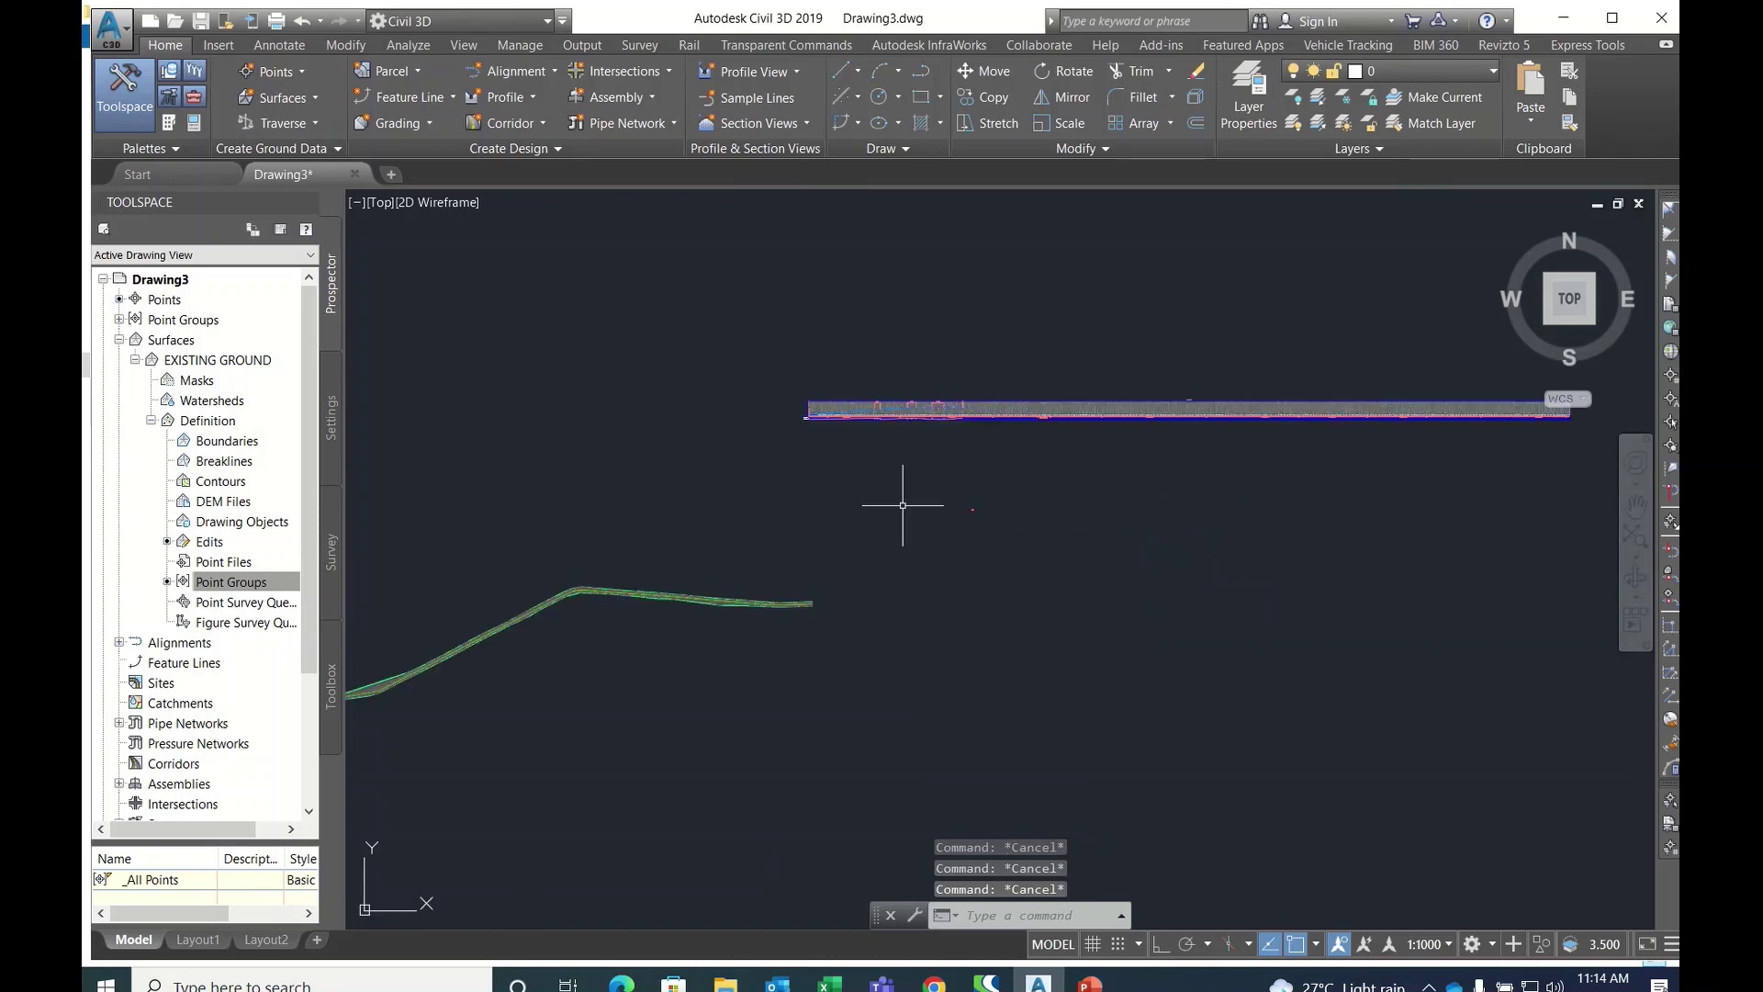
{"action": "scroll", "coordinate": [740, 603], "scroll_direction": "up", "scroll_amount": 5}
{"action": "scroll", "coordinate": [765, 572], "scroll_direction": "up", "scroll_amount": 5}
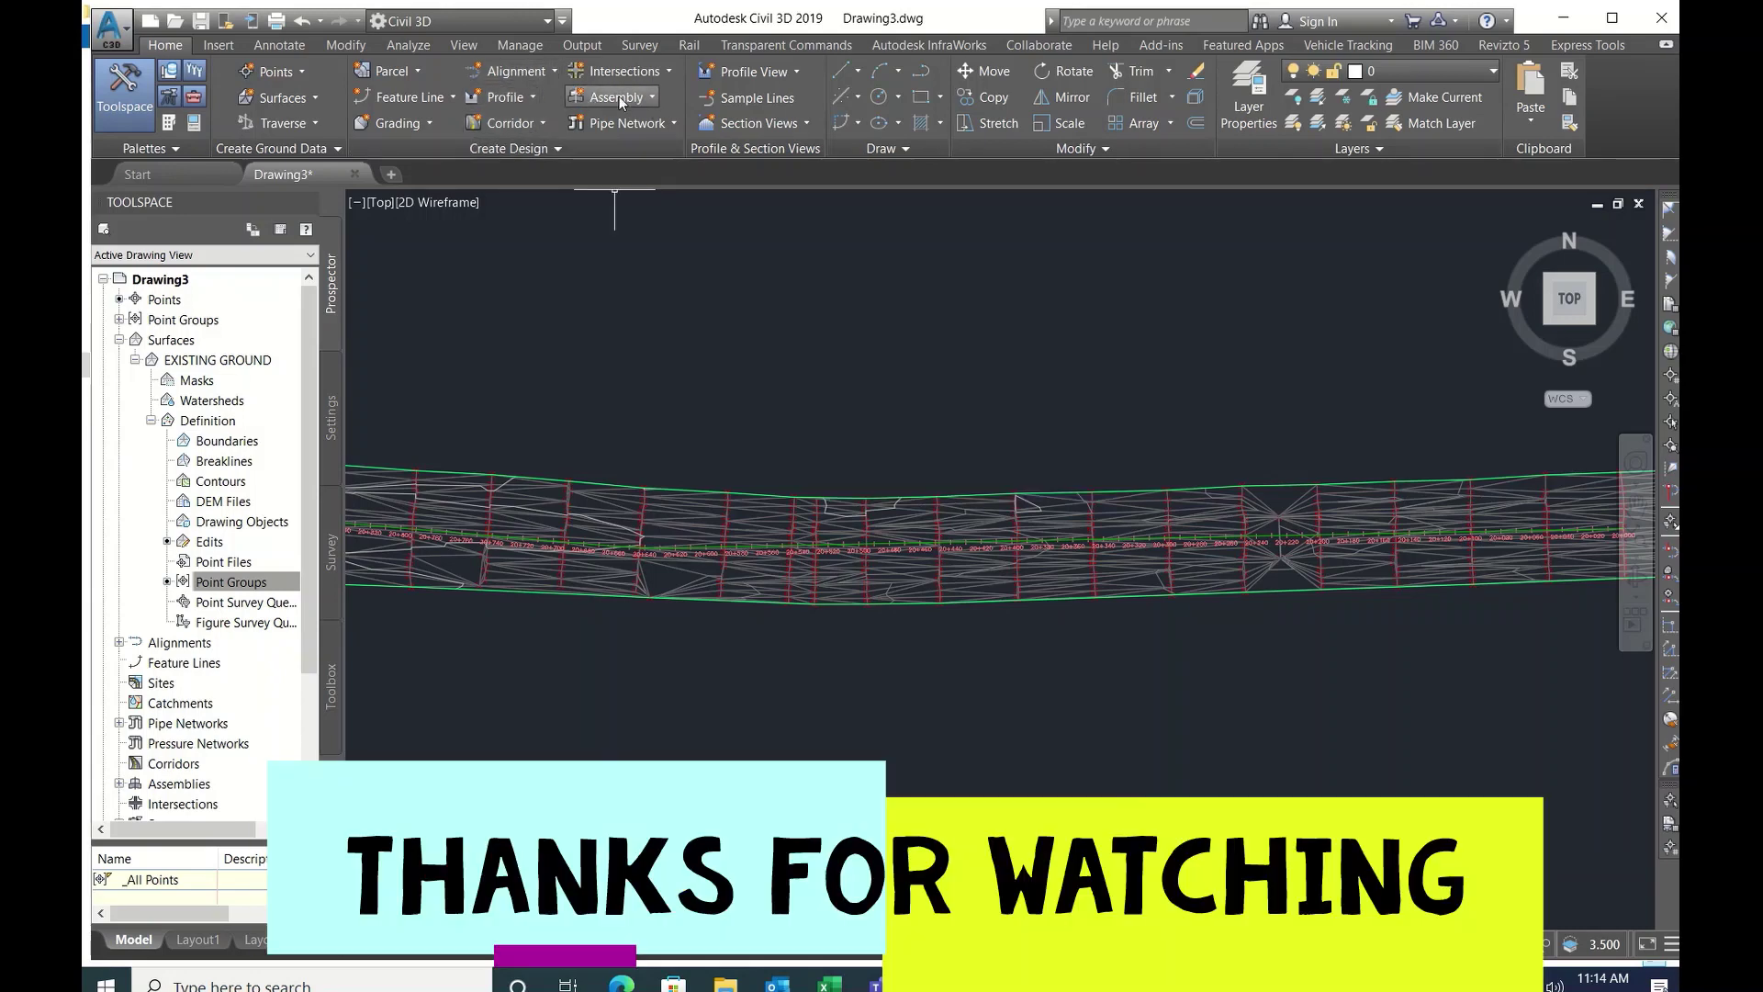
{"action": "left_click", "coordinate": [515, 125]}
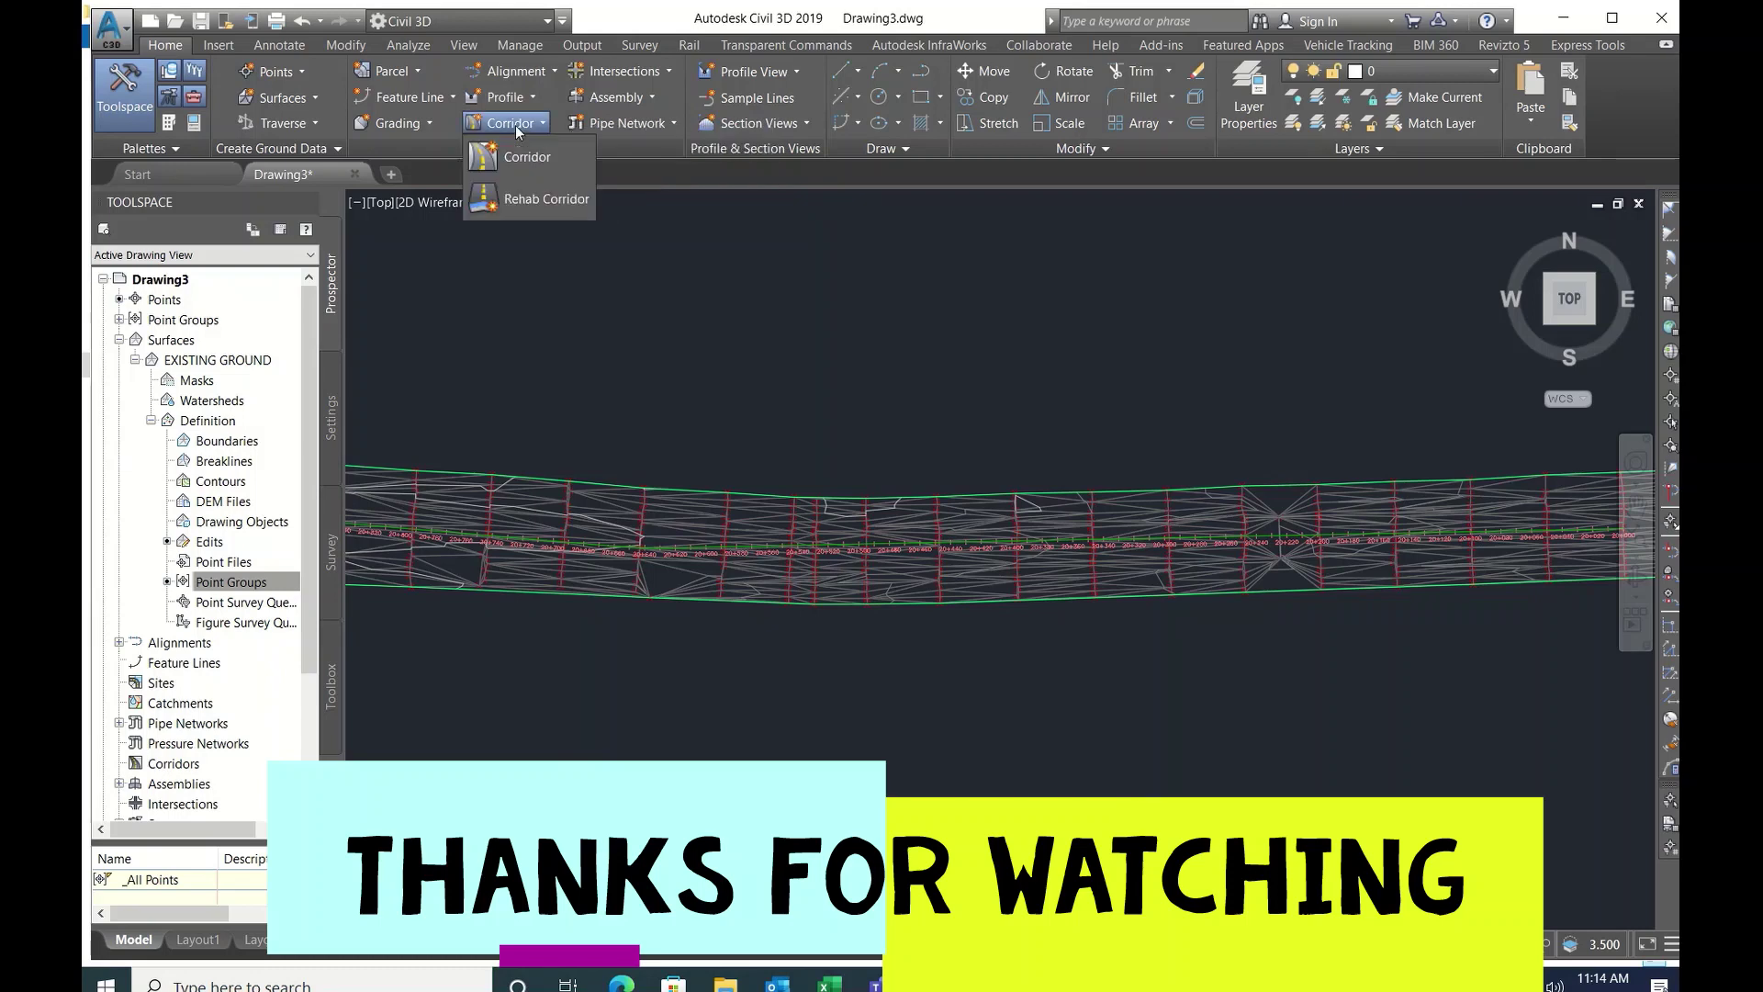
{"action": "left_click", "coordinate": [526, 156]}
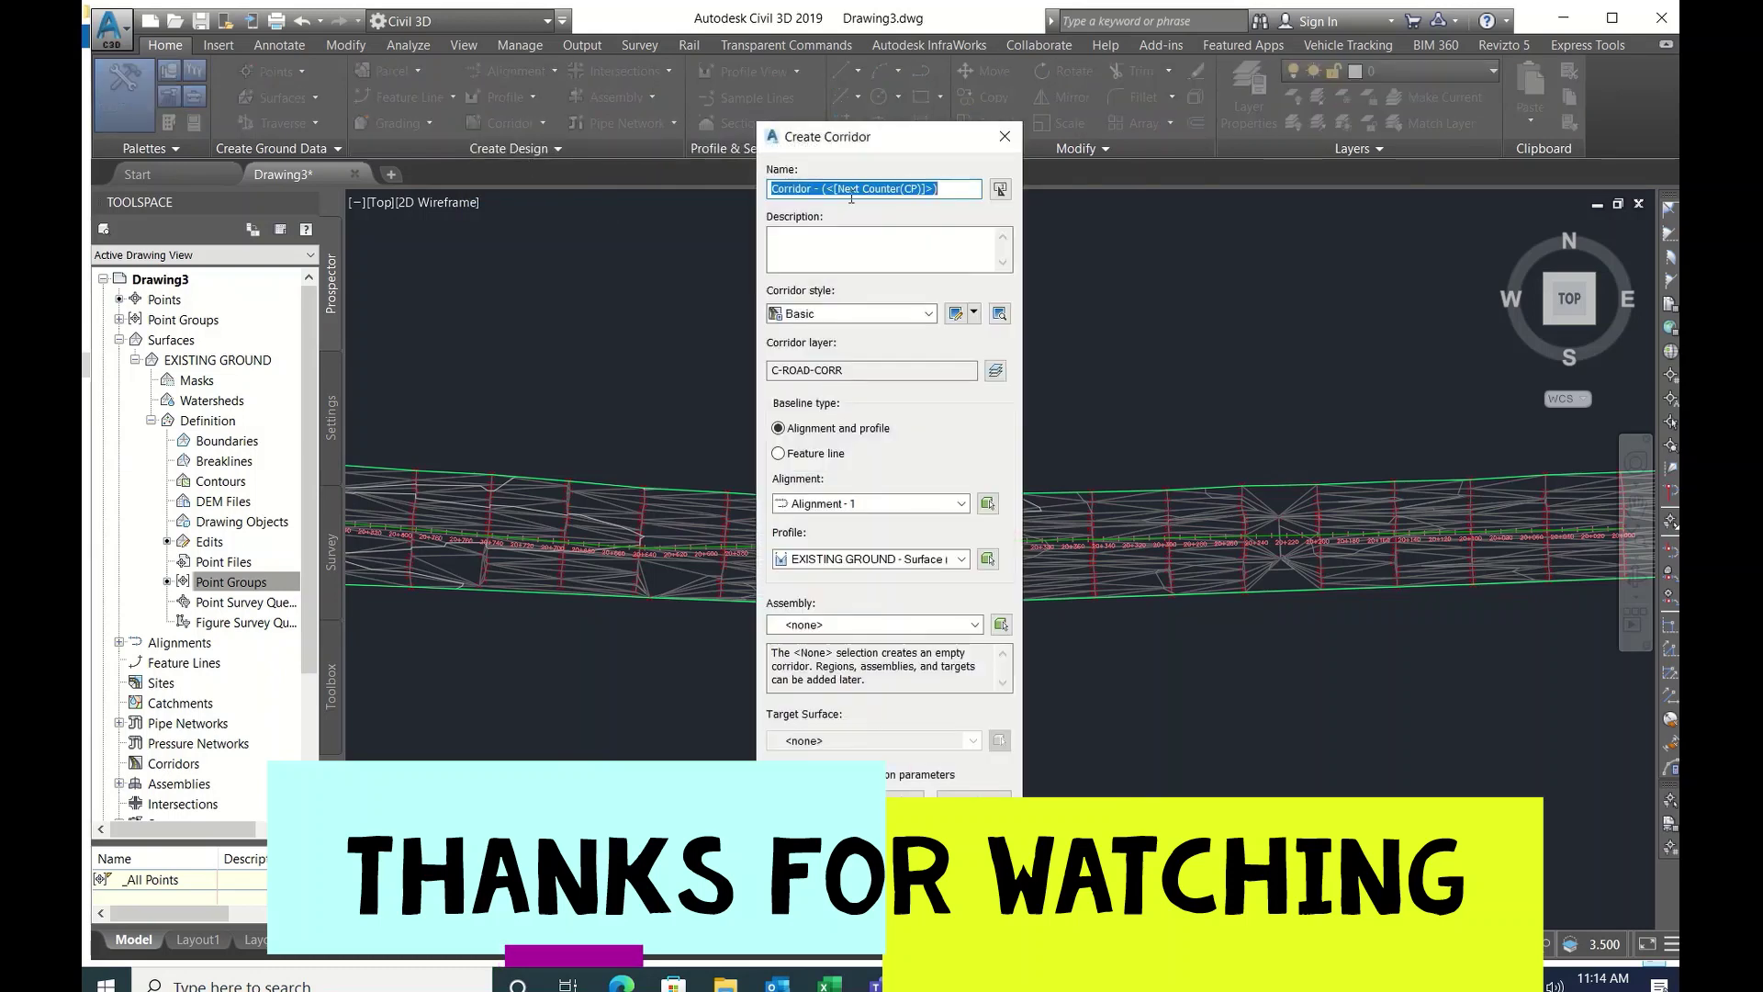
{"action": "left_click_drag", "start_coordinate": [930, 191], "coordinate": [823, 177]}
{"action": "type", "text": "1"}
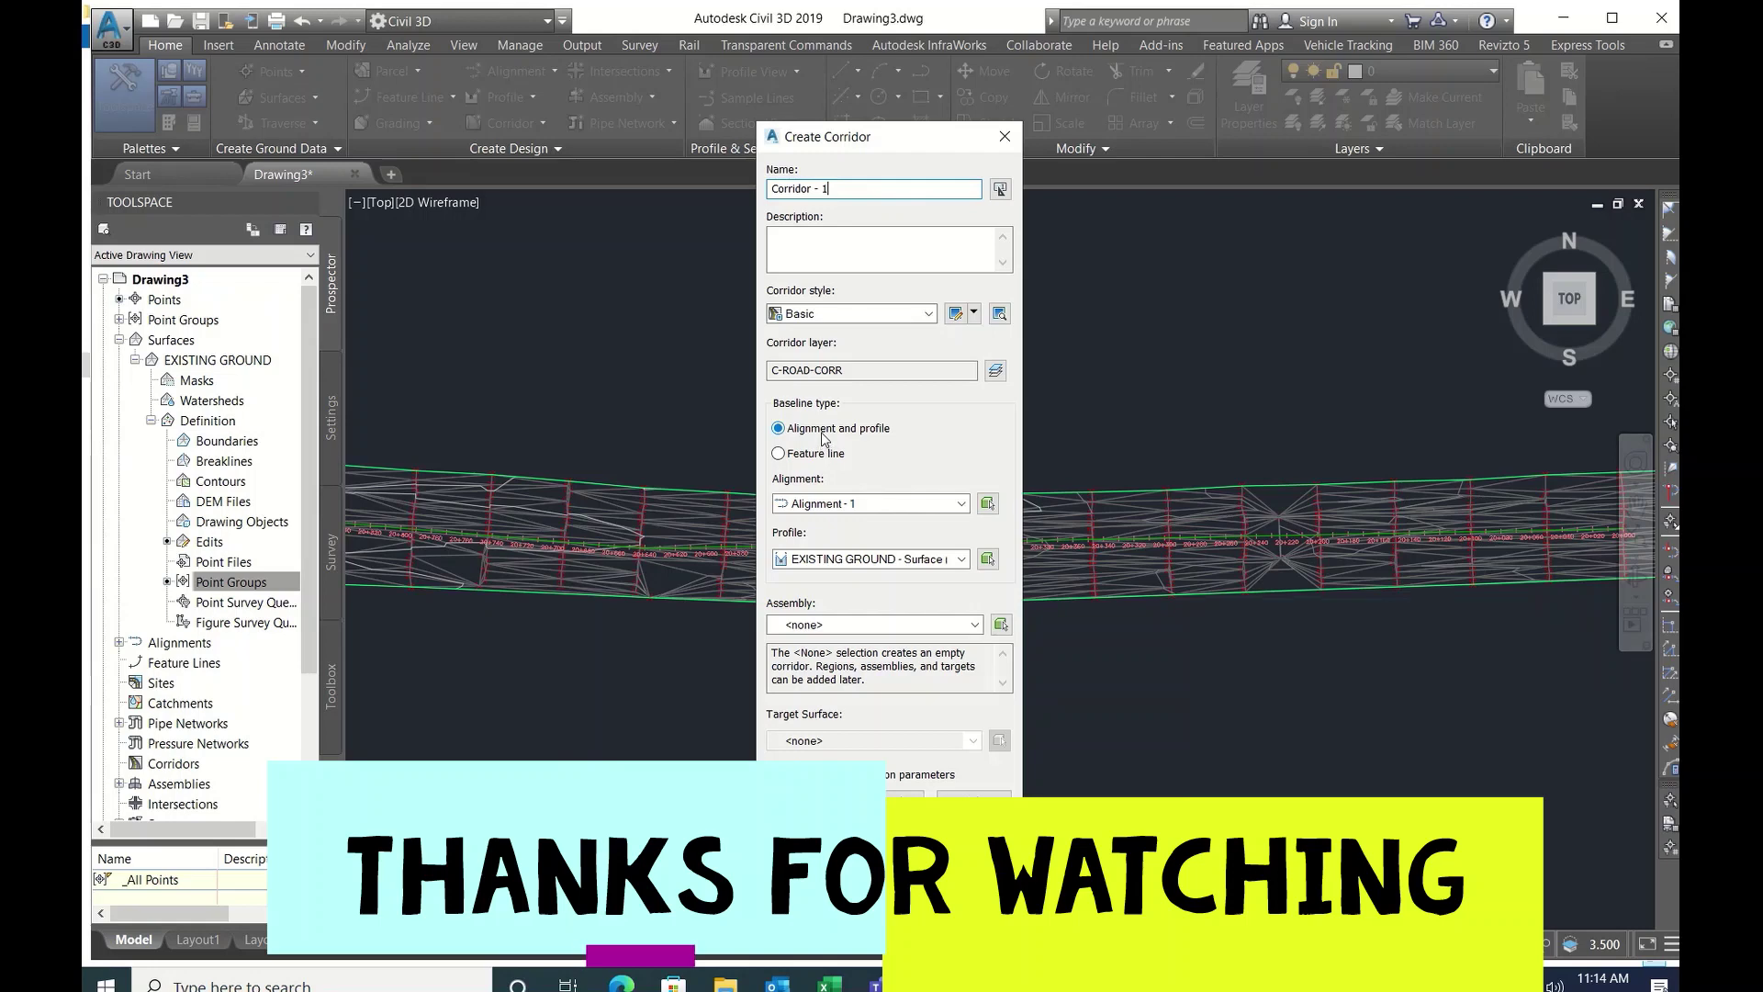
- Set the corridor baseline to Alignment - 1 with the profile PROFILE 1
{"action": "left_click", "coordinate": [960, 503]}
{"action": "left_click", "coordinate": [863, 521]}
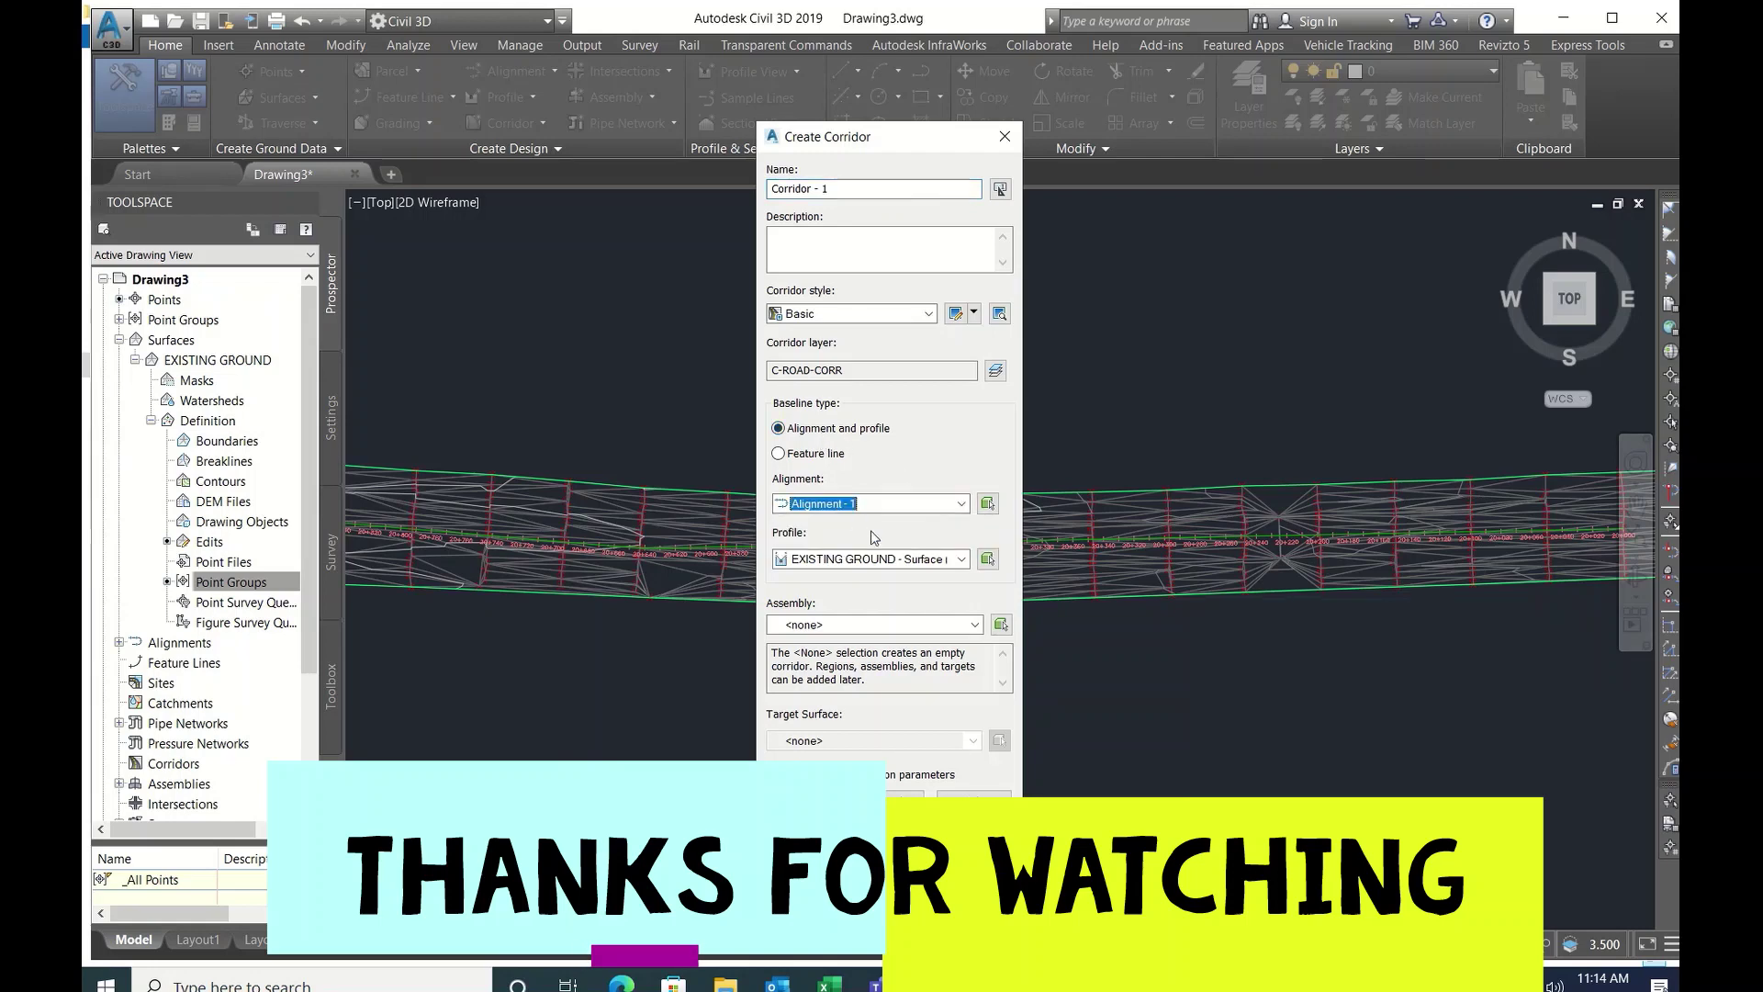
{"action": "left_click", "coordinate": [962, 560]}
{"action": "left_click", "coordinate": [863, 595]}
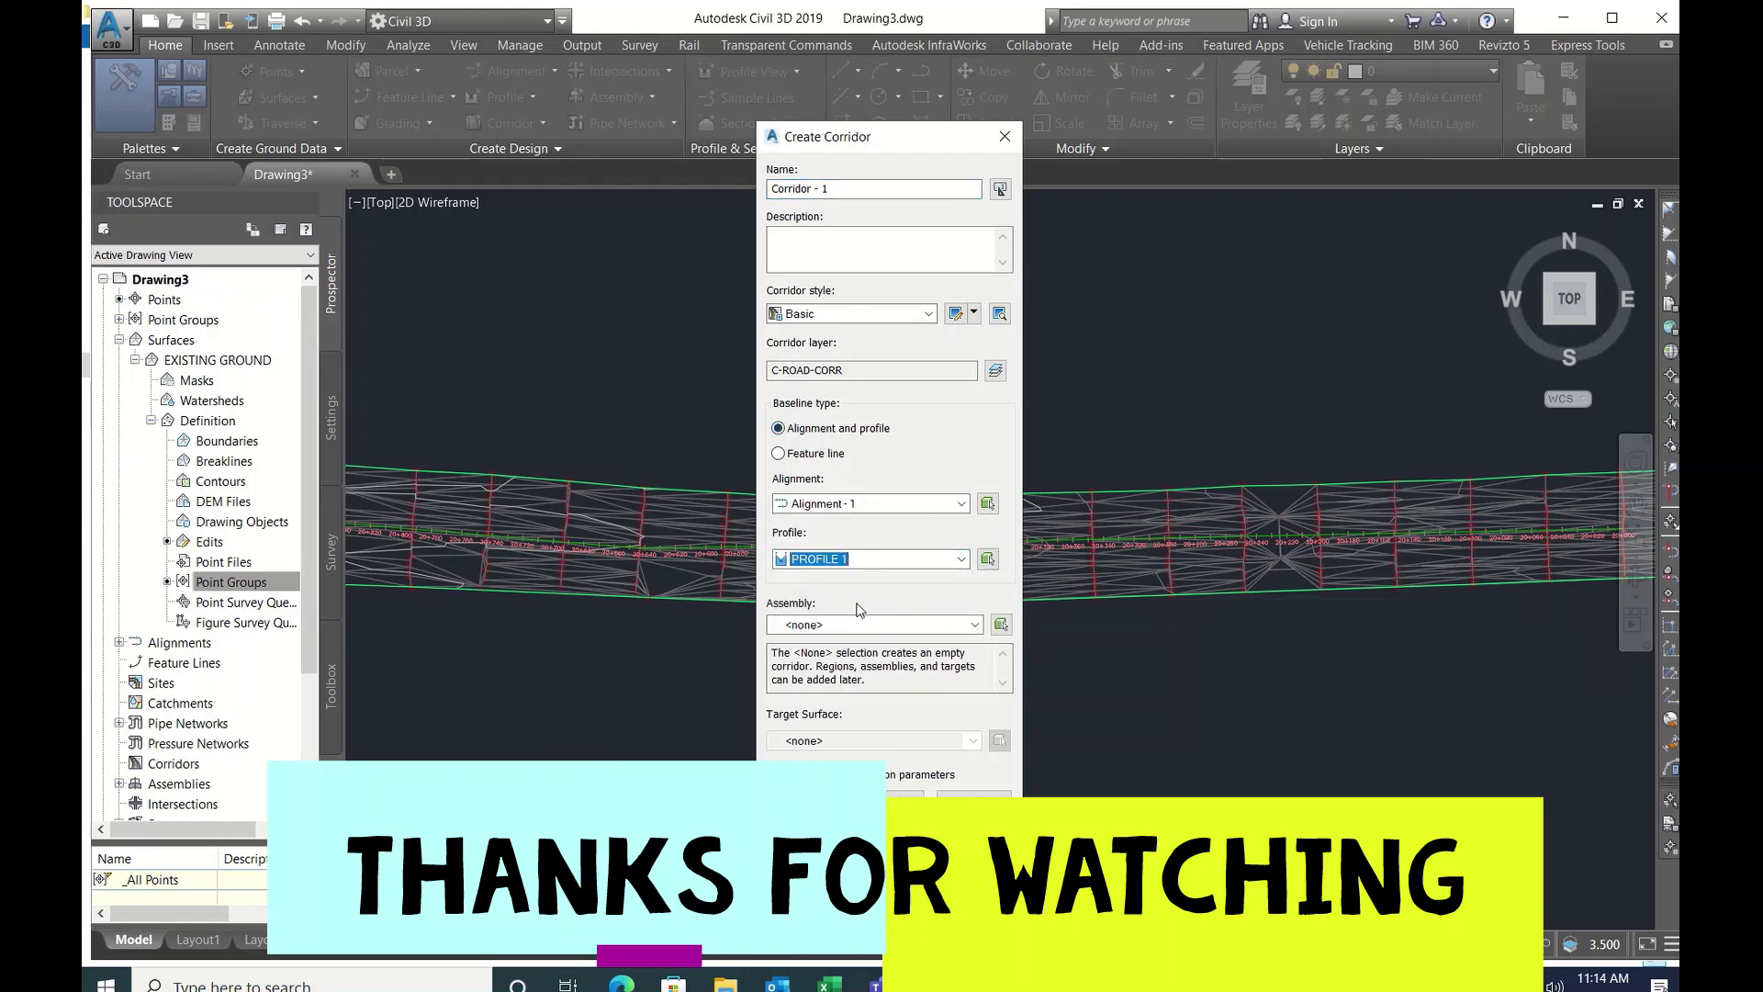
- Assign Assembly - 1 and the target surface EXISTING GROUND to the corridor and accept the settings
{"action": "left_click", "coordinate": [969, 626]}
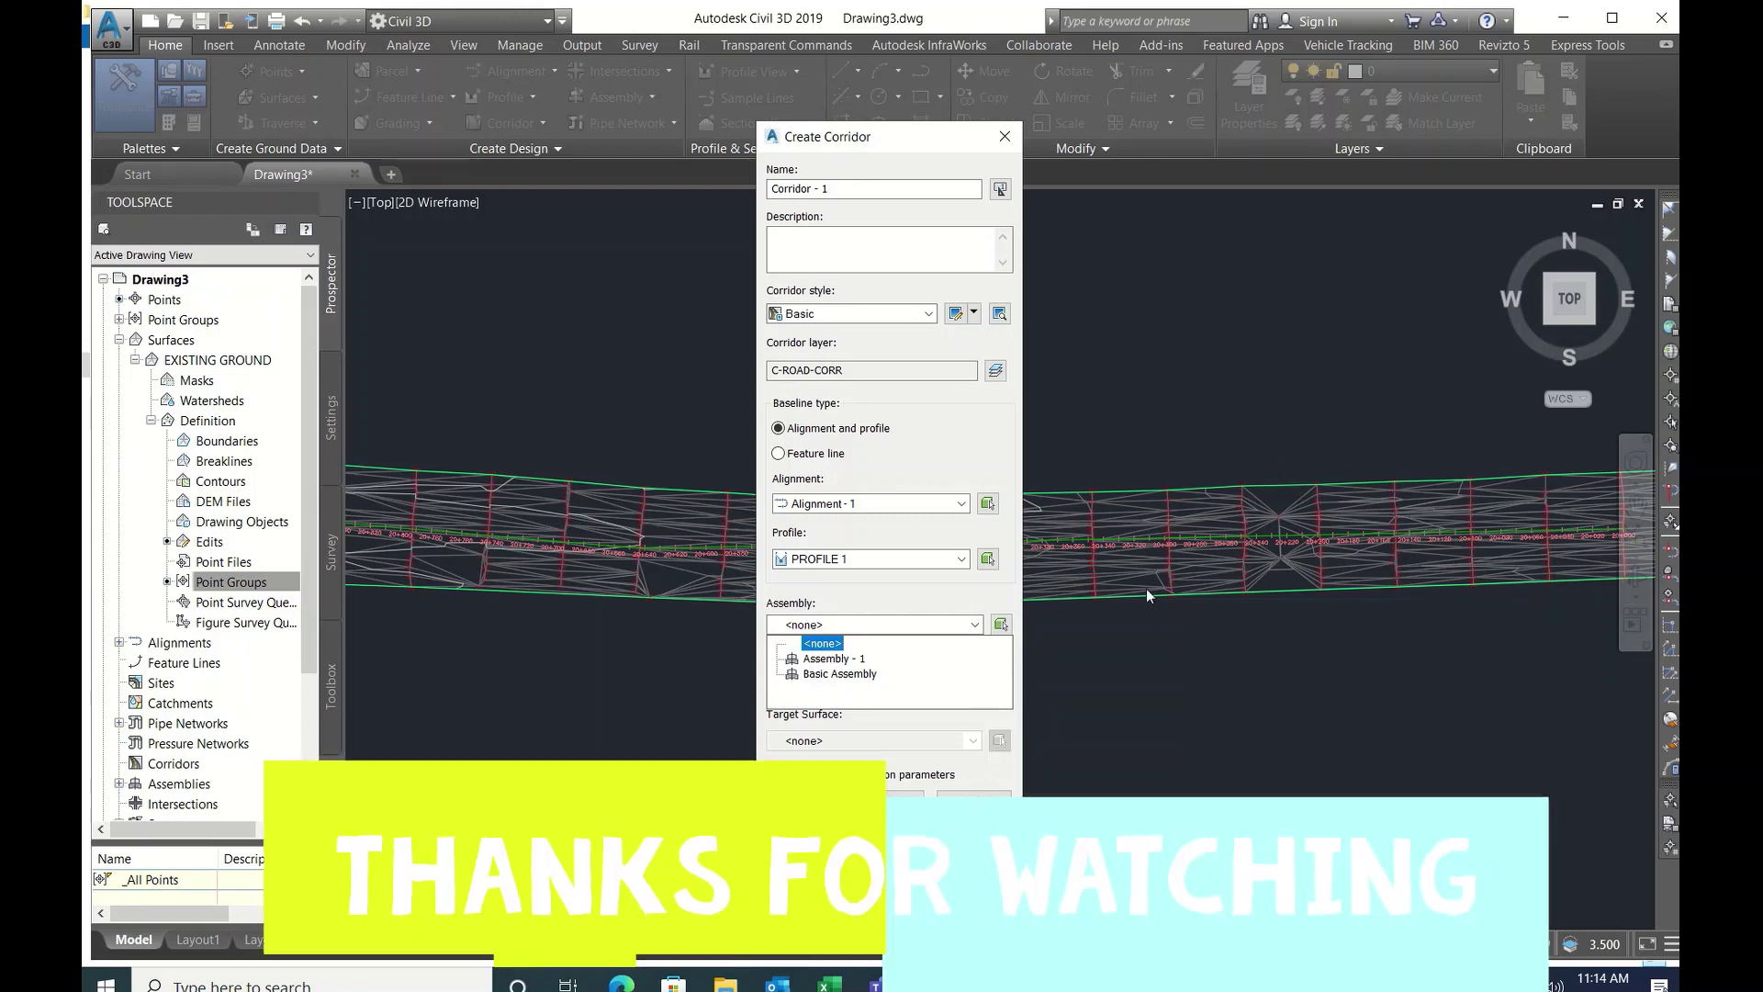
{"action": "left_click", "coordinate": [829, 660]}
{"action": "left_click", "coordinate": [971, 741]}
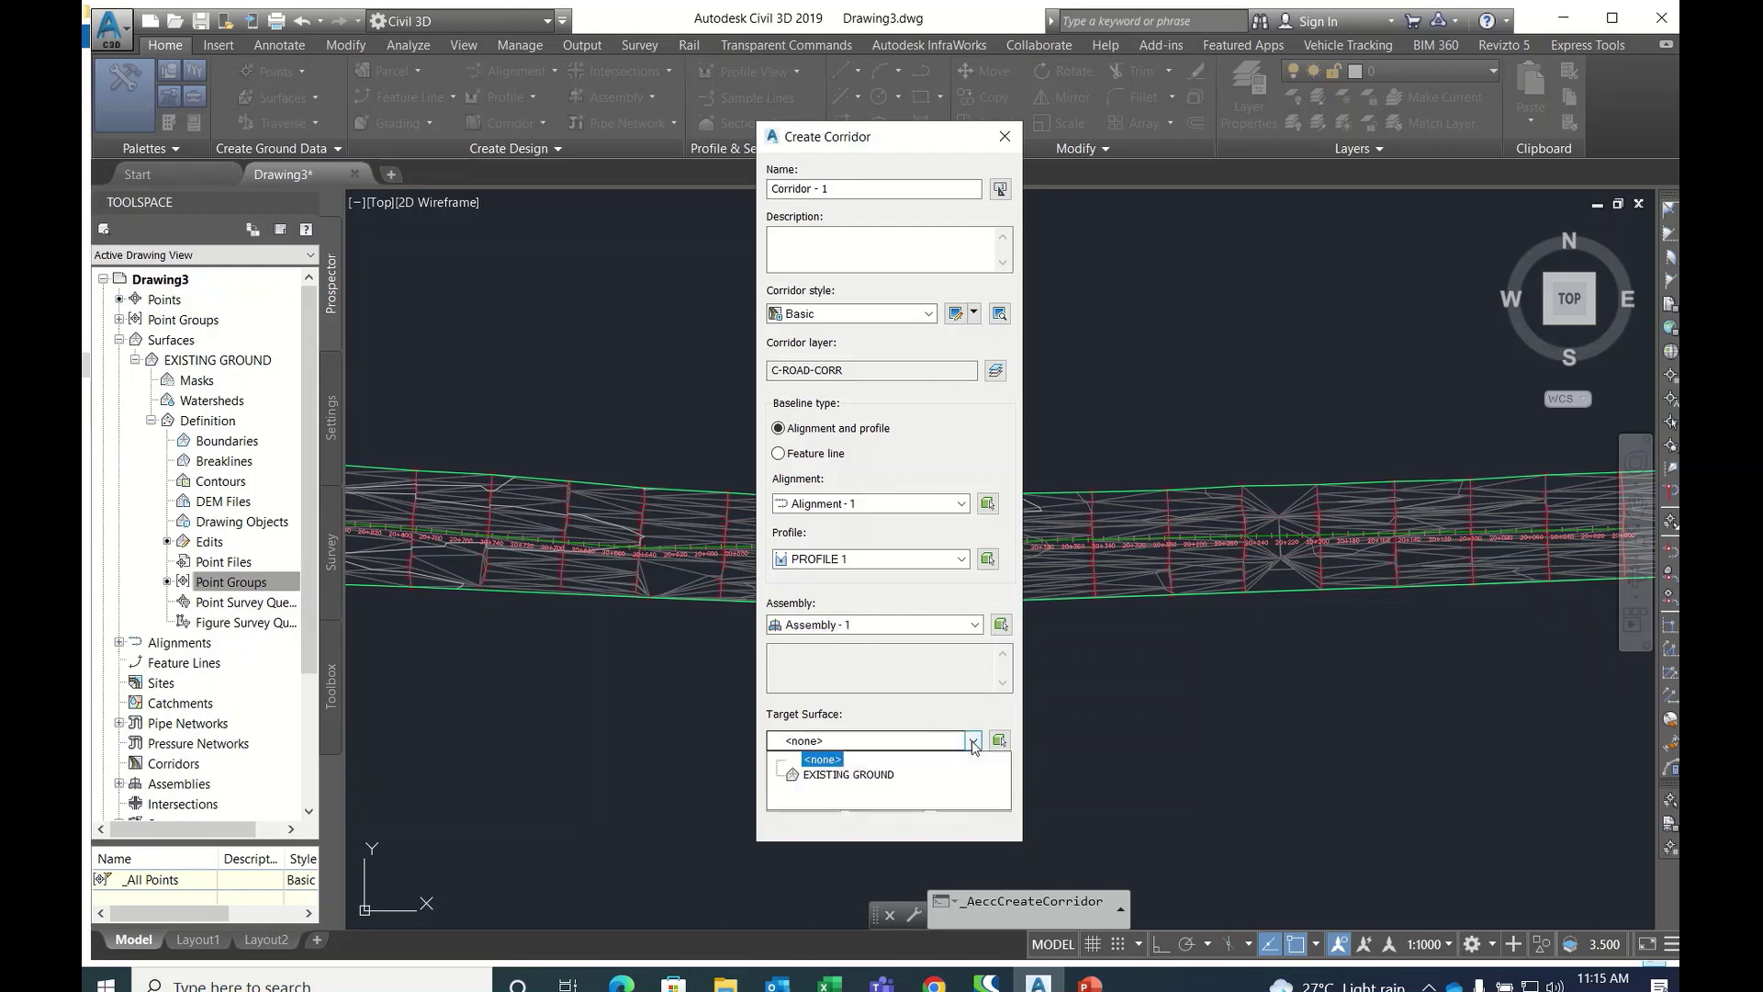
{"action": "left_click", "coordinate": [854, 776]}
{"action": "left_click", "coordinate": [803, 803]}
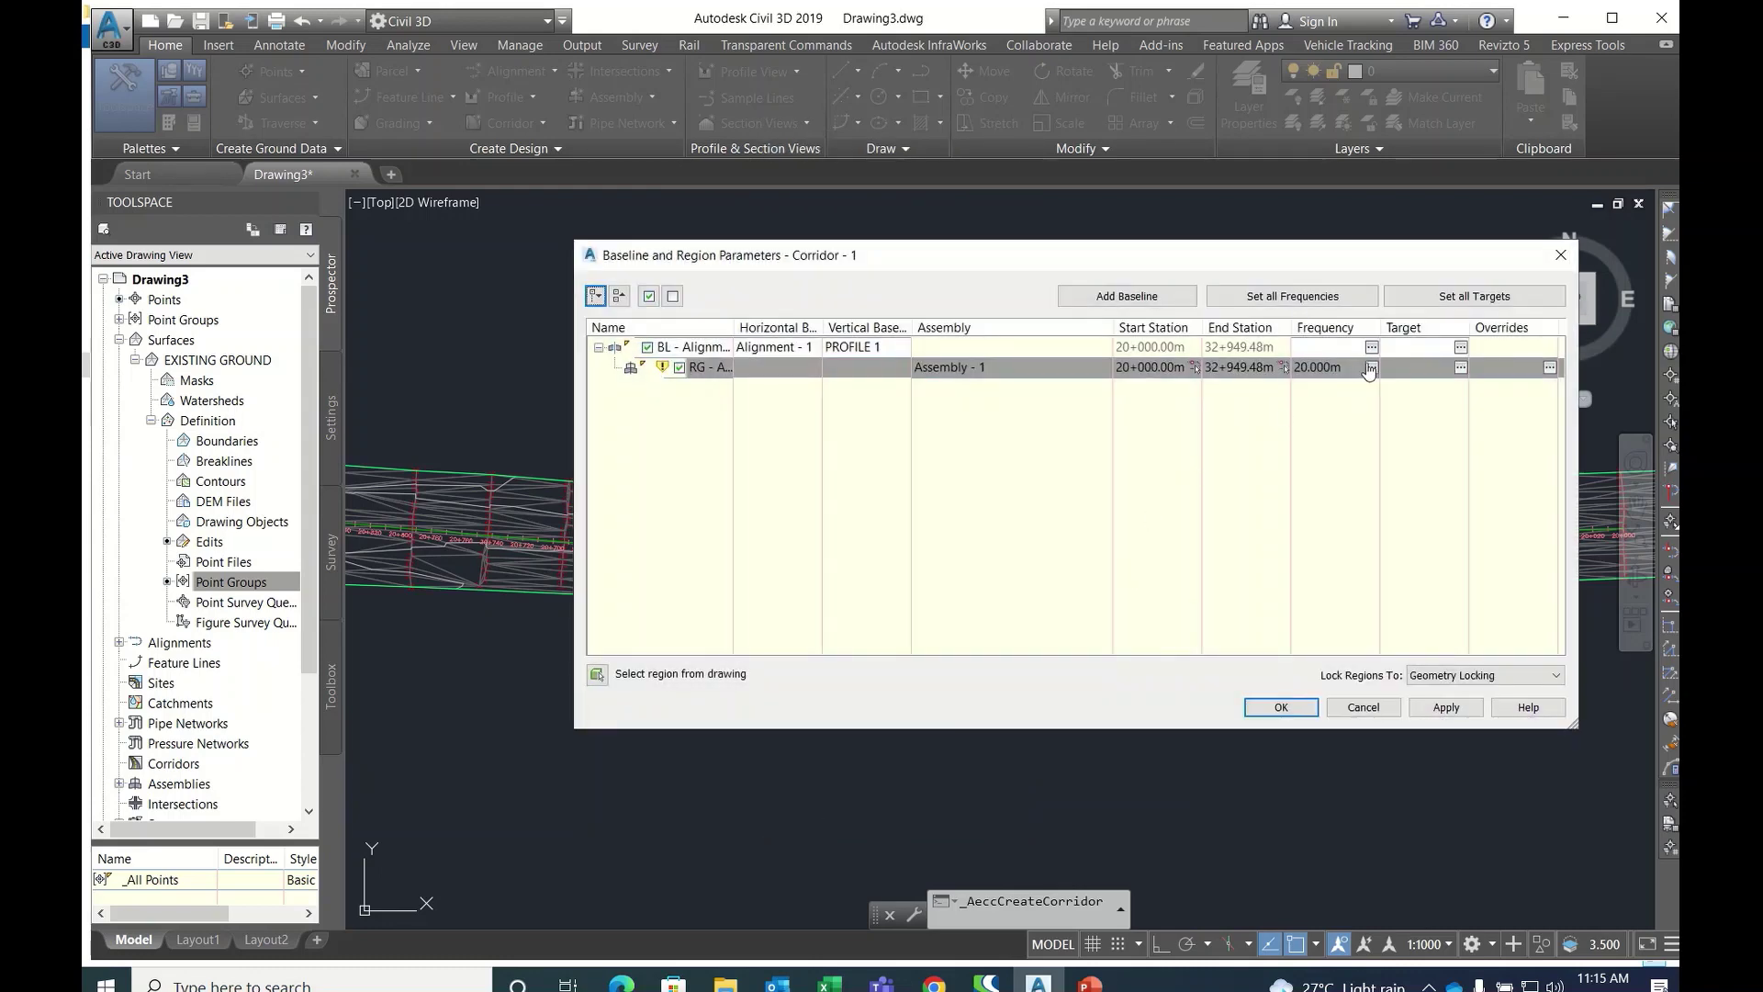
- Pick station 25+055.48 along the baseline as the end station of the corridor region
{"action": "left_click", "coordinate": [1285, 367]}
{"action": "scroll", "coordinate": [1212, 390], "scroll_direction": "down", "scroll_amount": 3}
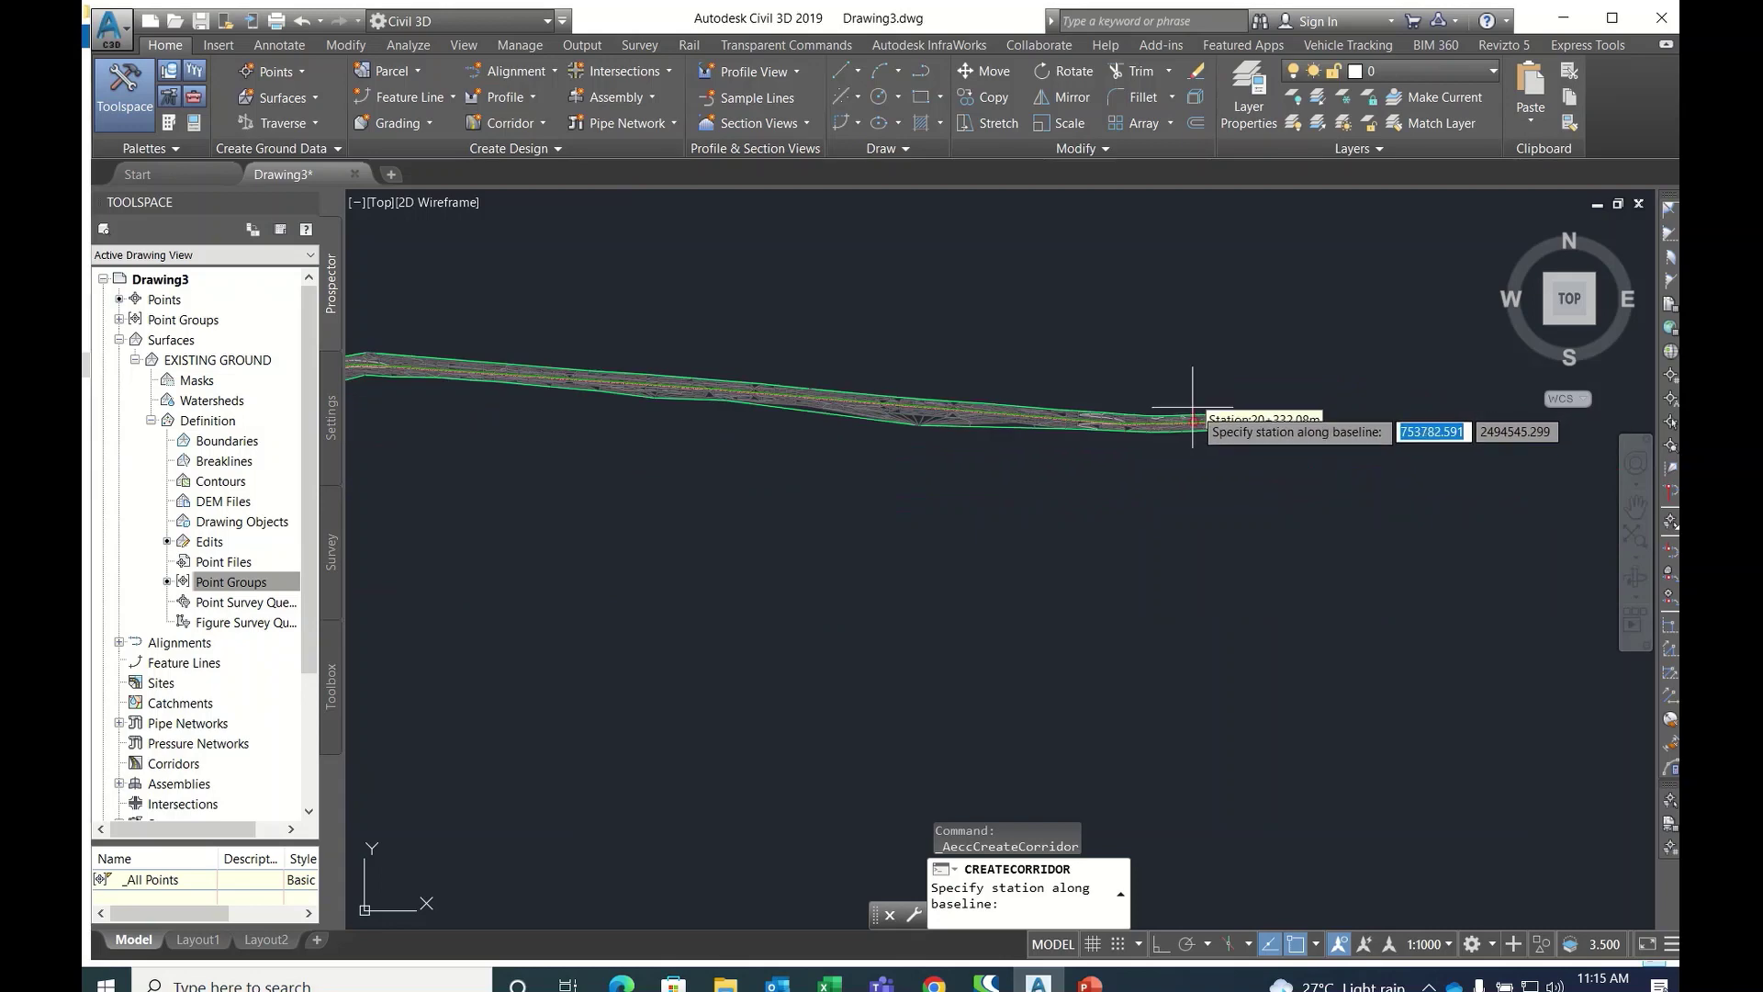
{"action": "scroll", "coordinate": [1193, 423], "scroll_direction": "down", "scroll_amount": 2}
{"action": "scroll", "coordinate": [661, 469], "scroll_direction": "down", "scroll_amount": 2}
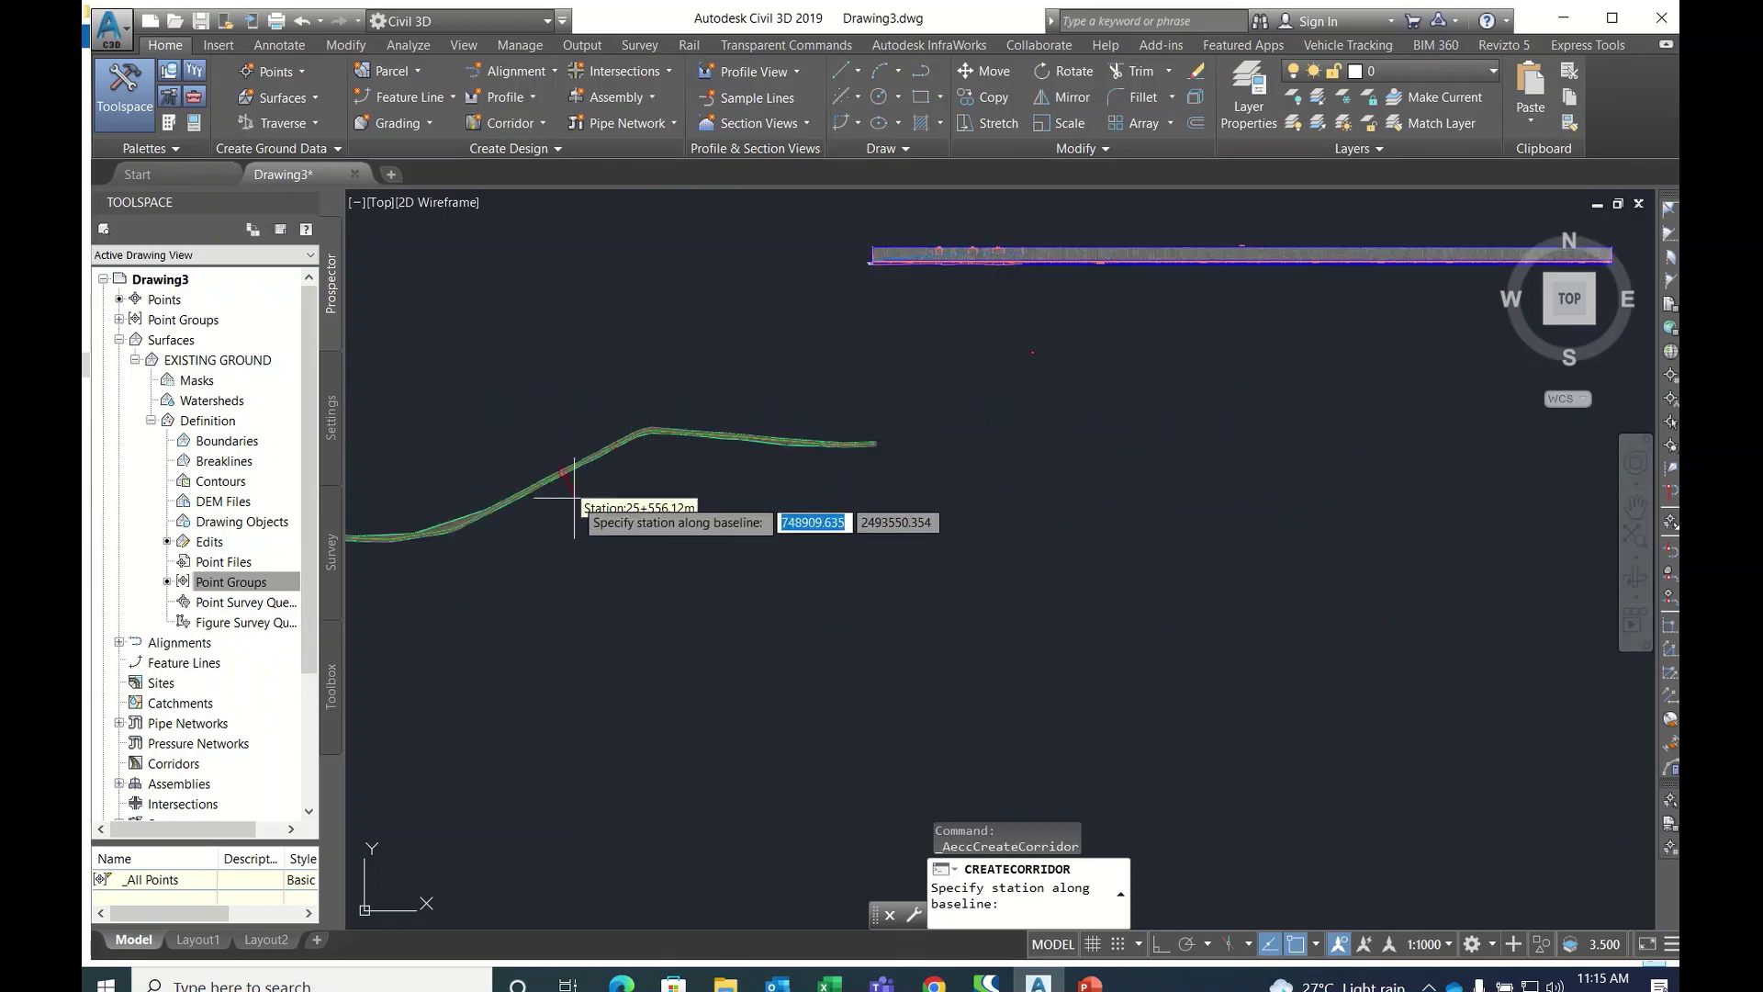
{"action": "scroll", "coordinate": [574, 500], "scroll_direction": "up", "scroll_amount": 4}
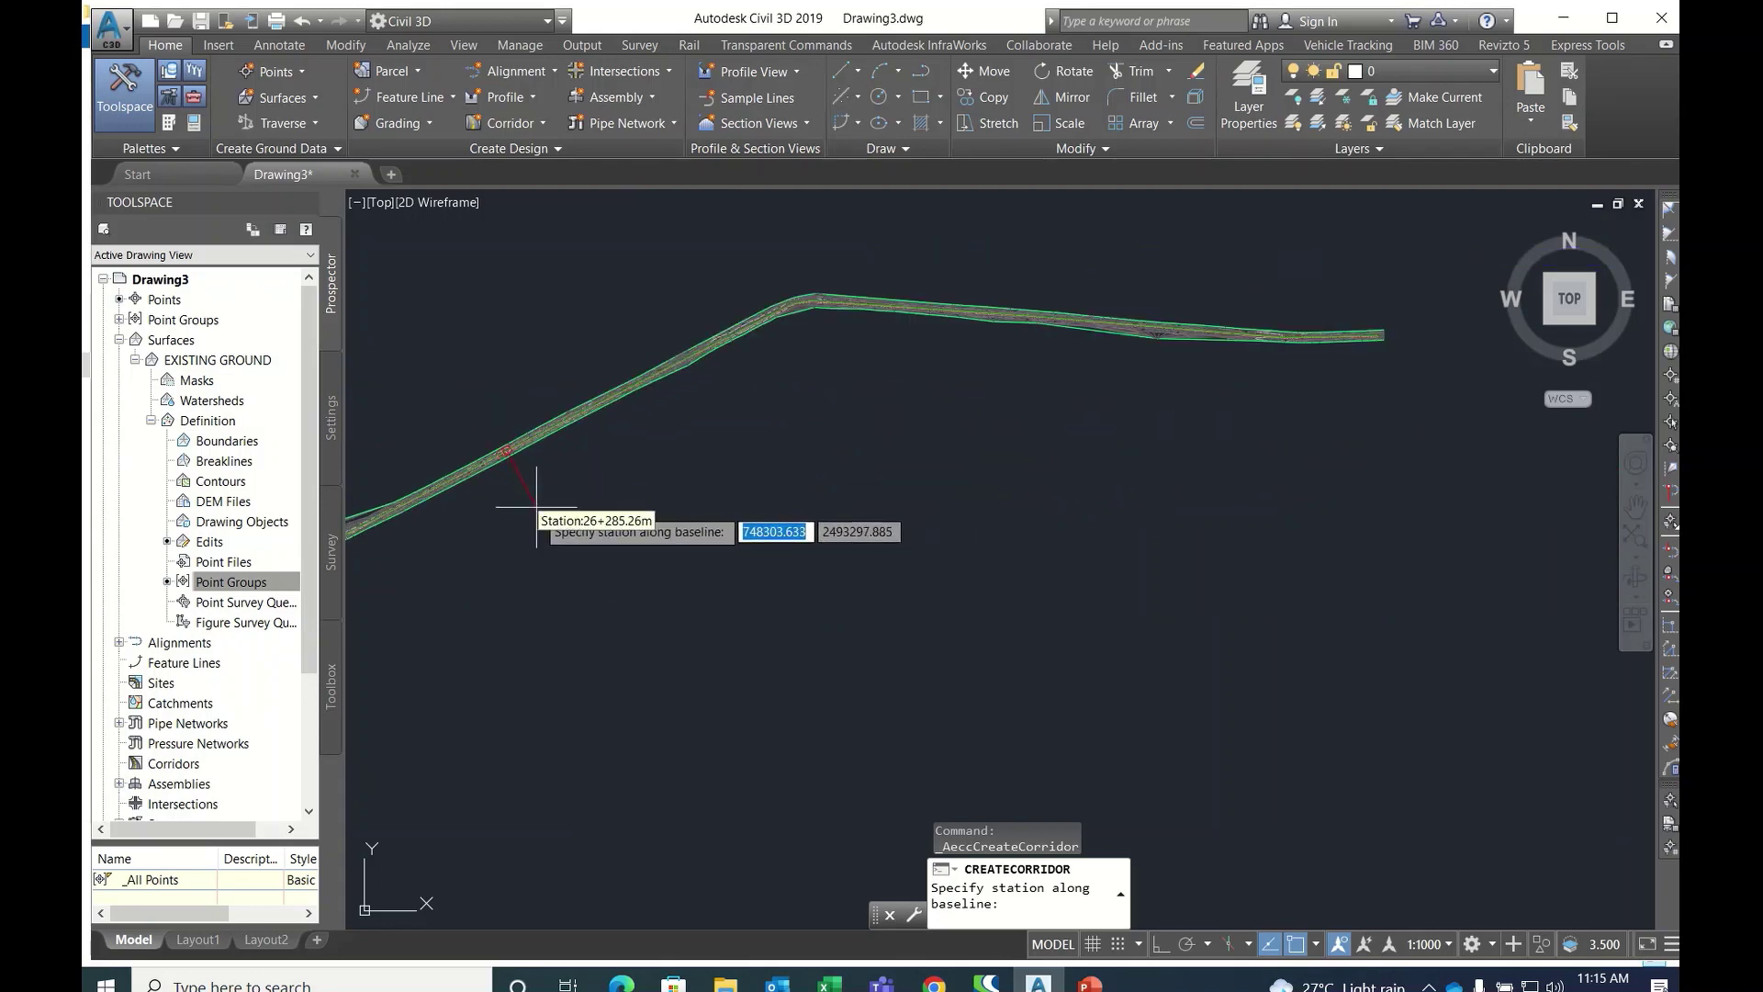
{"action": "left_click", "coordinate": [698, 432]}
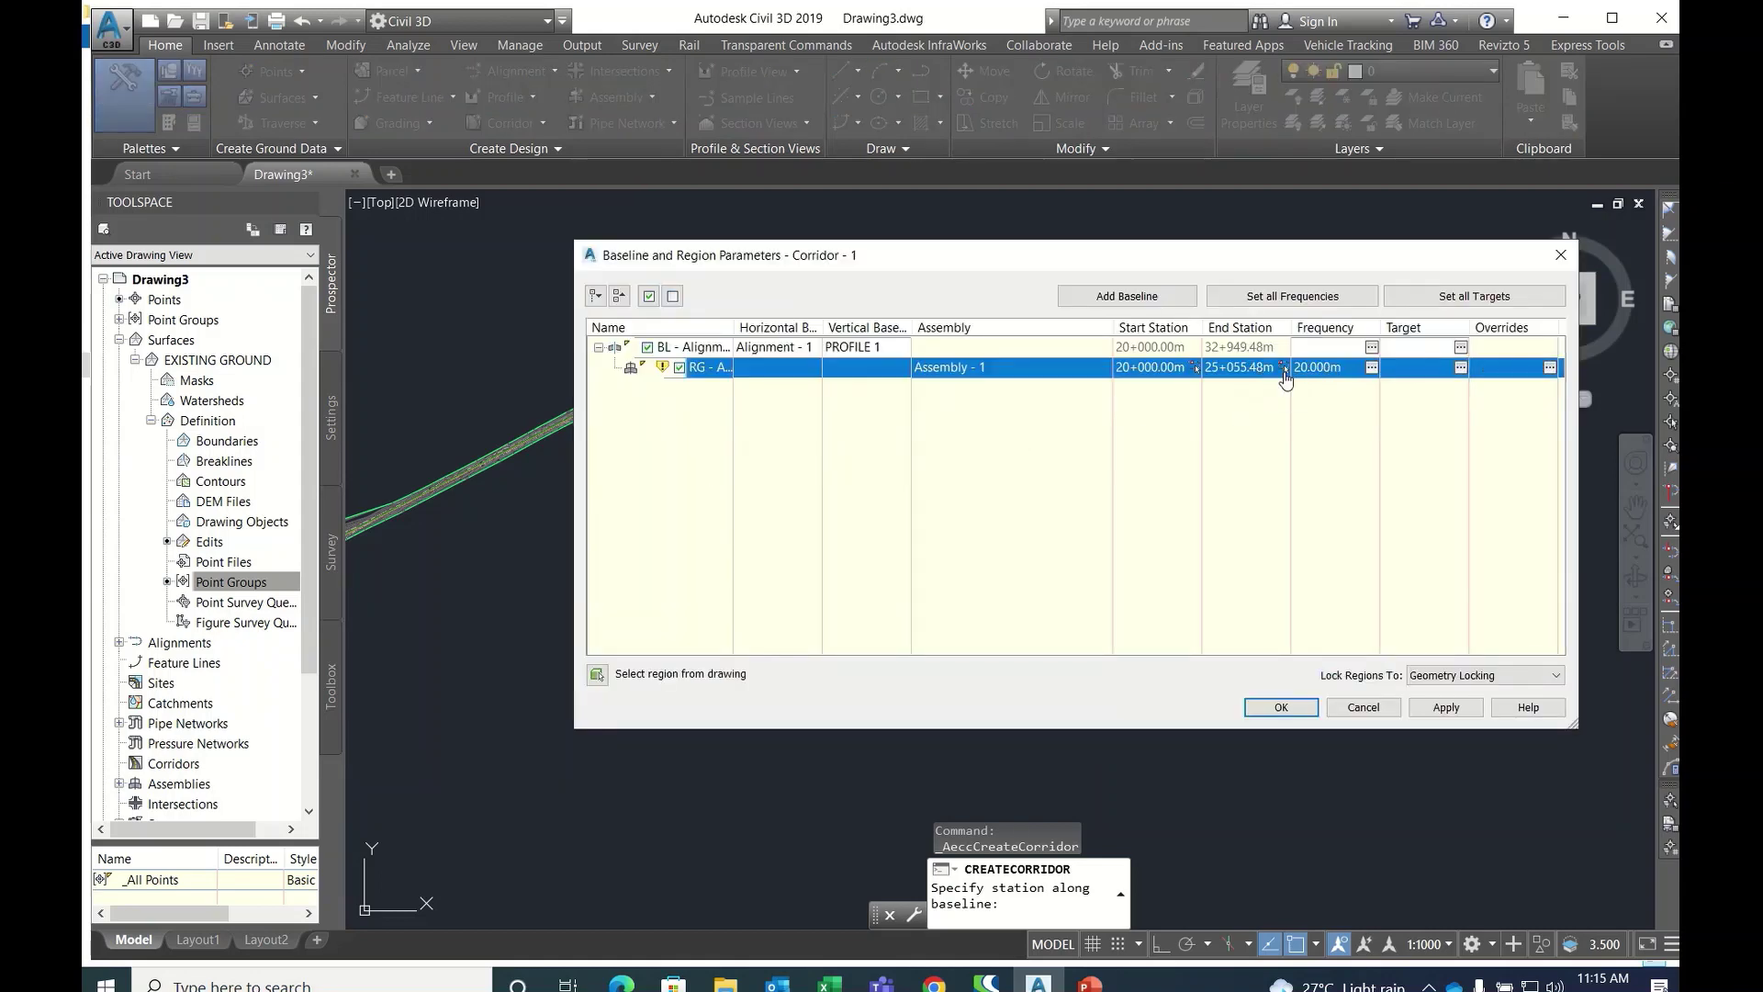
- Set the corridor region's end station to 23+324.72 by picking it along the baseline in the drawing
{"action": "left_click", "coordinate": [1284, 369]}
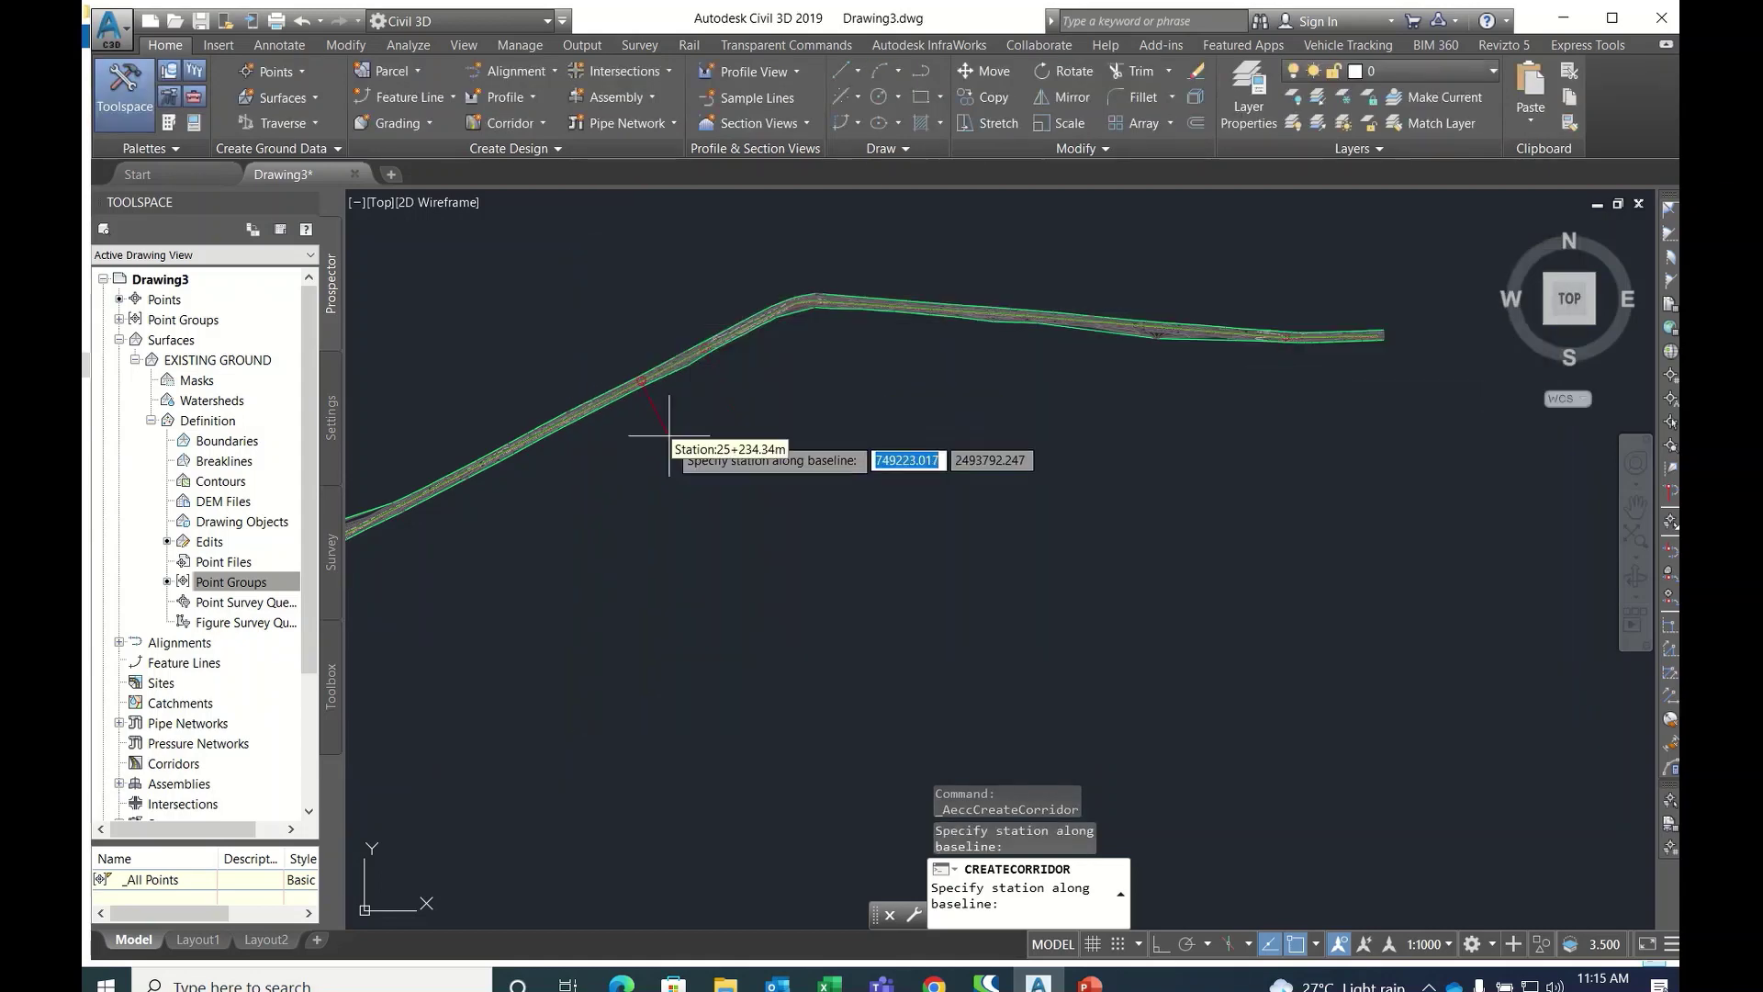
{"action": "left_click", "coordinate": [897, 377]}
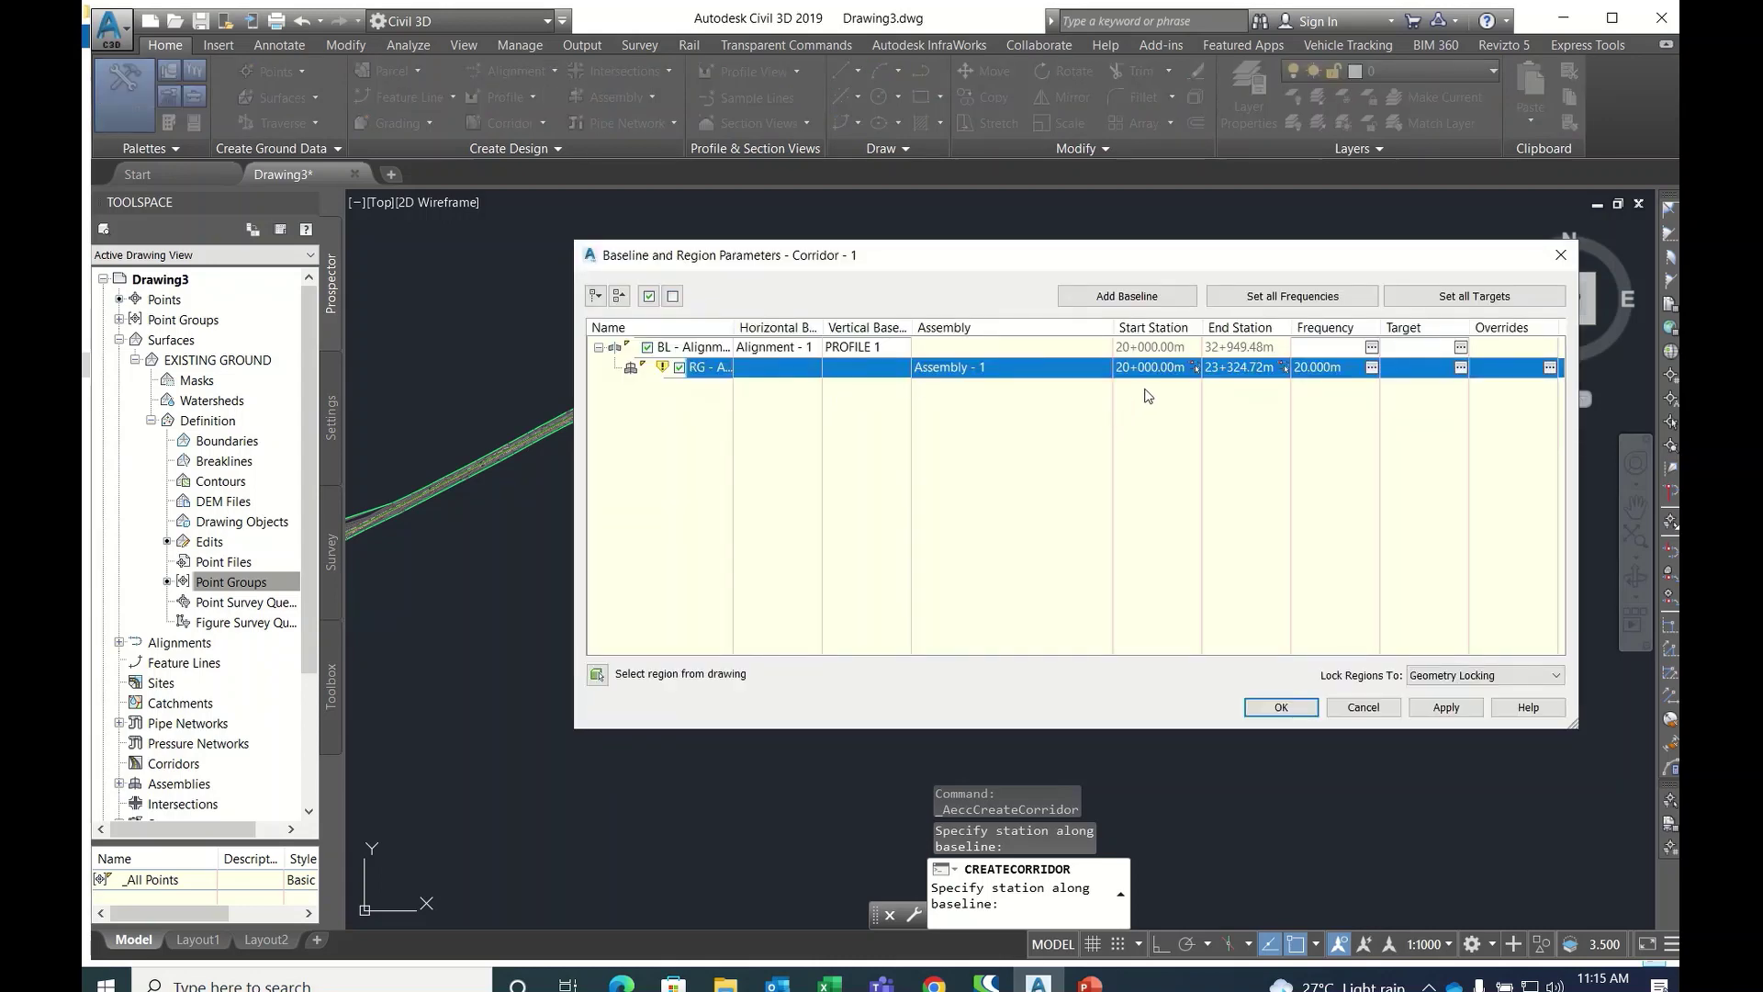
- Set the region's assembly frequency to 10 m along tangents, curves, spirals and vertical curves
{"action": "left_click", "coordinate": [1371, 368]}
{"action": "left_click", "coordinate": [971, 273]}
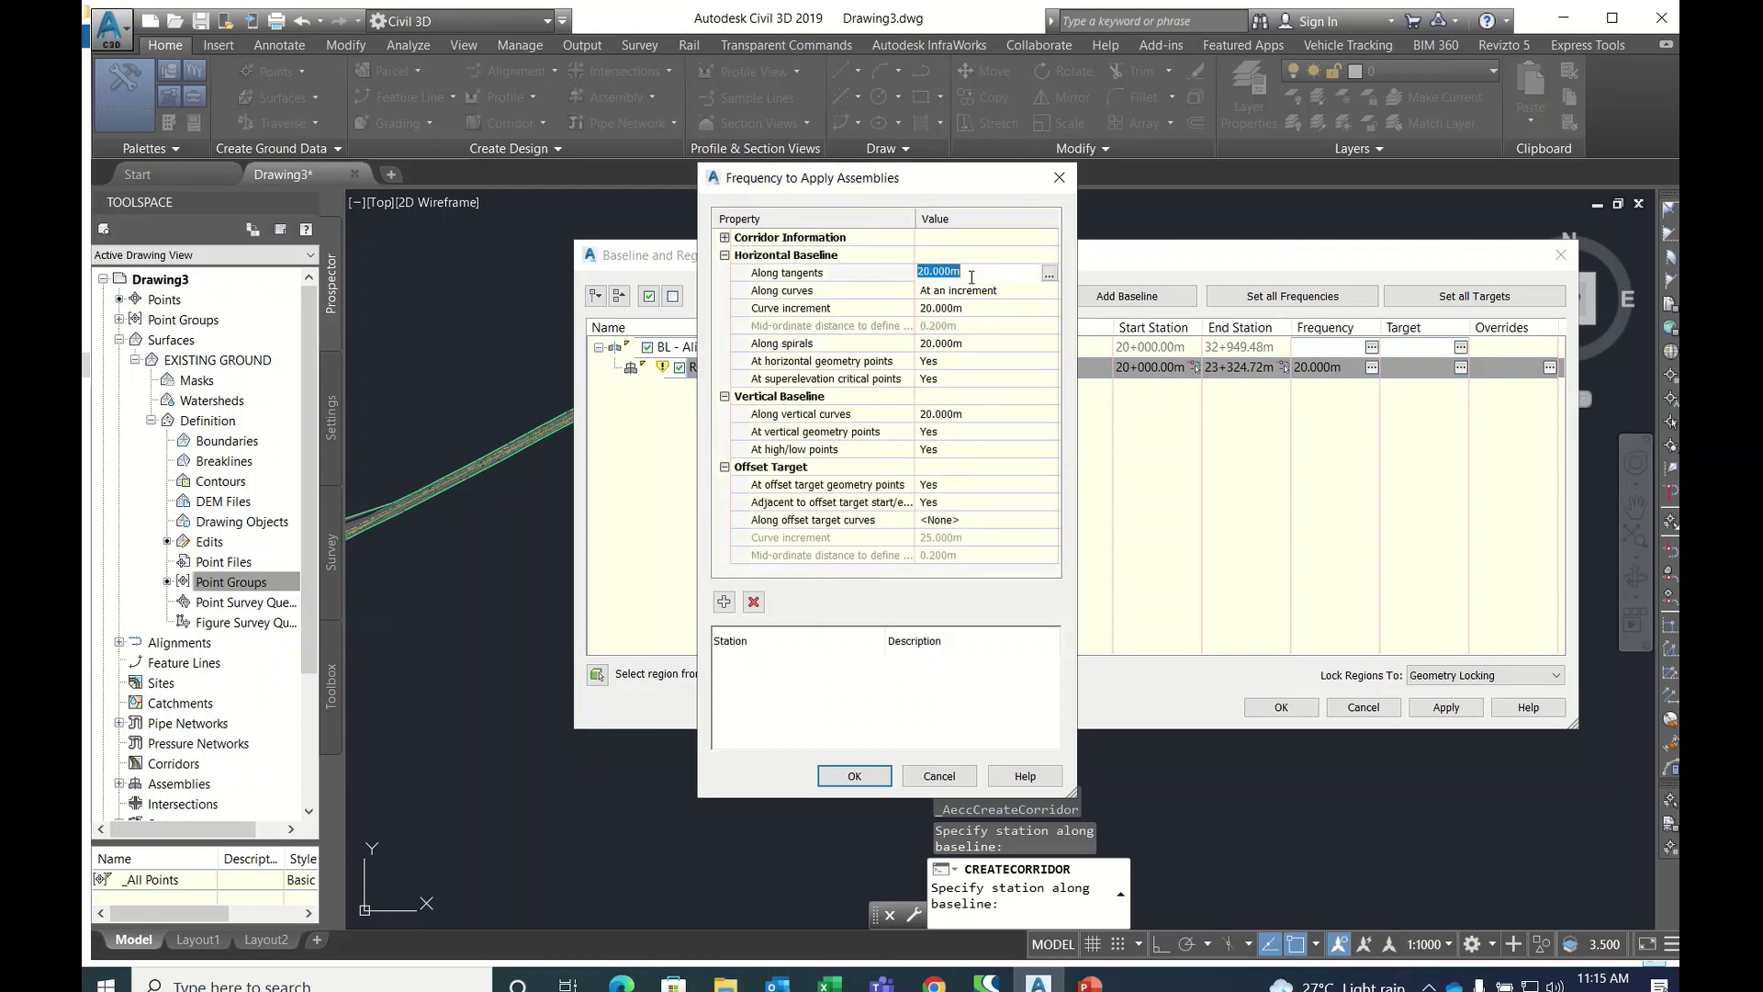
{"action": "type", "text": "10"}
{"action": "left_click", "coordinate": [965, 307]}
{"action": "type", "text": "10"}
{"action": "left_click", "coordinate": [961, 341]}
{"action": "type", "text": "10"}
{"action": "key", "text": "Return"}
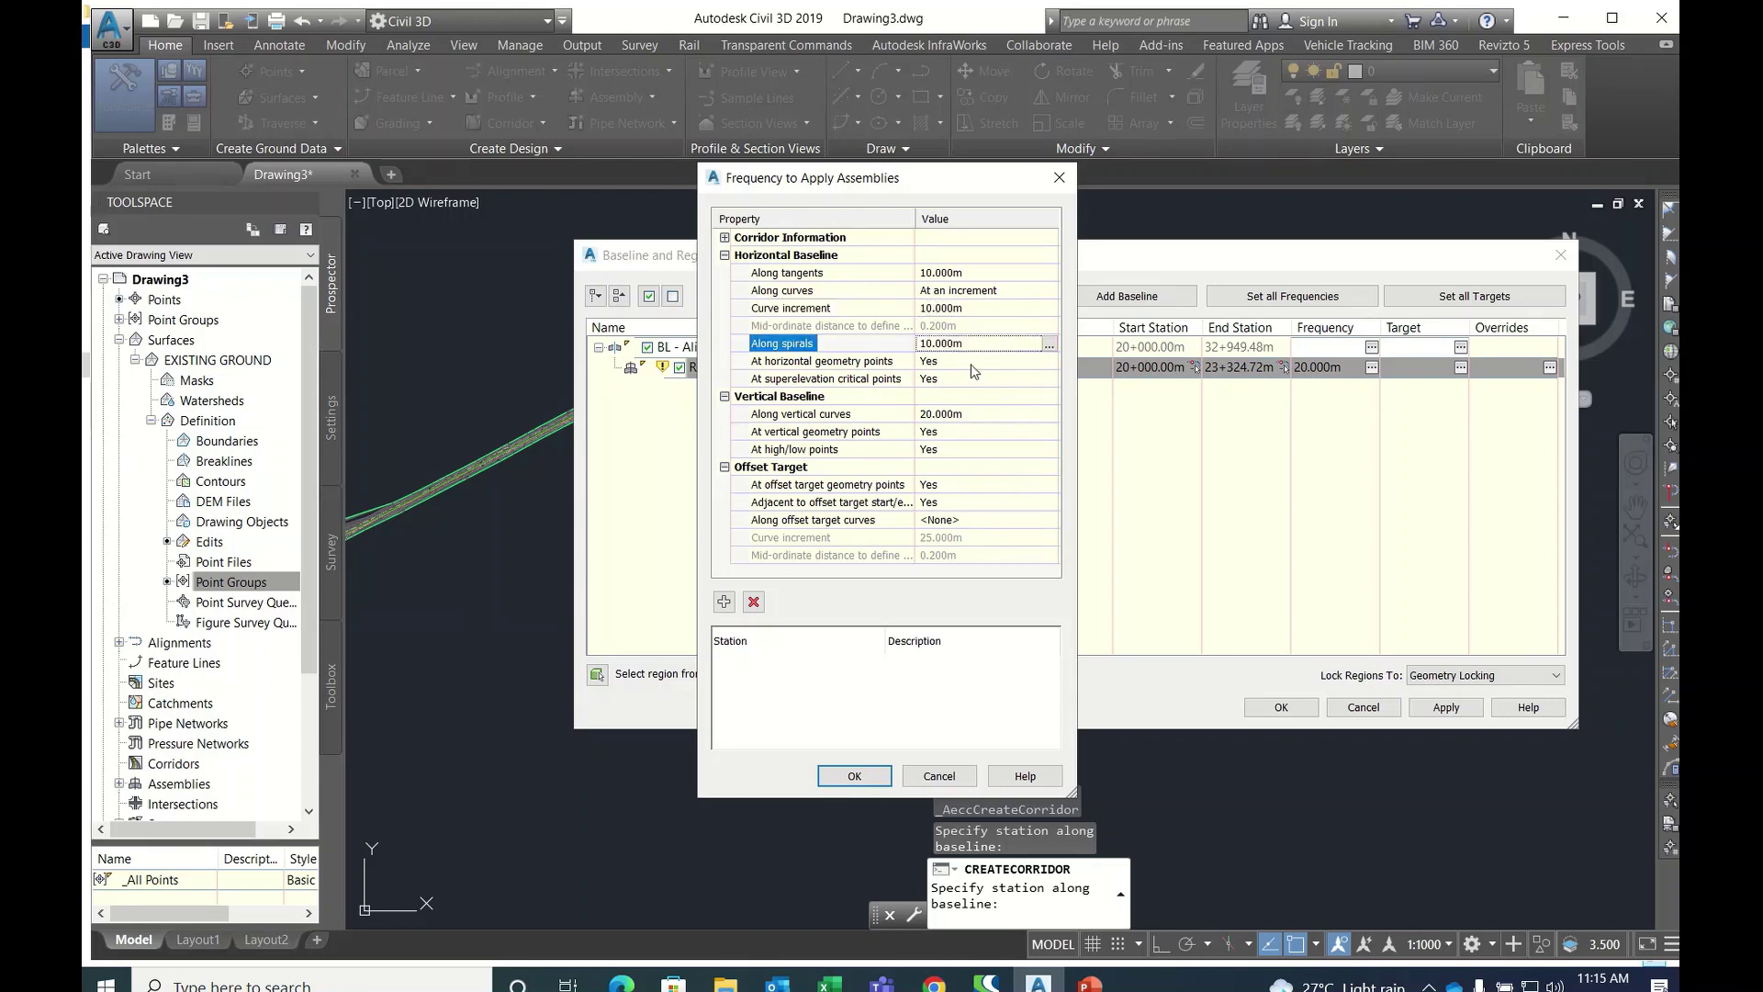
{"action": "left_click", "coordinate": [950, 414]}
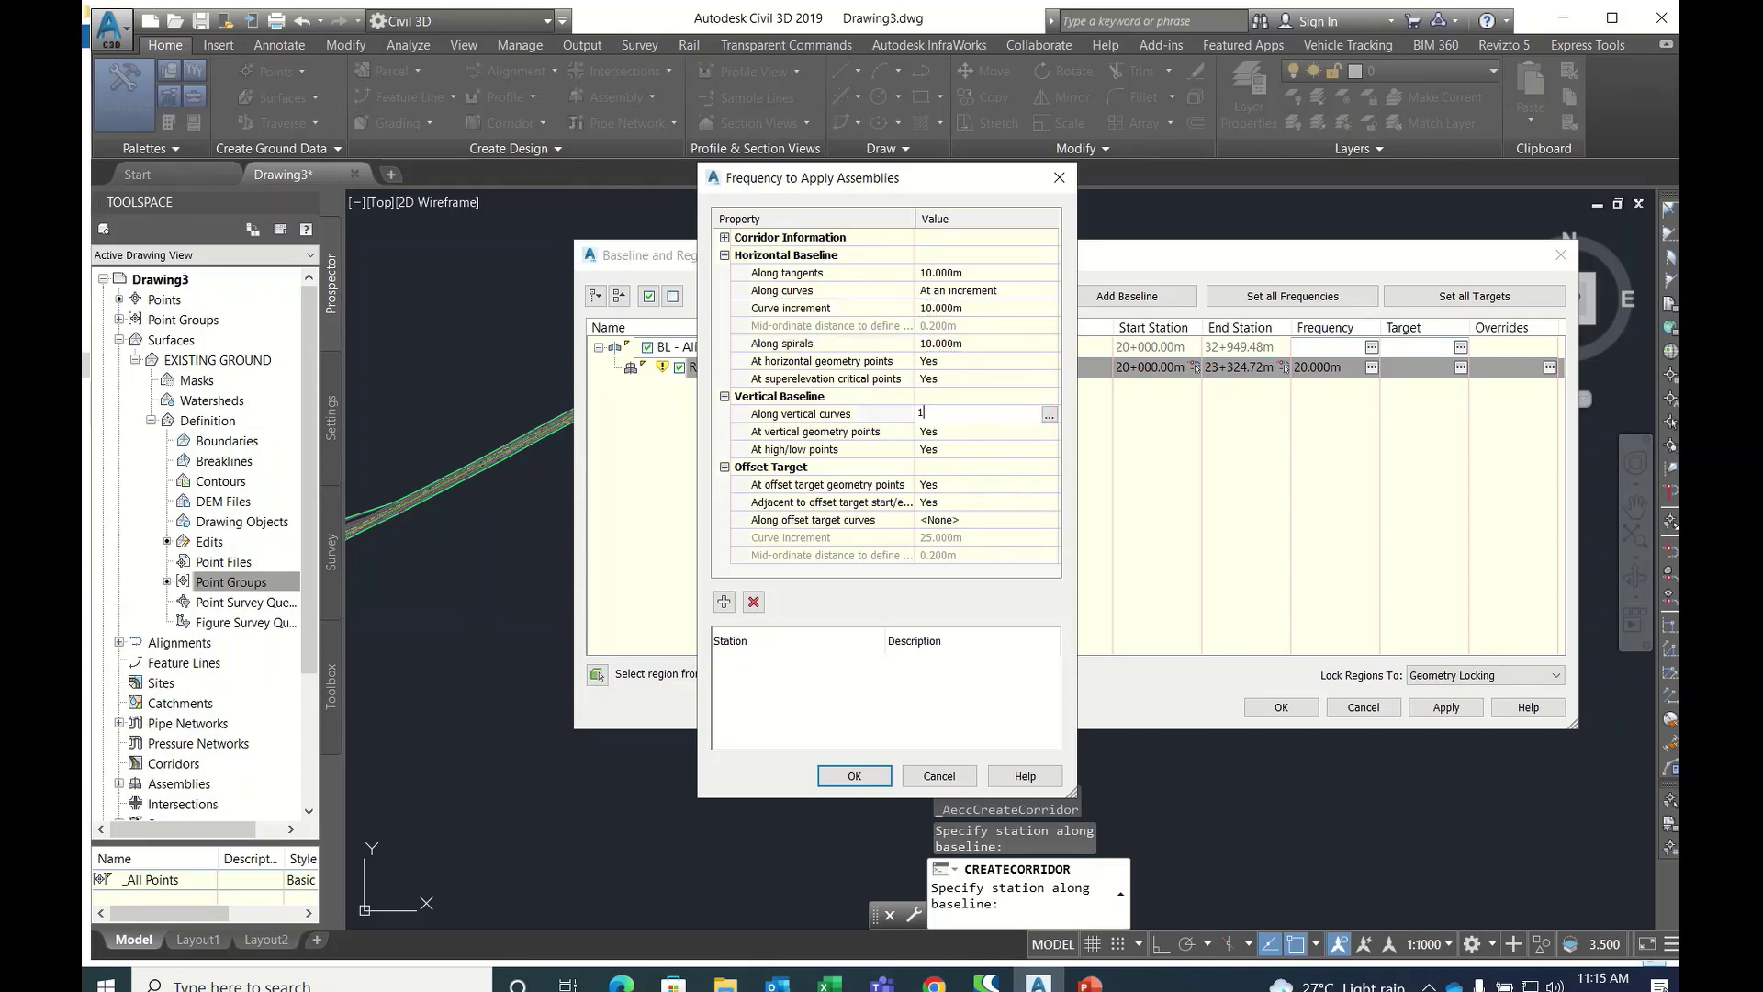
{"action": "key", "text": "Return"}
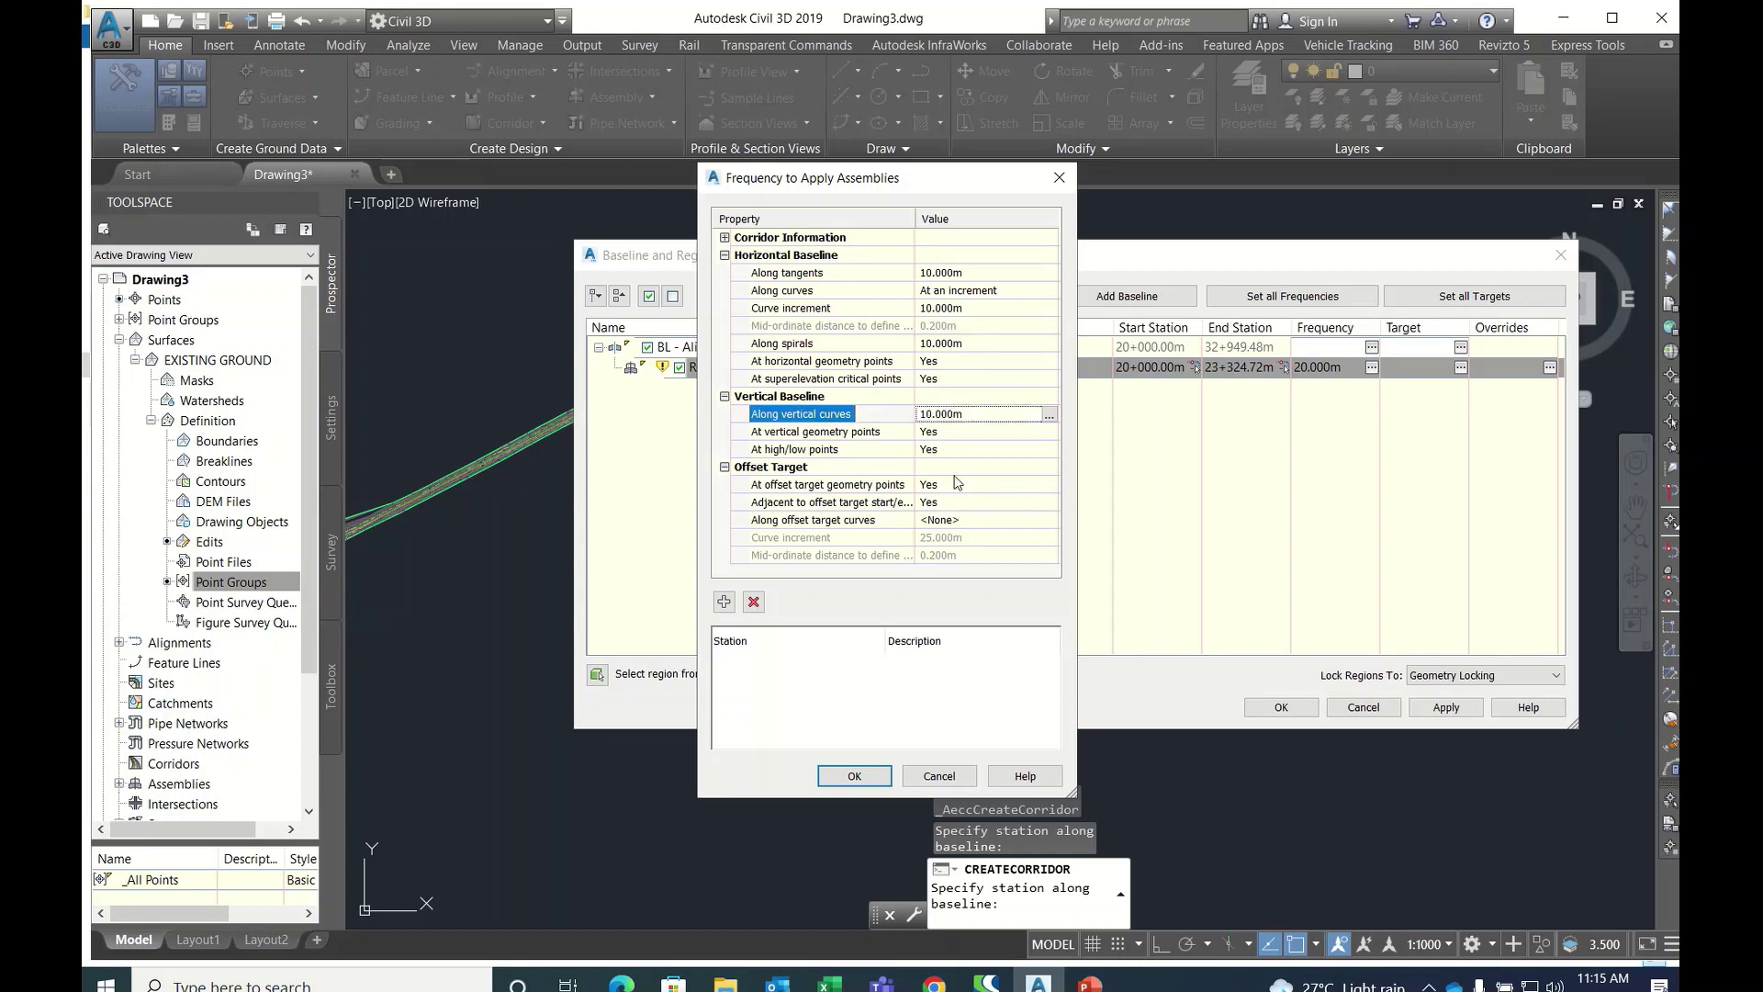
{"action": "left_click", "coordinate": [855, 782]}
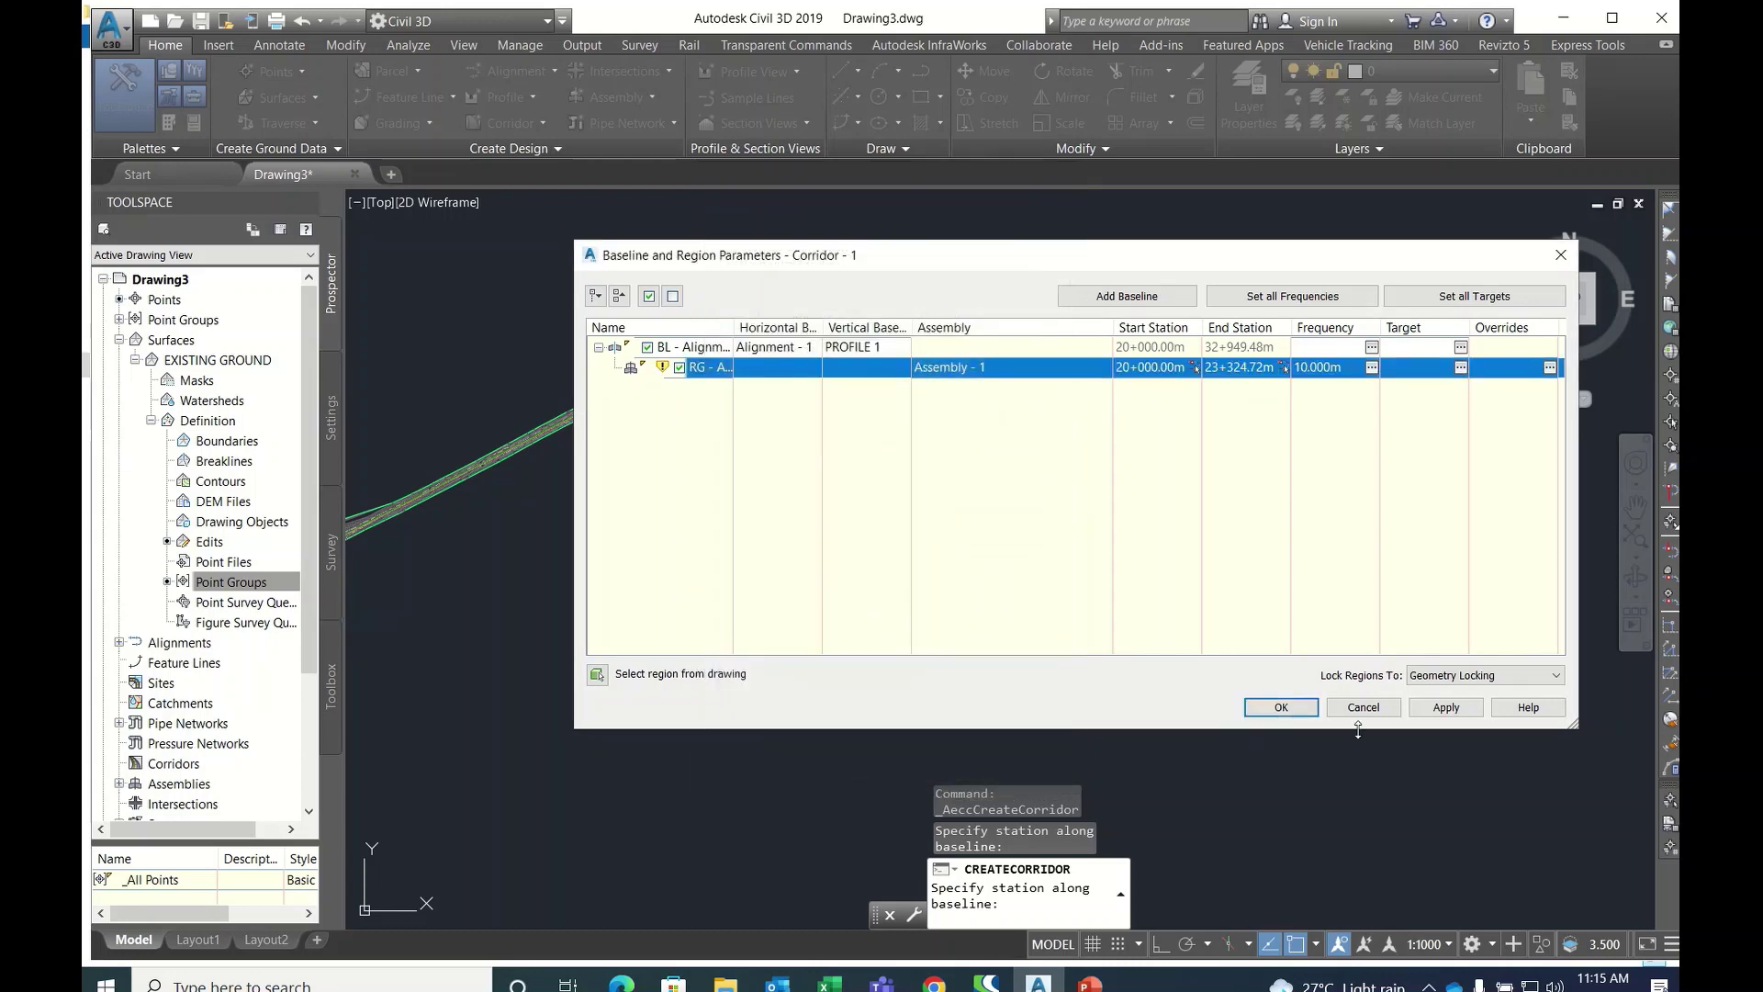
- Apply the baseline and region parameters, rebuild the corridor and accept the settings
{"action": "left_click", "coordinate": [1437, 713]}
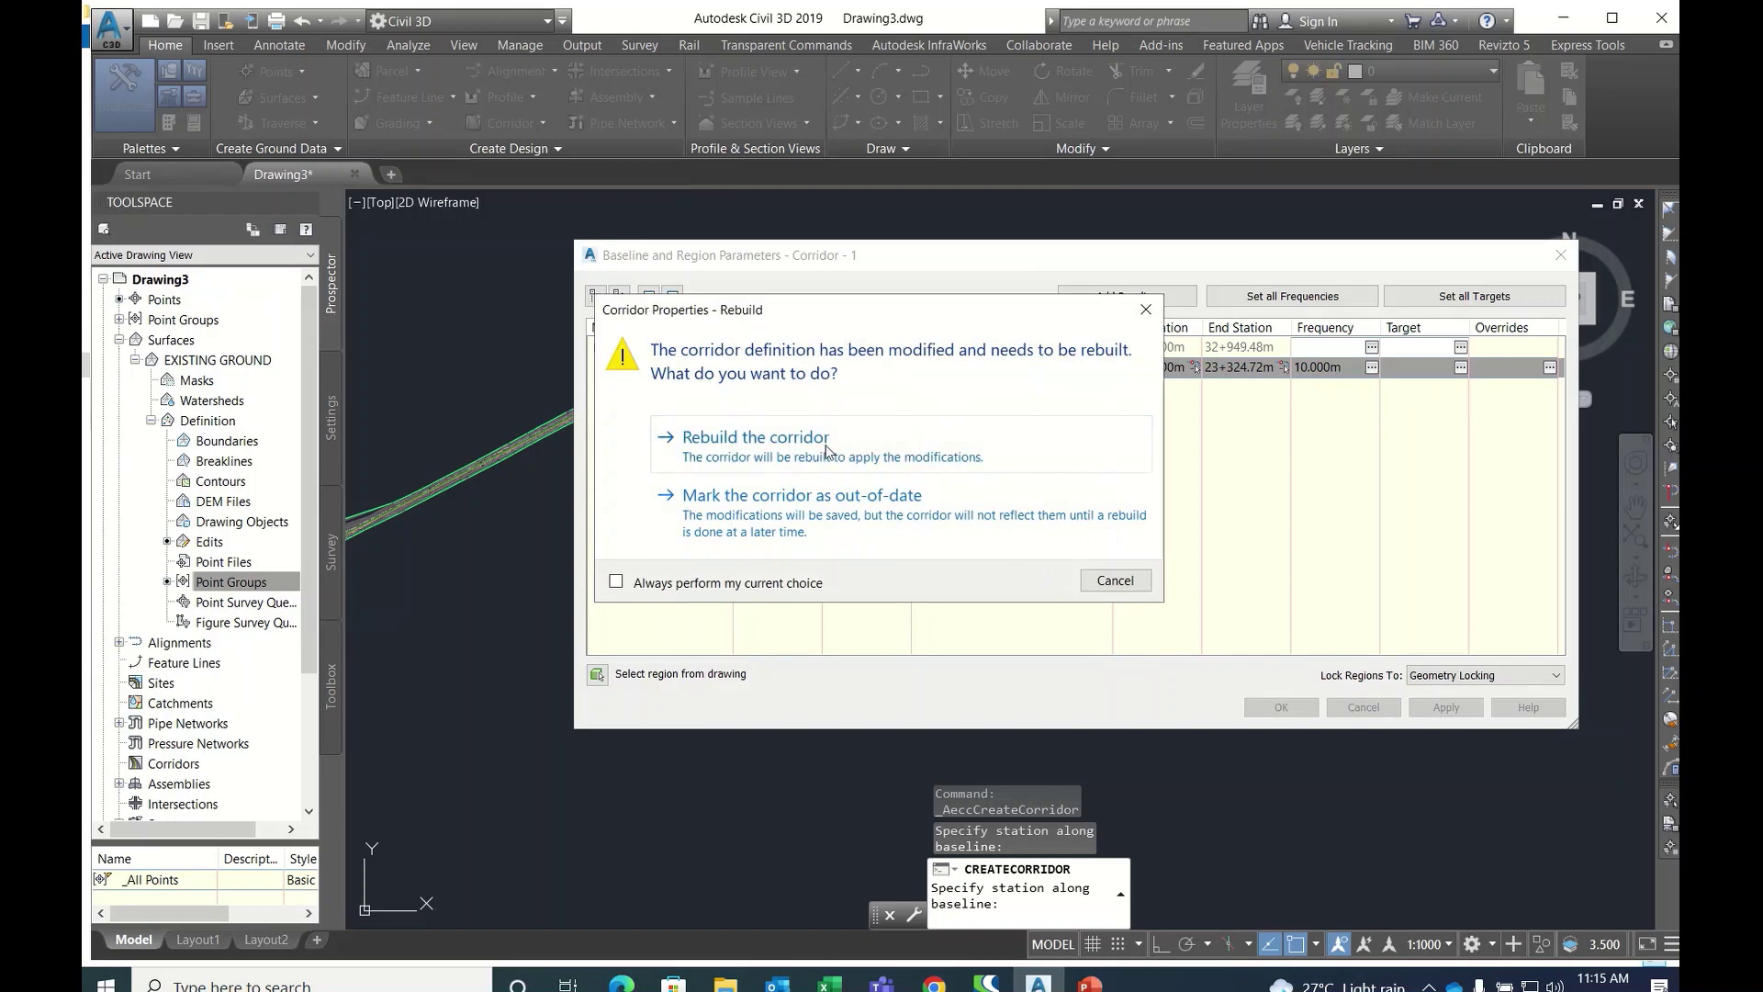
{"action": "left_click", "coordinate": [826, 450]}
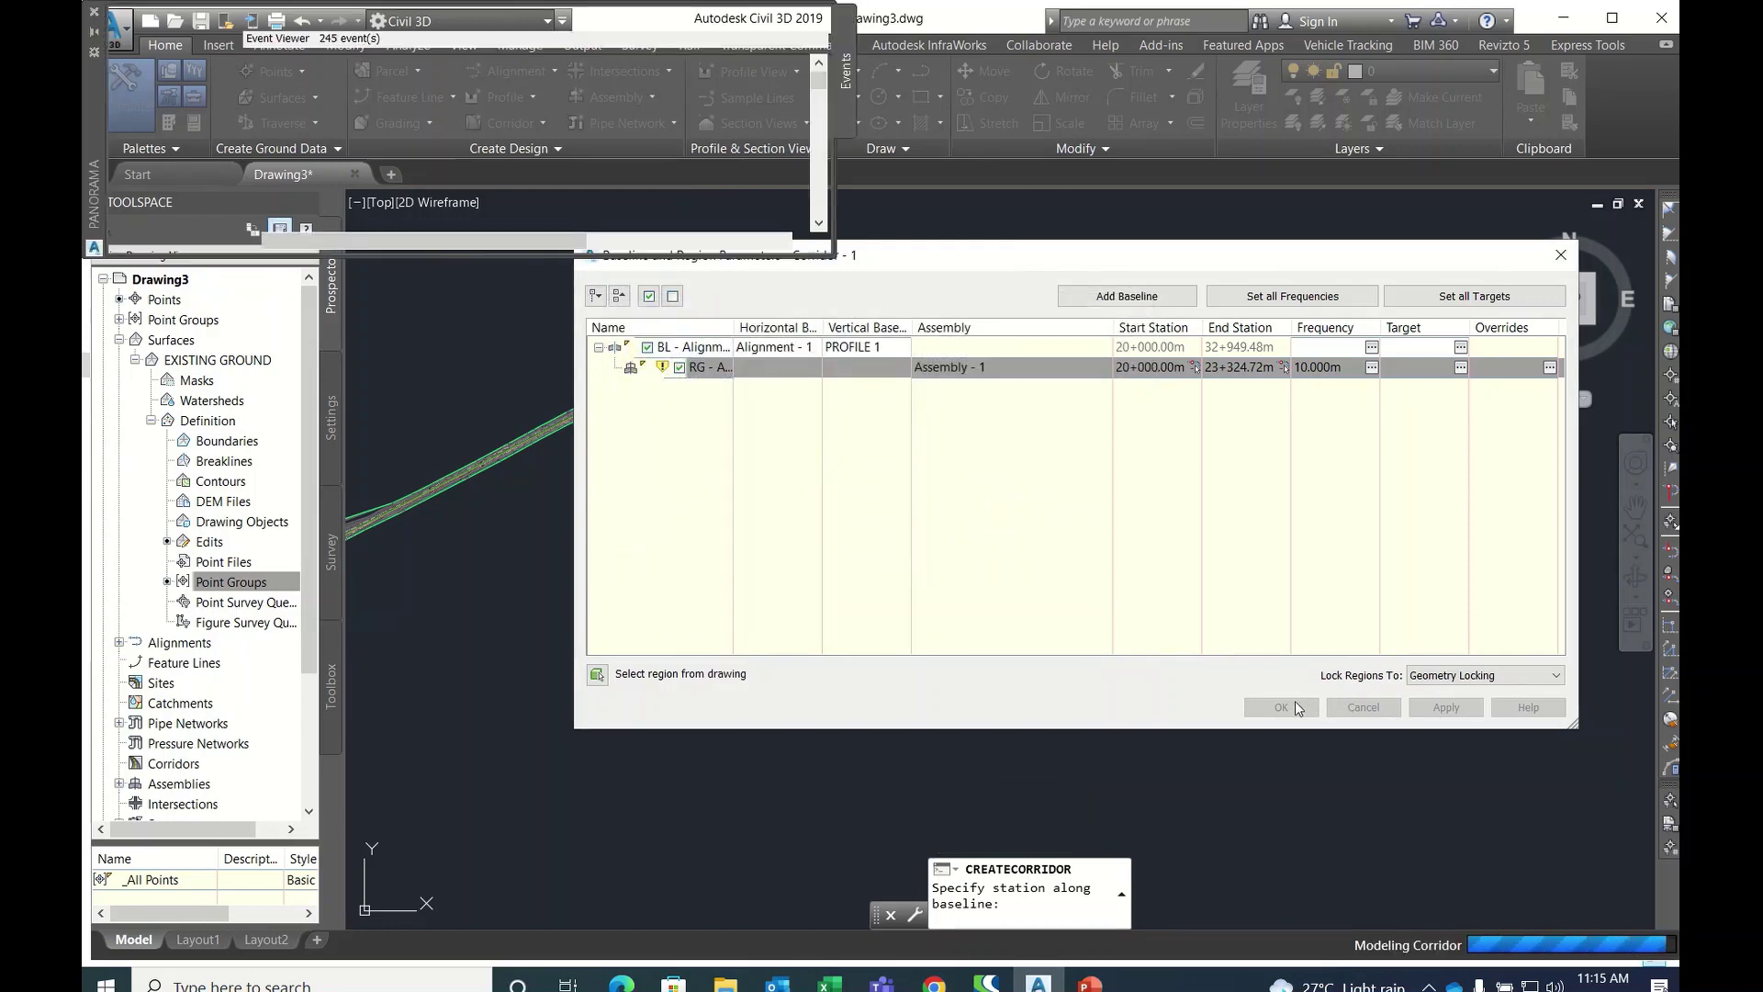
{"action": "left_click", "coordinate": [1283, 707]}
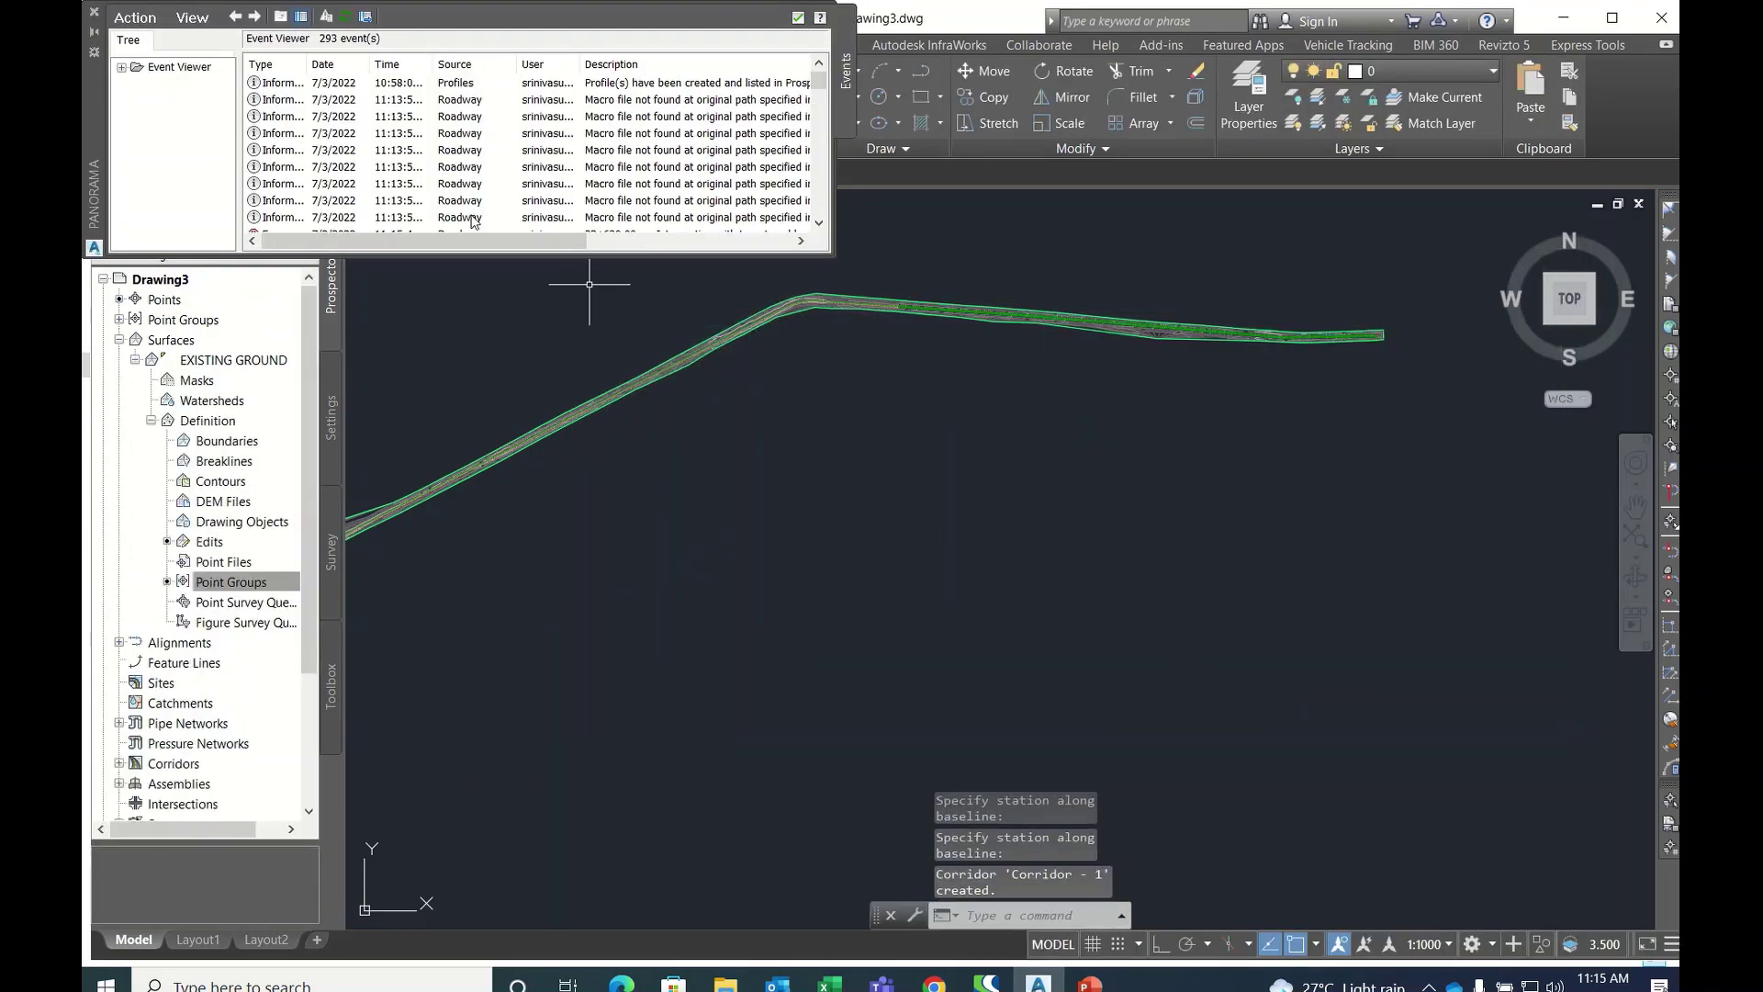
- Examine the new corridor in plan along the existing ground surface
{"action": "scroll", "coordinate": [1141, 358], "scroll_direction": "up", "scroll_amount": 5}
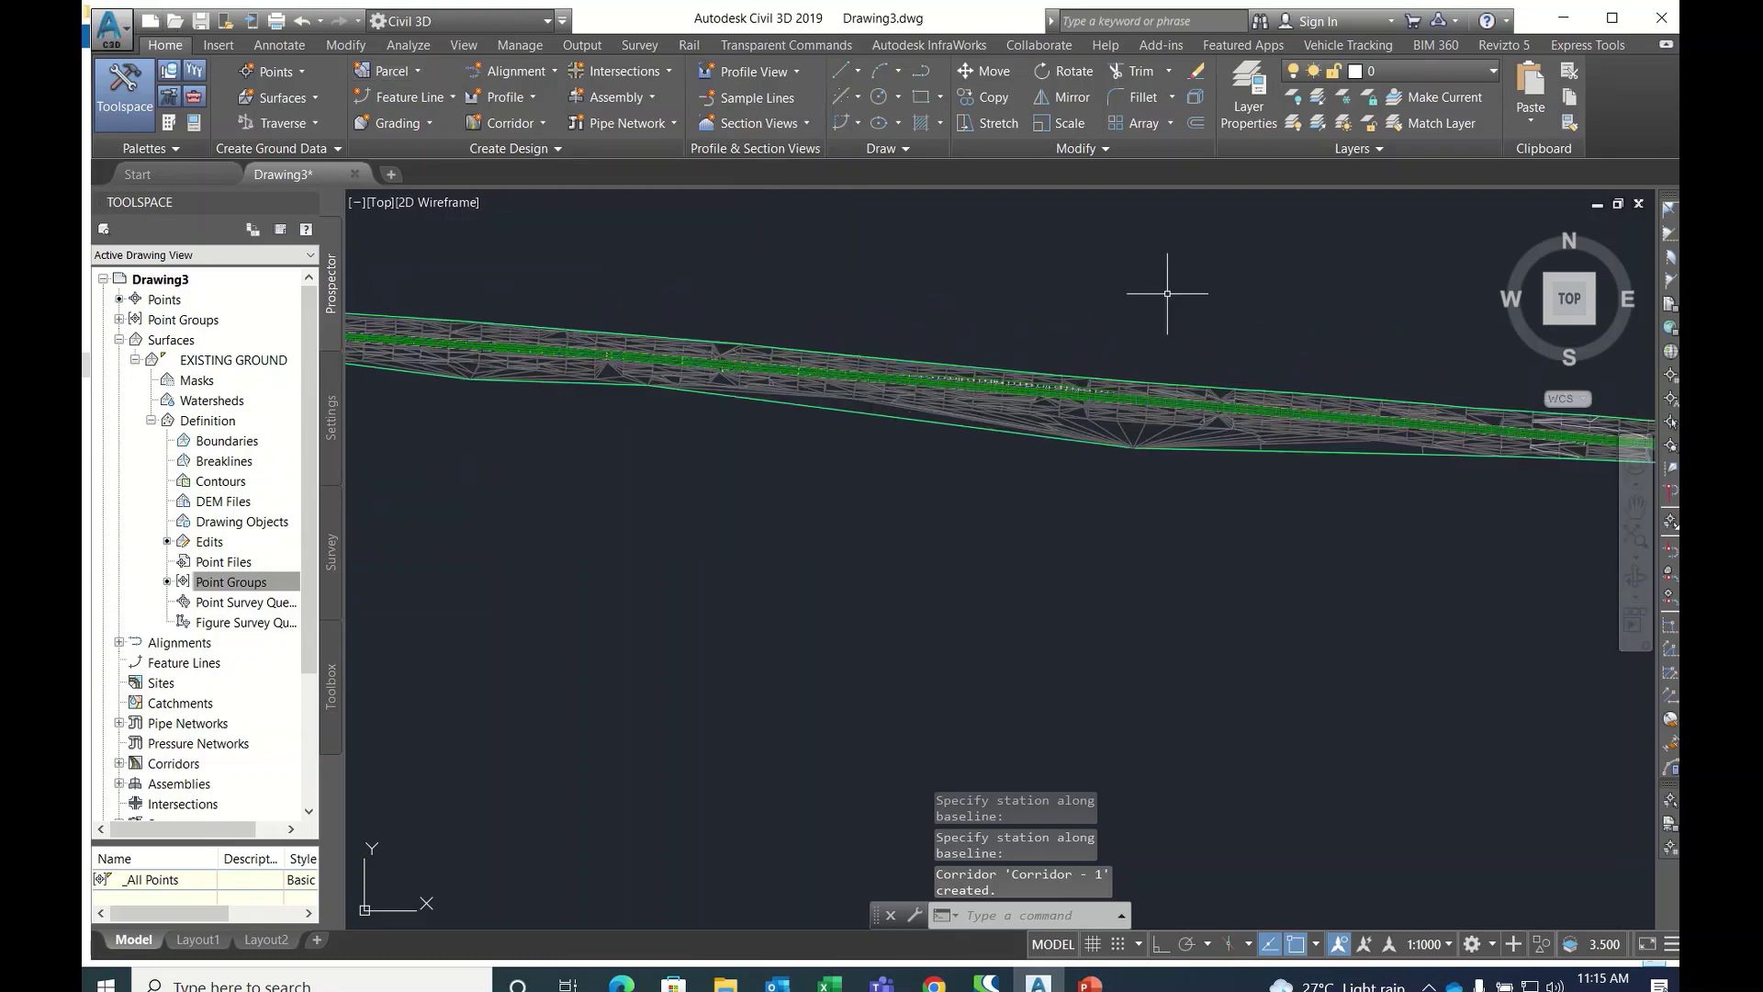
{"action": "scroll", "coordinate": [852, 457], "scroll_direction": "down", "scroll_amount": 3}
{"action": "scroll", "coordinate": [1010, 468], "scroll_direction": "up", "scroll_amount": 2}
{"action": "scroll", "coordinate": [1173, 493], "scroll_direction": "down", "scroll_amount": 6}
{"action": "scroll", "coordinate": [1173, 493], "scroll_direction": "up", "scroll_amount": 6}
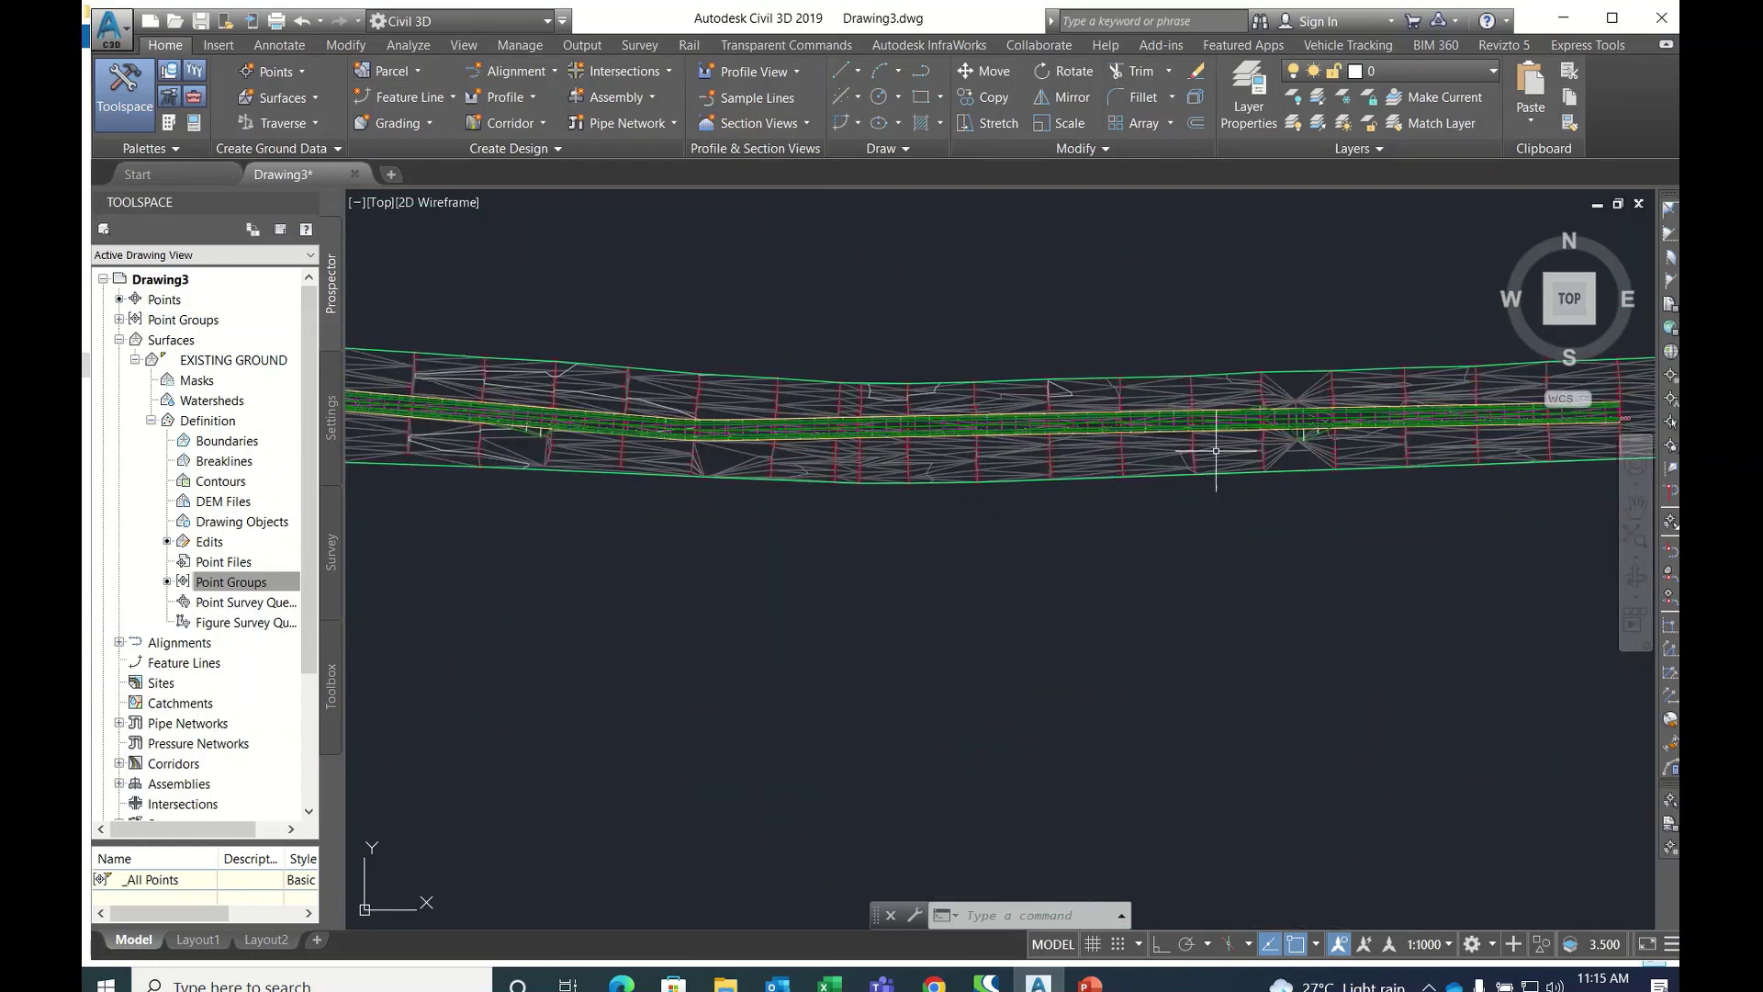
{"action": "middle_click_drag", "start_coordinate": [1277, 490], "coordinate": [1346, 493]}
{"action": "scroll", "coordinate": [1345, 493], "scroll_direction": "down", "scroll_amount": 5}
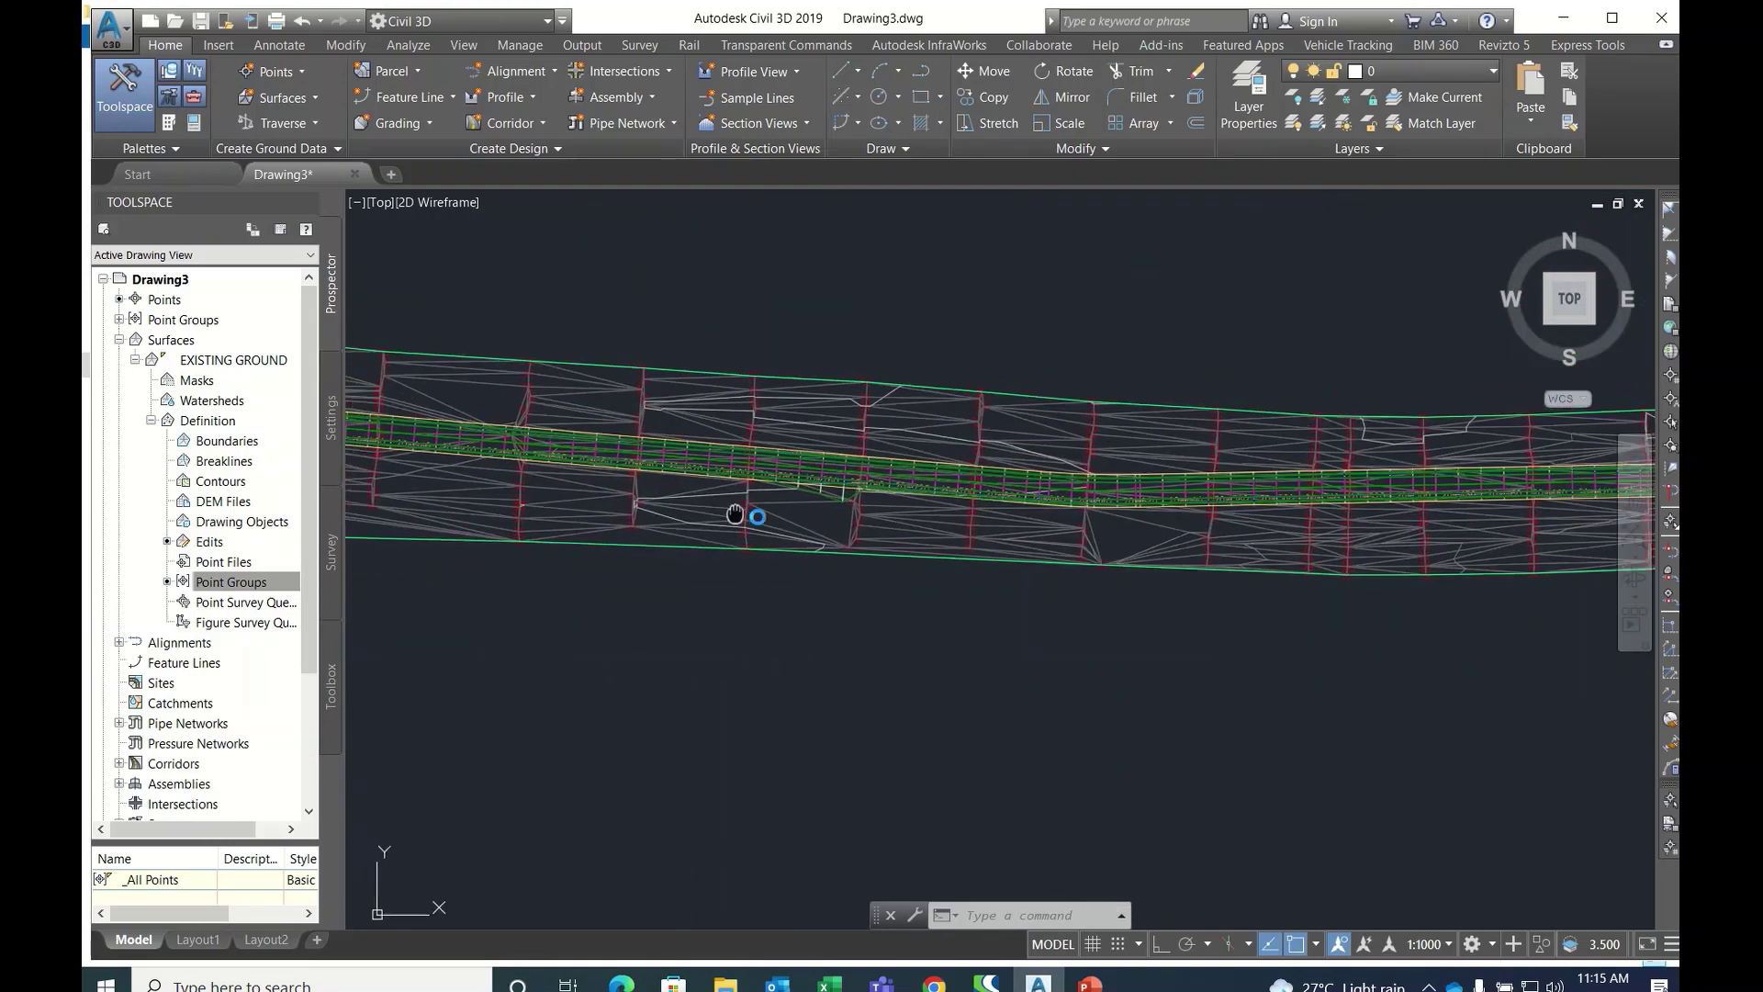
{"action": "scroll", "coordinate": [695, 536], "scroll_direction": "up", "scroll_amount": 3}
{"action": "scroll", "coordinate": [1107, 457], "scroll_direction": "up", "scroll_amount": 4}
- Examine the design and ground lines in the profile view and compare them with the corridor in plan
{"action": "scroll", "coordinate": [1106, 456], "scroll_direction": "down", "scroll_amount": 10}
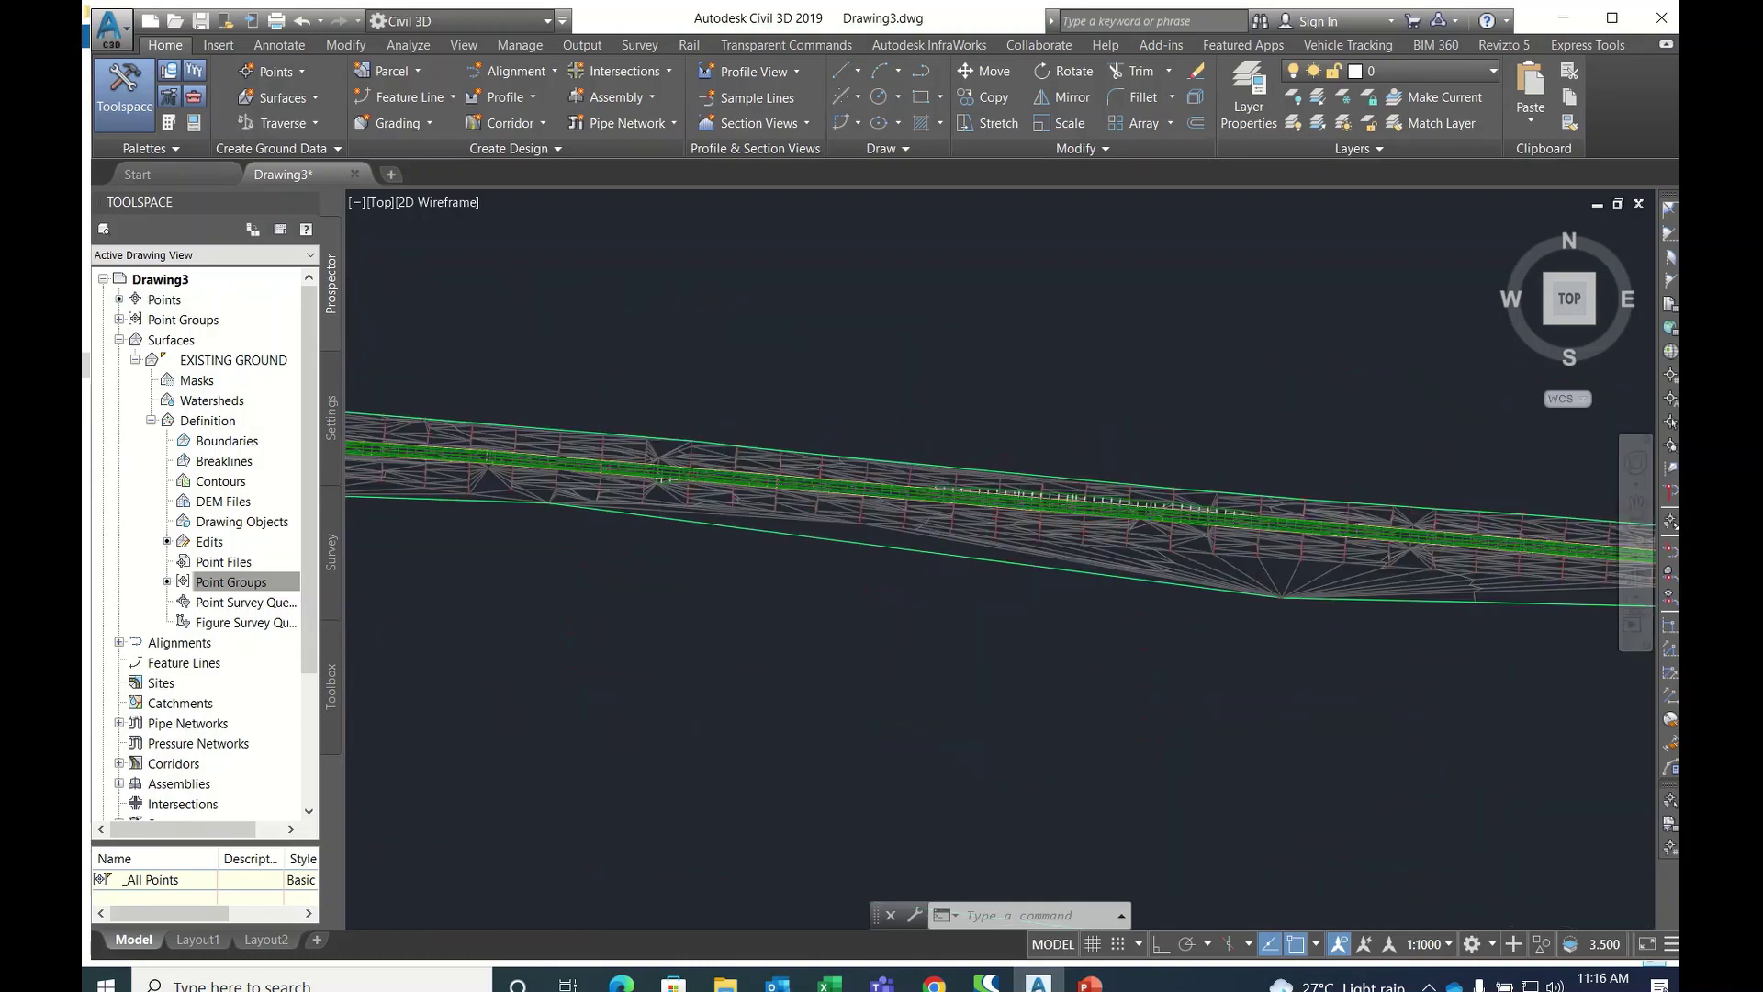
{"action": "scroll", "coordinate": [1133, 383], "scroll_direction": "up", "scroll_amount": 6}
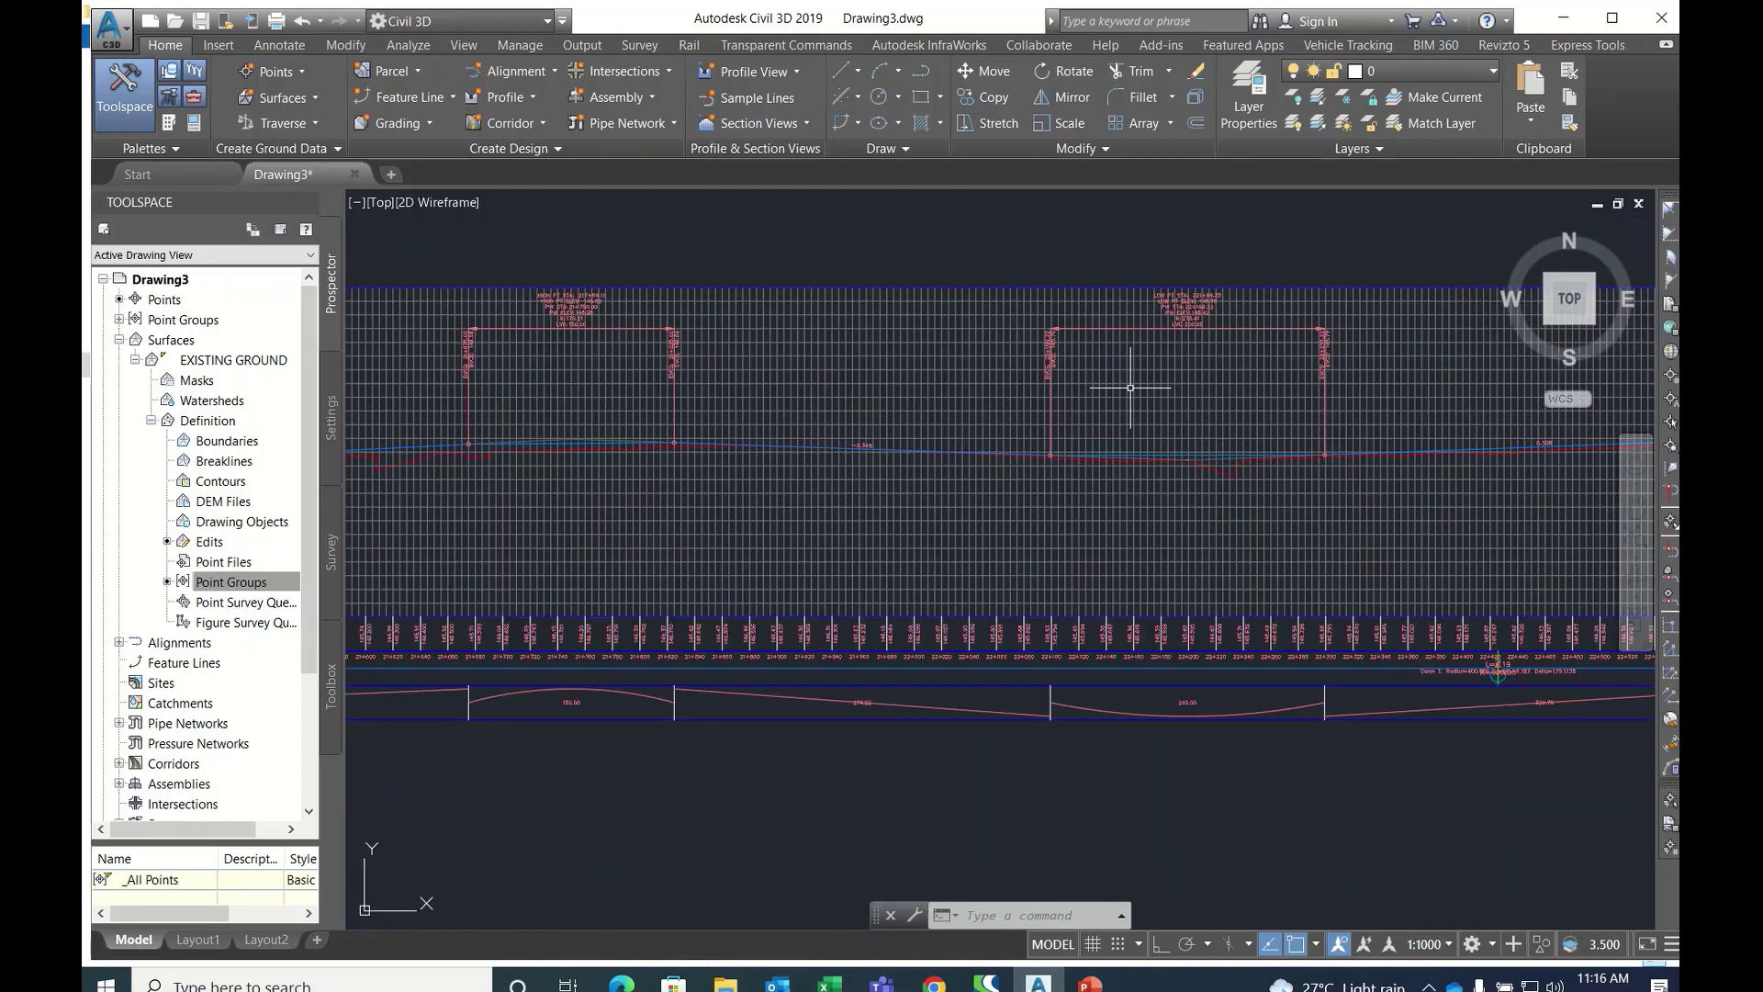
{"action": "scroll", "coordinate": [818, 444], "scroll_direction": "down", "scroll_amount": 2}
{"action": "scroll", "coordinate": [563, 443], "scroll_direction": "up", "scroll_amount": 2}
{"action": "scroll", "coordinate": [898, 413], "scroll_direction": "up", "scroll_amount": 2}
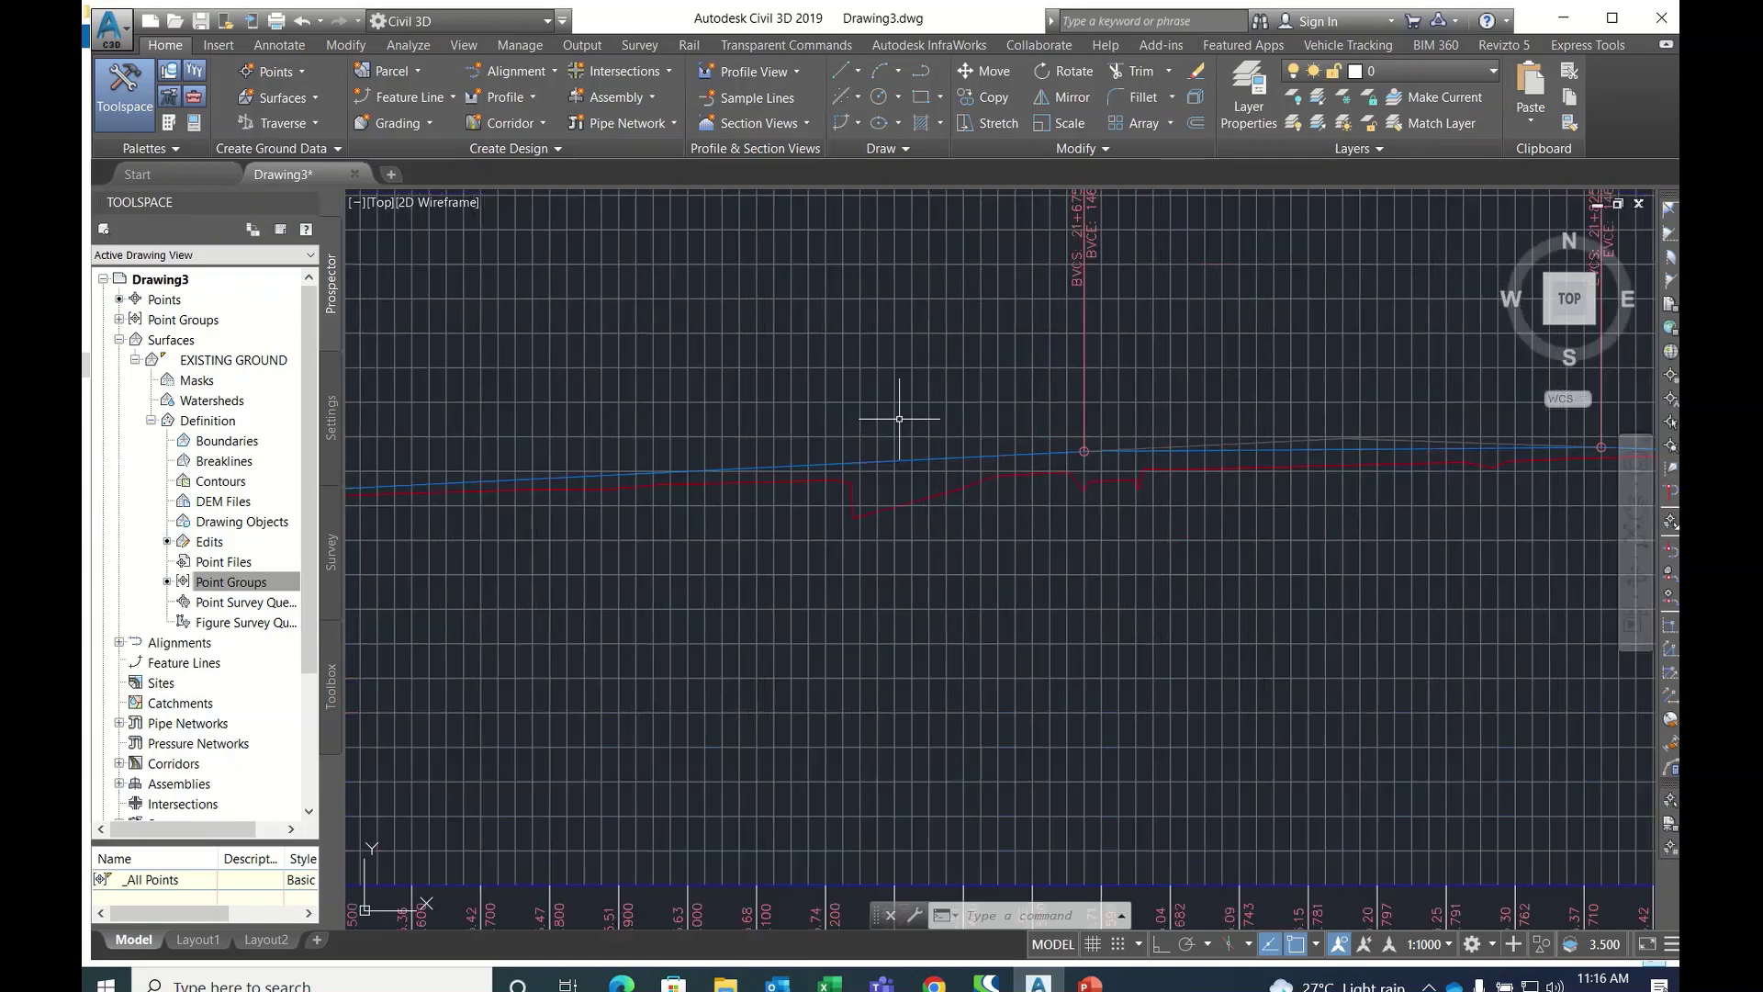
{"action": "scroll", "coordinate": [1201, 441], "scroll_direction": "down", "scroll_amount": 4}
{"action": "middle_click_drag", "start_coordinate": [1014, 612], "coordinate": [1090, 330]}
{"action": "scroll", "coordinate": [1036, 476], "scroll_direction": "down", "scroll_amount": 2}
{"action": "scroll", "coordinate": [830, 712], "scroll_direction": "up", "scroll_amount": 3}
{"action": "scroll", "coordinate": [872, 663], "scroll_direction": "up", "scroll_amount": 5}
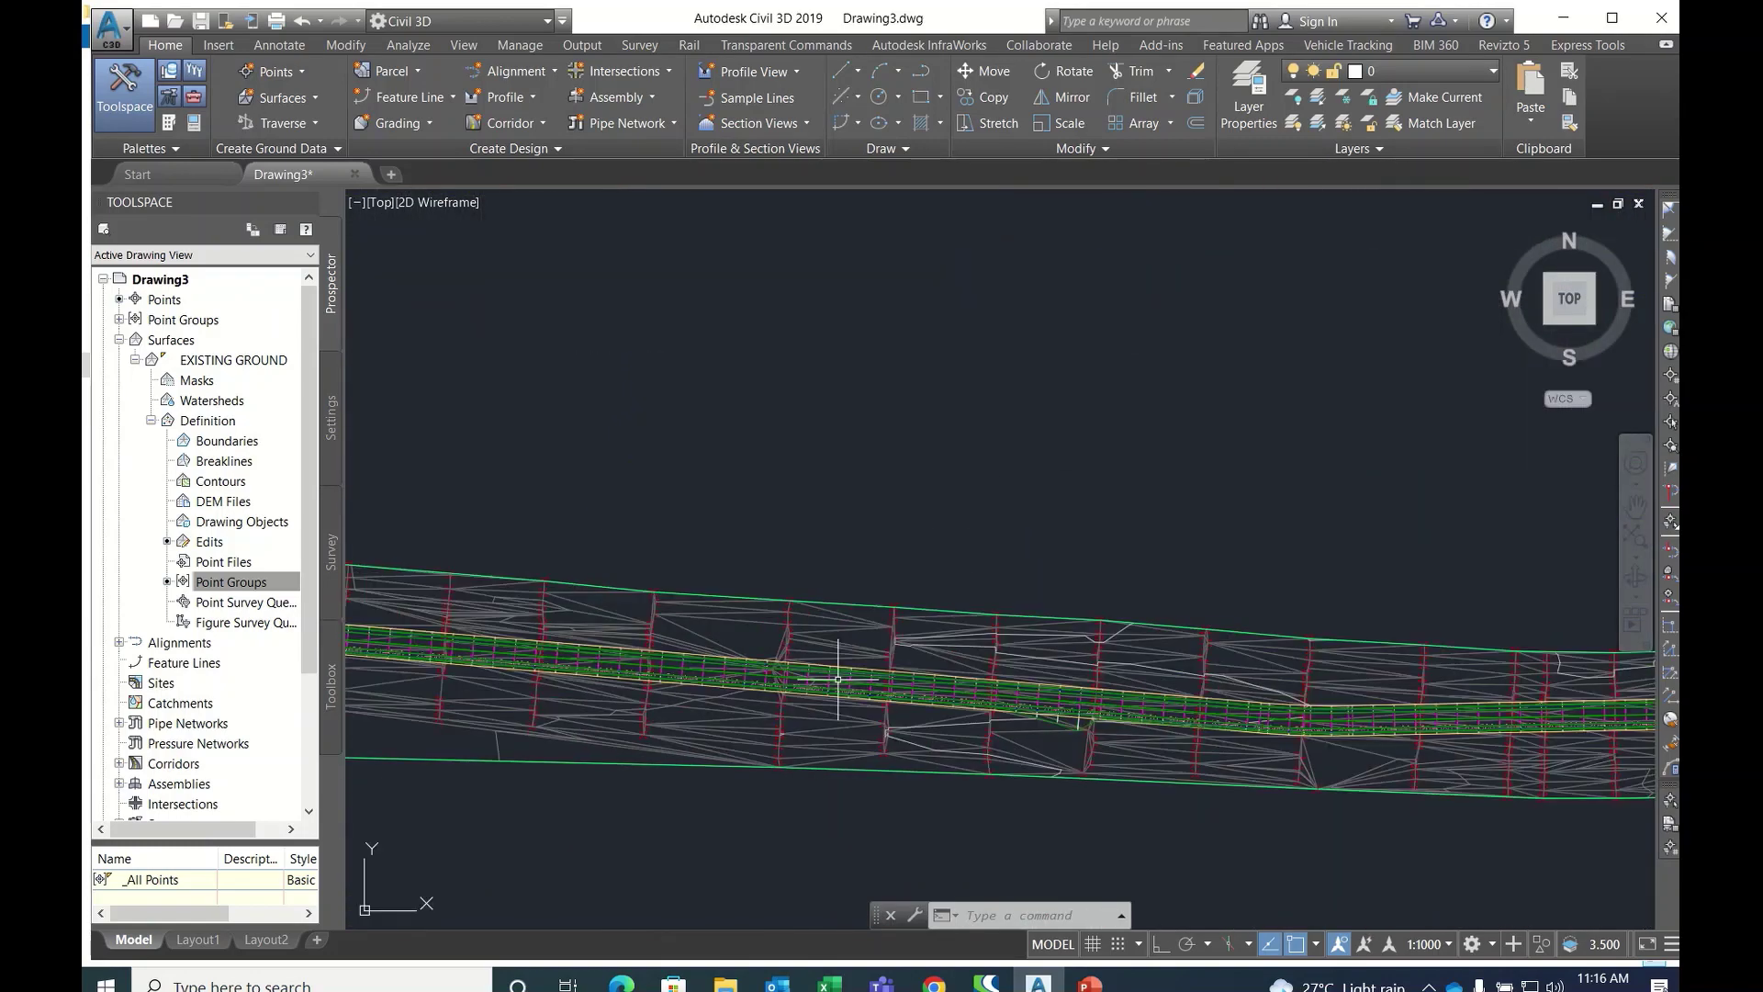
{"action": "scroll", "coordinate": [840, 620], "scroll_direction": "down", "scroll_amount": 5}
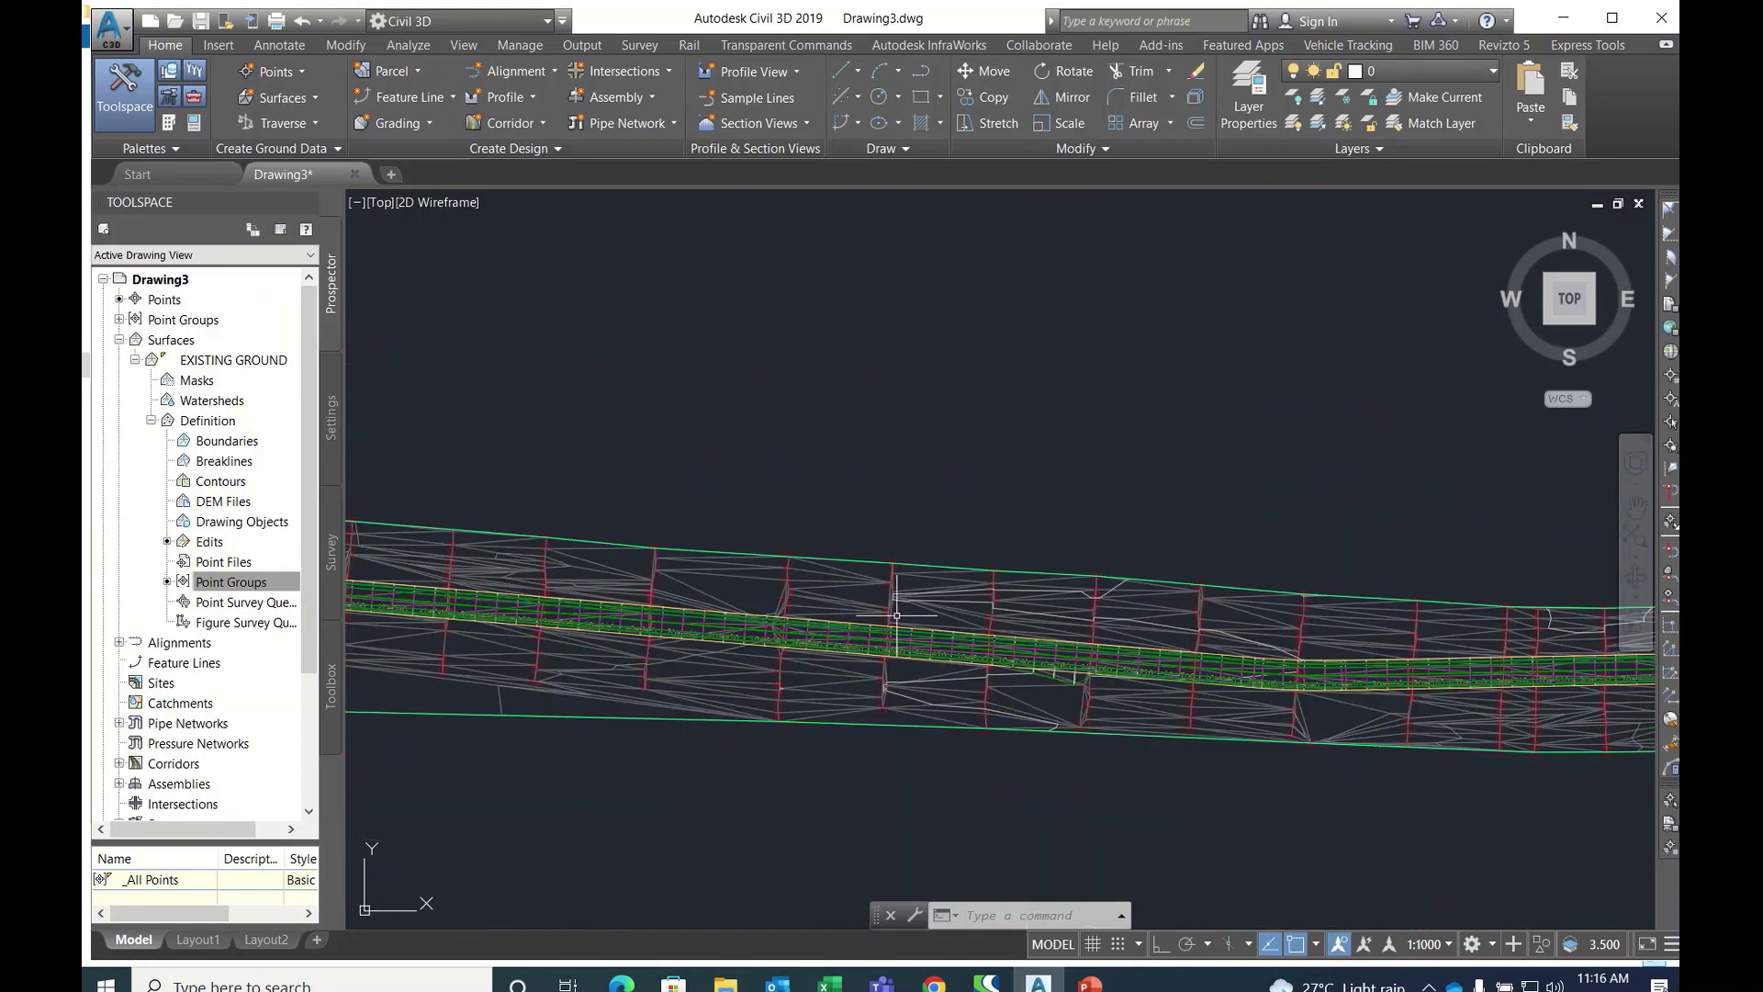
{"action": "left_click", "coordinate": [1033, 633]}
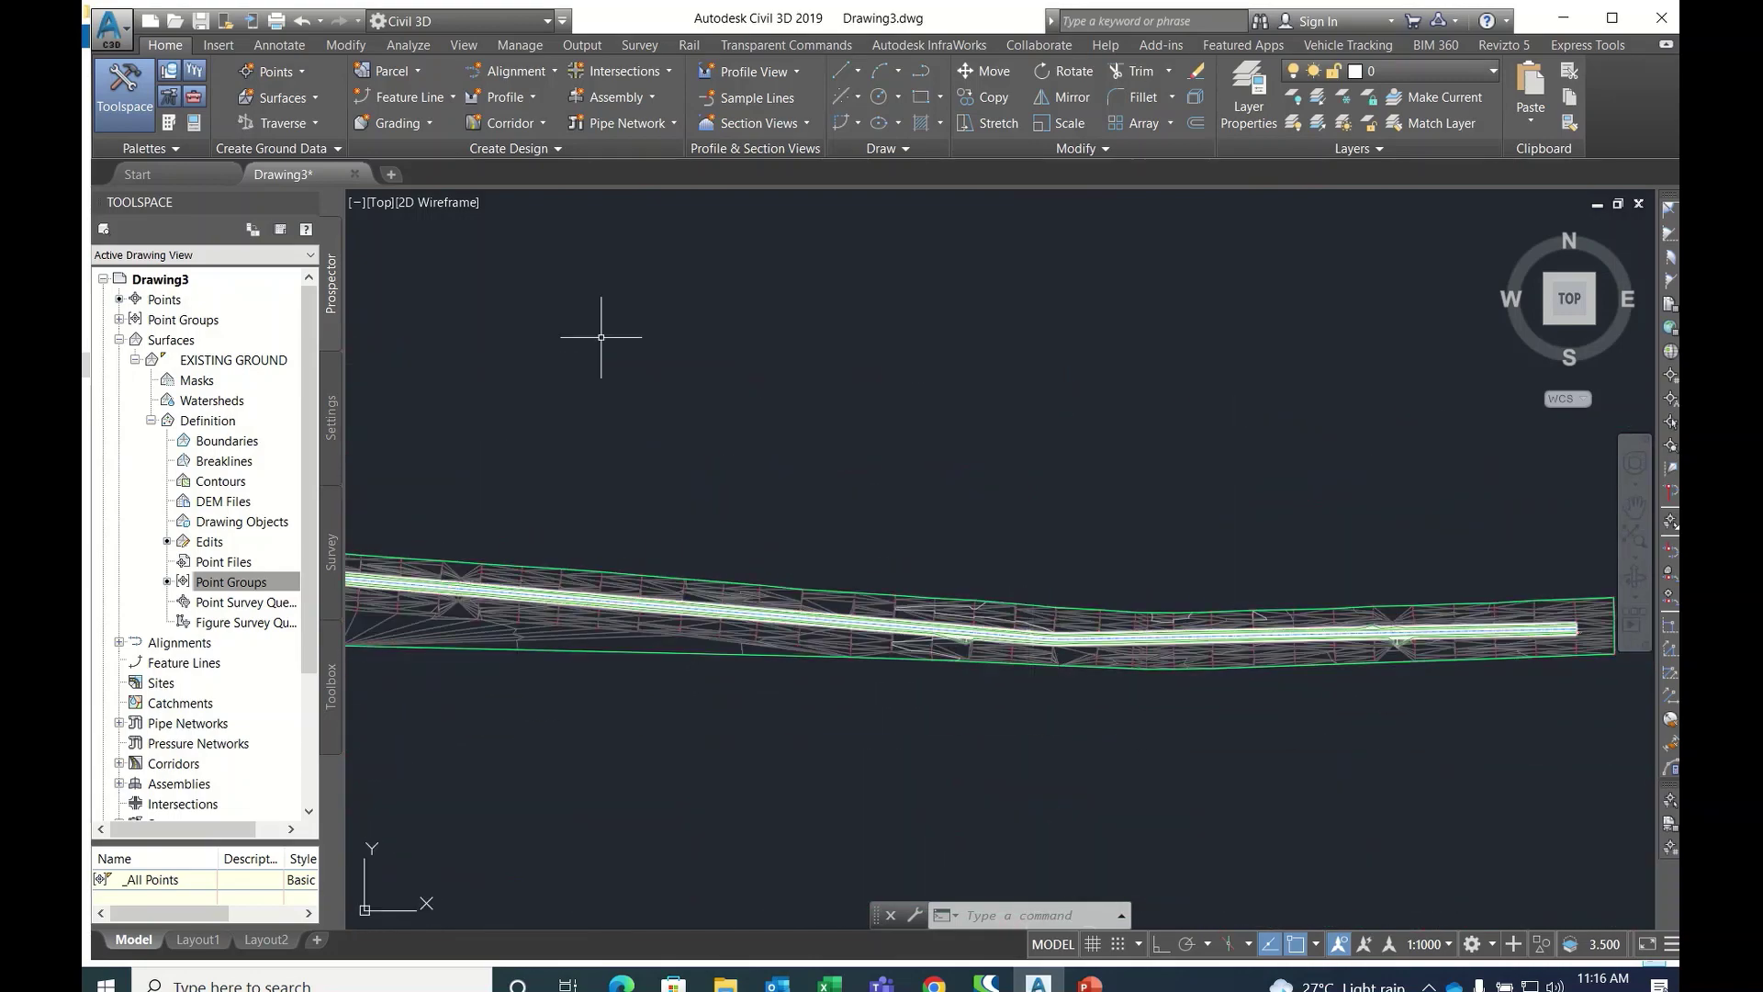
- Try splitting the model view into two horizontal viewports, and restore the single viewport
{"action": "left_click", "coordinate": [358, 204]}
{"action": "mouse_move", "coordinate": [393, 243]}
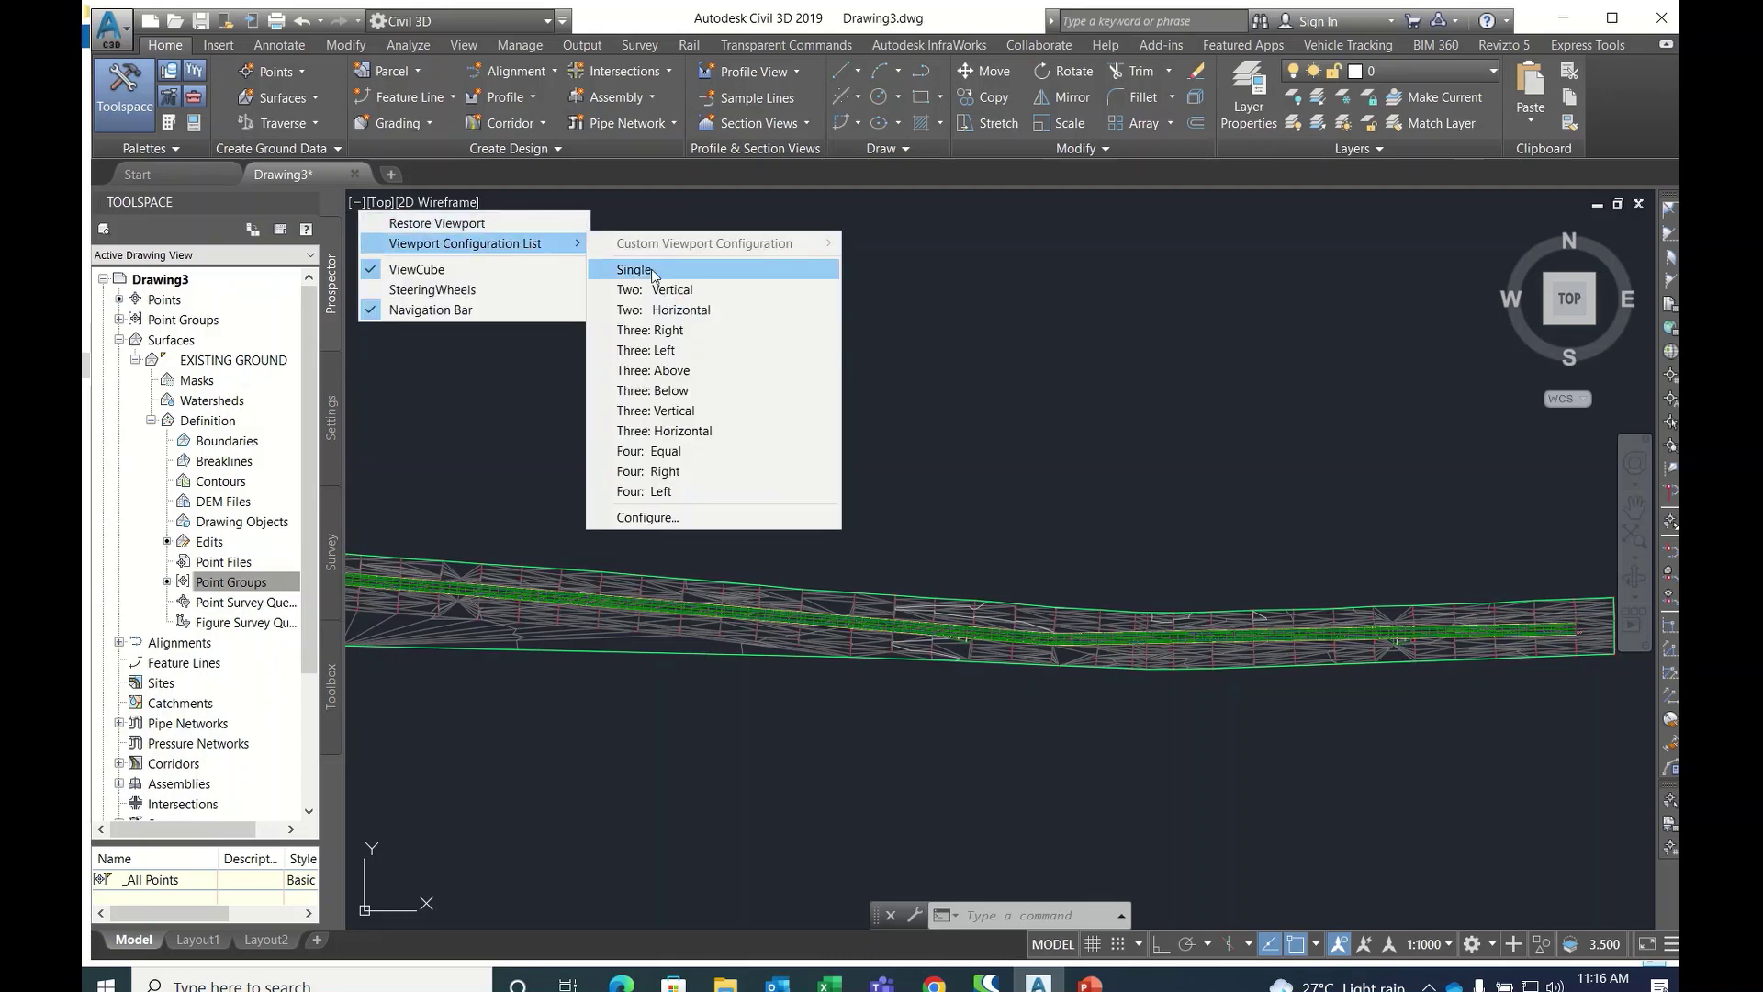
{"action": "left_click", "coordinate": [660, 310]}
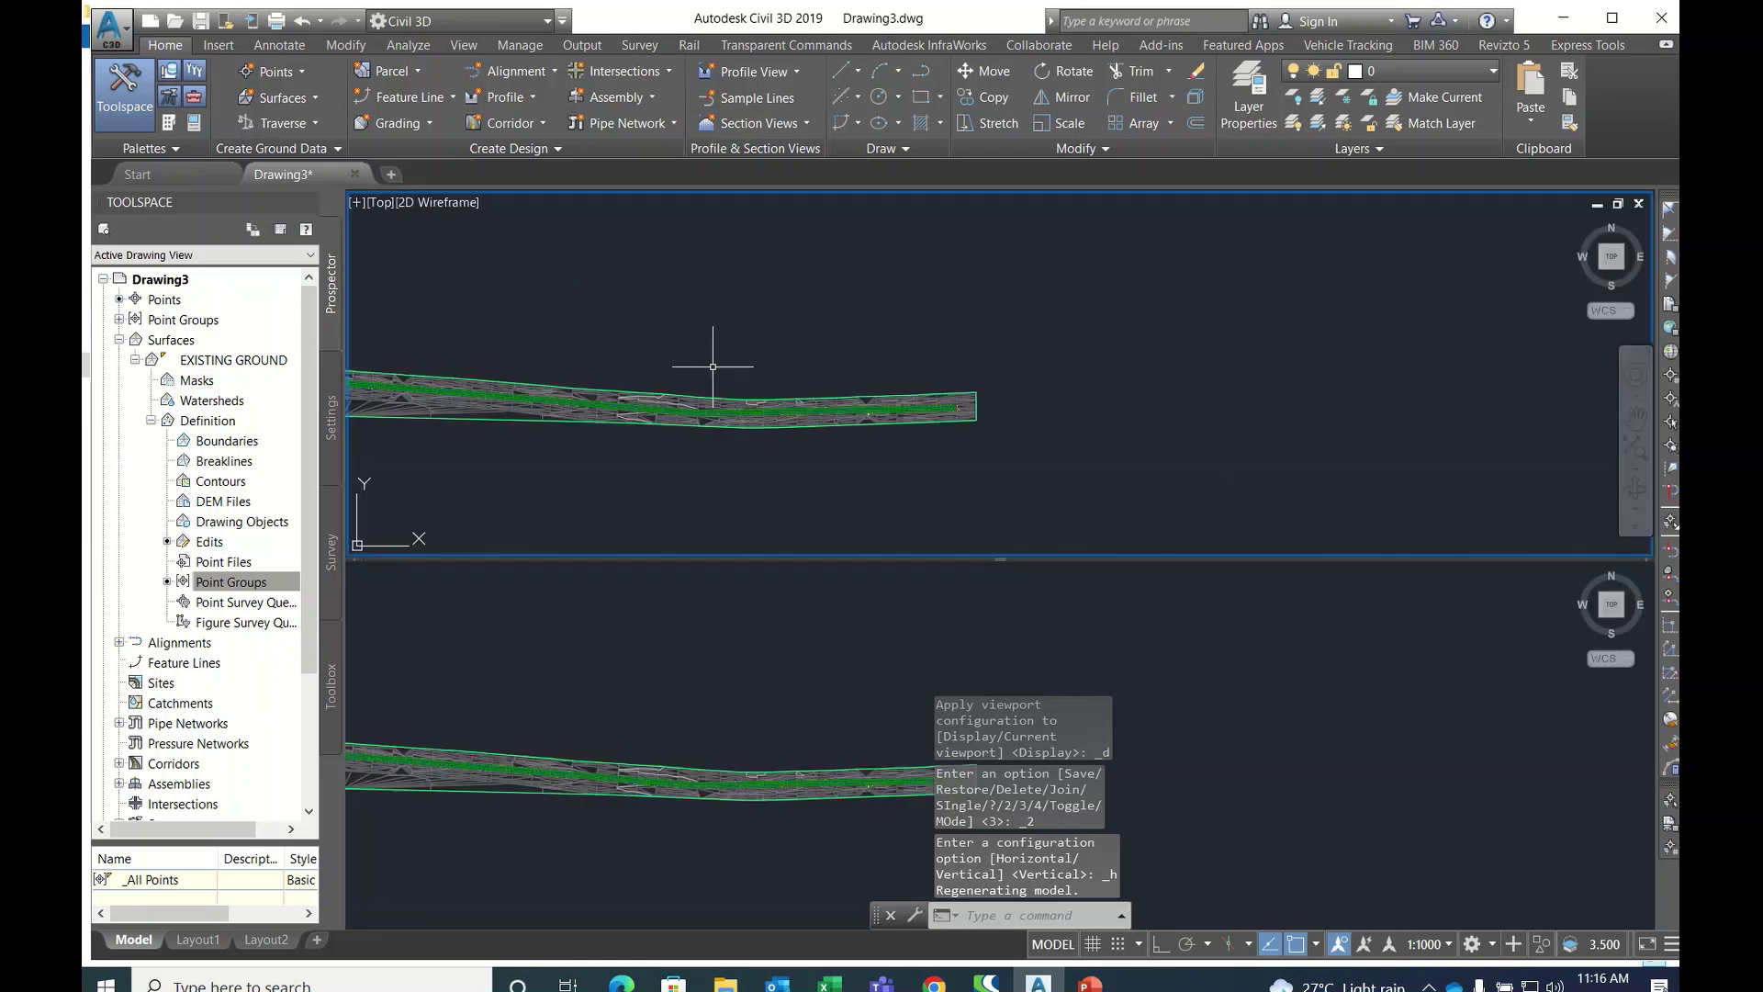
{"action": "left_click", "coordinate": [359, 202]}
{"action": "mouse_move", "coordinate": [399, 247]}
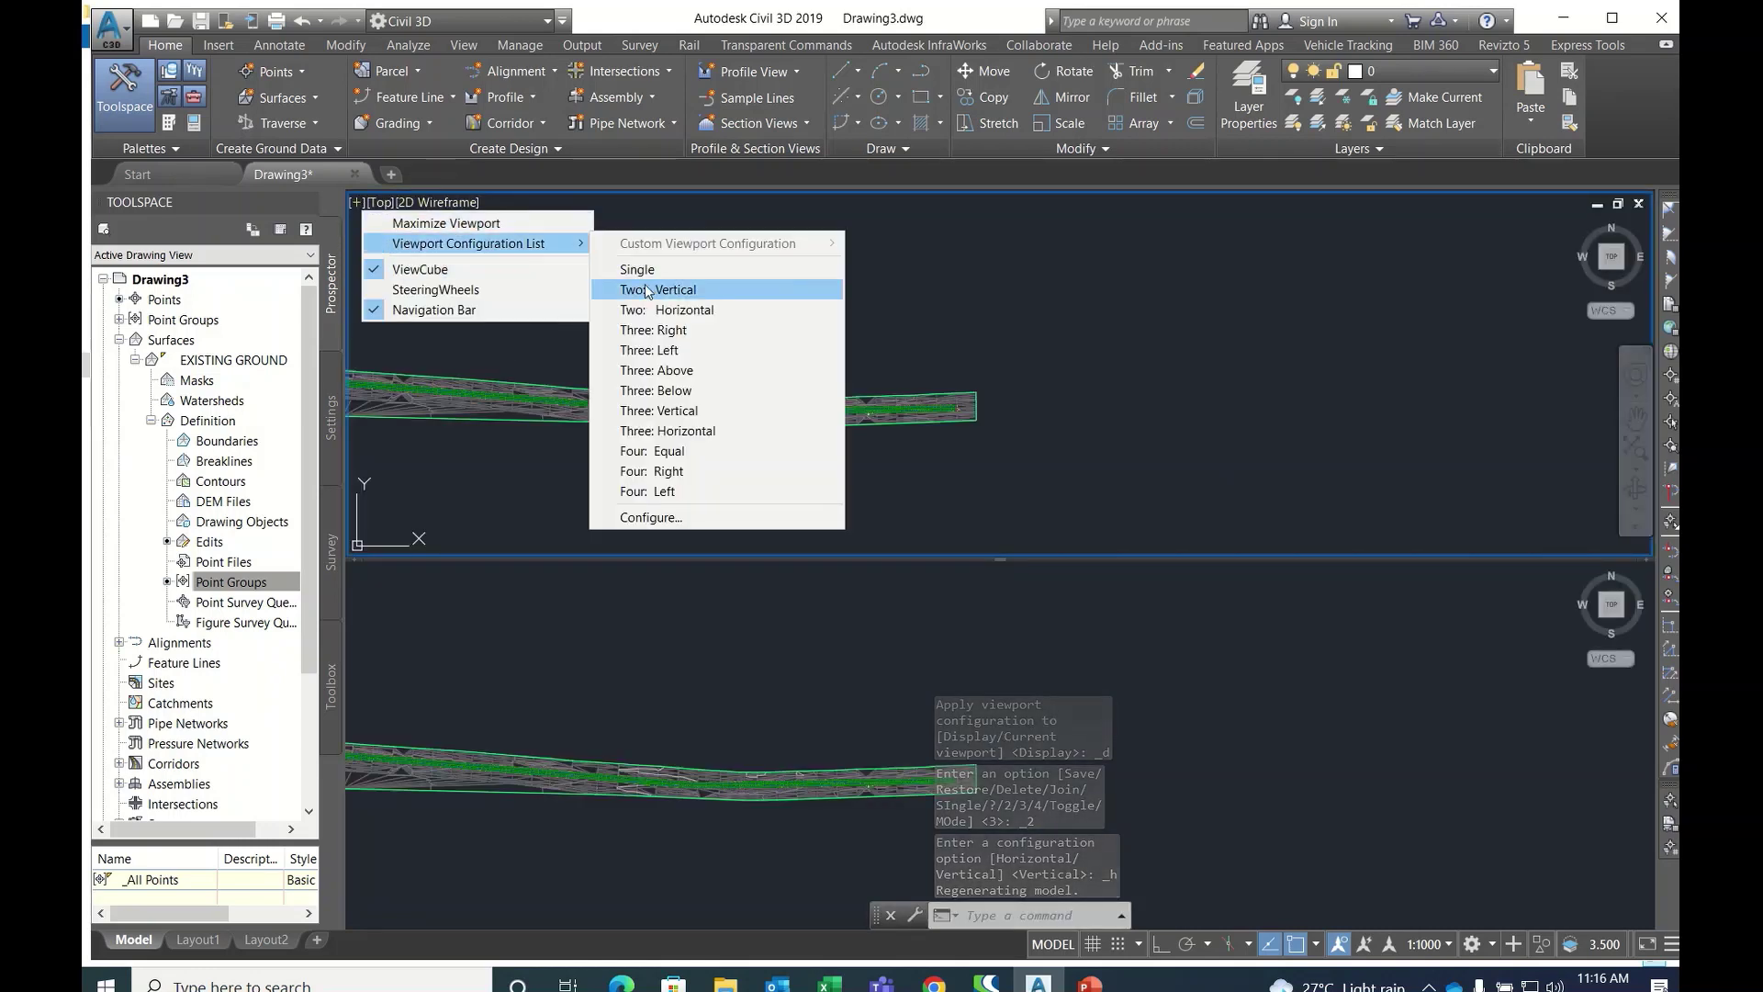
{"action": "left_click", "coordinate": [698, 266]}
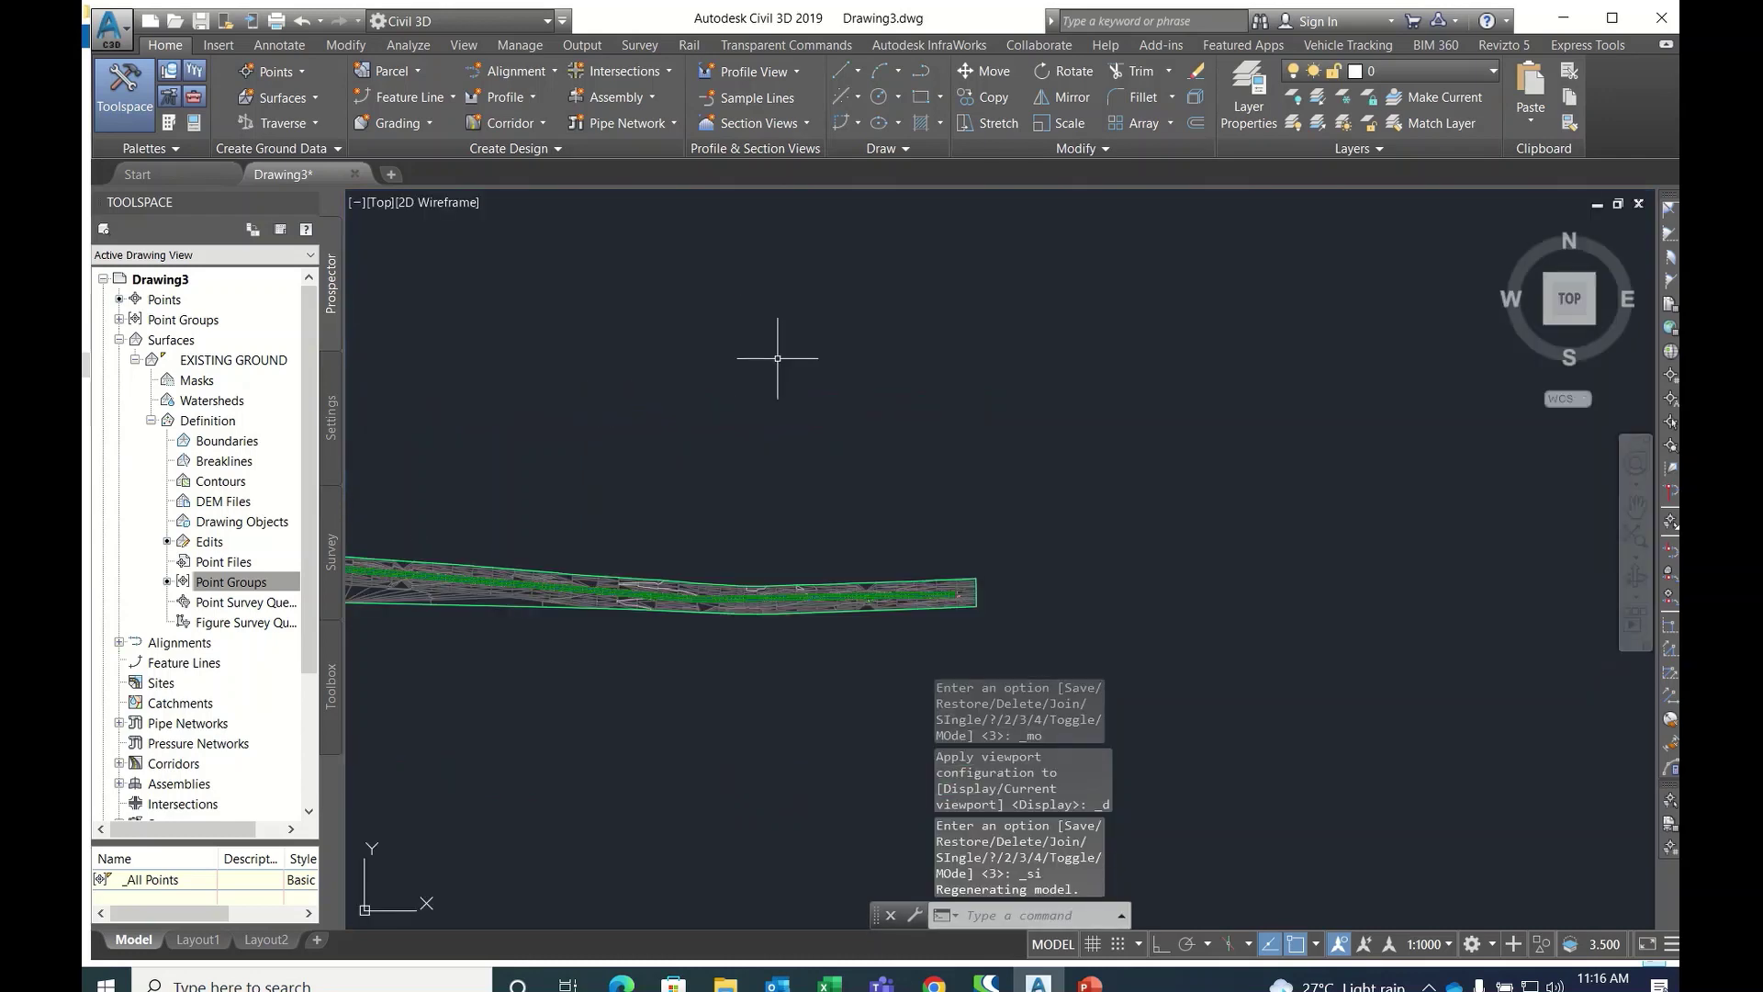
- Open the properties of Corridor - 1 at its baseline and region parameters
{"action": "scroll", "coordinate": [889, 621], "scroll_direction": "up", "scroll_amount": 3}
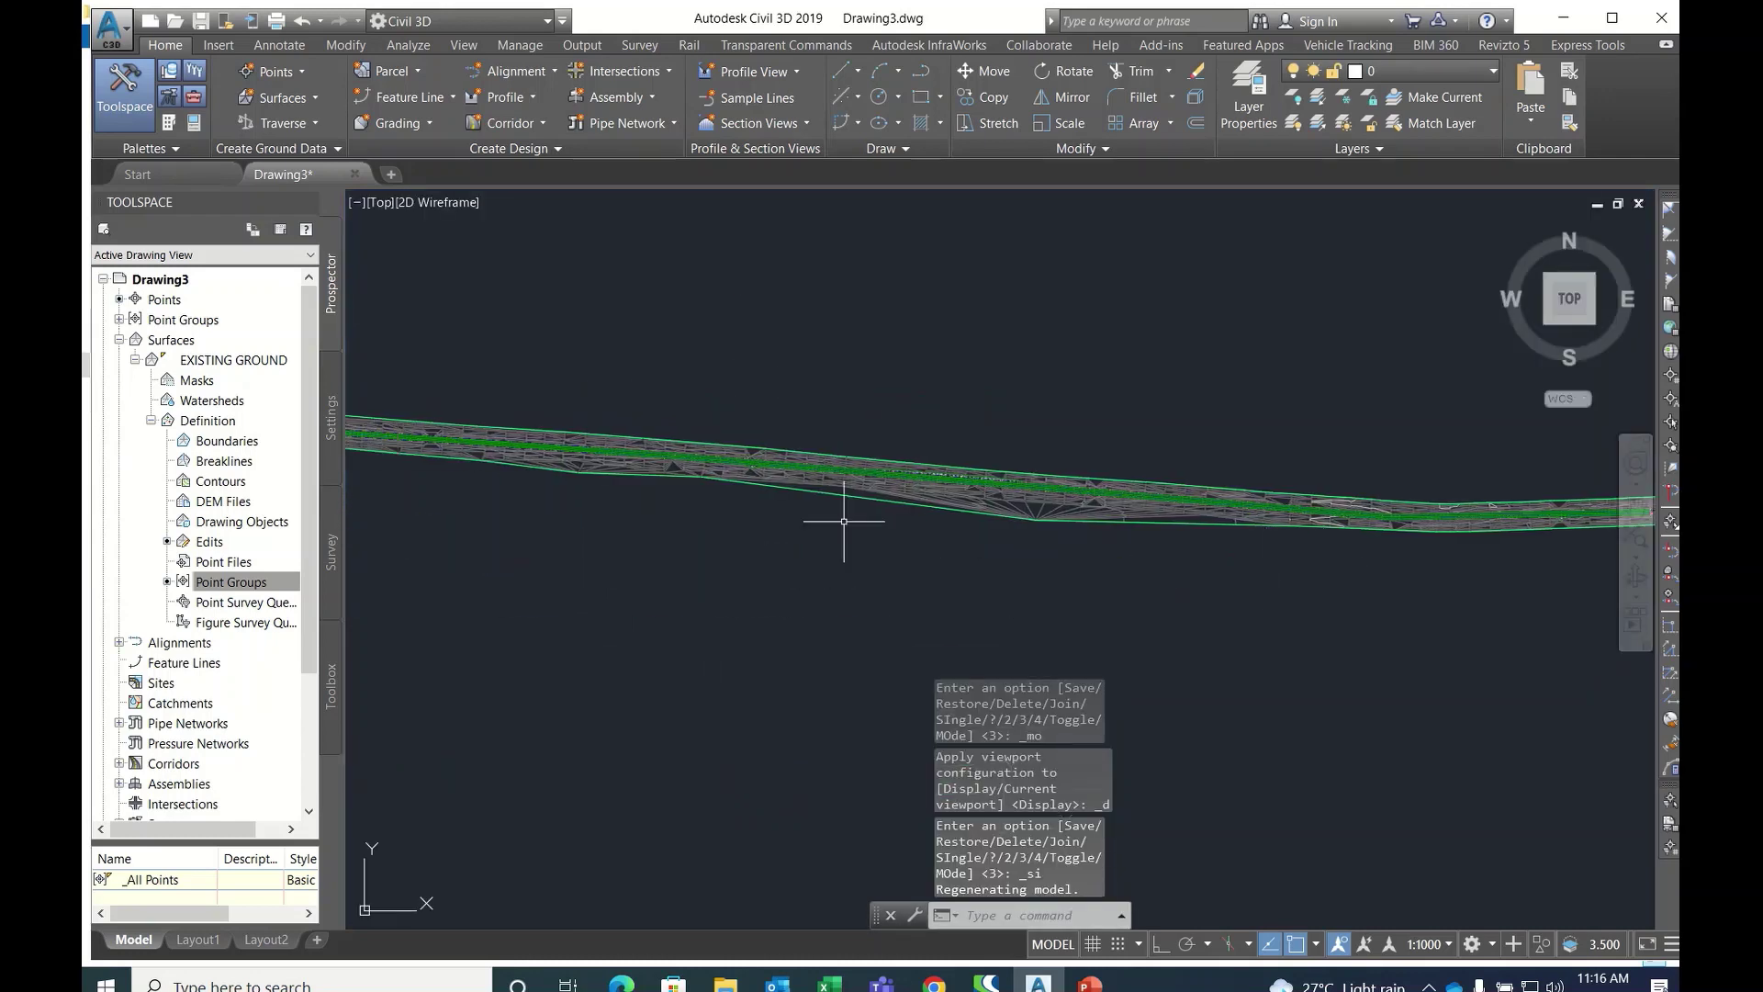
{"action": "scroll", "coordinate": [686, 445], "scroll_direction": "up", "scroll_amount": 5}
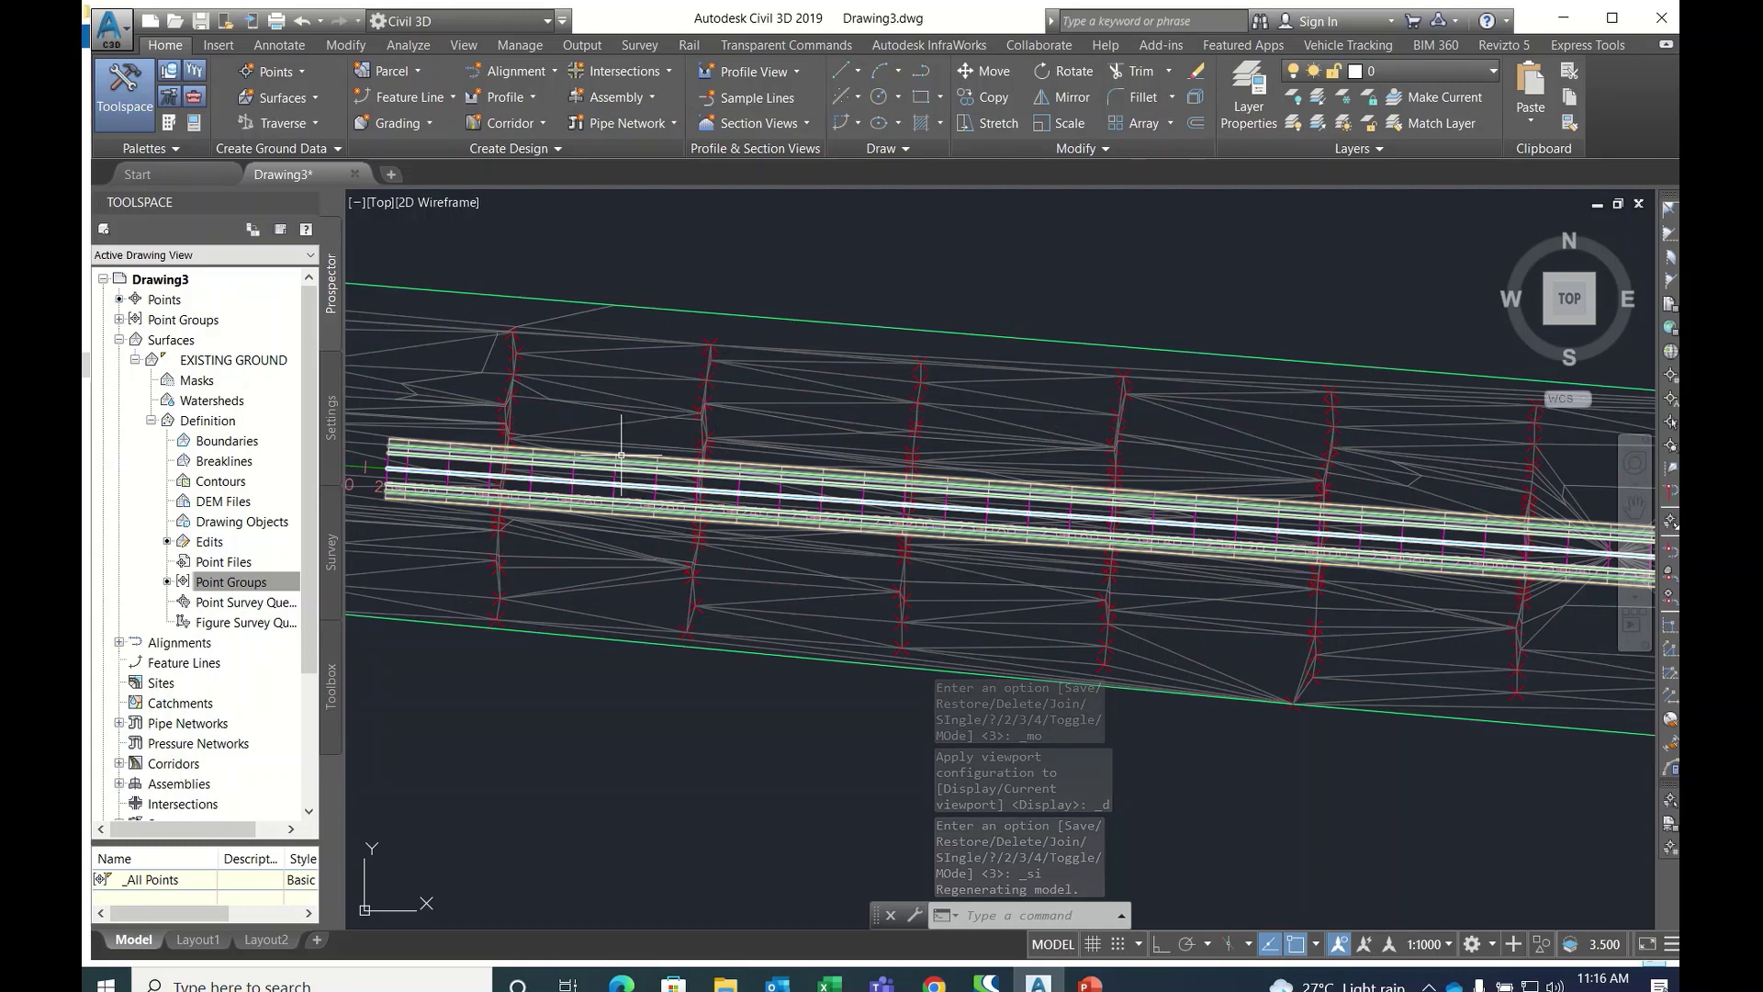
{"action": "left_click", "coordinate": [621, 455]}
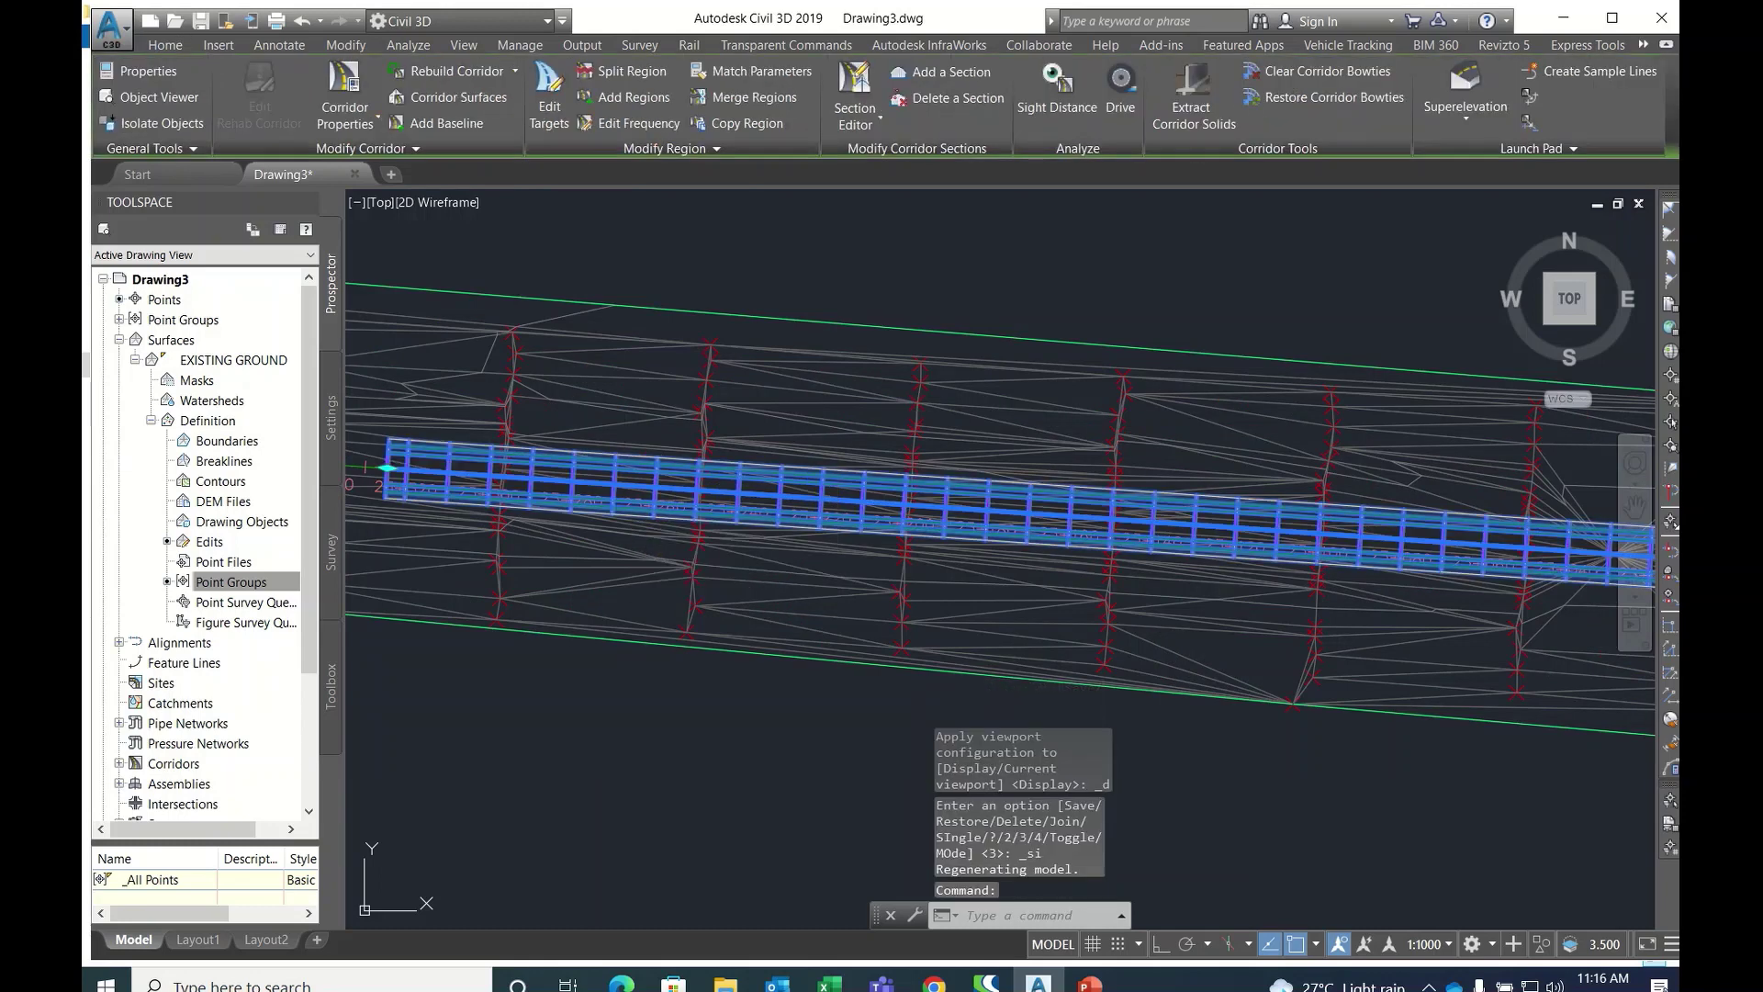
{"action": "right_click", "coordinate": [622, 462]}
{"action": "left_click", "coordinate": [708, 669]}
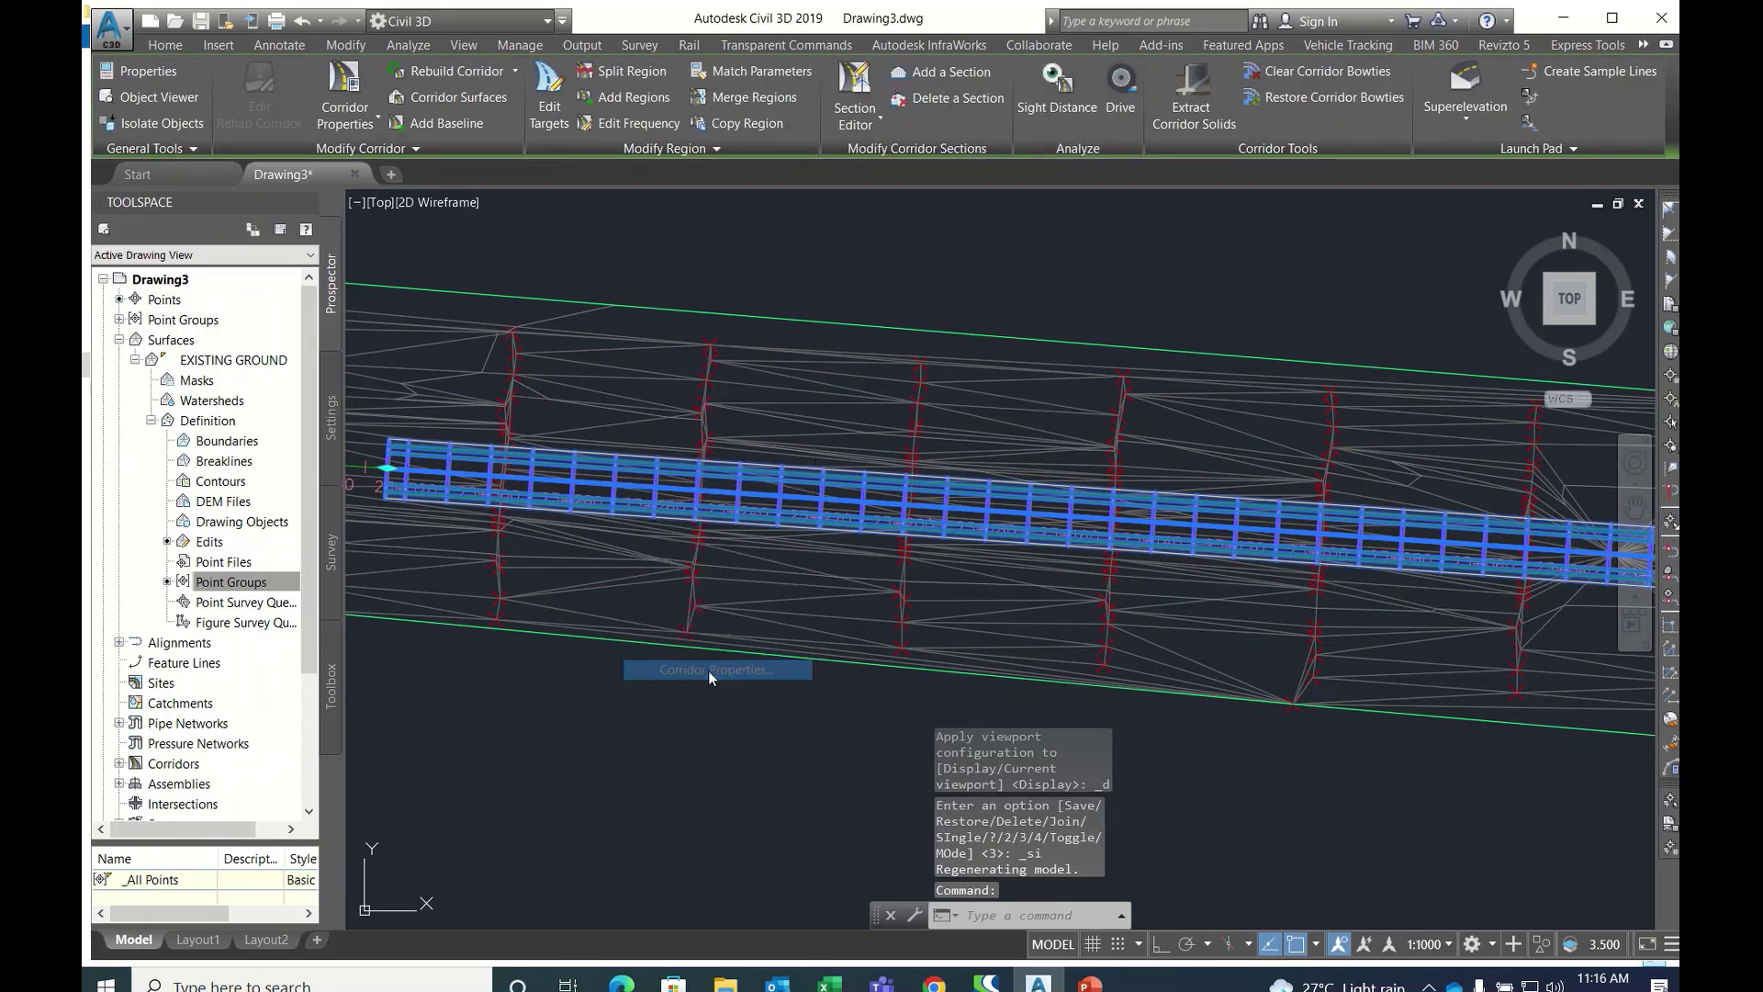
{"action": "left_click", "coordinate": [703, 288]}
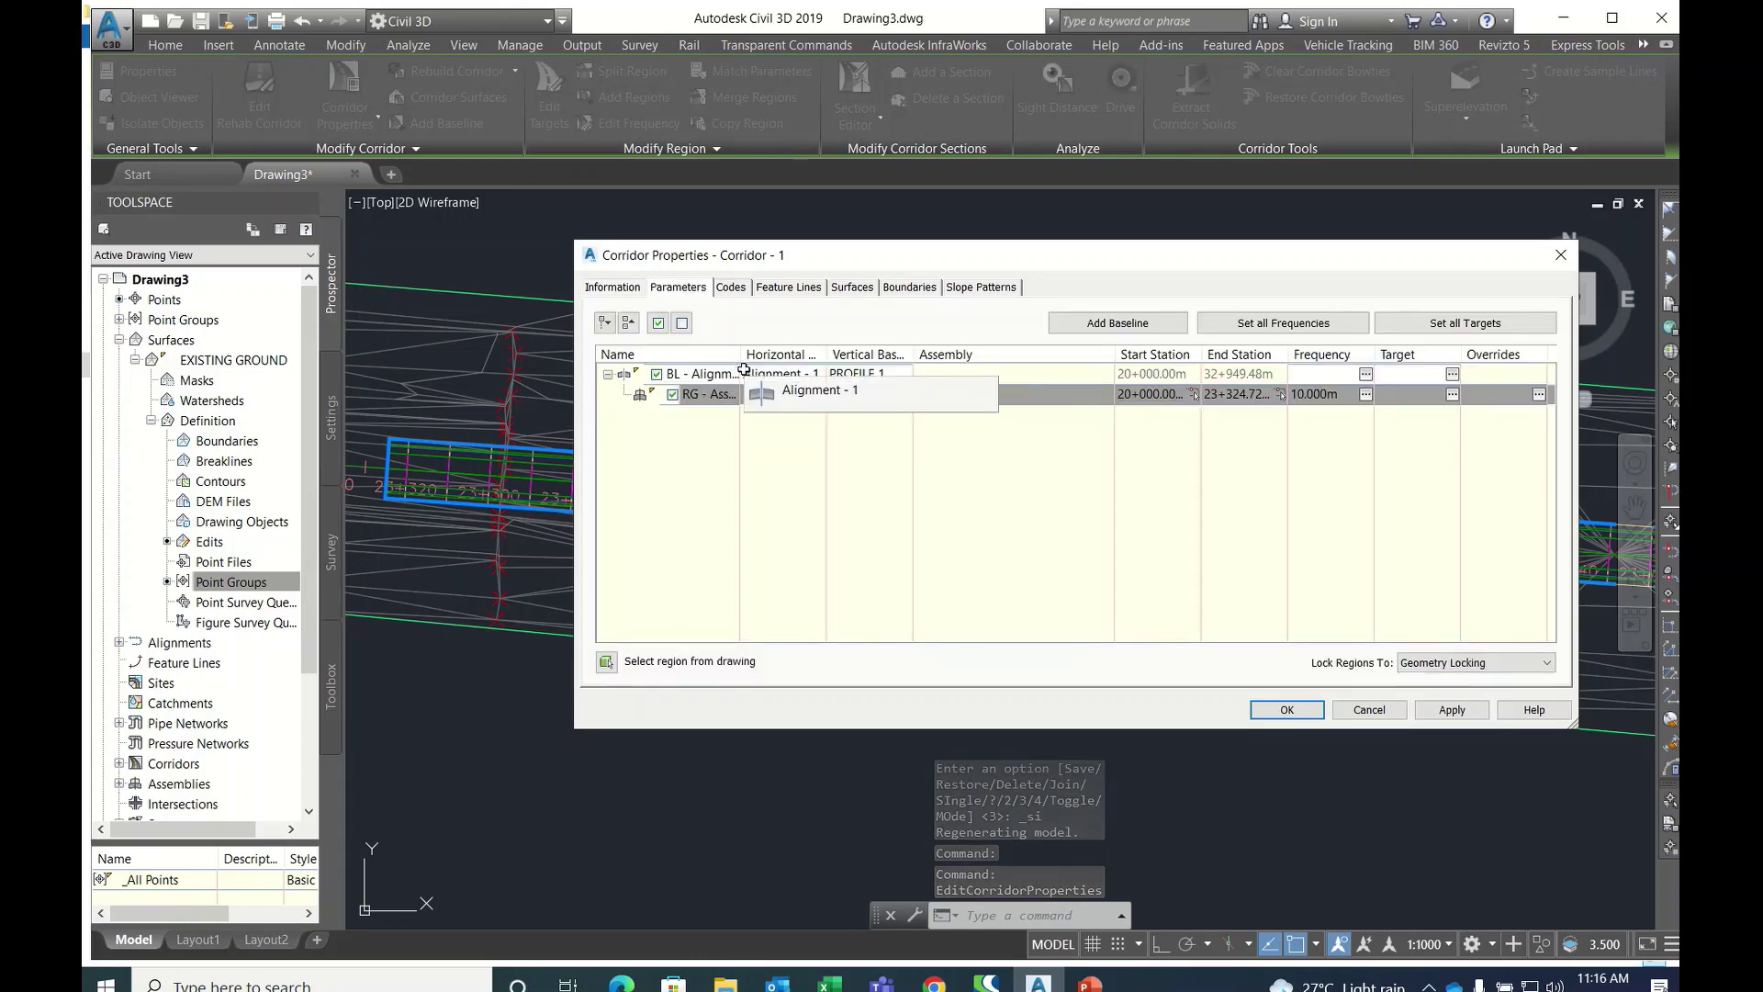
- Insert a region named second after the existing Assembly - 1 region, using Basic Assembly
{"action": "left_click", "coordinate": [702, 397]}
{"action": "right_click", "coordinate": [701, 396]}
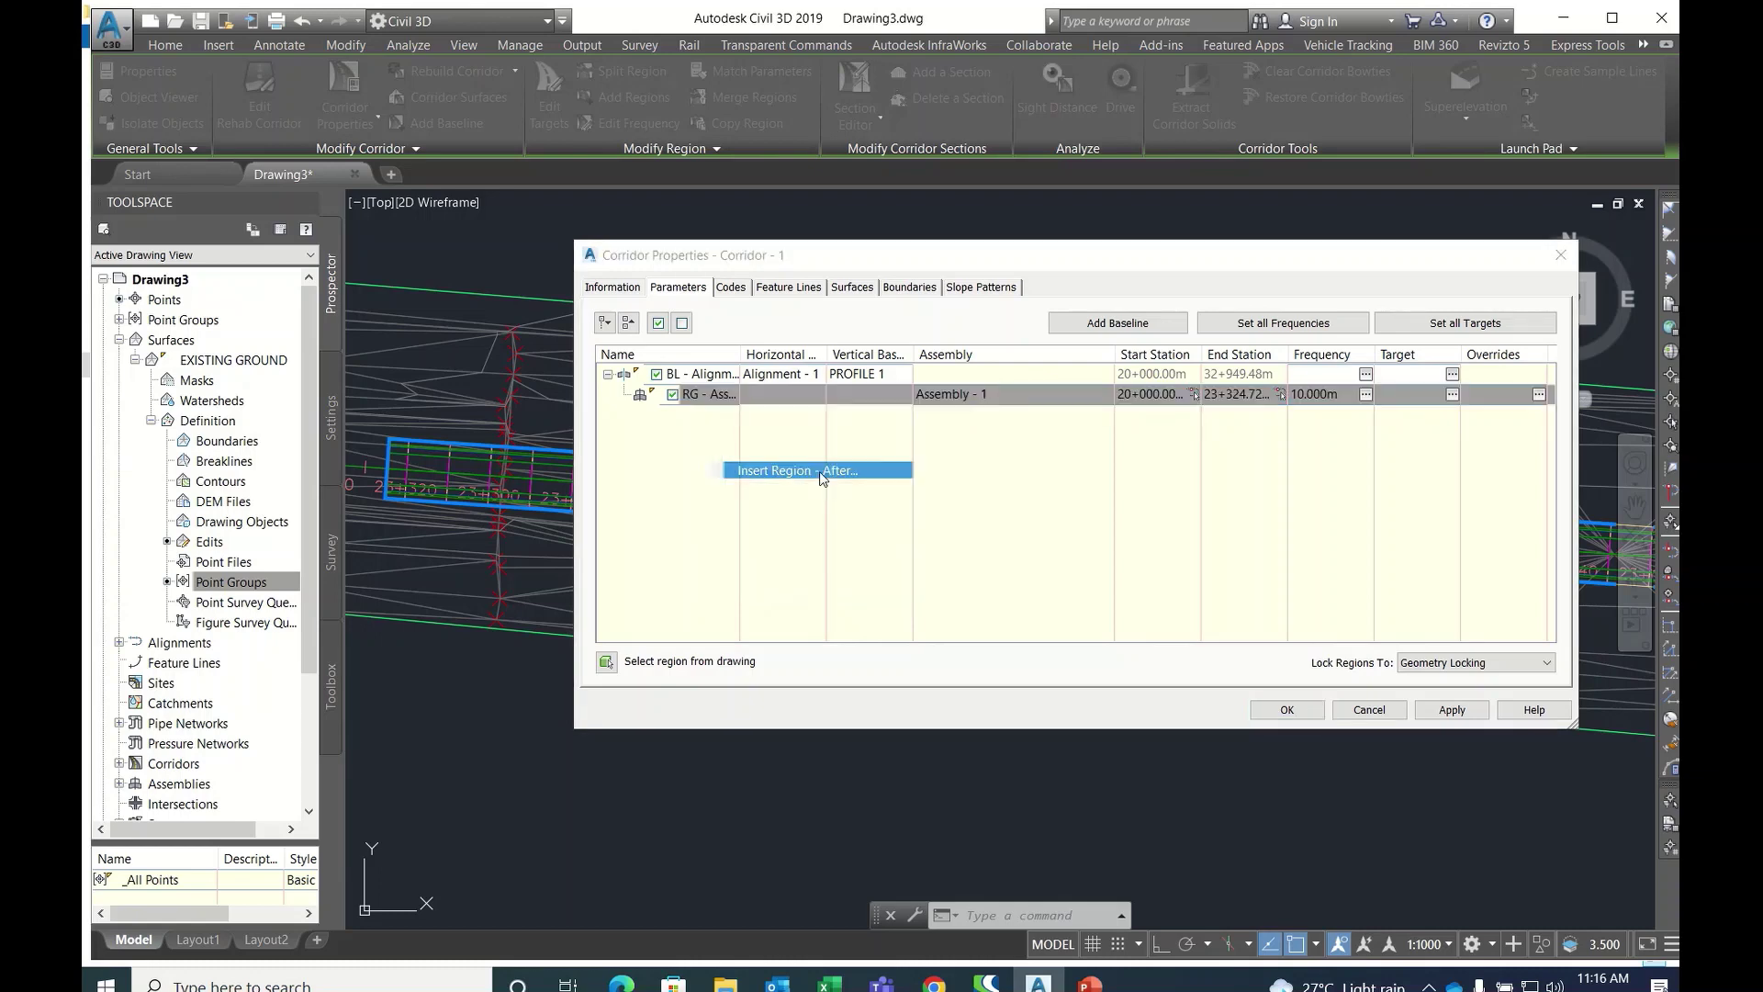
{"action": "left_click", "coordinate": [819, 471]}
{"action": "left_click", "coordinate": [1135, 461]}
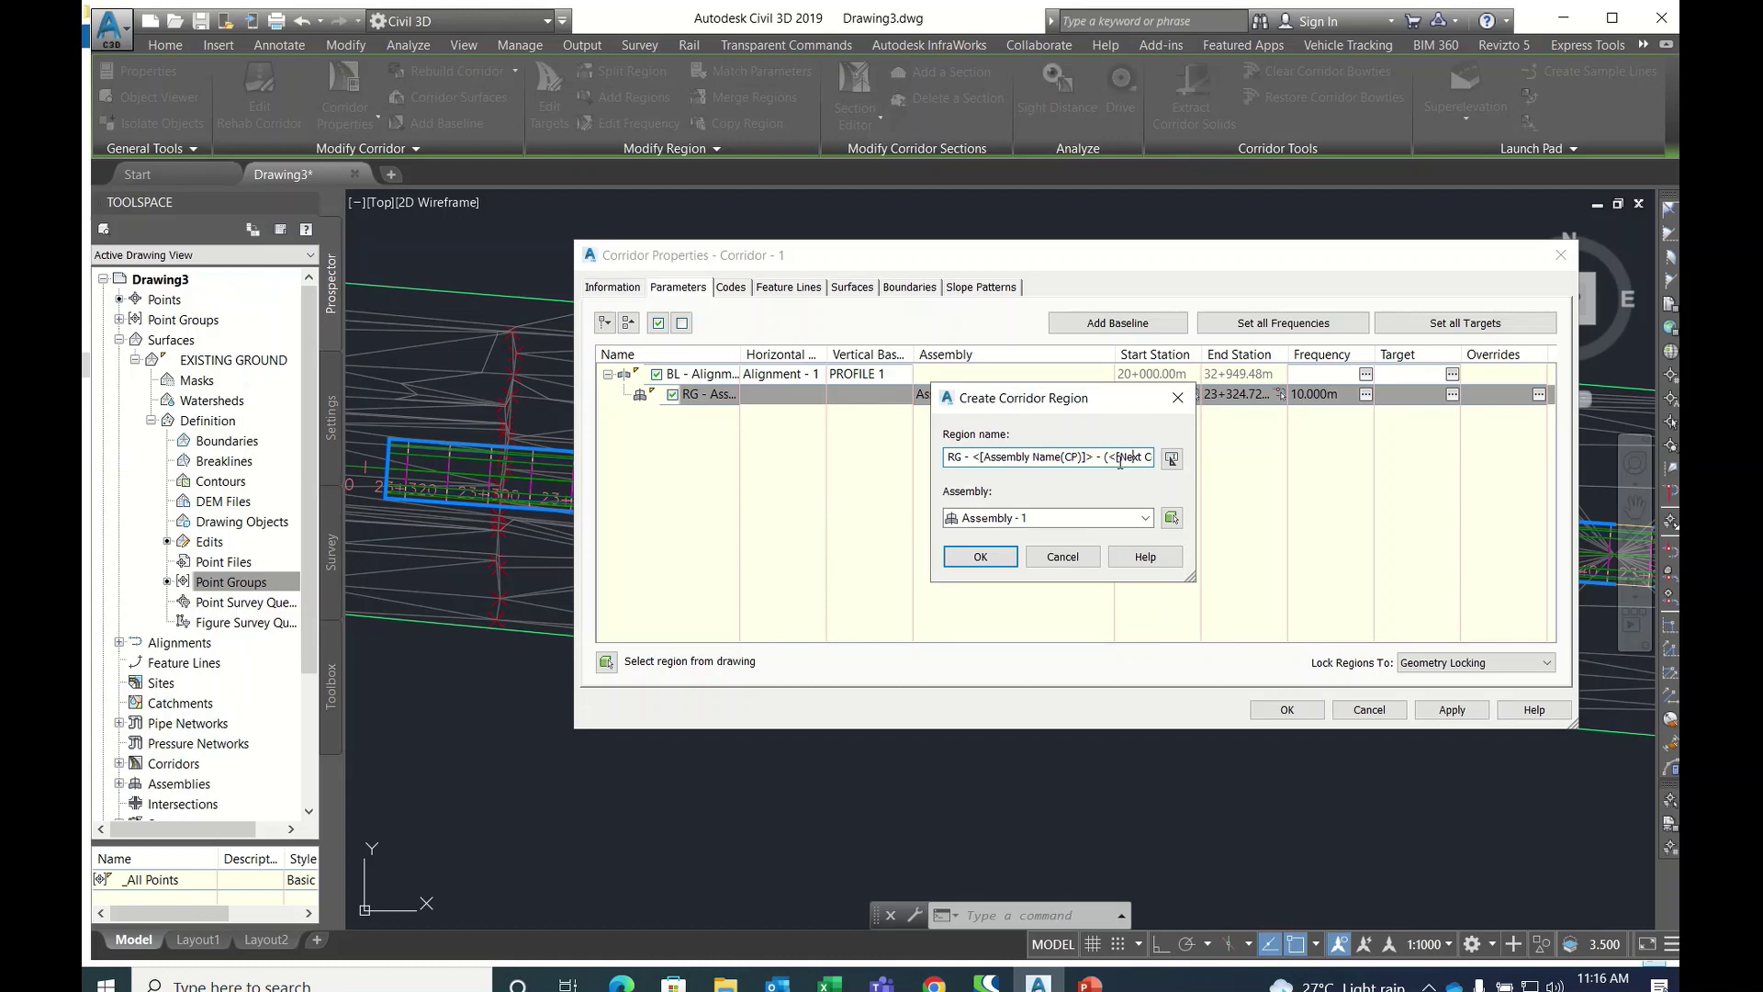
{"action": "key", "text": "ctrl+a"}
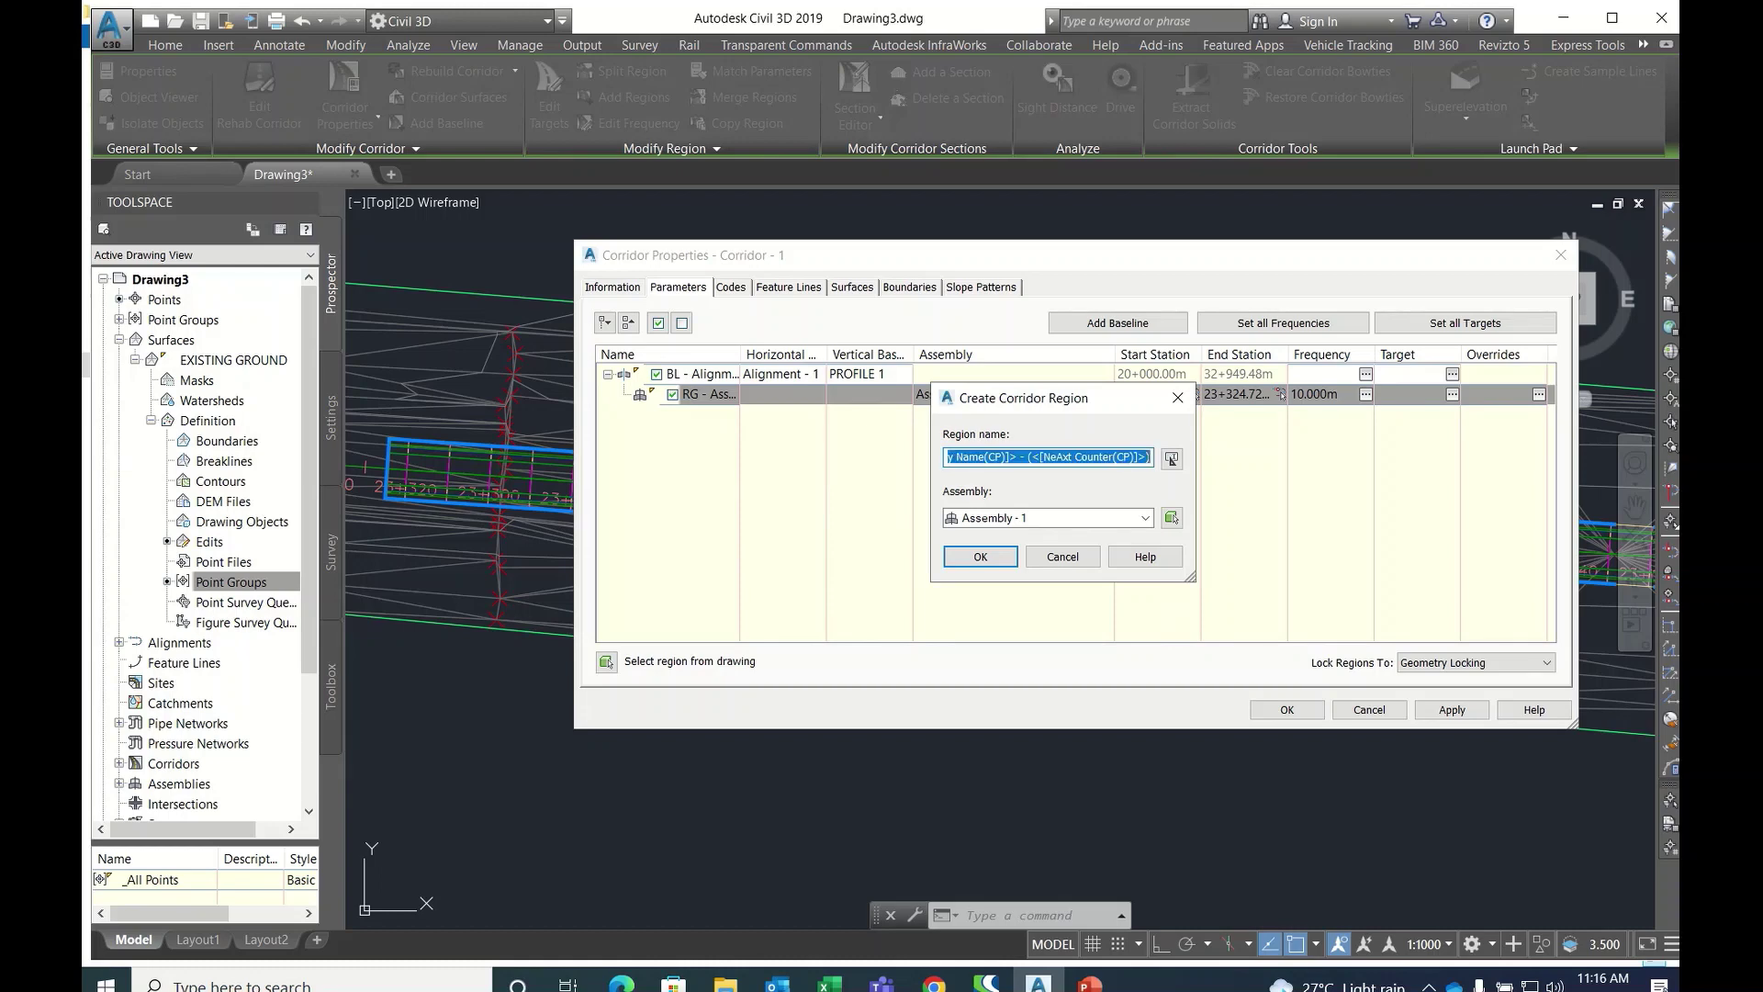
{"action": "type", "text": "s"}
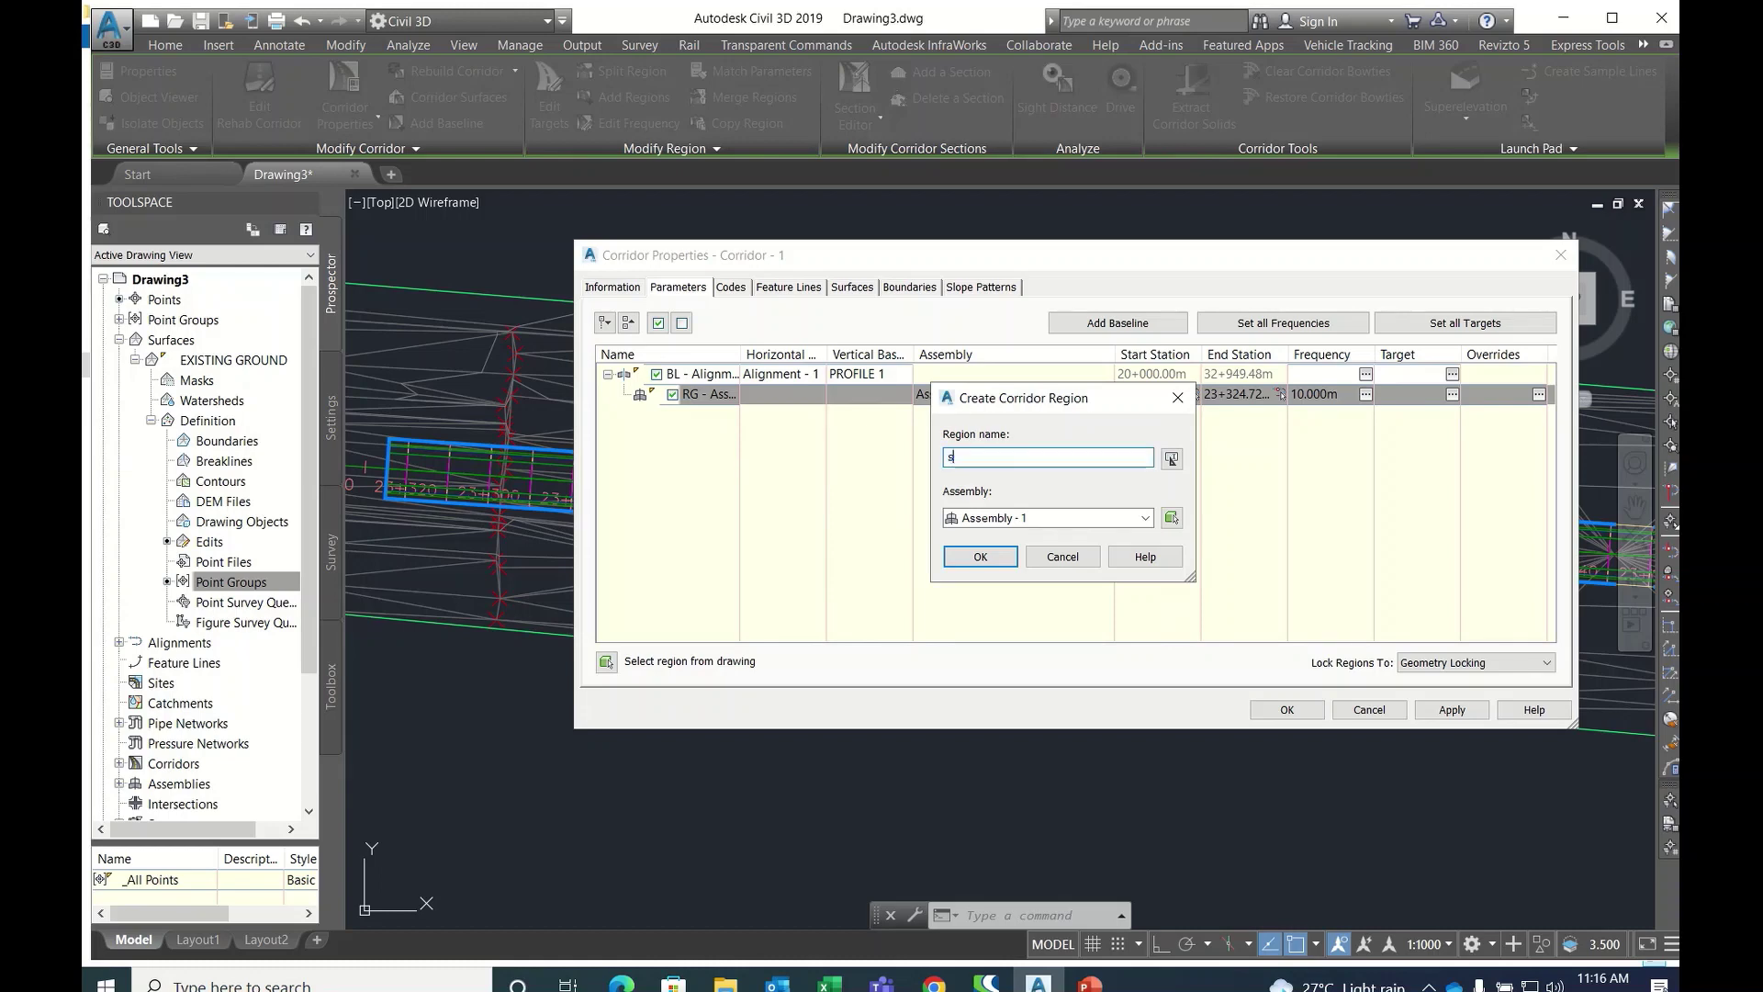
{"action": "type", "text": "econd"}
{"action": "left_click", "coordinate": [1083, 517]}
{"action": "left_click", "coordinate": [1011, 549]}
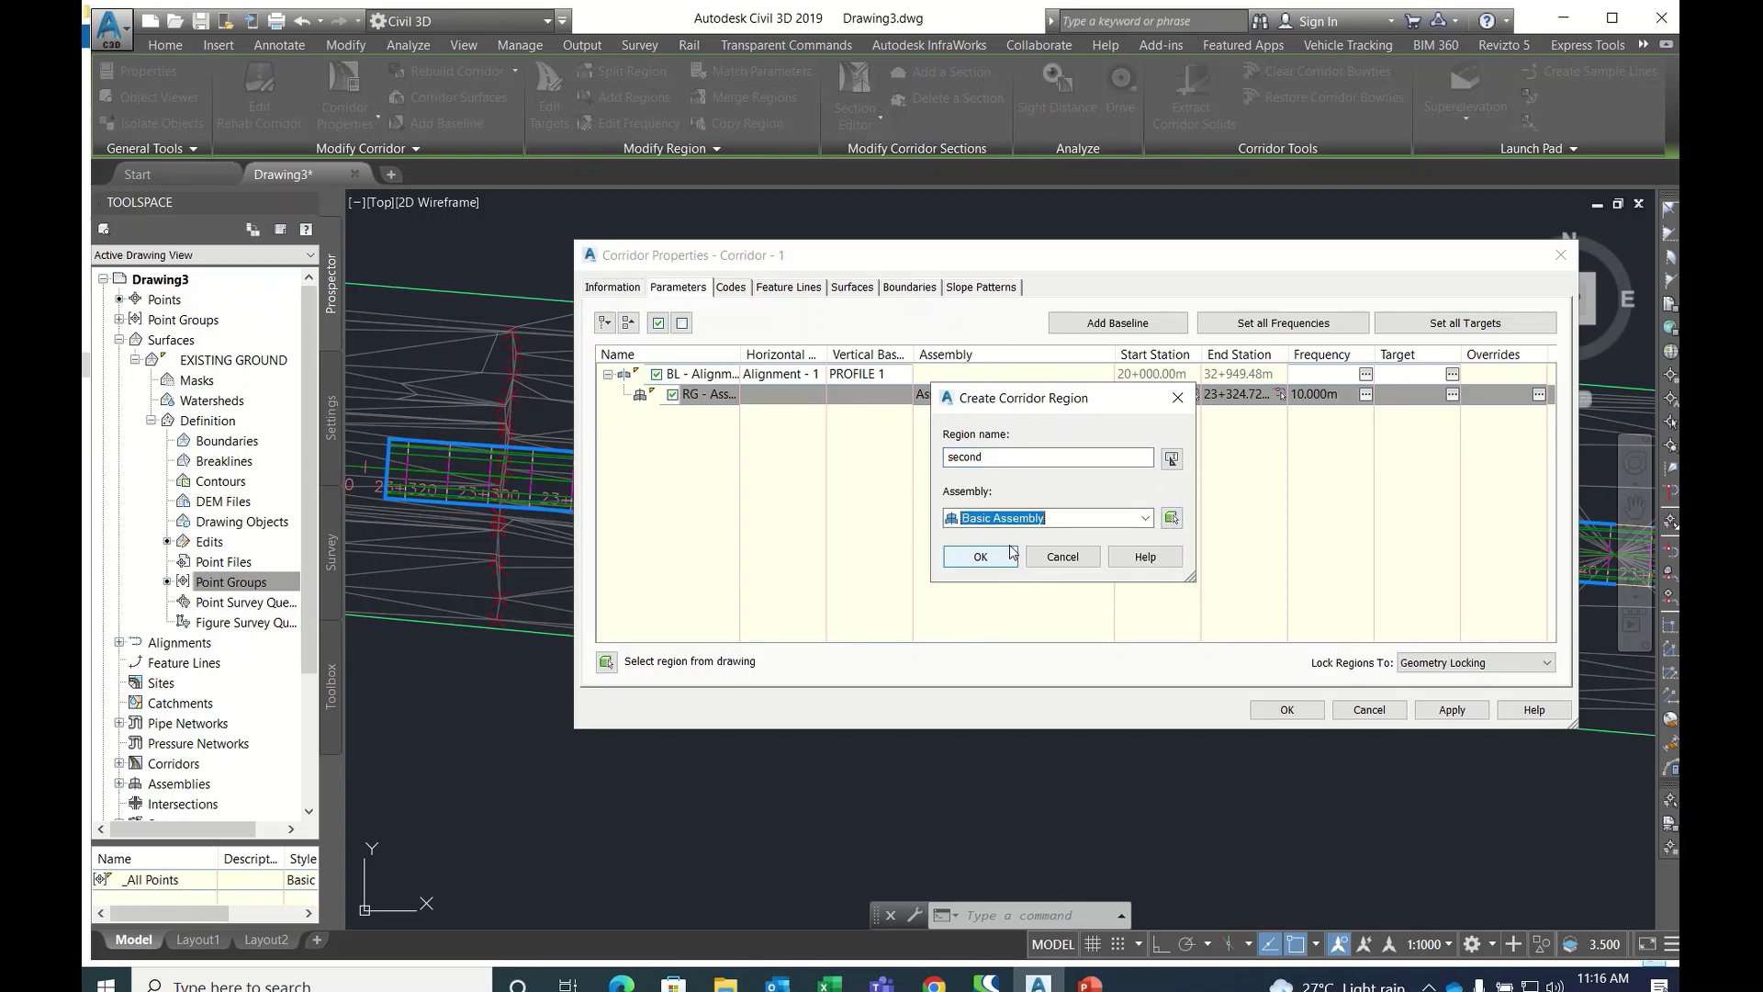
{"action": "left_click", "coordinate": [980, 556]}
- Pick the end station of the region second at about 23+843 along the baseline
{"action": "left_click", "coordinate": [1272, 414]}
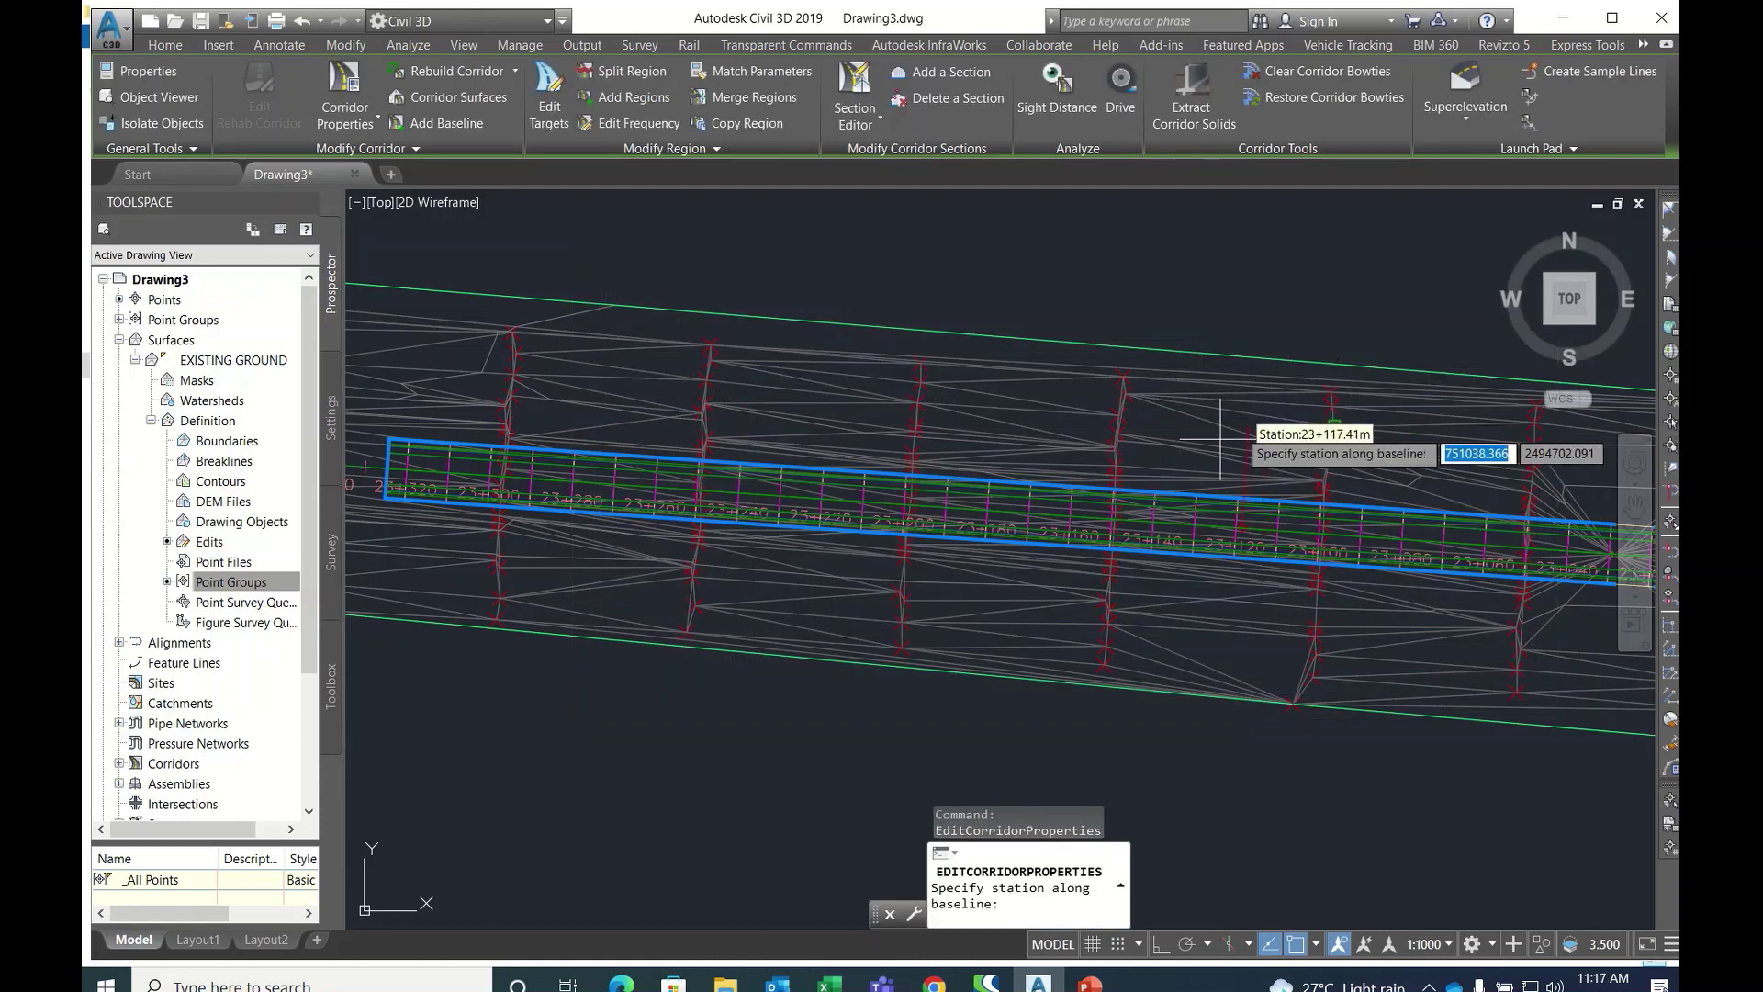
{"action": "scroll", "coordinate": [1219, 439], "scroll_direction": "down", "scroll_amount": 5}
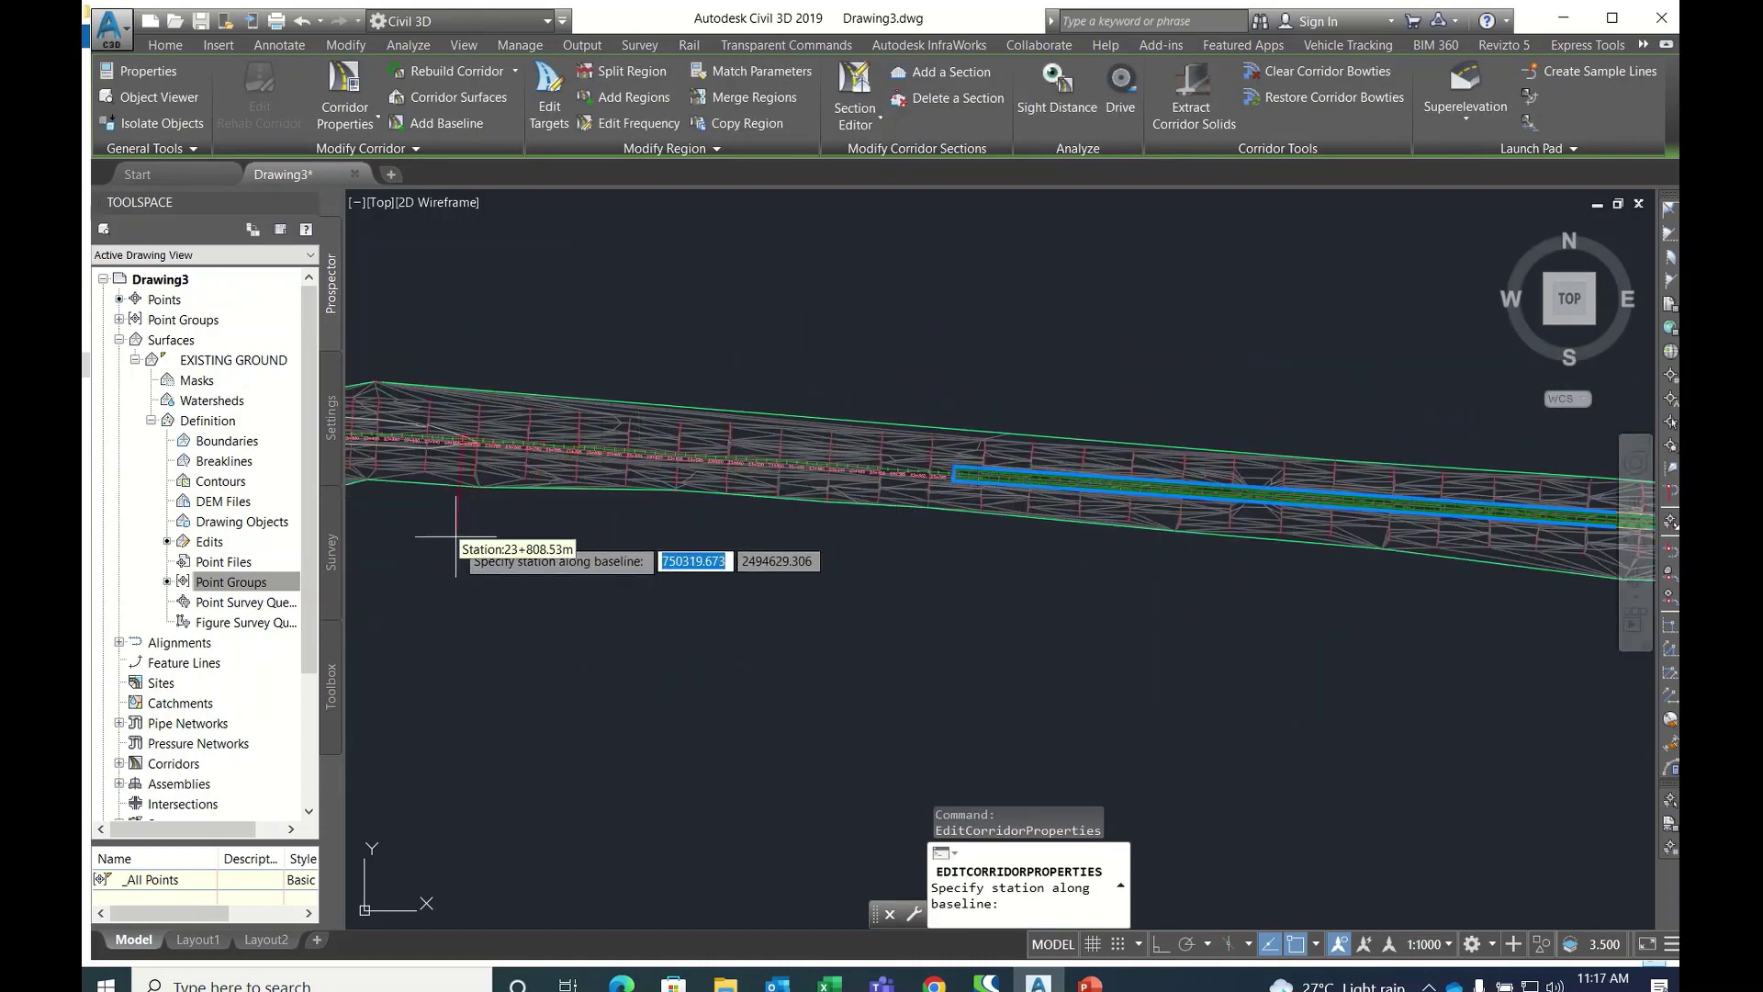
{"action": "left_click", "coordinate": [420, 547]}
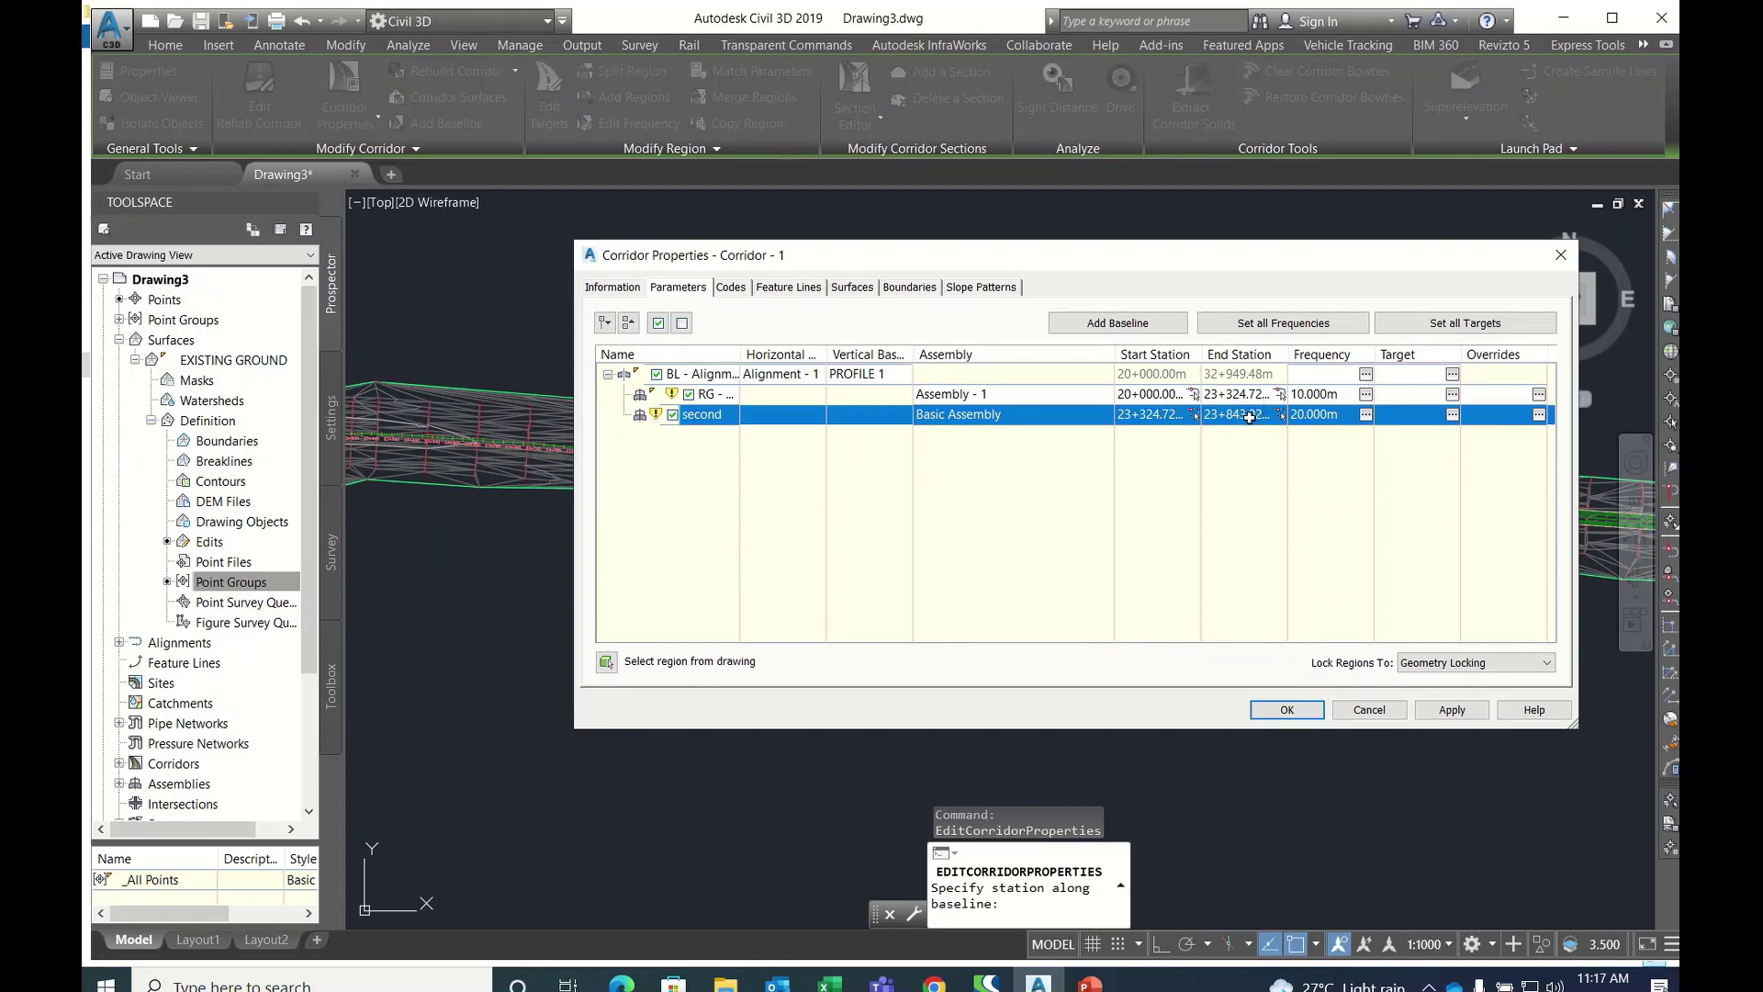
- Set the assembly frequency of the region second to 10 m along tangents and a 10 m curve increment
{"action": "left_click", "coordinate": [1366, 415]}
{"action": "left_click", "coordinate": [963, 271]}
{"action": "key", "text": "Return"}
{"action": "left_click", "coordinate": [969, 308]}
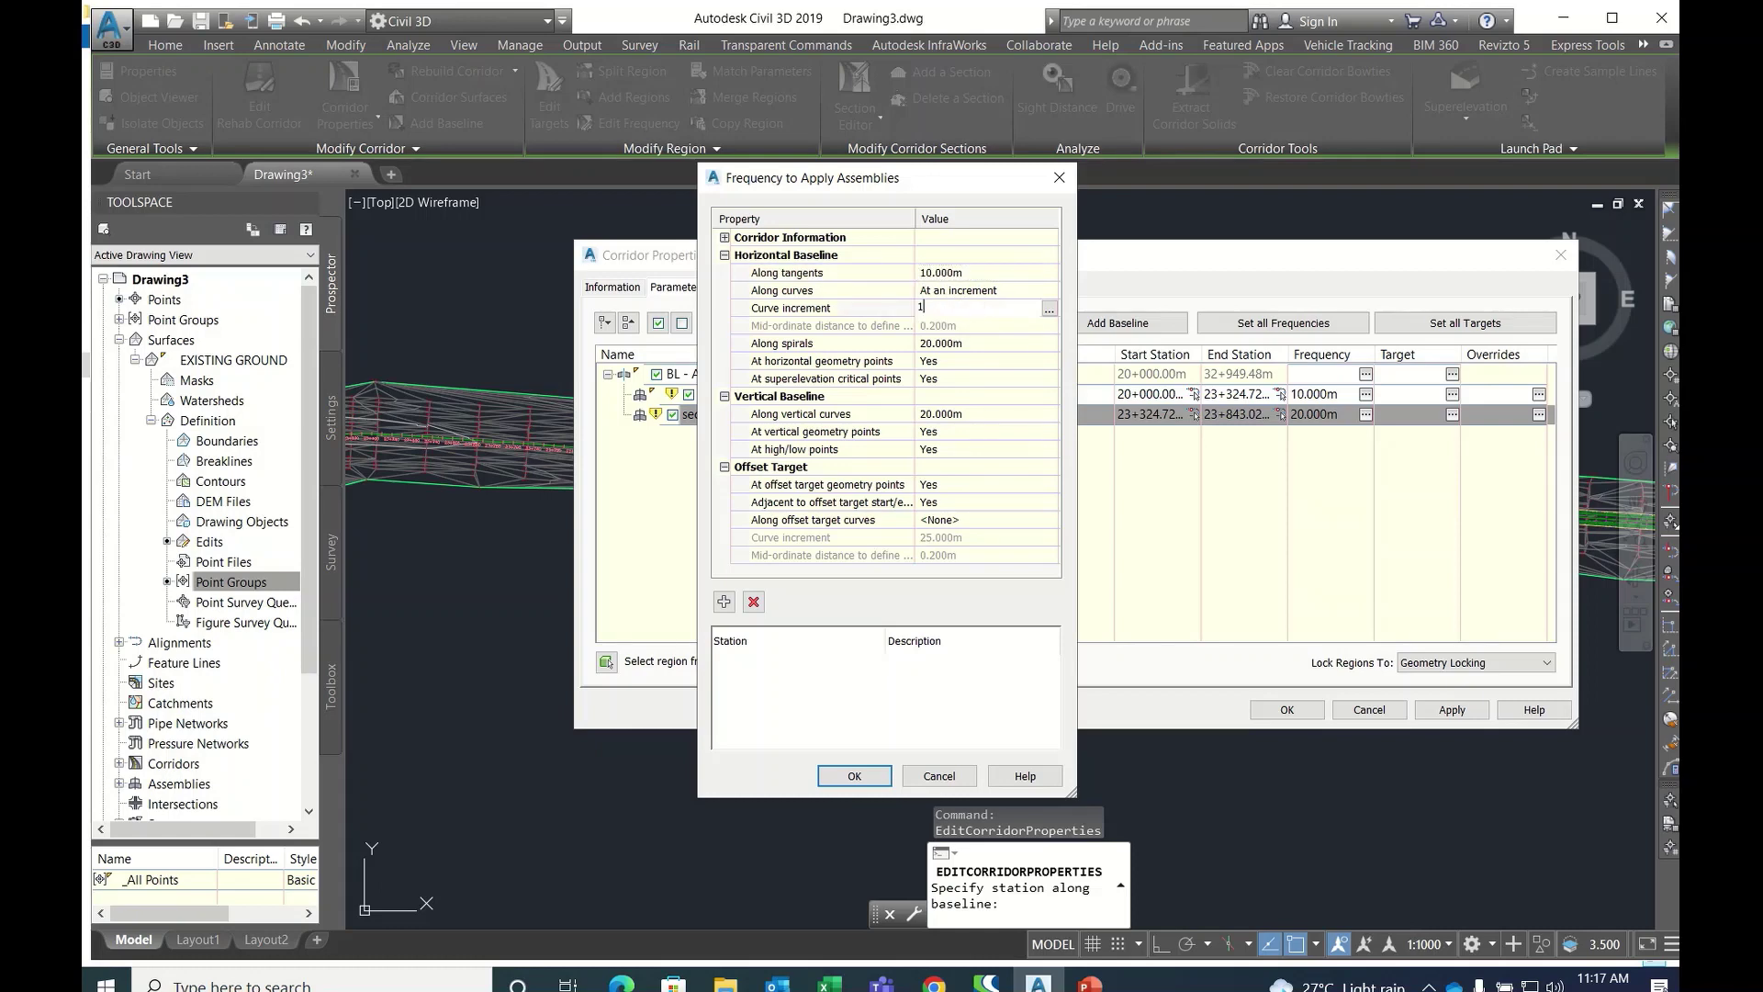
{"action": "key", "text": "Return"}
{"action": "left_click", "coordinate": [848, 773]}
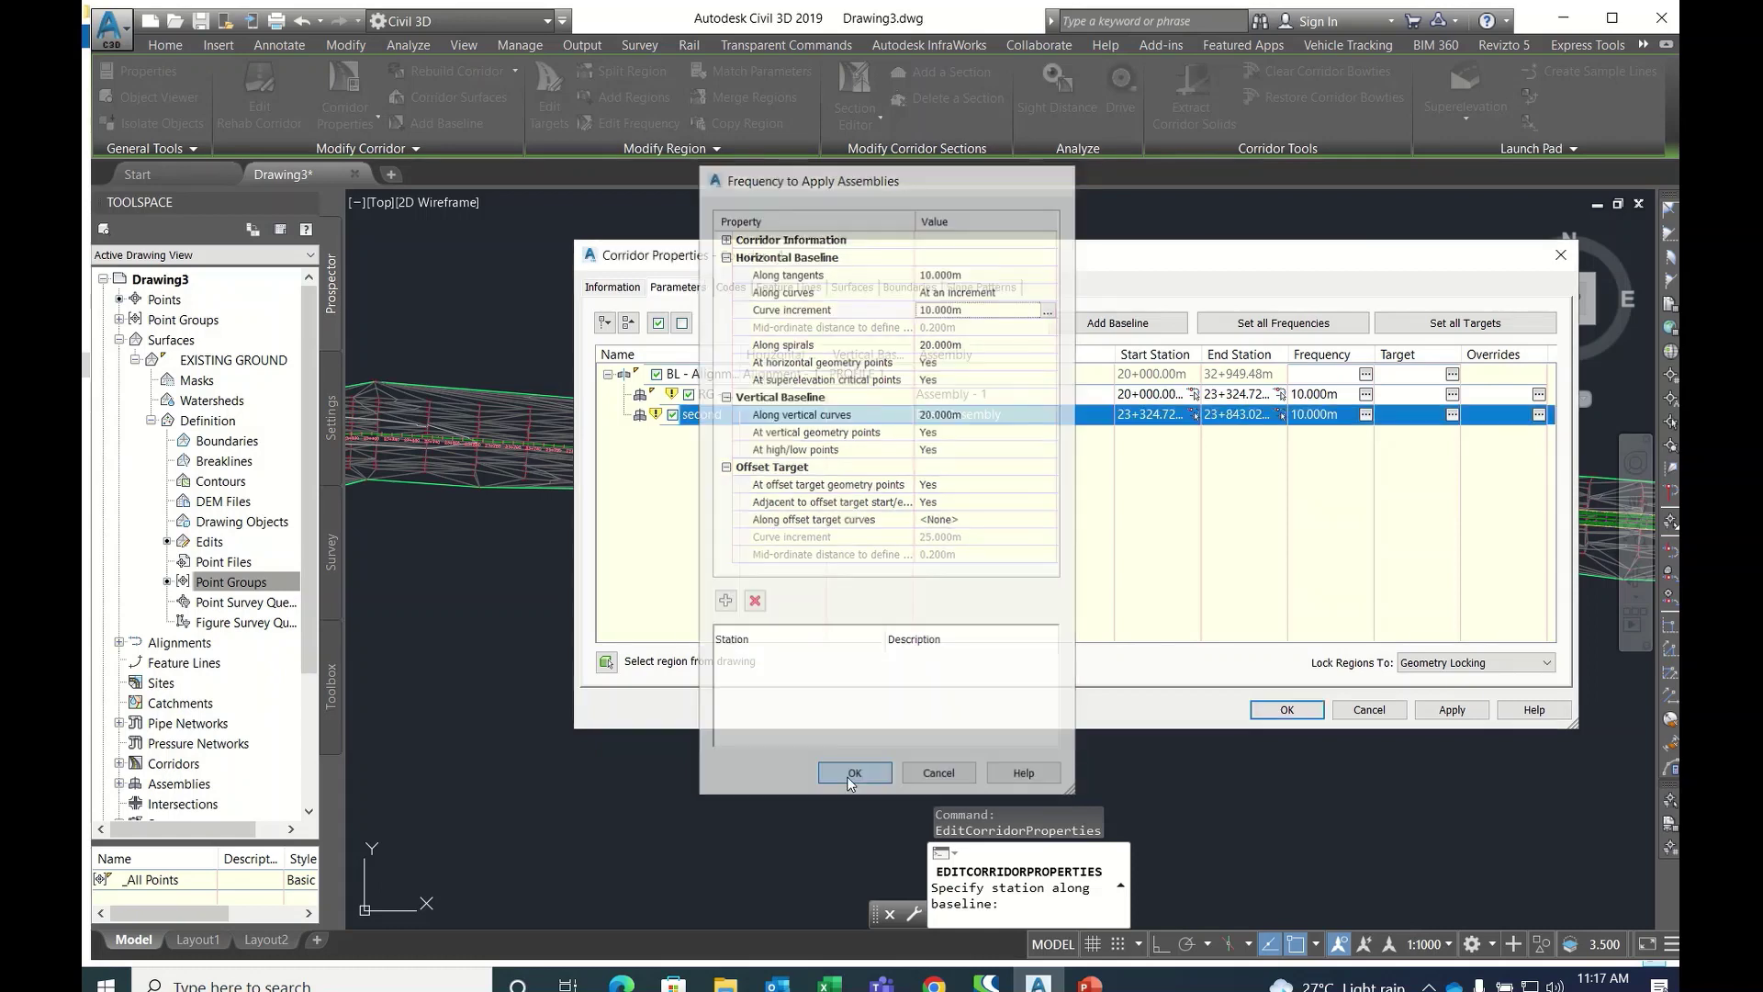
- Accept the corridor properties and rebuild Corridor - 1 with the added region
{"action": "left_click", "coordinate": [1281, 712]}
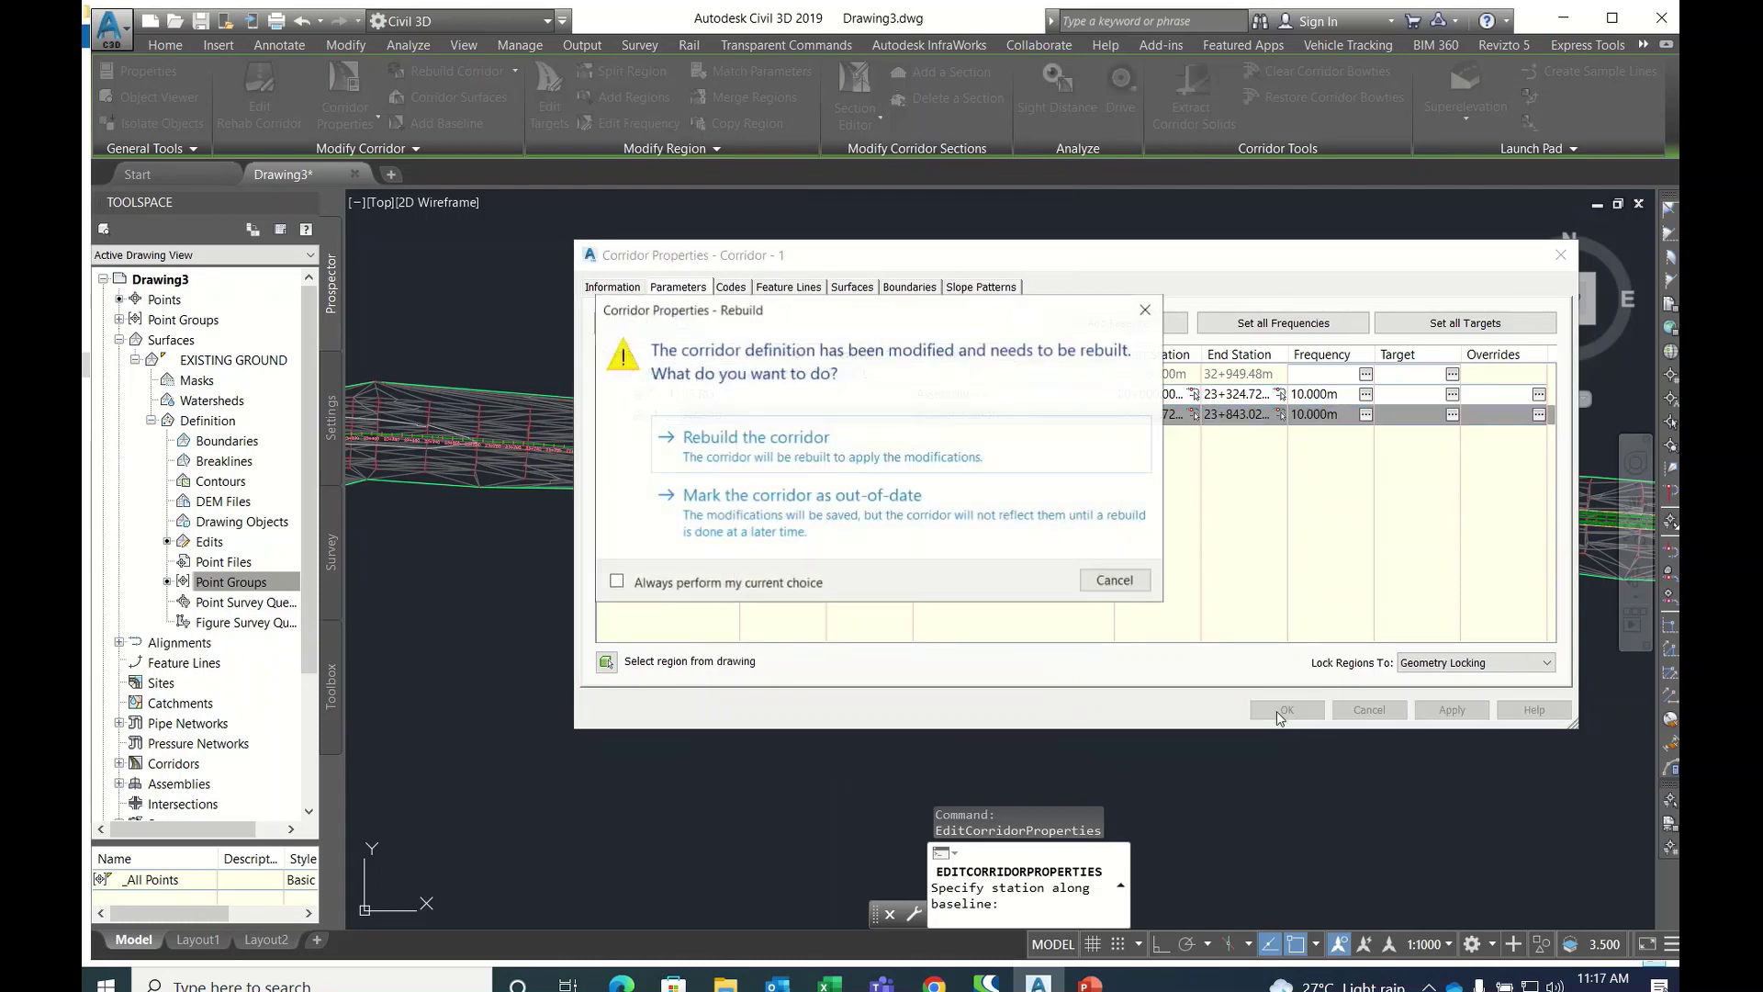
{"action": "left_click", "coordinate": [877, 473]}
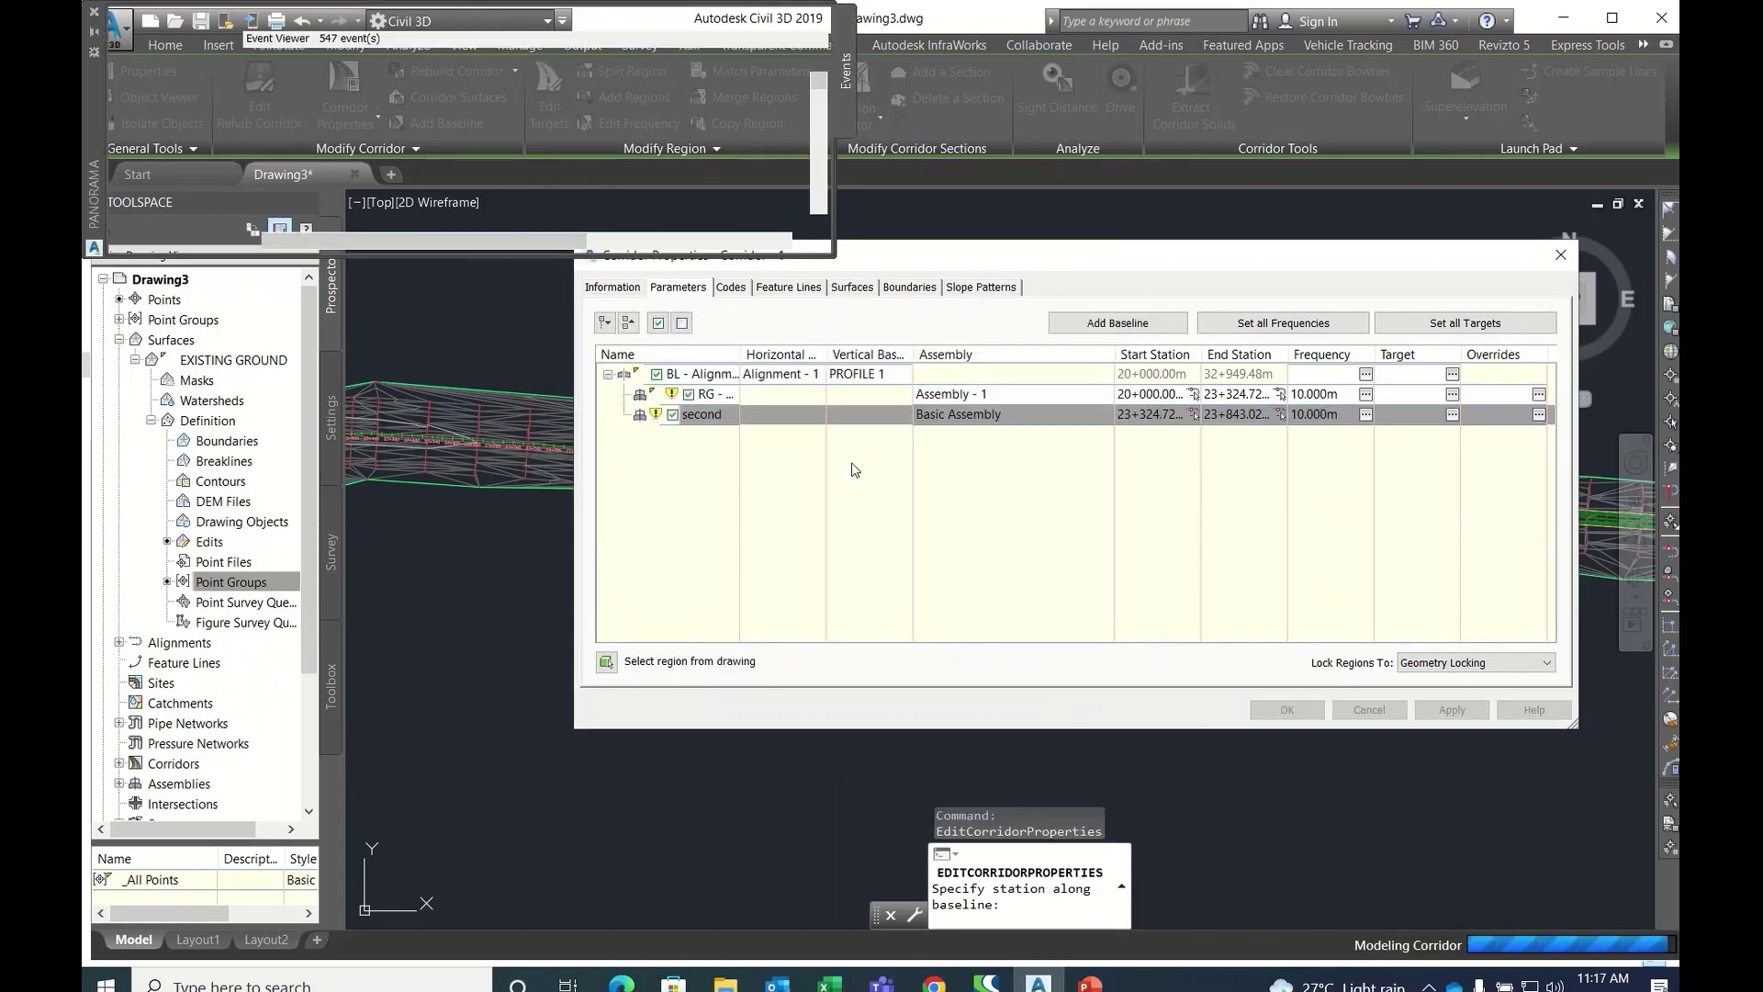
{"action": "key", "text": "Escape"}
{"action": "key", "text": "Escape"}
{"action": "key", "text": "Escape"}
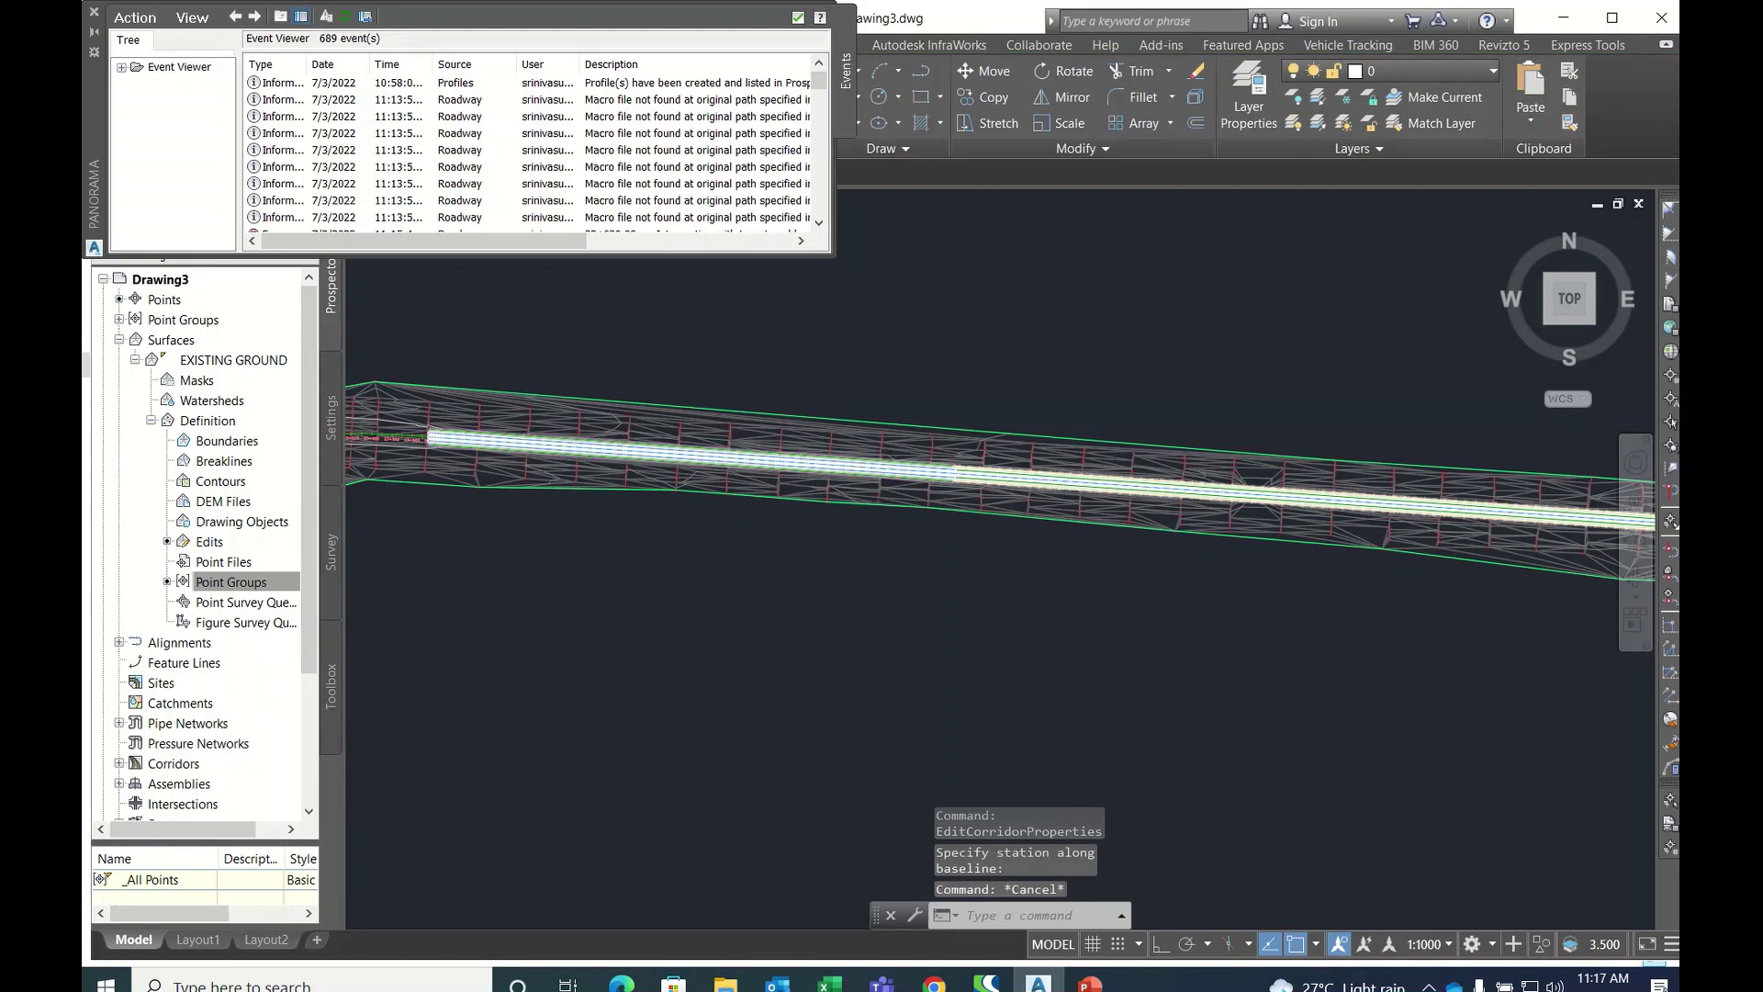
- Examine the junction of the two corridor regions near station 23+320 and the corridor's overall extent in plan
{"action": "scroll", "coordinate": [946, 450], "scroll_direction": "up", "scroll_amount": 5}
{"action": "scroll", "coordinate": [1180, 367], "scroll_direction": "up", "scroll_amount": 3}
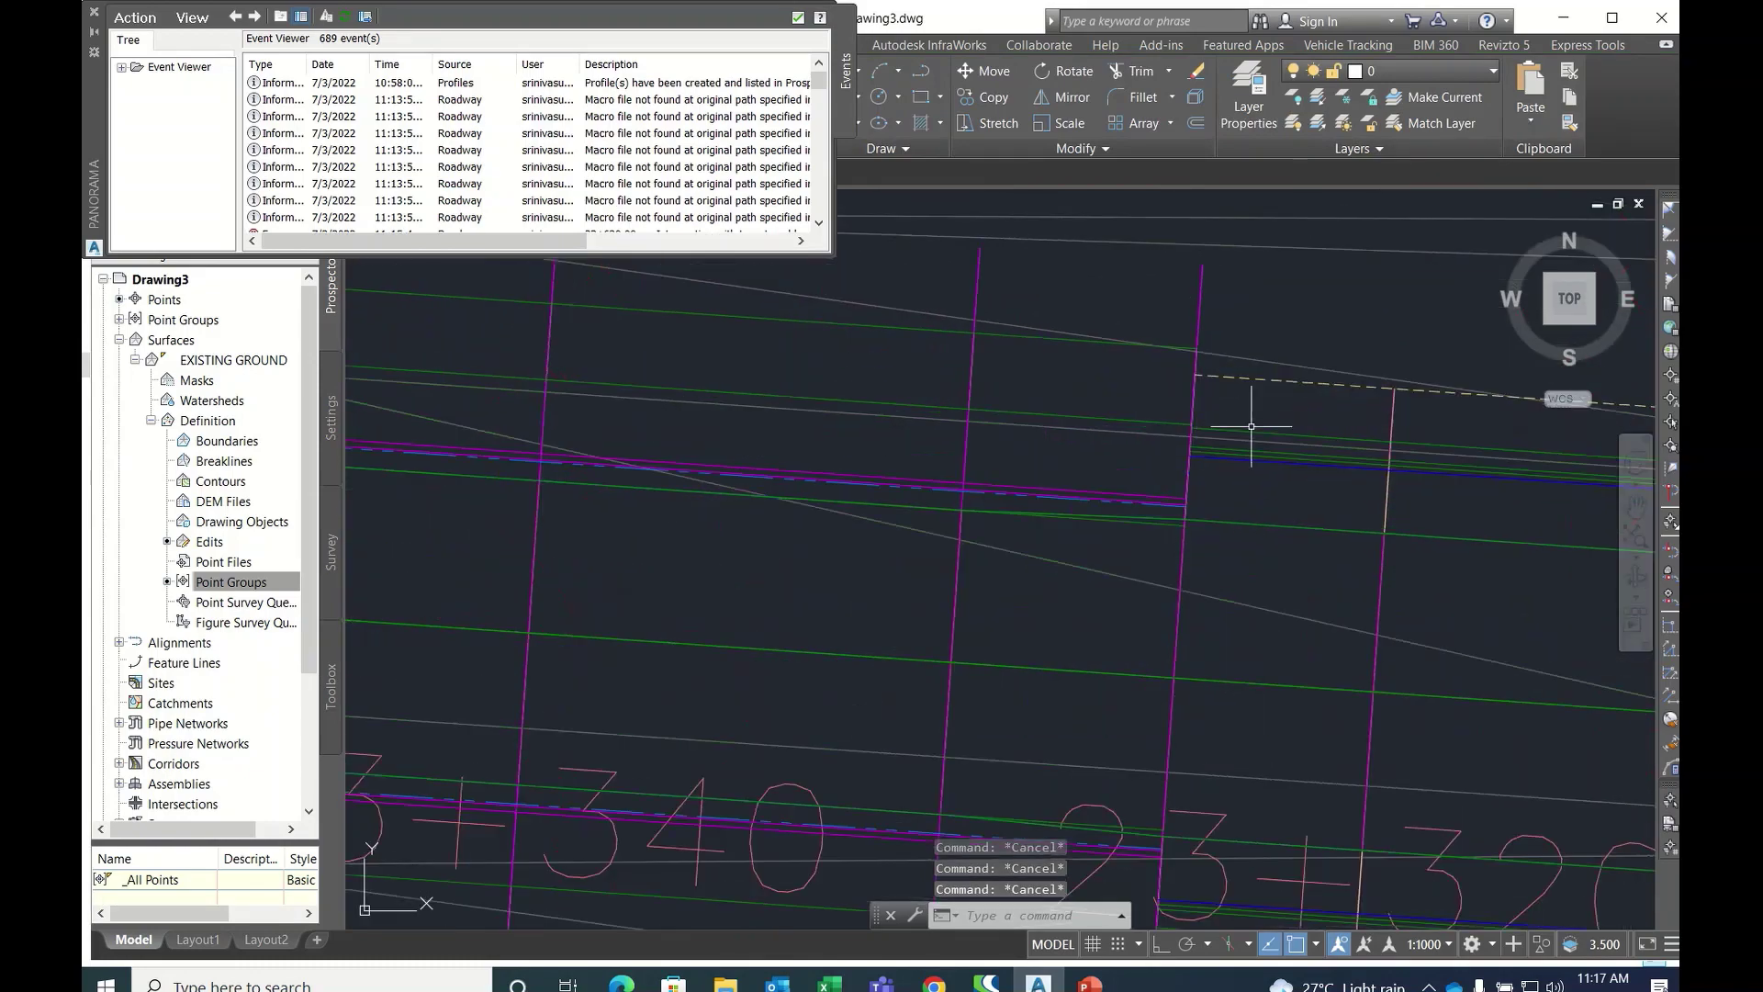
{"action": "left_click", "coordinate": [1047, 340]}
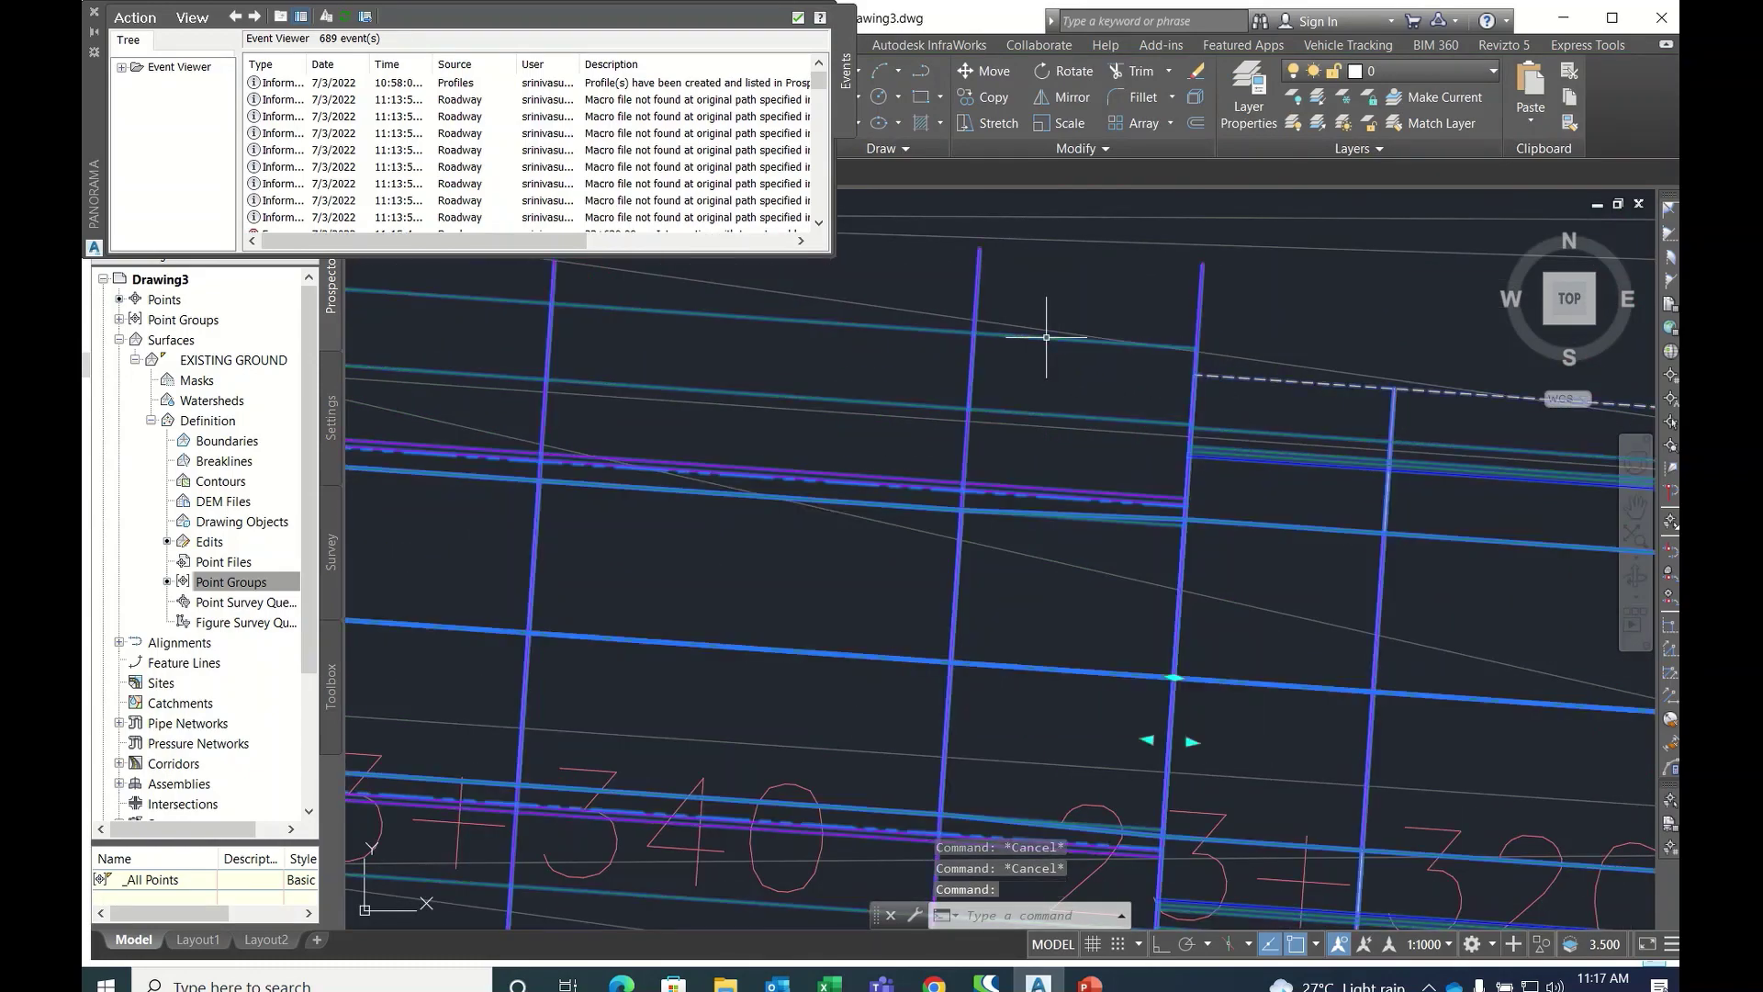
{"action": "scroll", "coordinate": [1056, 395], "scroll_direction": "down", "scroll_amount": 5}
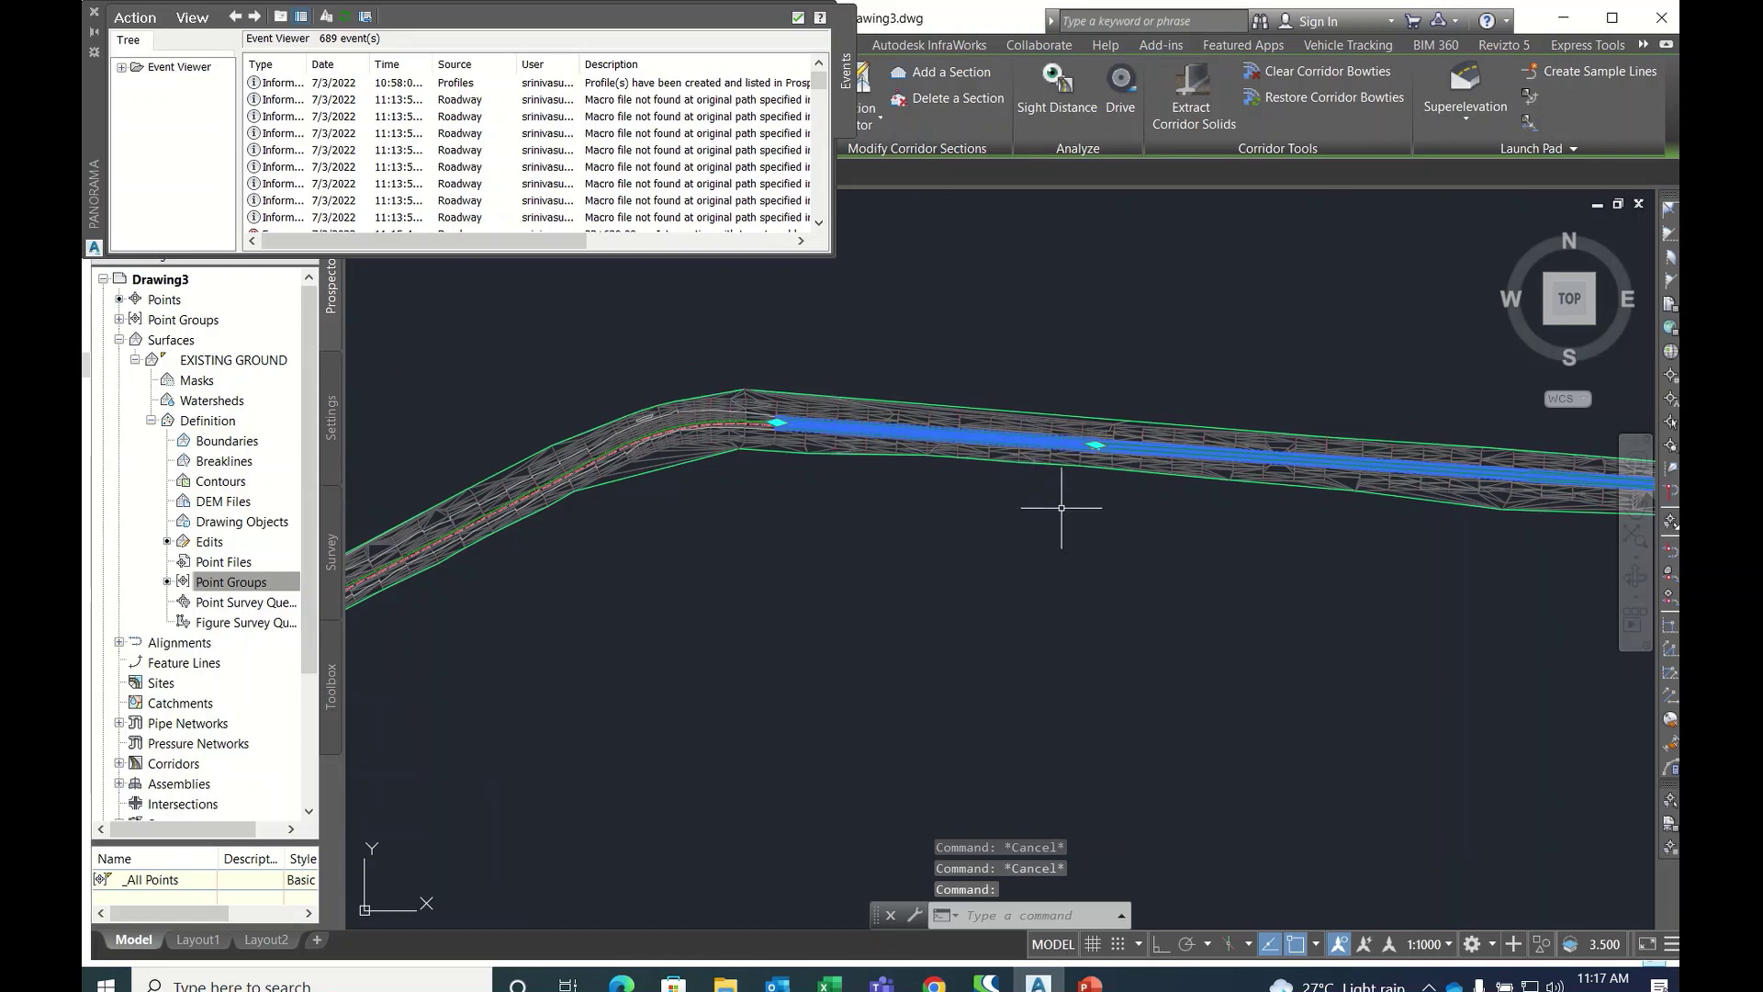
{"action": "key", "text": "Escape"}
{"action": "key", "text": "Escape"}
- Stretch the end of the region second along the alignment to station 23+890, and dismiss the event list and selection
{"action": "scroll", "coordinate": [808, 417], "scroll_direction": "up", "scroll_amount": 6}
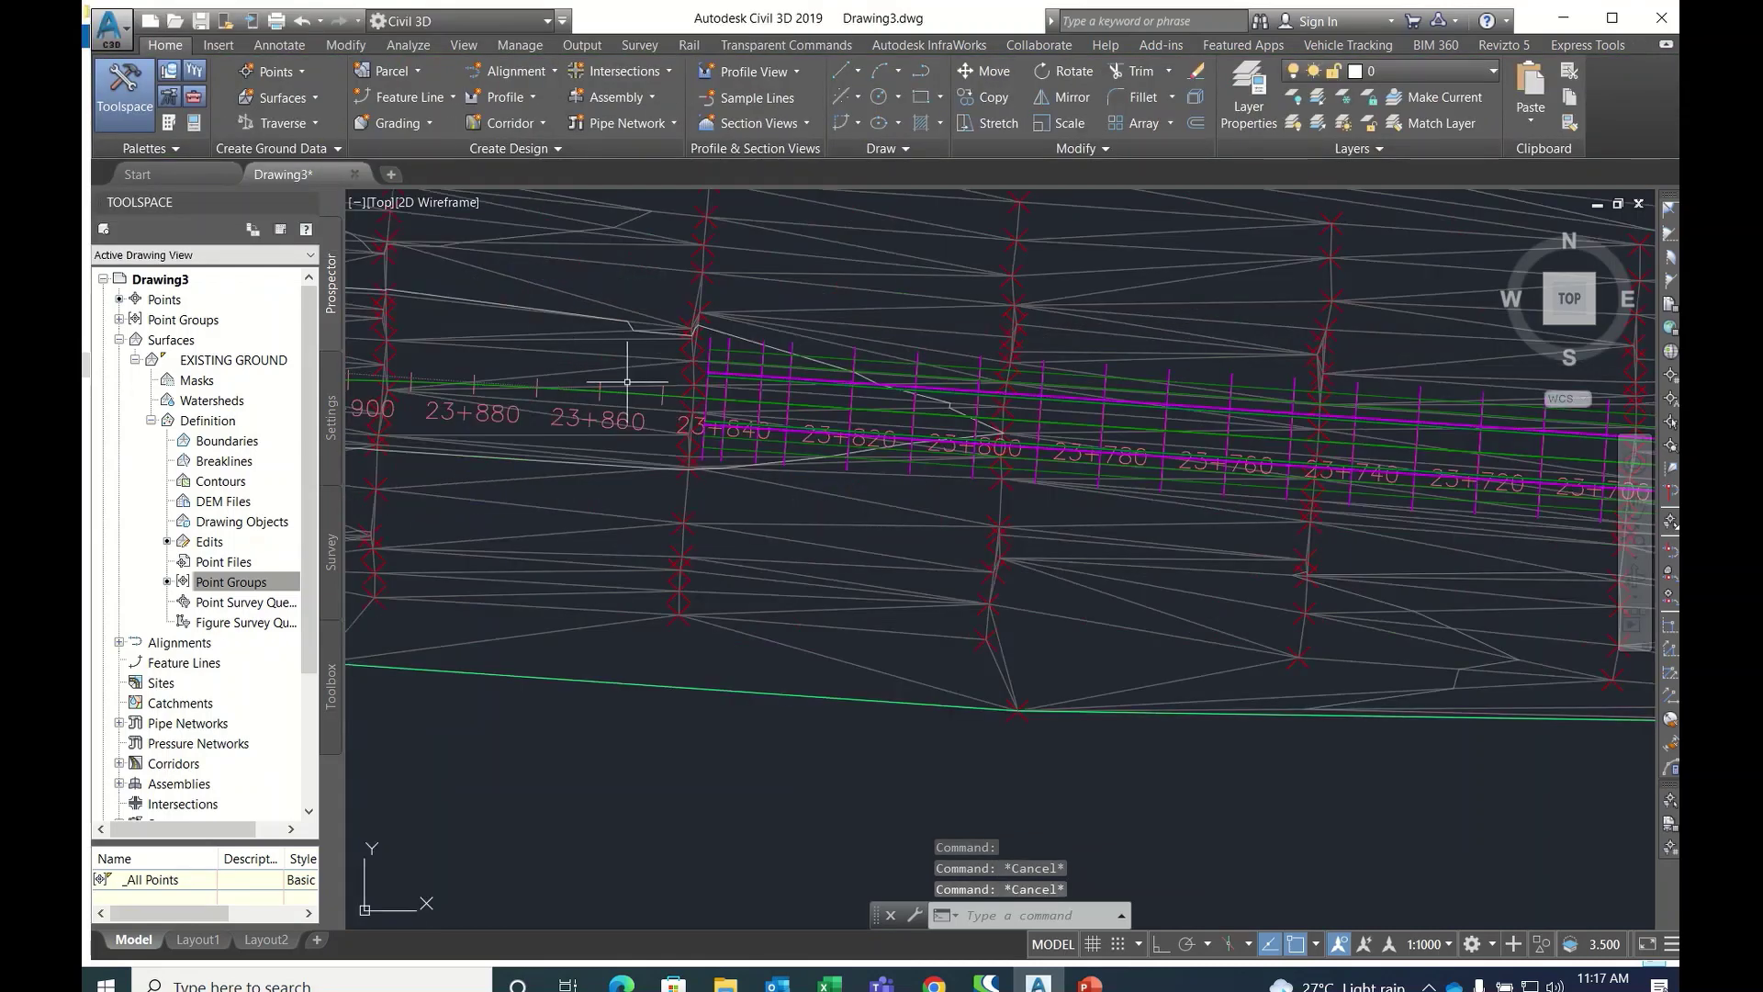
{"action": "left_click", "coordinate": [717, 386]}
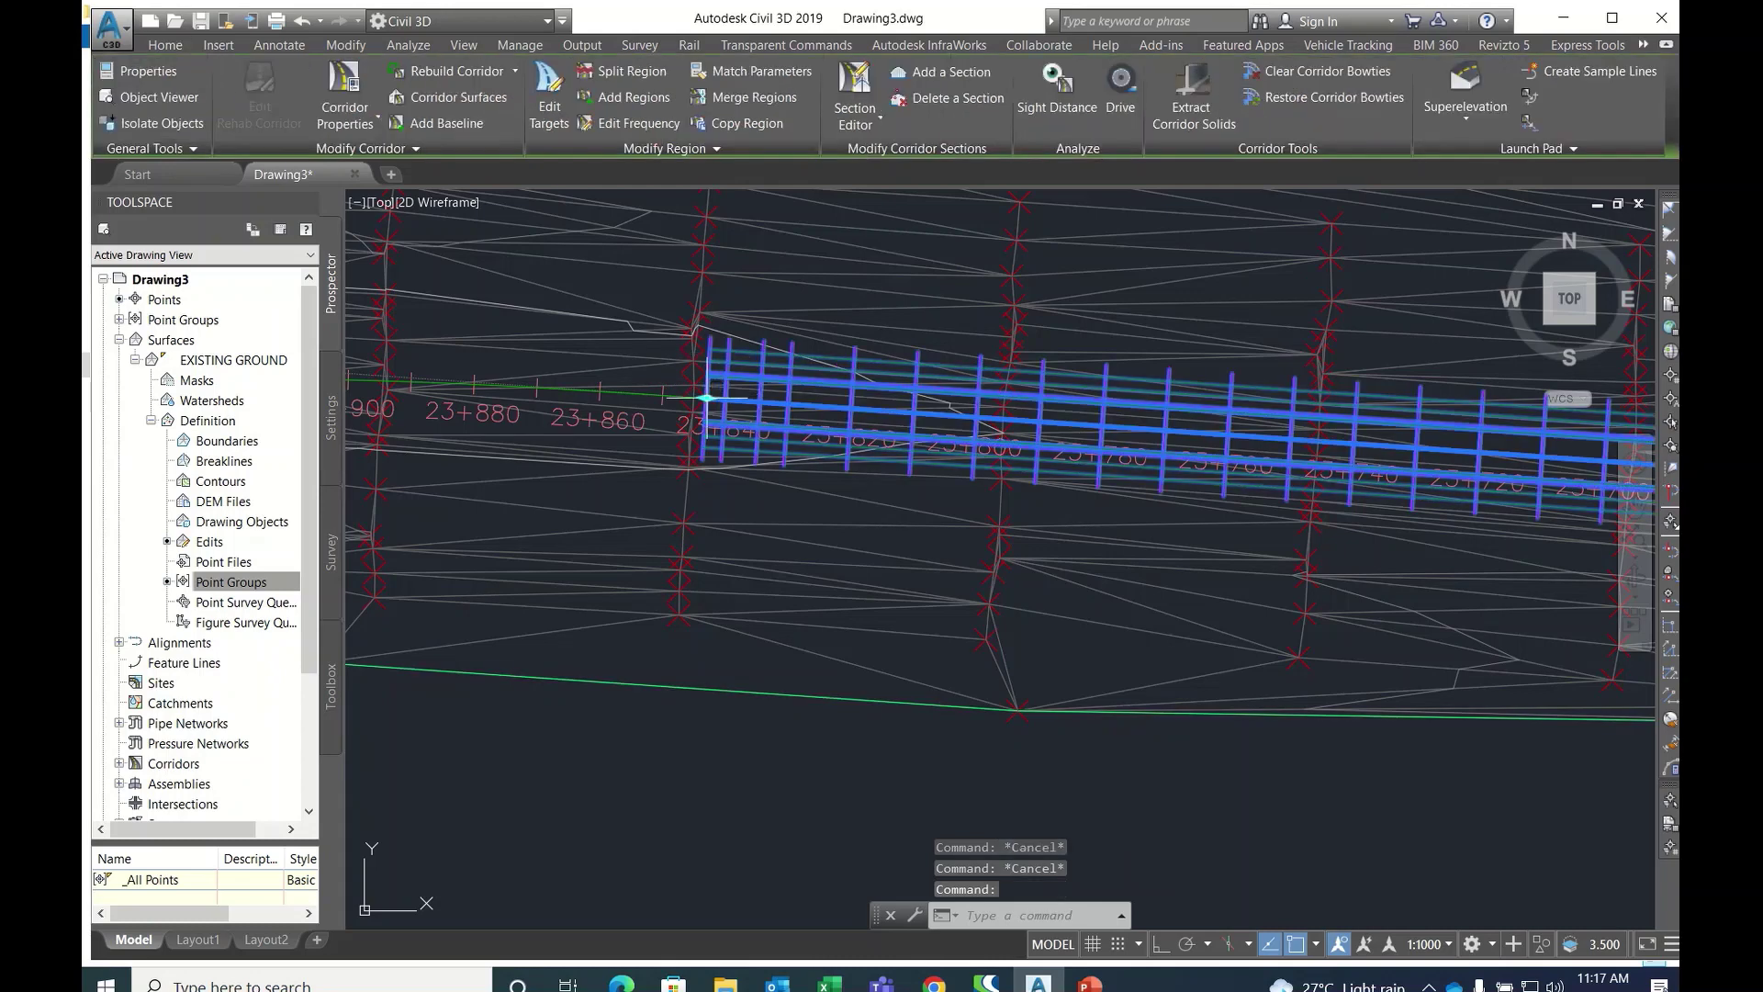
{"action": "left_click", "coordinate": [706, 398]}
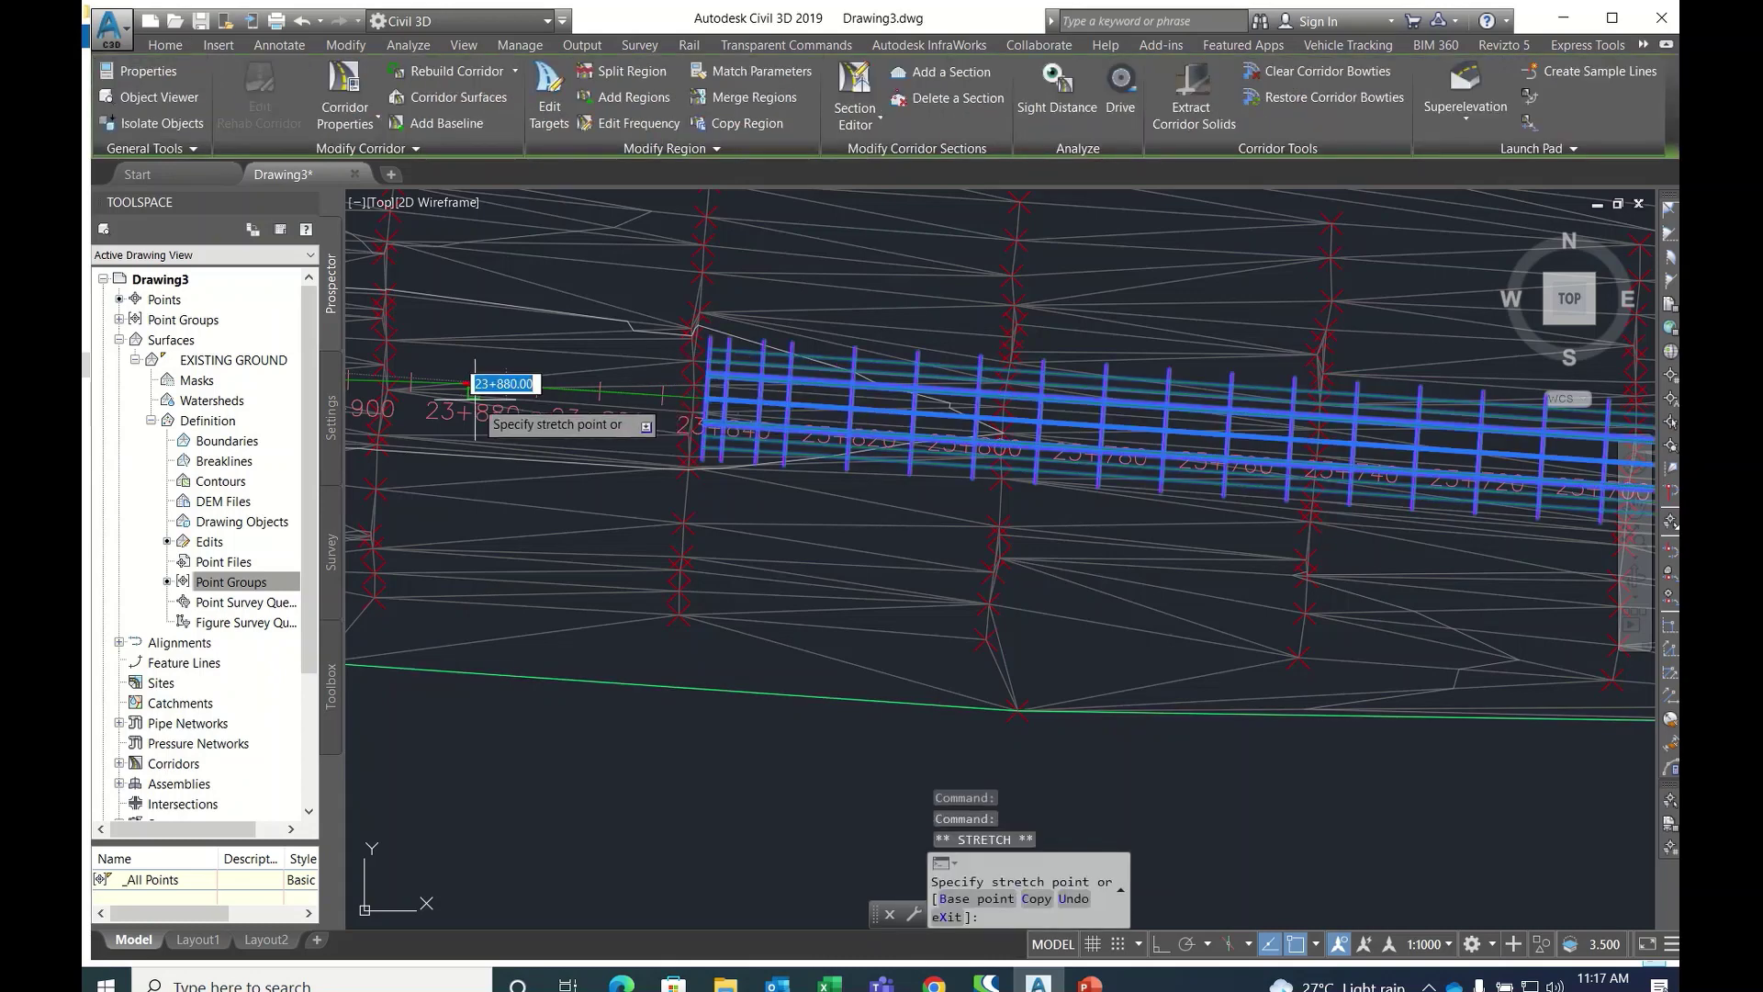
{"action": "left_click", "coordinate": [410, 381]}
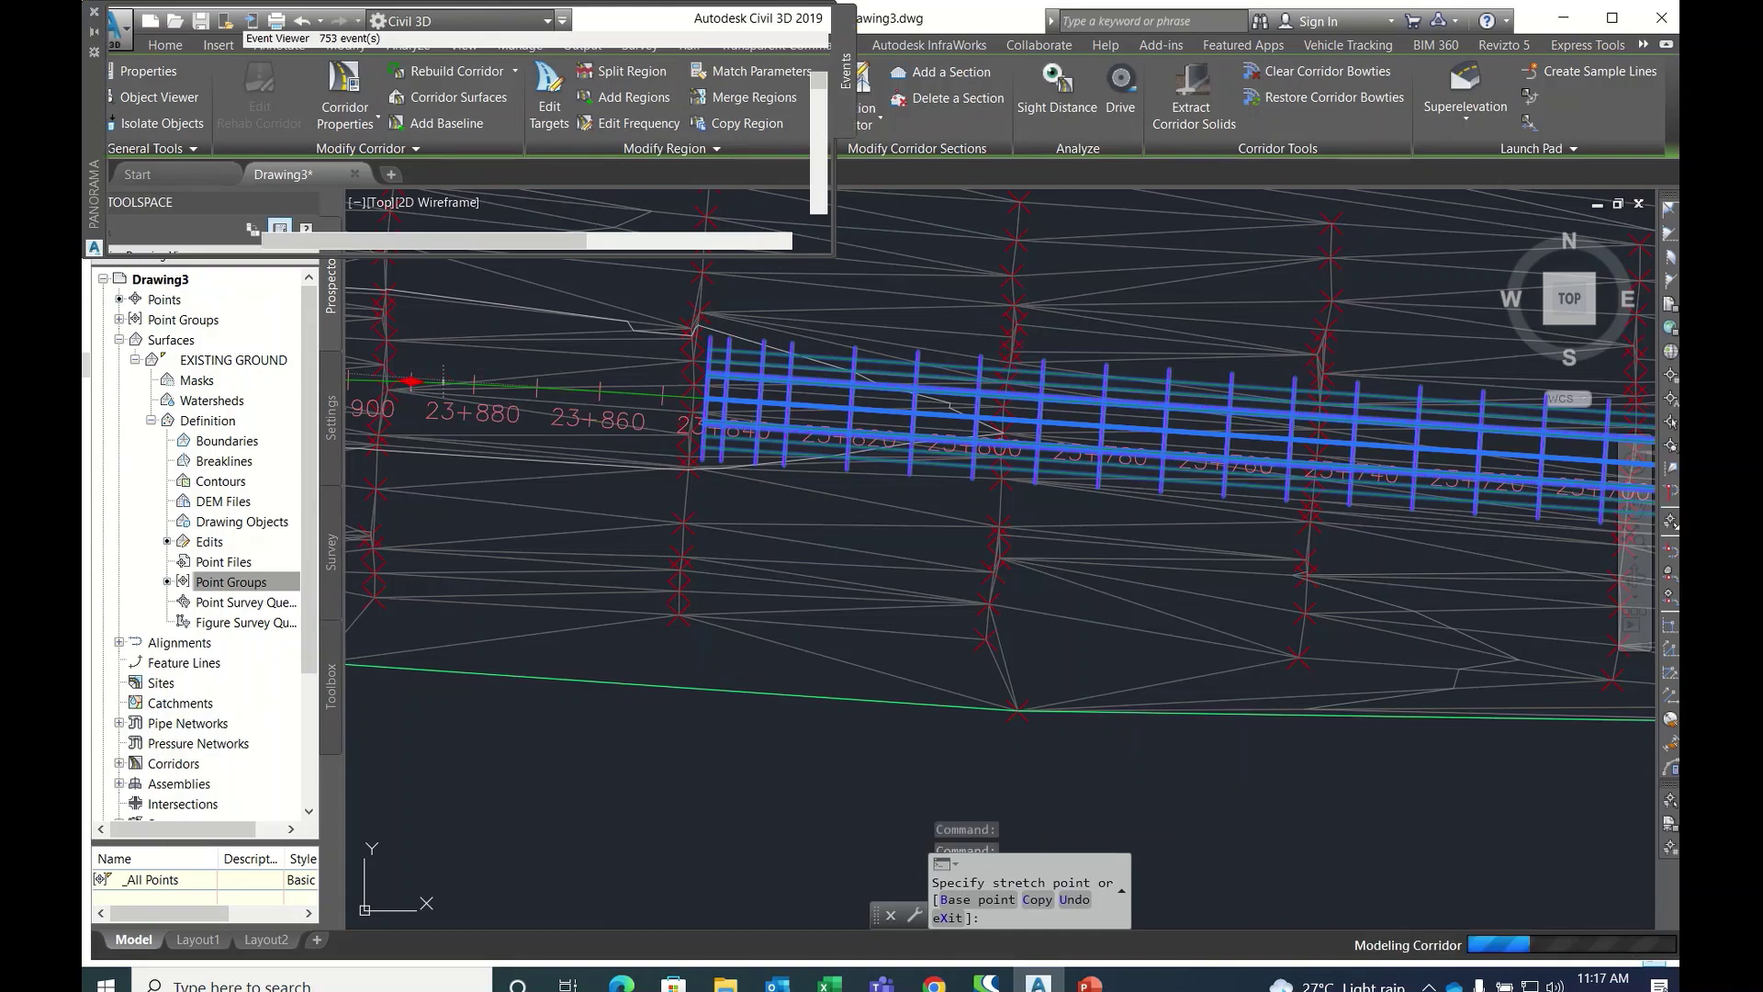
{"action": "middle_click_drag", "start_coordinate": [410, 381], "coordinate": [944, 519]}
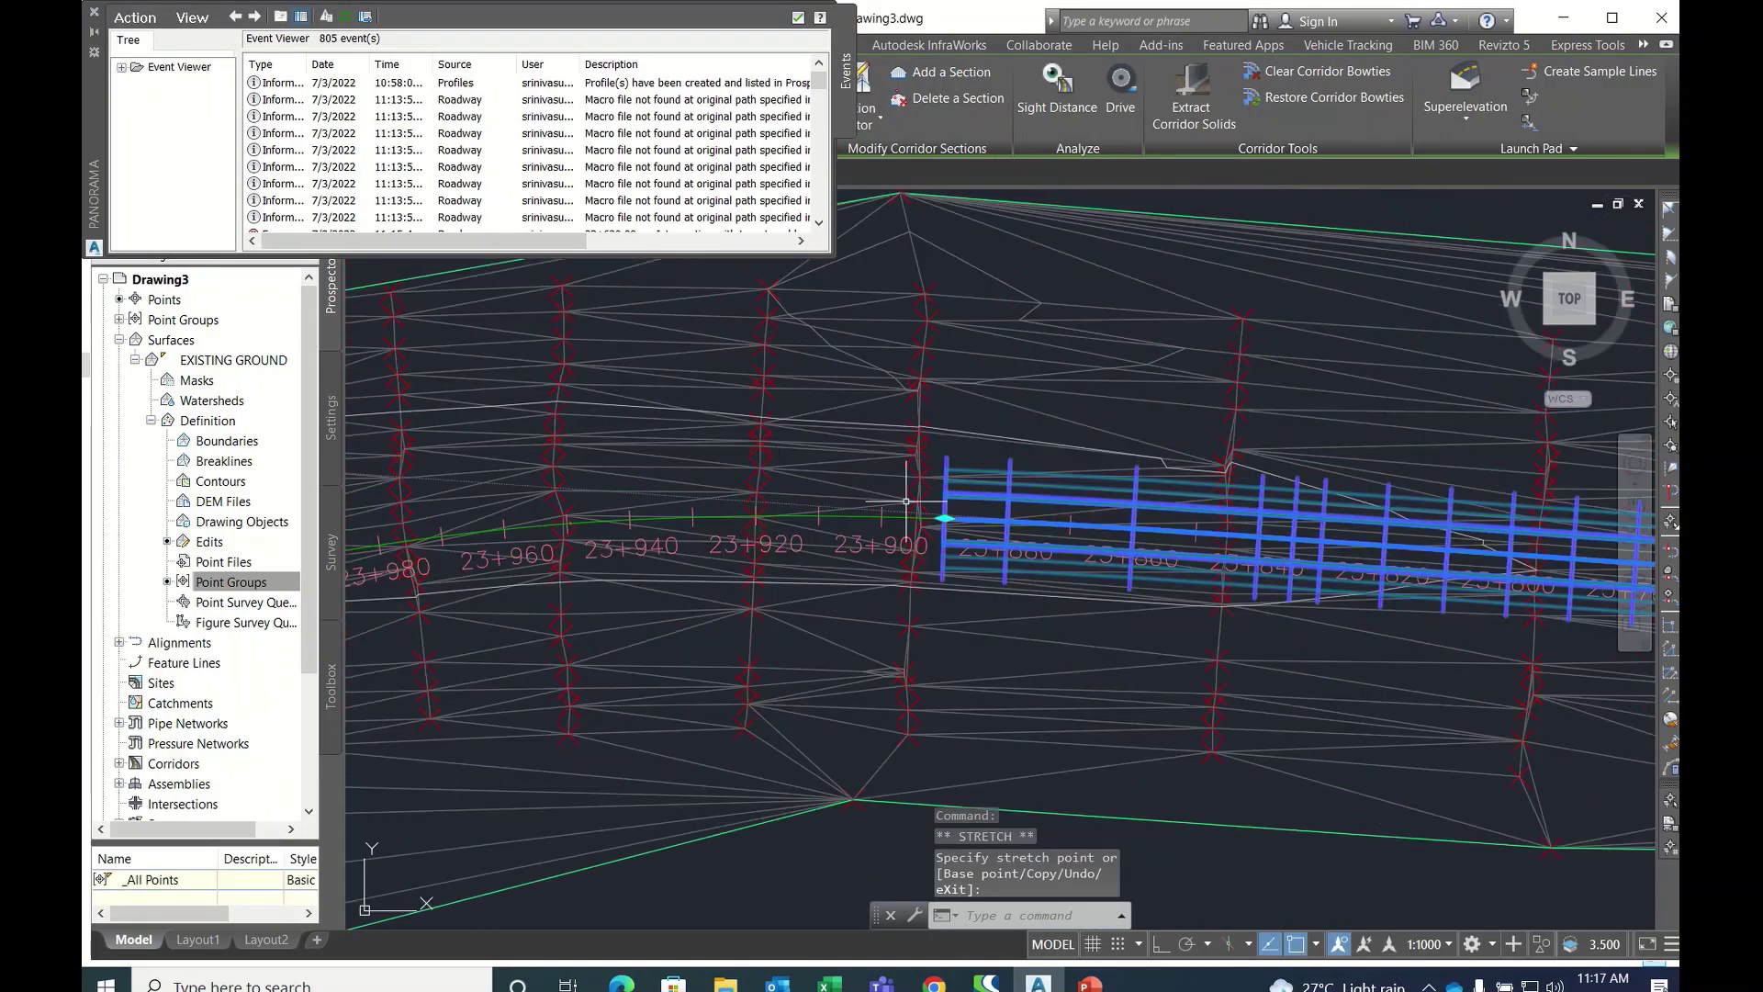
{"action": "left_click", "coordinate": [95, 13]}
{"action": "key", "text": "Escape"}
{"action": "key", "text": "Escape"}
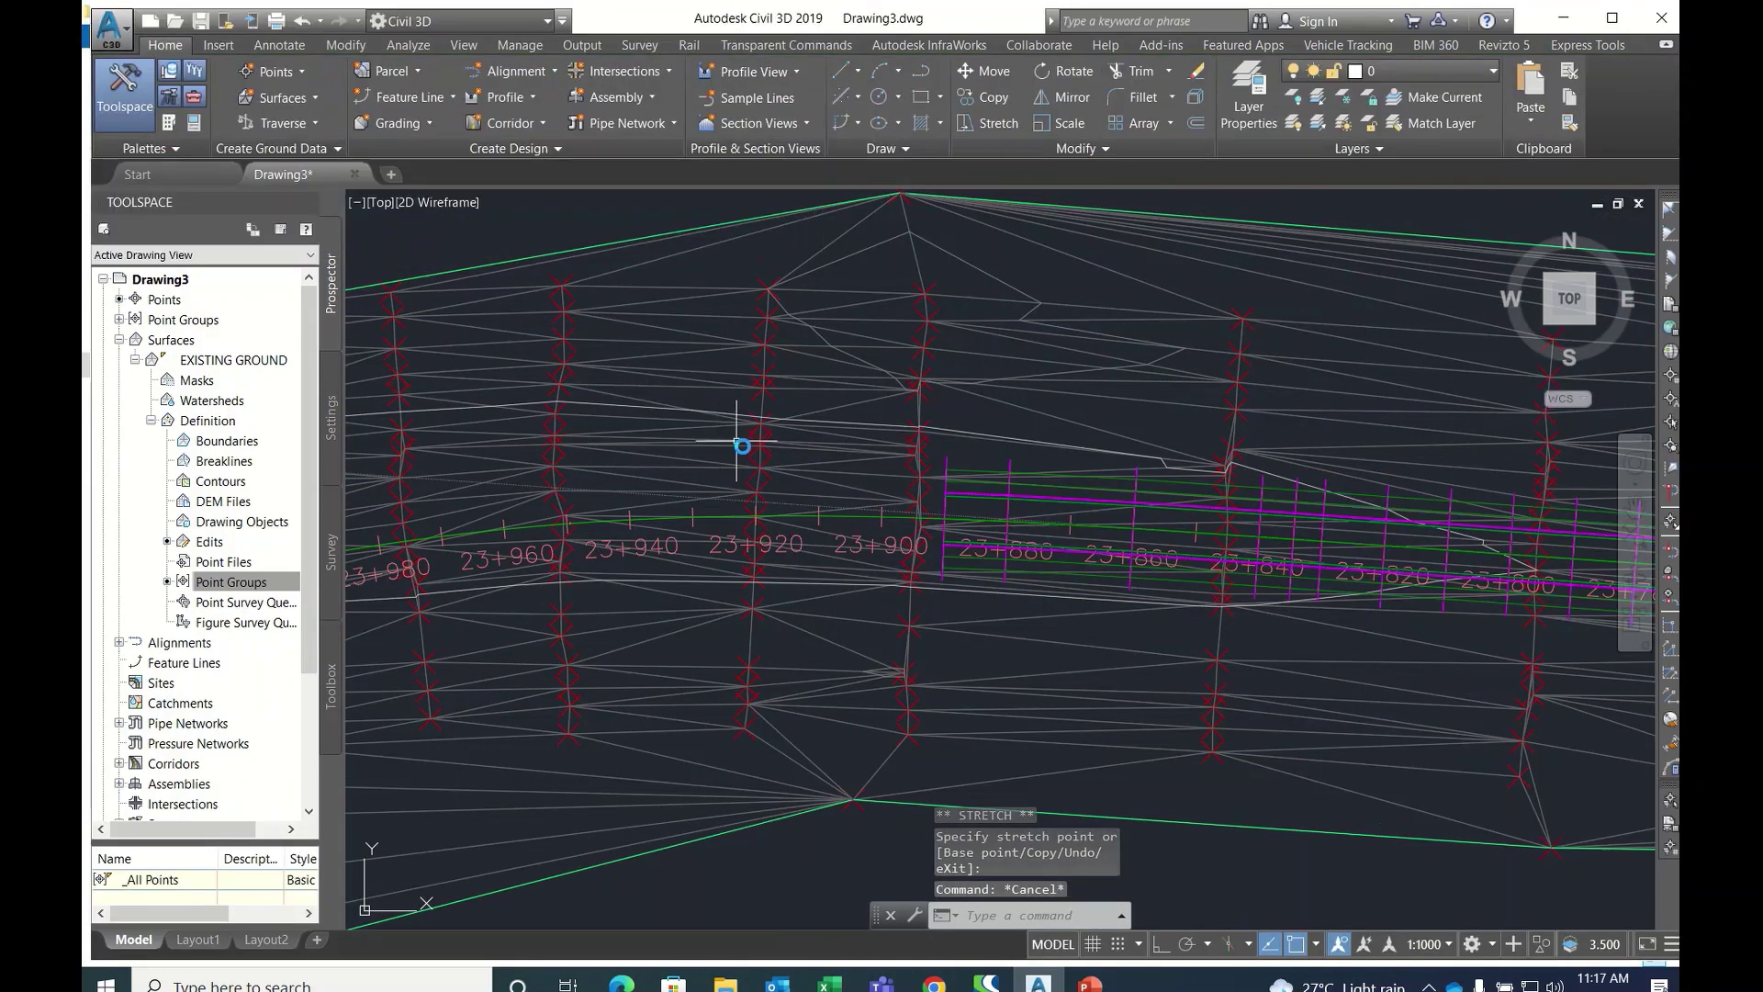
- Draw a two-segment line beside the corridor on its north side, starting near station 22+870 with a first segment about 70 m long
{"action": "scroll", "coordinate": [1169, 496], "scroll_direction": "down", "scroll_amount": 4}
{"action": "middle_click_drag", "start_coordinate": [982, 470], "coordinate": [885, 472]}
{"action": "mouse_move", "coordinate": [1617, 597]}
{"action": "middle_mouse_down"}
{"action": "mouse_move", "coordinate": [1173, 559]}
{"action": "mouse_move", "coordinate": [1181, 590]}
{"action": "middle_mouse_up"}
{"action": "middle_click_drag", "start_coordinate": [1378, 606], "coordinate": [1001, 582]}
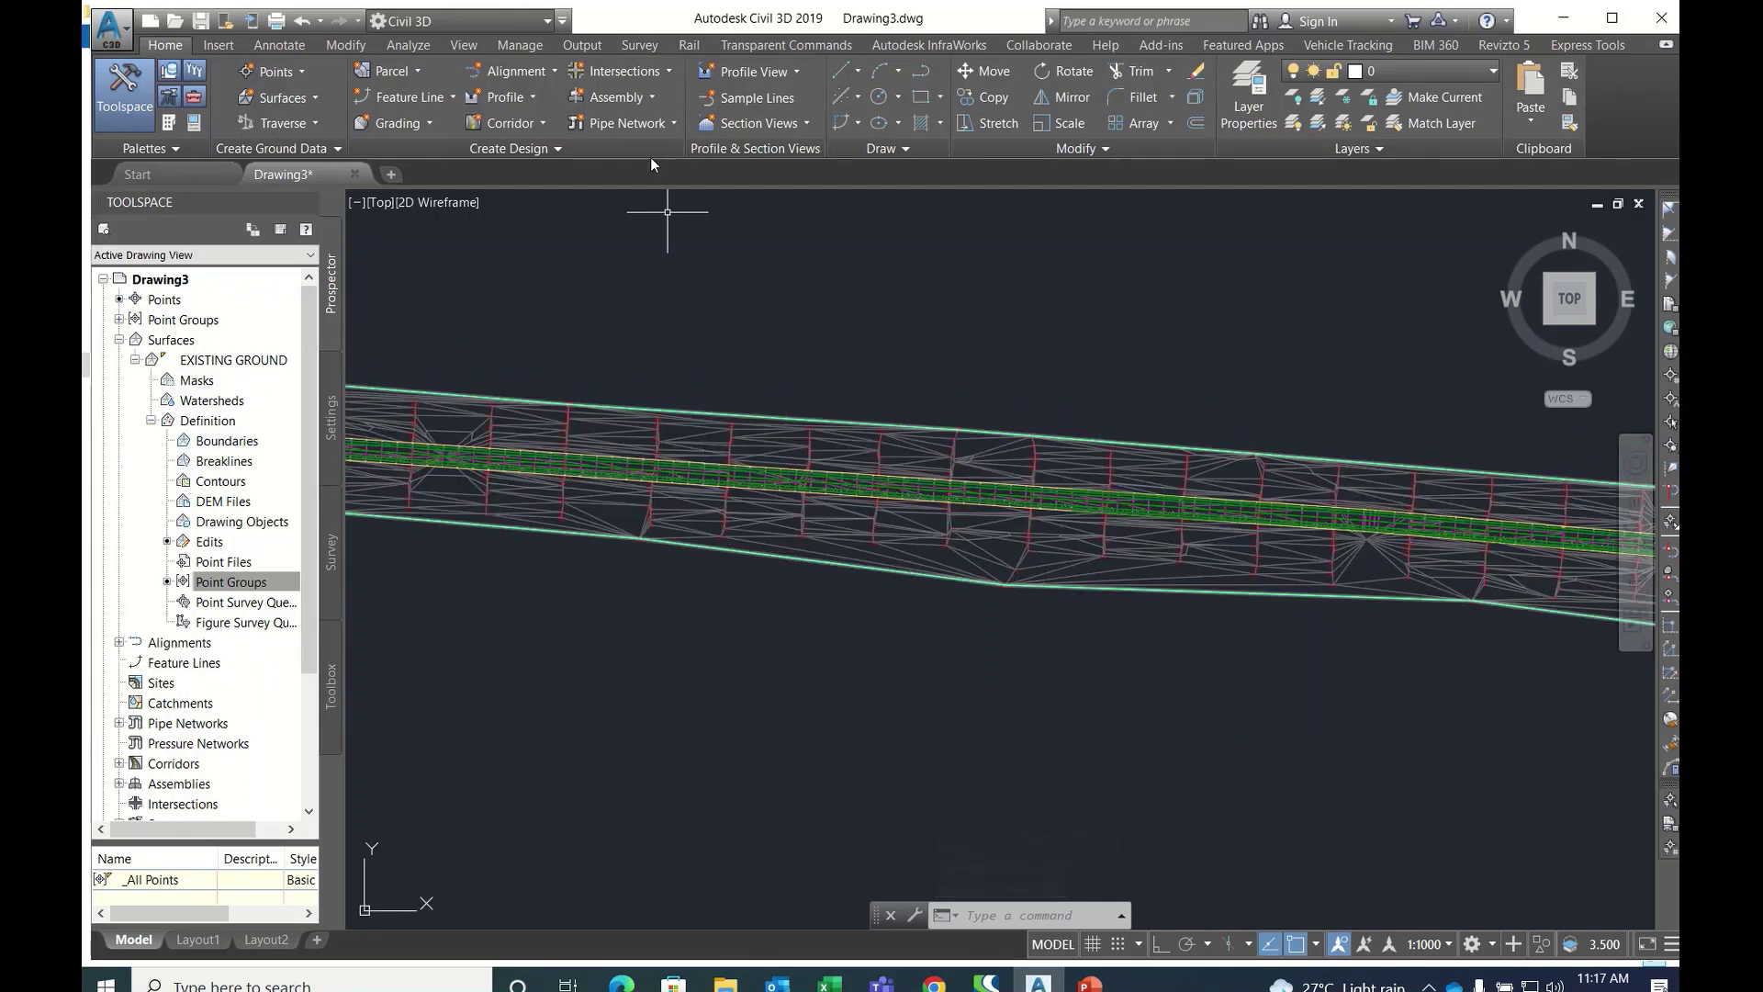
{"action": "left_click", "coordinate": [839, 74]}
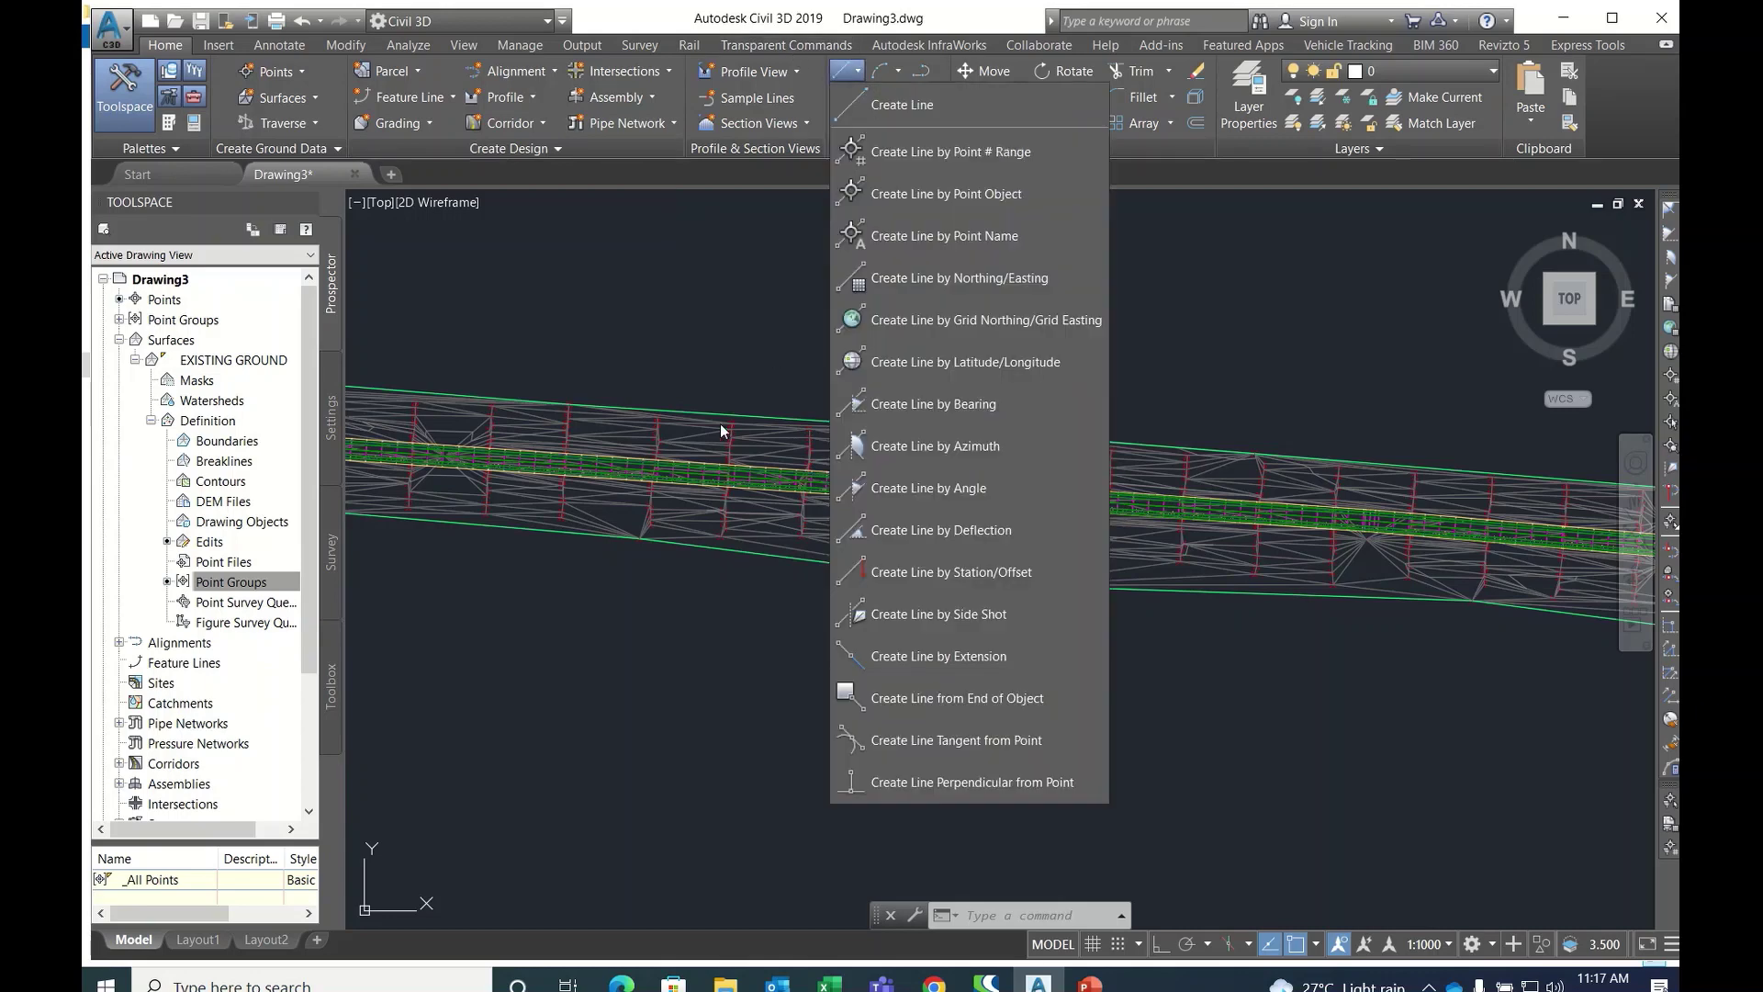
{"action": "left_click", "coordinate": [886, 105]}
{"action": "scroll", "coordinate": [700, 476], "scroll_direction": "up", "scroll_amount": 2}
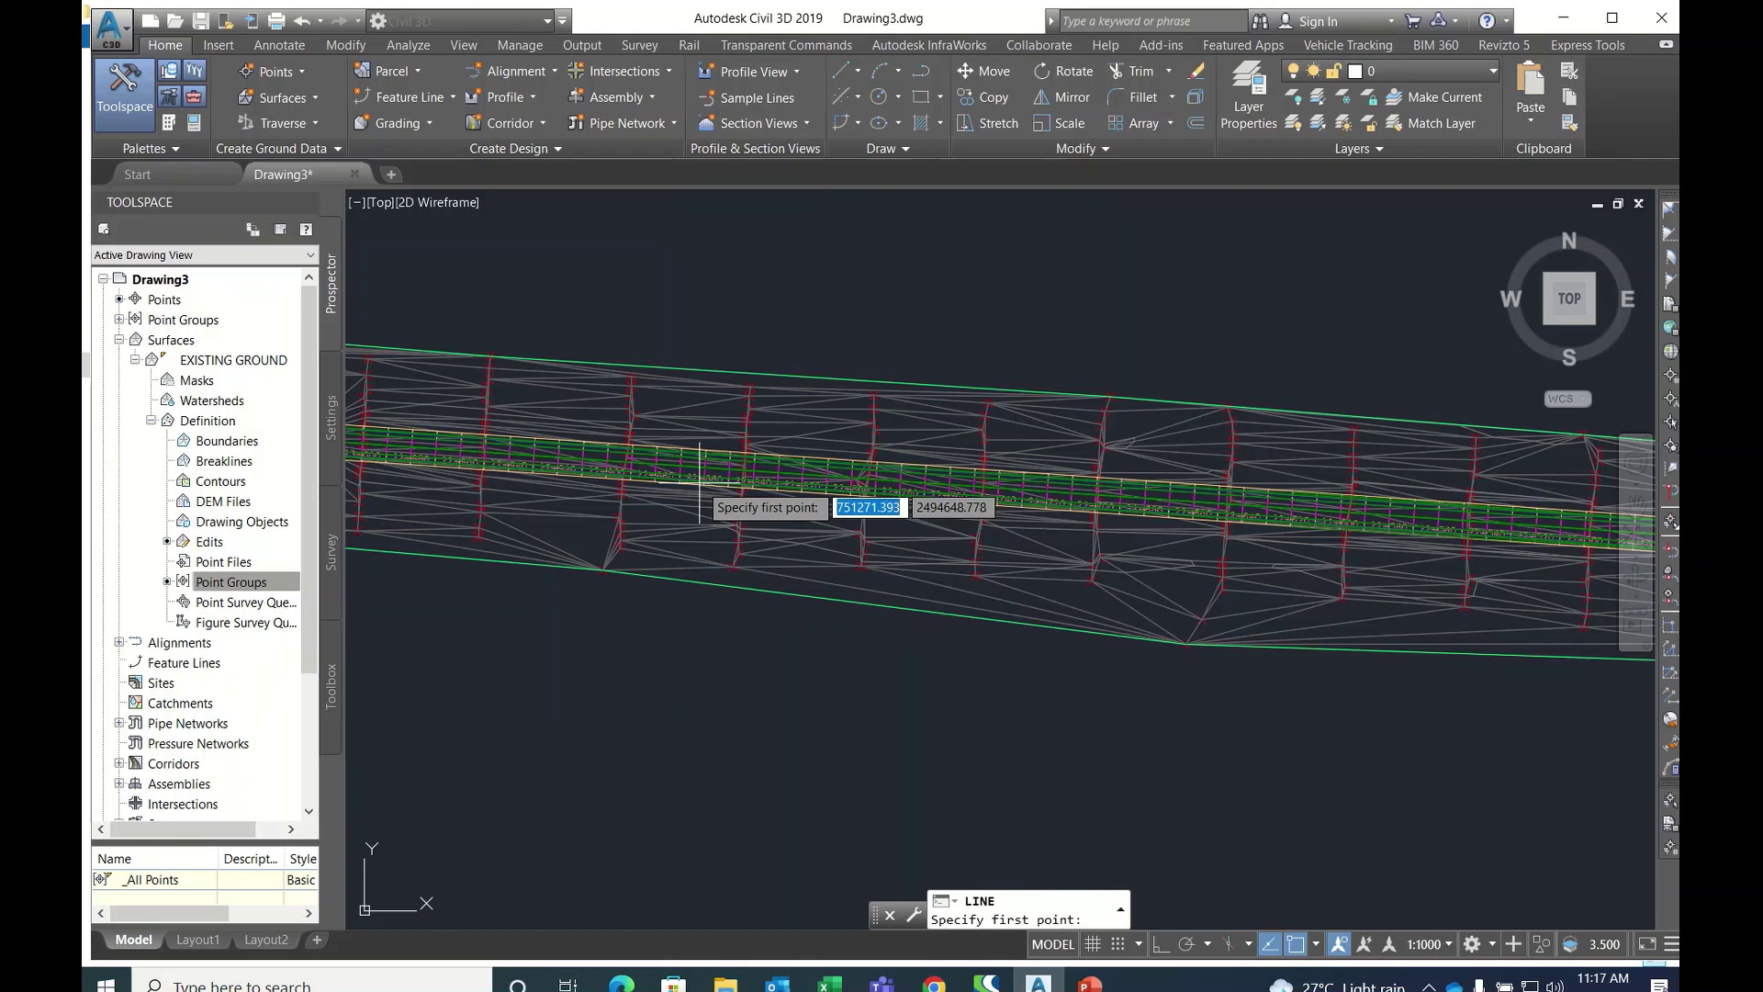
{"action": "scroll", "coordinate": [799, 595], "scroll_direction": "up", "scroll_amount": 3}
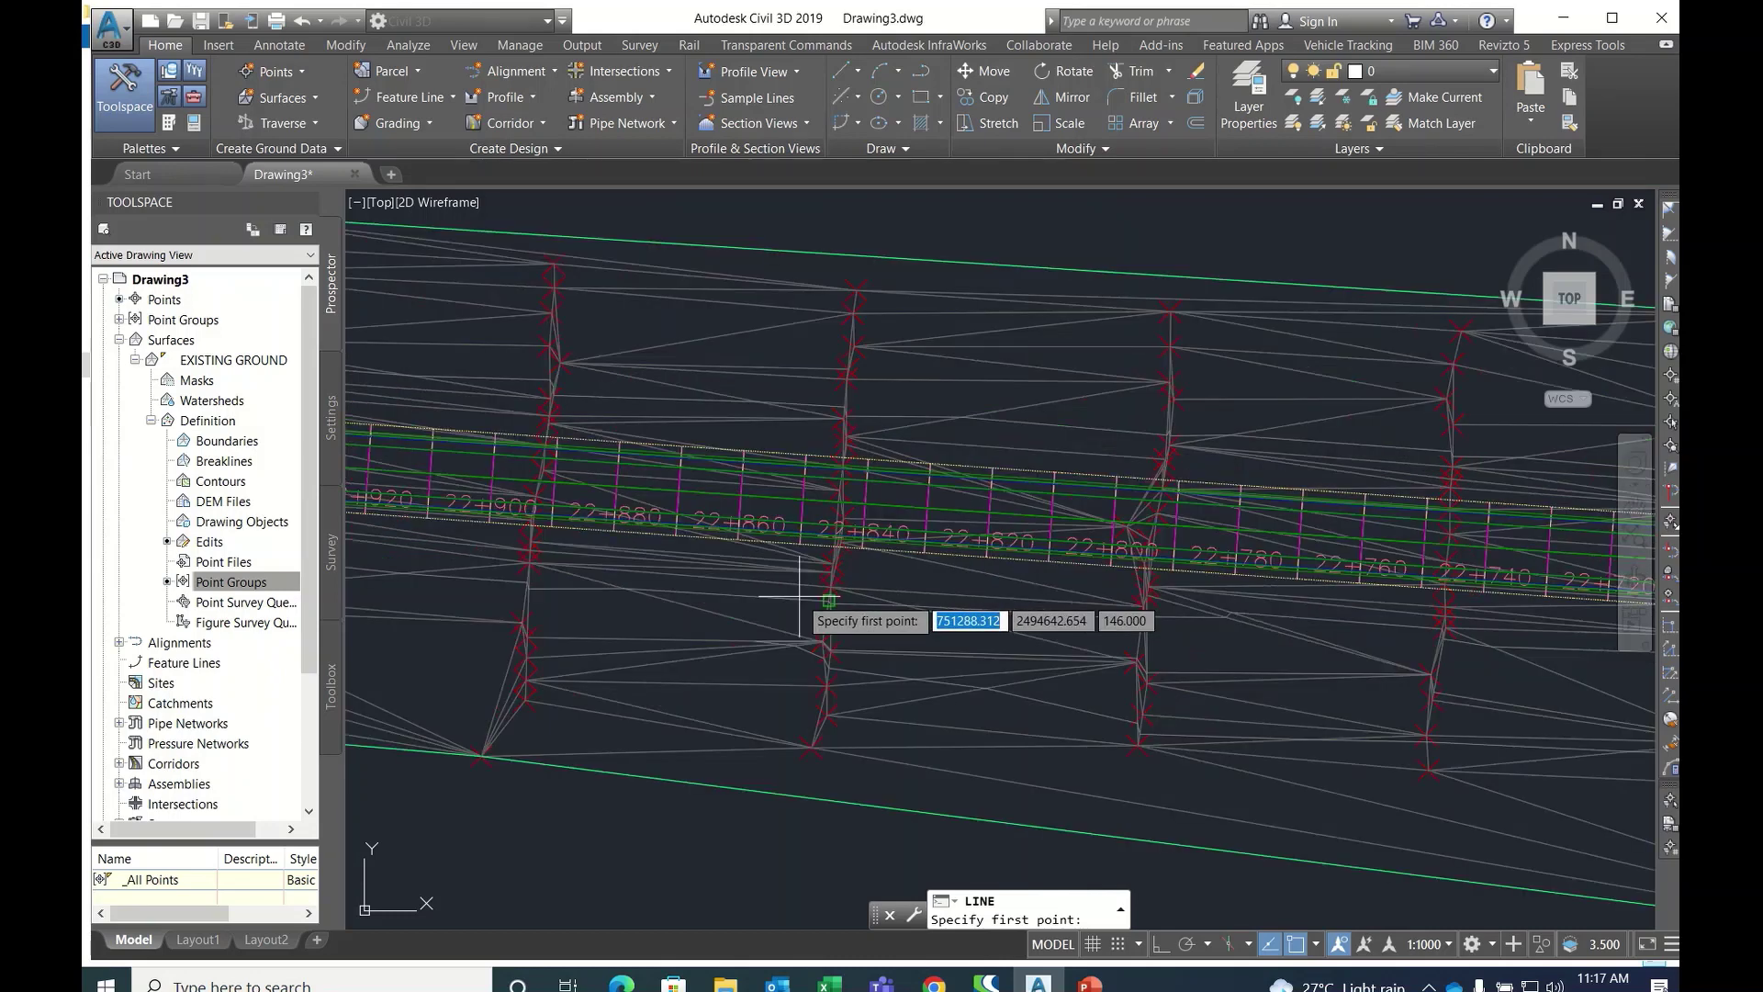
{"action": "scroll", "coordinate": [698, 386], "scroll_direction": "up", "scroll_amount": 2}
{"action": "left_click", "coordinate": [698, 376]}
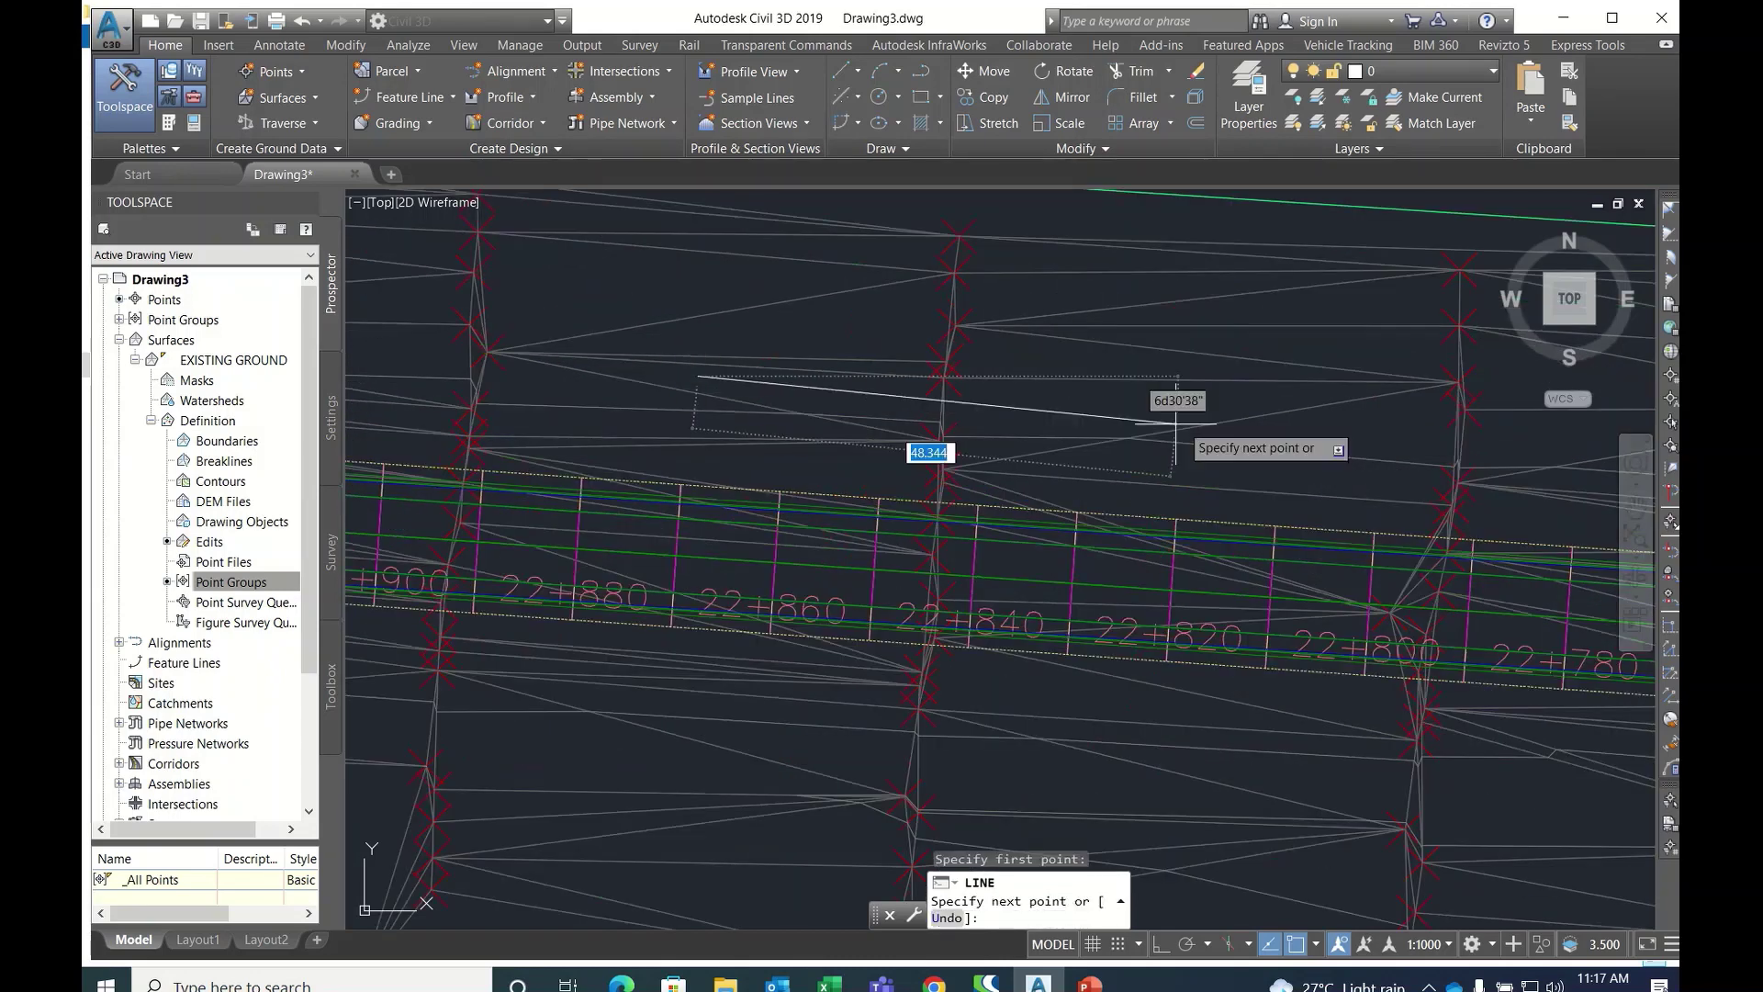
{"action": "left_click", "coordinate": [1387, 428]}
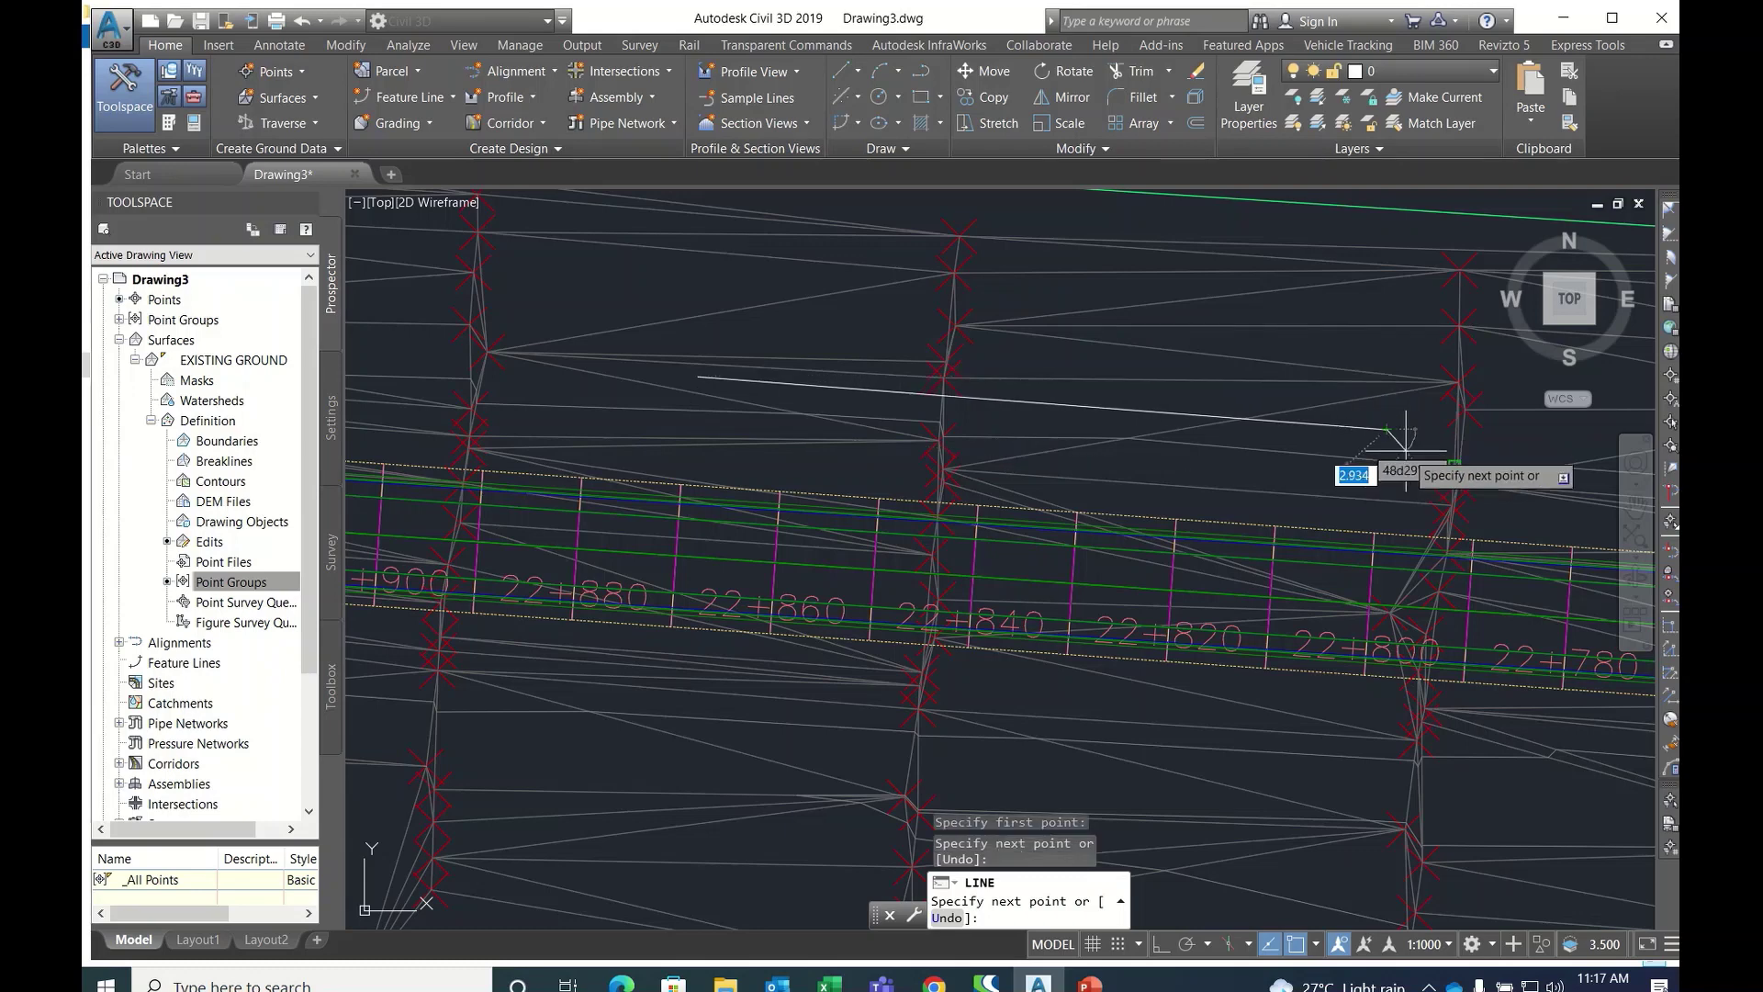
{"action": "scroll", "coordinate": [1405, 432], "scroll_direction": "down", "scroll_amount": 5}
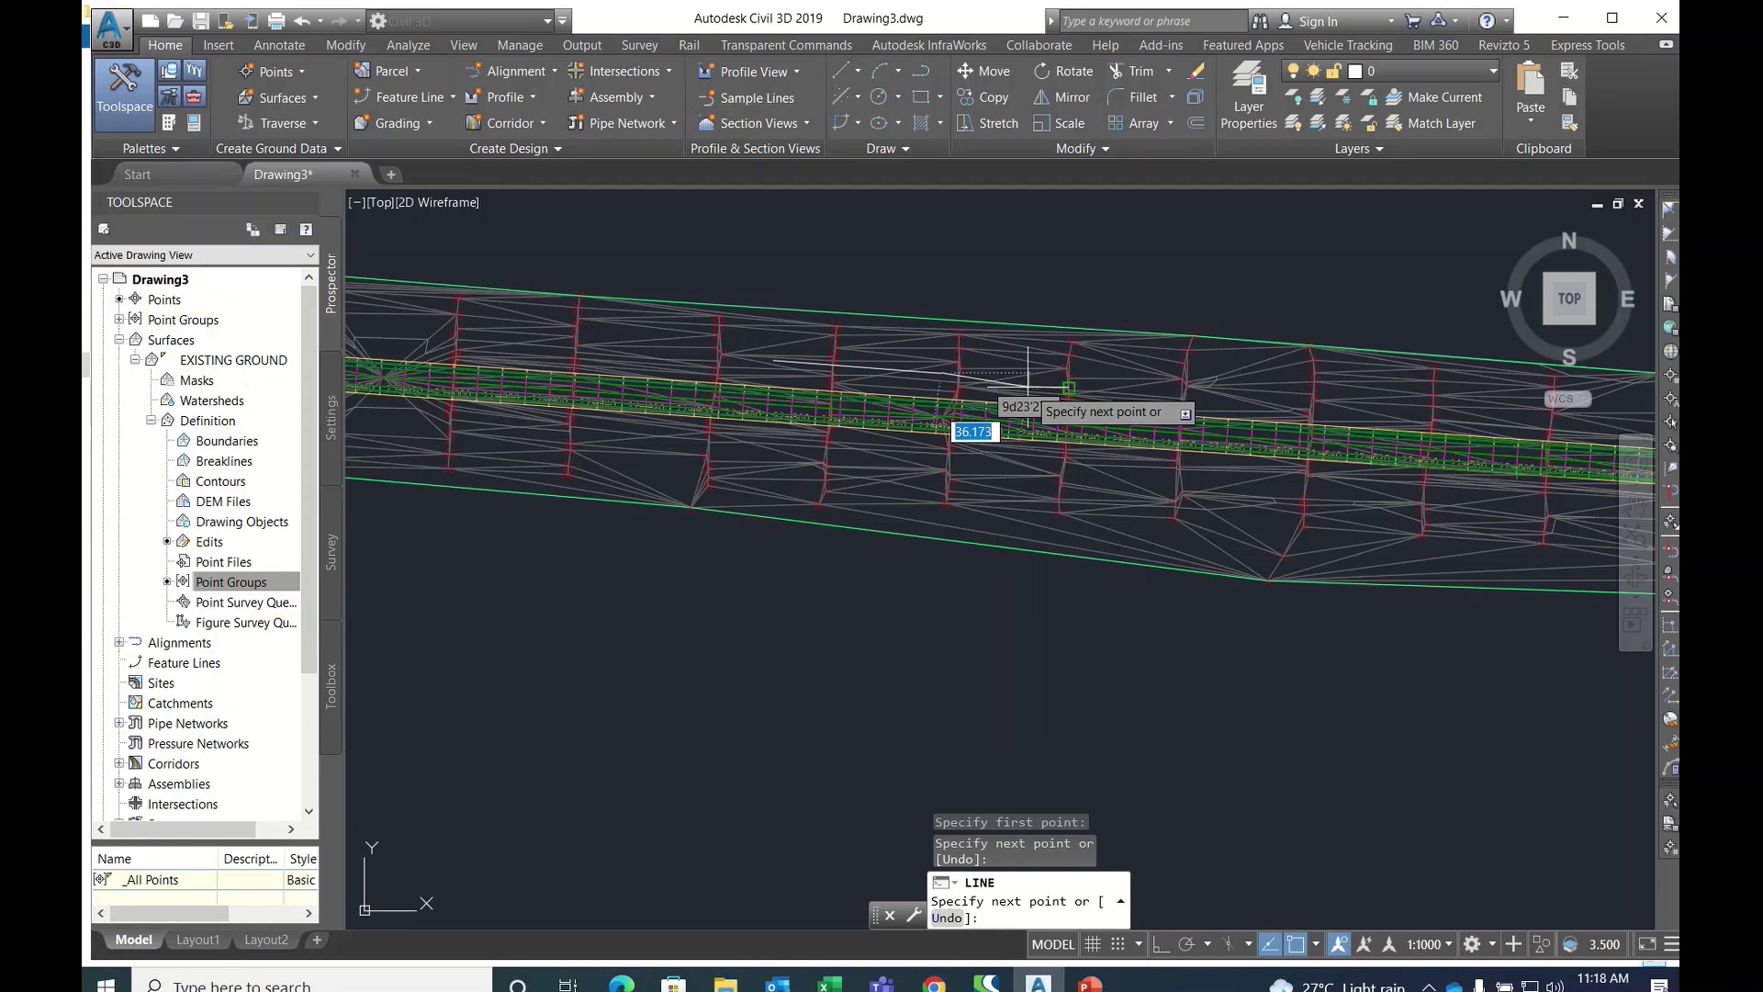
{"action": "scroll", "coordinate": [1069, 413], "scroll_direction": "up", "scroll_amount": 5}
{"action": "left_click", "coordinate": [1093, 424]}
{"action": "key", "text": "Escape"}
- Select the corridor near the drawn line and open the properties of Corridor - 1
{"action": "scroll", "coordinate": [1014, 435], "scroll_direction": "down", "scroll_amount": 5}
{"action": "middle_click_drag", "start_coordinate": [1014, 434], "coordinate": [1327, 442]}
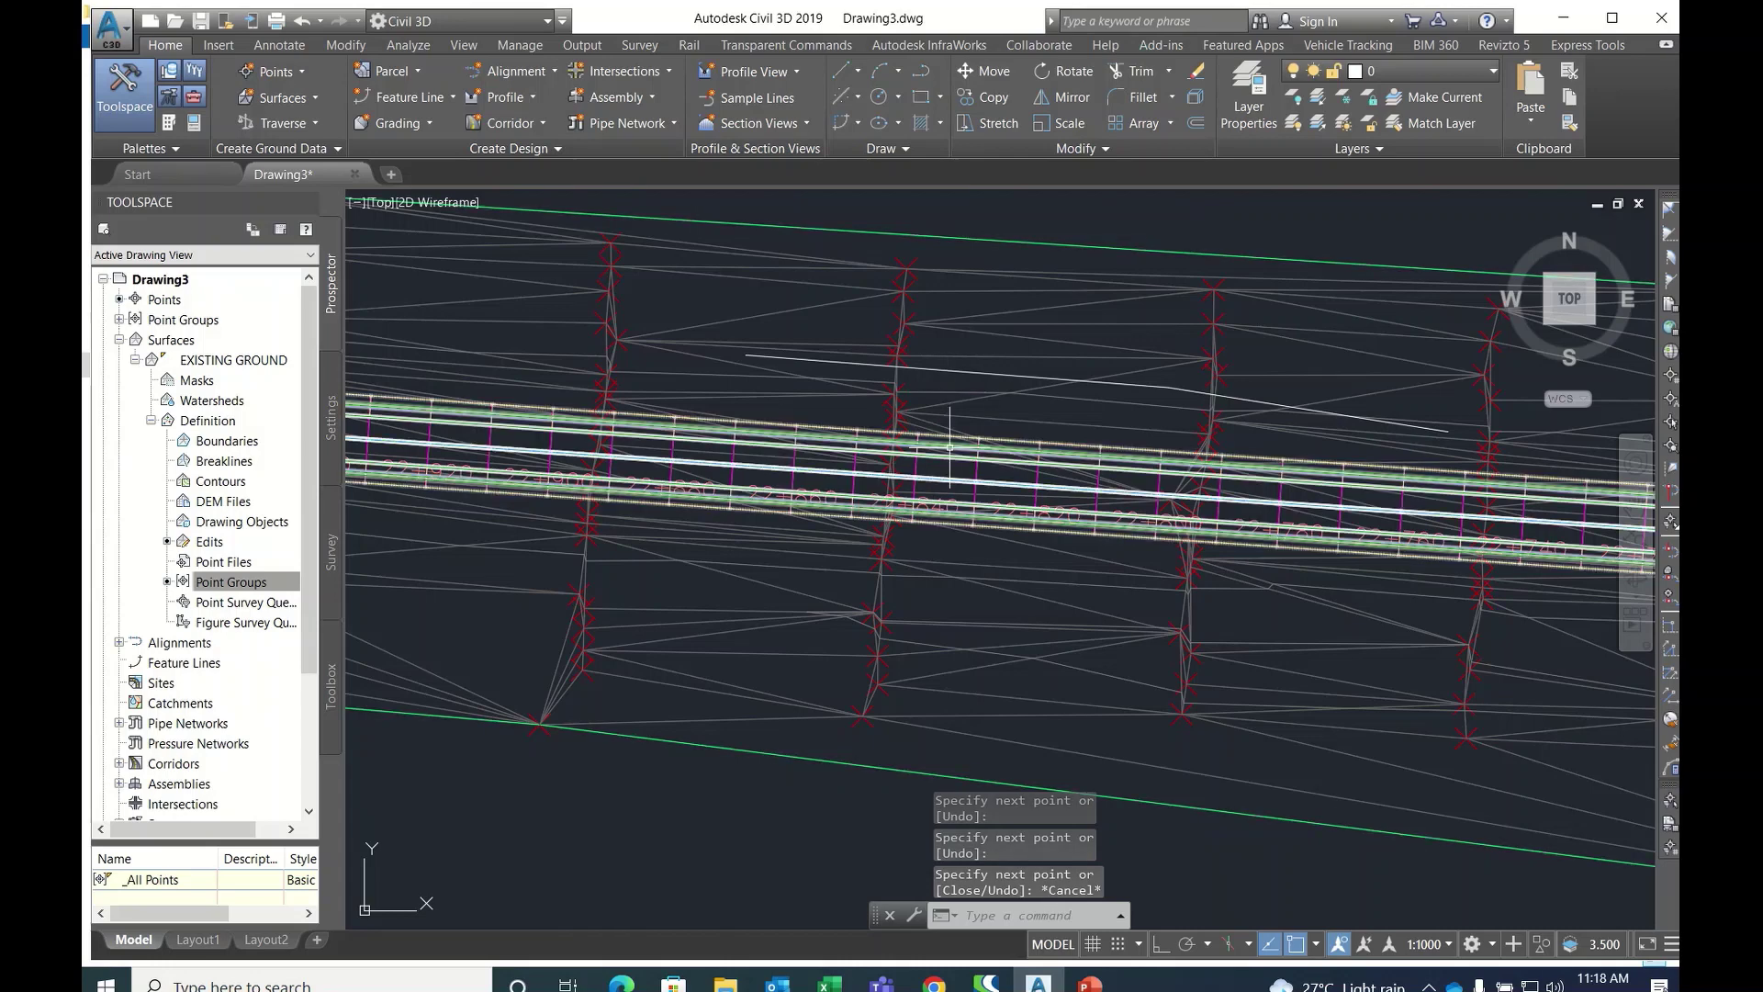
{"action": "left_click", "coordinate": [665, 414]}
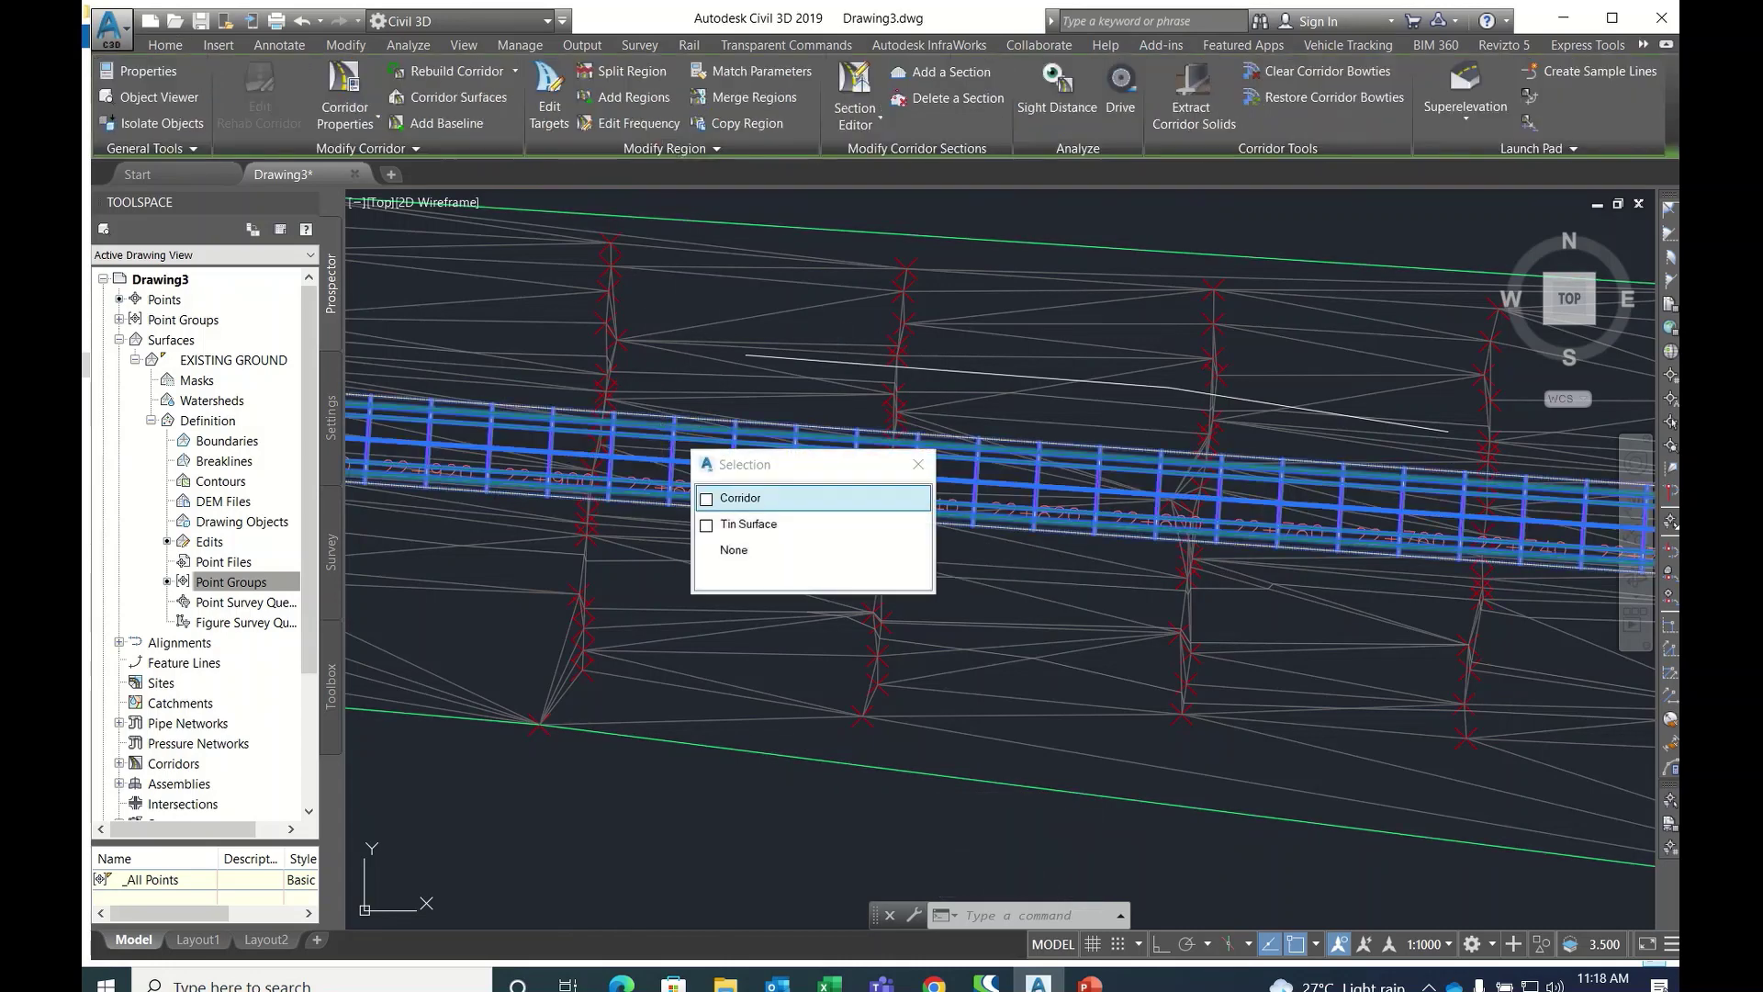
{"action": "left_click", "coordinate": [731, 497]}
{"action": "right_click", "coordinate": [732, 491]}
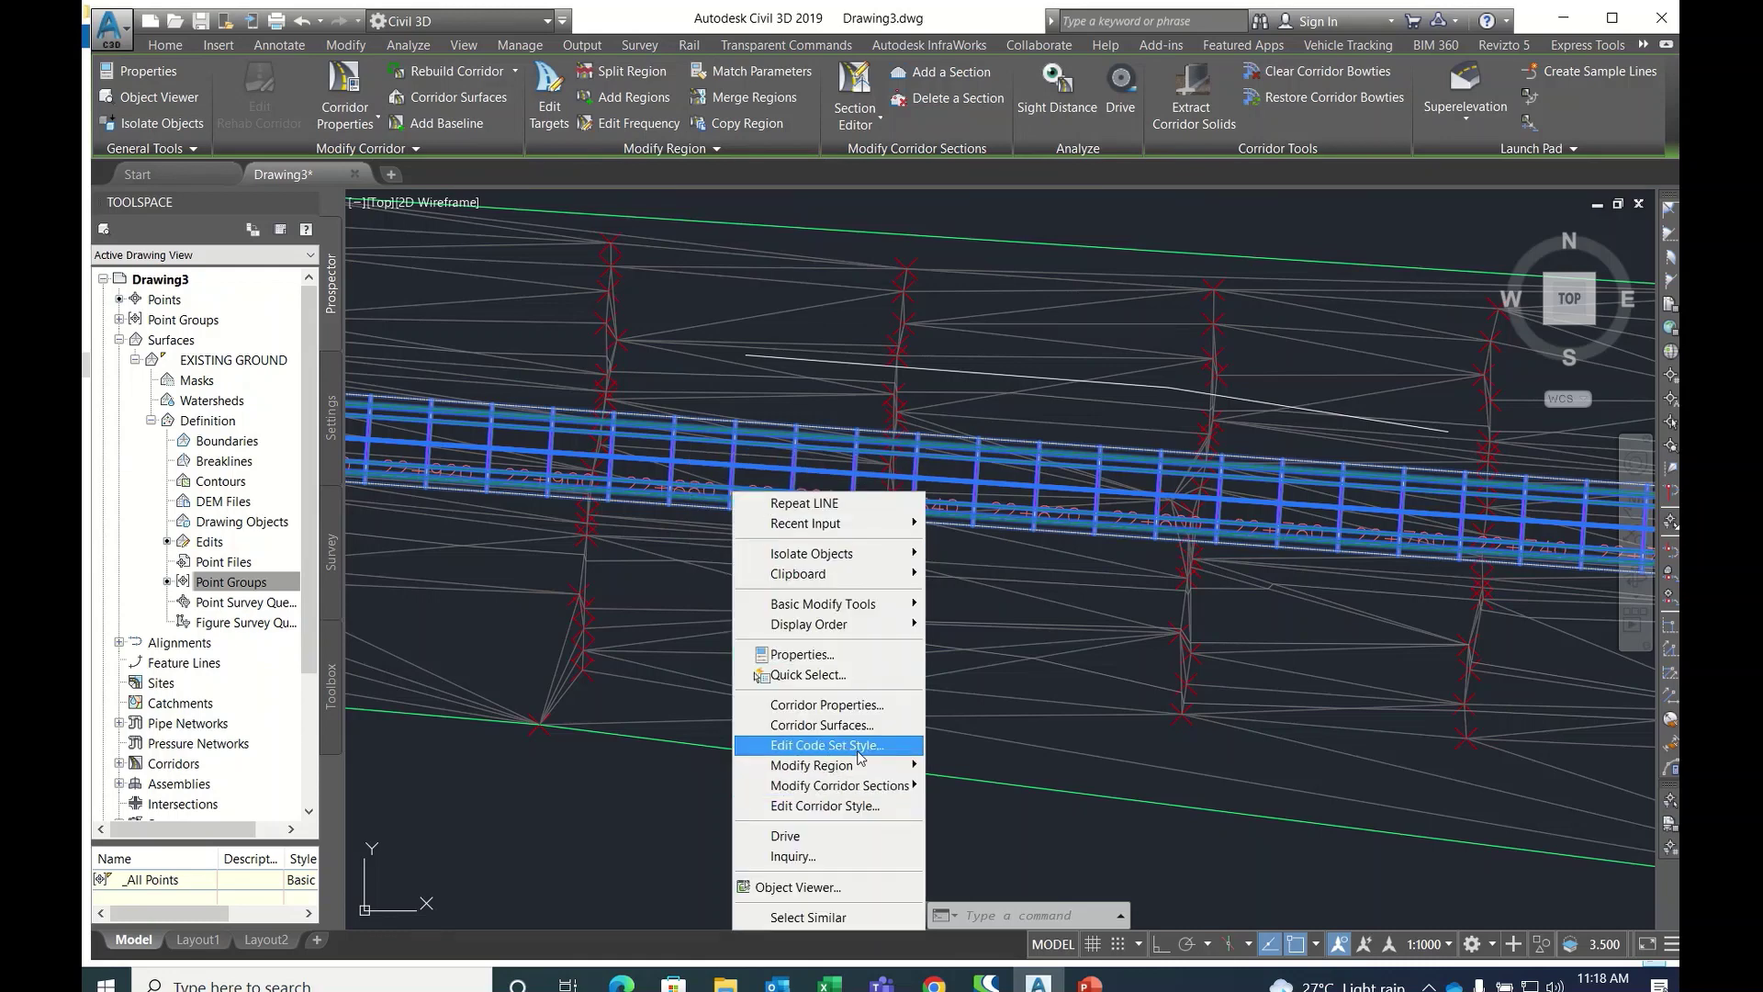
{"action": "left_click", "coordinate": [850, 708]}
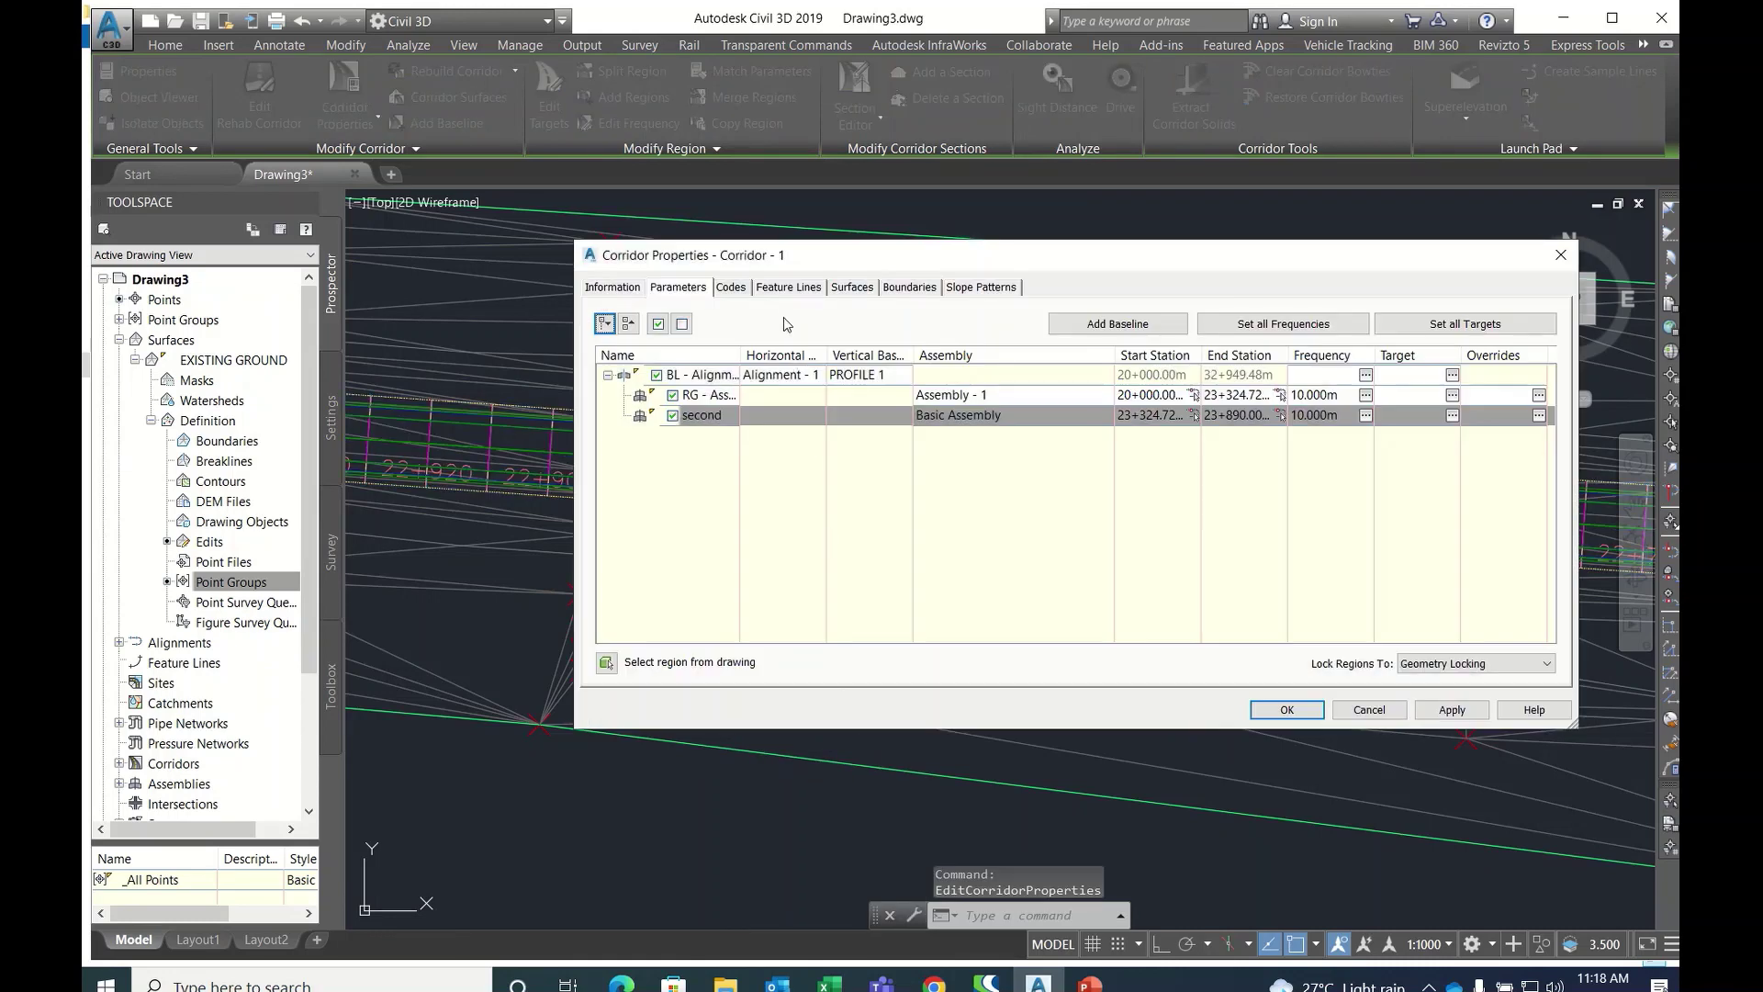
- Review the target mapping for all regions of Corridor - 1, close it, and select the Assembly - 1 region
{"action": "left_click", "coordinate": [1449, 333]}
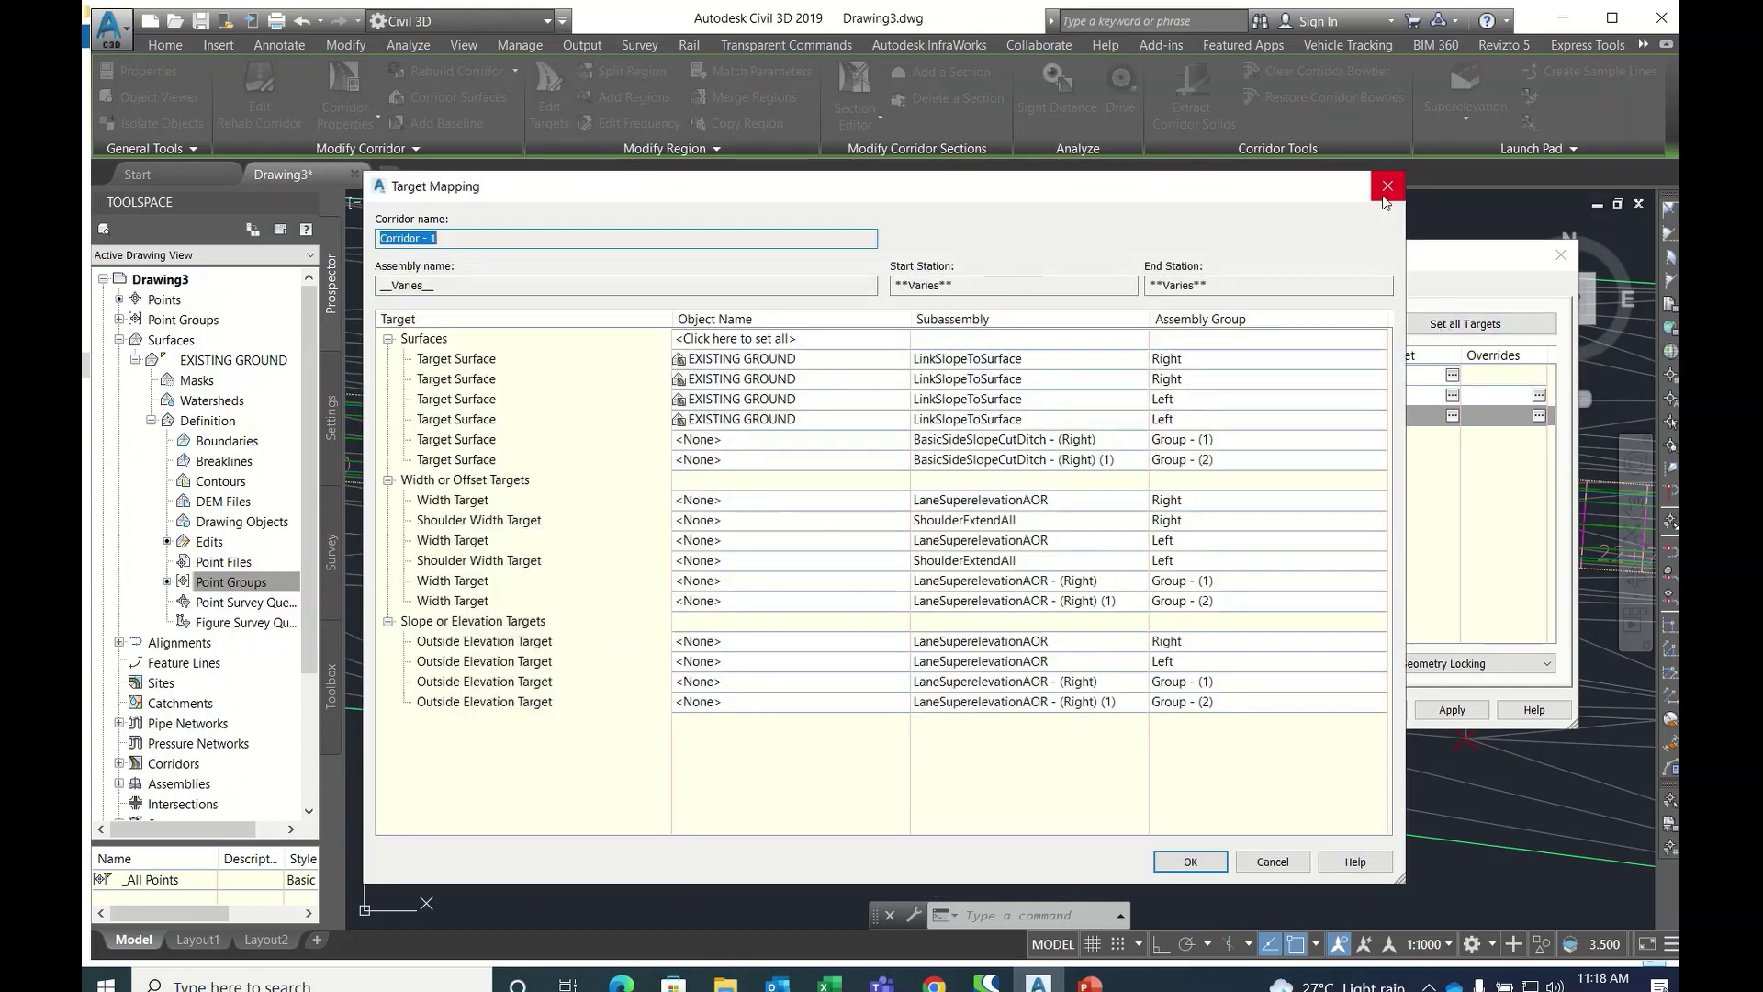
{"action": "key", "text": "Escape"}
{"action": "left_click", "coordinate": [710, 393]}
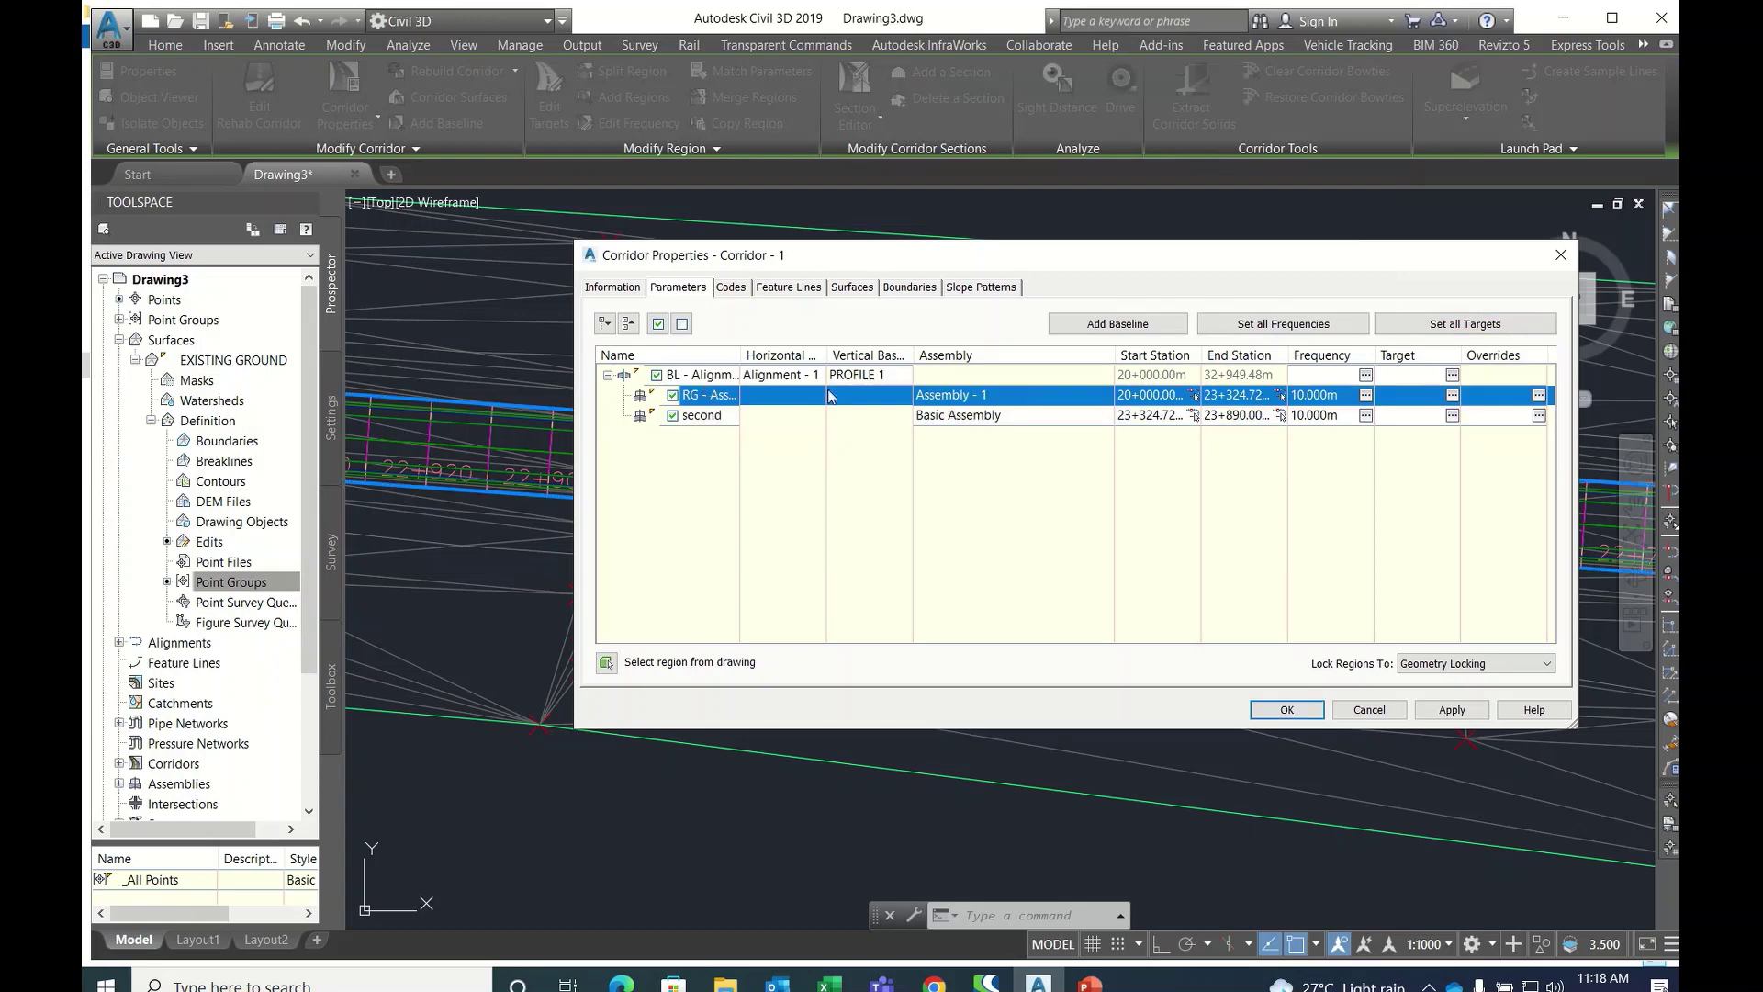
- Try to assign the drawn line as the width target of the right LaneSuperelevationAOR lane in the target mapping of Corridor - 1
{"action": "left_click", "coordinate": [1449, 329]}
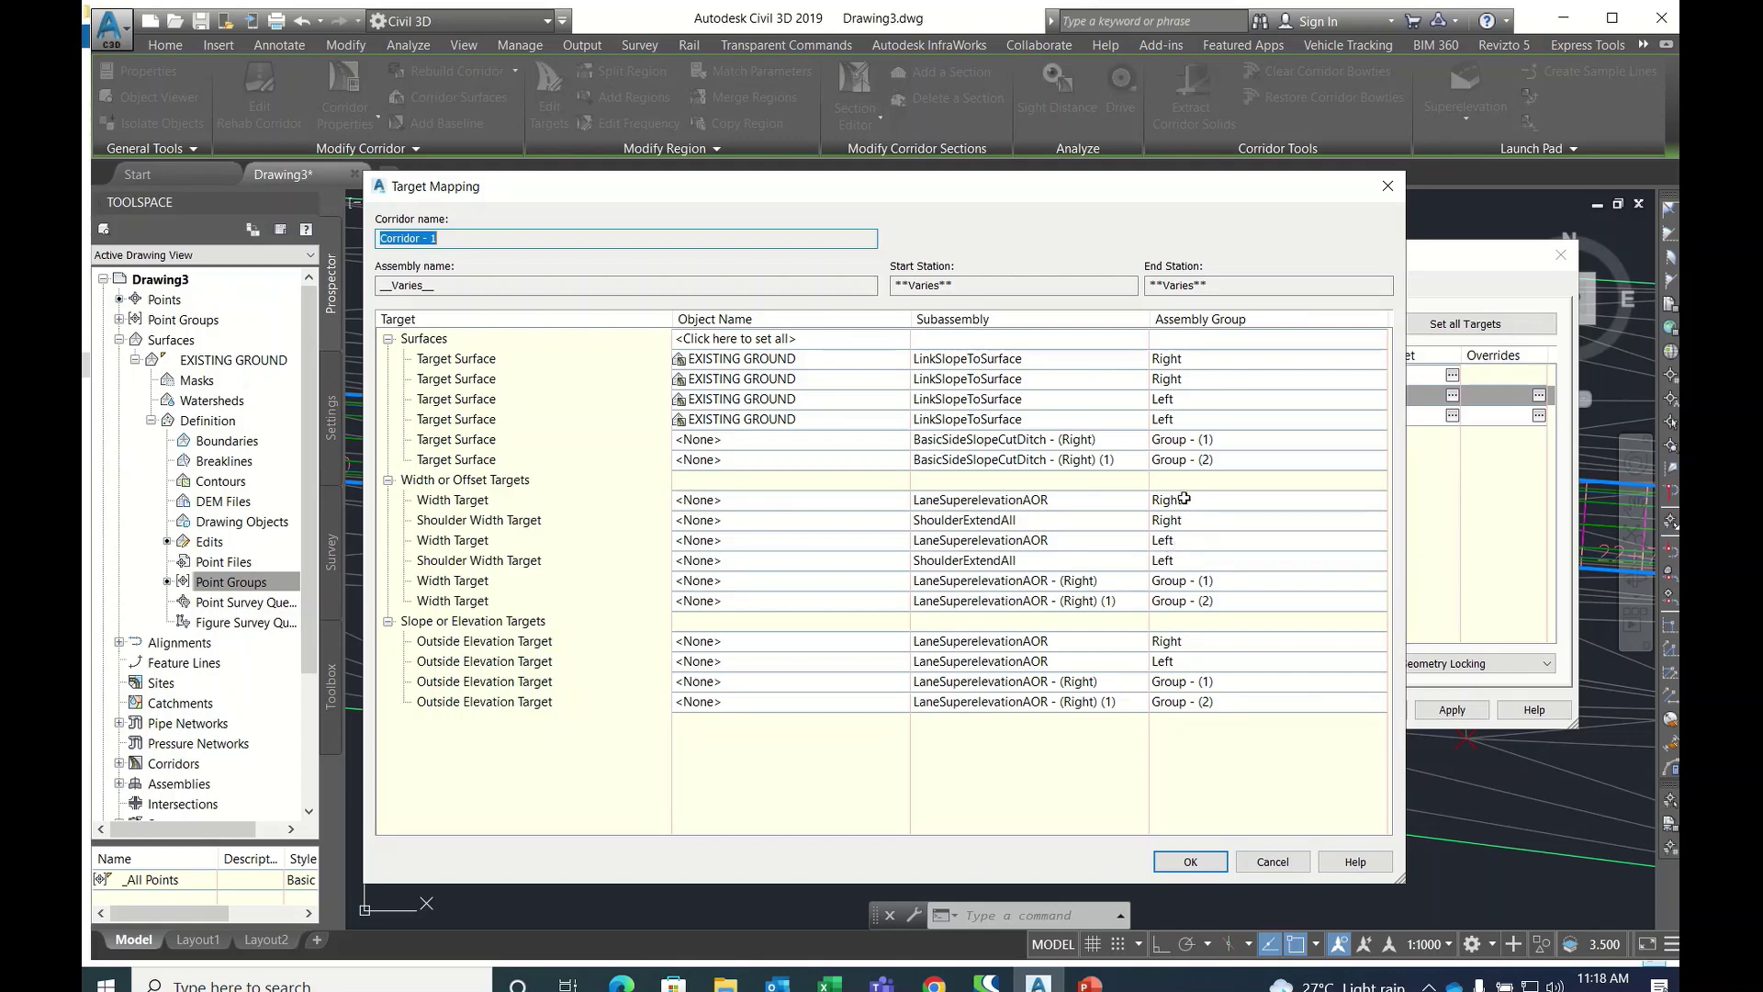
{"action": "left_click", "coordinate": [714, 505]}
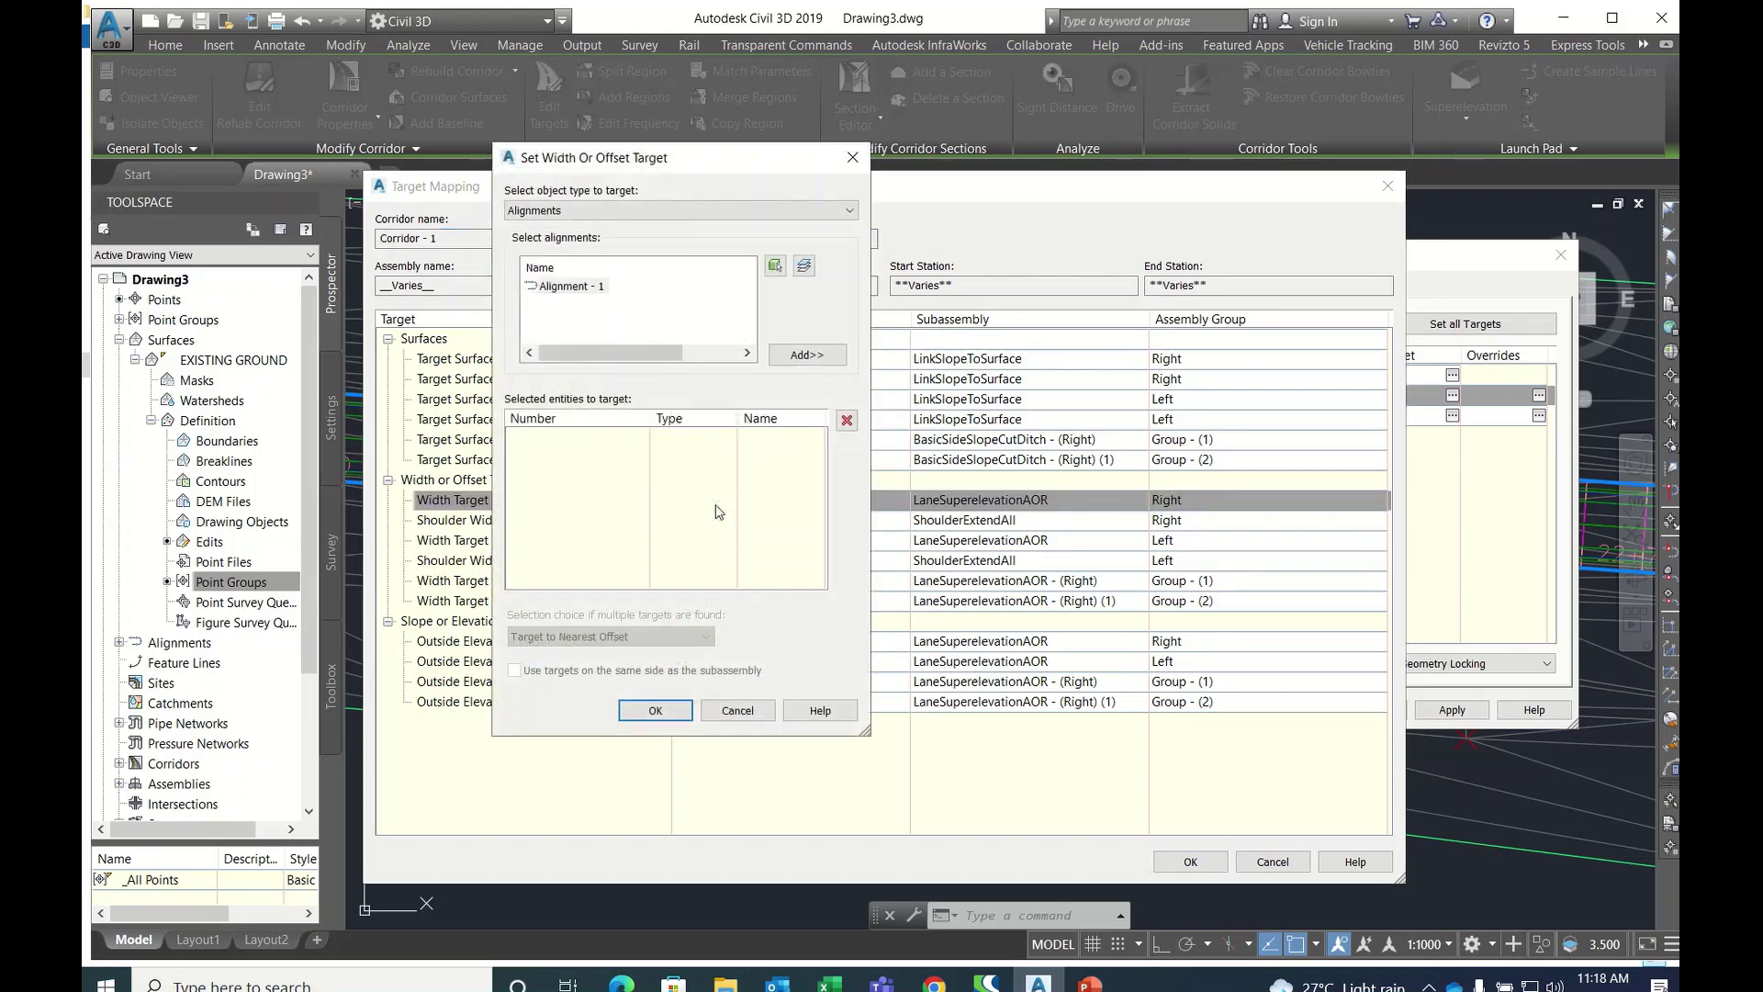
{"action": "left_click", "coordinate": [579, 210]}
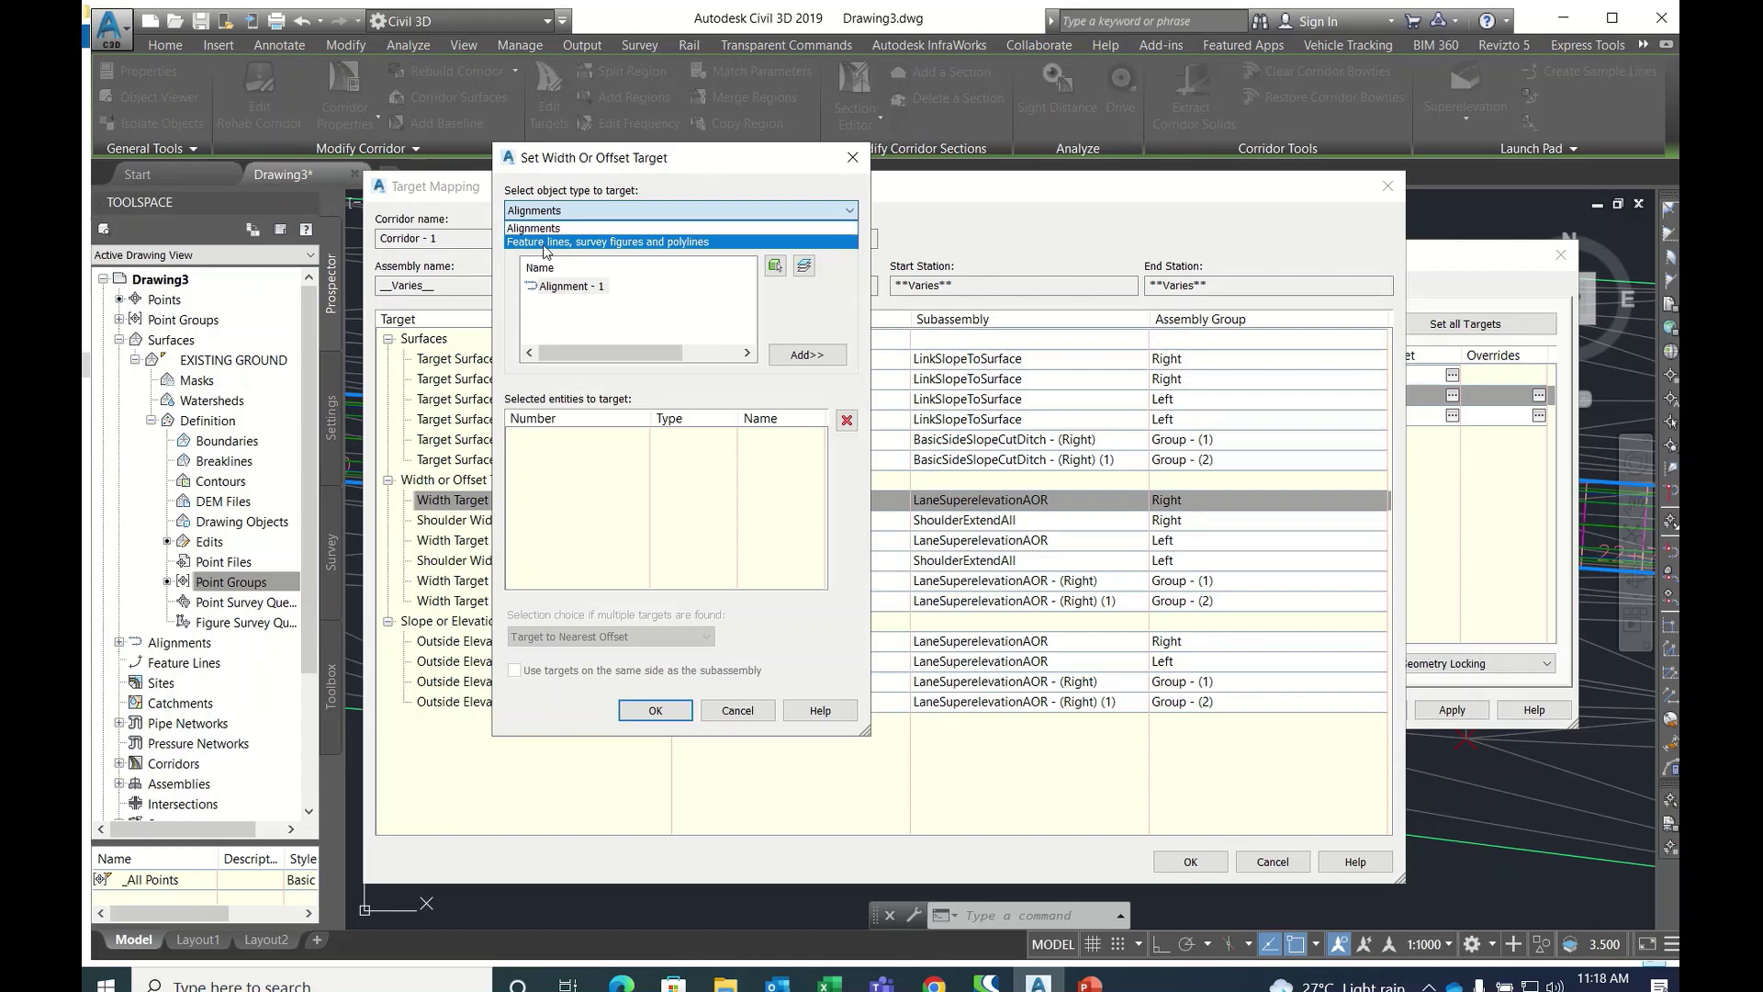
{"action": "left_click", "coordinate": [544, 243]}
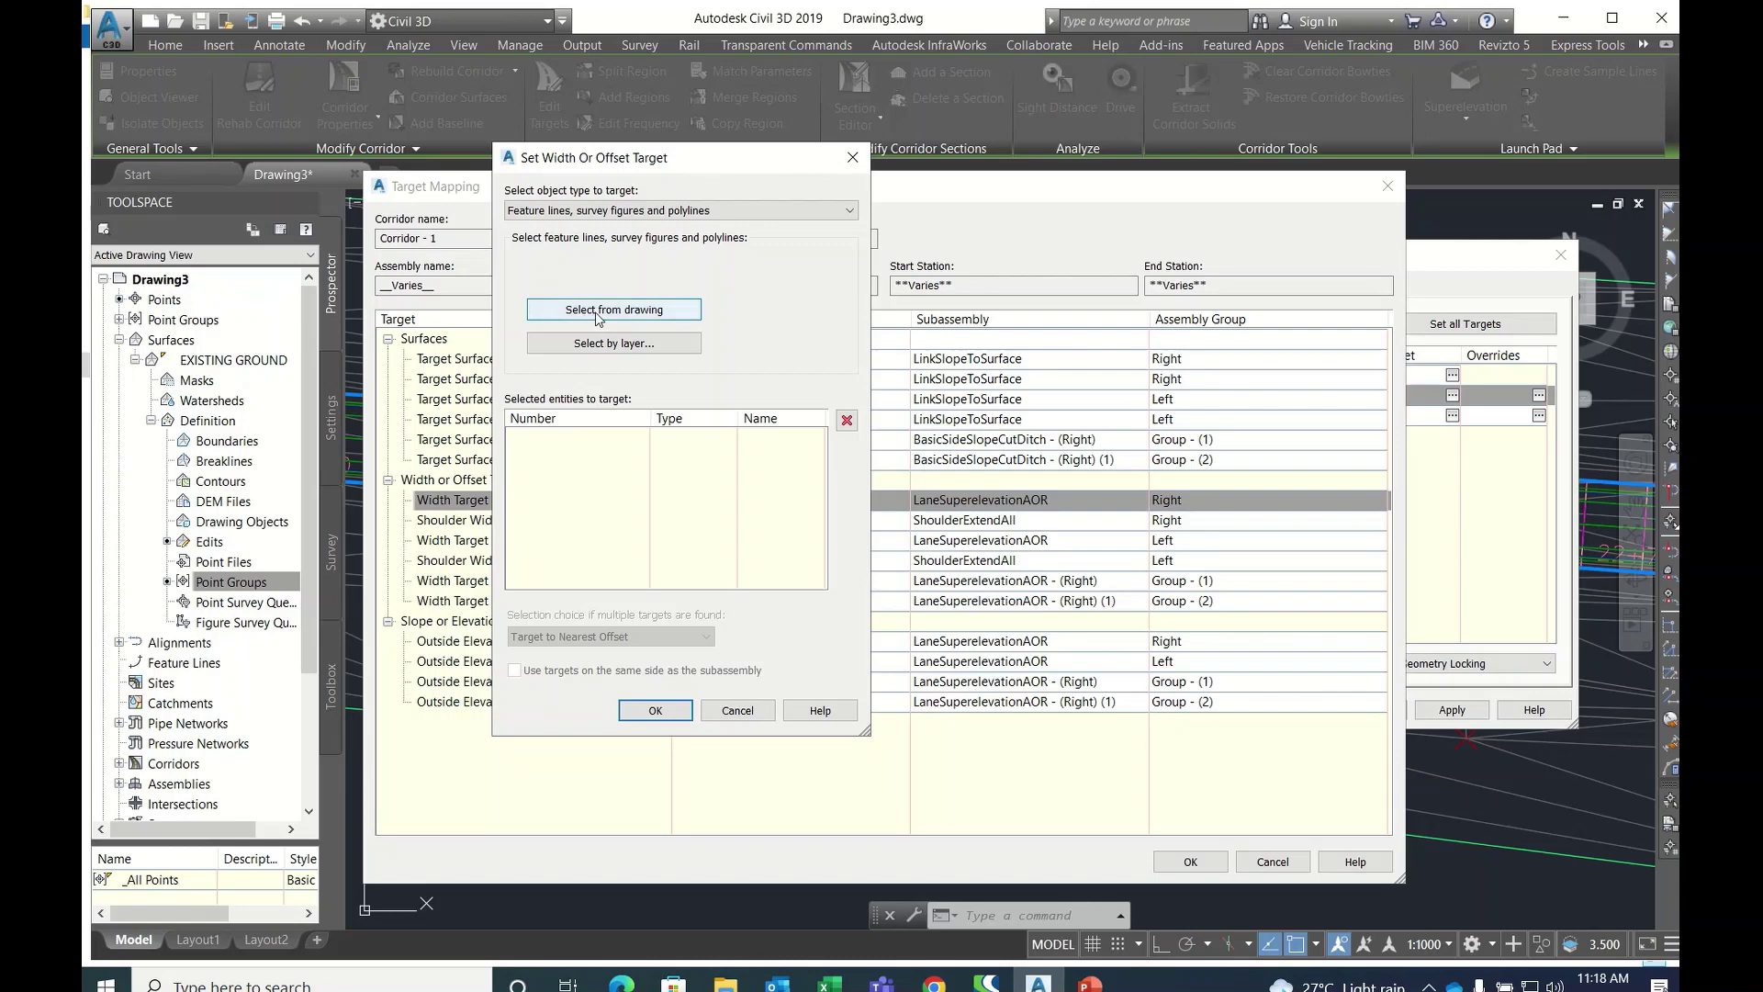
{"action": "left_click", "coordinate": [655, 316]}
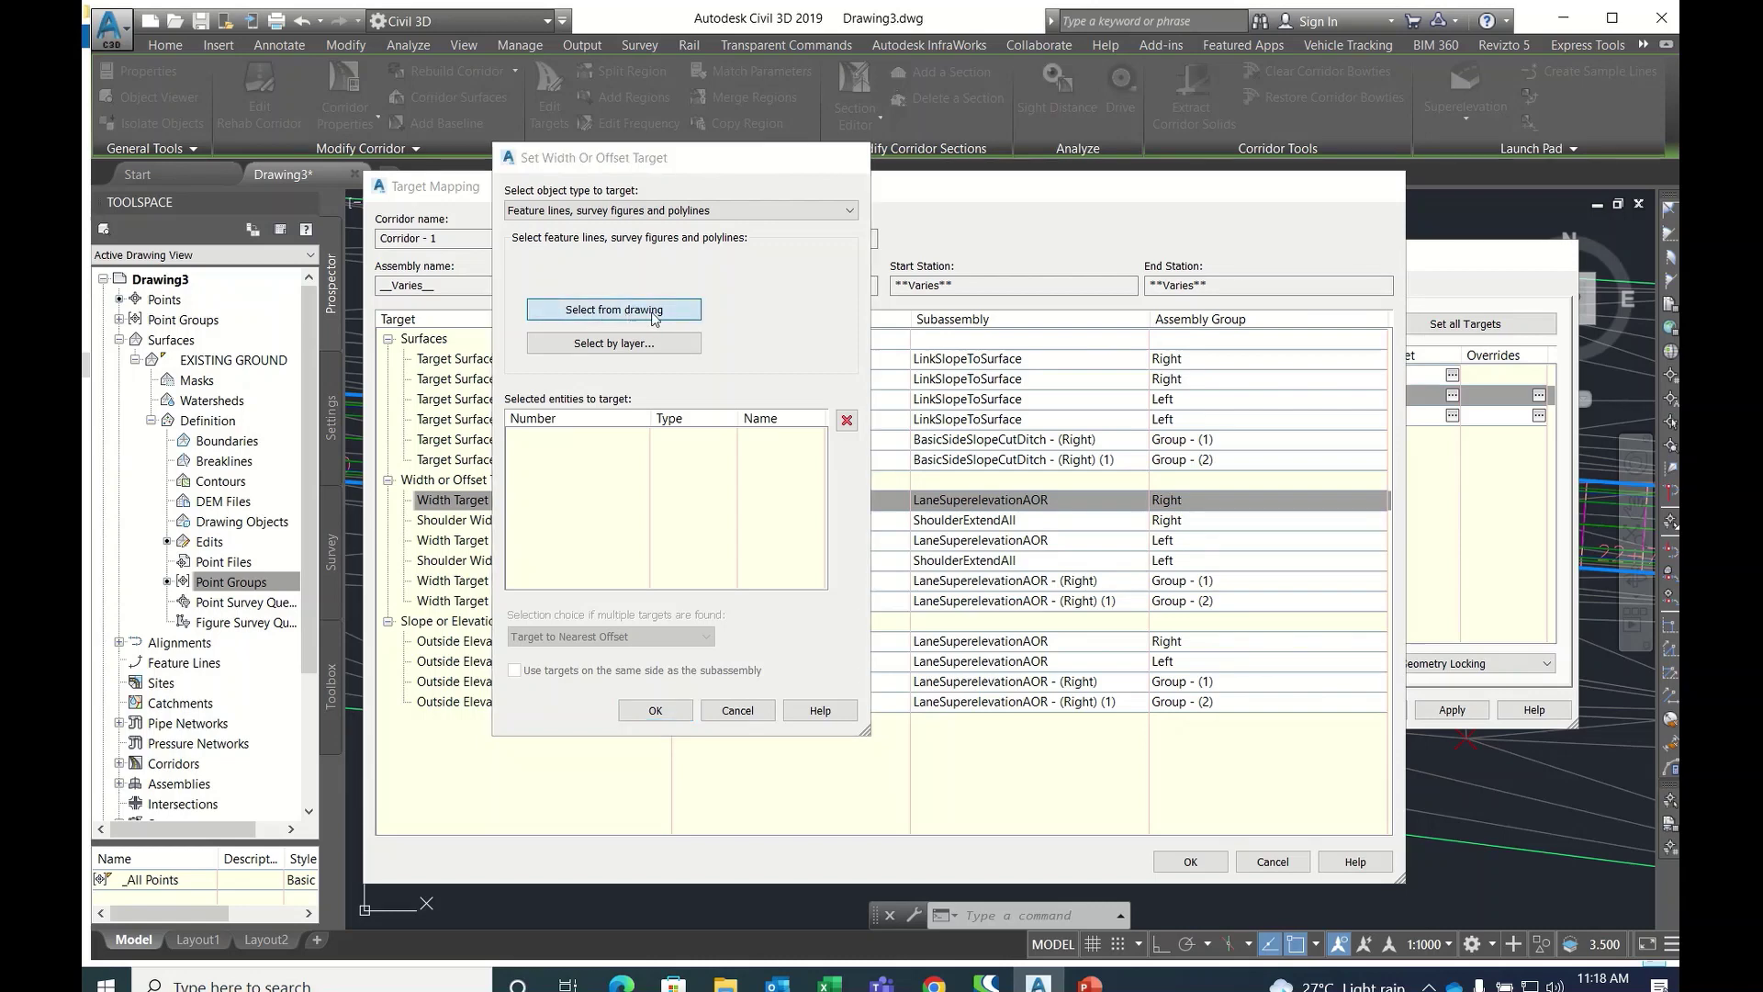
{"action": "left_click", "coordinate": [831, 361]}
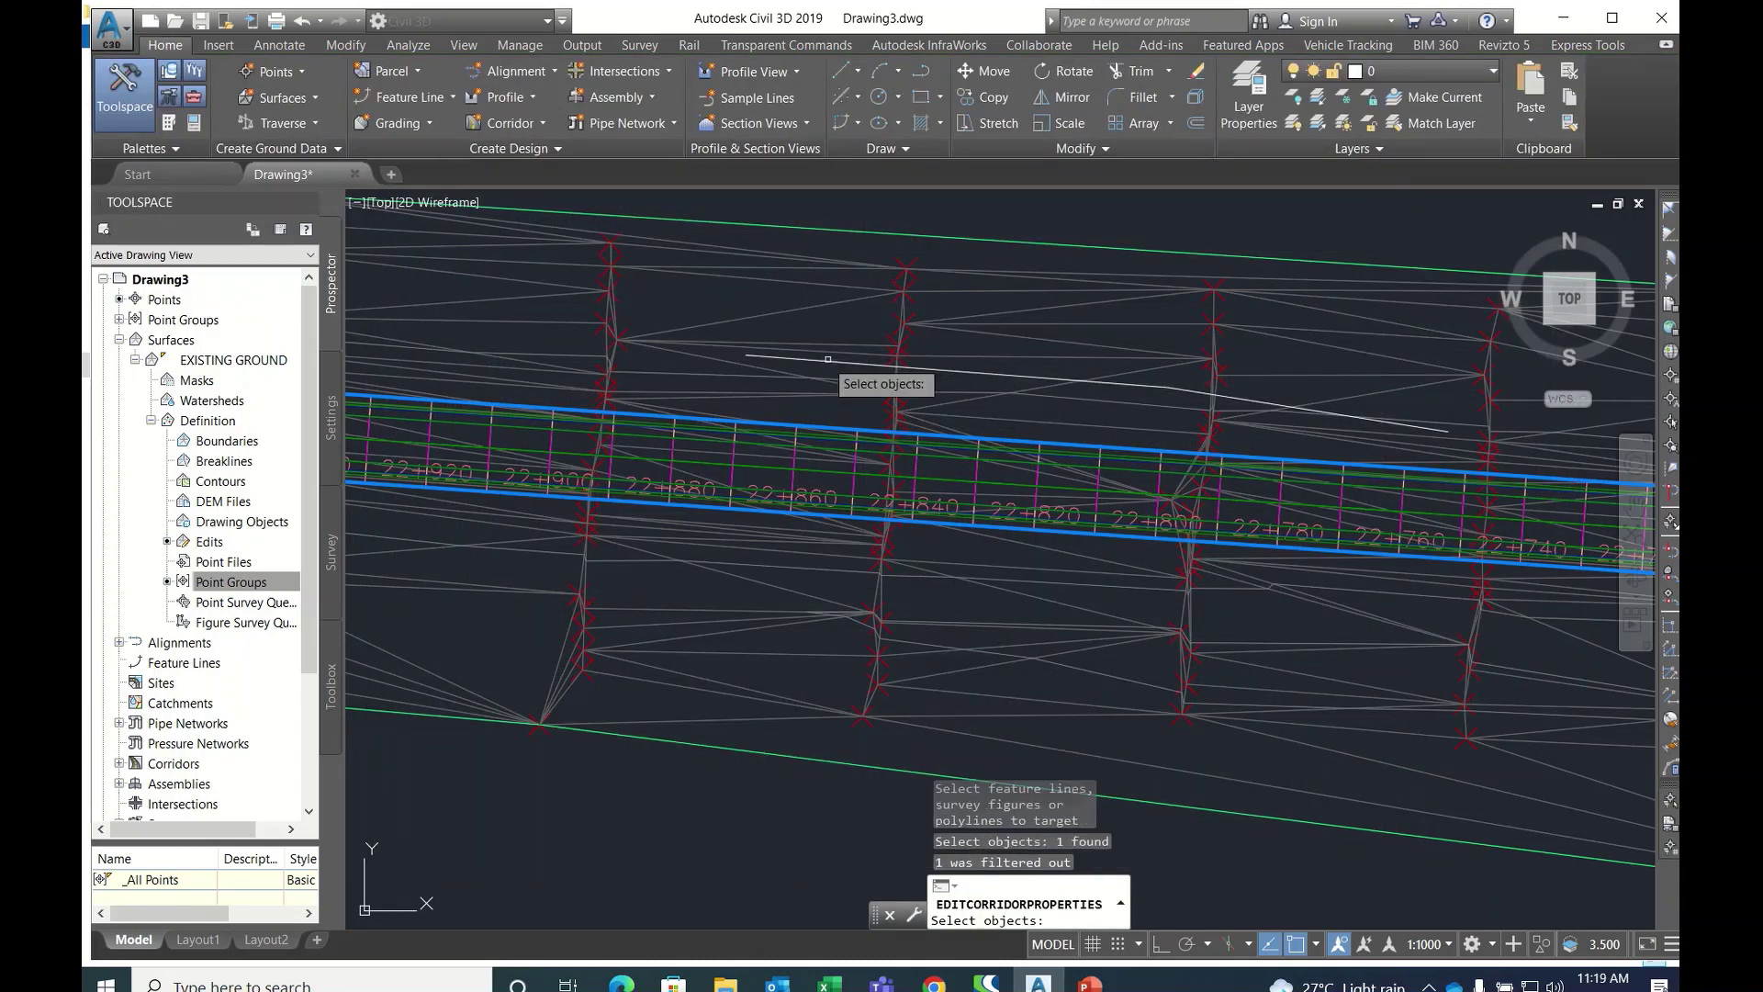
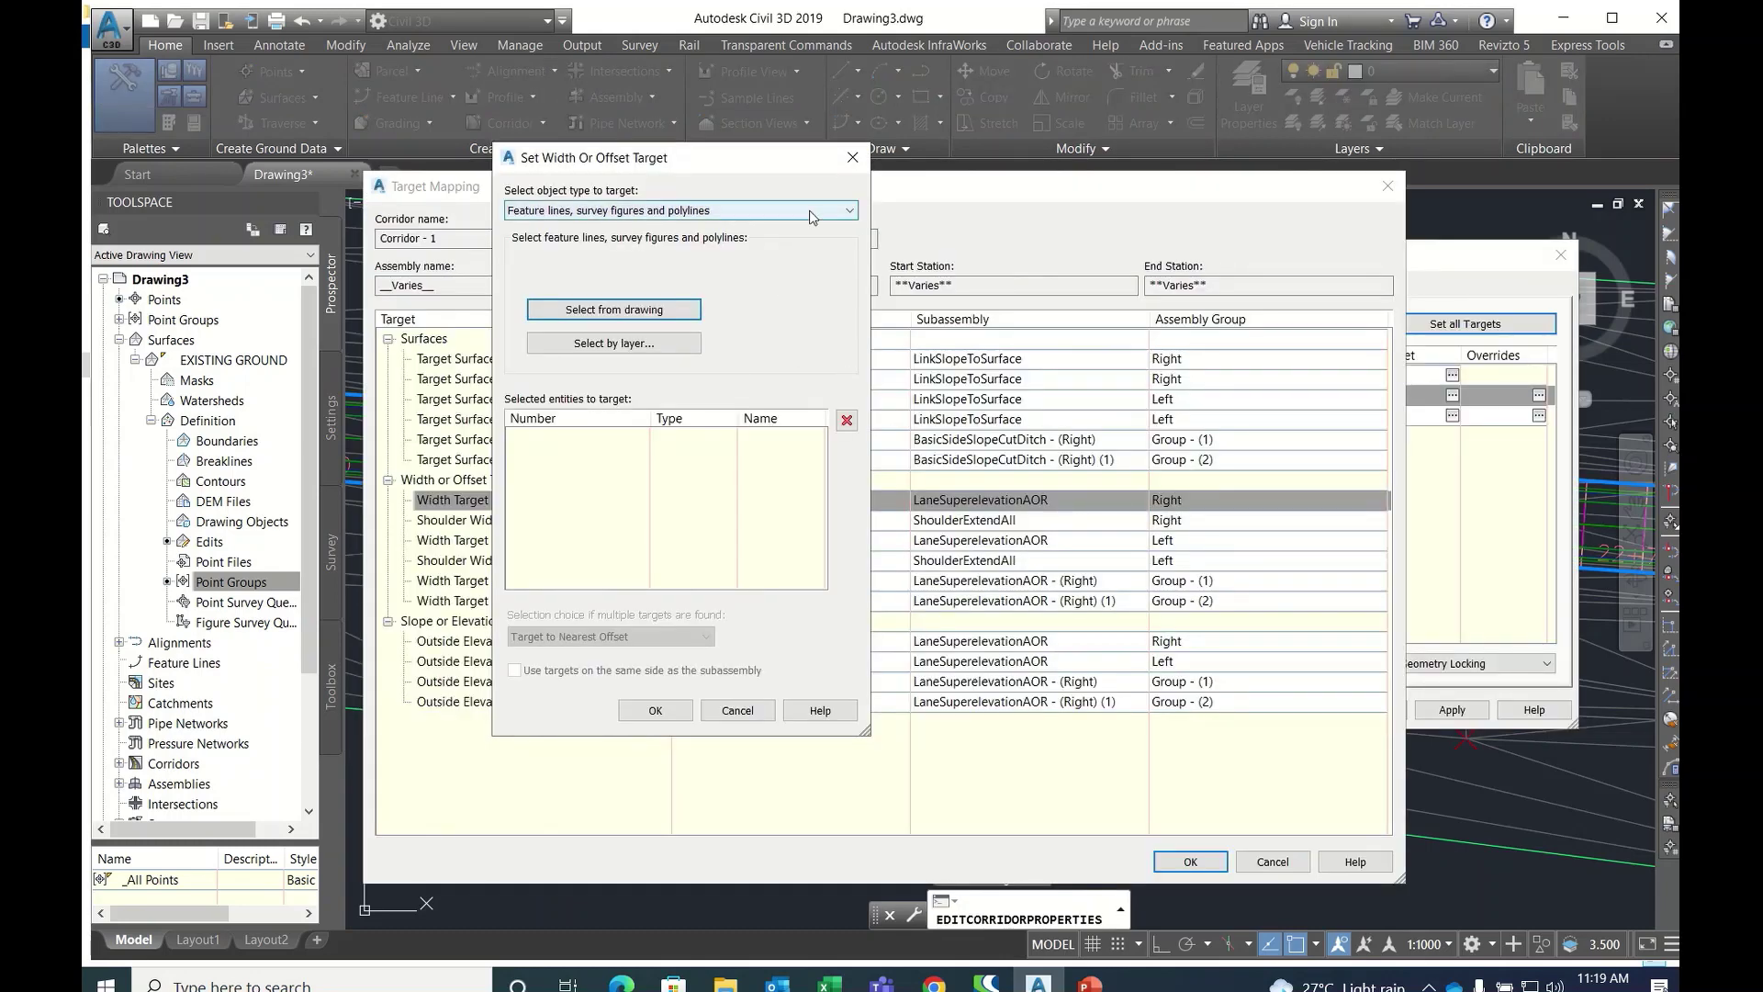
{"action": "left_click", "coordinate": [758, 50]}
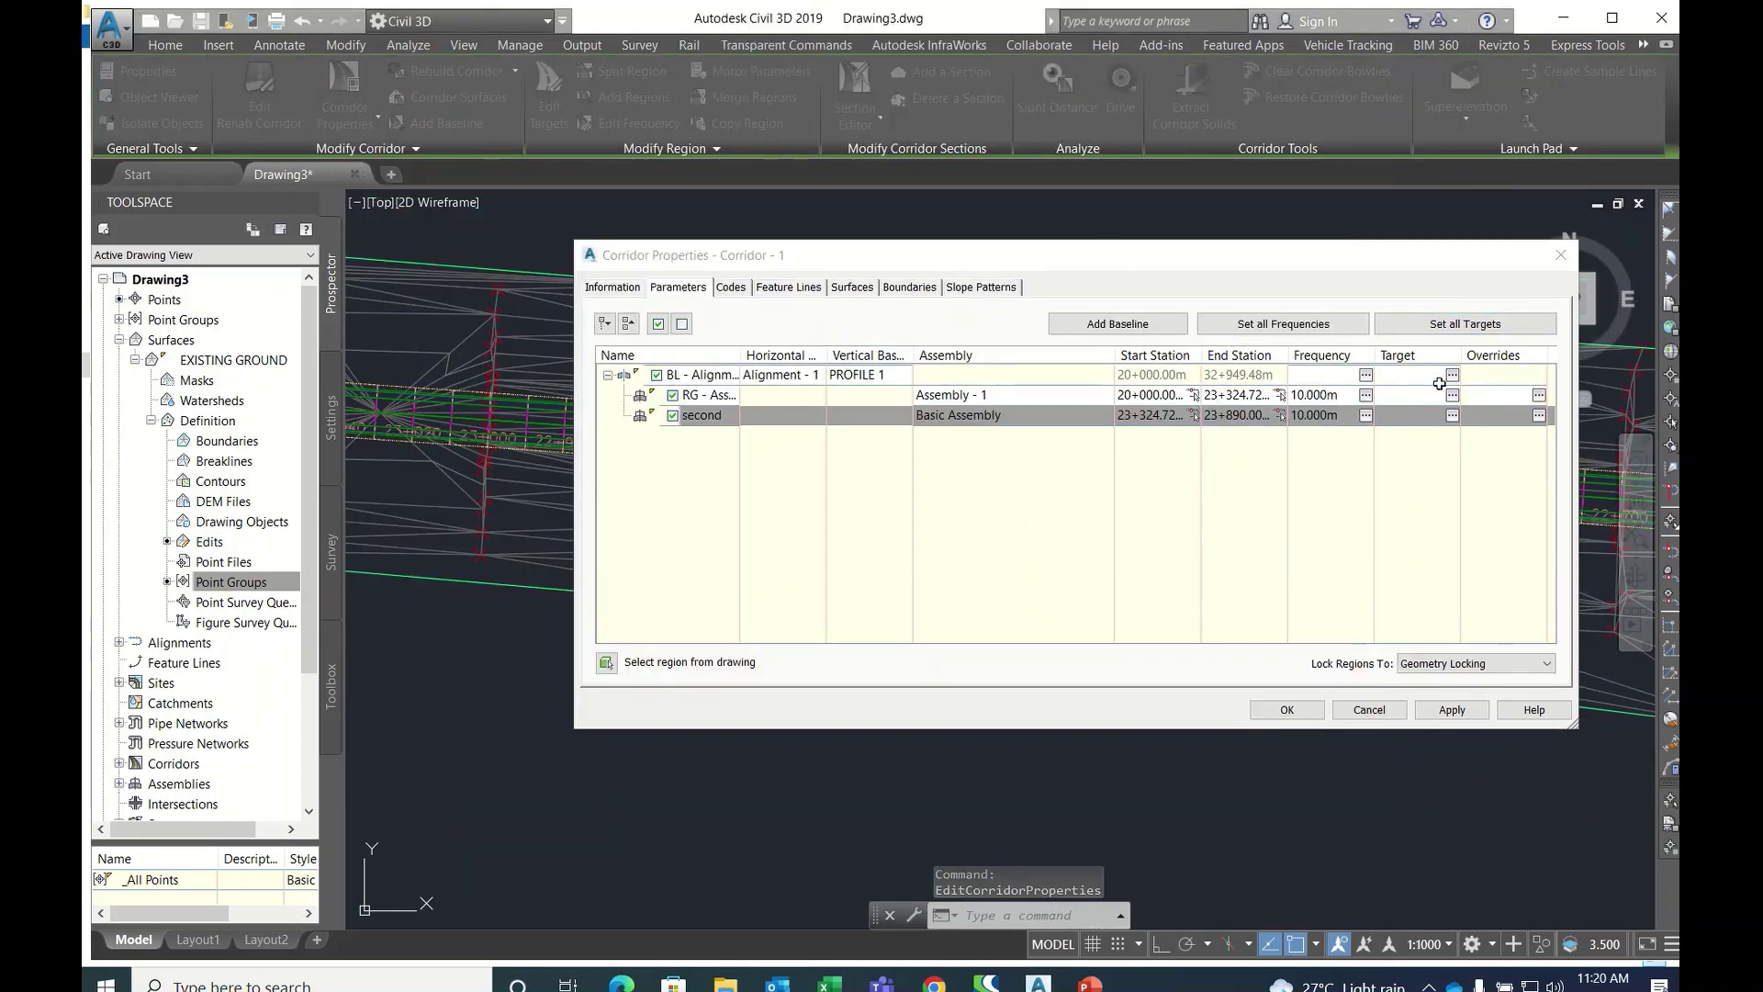
- Set the width target of the right LaneSuperelevationAOR lane to the polyline drawn north of the corridor, picked from the drawing for all regions
{"action": "left_click", "coordinate": [1468, 325]}
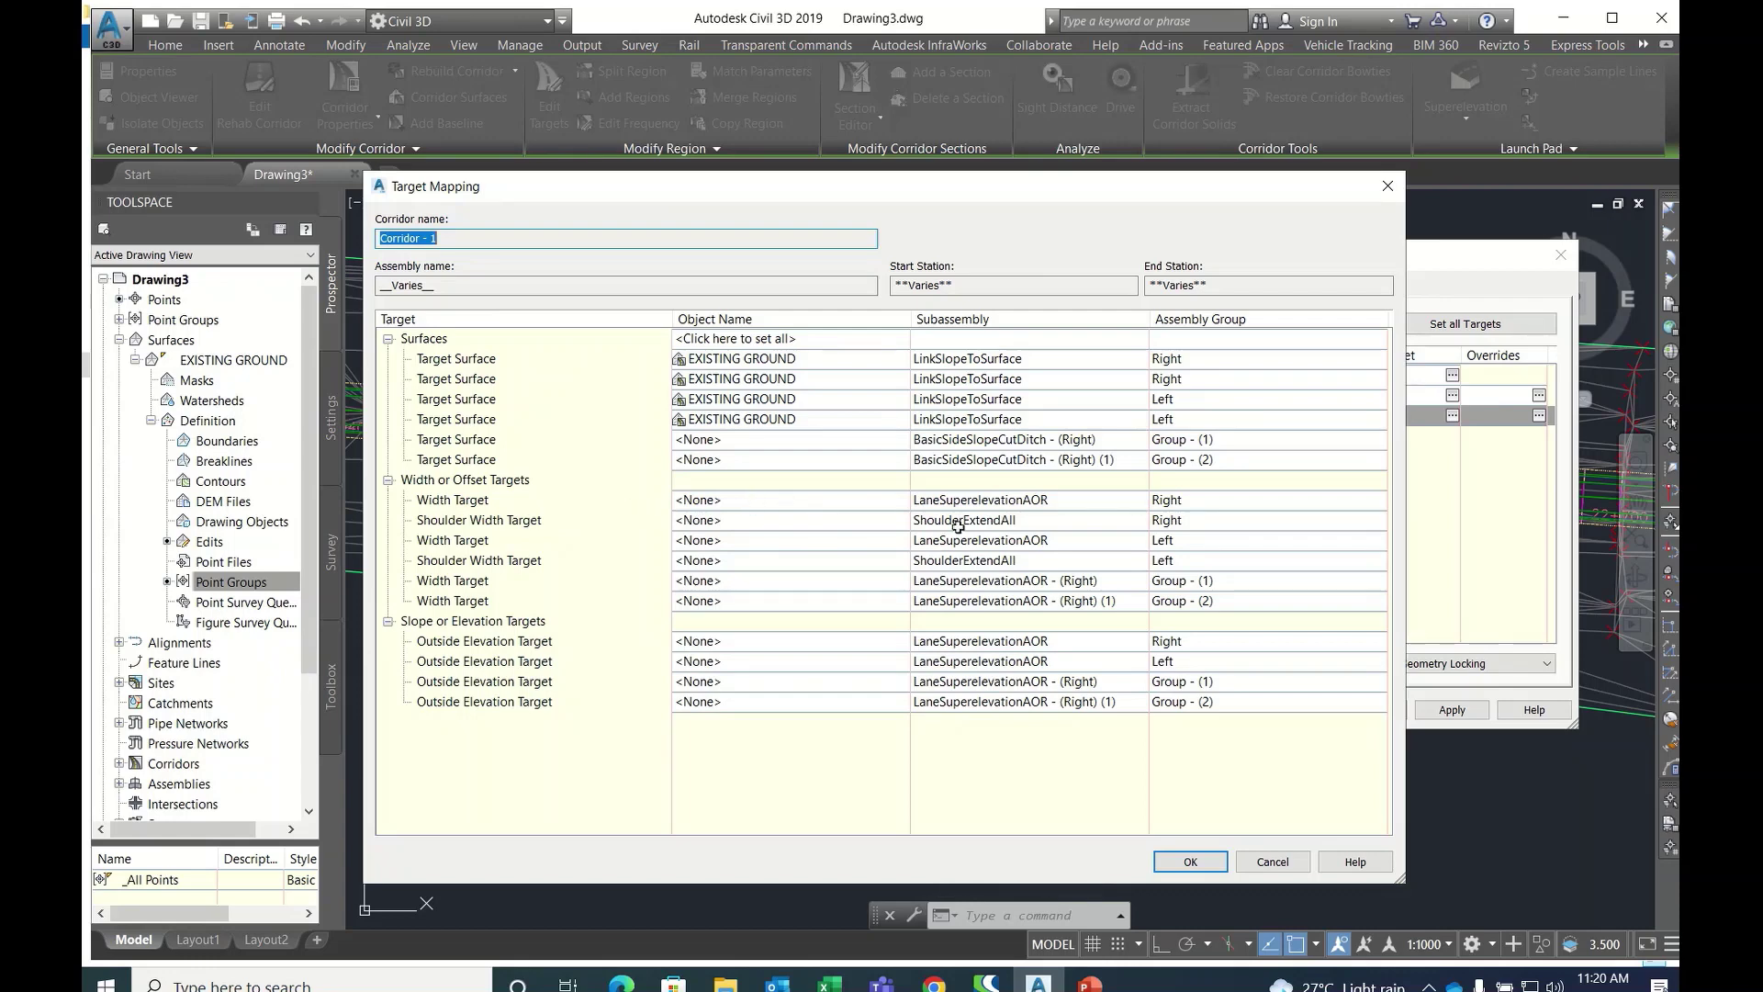
{"action": "left_click", "coordinate": [758, 502]}
{"action": "left_click", "coordinate": [643, 211]}
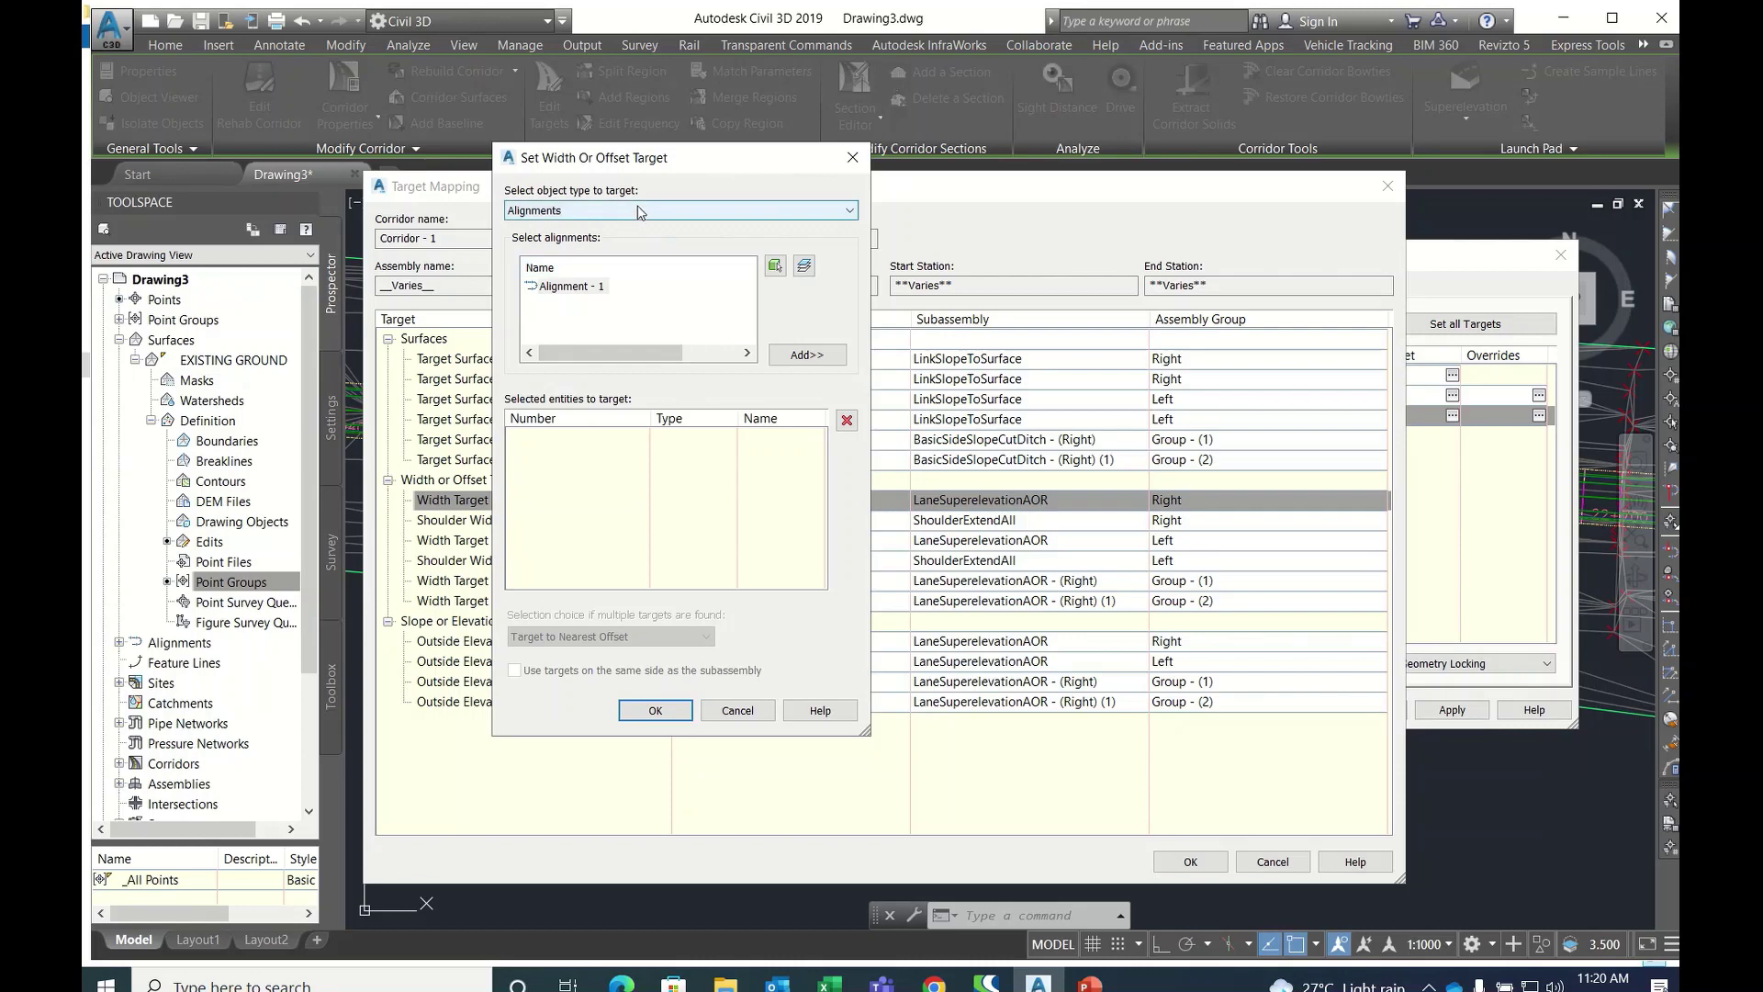
{"action": "left_click", "coordinate": [576, 231]}
{"action": "left_click", "coordinate": [606, 310]}
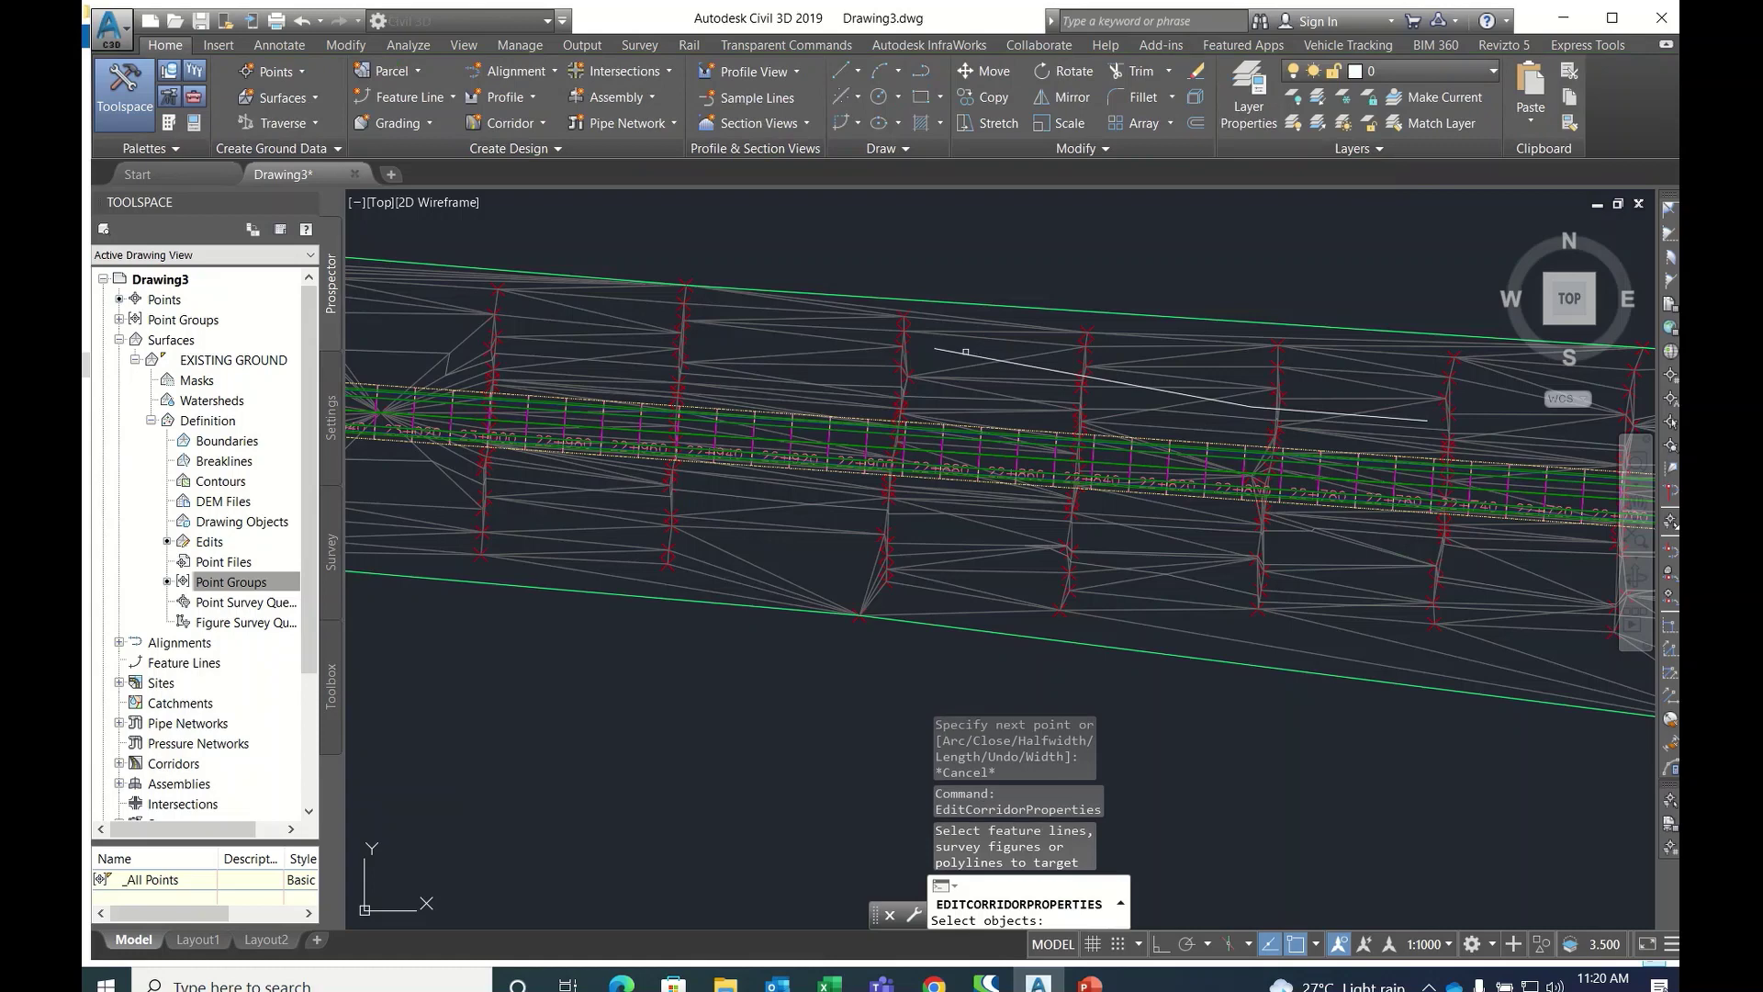
{"action": "left_click", "coordinate": [965, 353]}
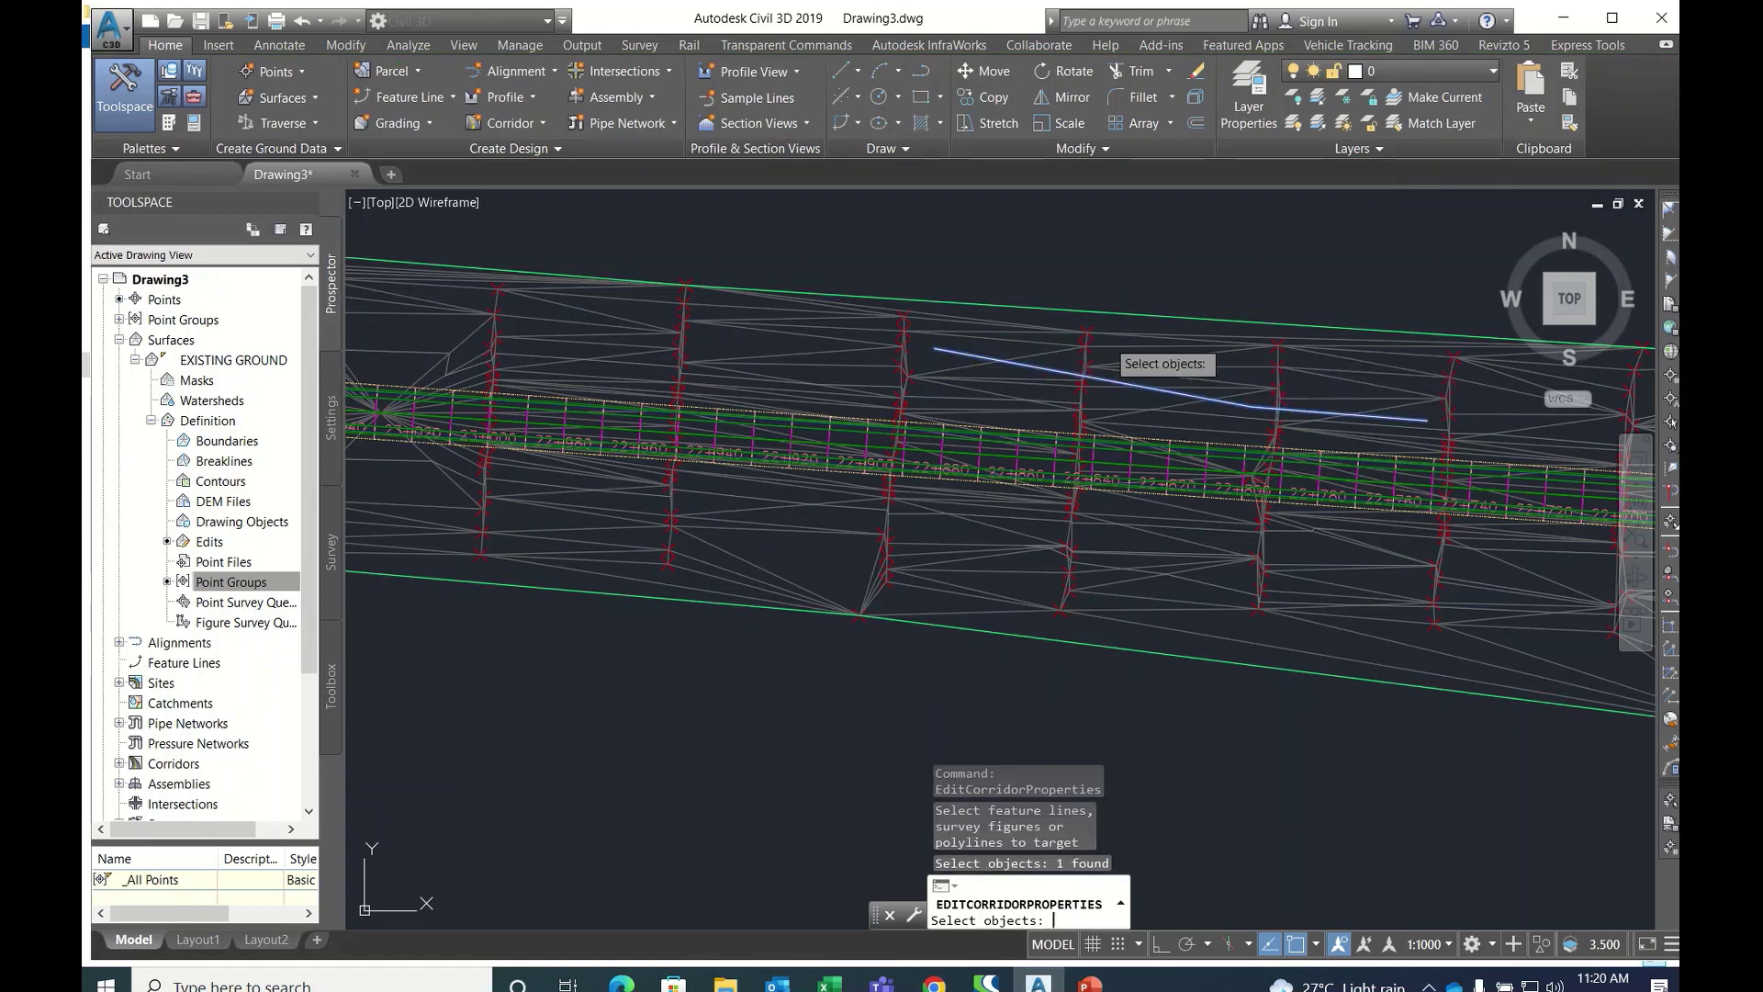
{"action": "key", "text": "Return"}
{"action": "left_click", "coordinate": [675, 445]}
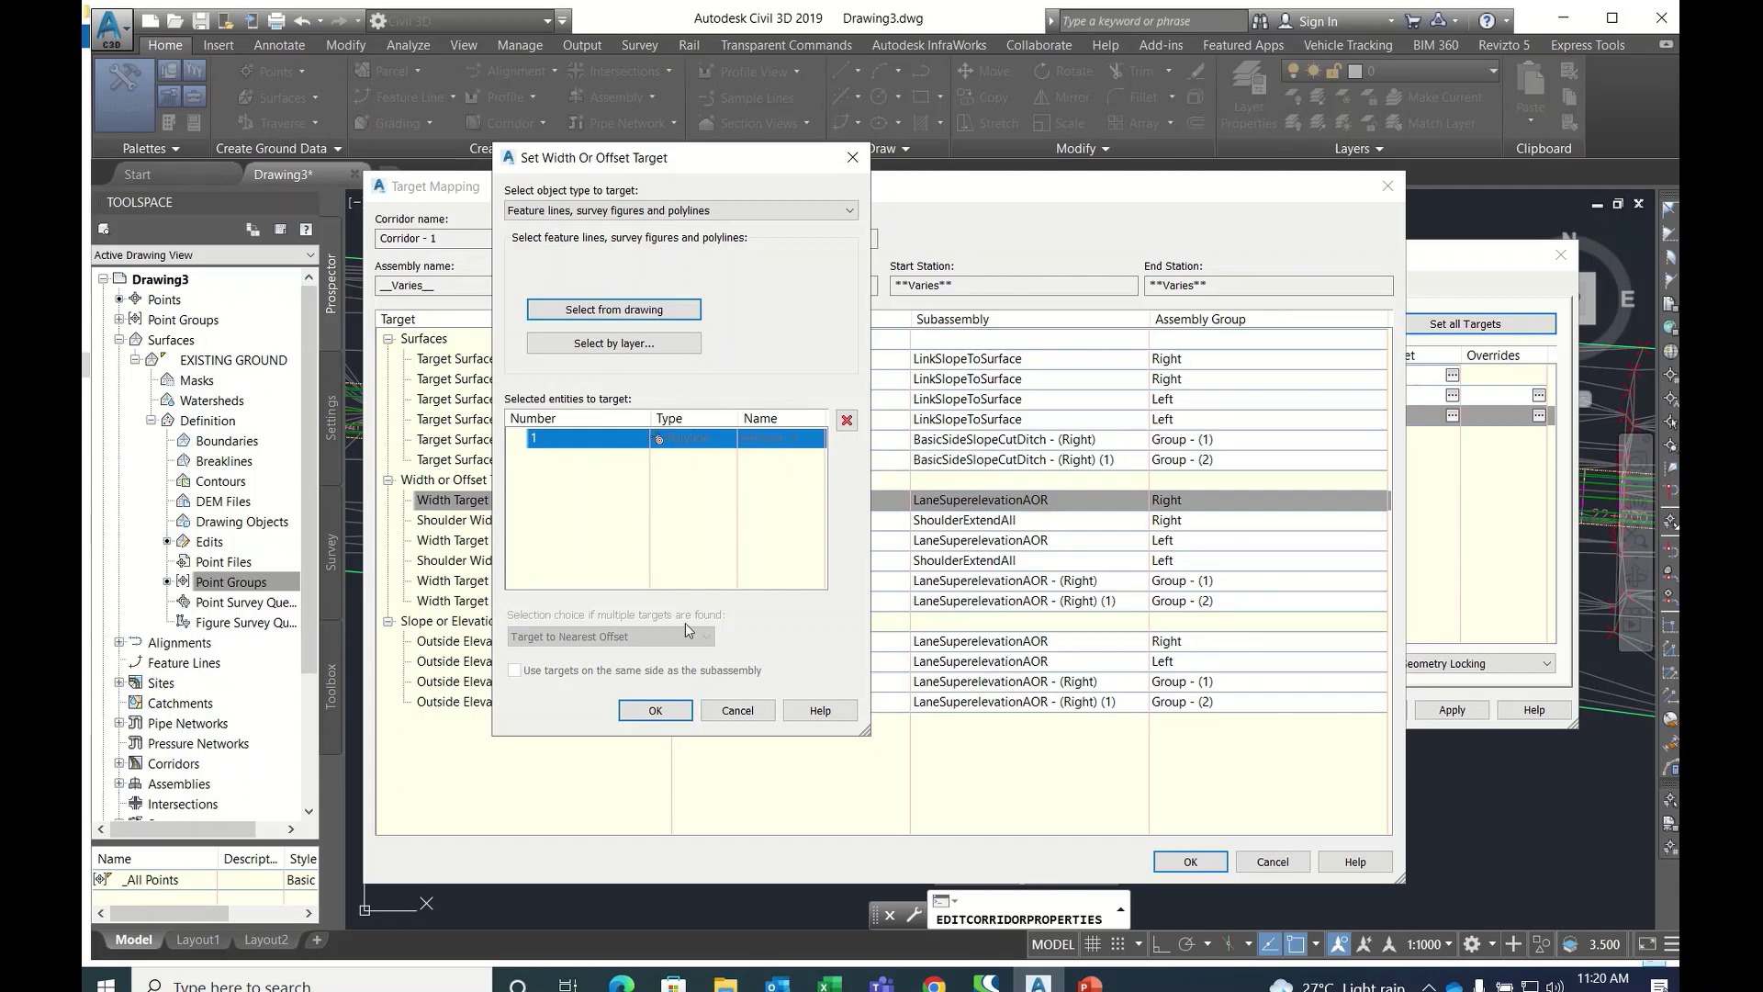
{"action": "left_click", "coordinate": [652, 710]}
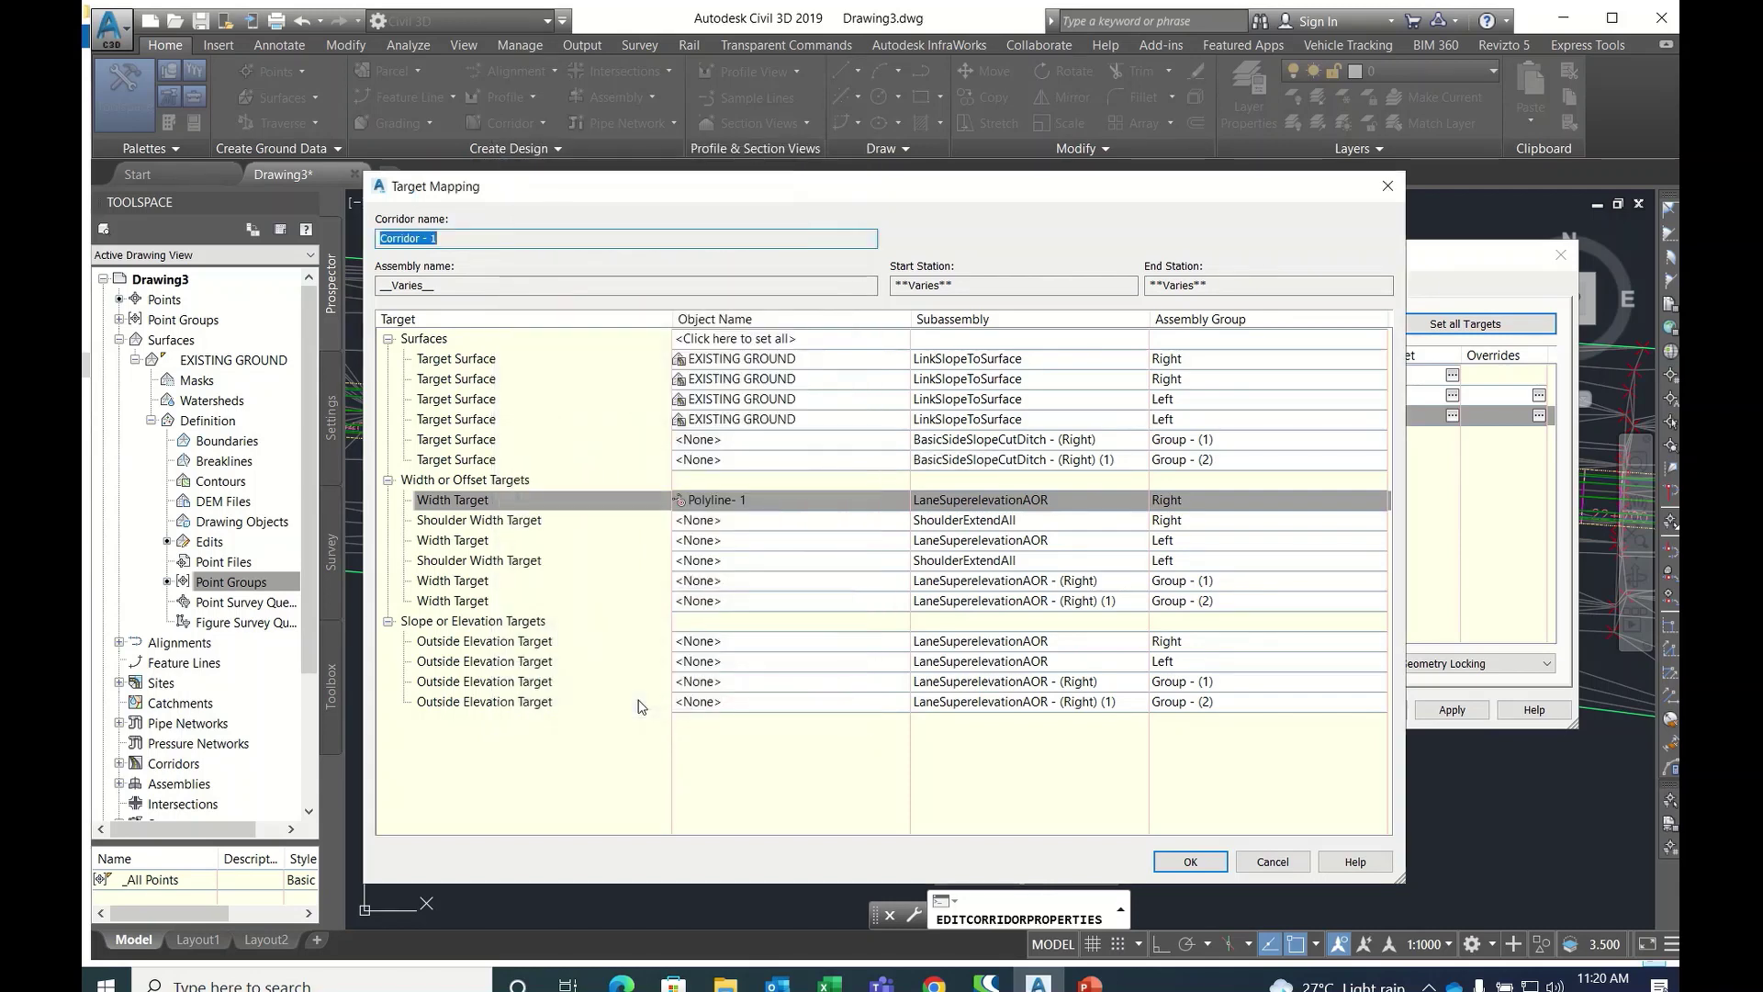
- Accept the target mapping, rebuild Corridor - 1, and close the event list
{"action": "left_click", "coordinate": [1189, 862]}
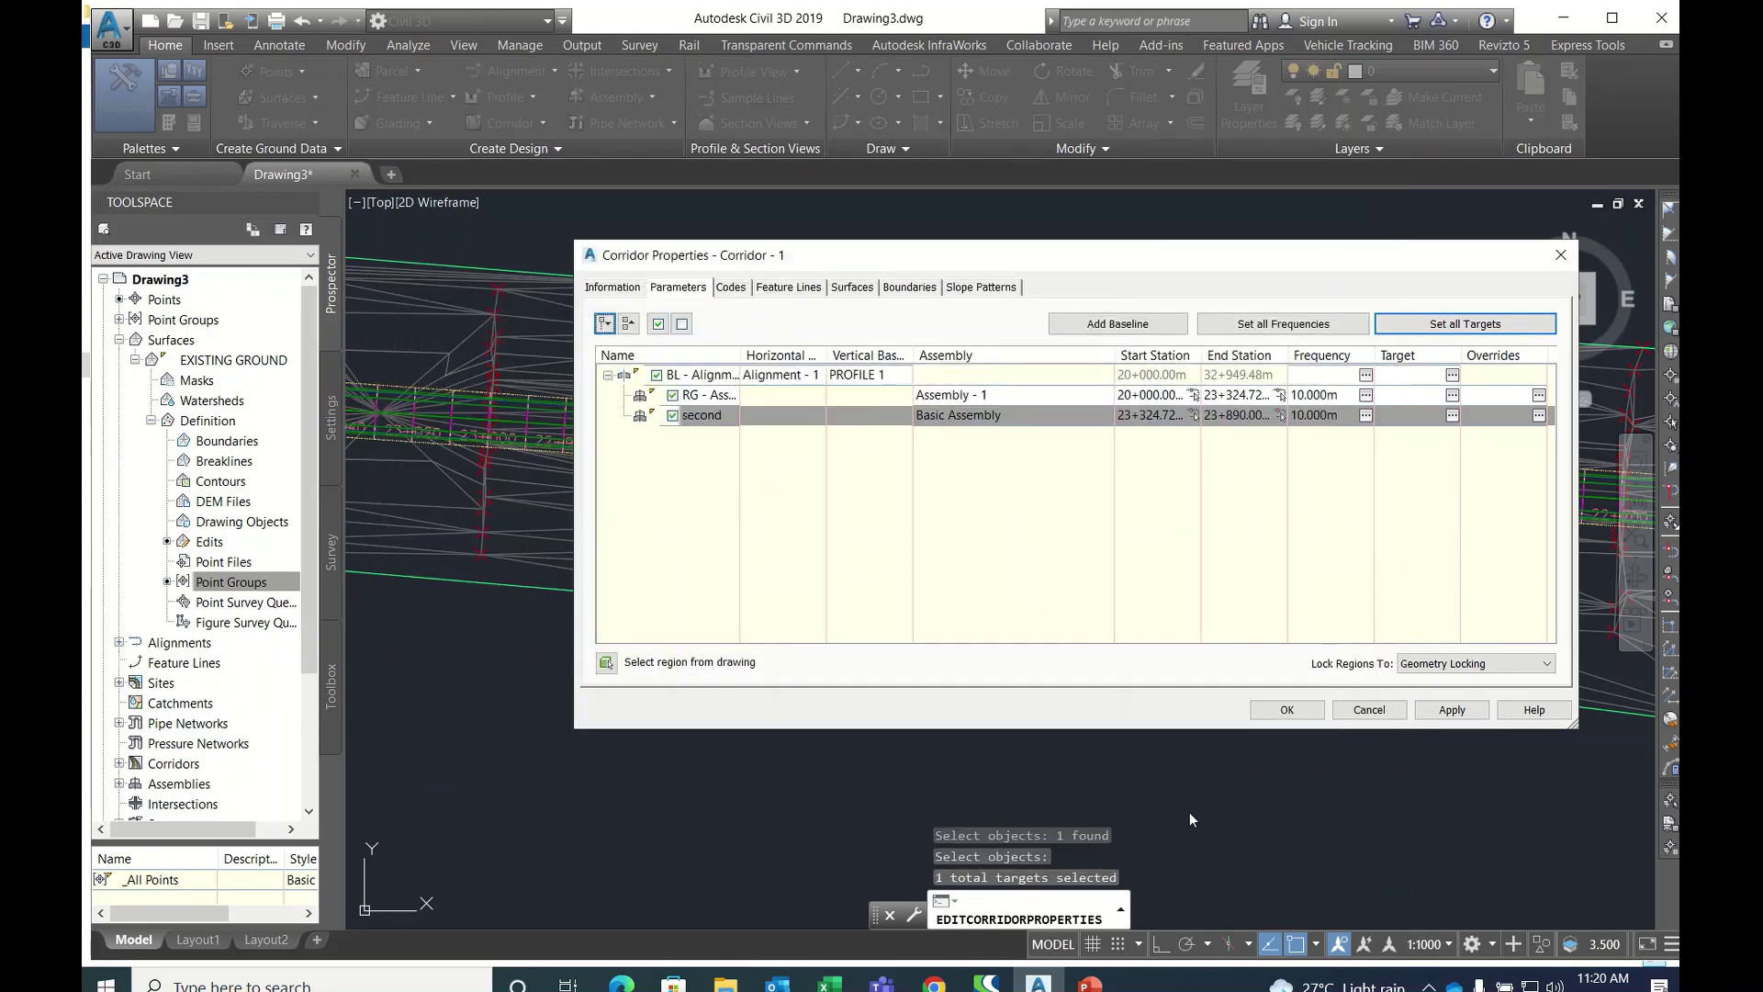
{"action": "left_click", "coordinate": [1289, 712]}
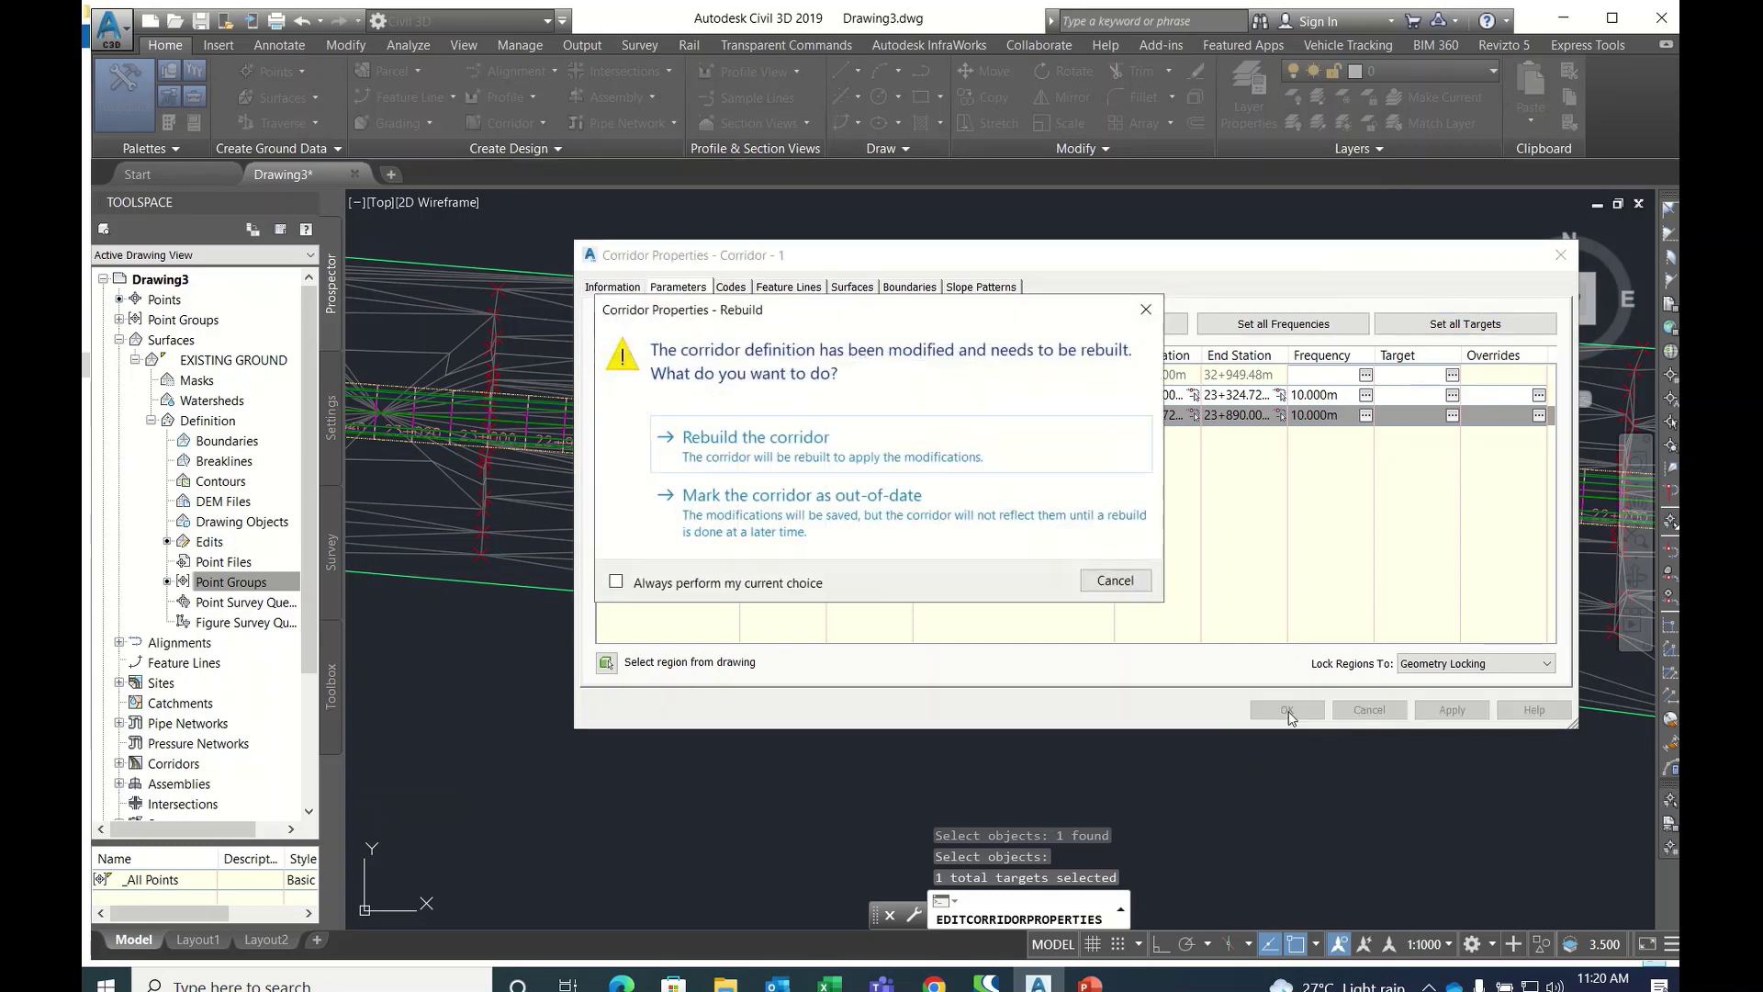
{"action": "left_click", "coordinate": [832, 453]}
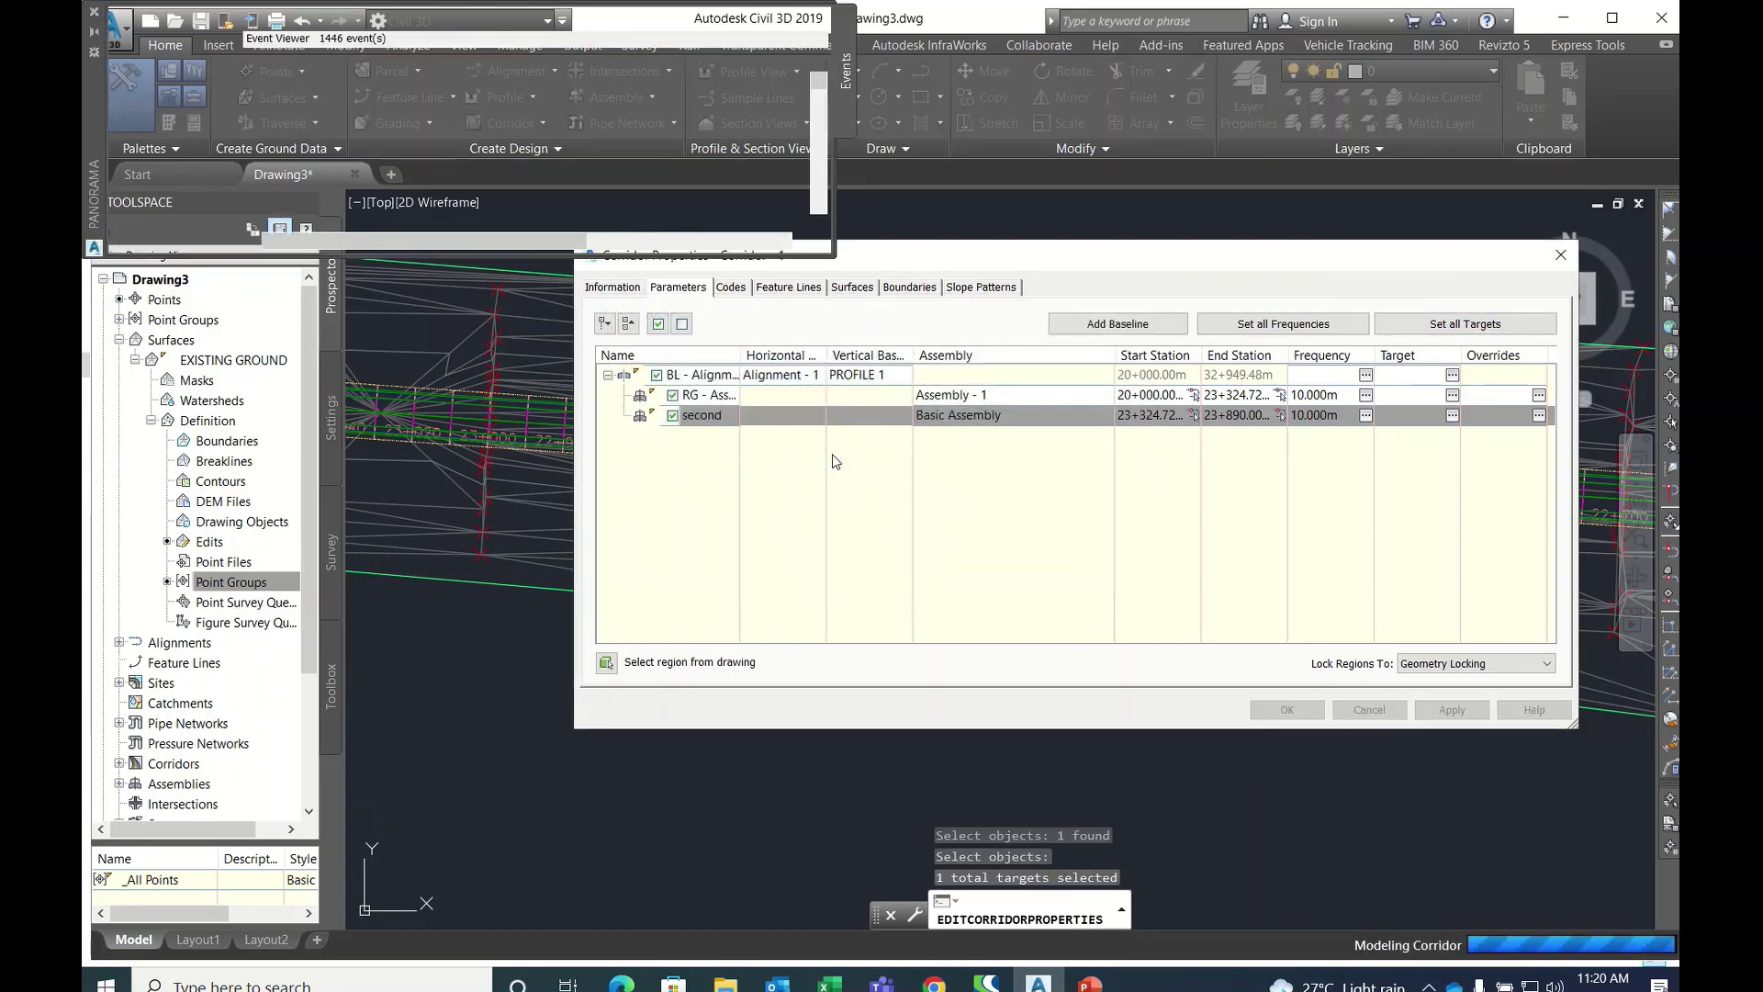
{"action": "key", "text": "Escape"}
{"action": "mouse_move", "coordinate": [1104, 368]}
{"action": "middle_mouse_down"}
{"action": "mouse_move", "coordinate": [933, 425]}
{"action": "mouse_move", "coordinate": [823, 385]}
{"action": "middle_mouse_up"}
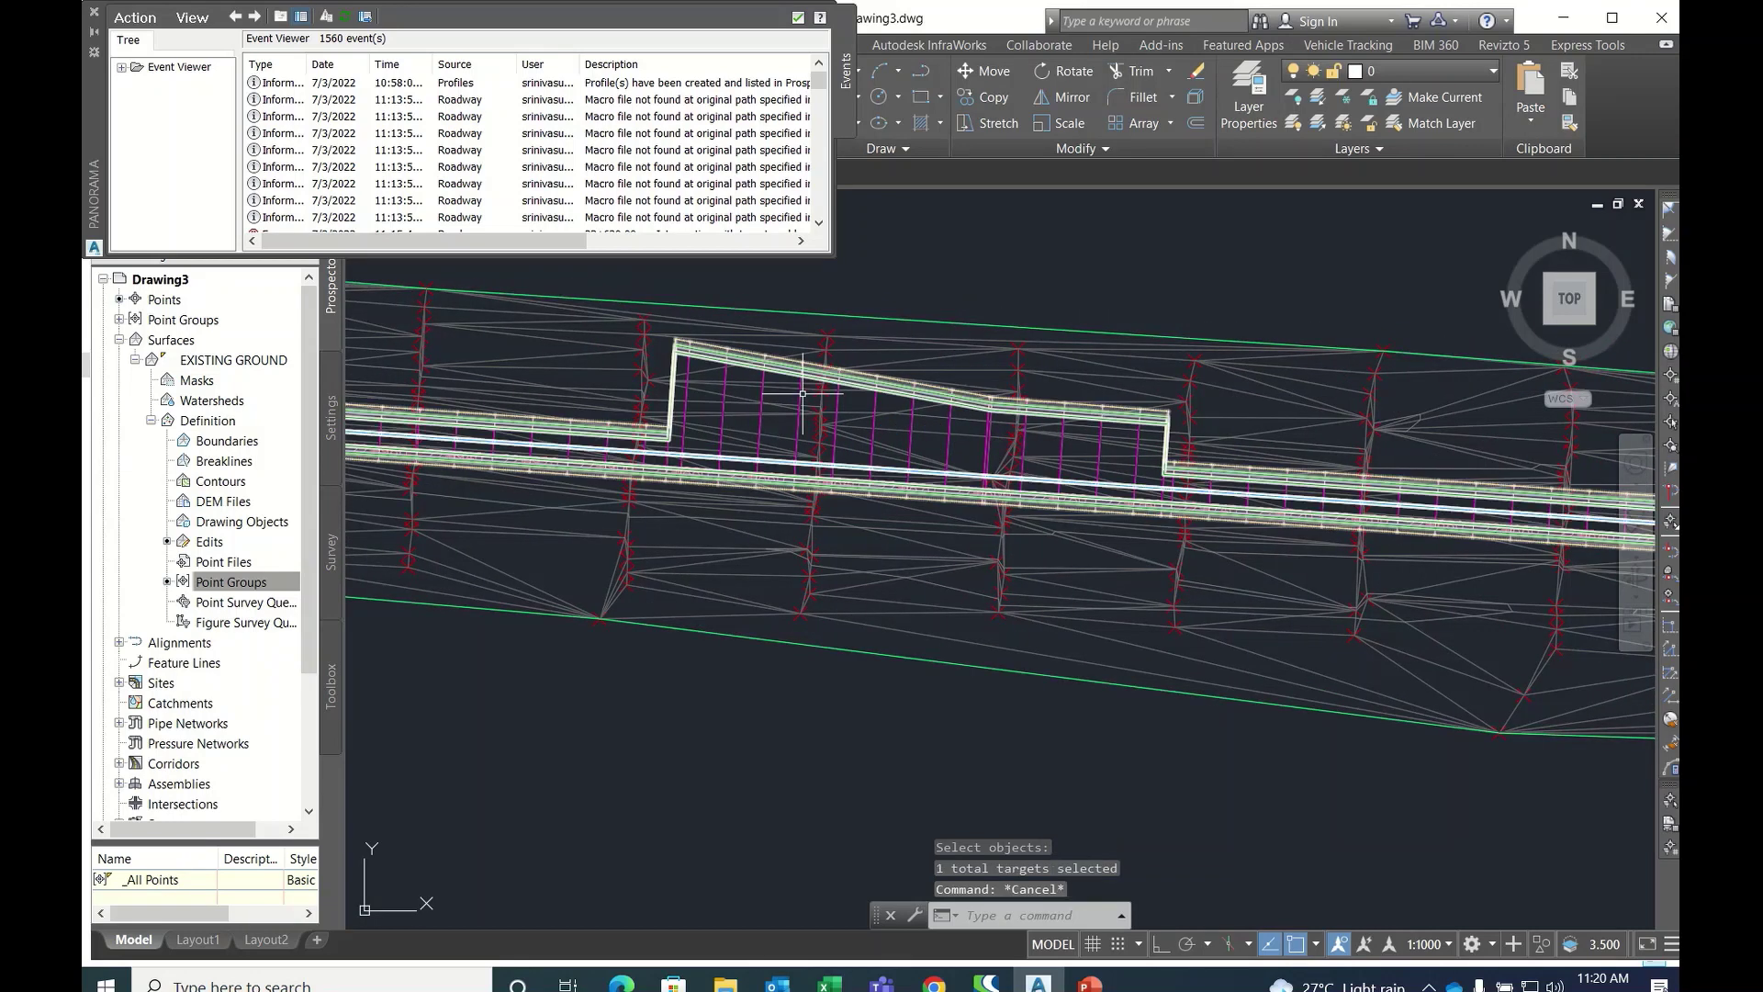
{"action": "left_click", "coordinate": [803, 393]}
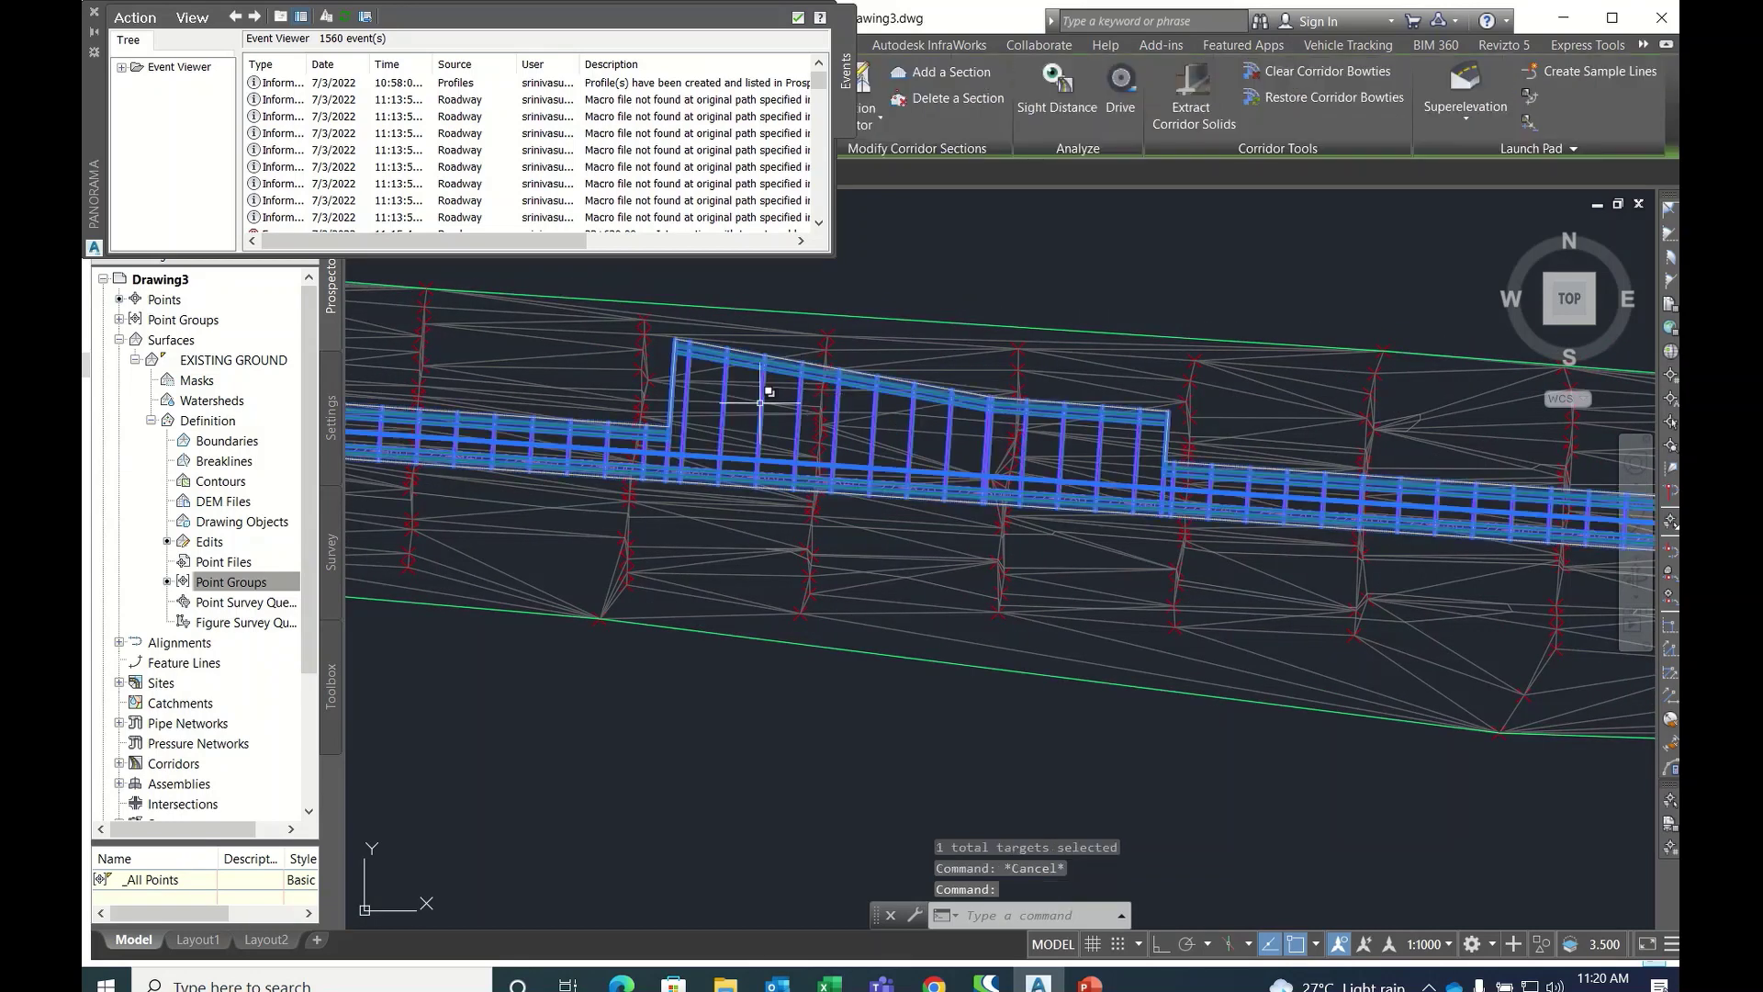
{"action": "left_click", "coordinate": [94, 12]}
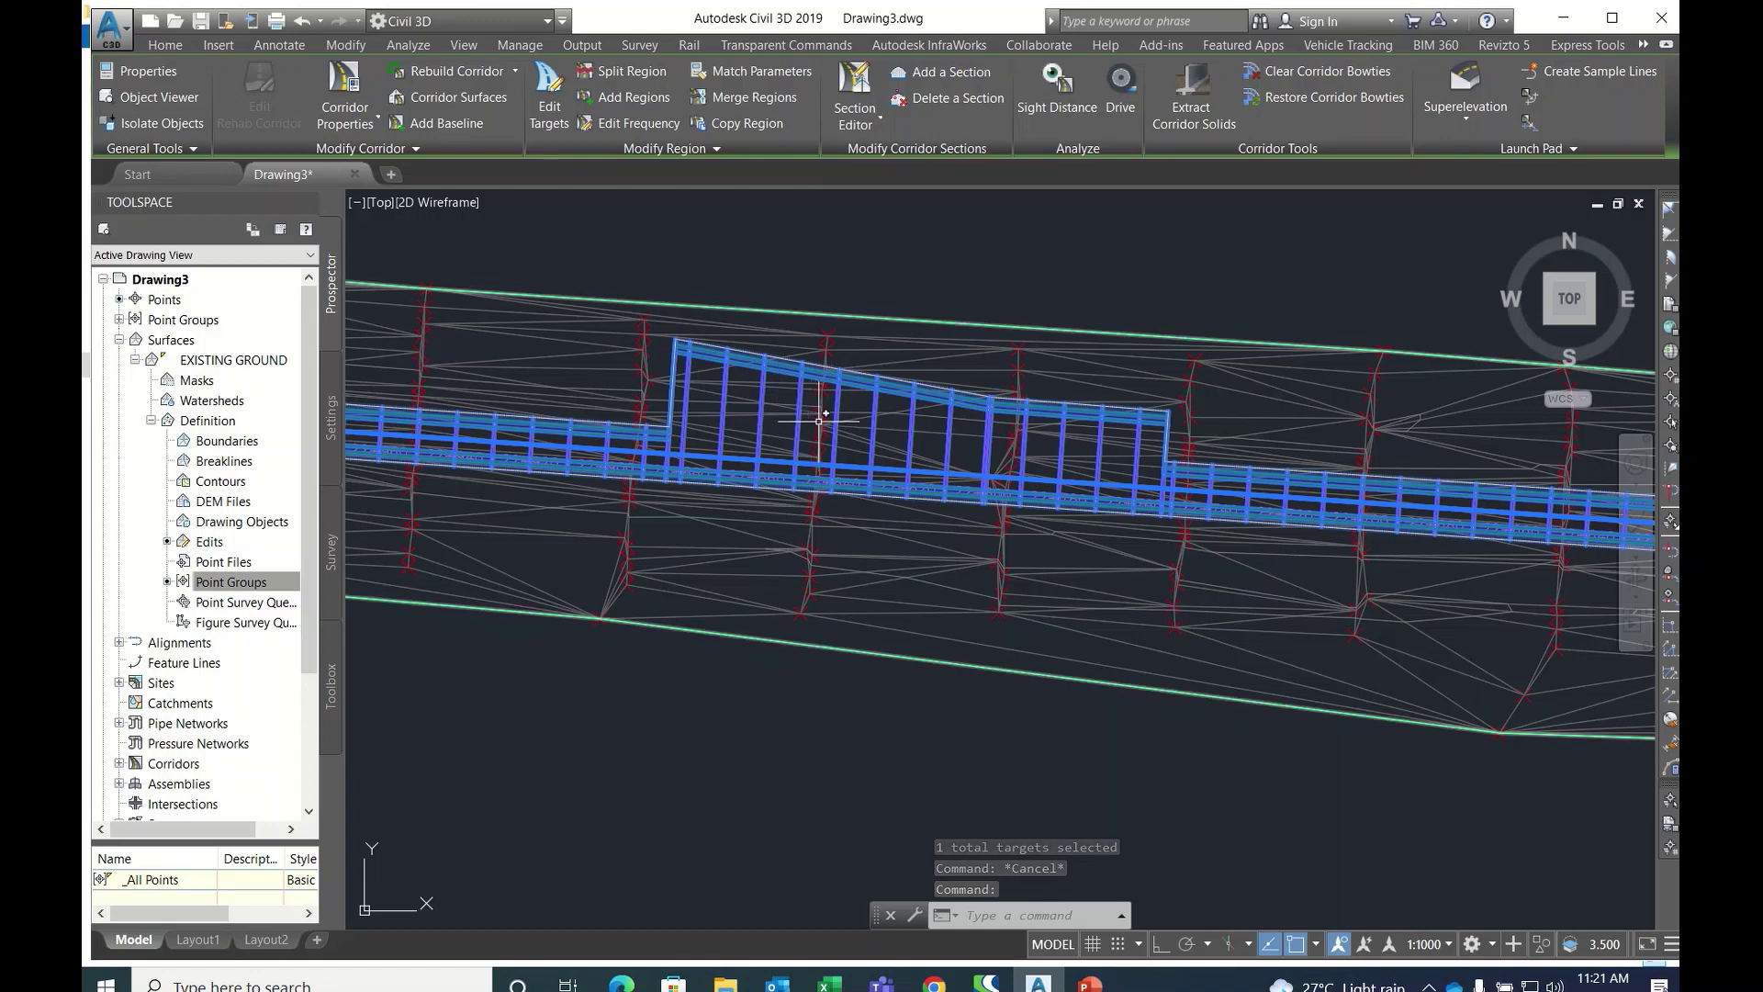
{"action": "key", "text": "Escape"}
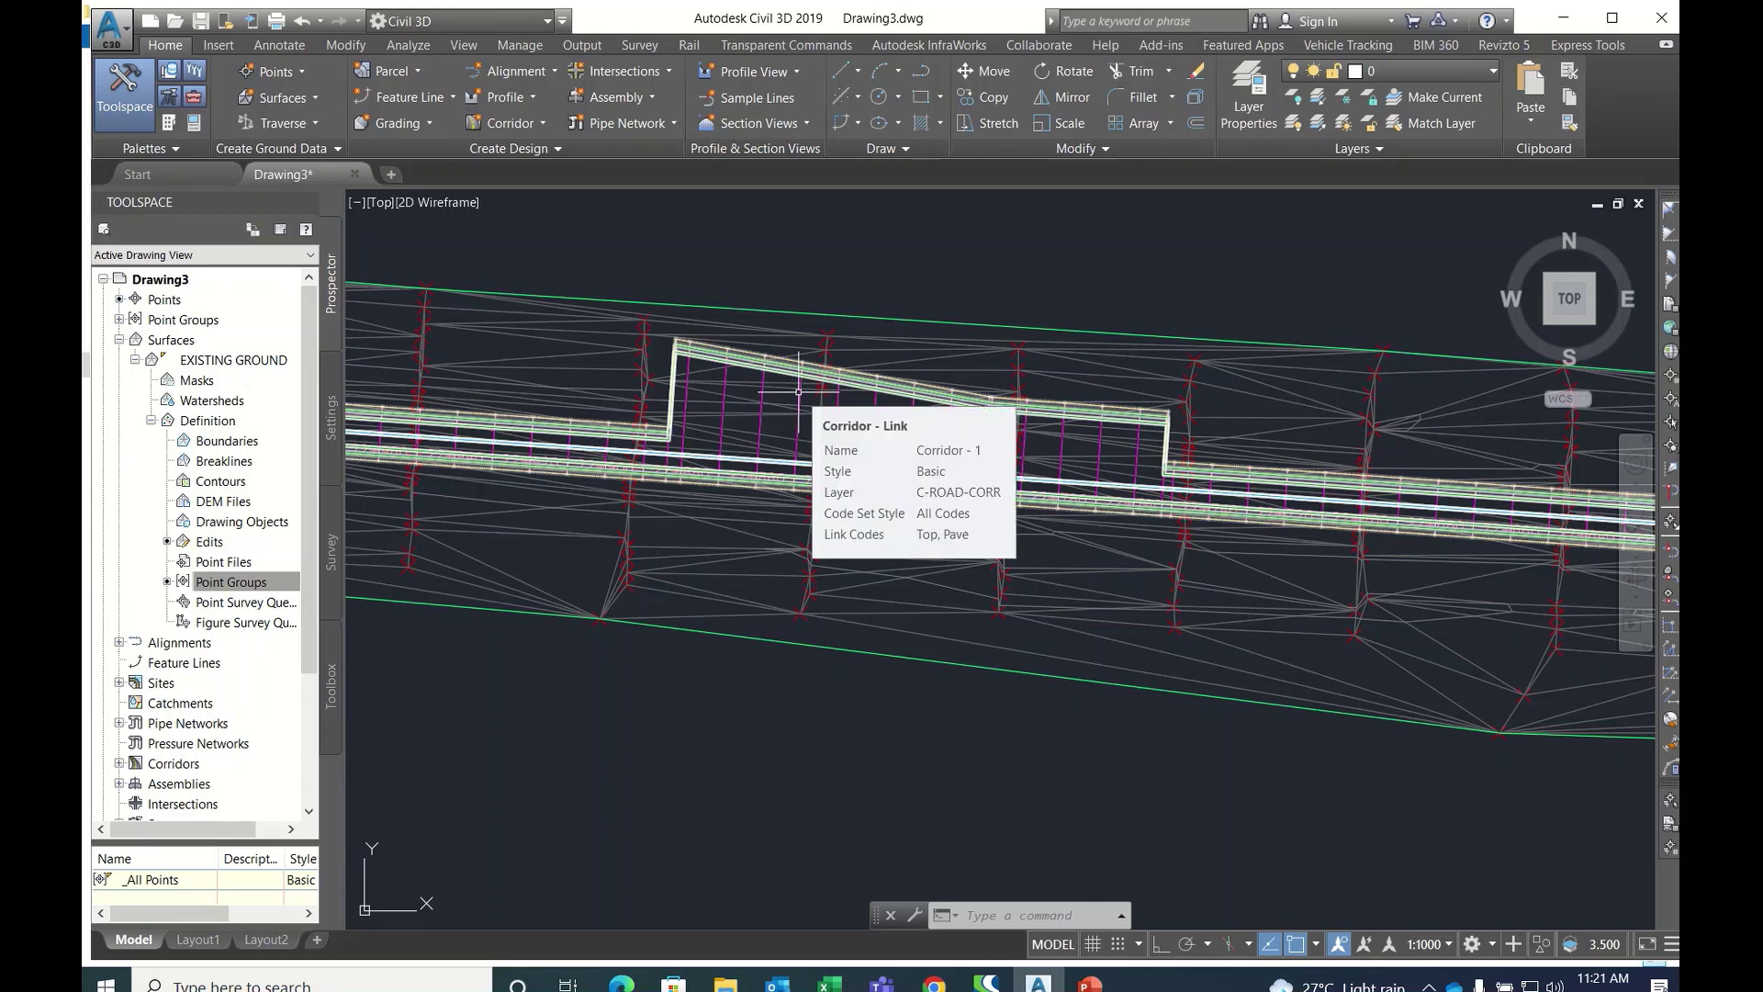
- Select the target polyline to compare it with the rebuilt corridor edge, and clear the selection
{"action": "left_click", "coordinate": [1113, 416]}
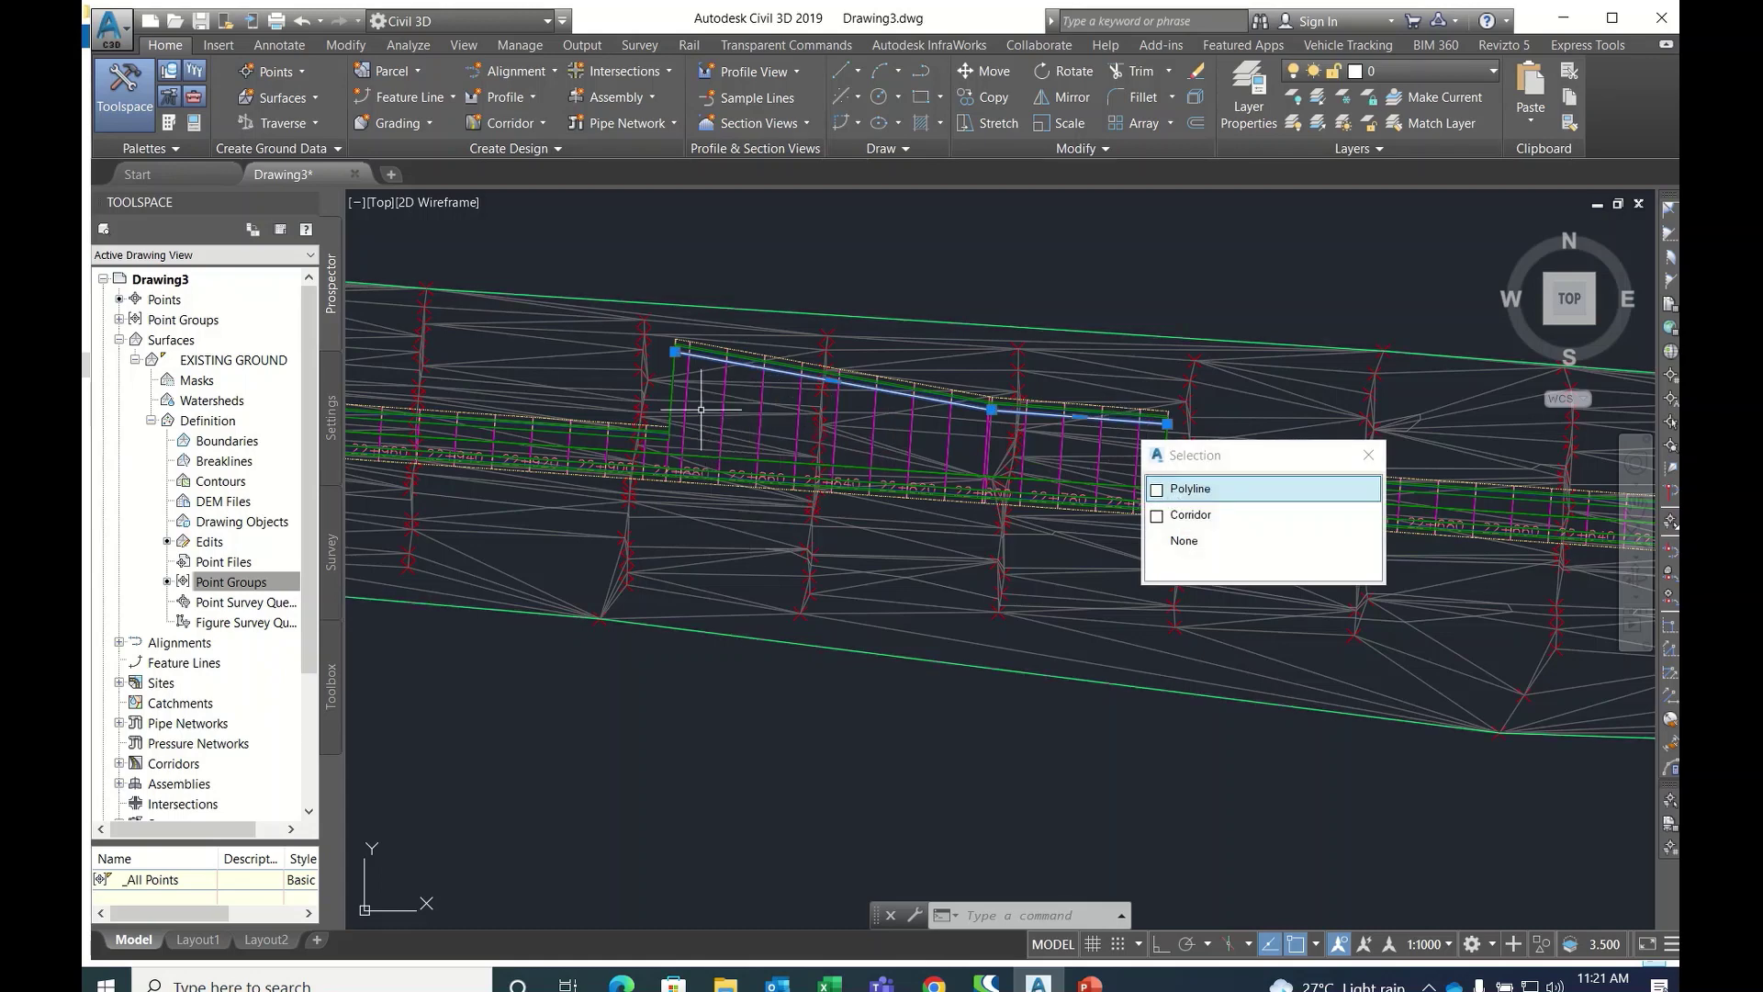
{"action": "key", "text": "Escape"}
{"action": "key", "text": "Escape"}
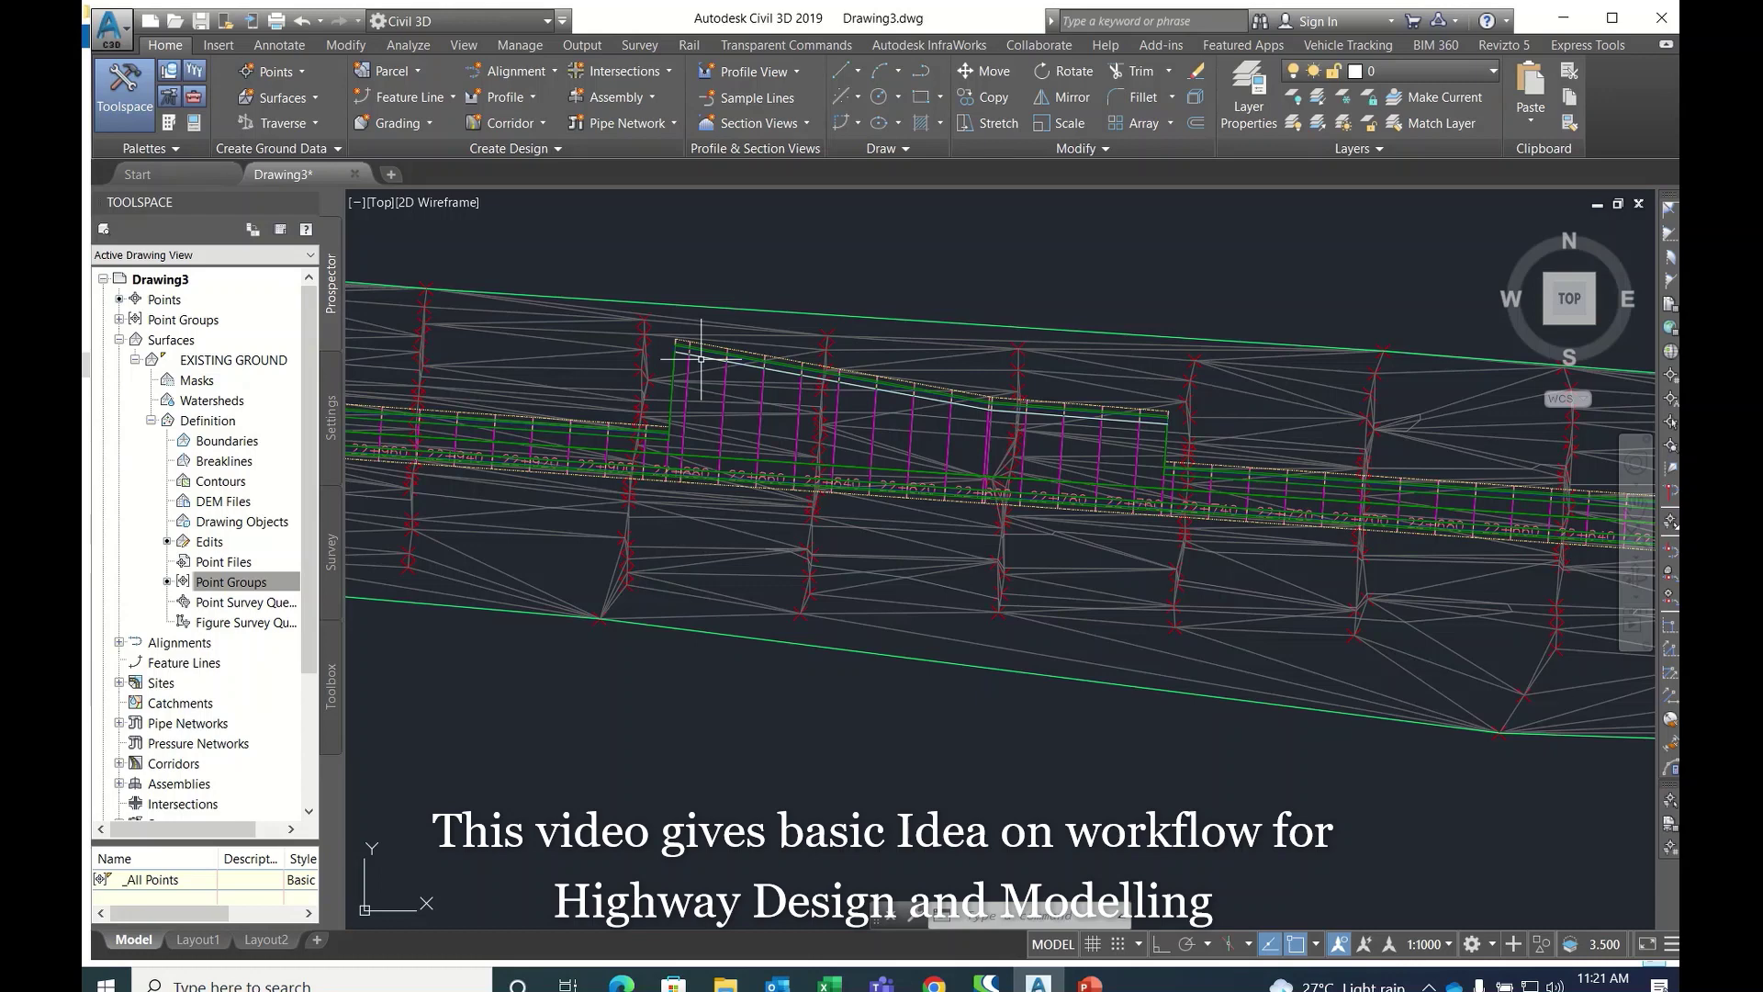
- Review the target mapping for all regions in the properties of Corridor - 1, and close both dialogs without changes
{"action": "left_click", "coordinate": [684, 390]}
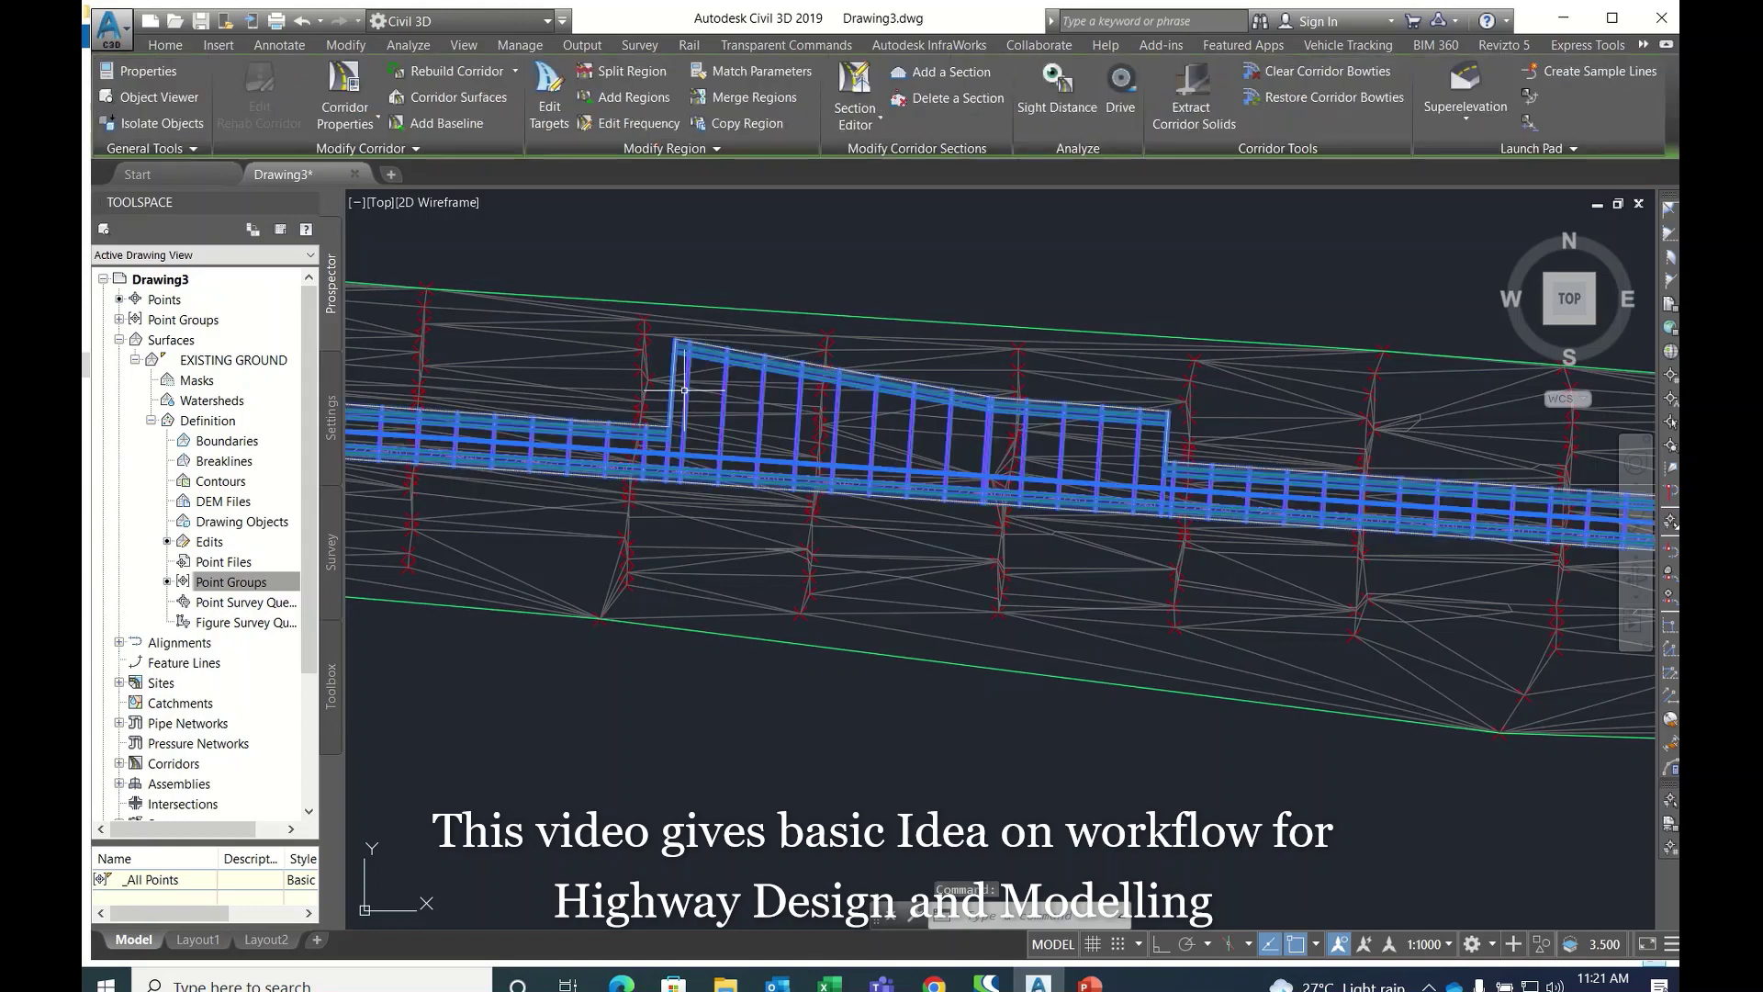
{"action": "right_click", "coordinate": [684, 391]}
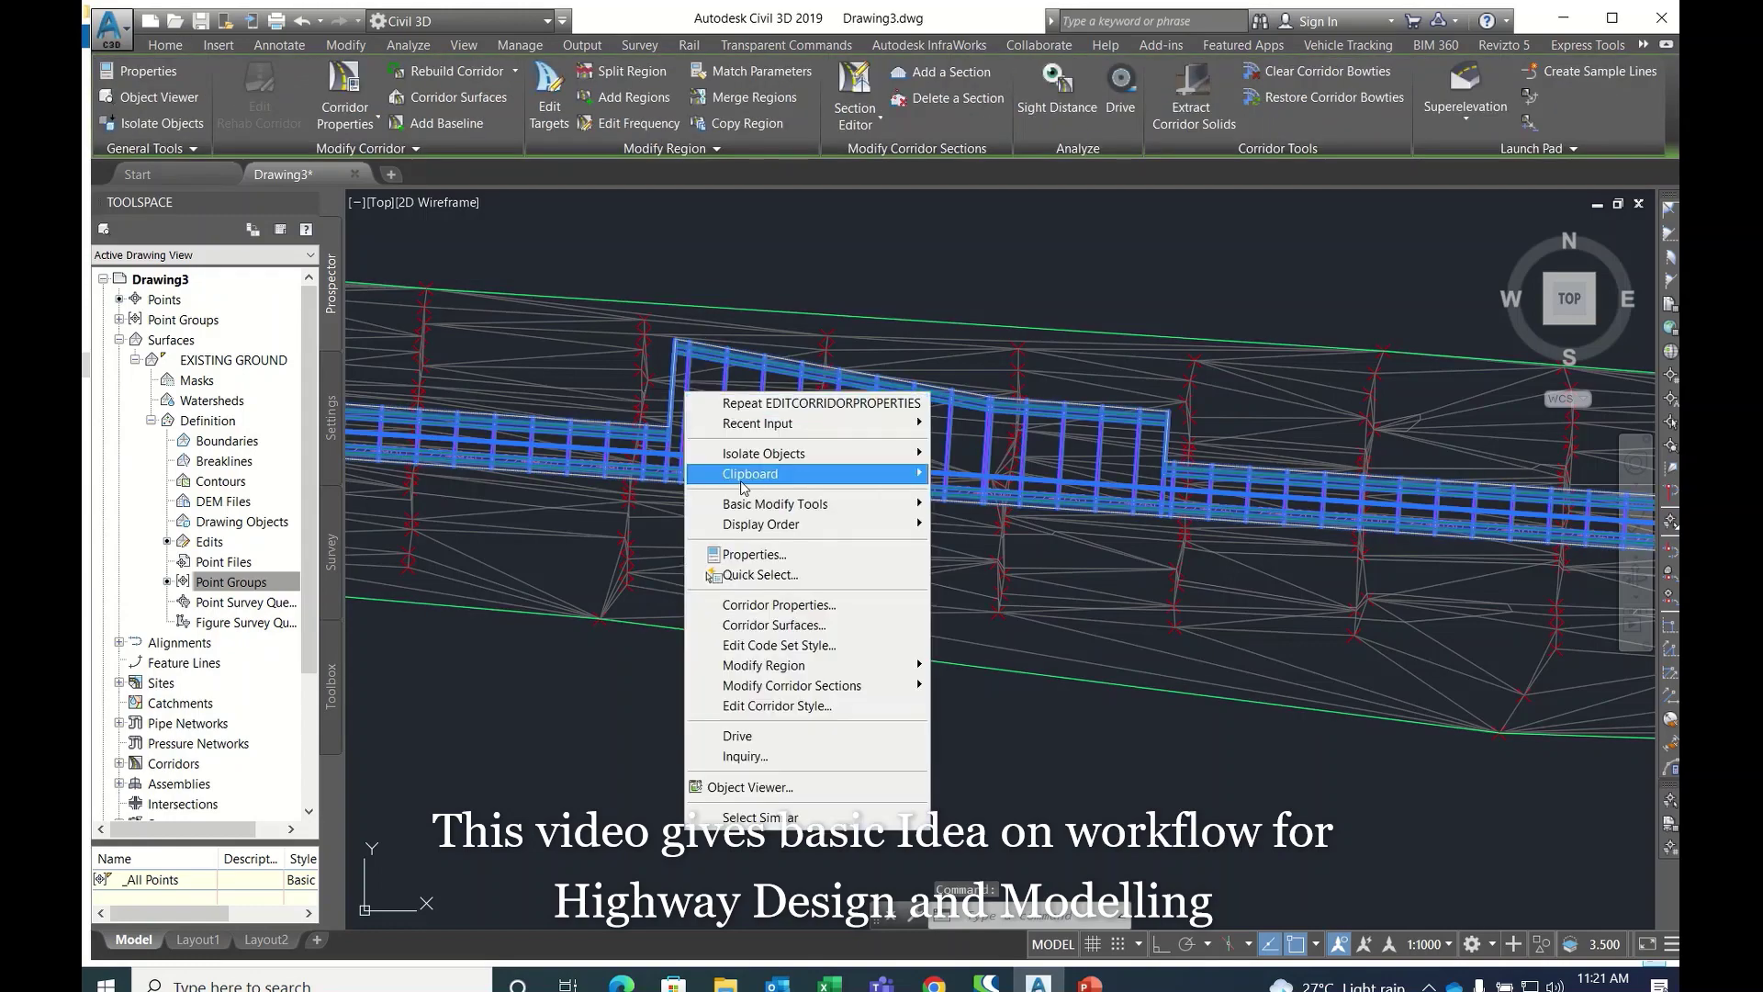
{"action": "left_click", "coordinate": [779, 605]}
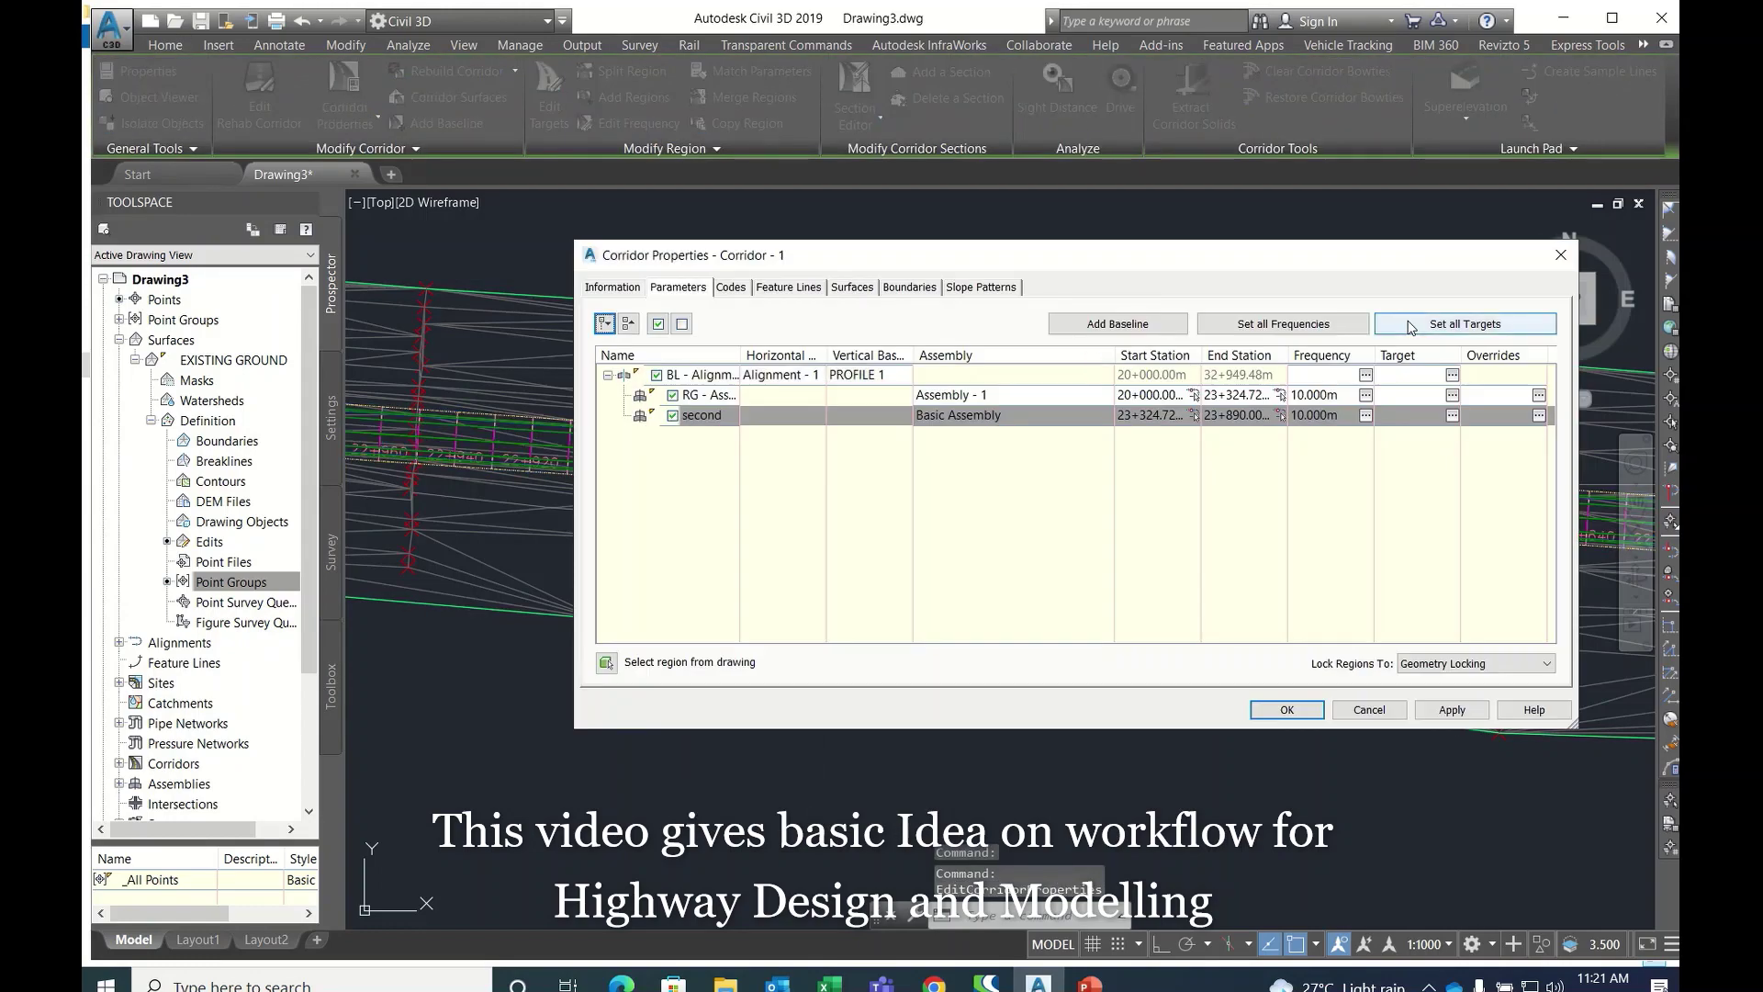
{"action": "left_click", "coordinate": [1412, 328]}
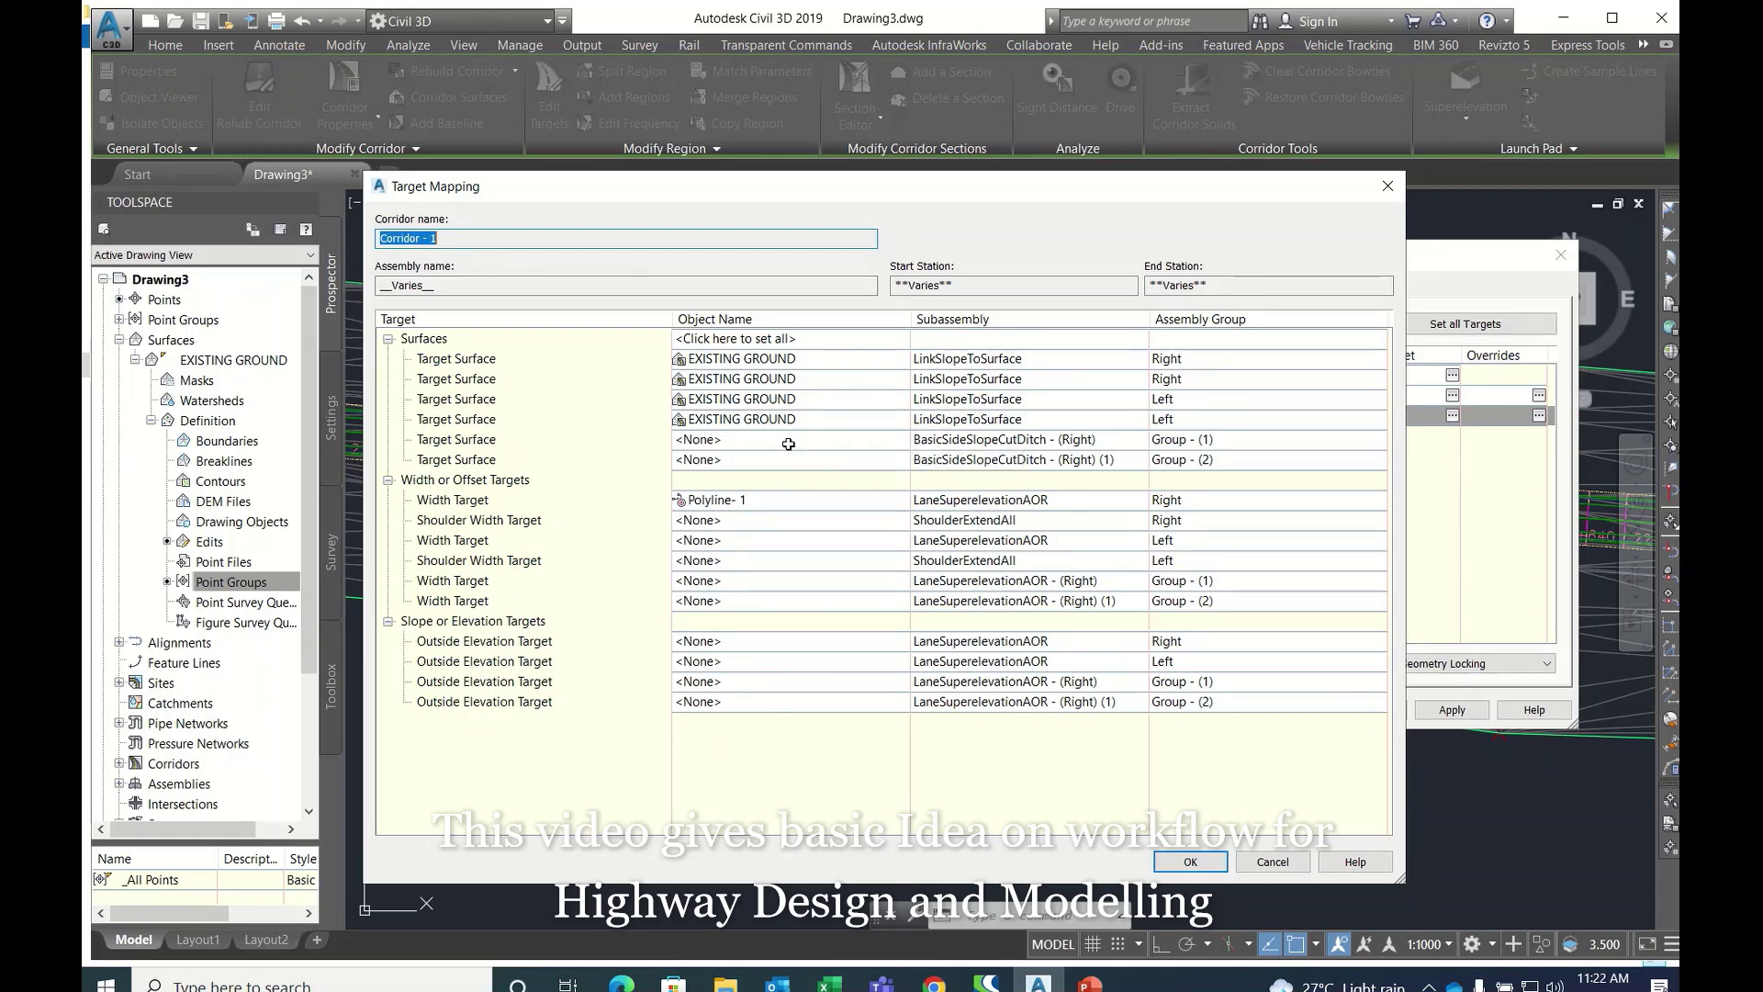
{"action": "left_click", "coordinate": [1384, 186]}
{"action": "left_click", "coordinate": [1289, 709]}
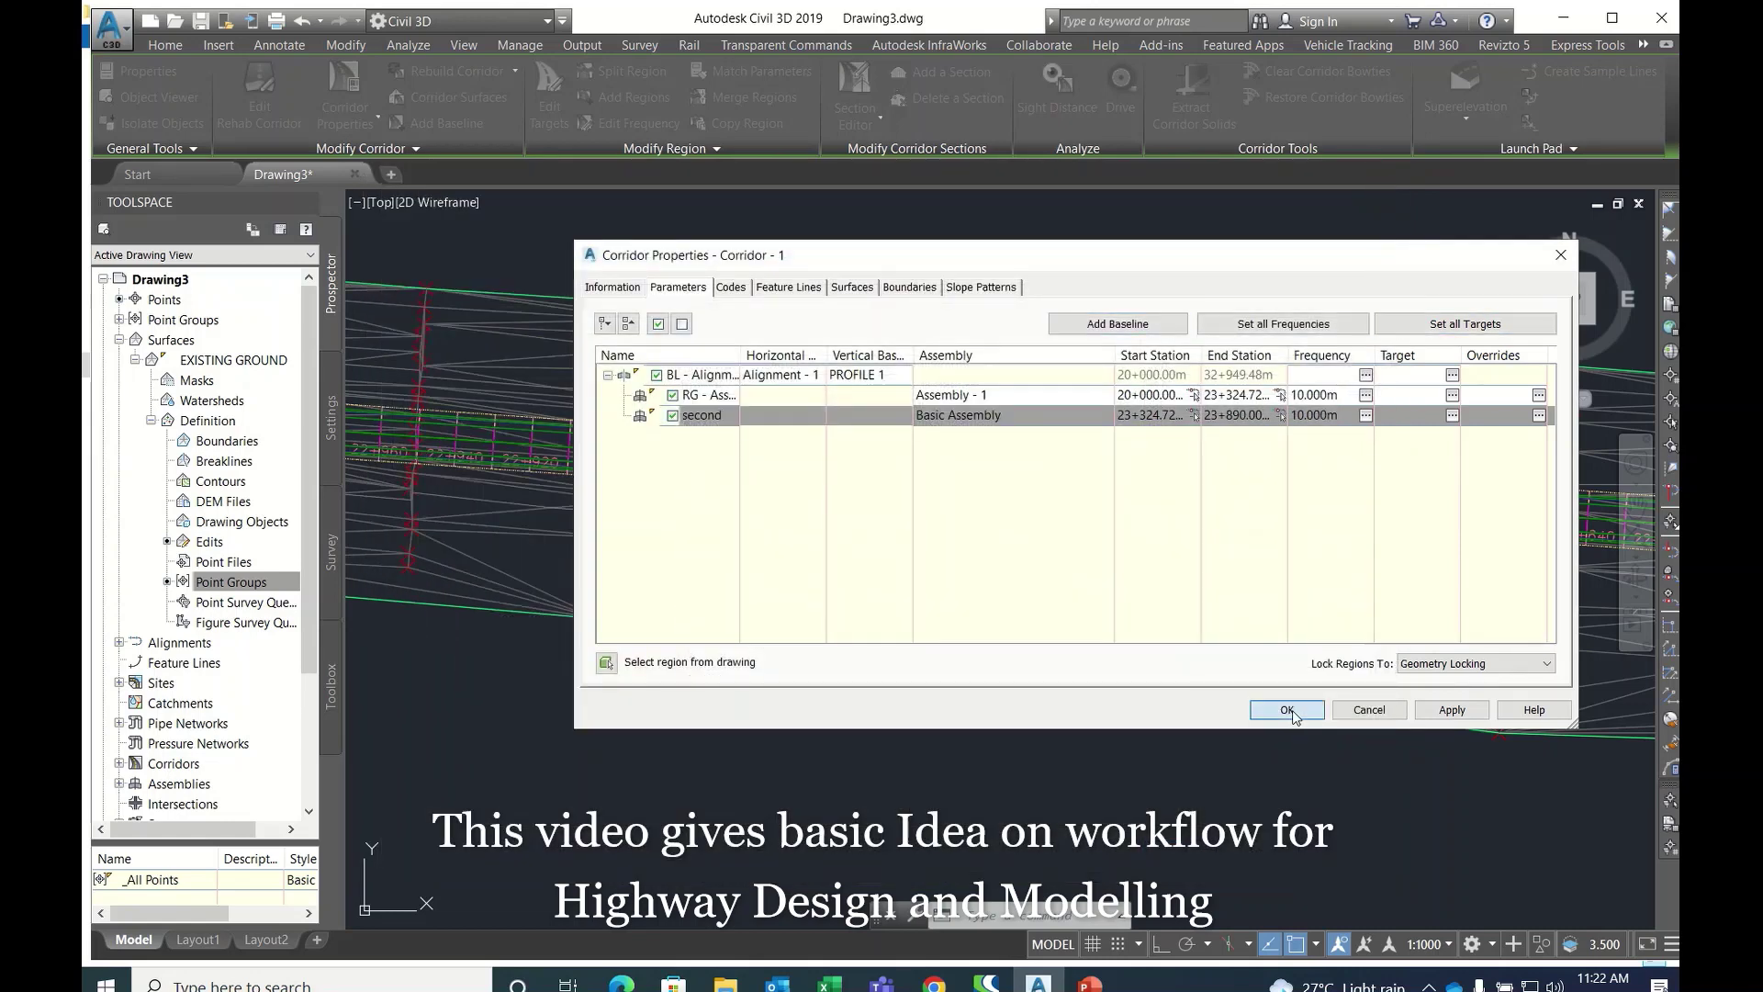
- Examine the corridor along its length from the polyline-targeted stretch to its start at station 20+000
{"action": "scroll", "coordinate": [788, 442], "scroll_direction": "down", "scroll_amount": 6}
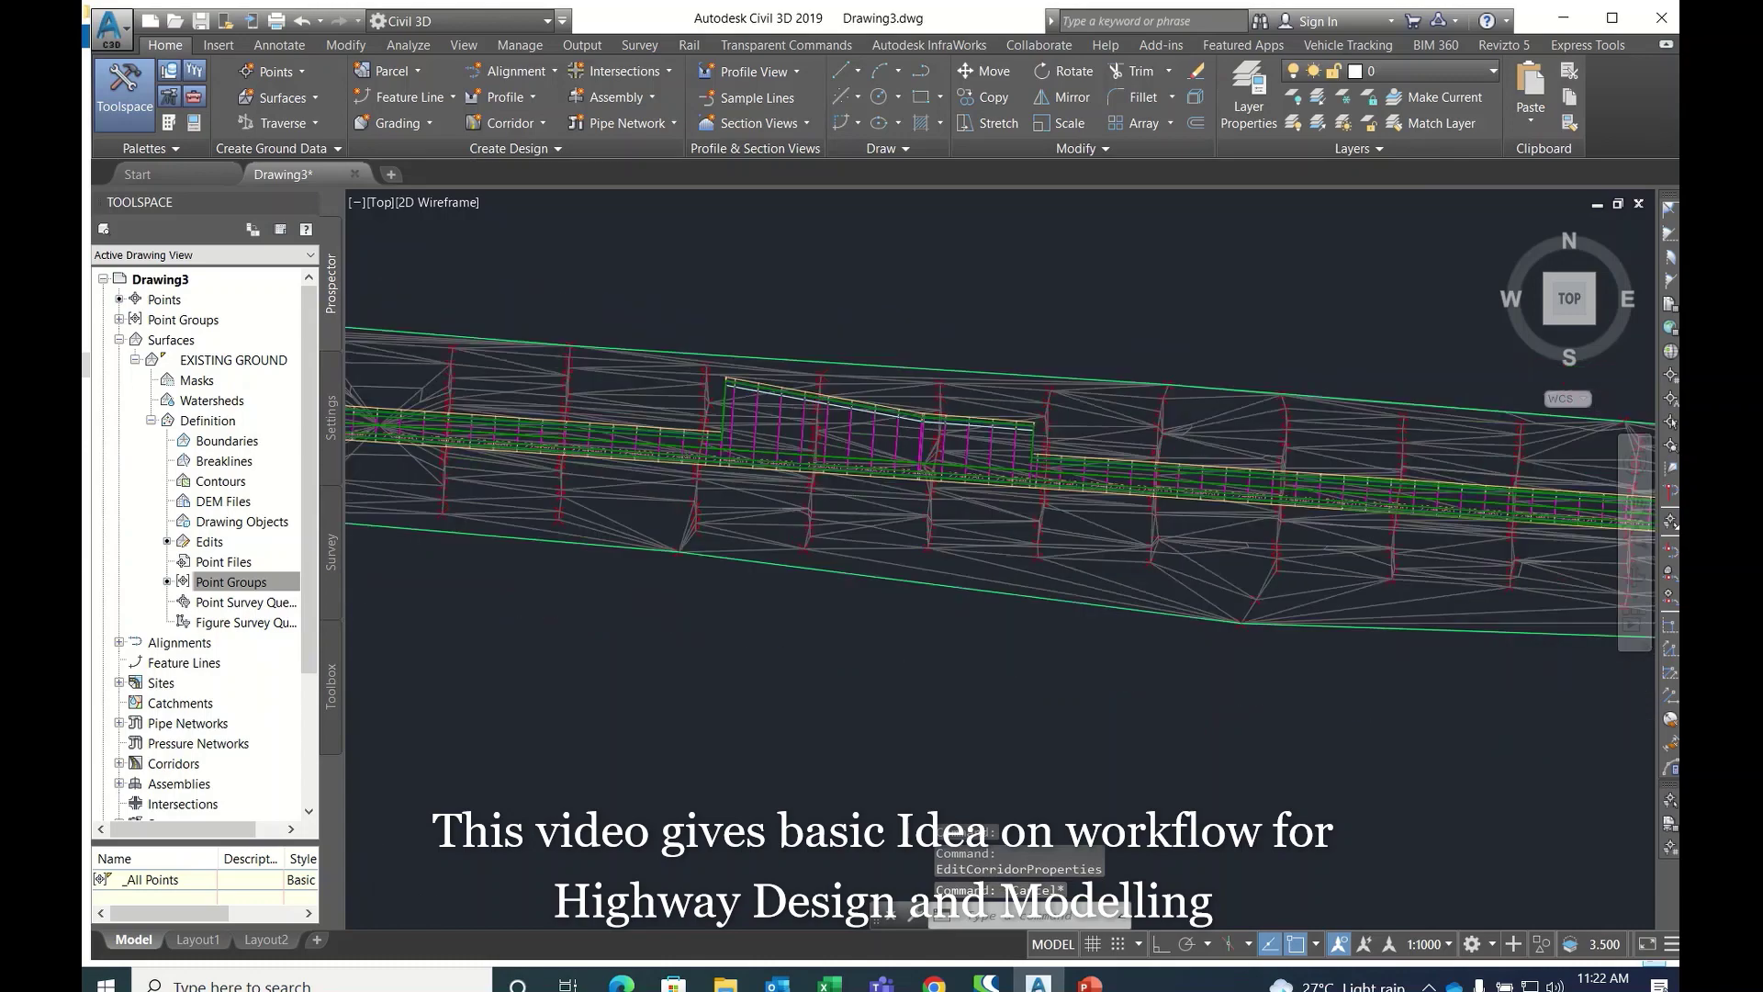
{"action": "mouse_move", "coordinate": [897, 504]}
{"action": "middle_mouse_down"}
{"action": "mouse_move", "coordinate": [723, 585]}
{"action": "mouse_move", "coordinate": [976, 570]}
{"action": "middle_mouse_up"}
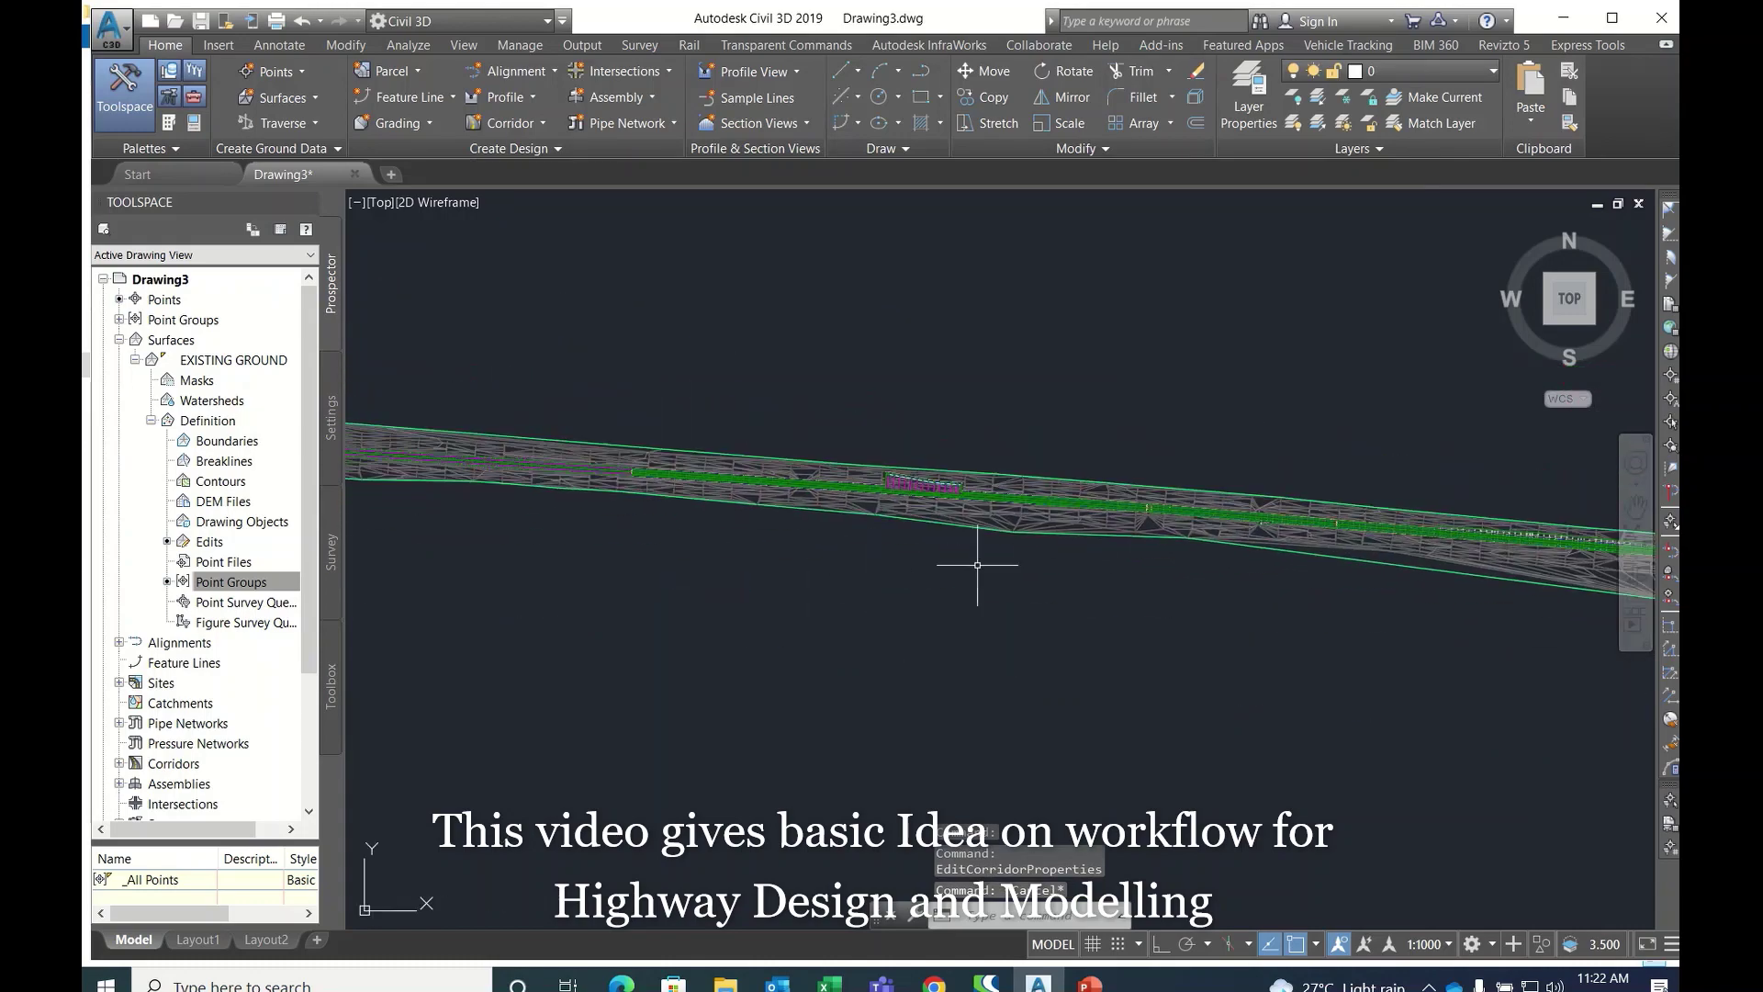
{"action": "scroll", "coordinate": [1252, 610], "scroll_direction": "down", "scroll_amount": 3}
{"action": "scroll", "coordinate": [1055, 532], "scroll_direction": "up", "scroll_amount": 3}
{"action": "scroll", "coordinate": [893, 519], "scroll_direction": "up", "scroll_amount": 2}
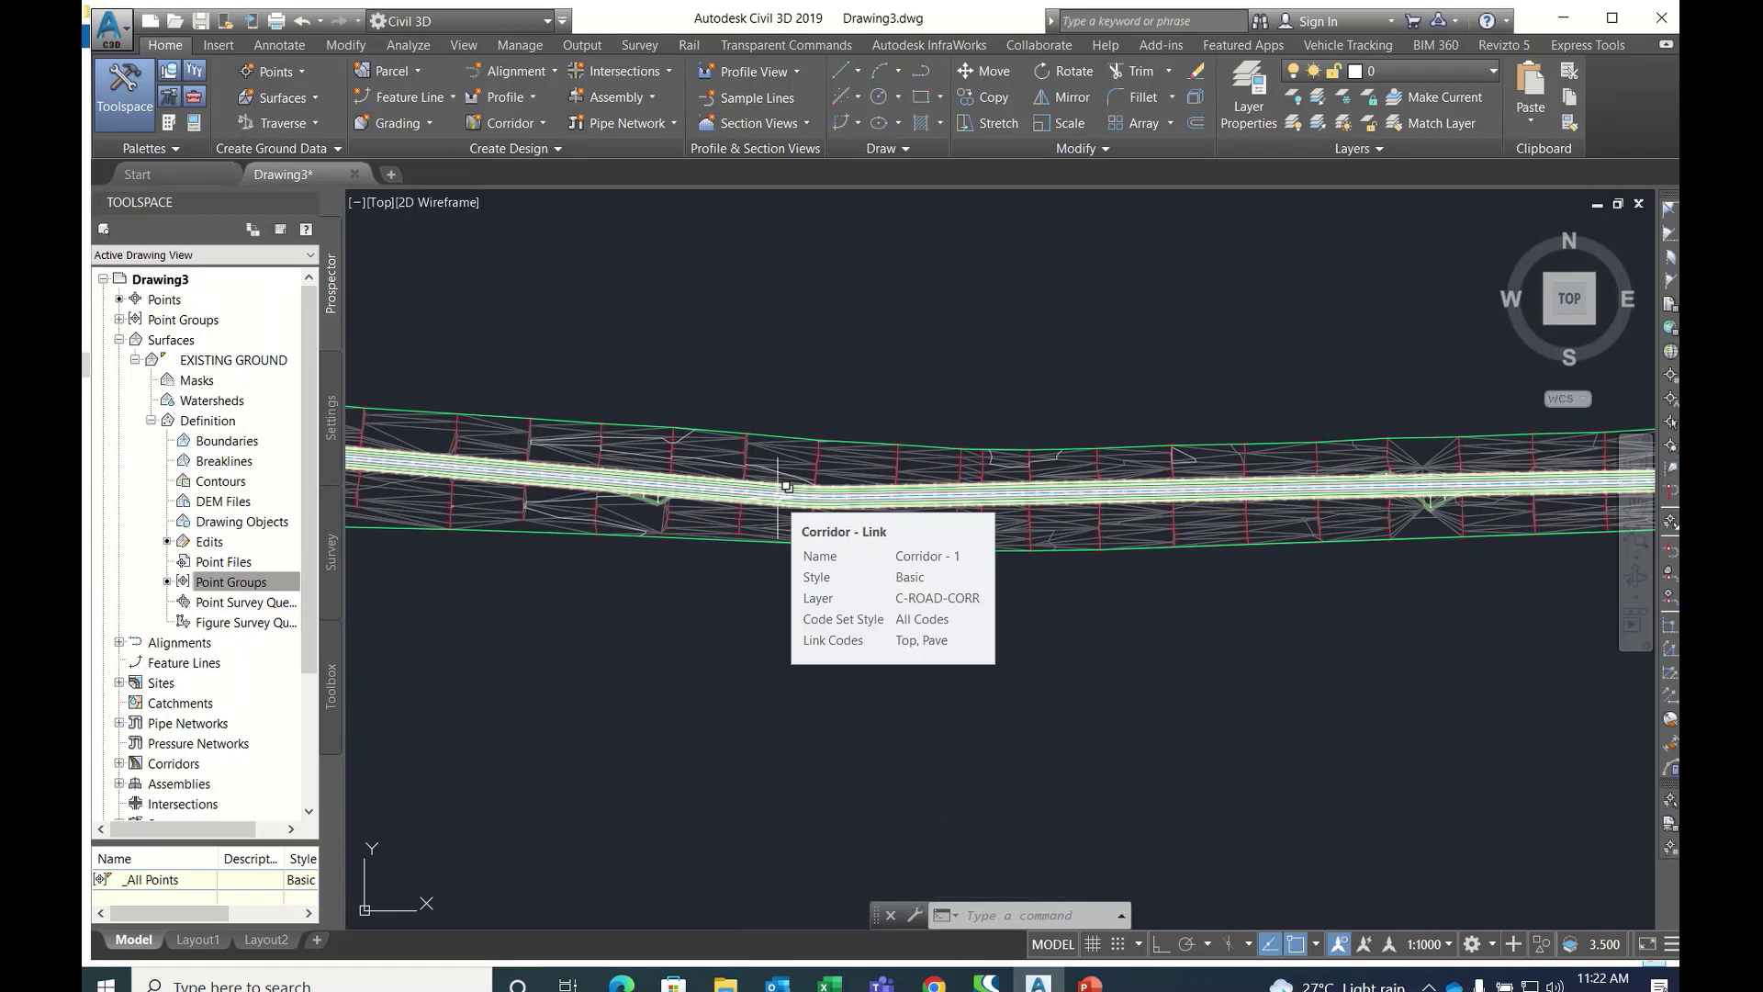
{"action": "scroll", "coordinate": [762, 492], "scroll_direction": "up", "scroll_amount": 3}
{"action": "scroll", "coordinate": [690, 507], "scroll_direction": "down", "scroll_amount": 4}
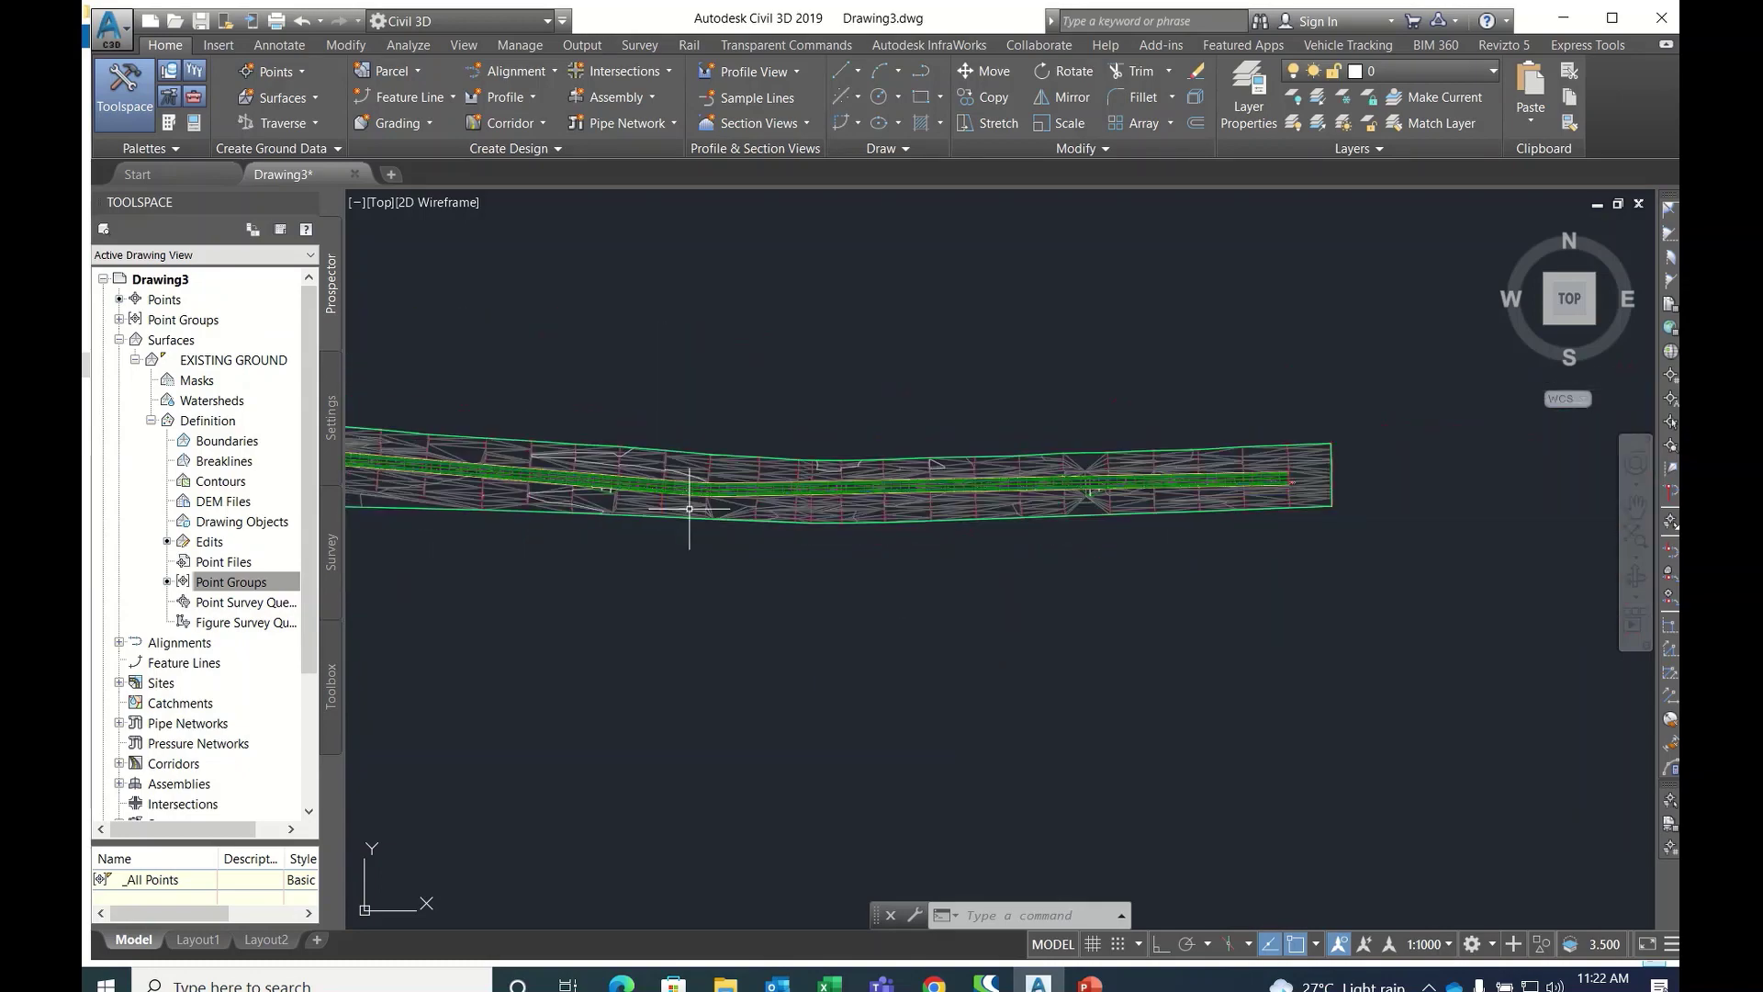
{"action": "scroll", "coordinate": [701, 500], "scroll_direction": "down", "scroll_amount": 2}
{"action": "scroll", "coordinate": [737, 492], "scroll_direction": "up", "scroll_amount": 6}
{"action": "middle_click_drag", "start_coordinate": [939, 604], "coordinate": [1027, 615]}
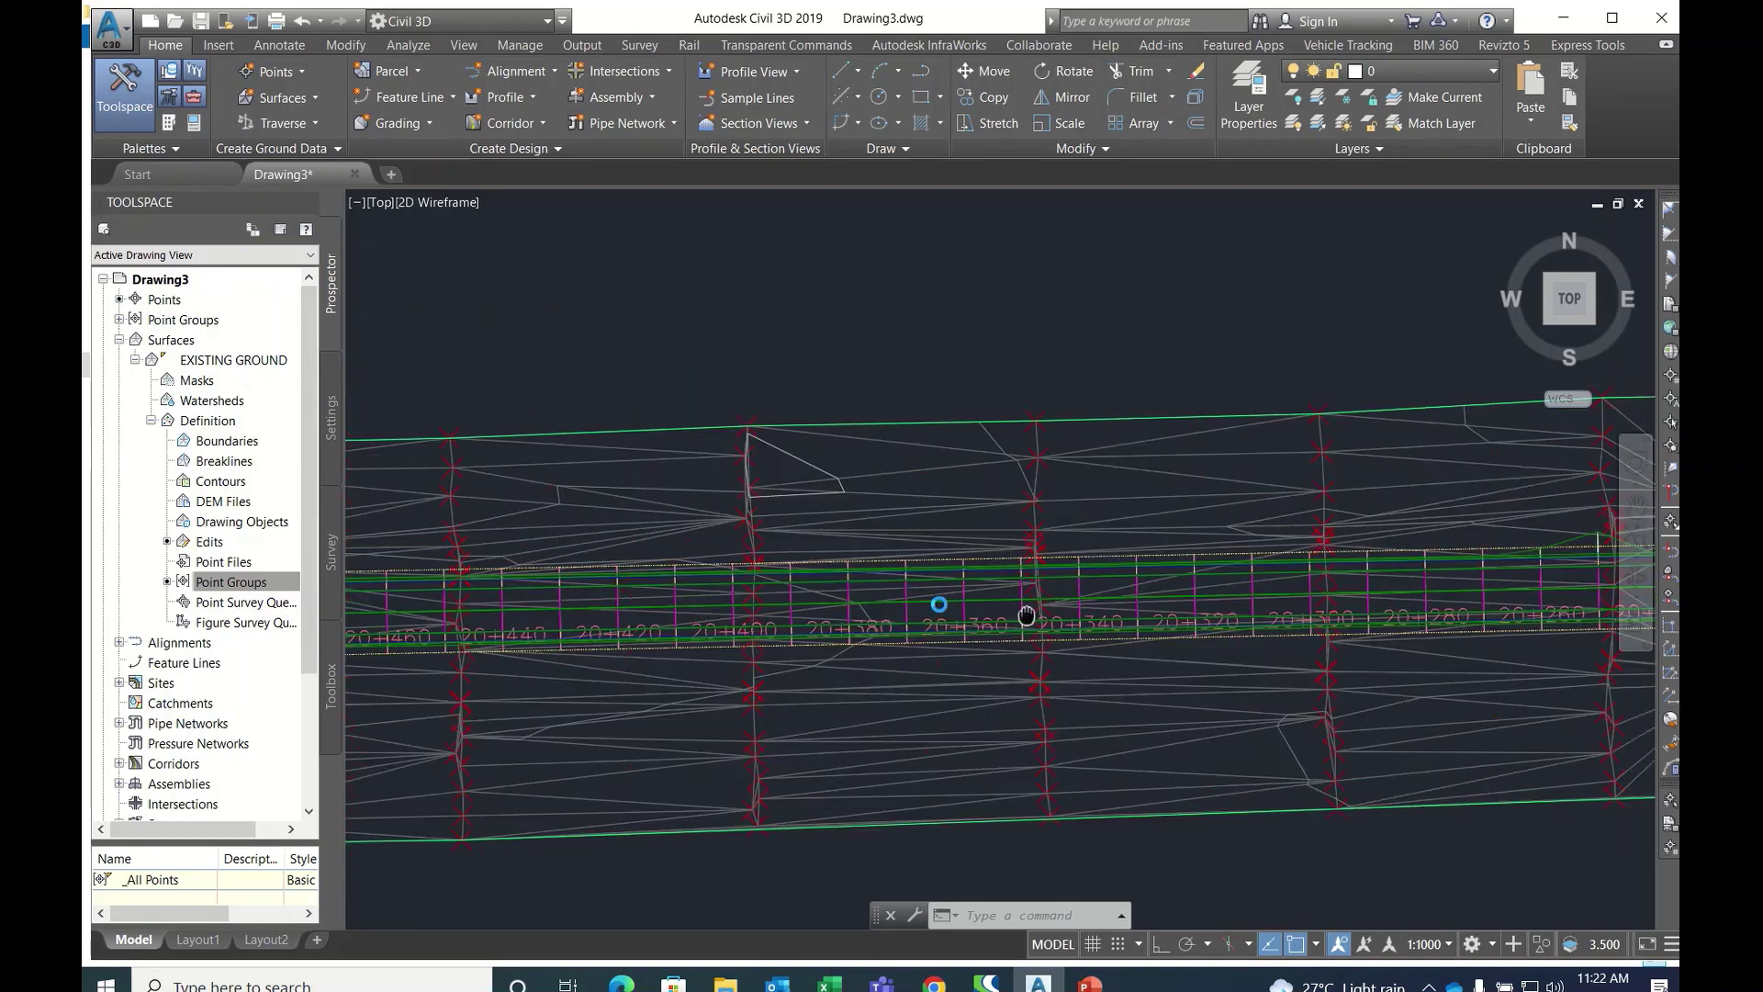
{"action": "scroll", "coordinate": [1027, 615], "scroll_direction": "down", "scroll_amount": 3}
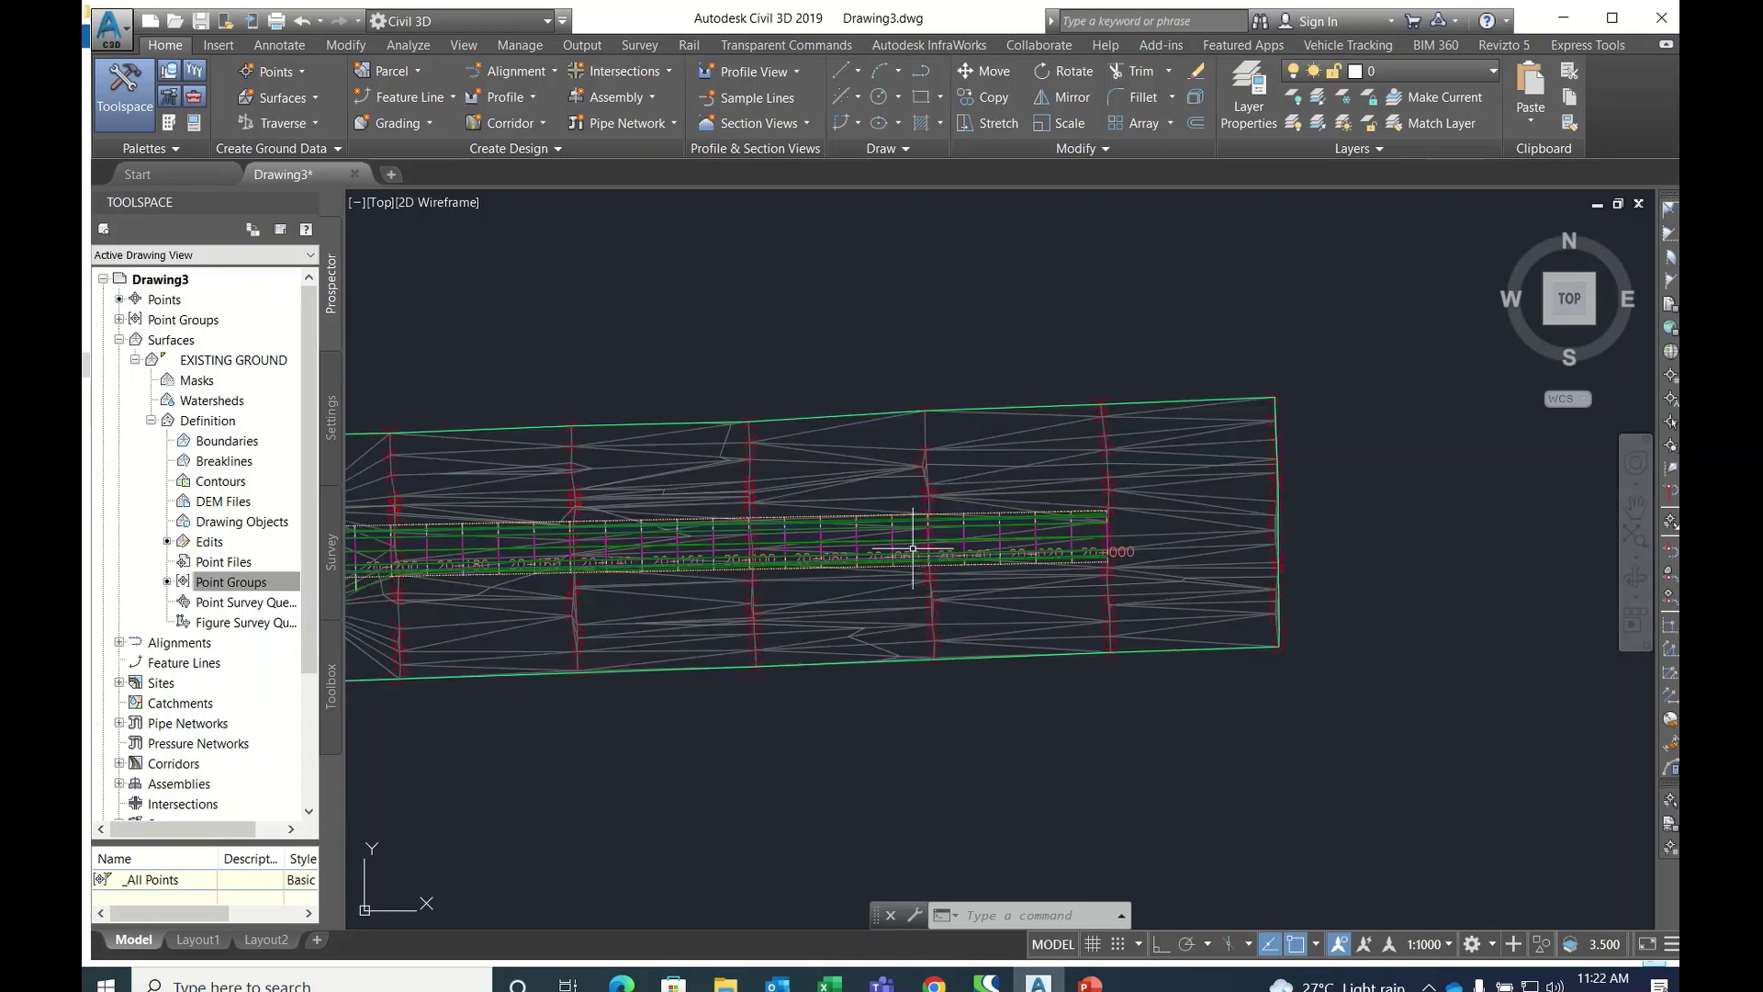
{"action": "mouse_move", "coordinate": [946, 537]}
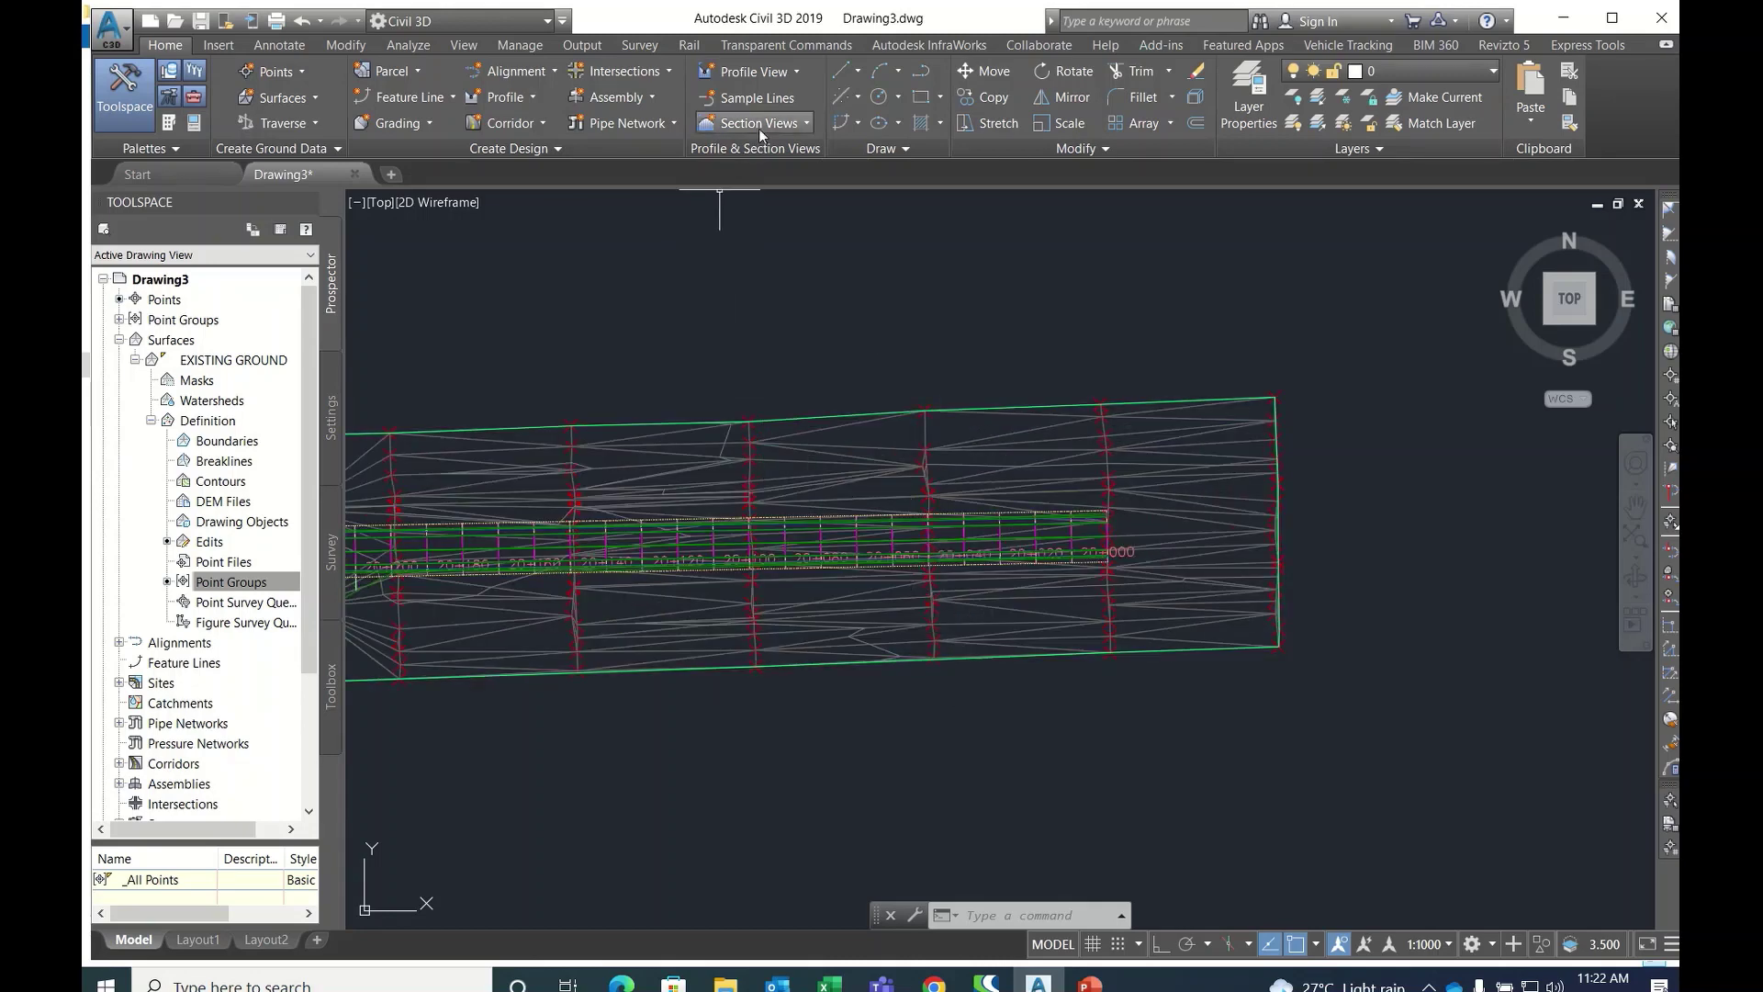
{"action": "left_click", "coordinate": [771, 98]}
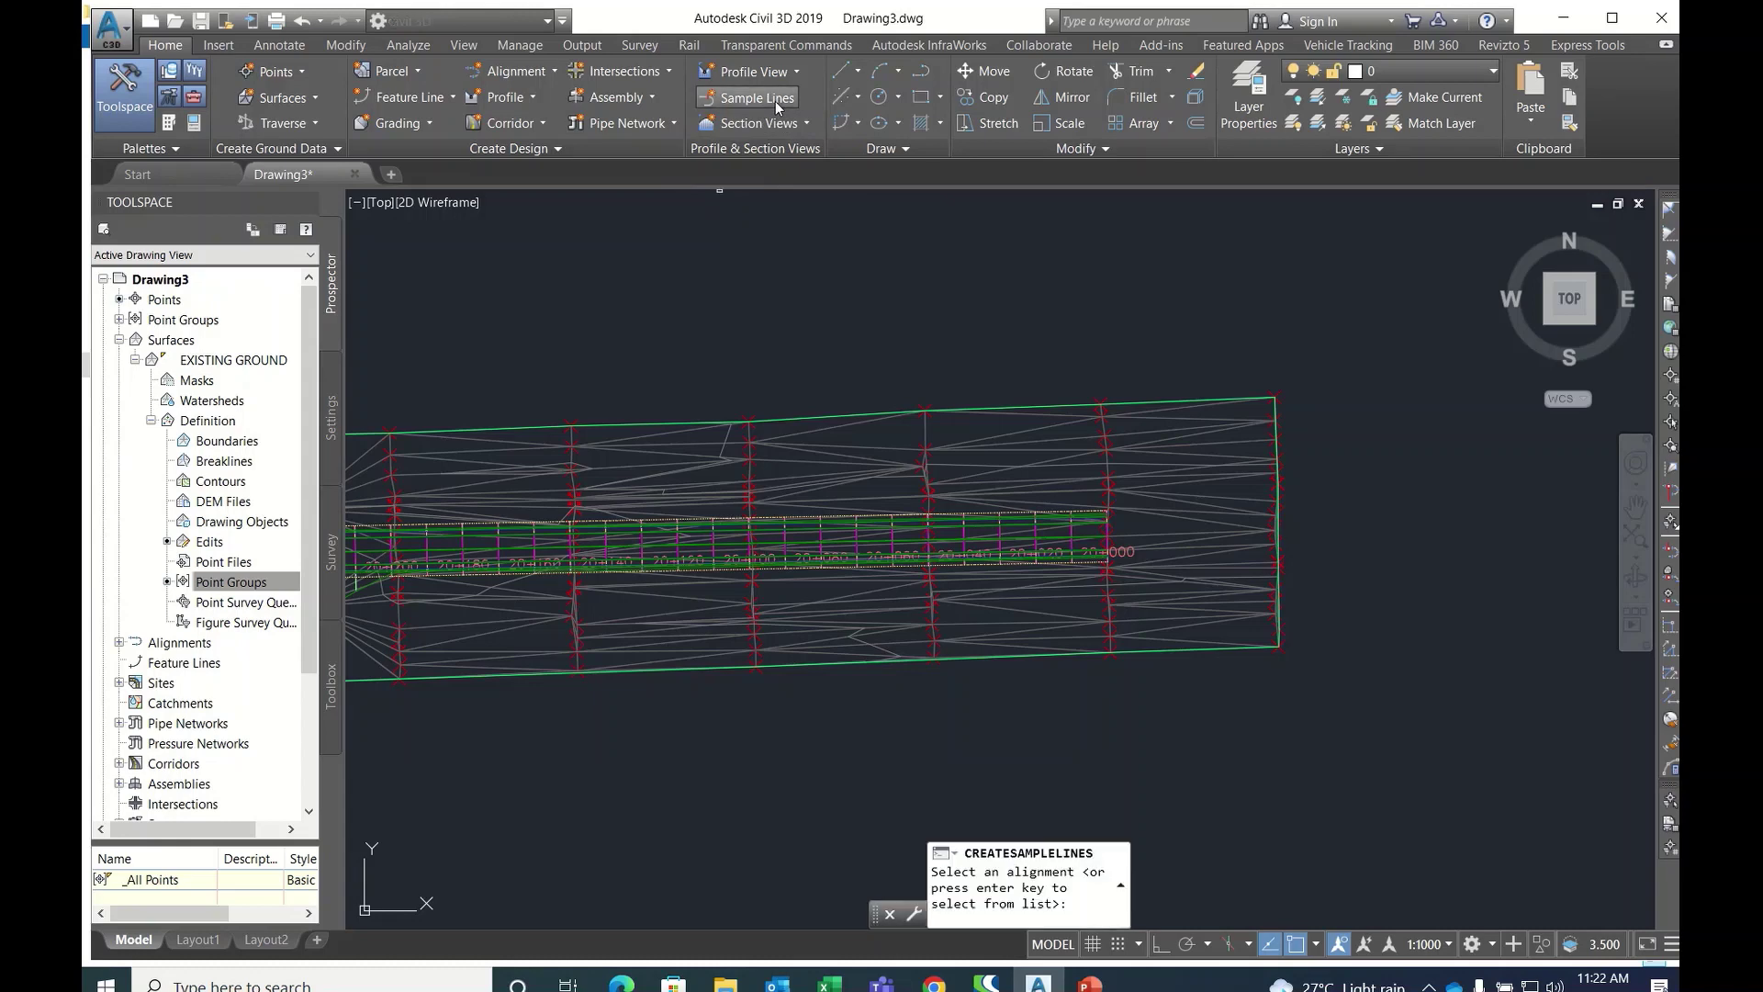
{"action": "left_click", "coordinate": [824, 537]}
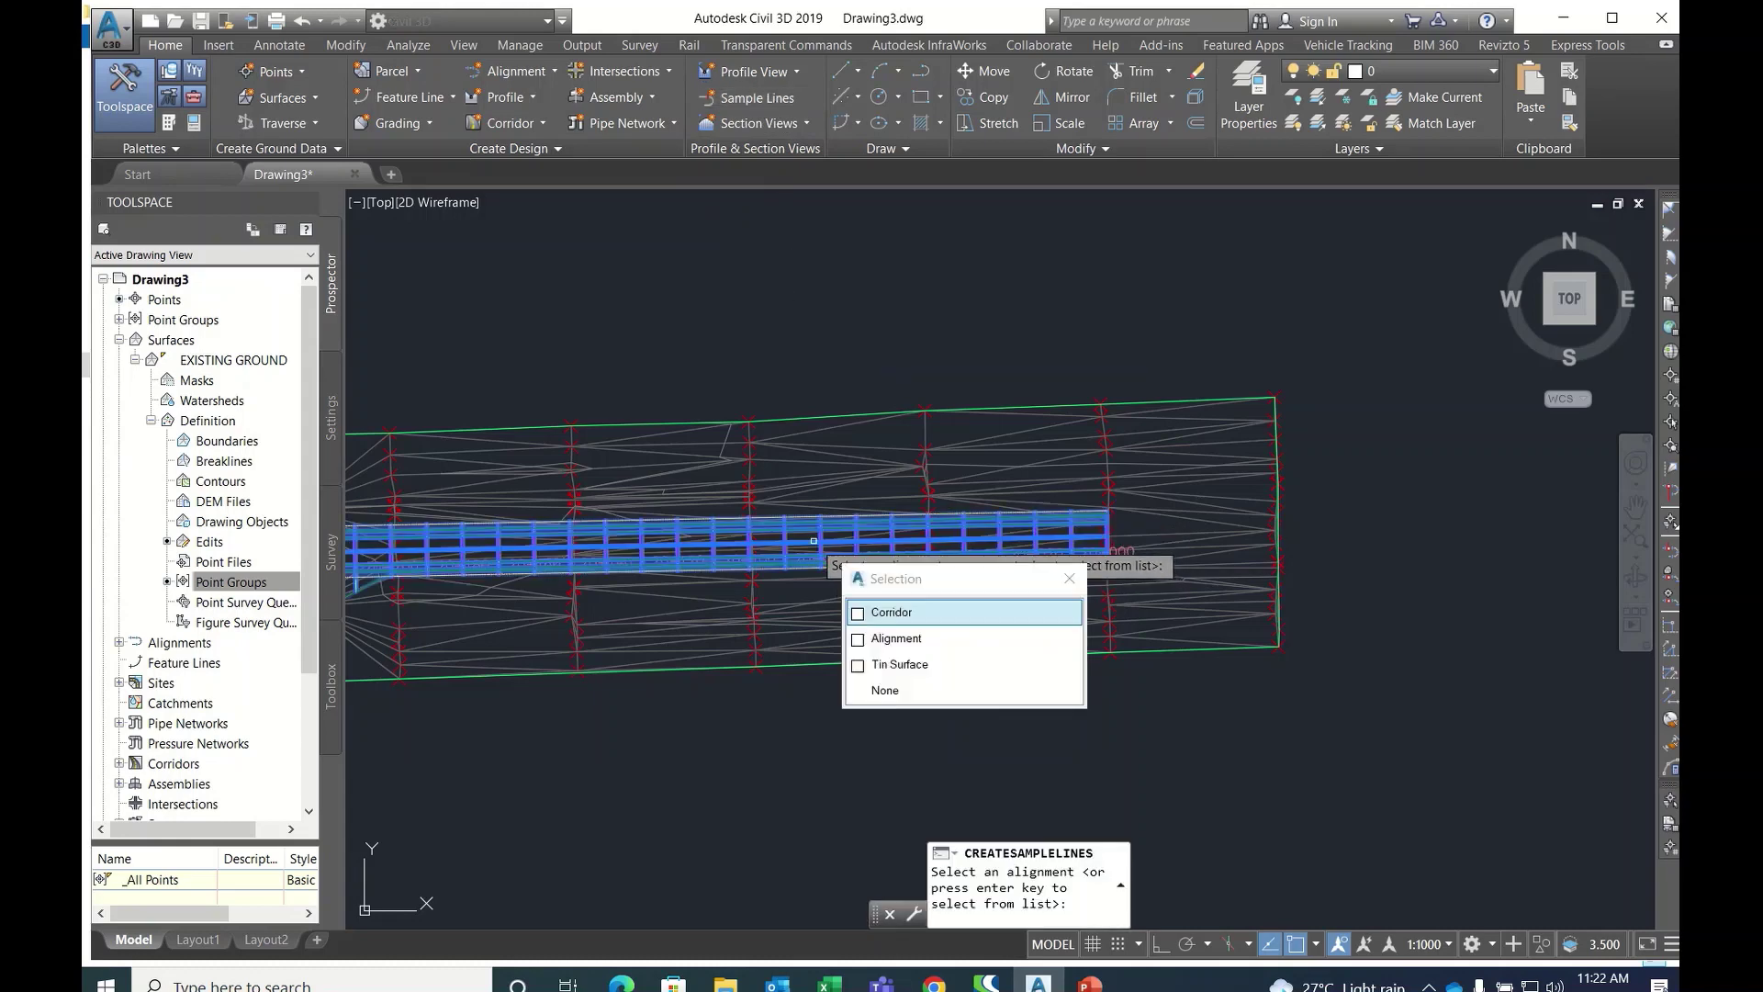
{"action": "left_click", "coordinate": [869, 636]}
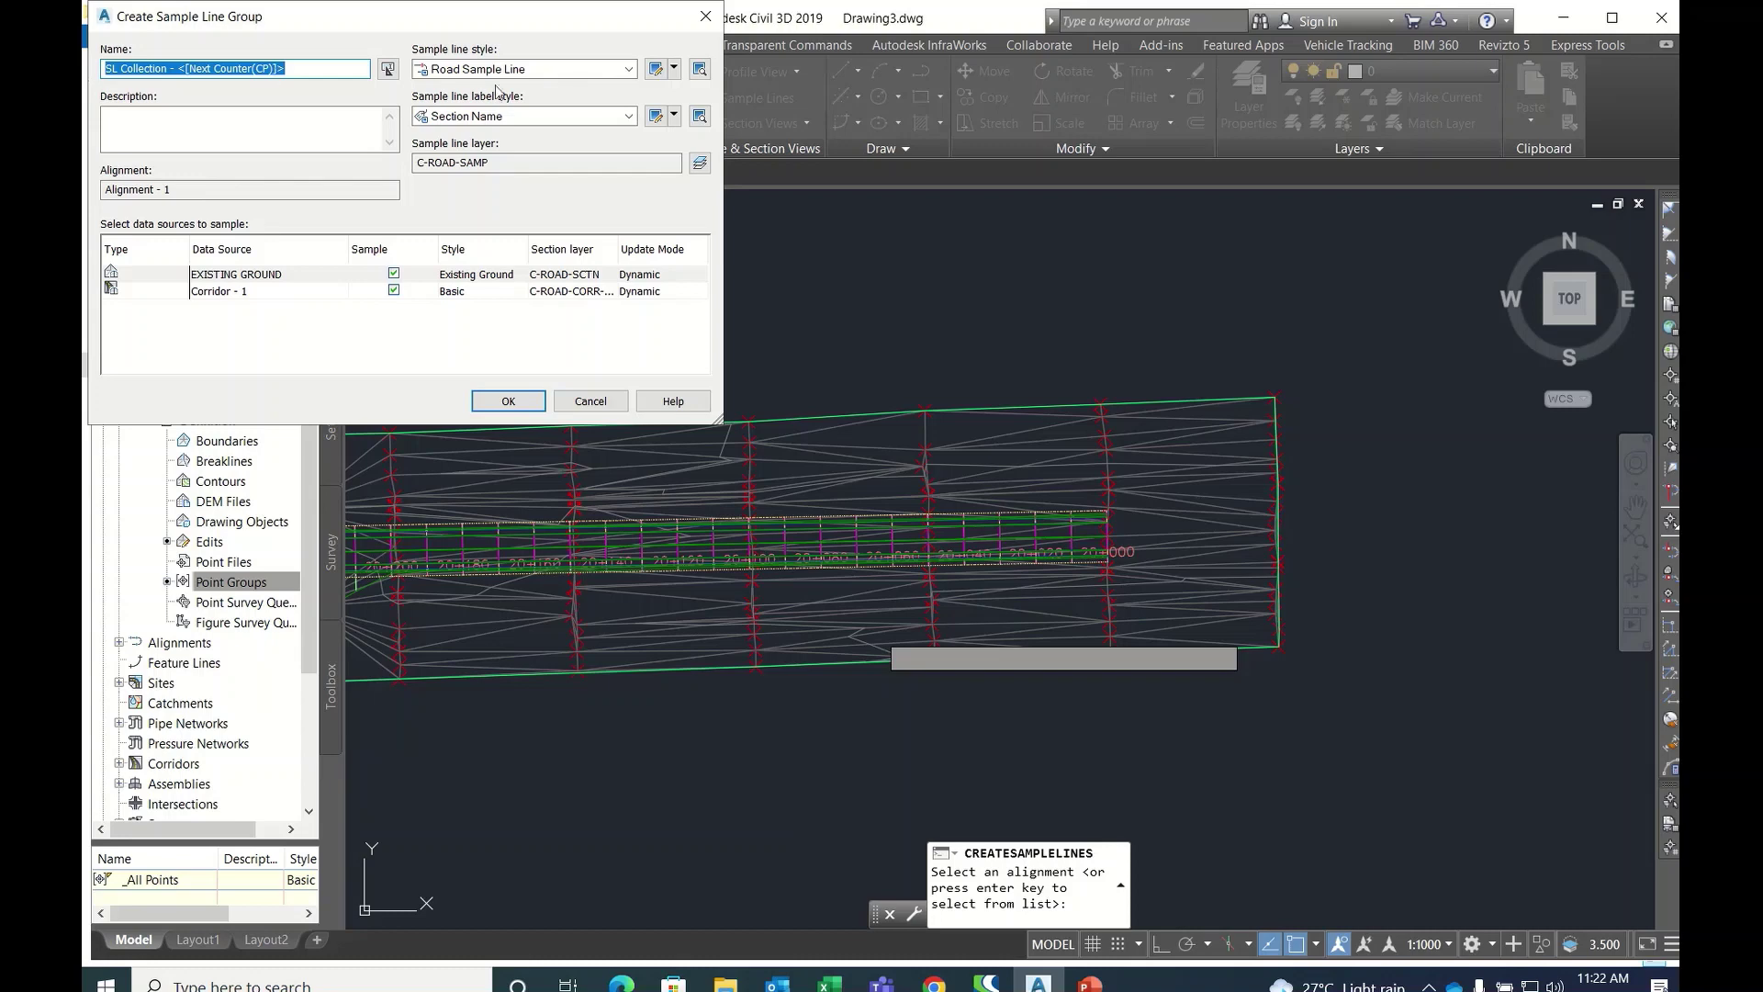
{"action": "left_click", "coordinate": [705, 16]}
- Create a corridor surface in the properties of Corridor - 1 and add the Top links to it
{"action": "middle_click_drag", "start_coordinate": [755, 554], "coordinate": [1141, 503]}
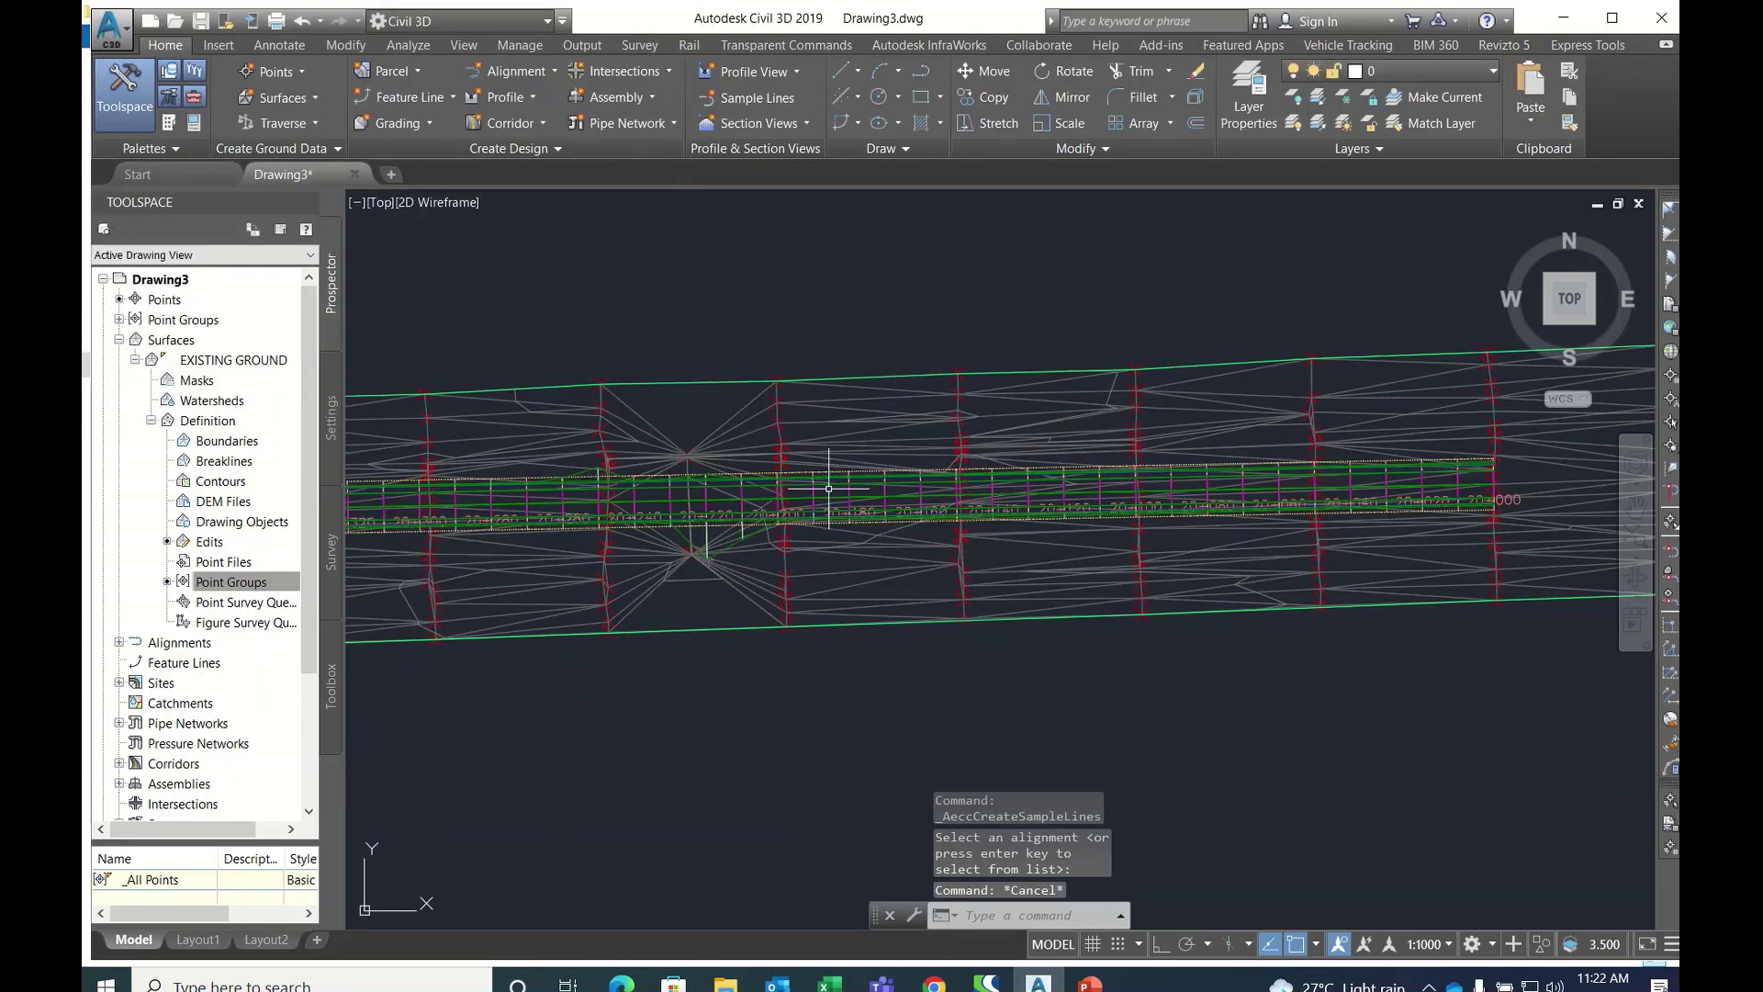
{"action": "scroll", "coordinate": [828, 488], "scroll_direction": "up", "scroll_amount": 2}
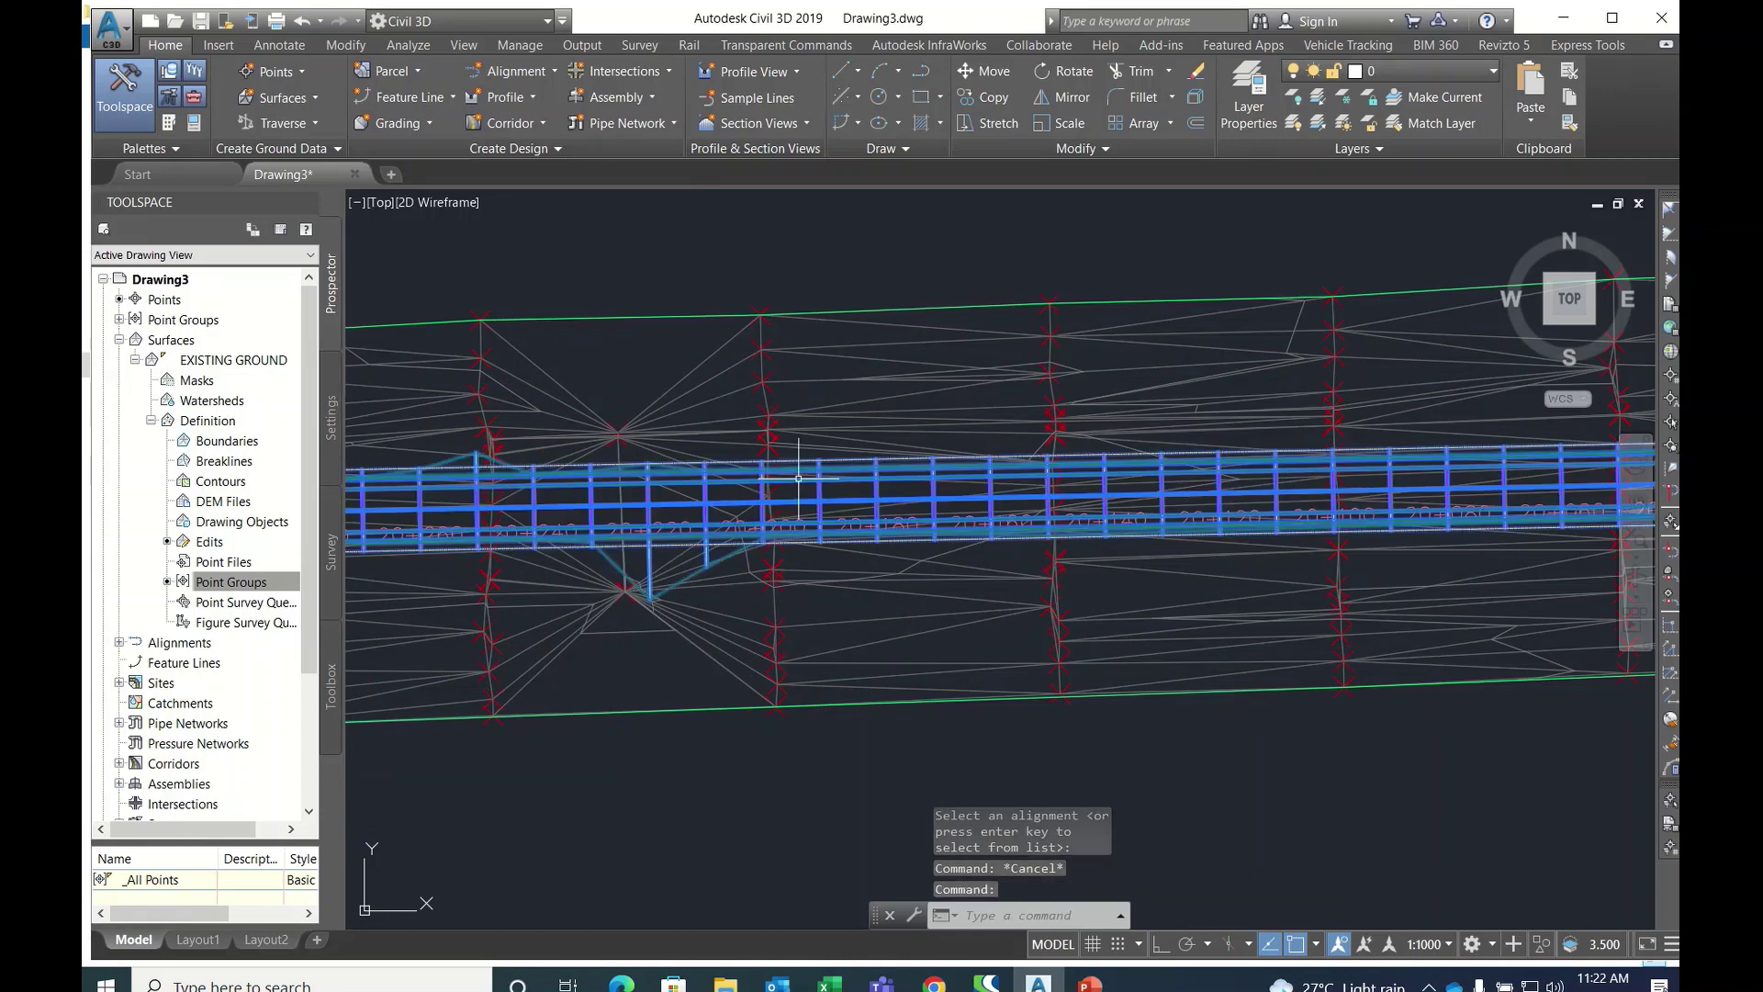
{"action": "left_click", "coordinate": [799, 477]}
{"action": "right_click", "coordinate": [799, 479]}
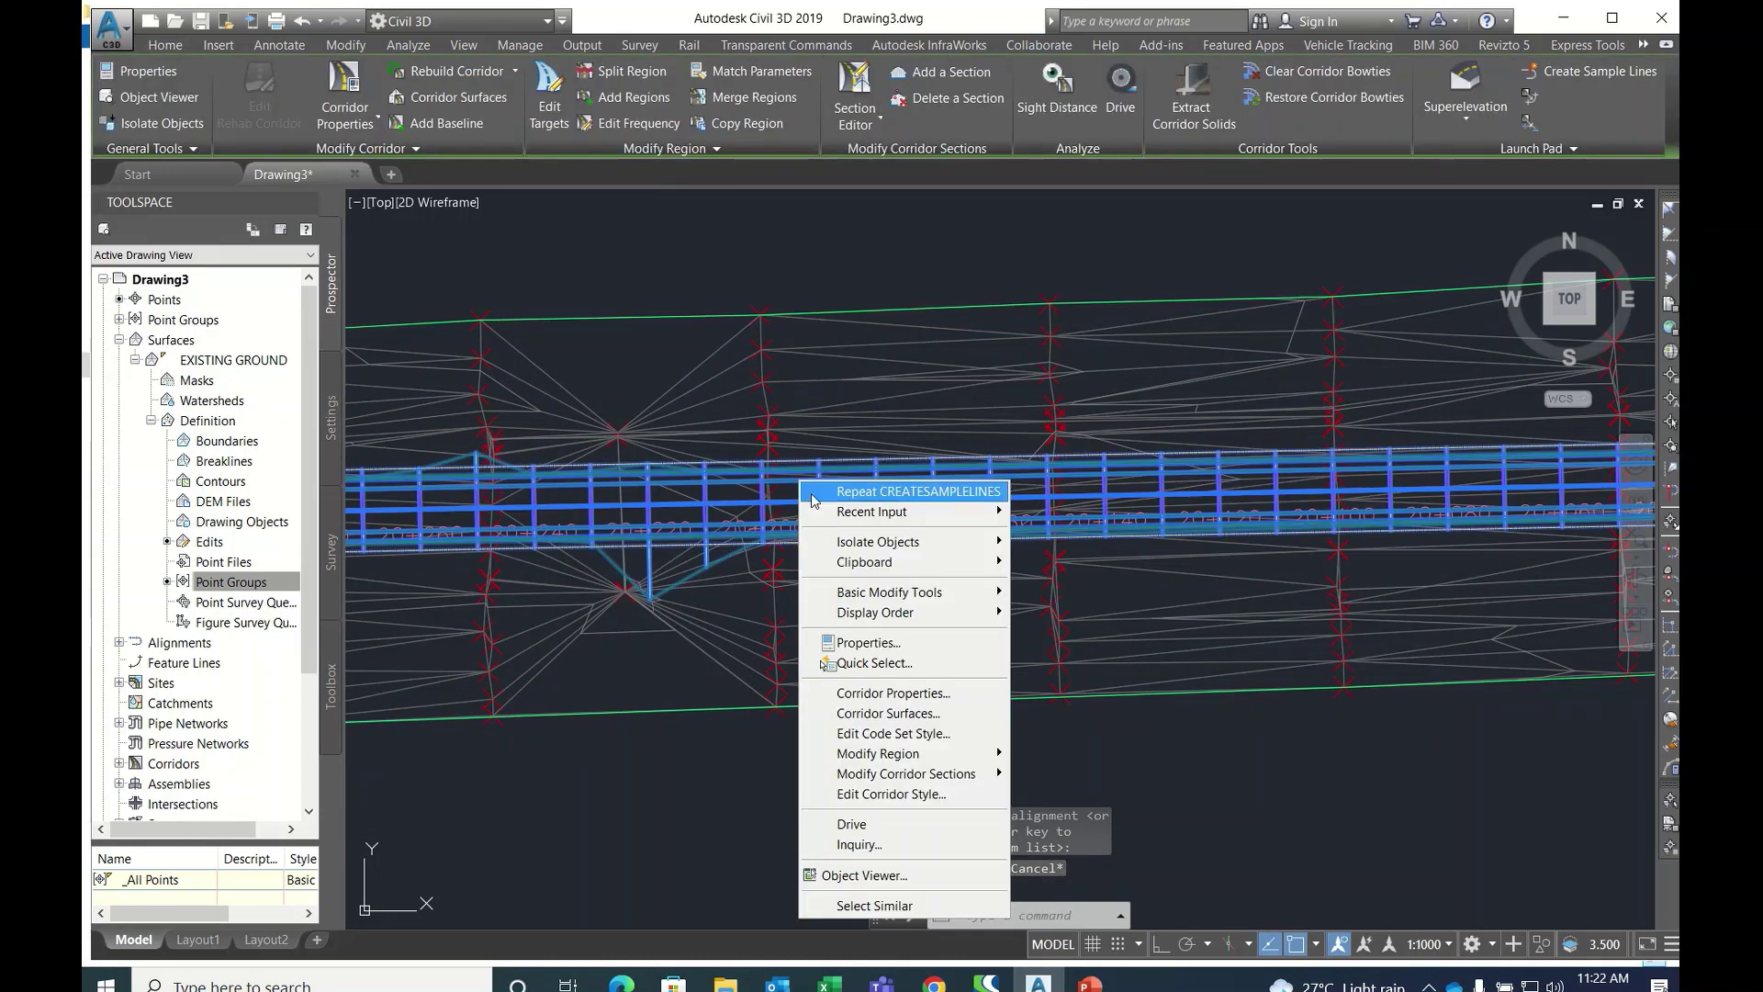
{"action": "left_click", "coordinate": [896, 695]}
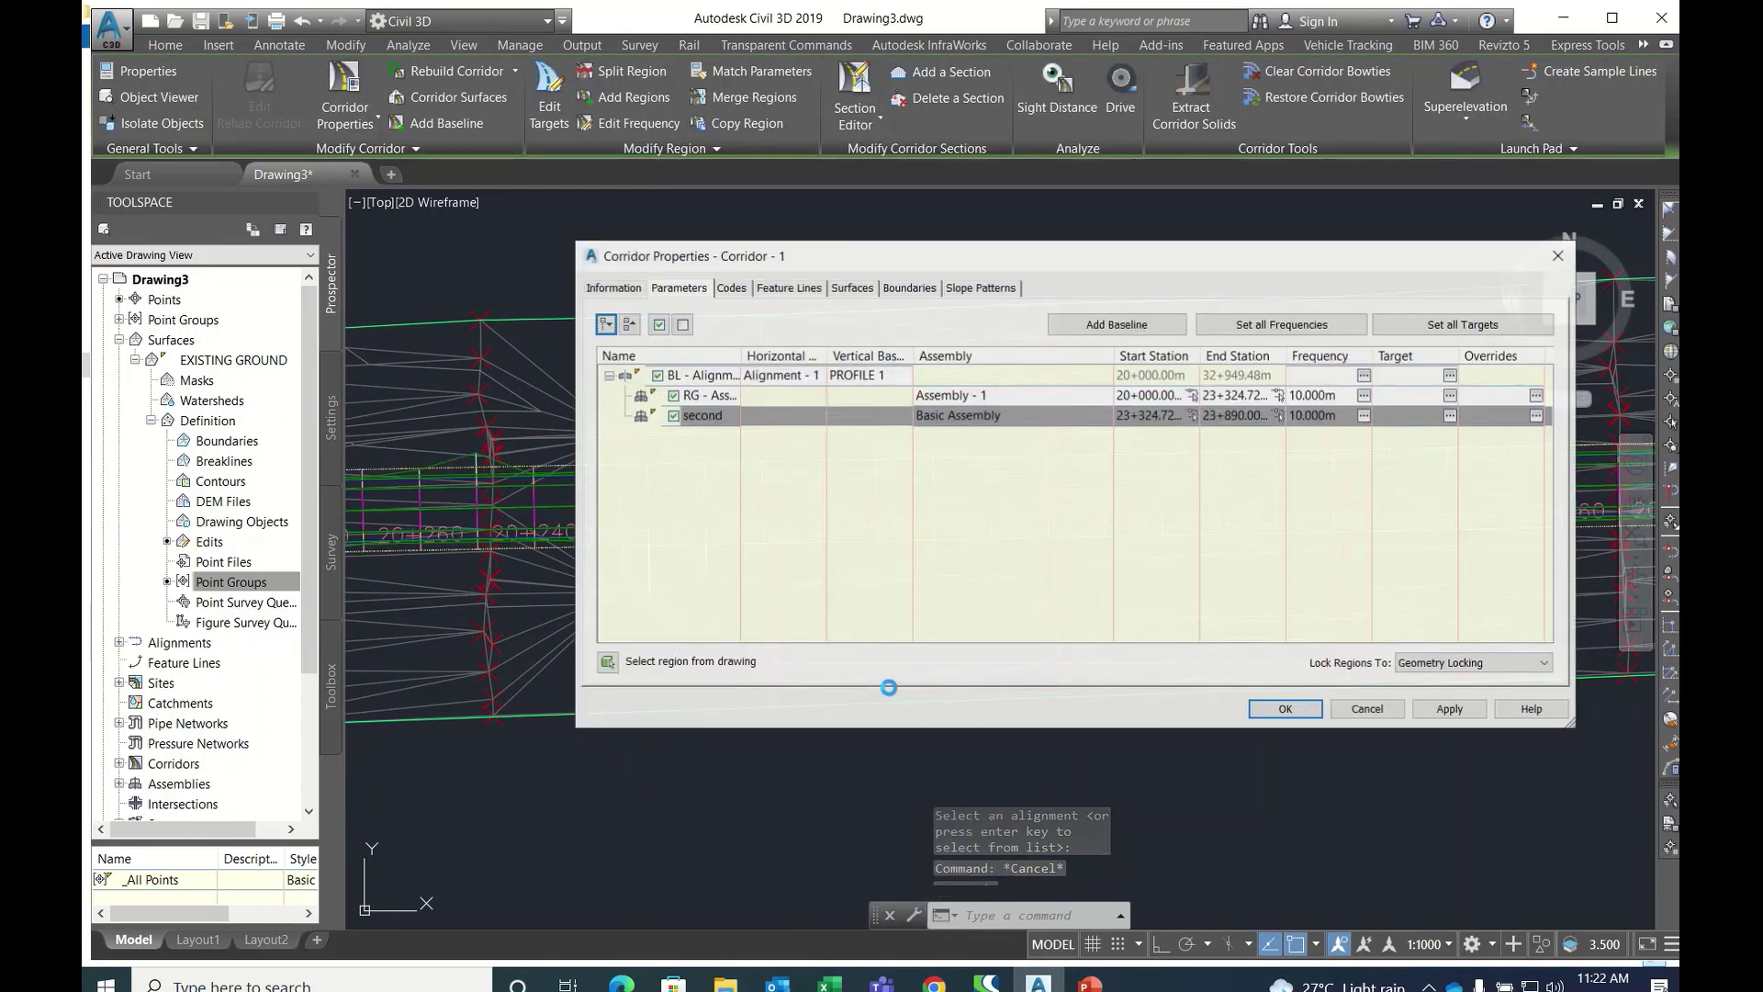
{"action": "left_click", "coordinate": [852, 289]}
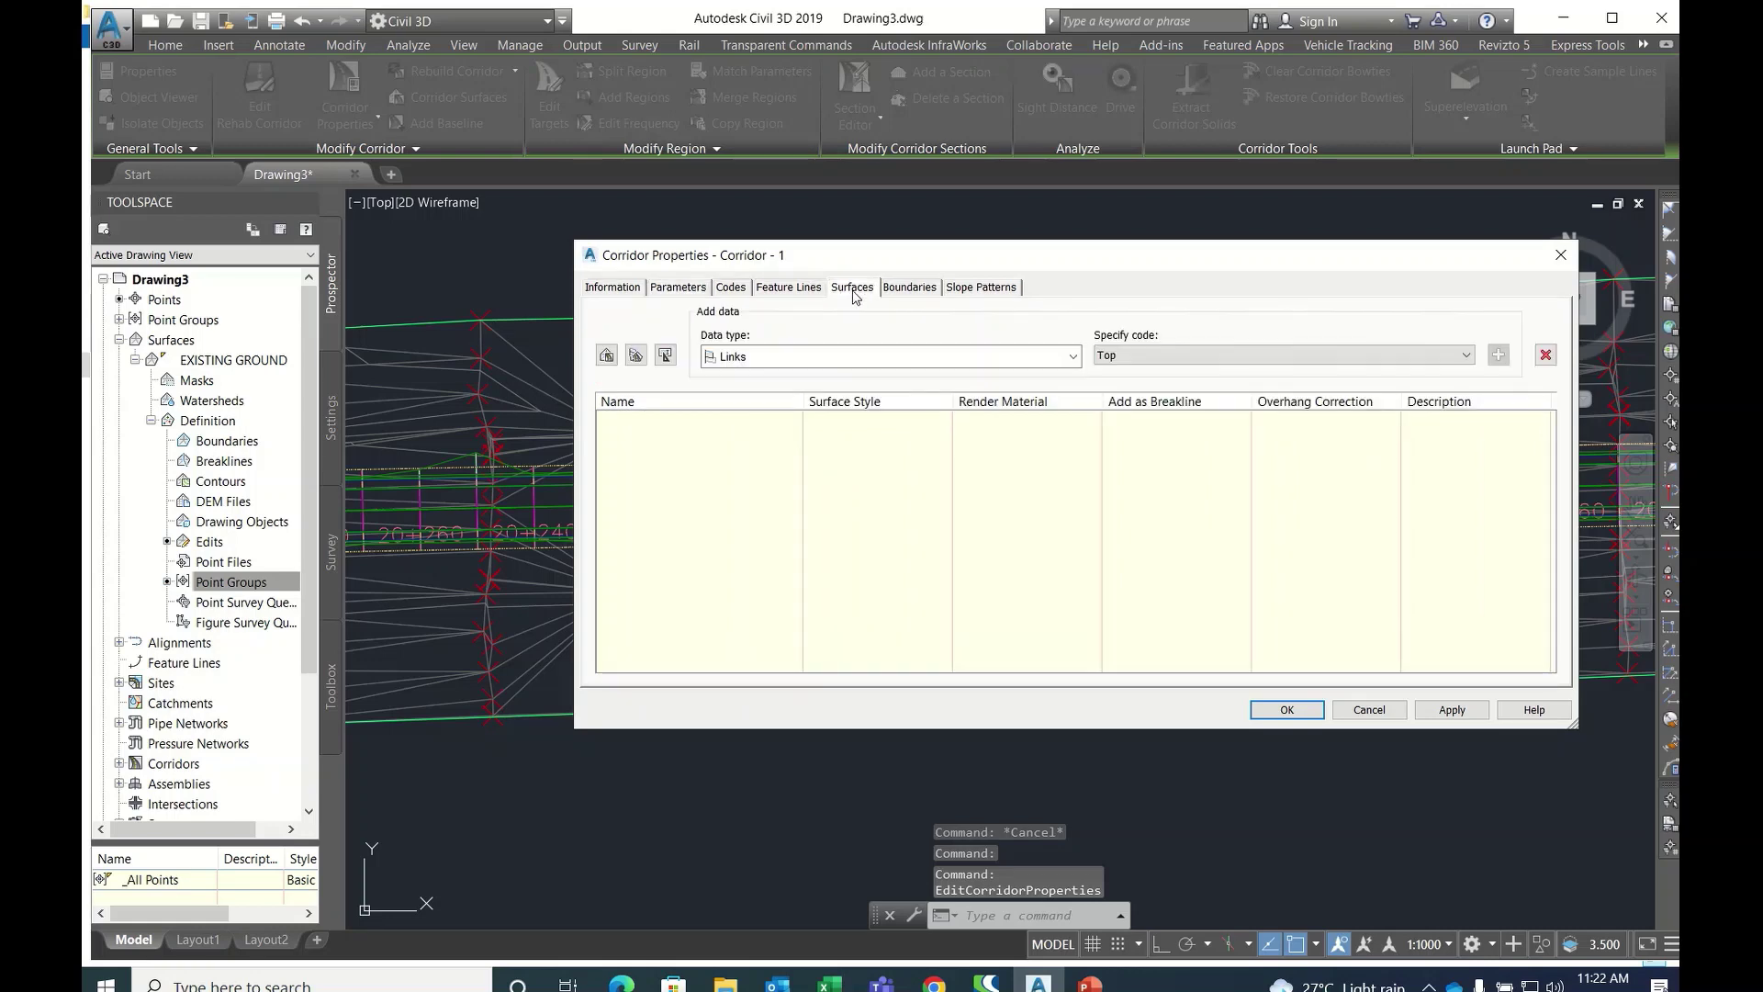
{"action": "left_click", "coordinate": [609, 358]}
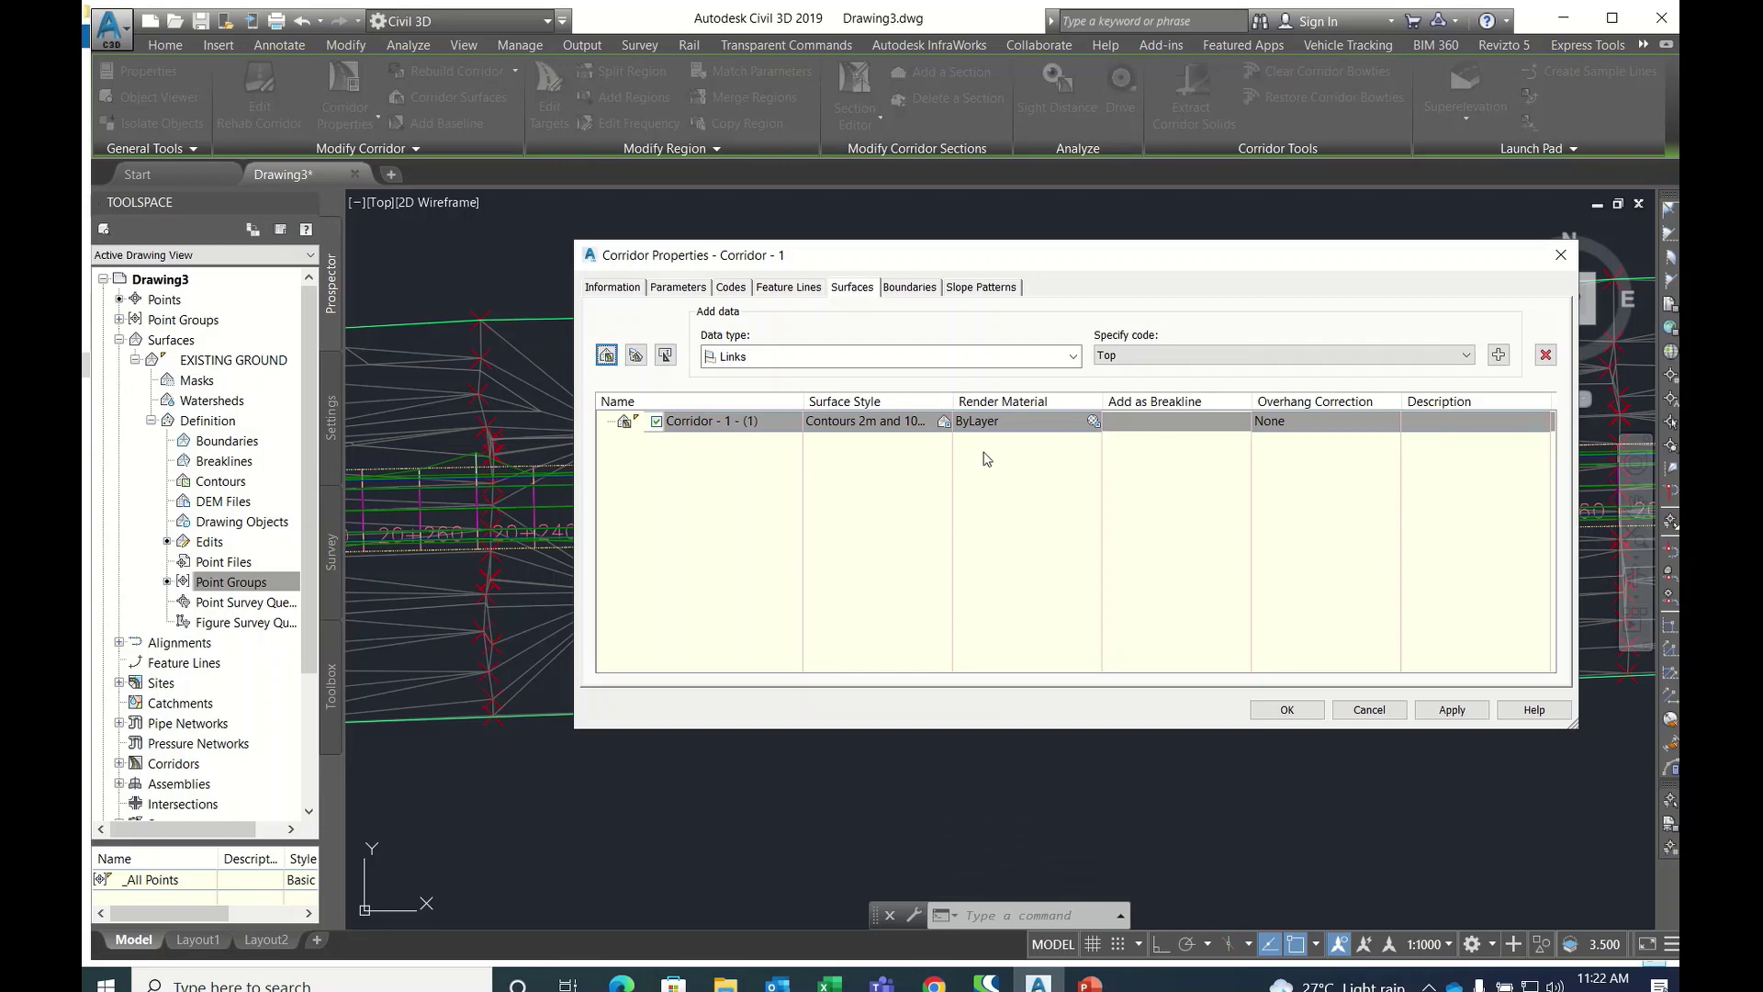
{"action": "left_click", "coordinate": [1498, 355]}
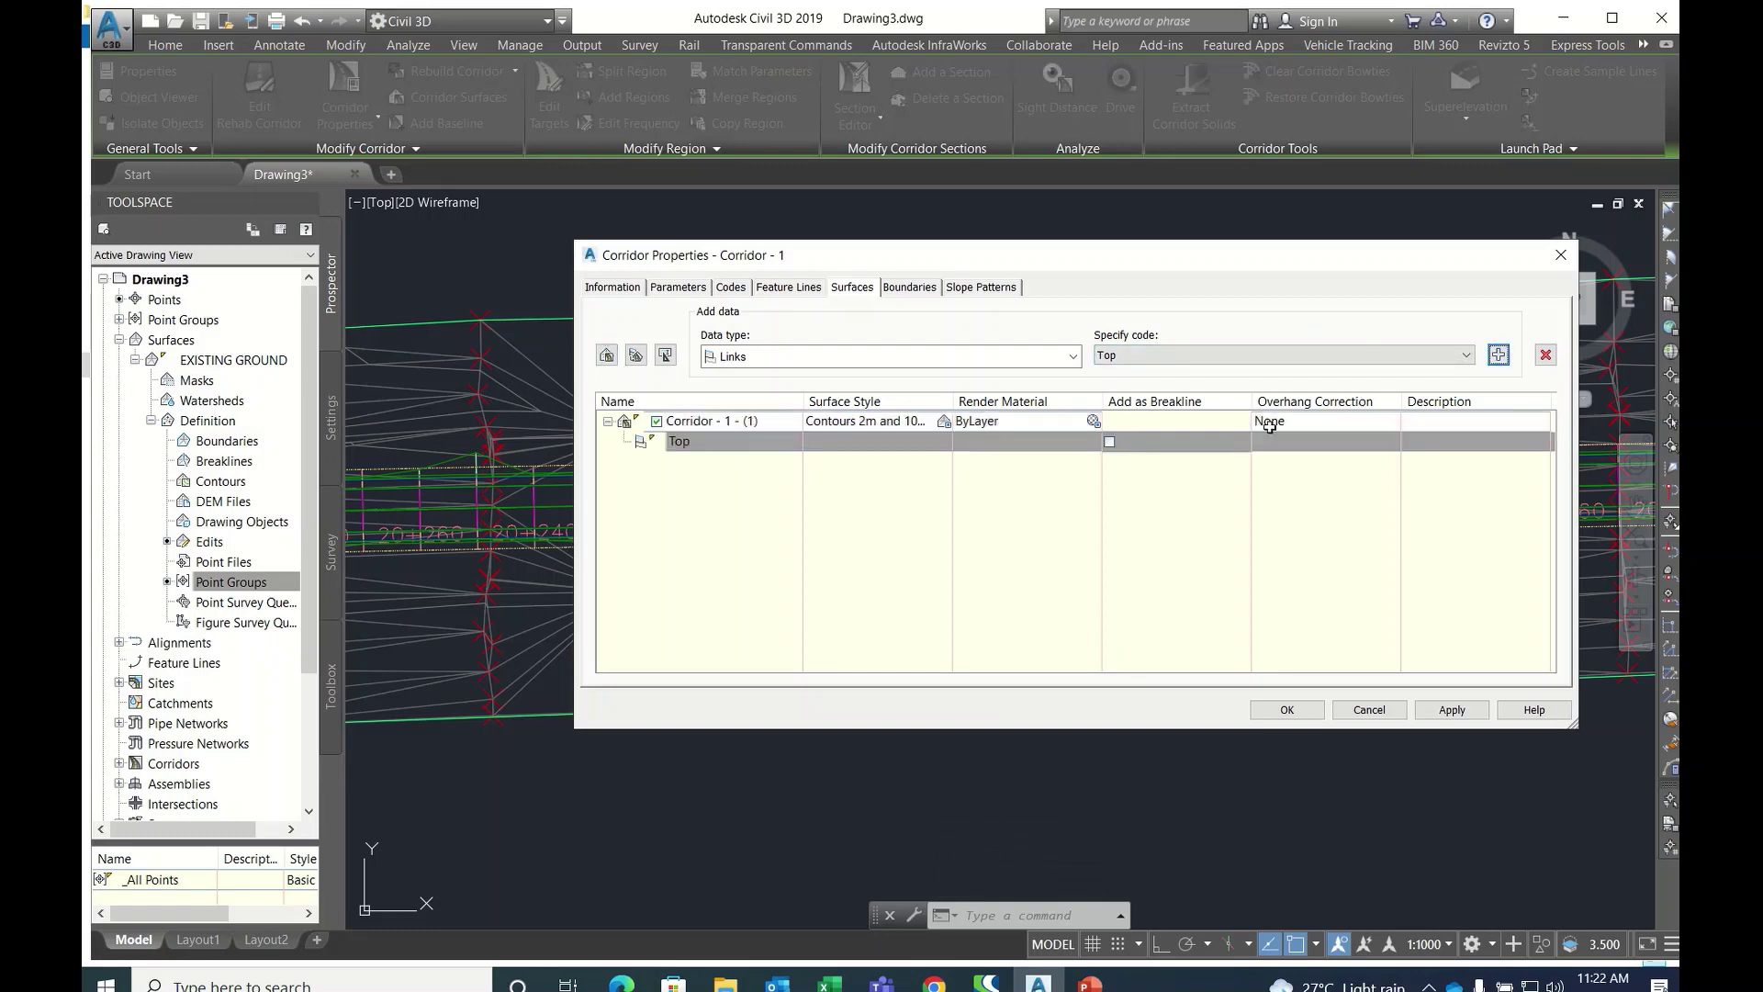
- Add the Top links as breaklines, set the corridor surface's overhang correction to Top Links, and apply the corridor changes
{"action": "left_click", "coordinate": [717, 441]}
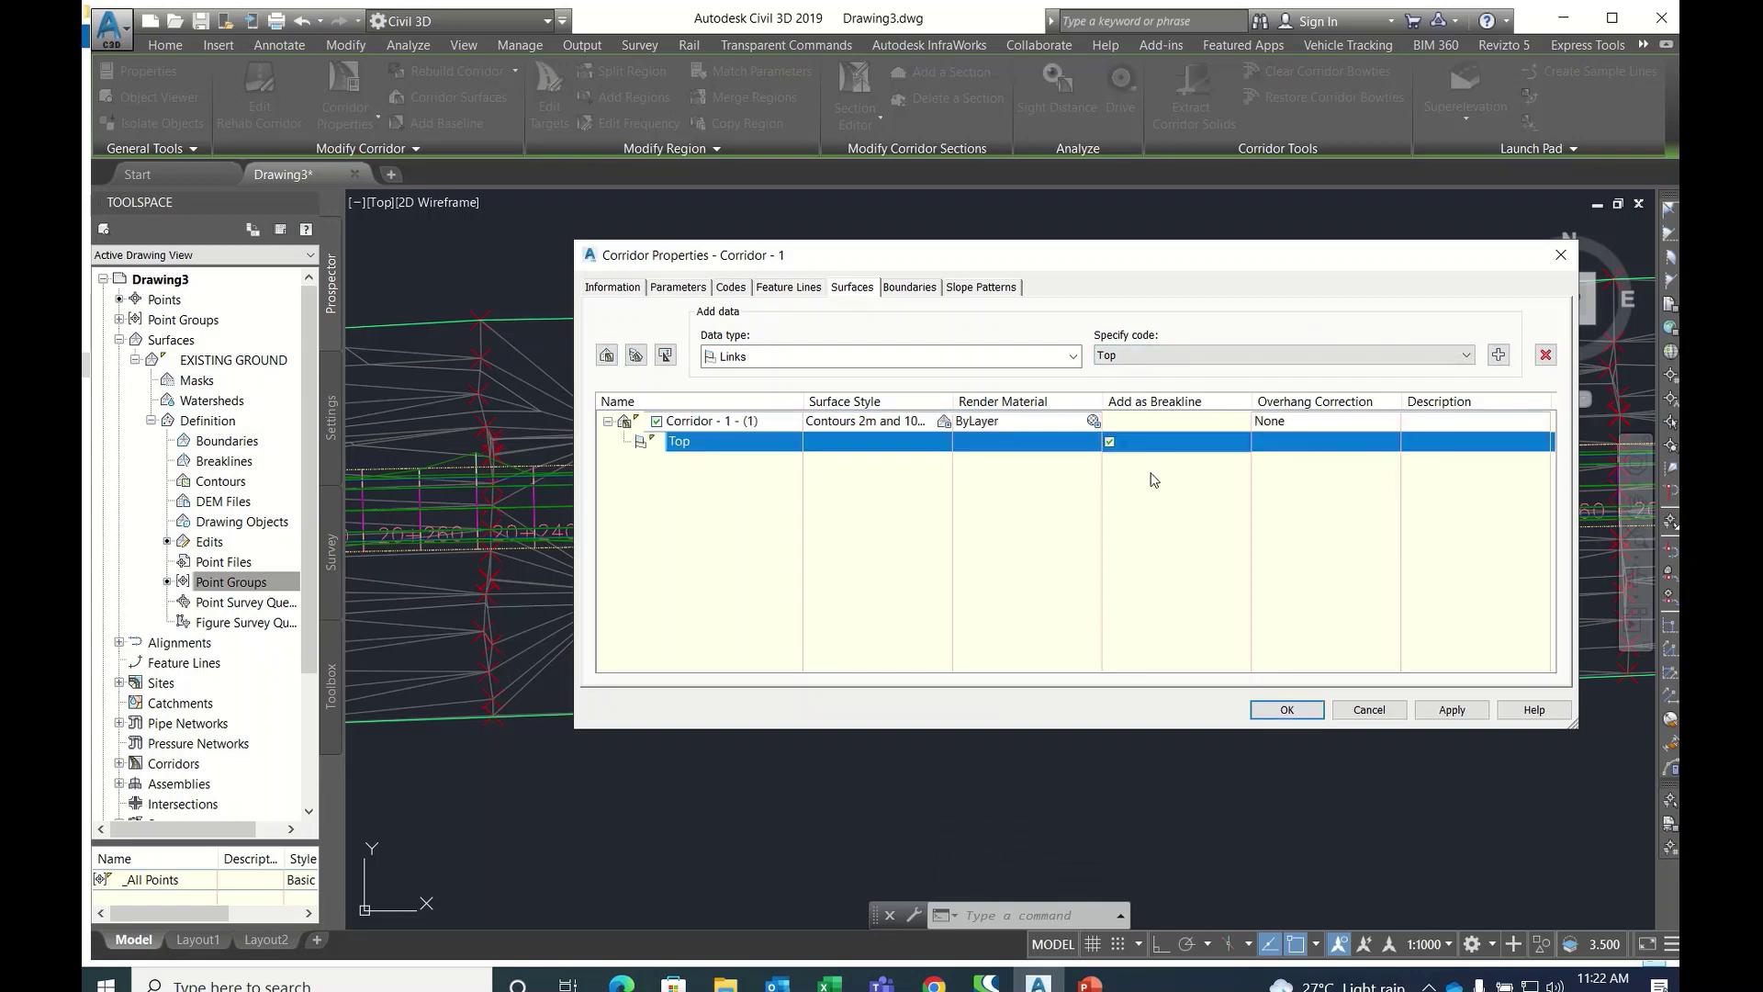
{"action": "left_click", "coordinate": [1352, 421]}
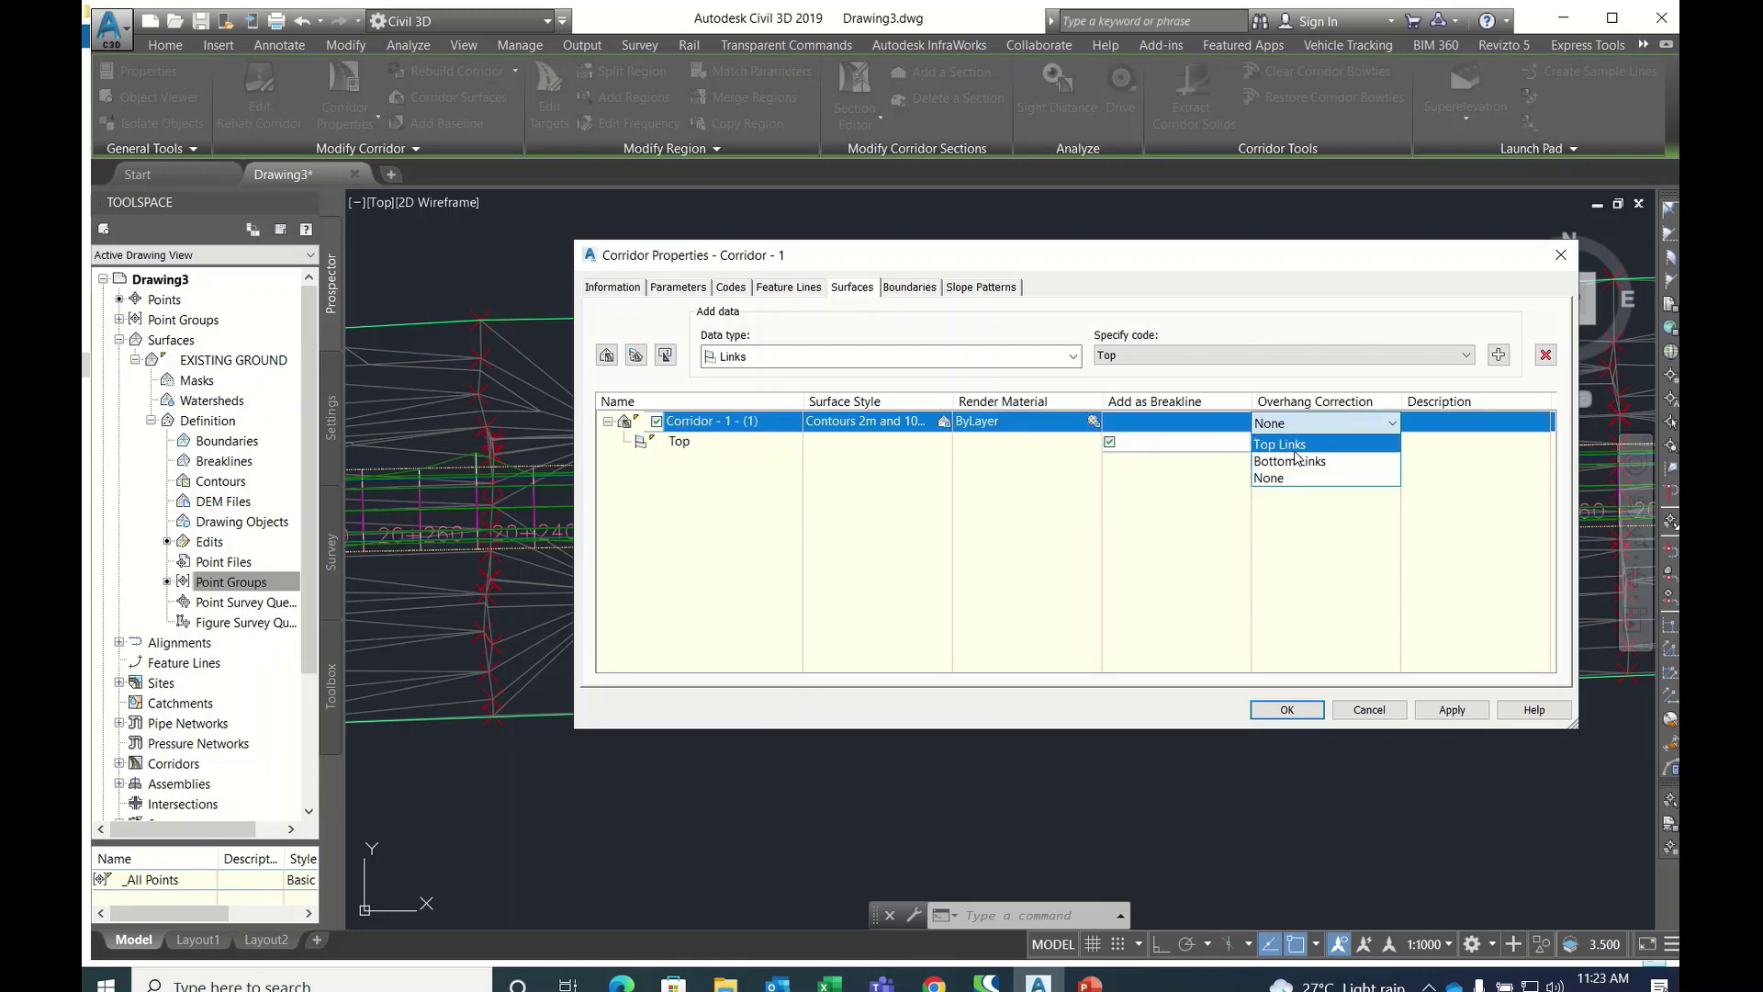
{"action": "left_click", "coordinate": [1298, 458]}
{"action": "left_click", "coordinate": [1287, 709]}
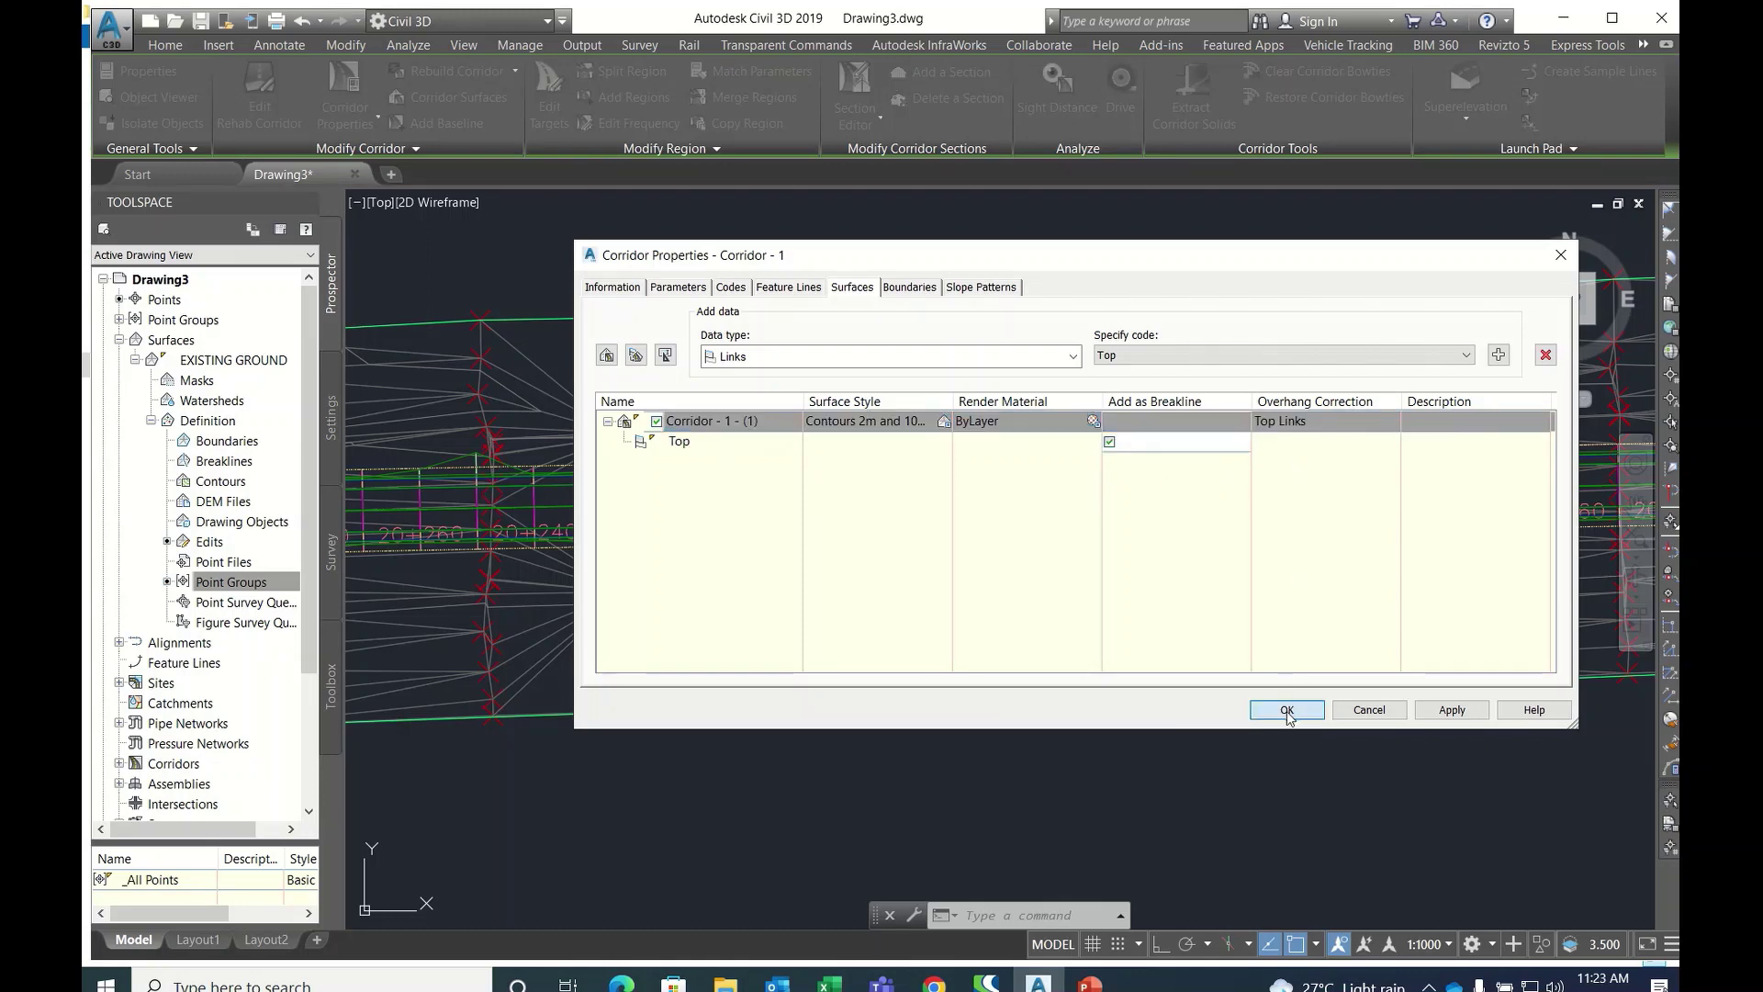
{"action": "left_click", "coordinate": [769, 455]}
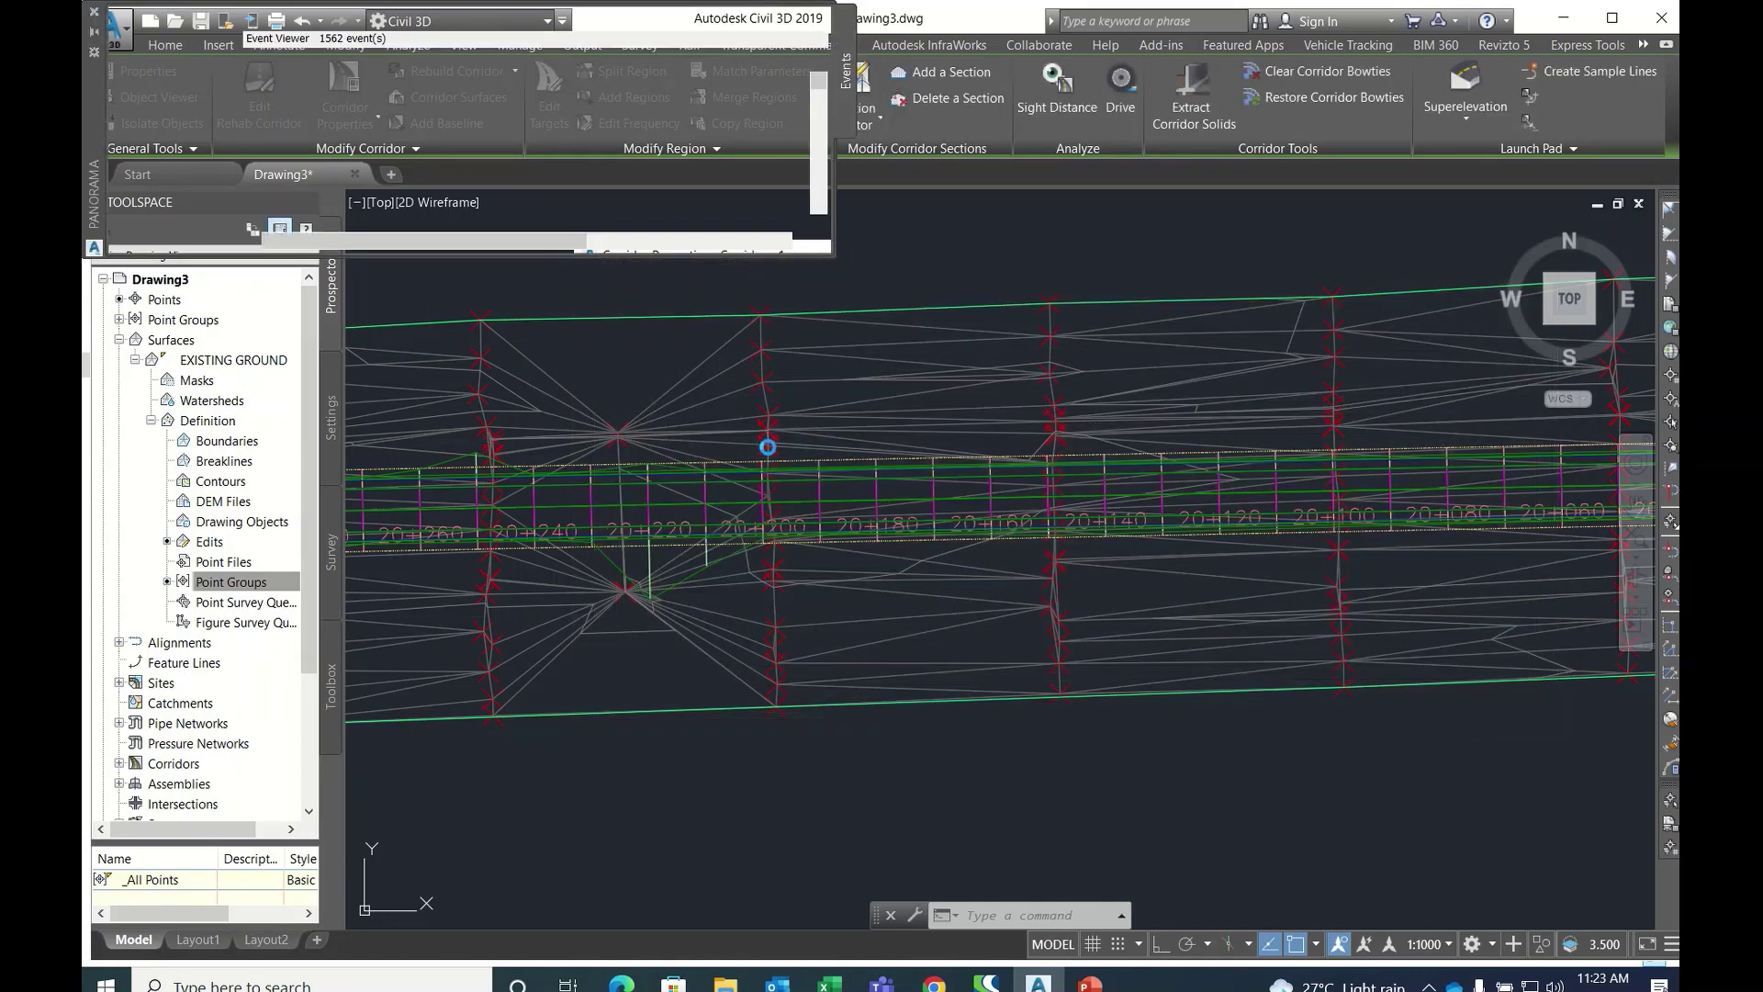
{"action": "key", "text": "Escape"}
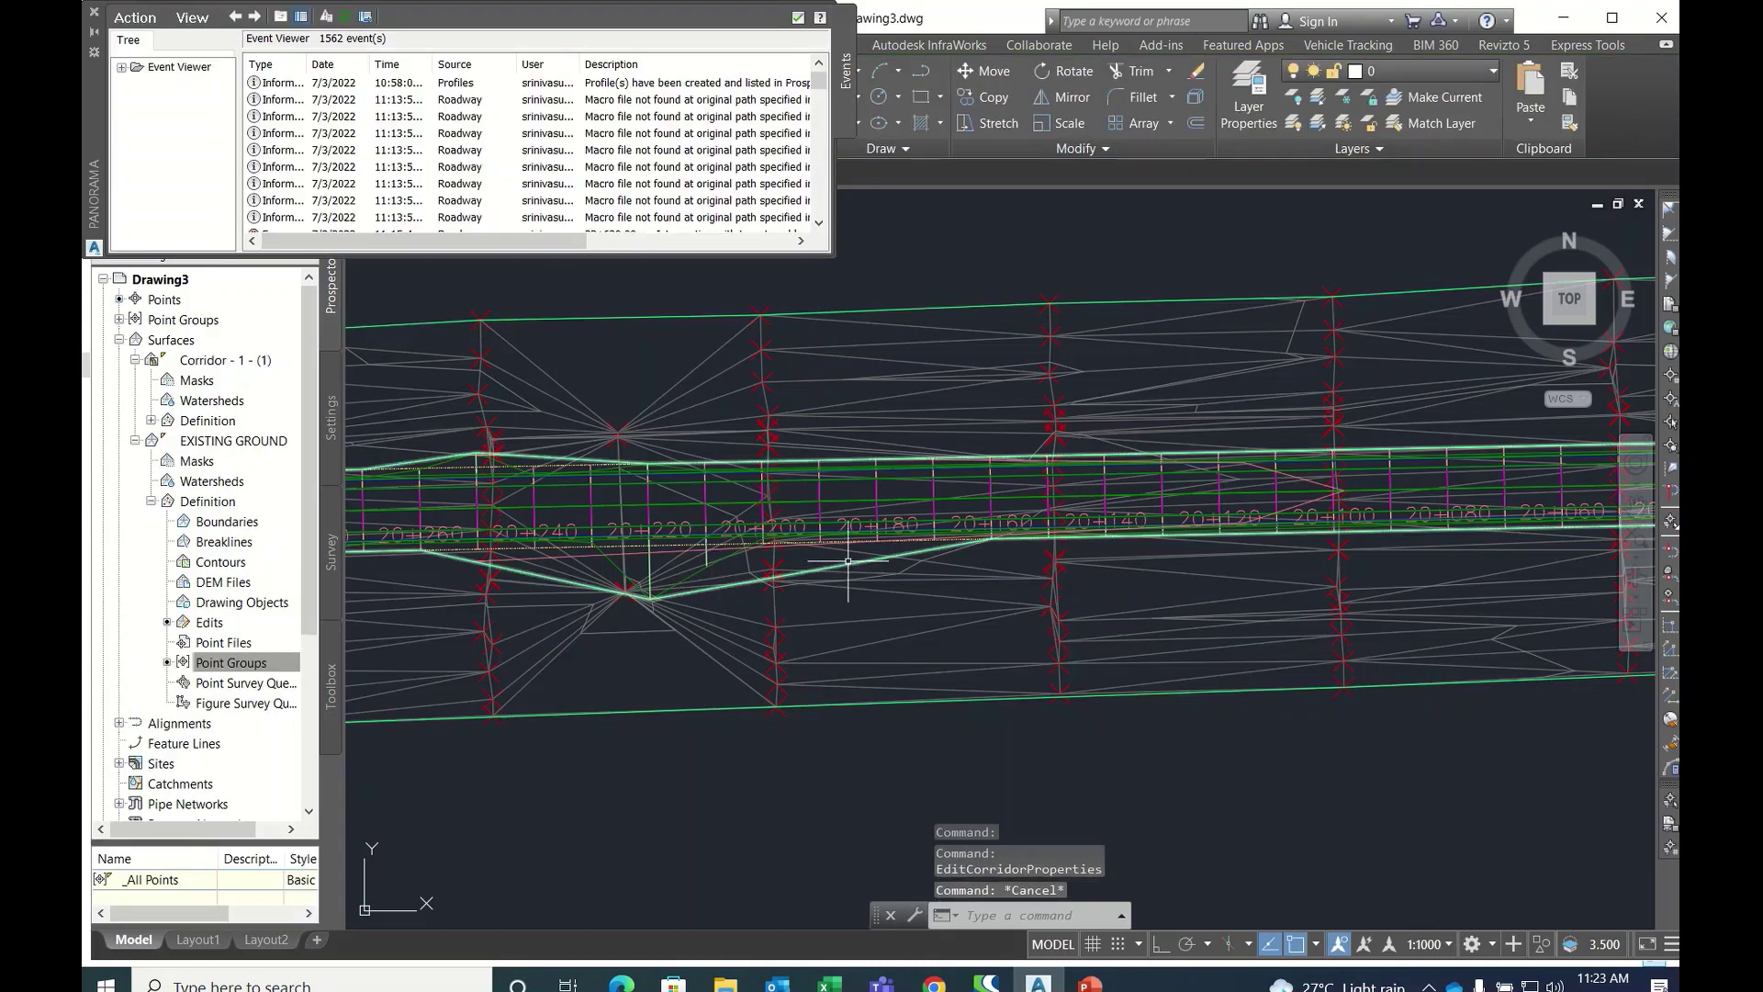
- Turn on the triangles in the plan display of the corridor surface's style, and close the event list
{"action": "left_click", "coordinate": [734, 564]}
{"action": "right_click", "coordinate": [850, 562]}
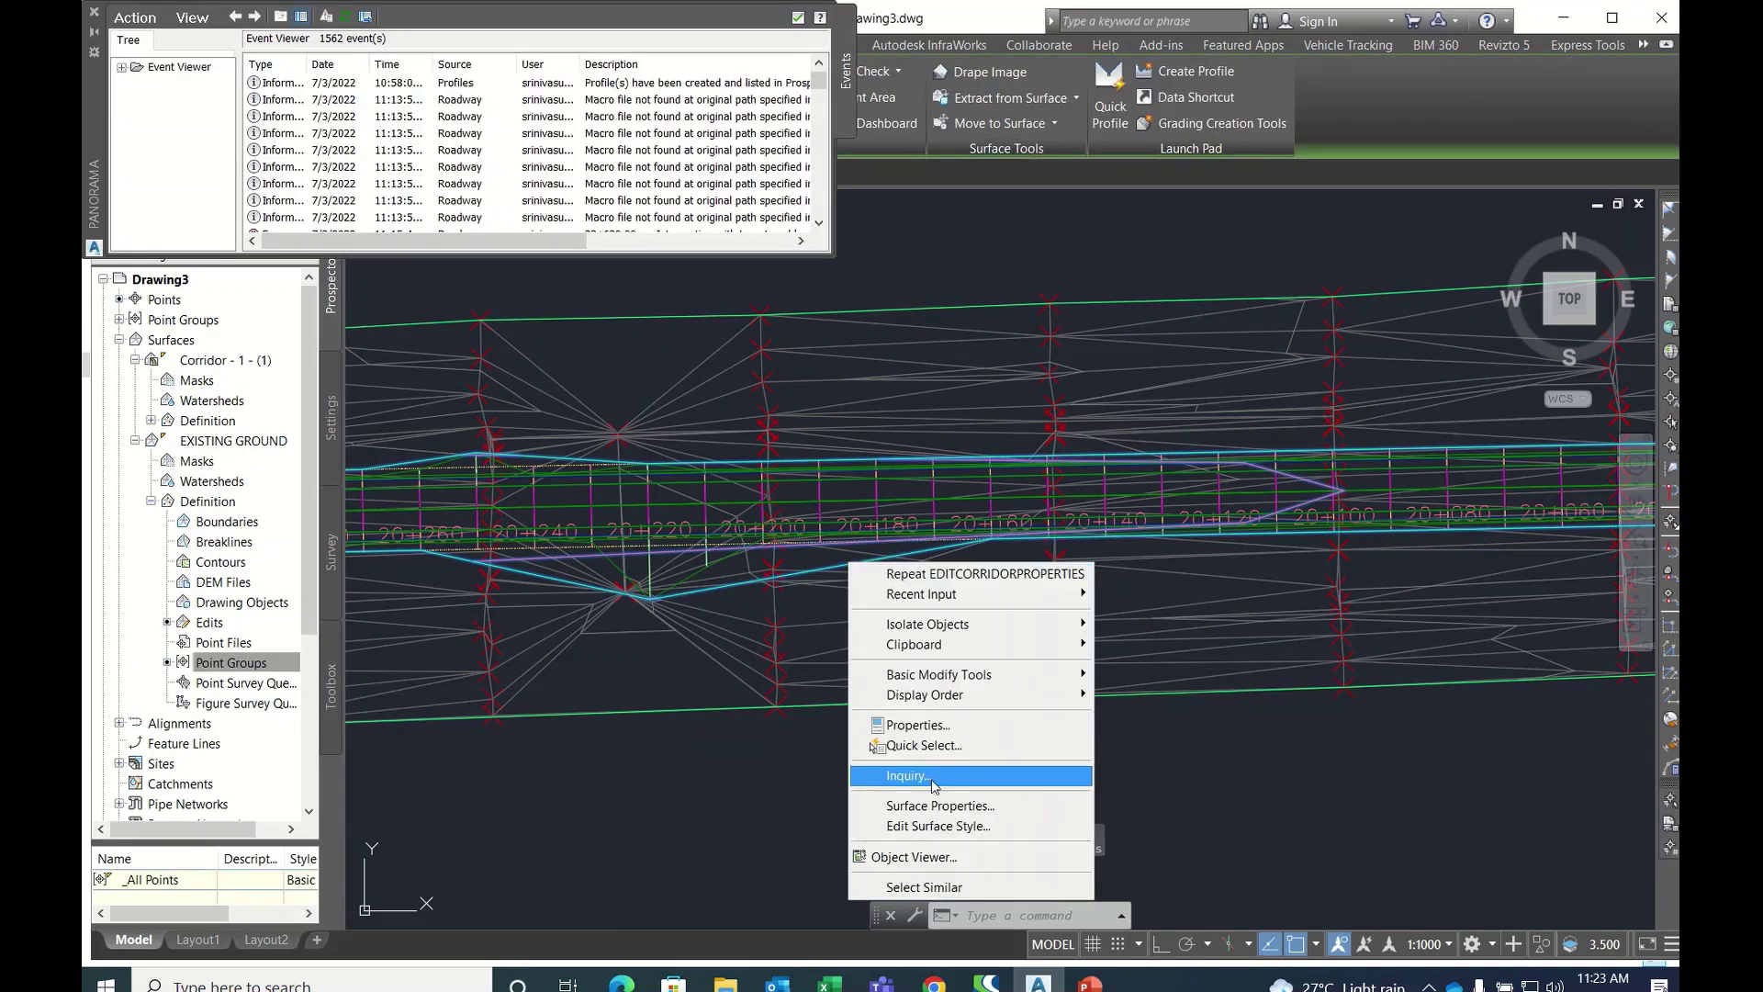
{"action": "left_click", "coordinate": [939, 827]}
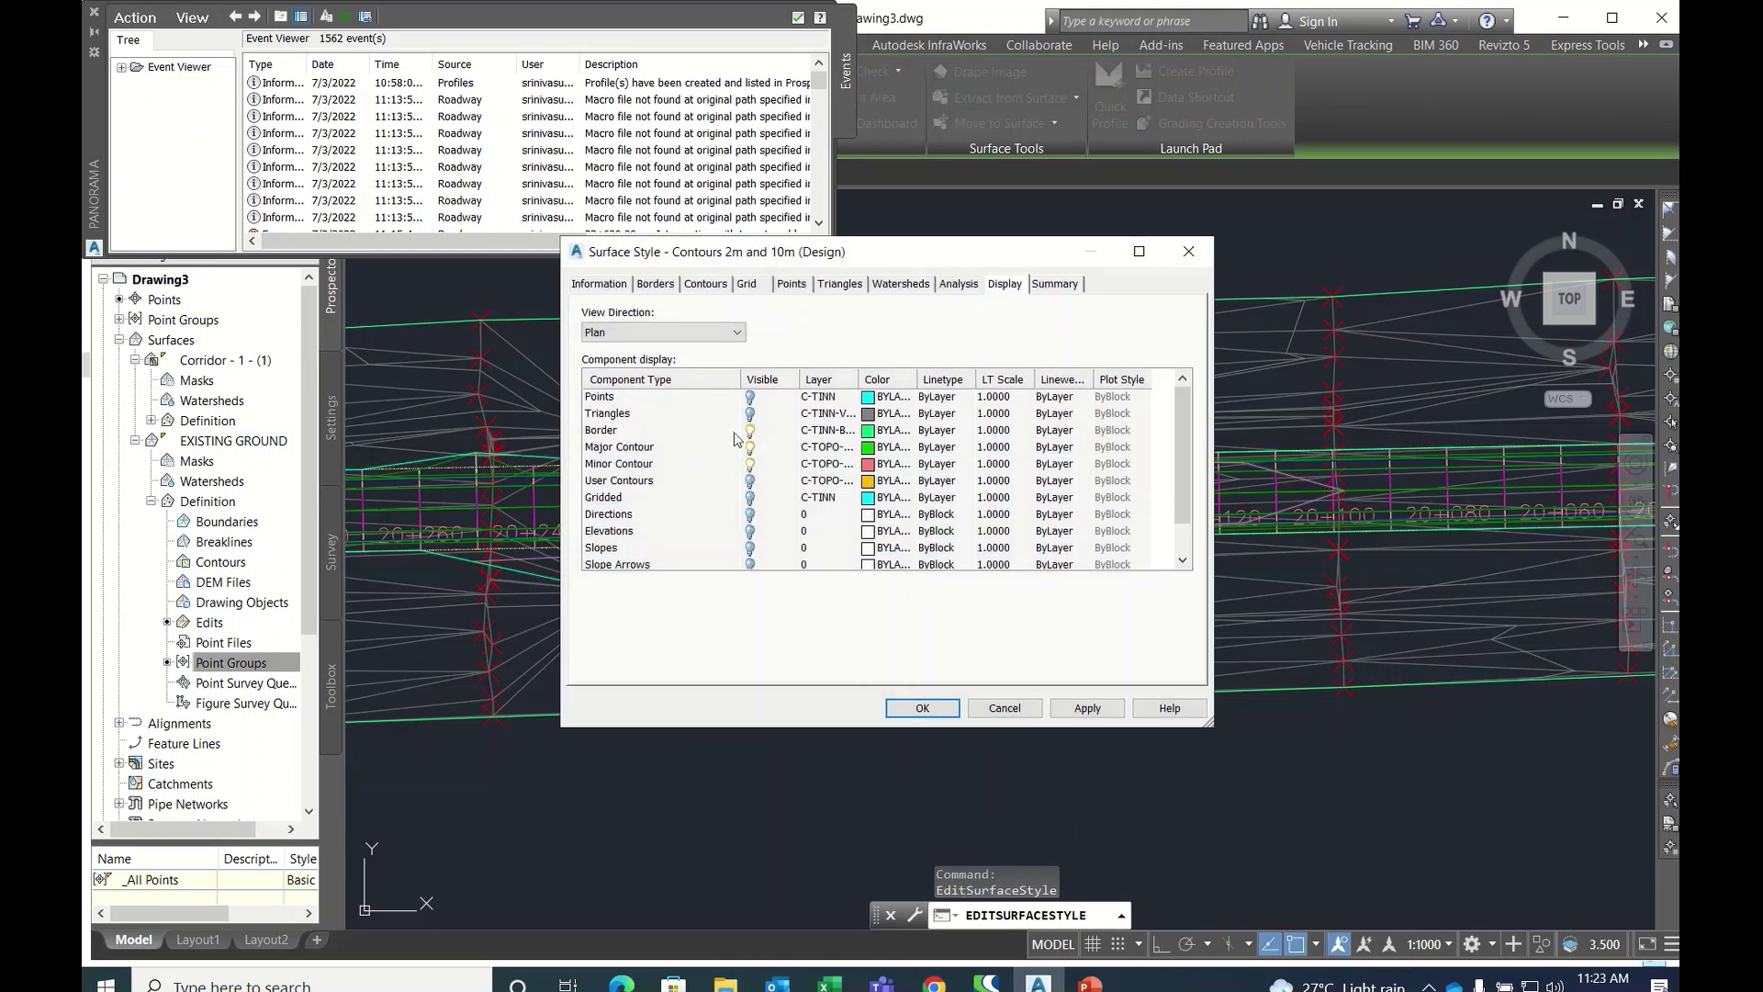
{"action": "left_click", "coordinate": [750, 413]}
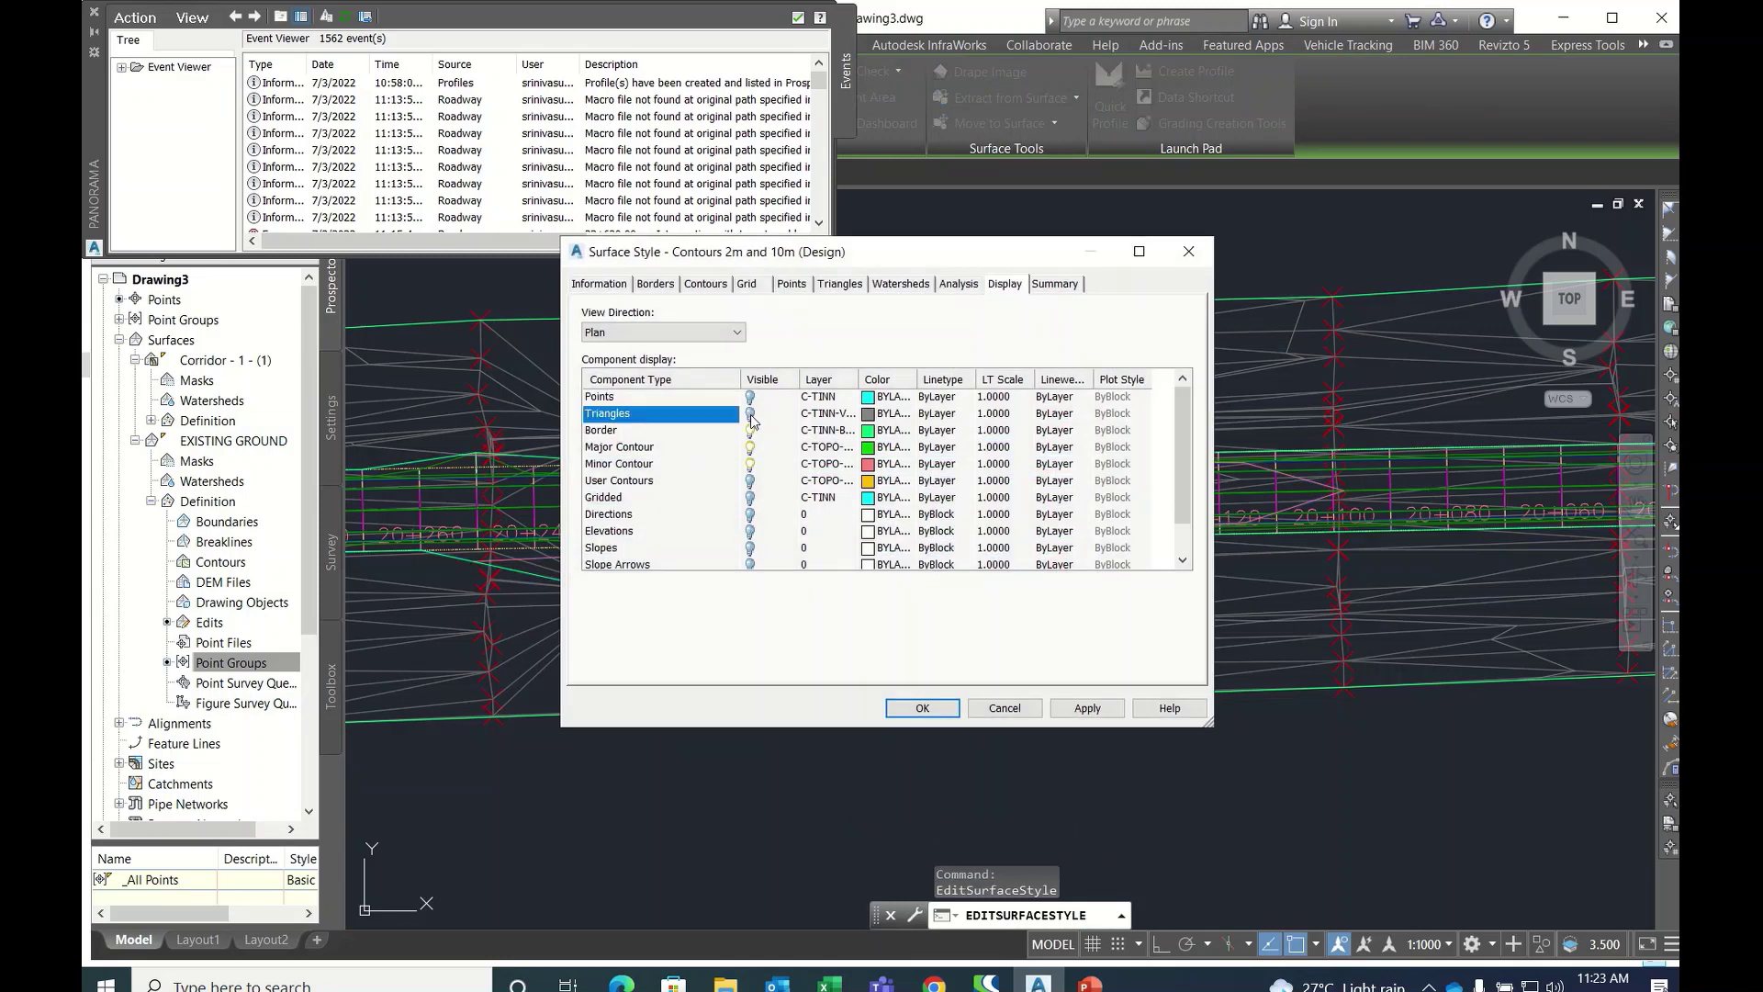
{"action": "left_click", "coordinate": [921, 708]}
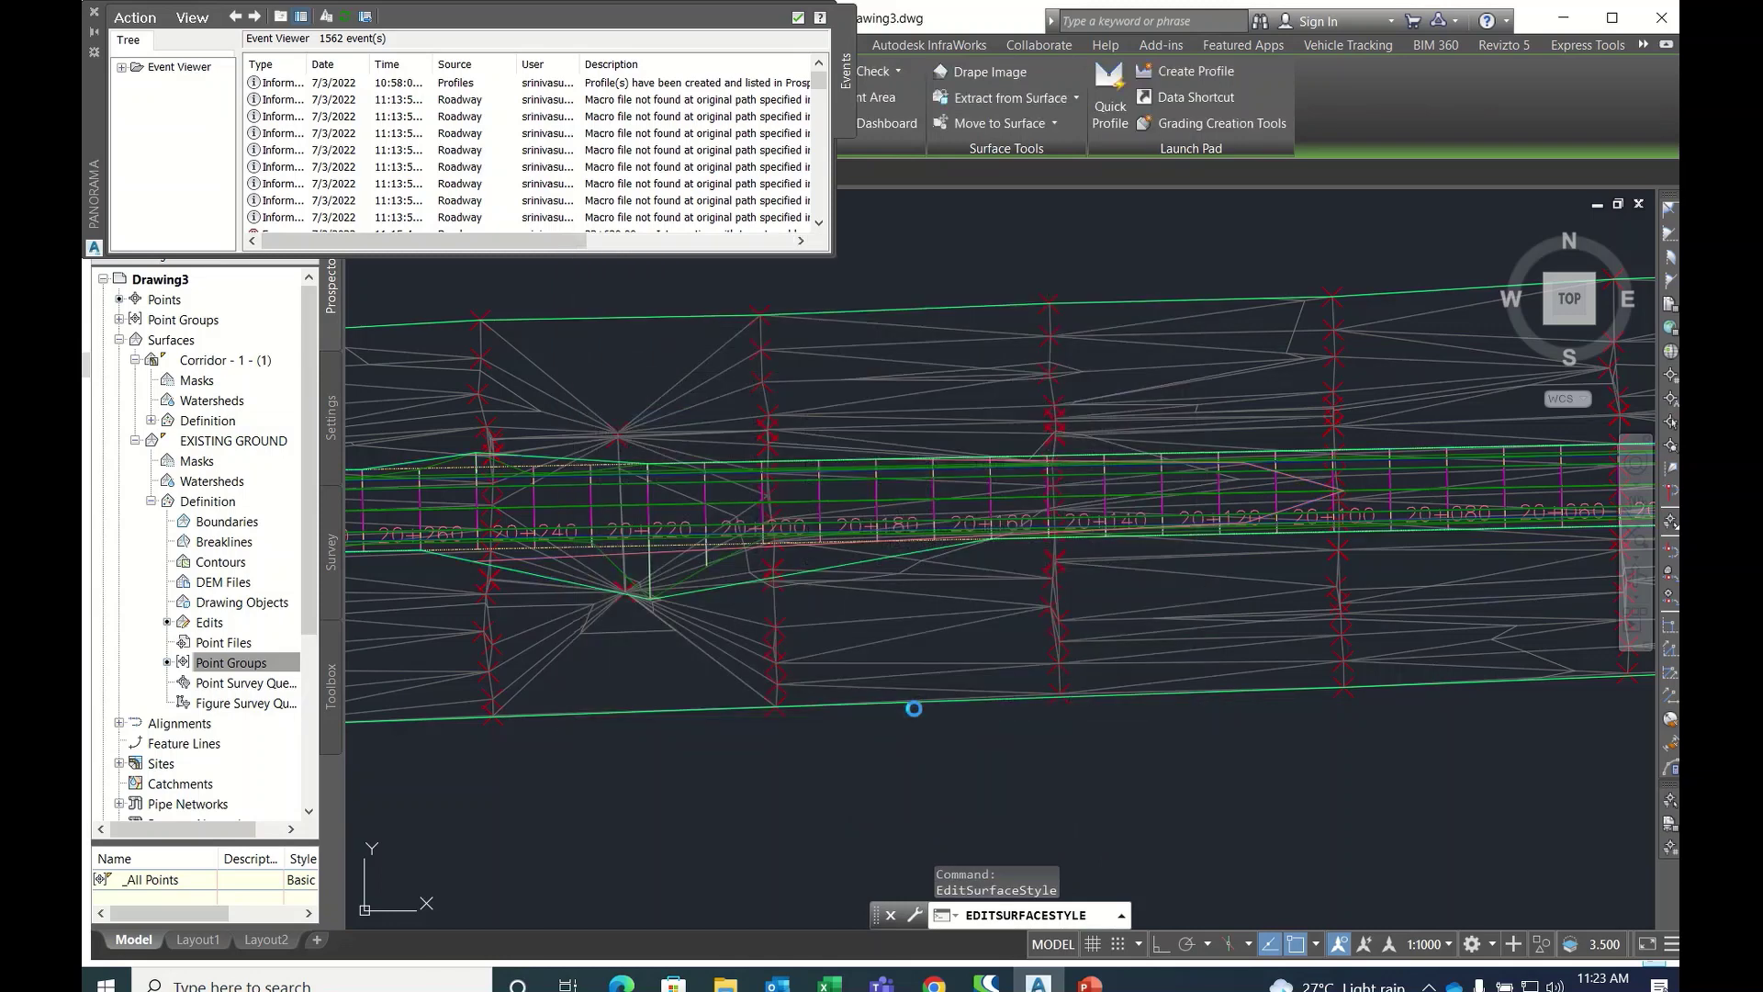
{"action": "left_click", "coordinate": [94, 14]}
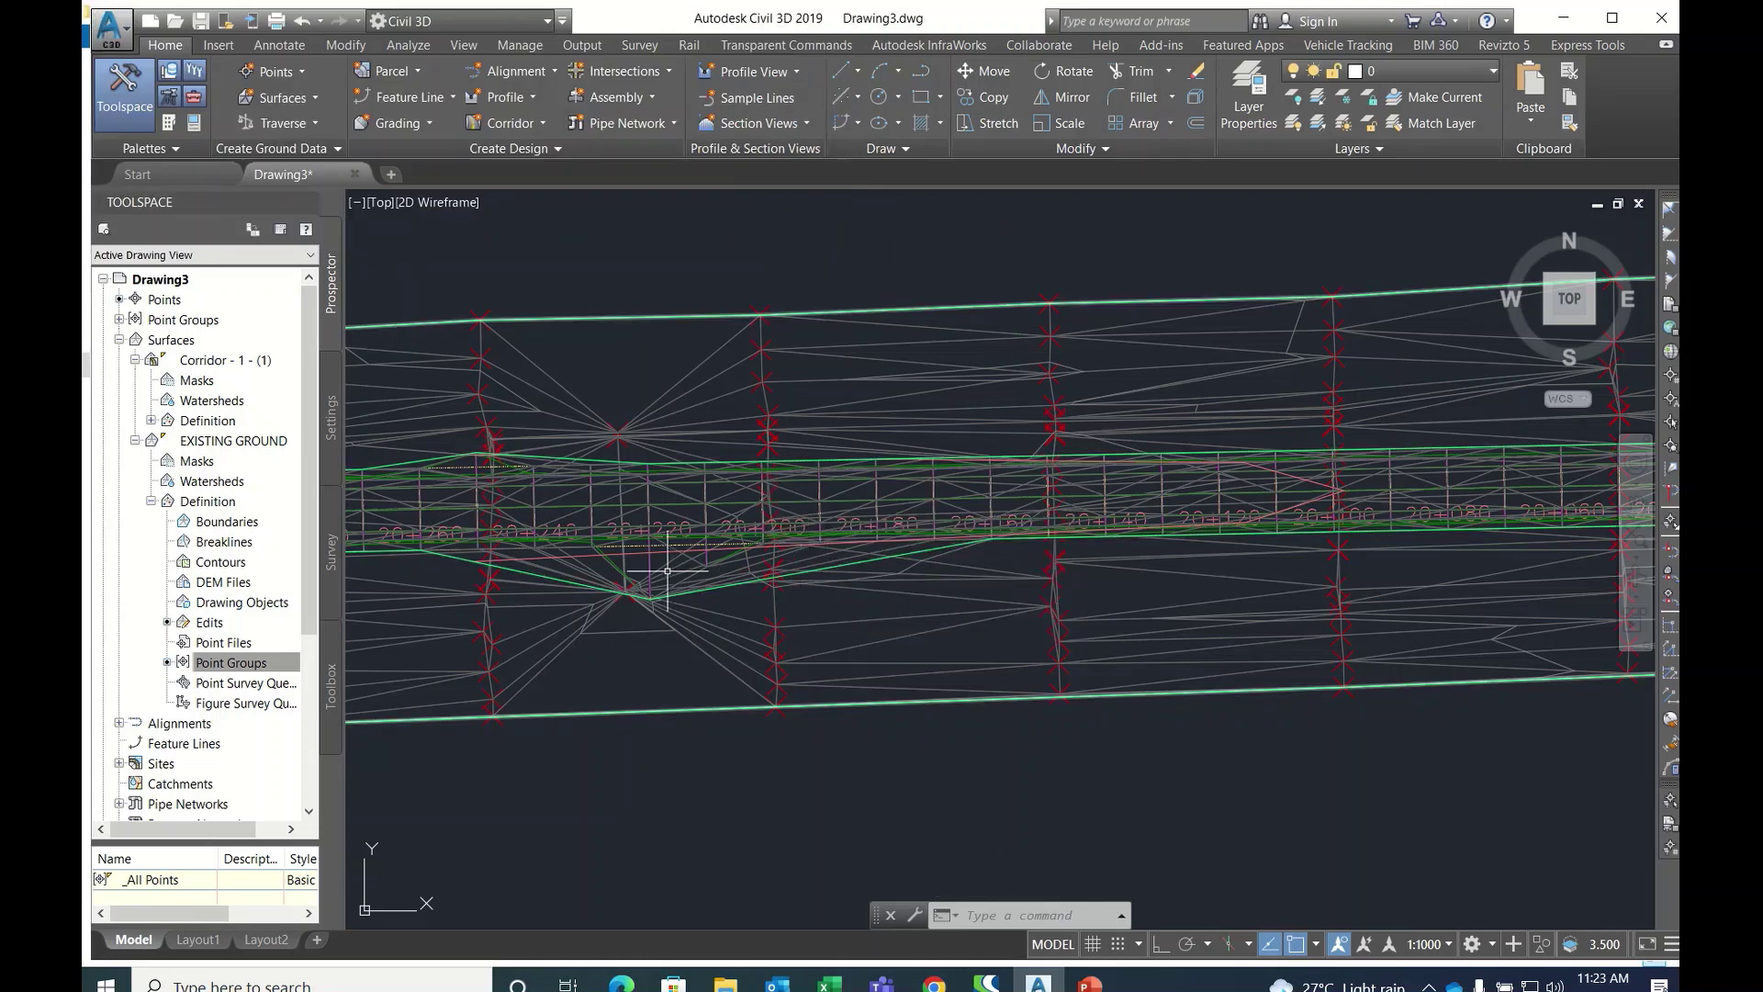
- Examine the triangulated corridor surface along the road to station 20+000, select it to highlight its extent, and clear the selection
{"action": "left_click", "coordinate": [739, 98]}
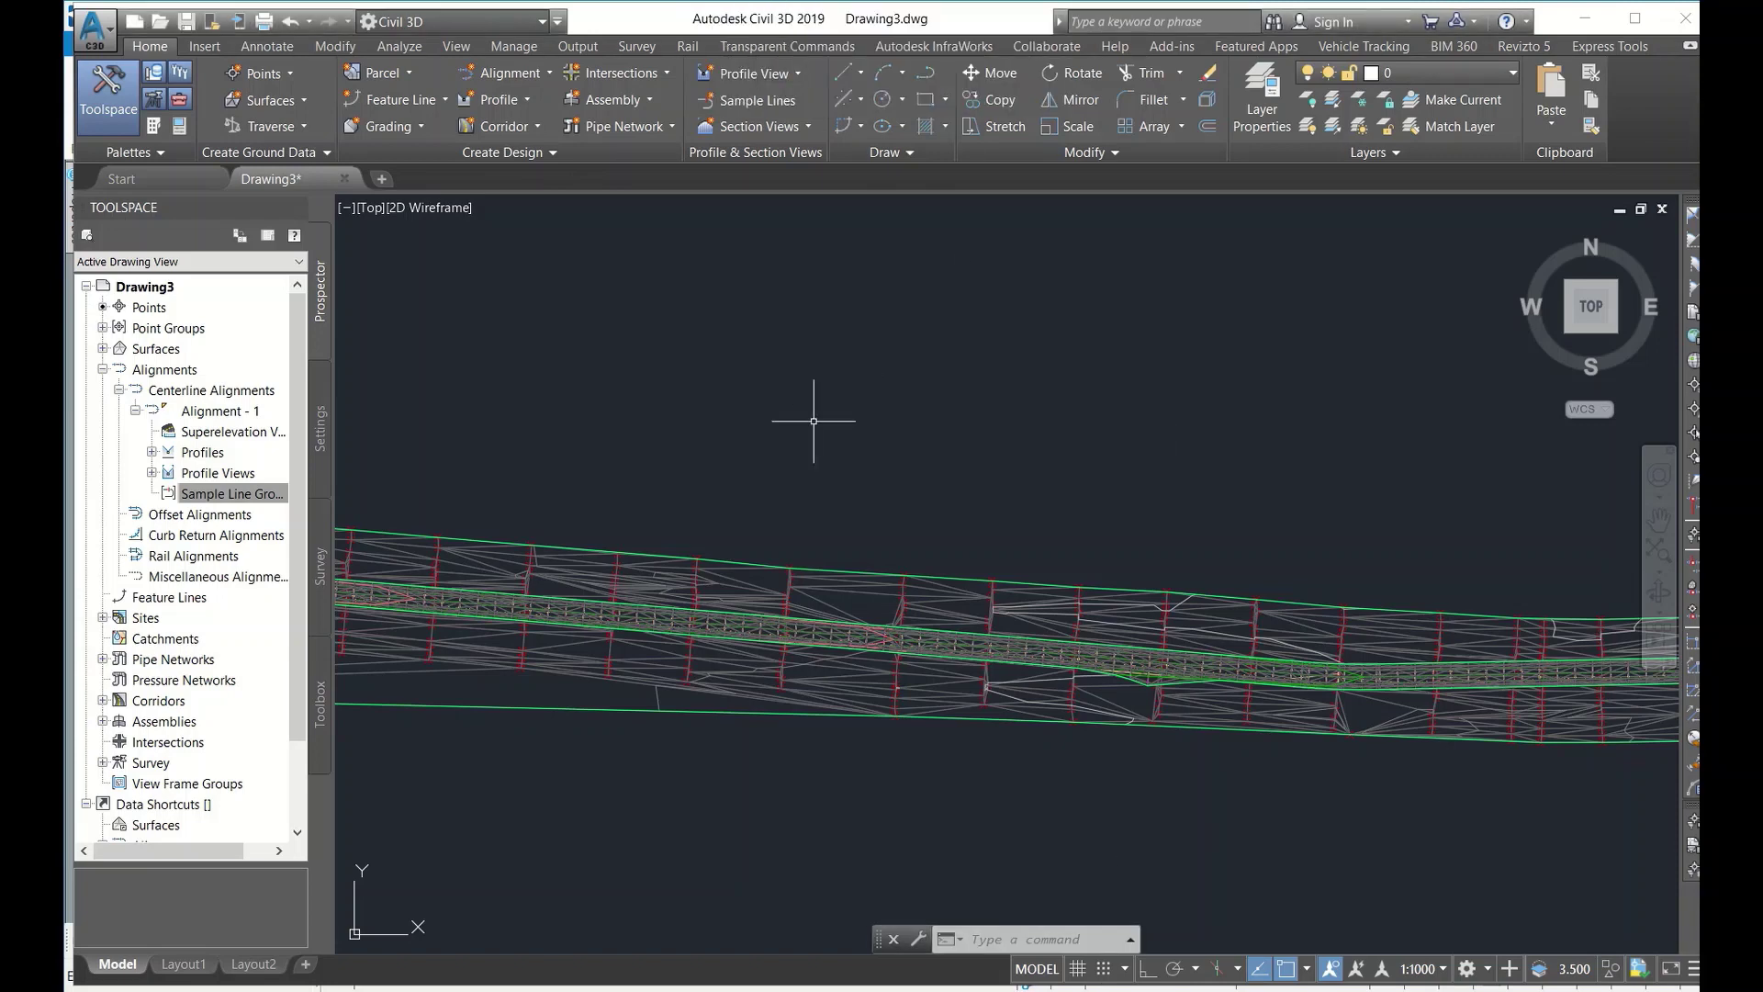
{"action": "scroll", "coordinate": [1016, 701], "scroll_direction": "down", "scroll_amount": 4}
{"action": "mouse_move", "coordinate": [1016, 701]}
{"action": "middle_mouse_down"}
{"action": "mouse_move", "coordinate": [849, 670]}
{"action": "mouse_move", "coordinate": [882, 638]}
{"action": "middle_mouse_up"}
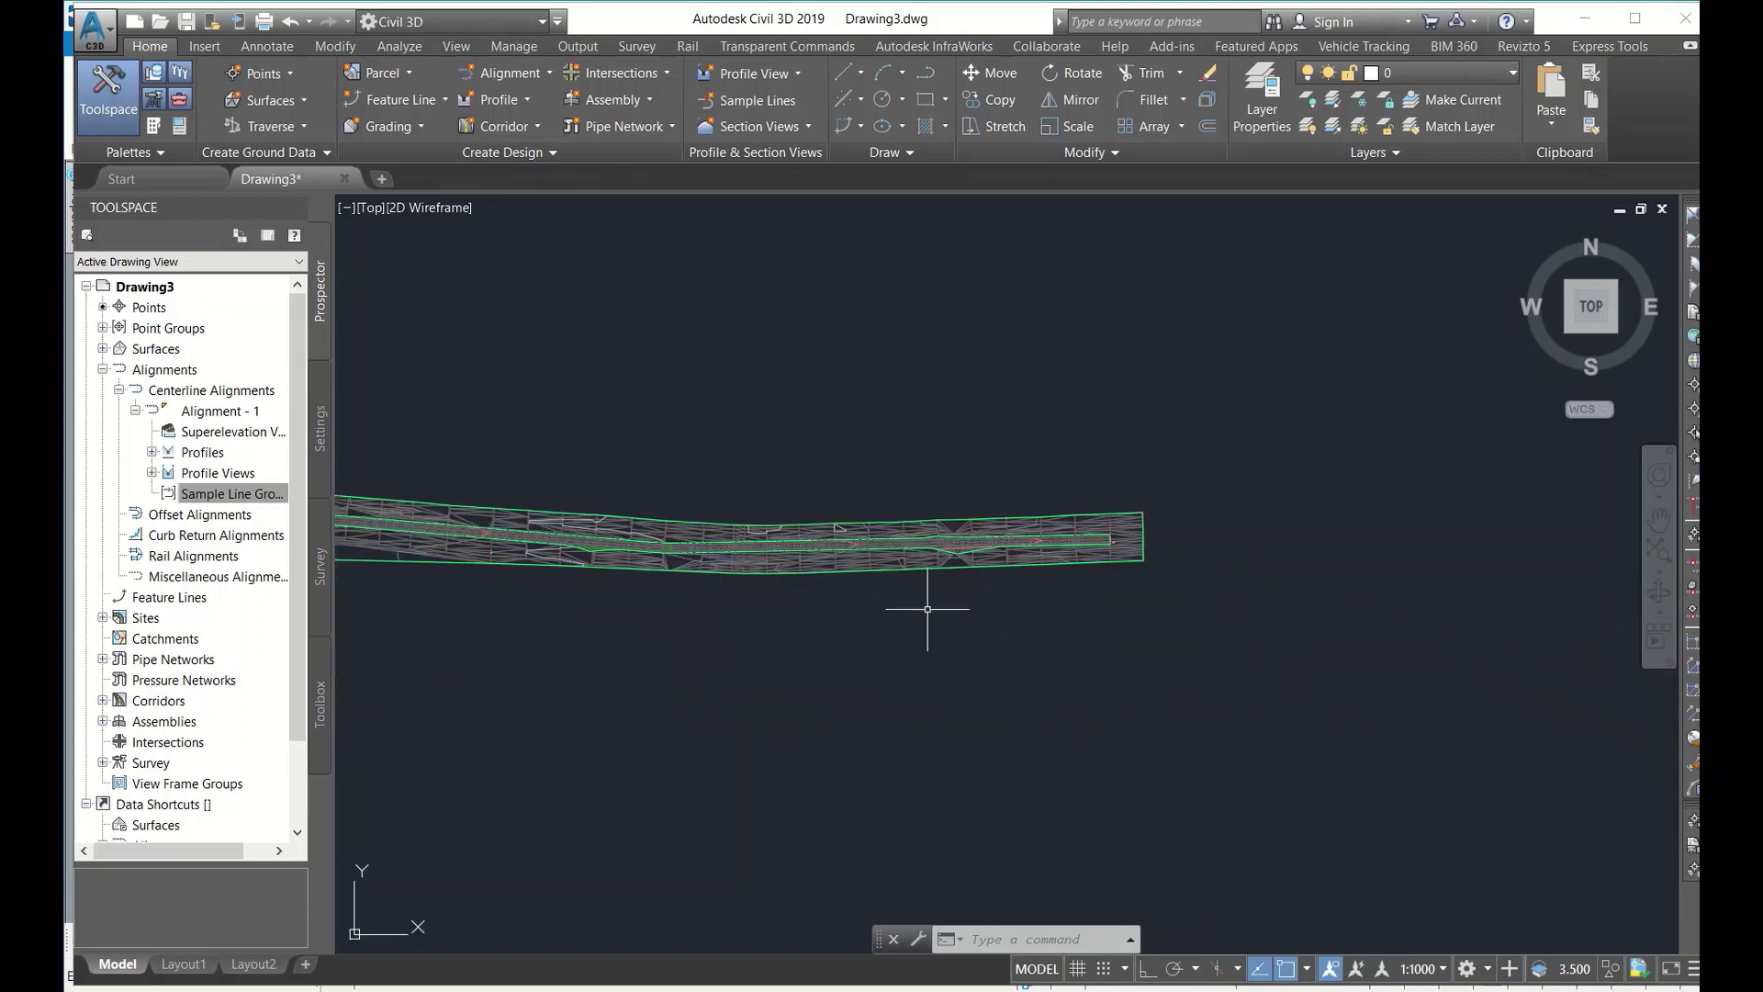
{"action": "scroll", "coordinate": [891, 557], "scroll_direction": "up", "scroll_amount": 5}
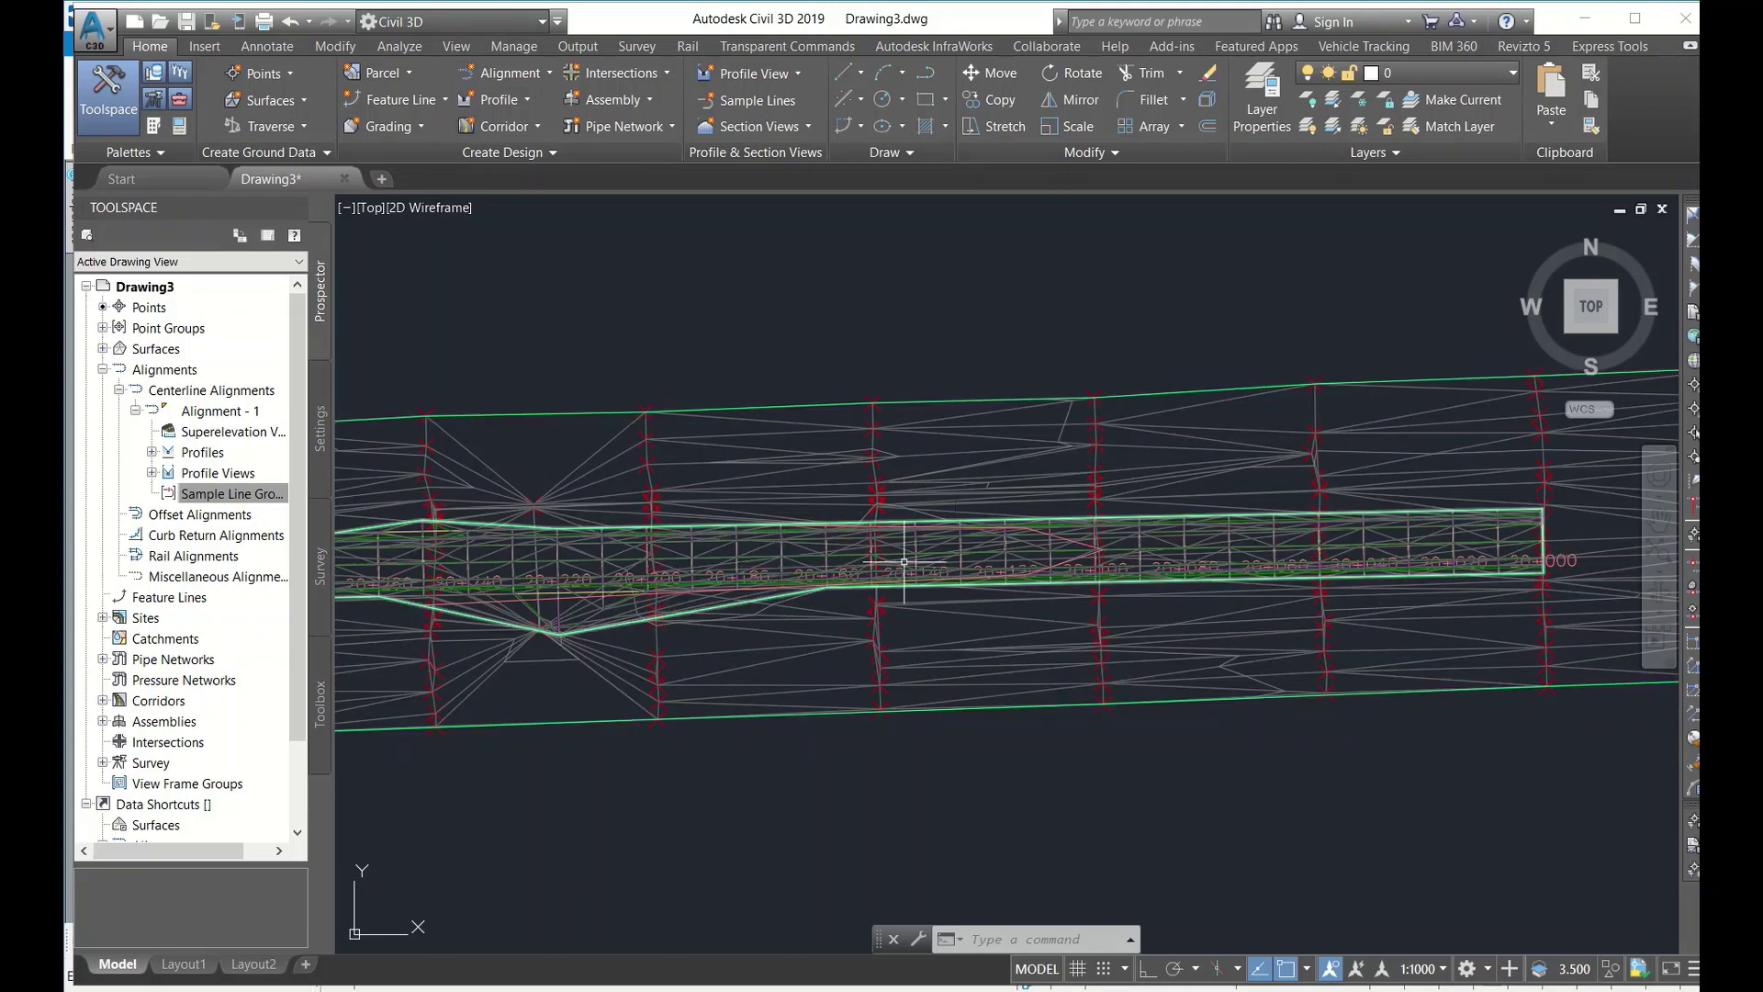
{"action": "scroll", "coordinate": [1120, 553], "scroll_direction": "down", "scroll_amount": 3}
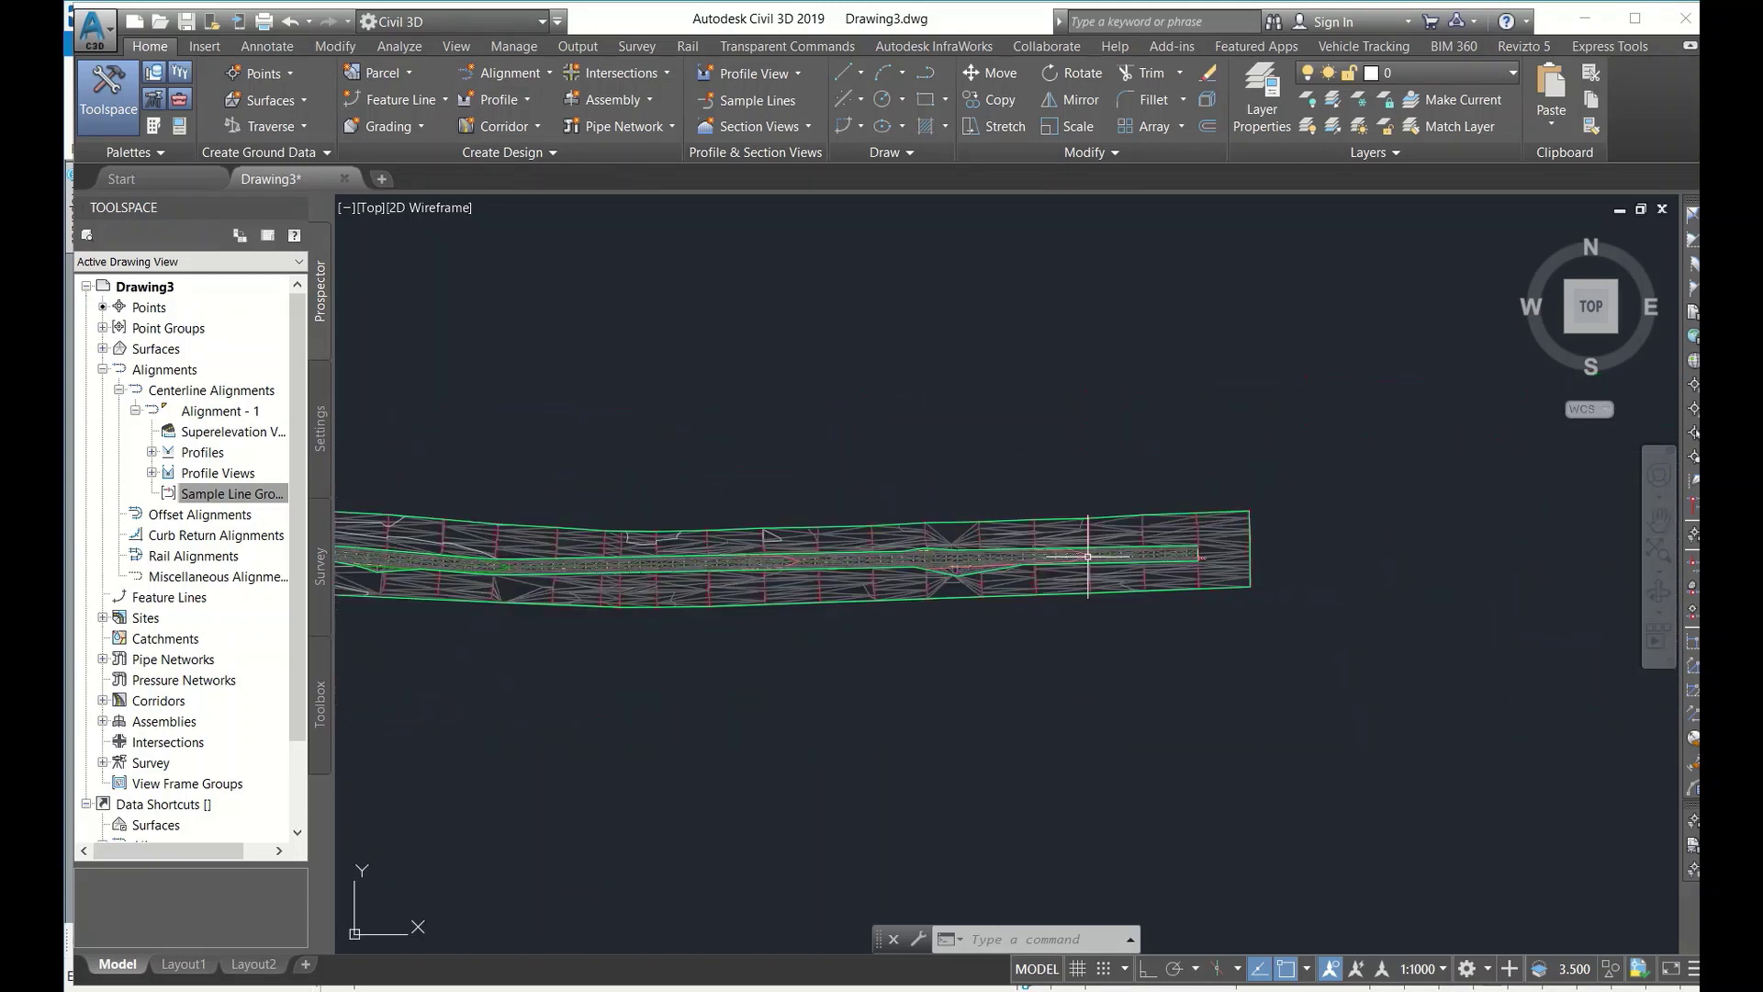
{"action": "middle_click_drag", "start_coordinate": [1114, 590], "coordinate": [761, 533]}
{"action": "scroll", "coordinate": [762, 533], "scroll_direction": "up", "scroll_amount": 2}
{"action": "scroll", "coordinate": [776, 524], "scroll_direction": "up", "scroll_amount": 1}
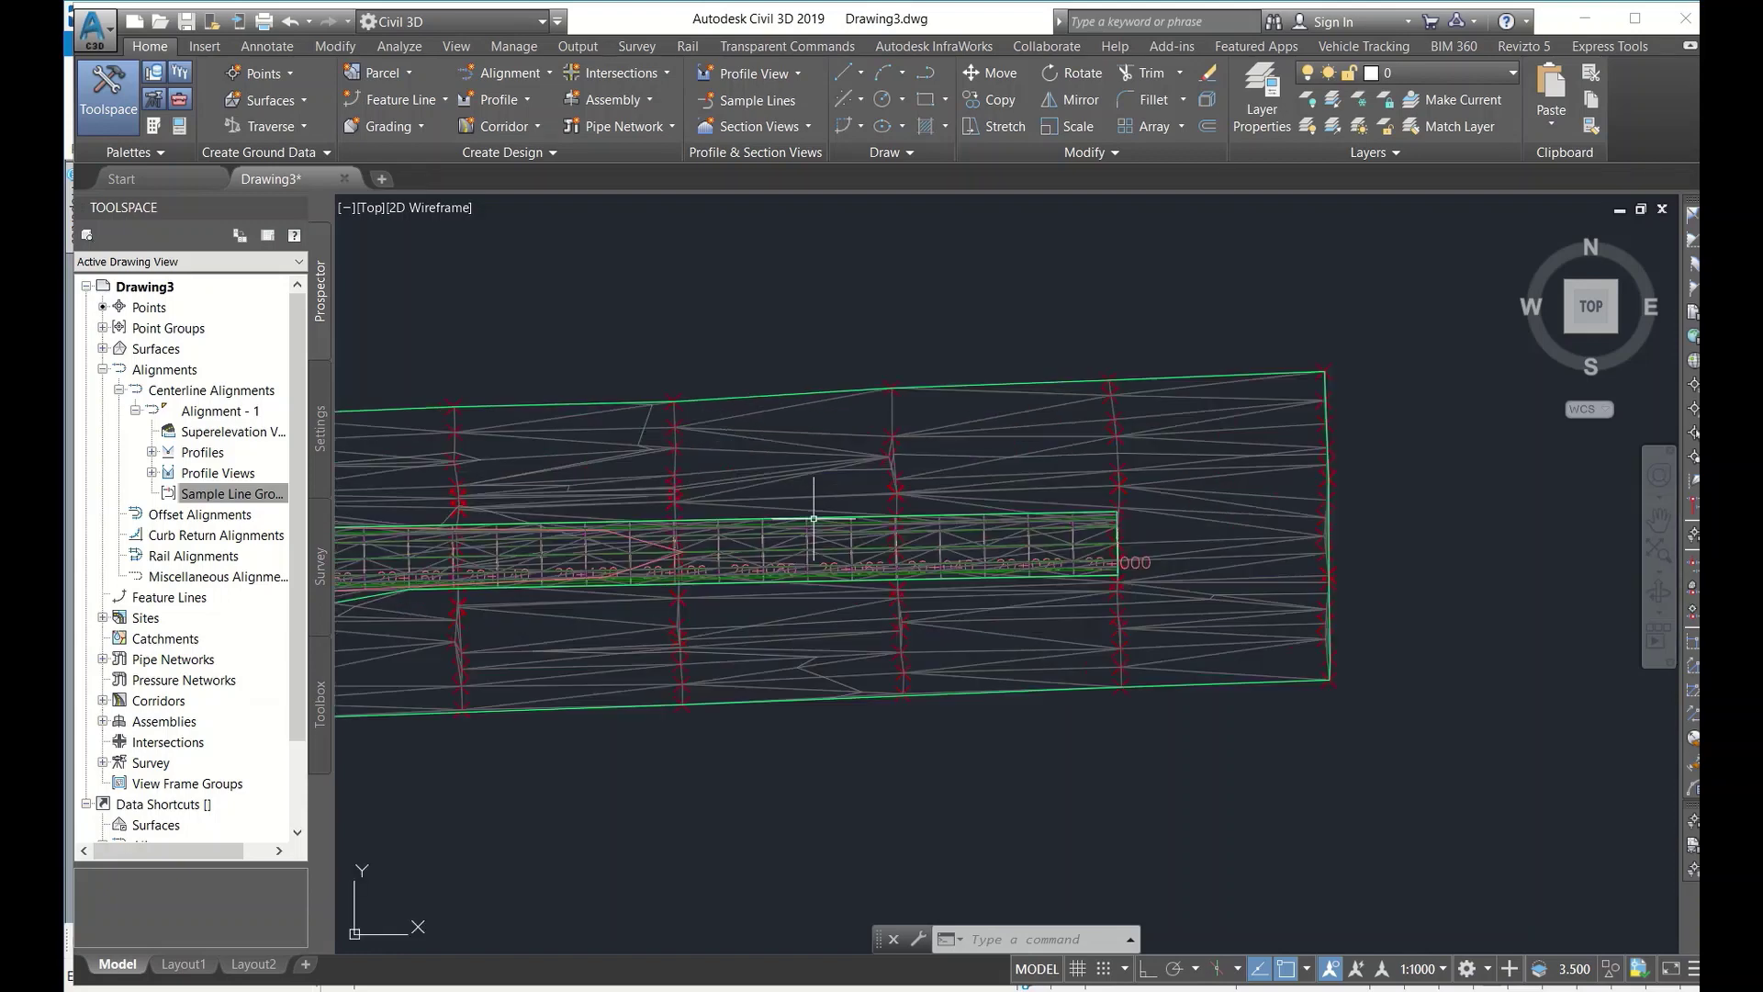
{"action": "scroll", "coordinate": [726, 535], "scroll_direction": "up", "scroll_amount": 2}
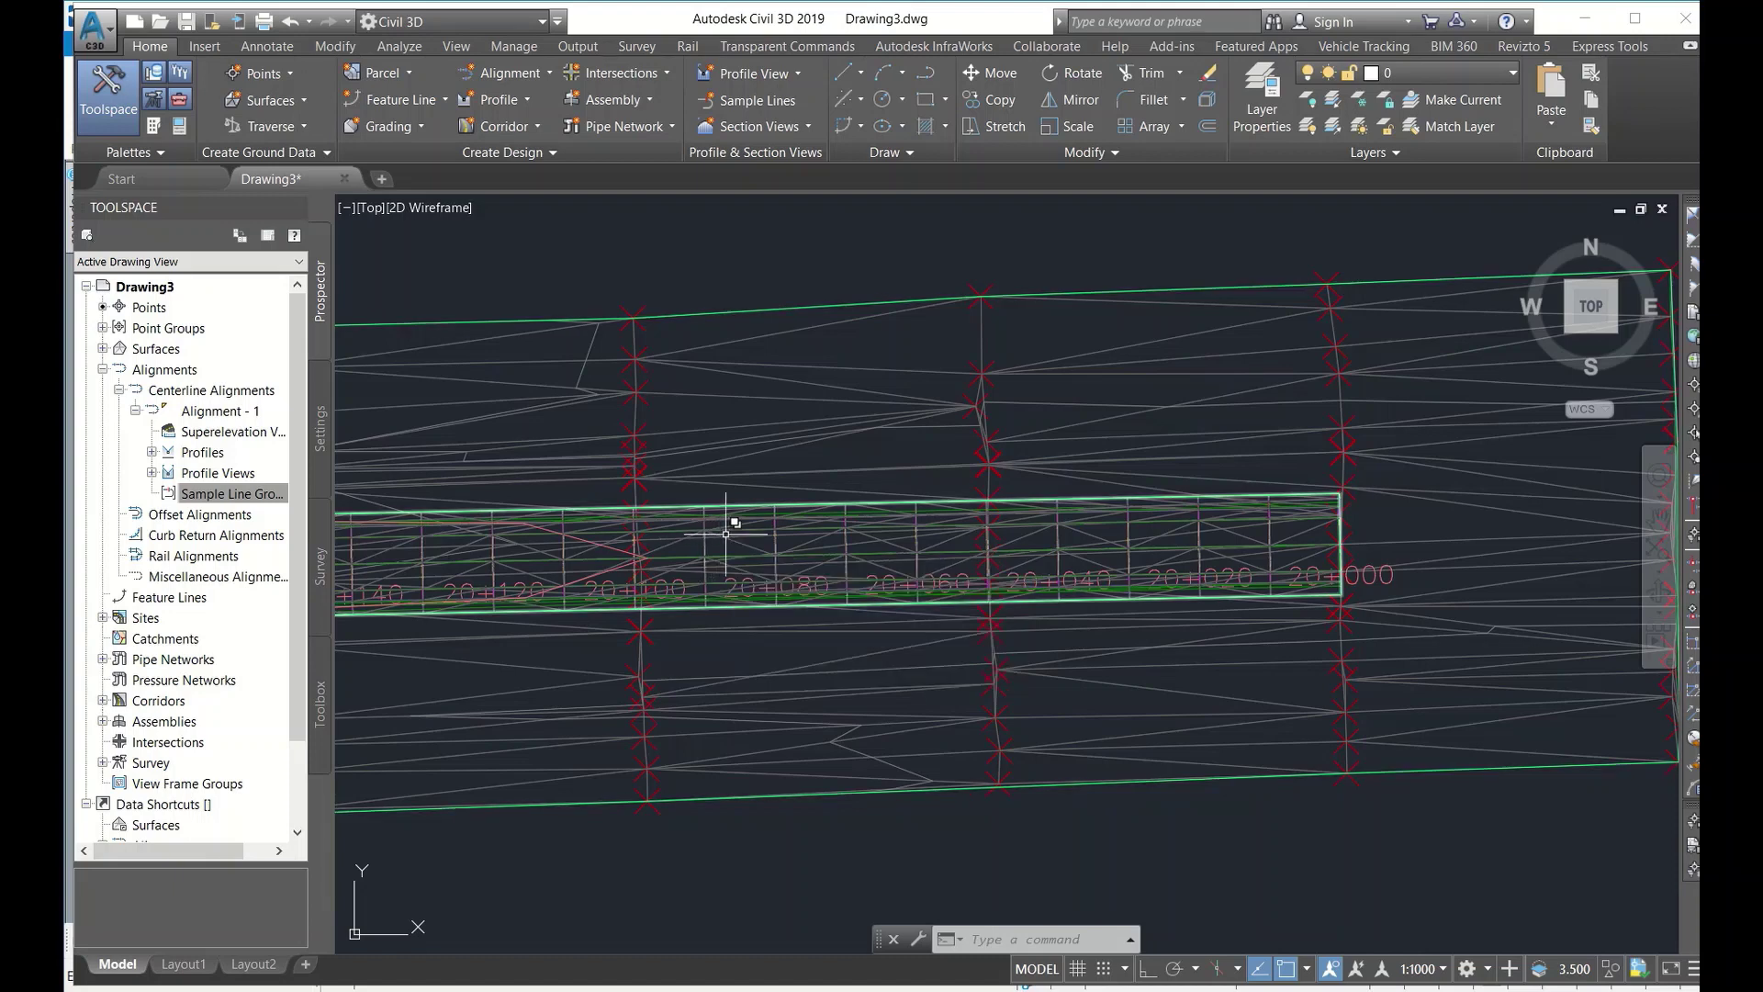
{"action": "left_click", "coordinate": [736, 538]}
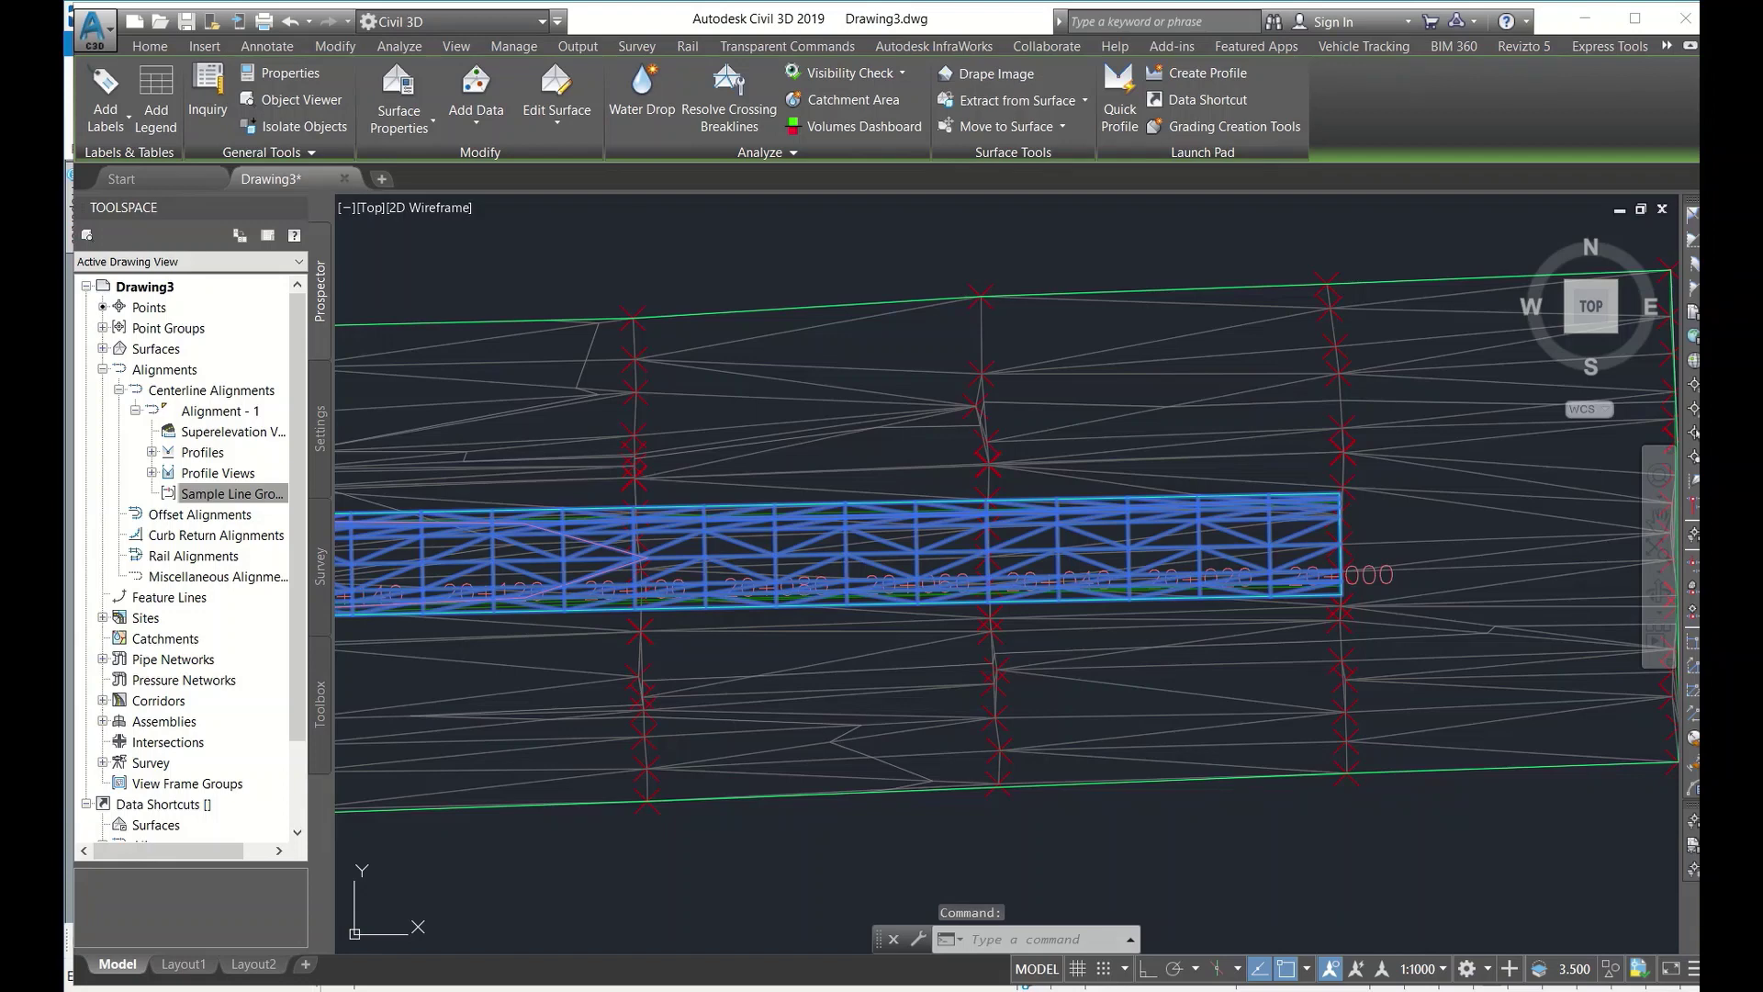
{"action": "key", "text": "Escape"}
{"action": "key", "text": "Escape"}
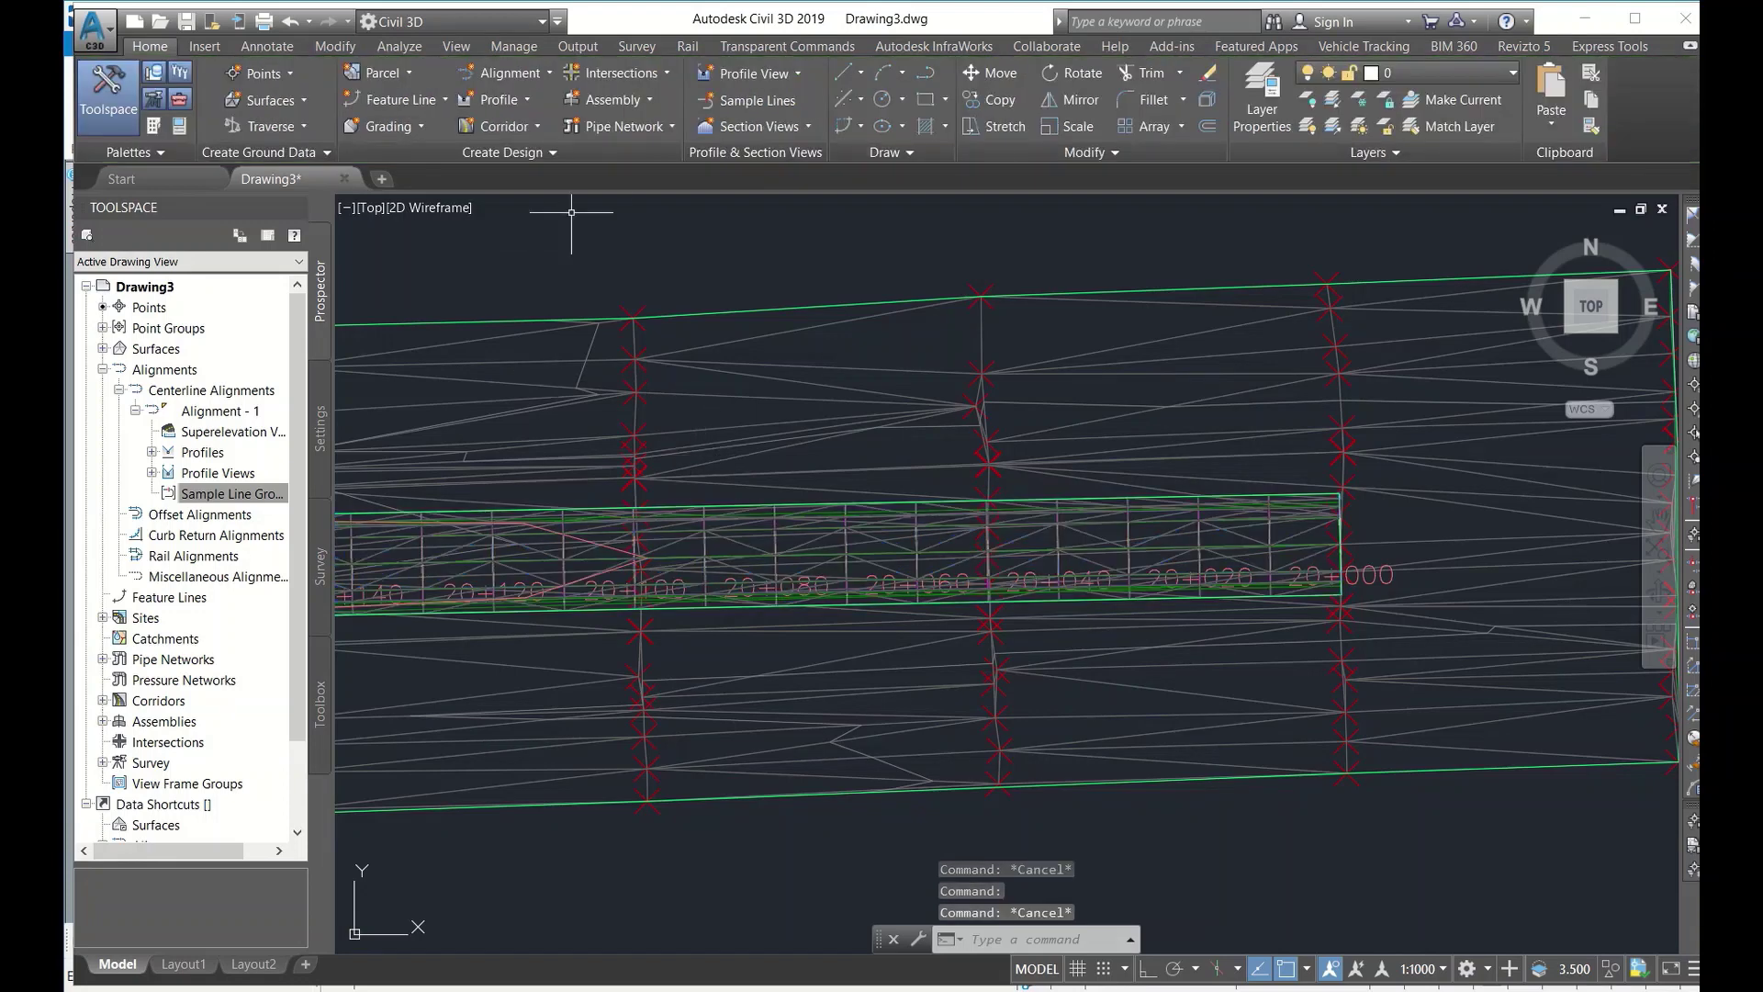
- Start a sample line group on Alignment - 1 and name it XS
{"action": "left_click", "coordinate": [775, 103]}
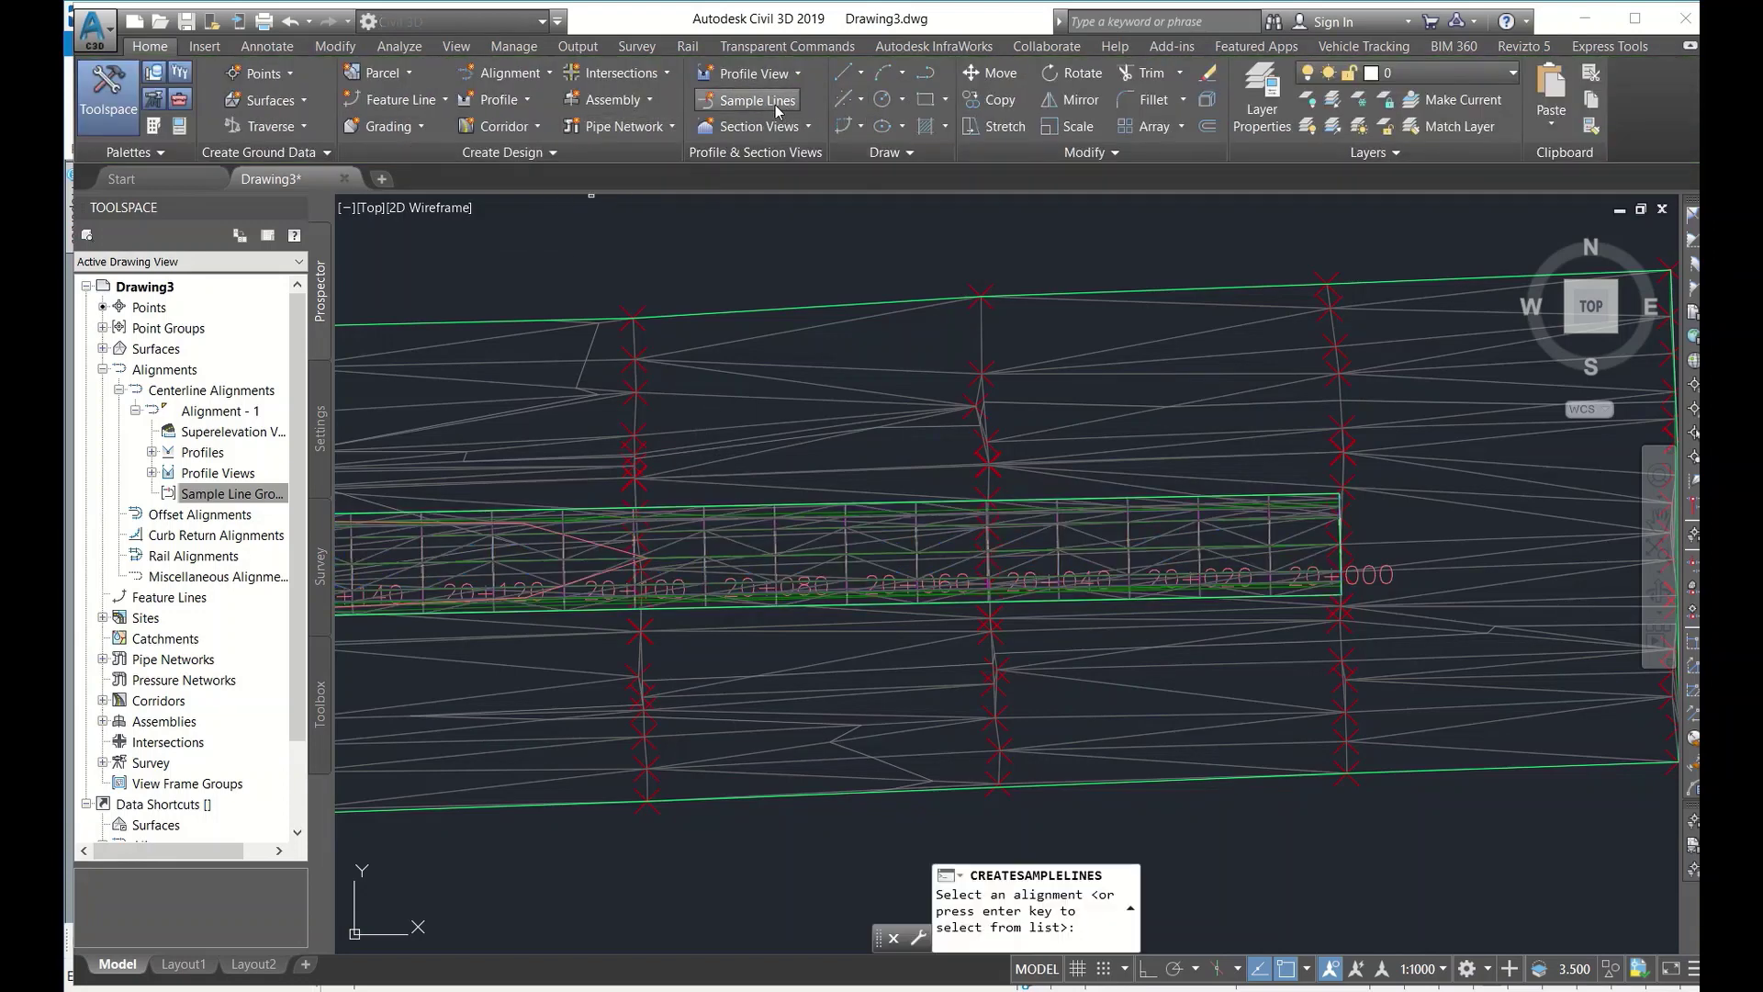
{"action": "left_click", "coordinate": [720, 551]}
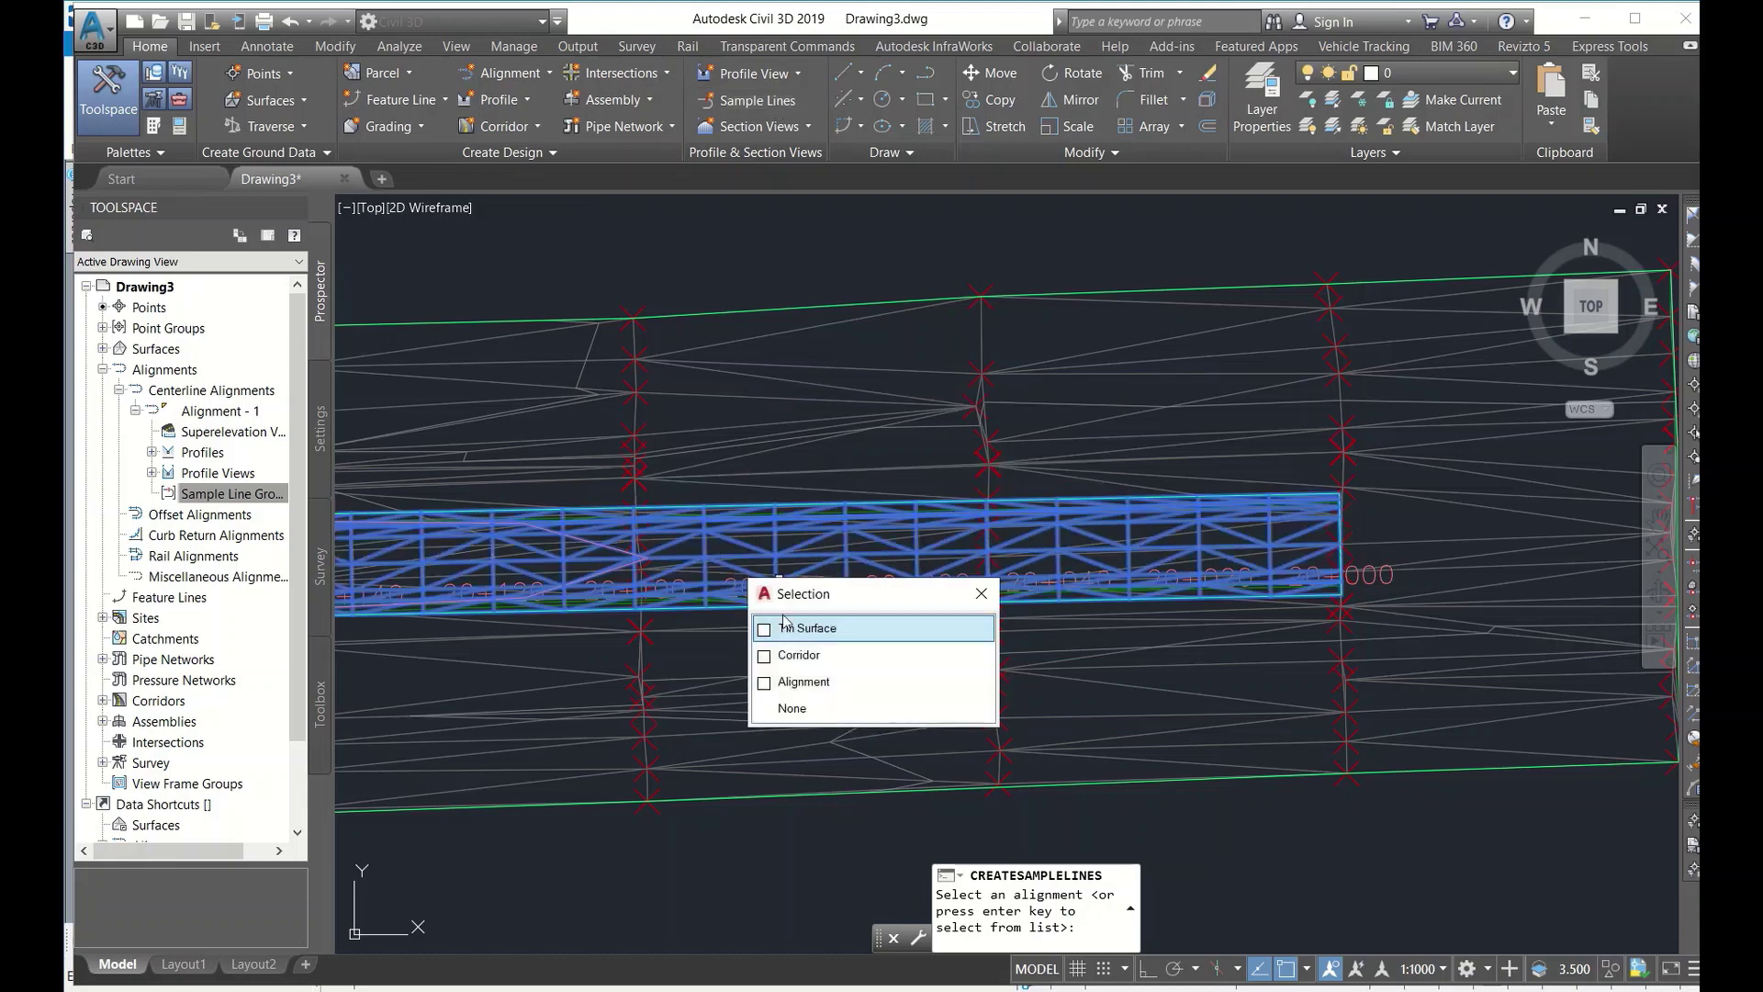
{"action": "left_click", "coordinate": [801, 680]}
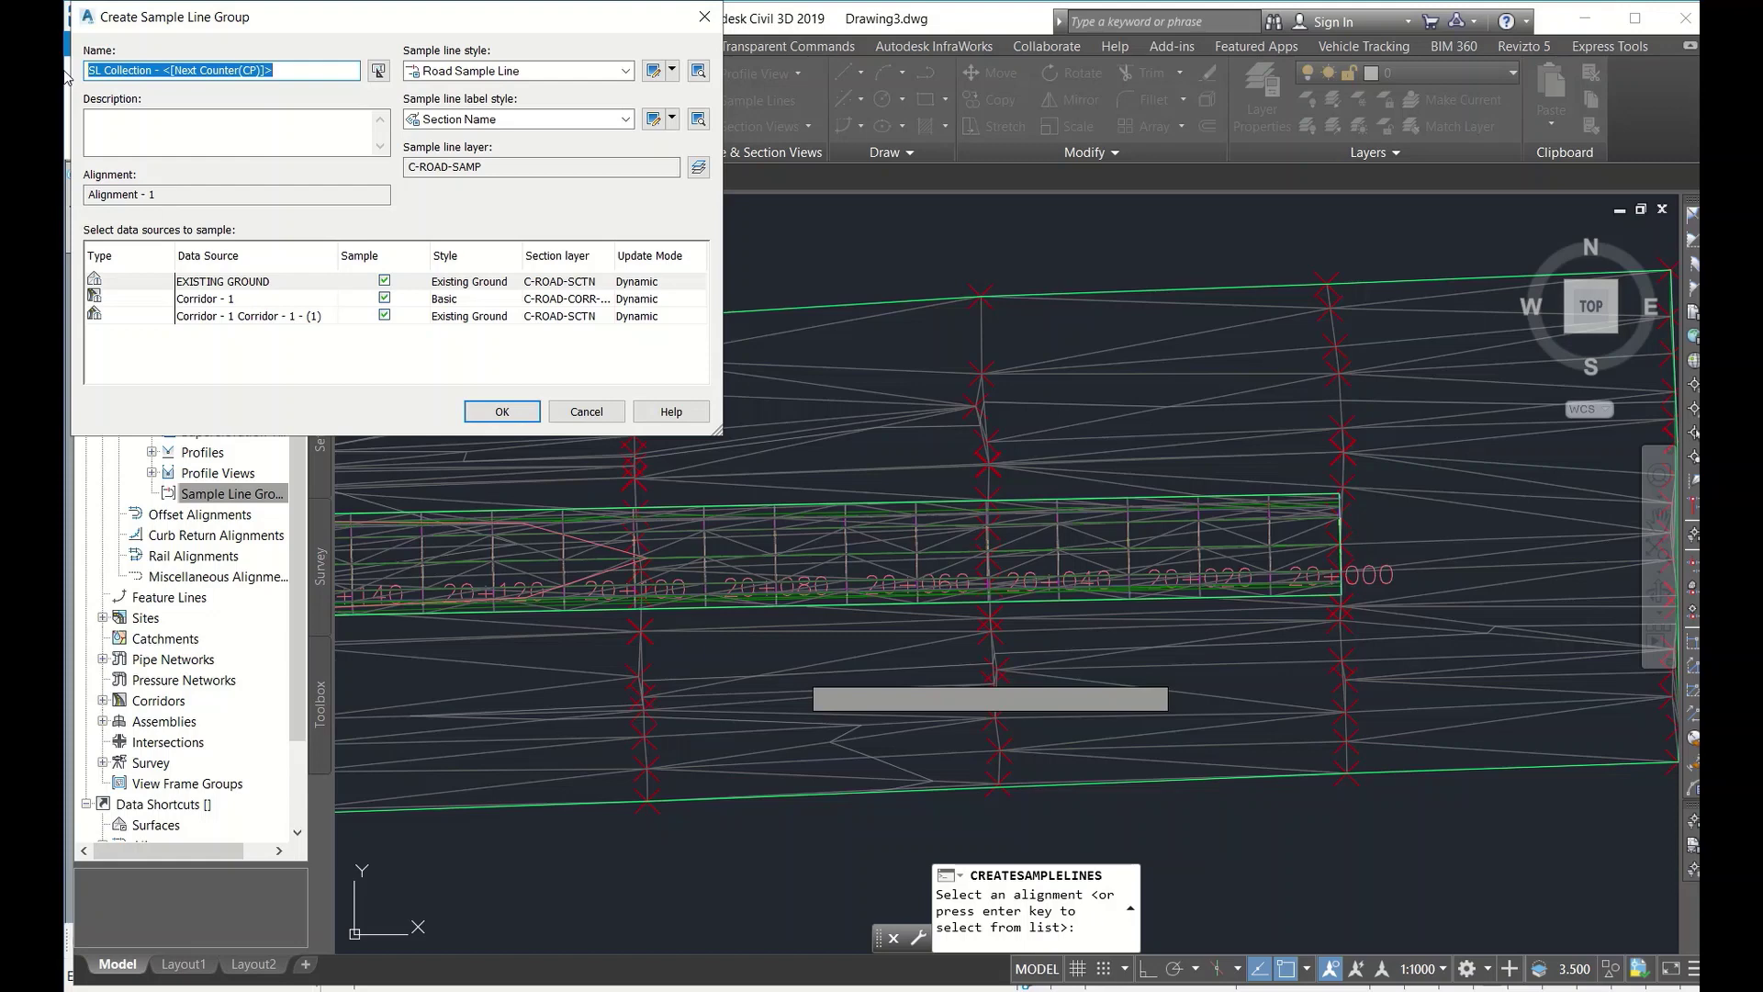
{"action": "type", "text": "XS"}
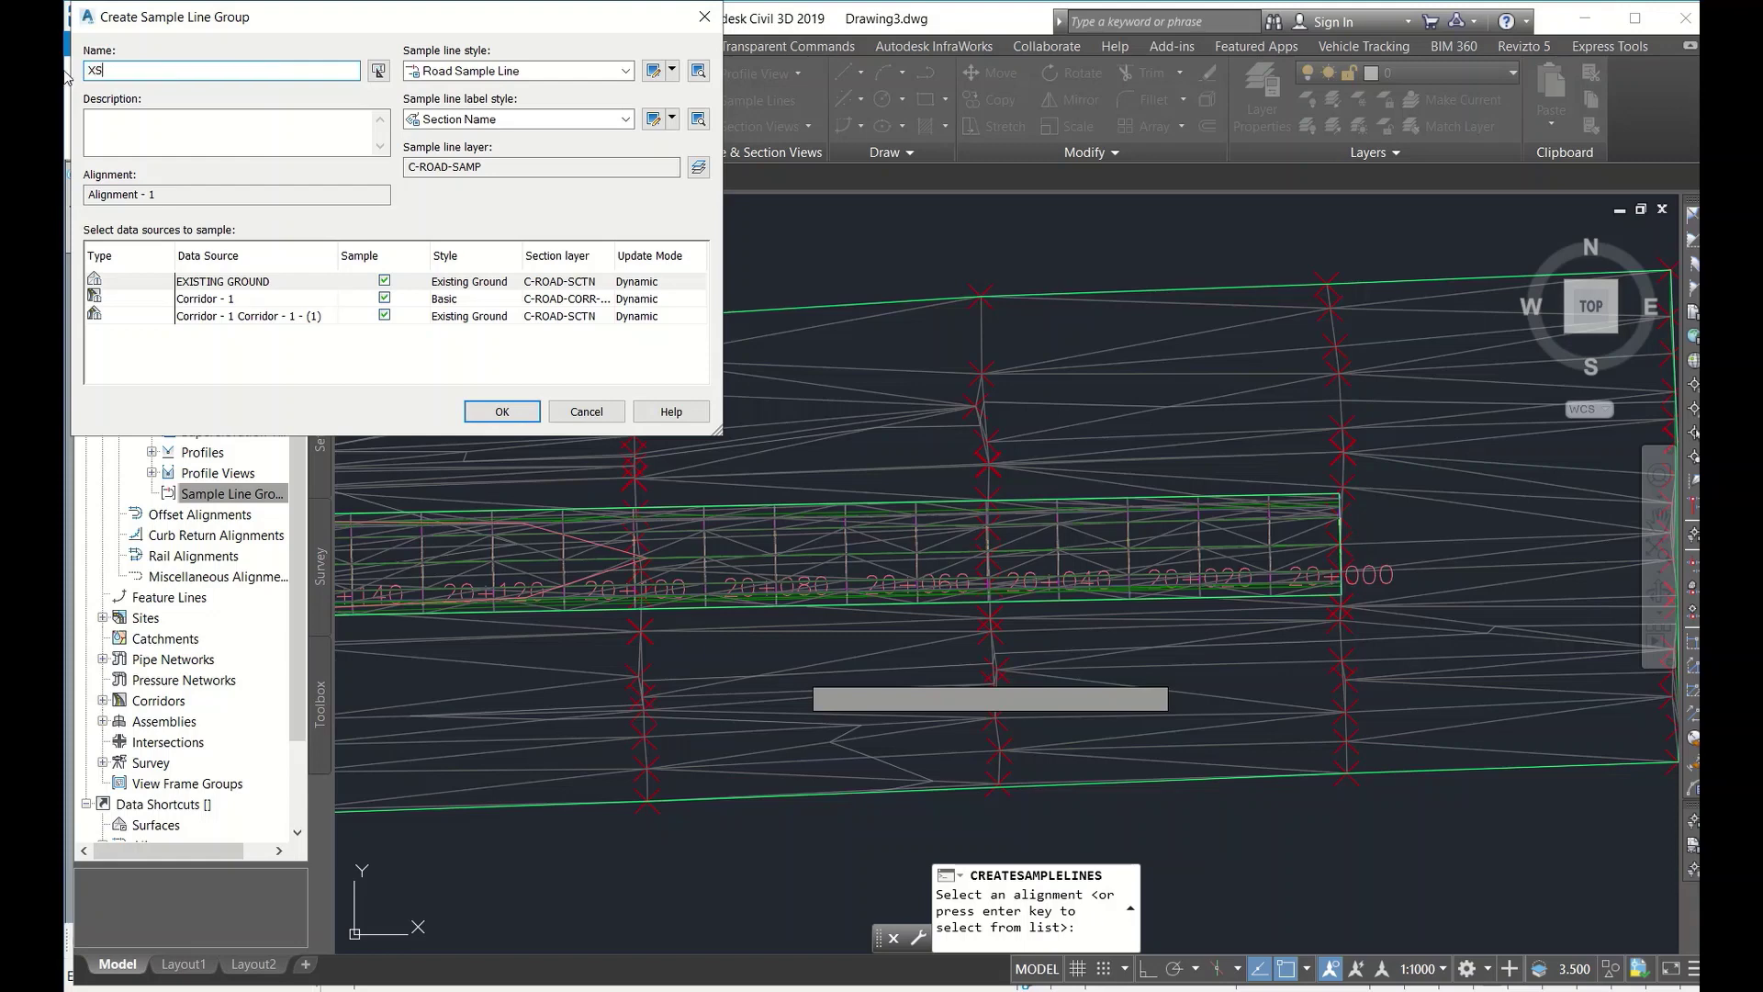
- Set the section style of the Corridor - 1 surface to Finished Ground and create sample line group XS
{"action": "left_click", "coordinate": [128, 121]}
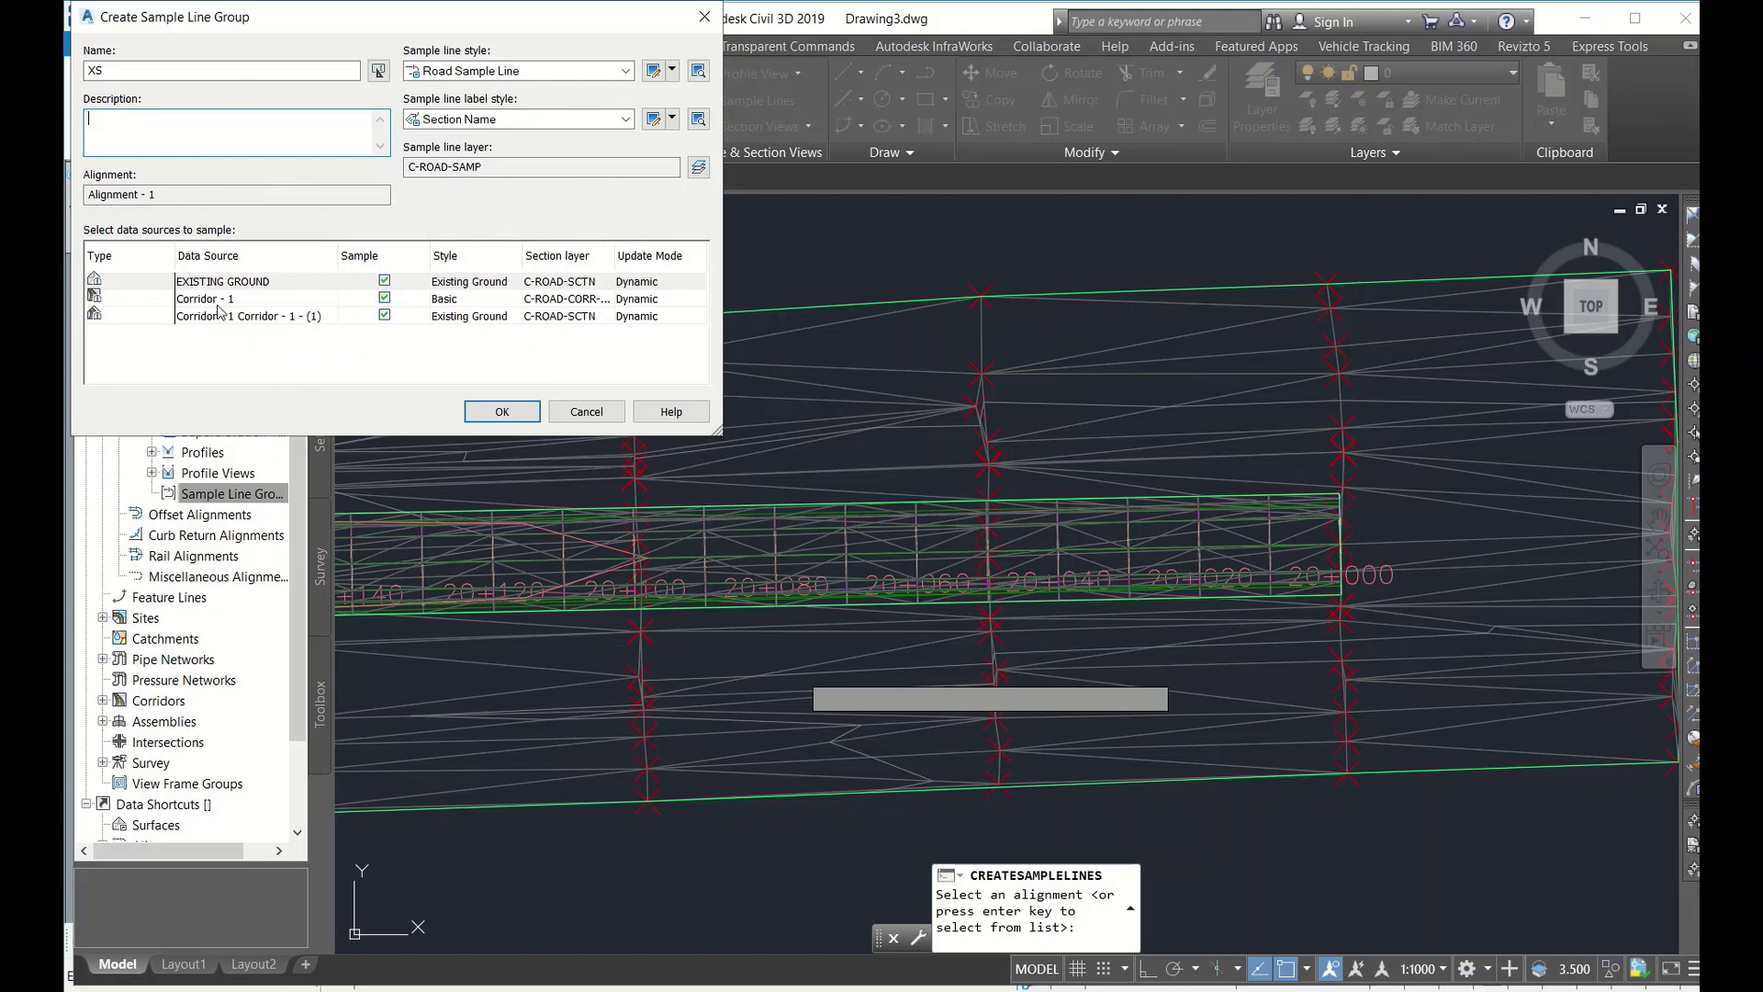
{"action": "left_click", "coordinate": [493, 317]}
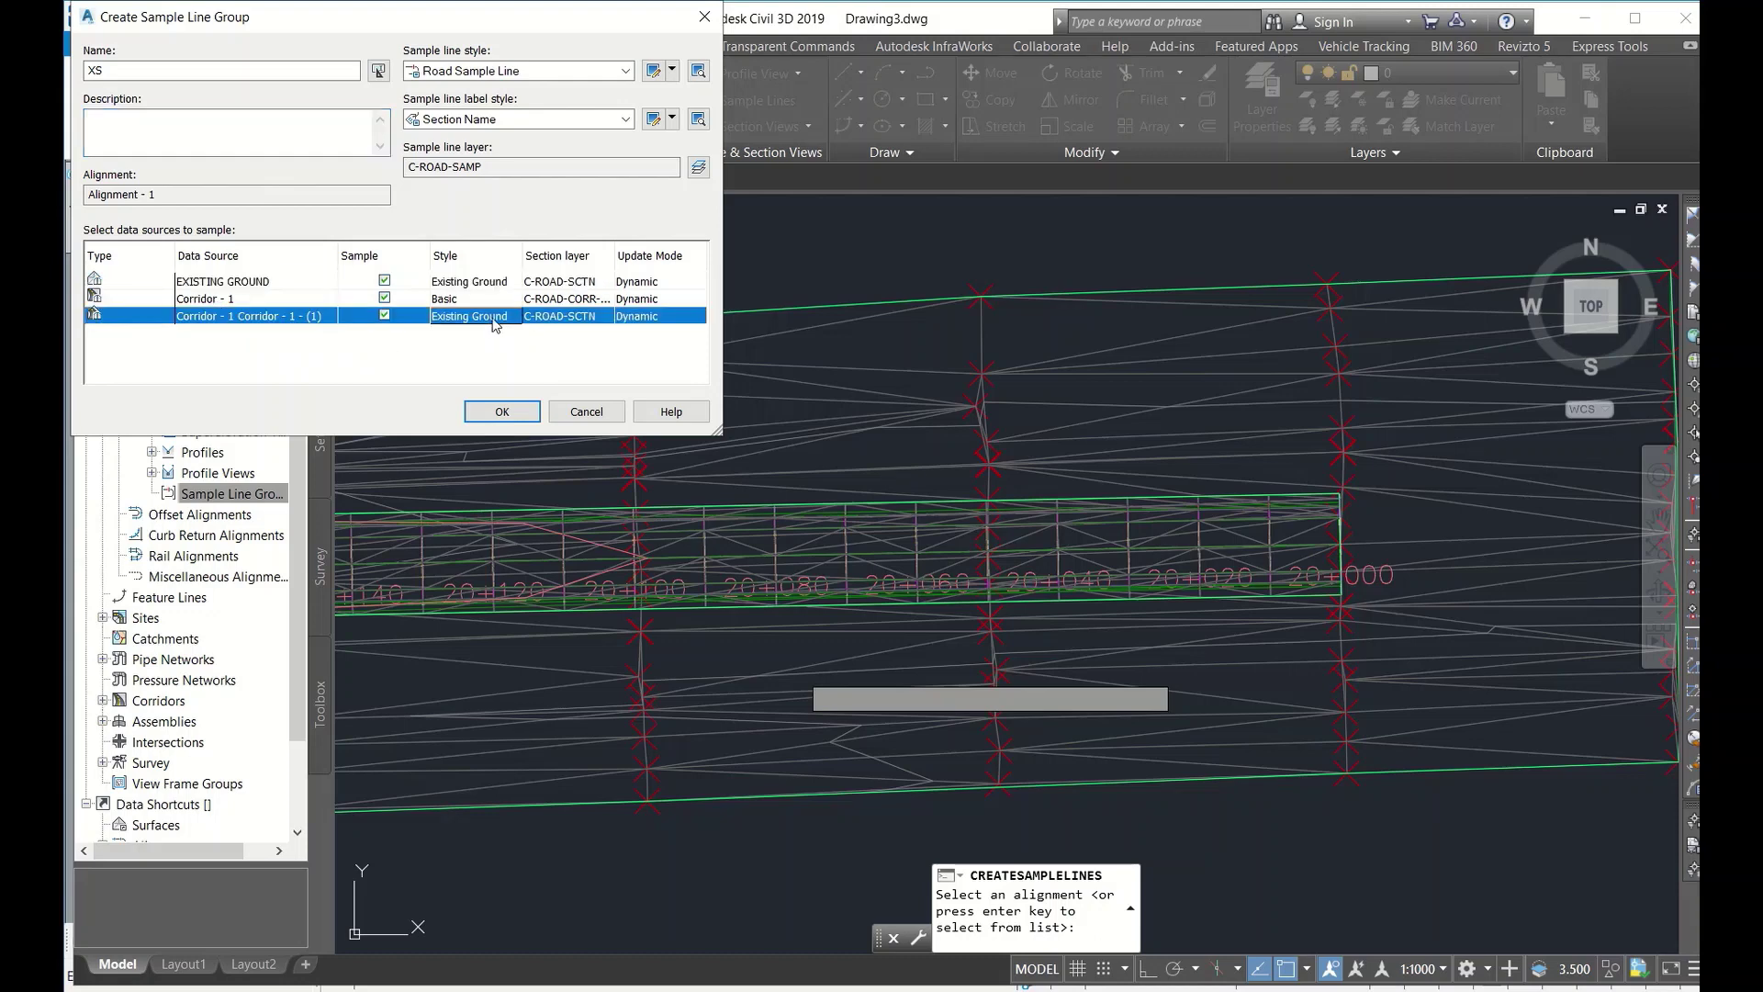
{"action": "left_click", "coordinate": [493, 317]}
{"action": "left_click", "coordinate": [1047, 495]}
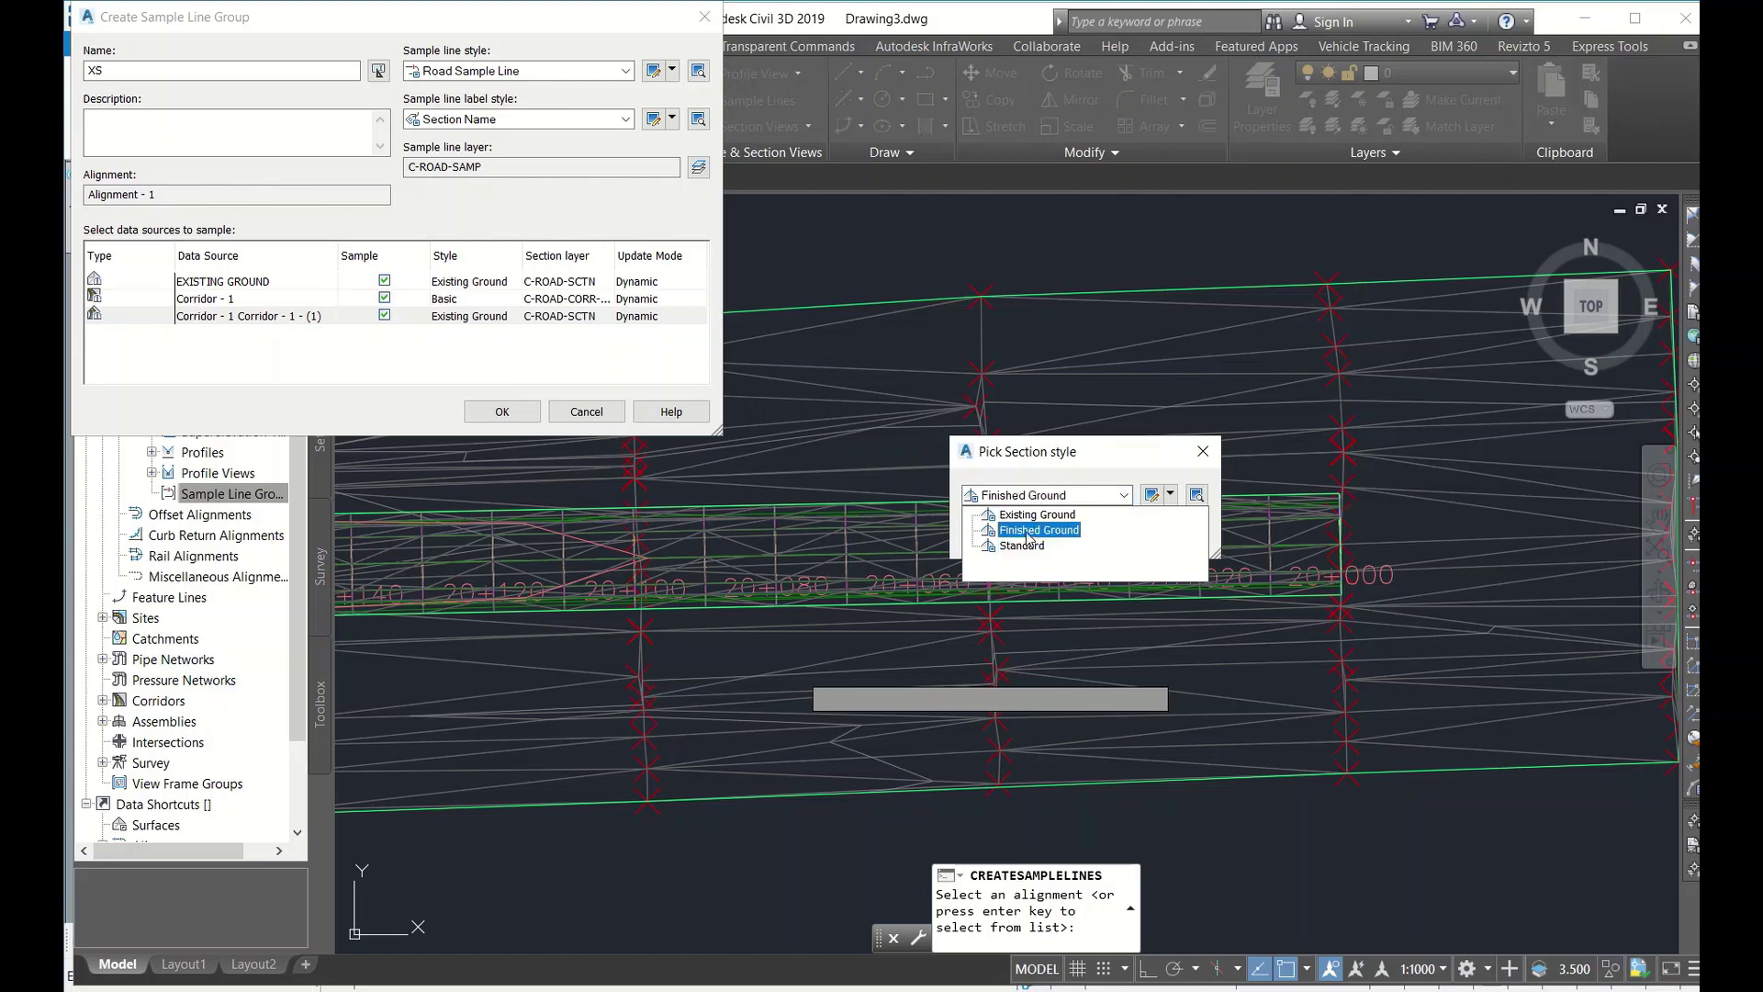
{"action": "left_click", "coordinate": [1028, 531]}
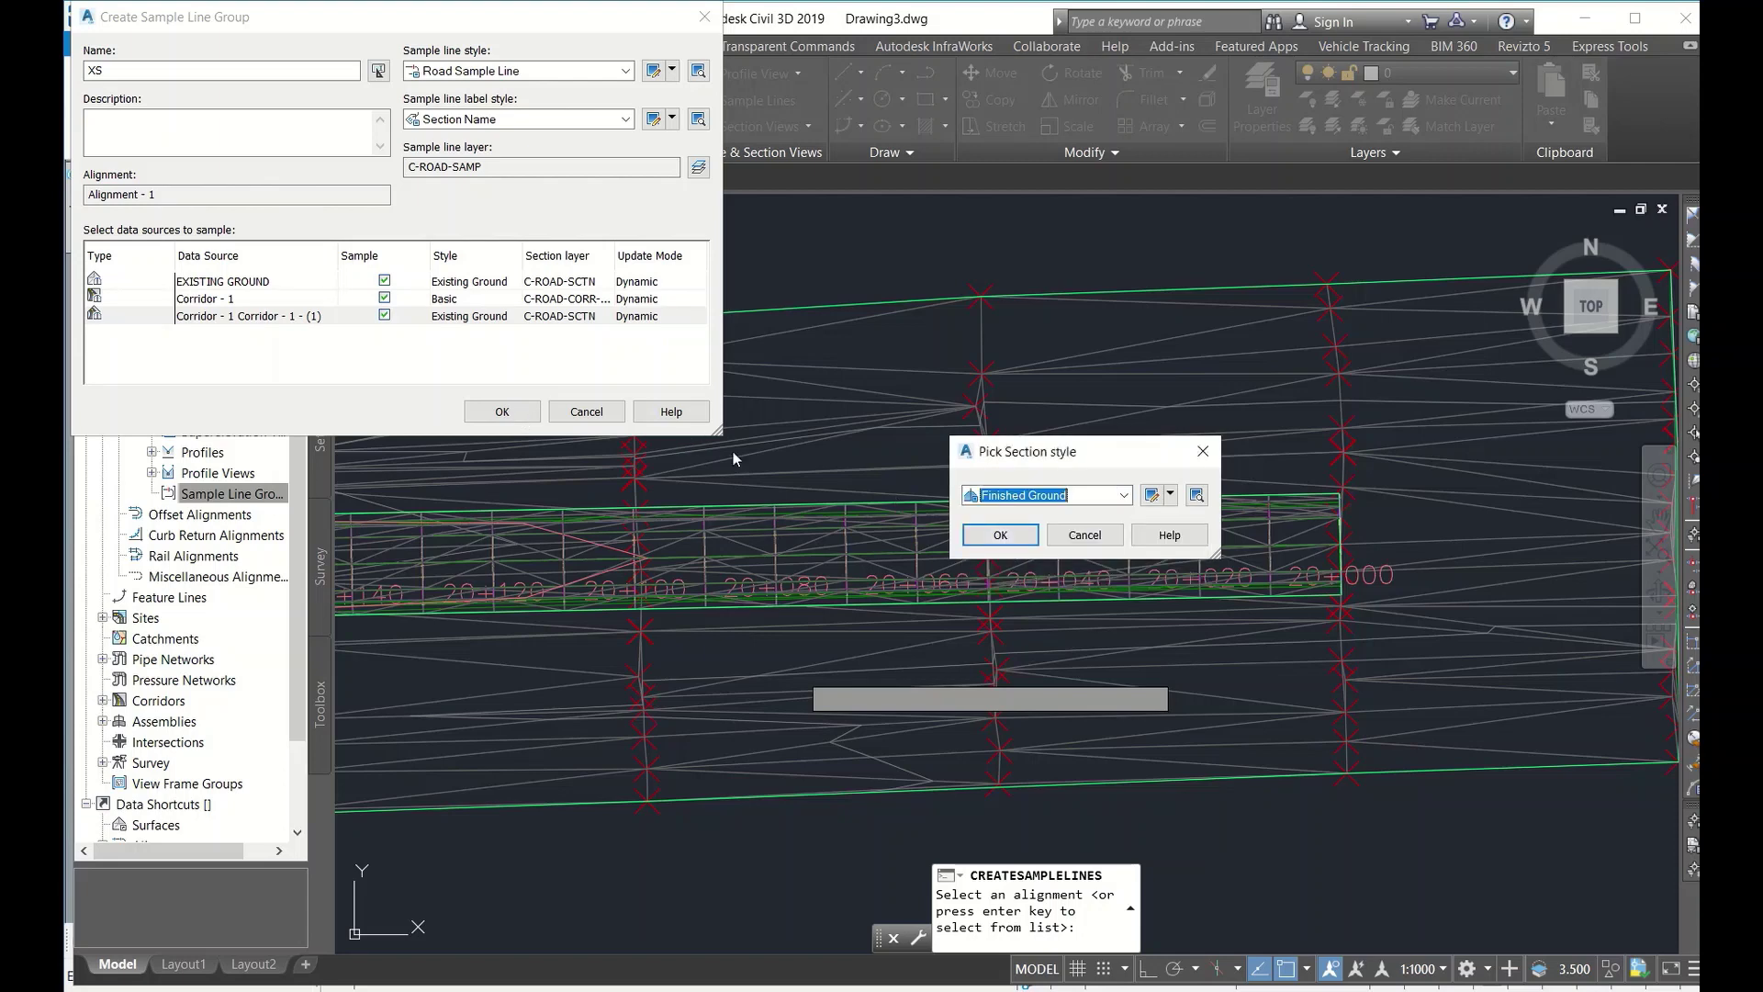
{"action": "left_click", "coordinate": [1000, 535]}
{"action": "left_click", "coordinate": [503, 411]}
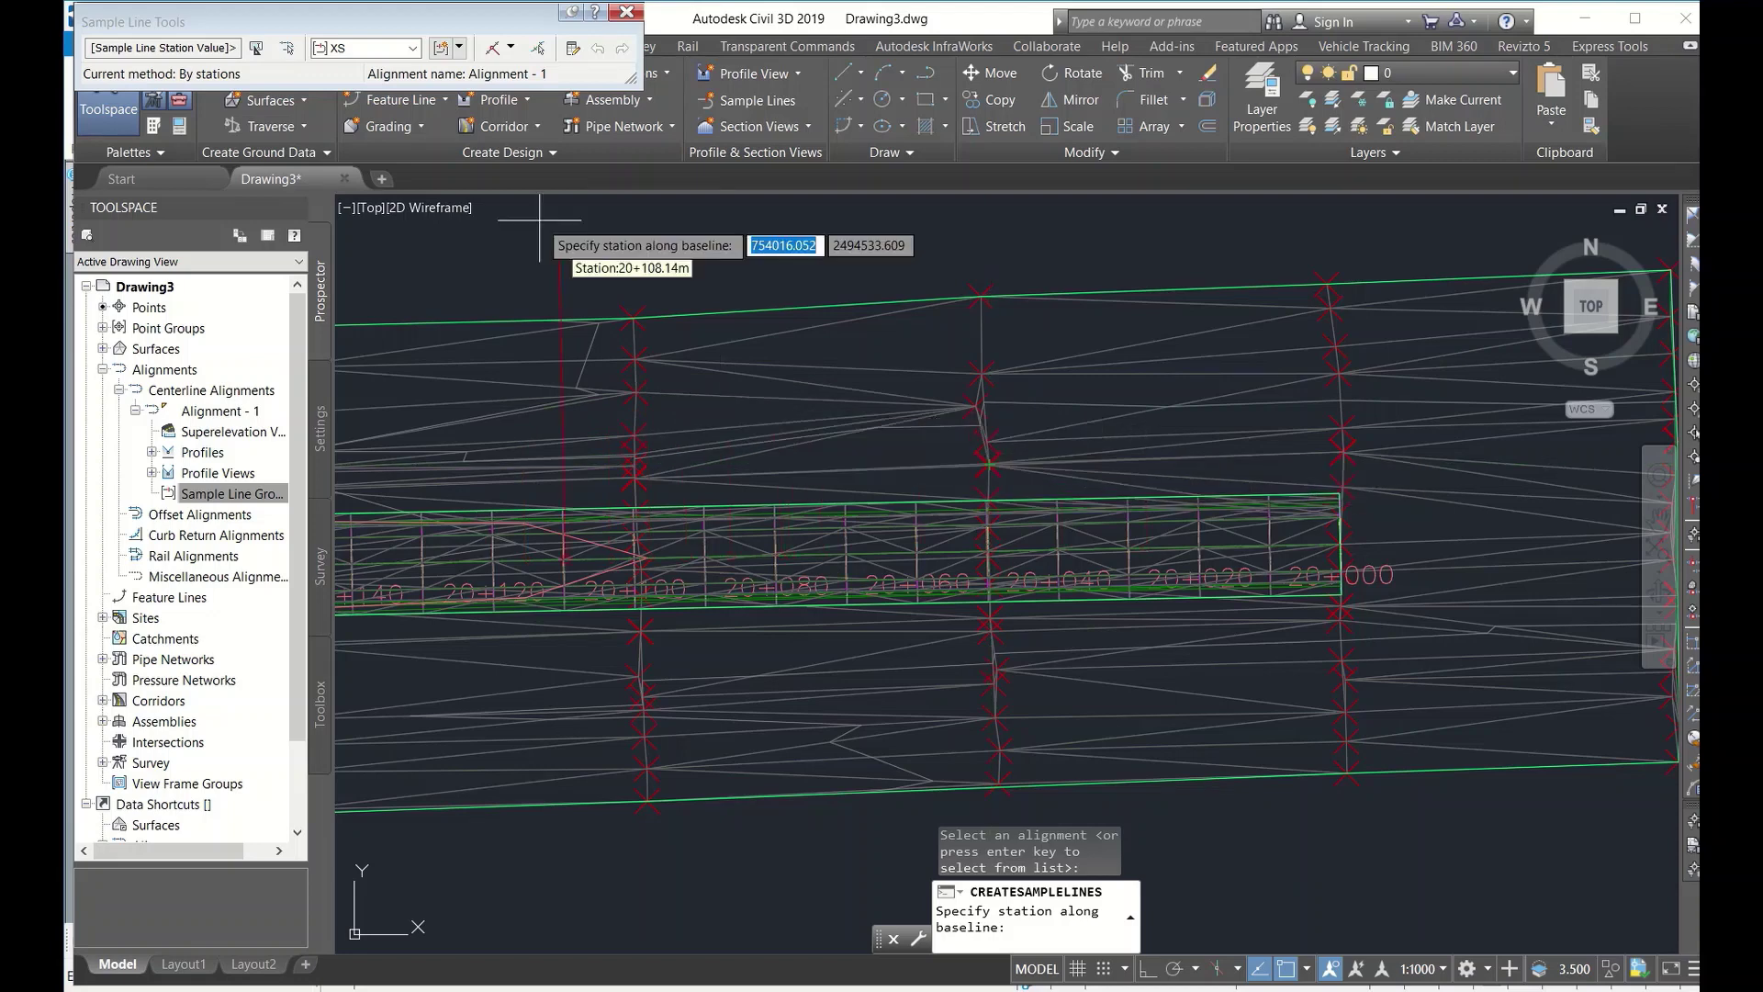
- Add sample lines by range of stations from the alignment start to end station 21+000.00m, and finish the sample line command
{"action": "left_click", "coordinate": [462, 49]}
{"action": "left_click", "coordinate": [512, 48]}
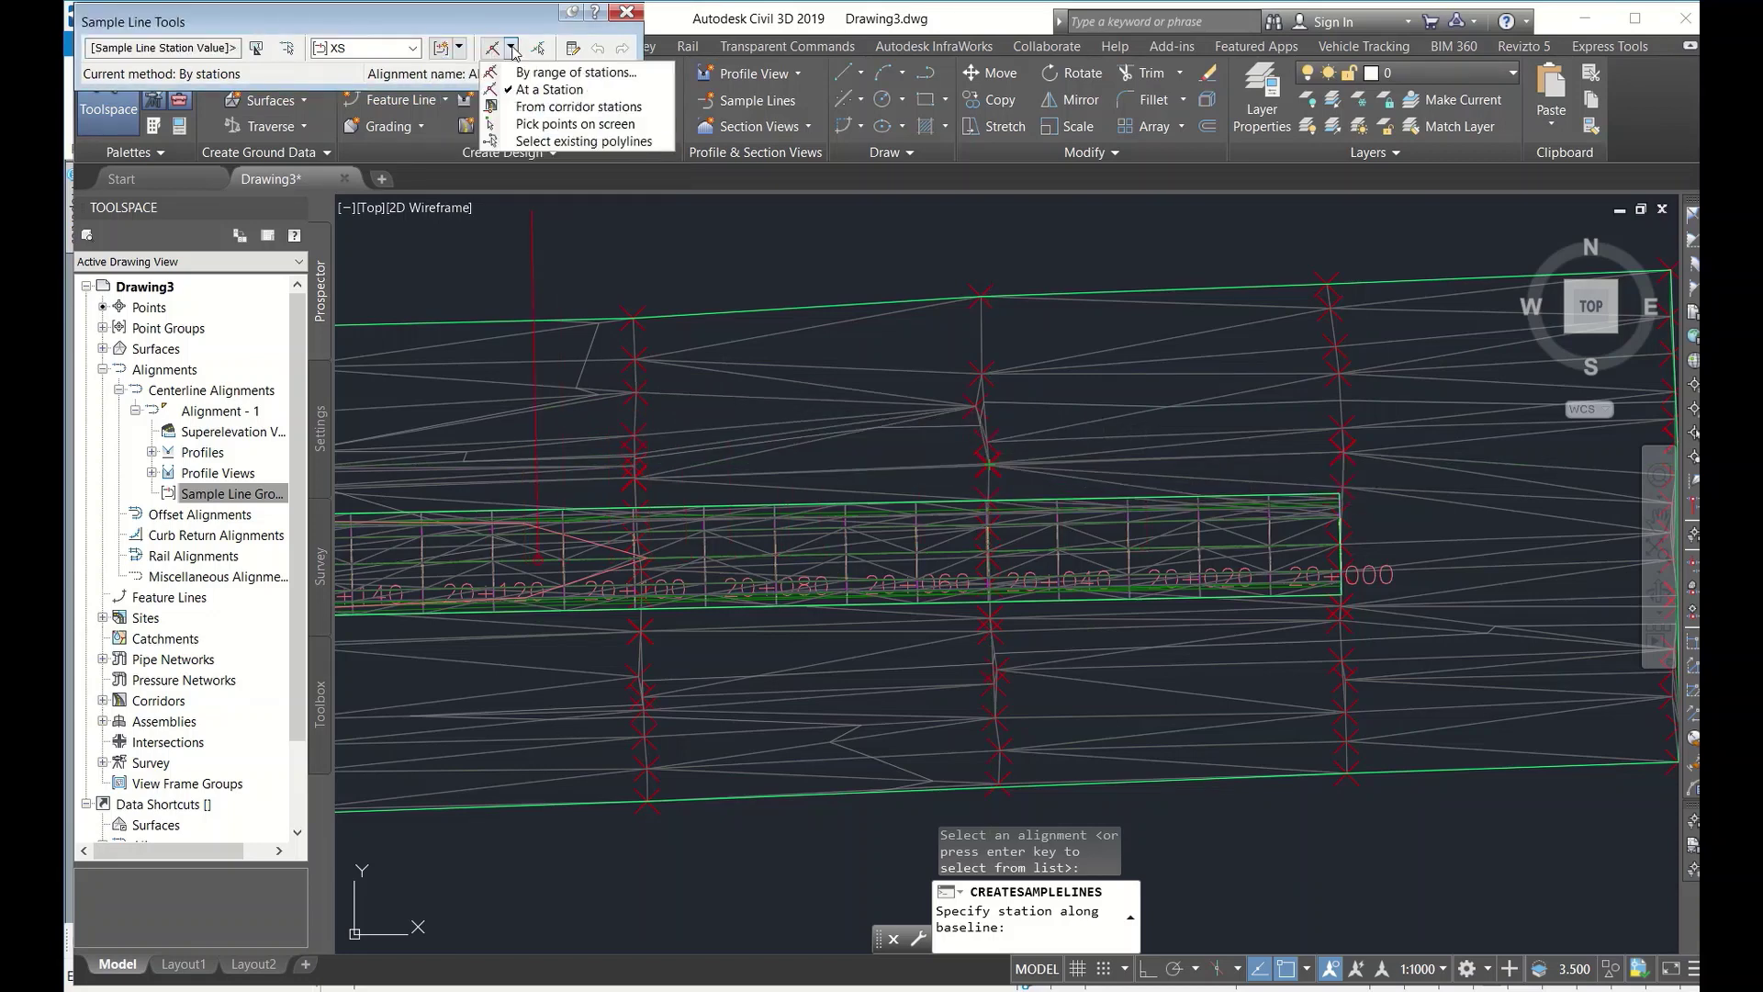
{"action": "left_click", "coordinate": [518, 75]}
{"action": "left_click", "coordinate": [431, 202]}
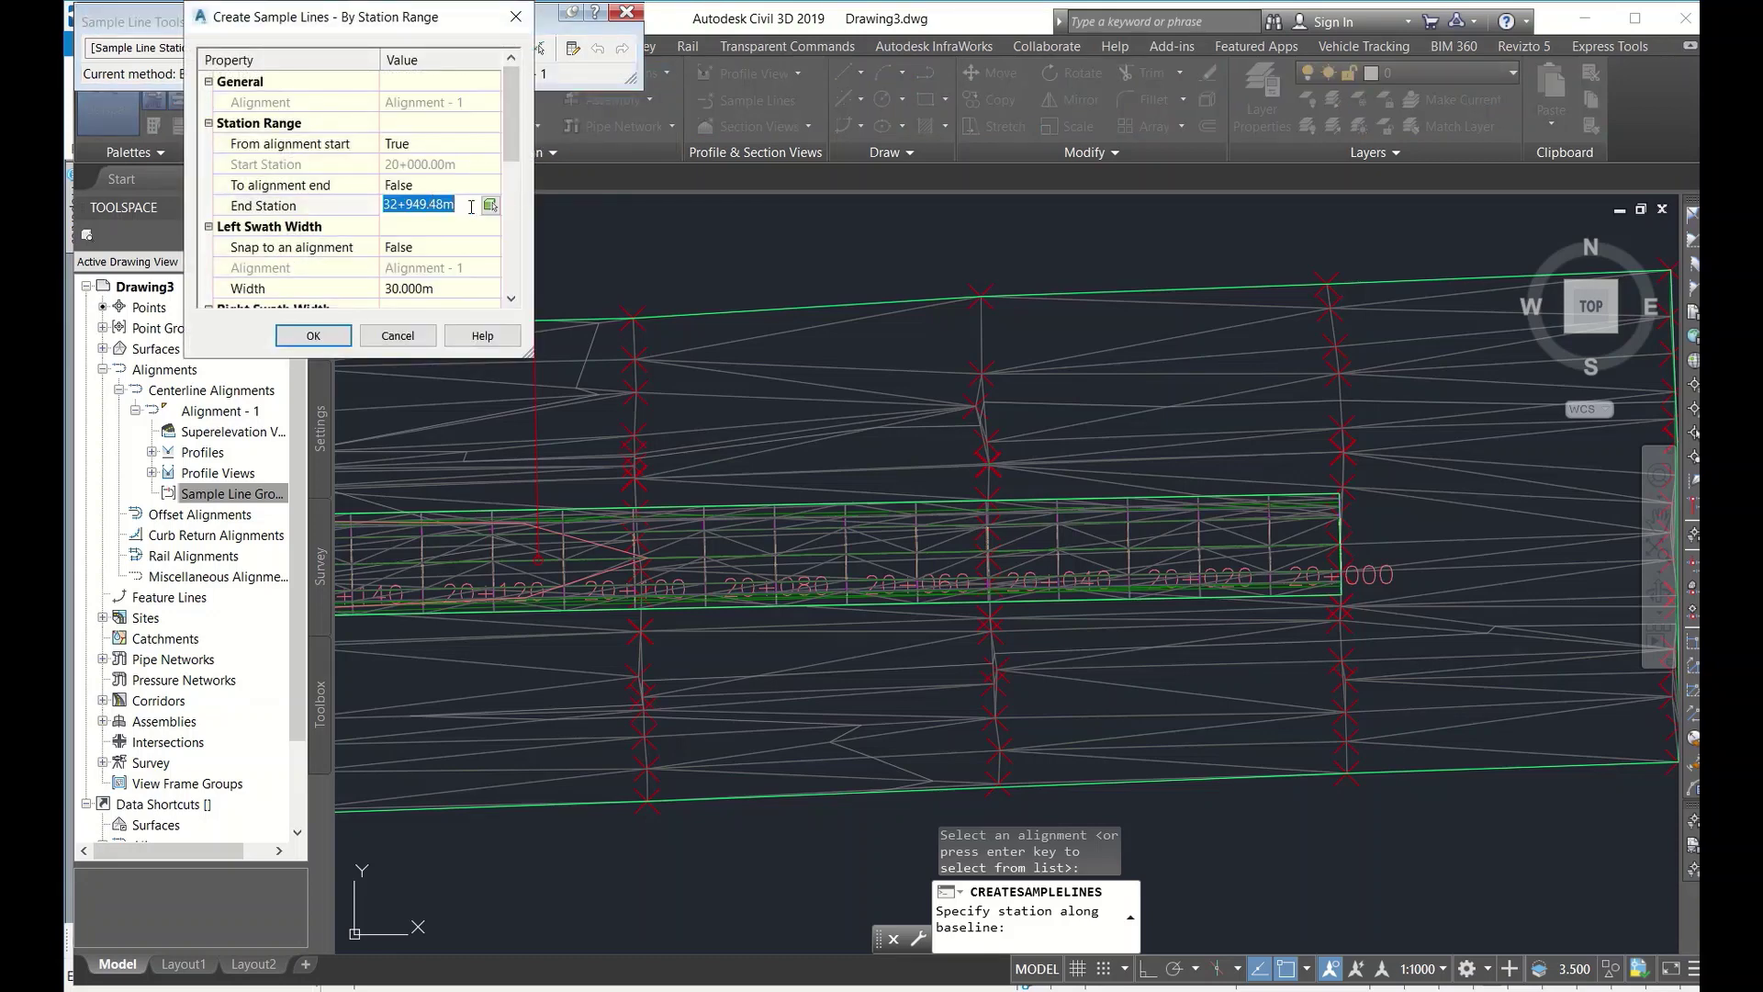
{"action": "type", "text": "21+000.00m"}
{"action": "left_click", "coordinate": [437, 232]}
{"action": "left_click", "coordinate": [313, 335]}
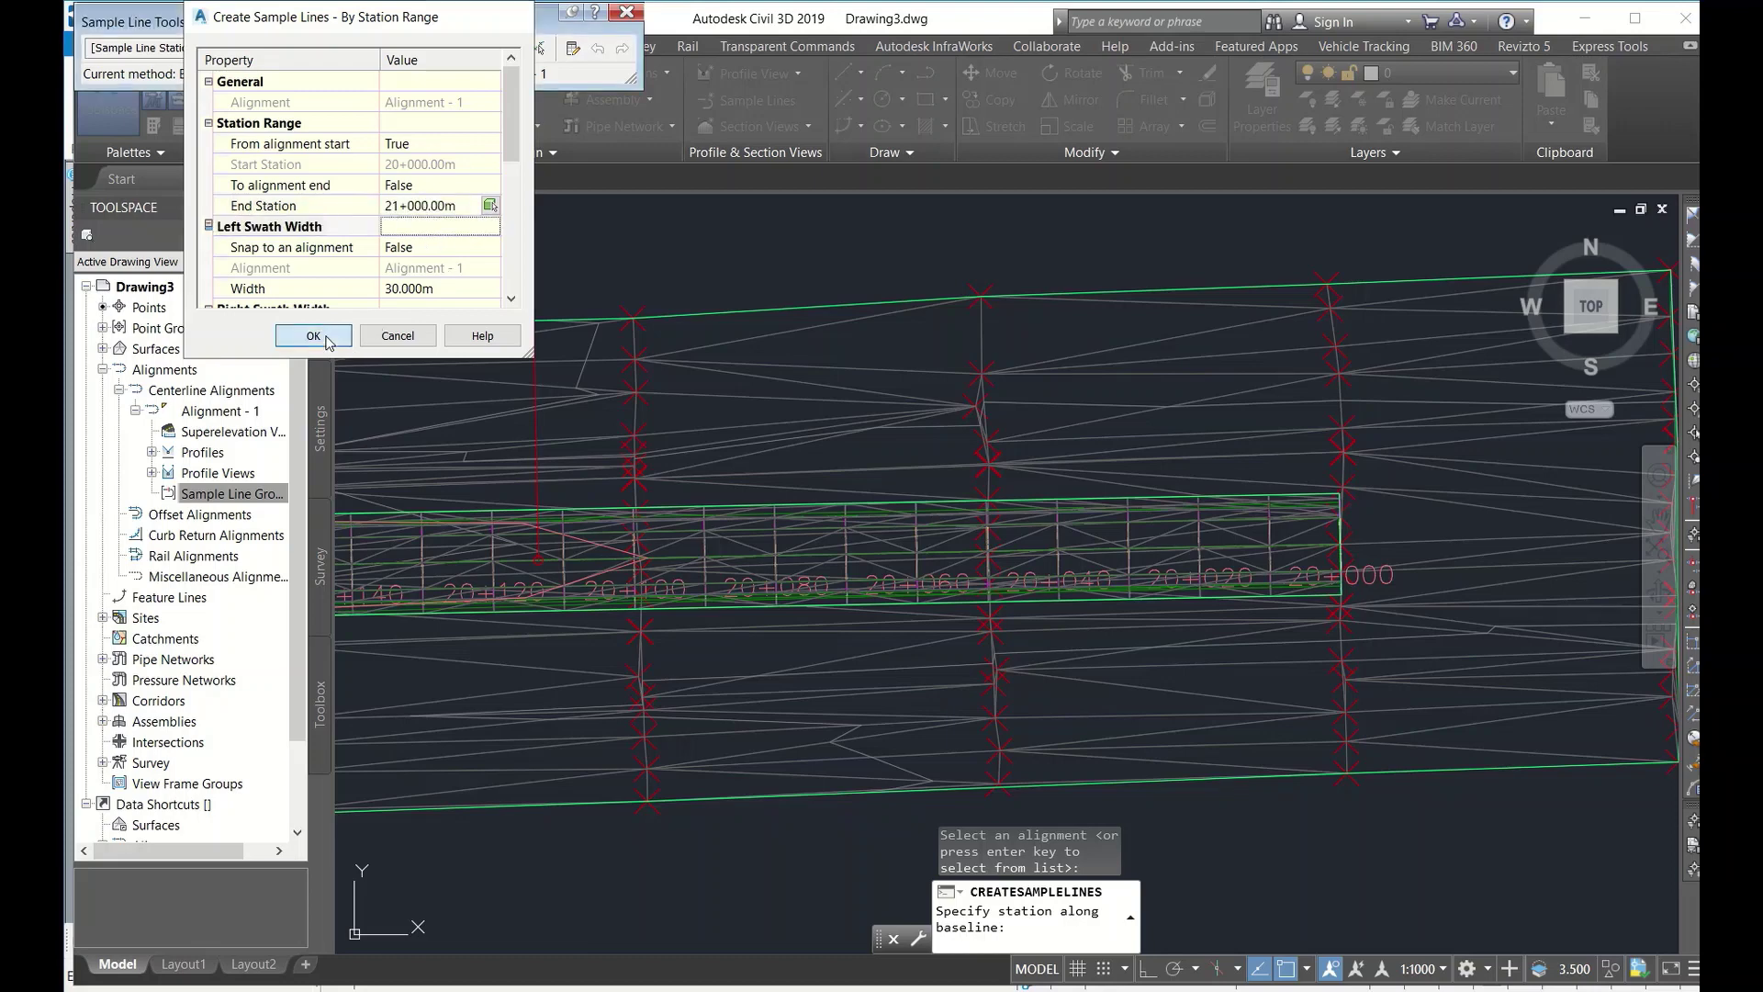
{"action": "scroll", "coordinate": [611, 592], "scroll_direction": "down", "scroll_amount": 5}
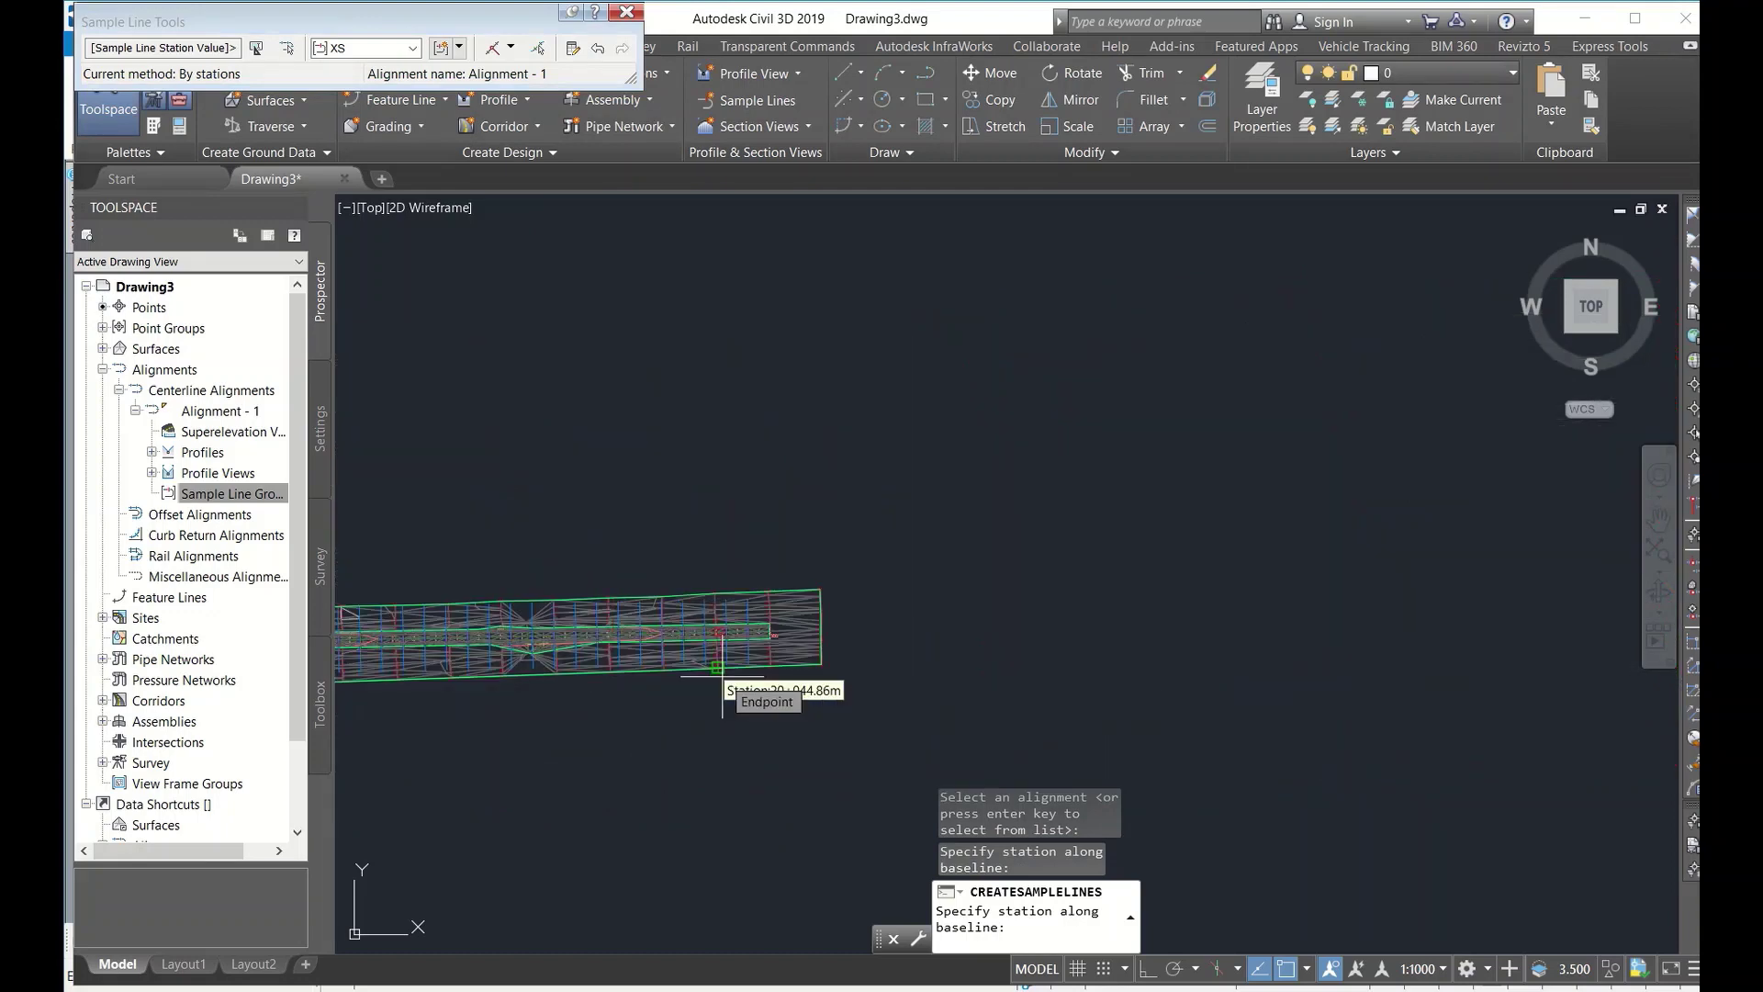
{"action": "key", "text": "Return"}
- Inspect the new sample lines near the road's start by highlighting two neighbouring lines, clearing the selection each time
{"action": "scroll", "coordinate": [725, 673], "scroll_direction": "up", "scroll_amount": 4}
{"action": "scroll", "coordinate": [789, 647], "scroll_direction": "down", "scroll_amount": 2}
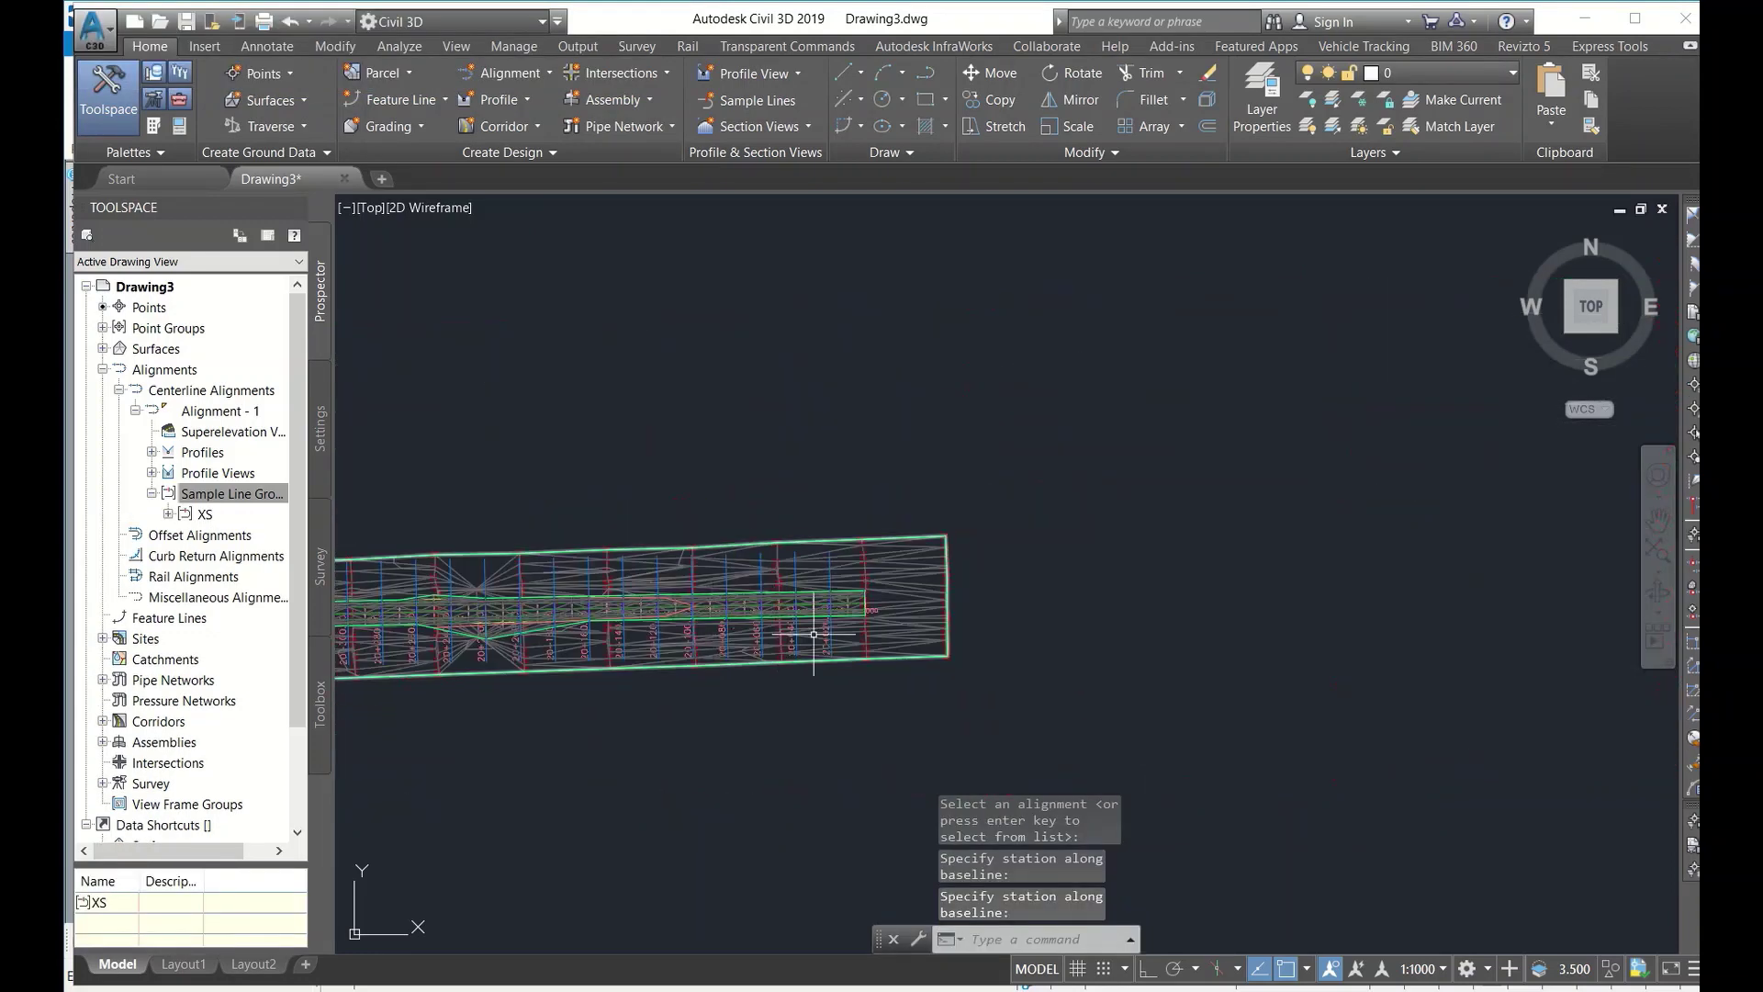
{"action": "scroll", "coordinate": [826, 588], "scroll_direction": "up", "scroll_amount": 8}
{"action": "left_click", "coordinate": [909, 577]}
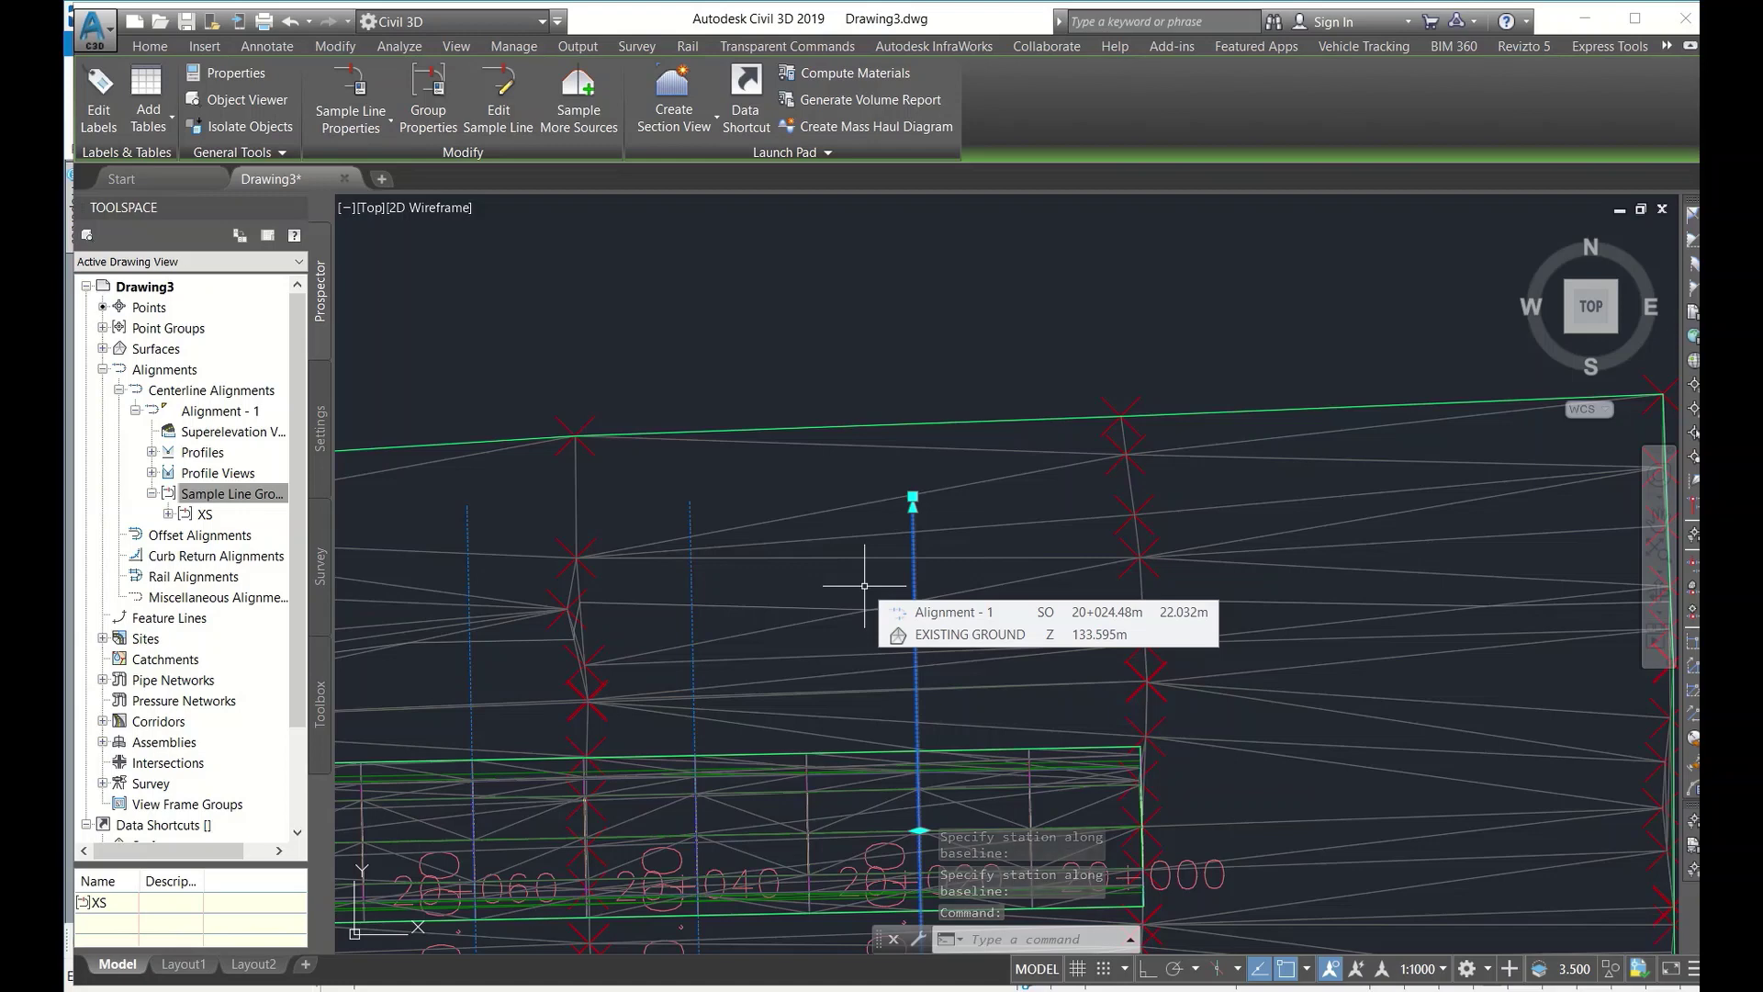
{"action": "key", "text": "Escape"}
{"action": "left_click", "coordinate": [693, 503]}
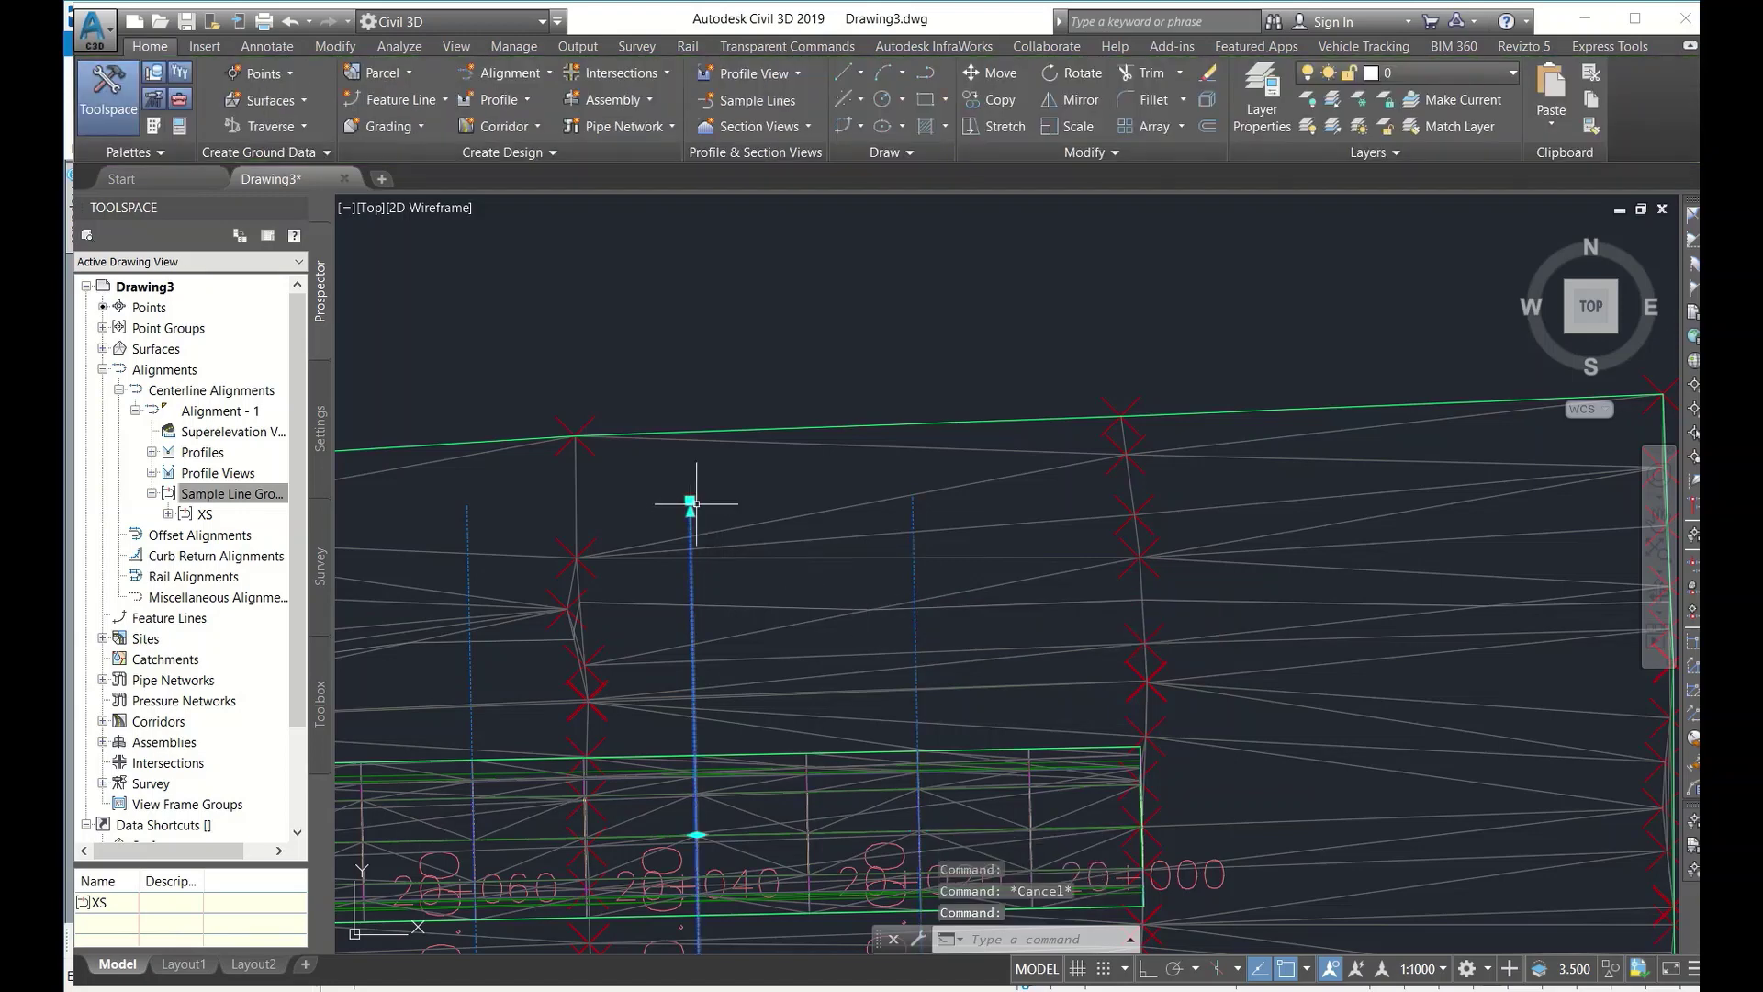
{"action": "key", "text": "Escape"}
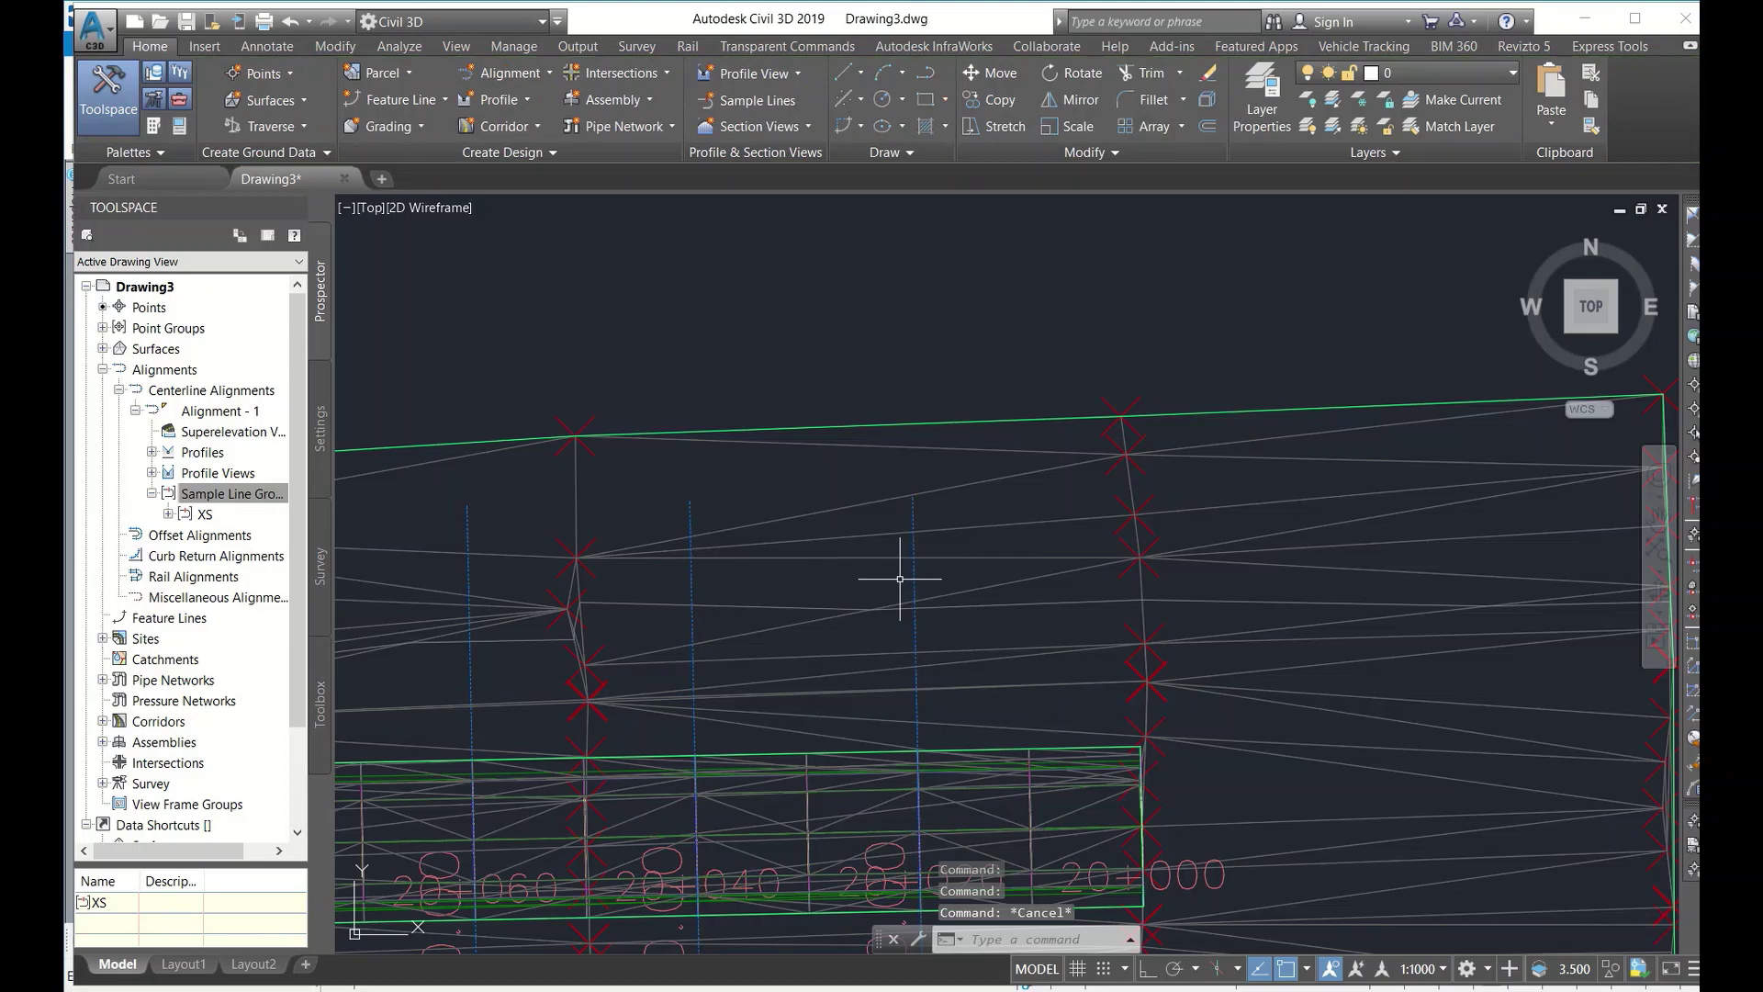
- Start creating multiple section views from the XS sample lines and name them SECTION VIEW
{"action": "left_click", "coordinate": [915, 558]}
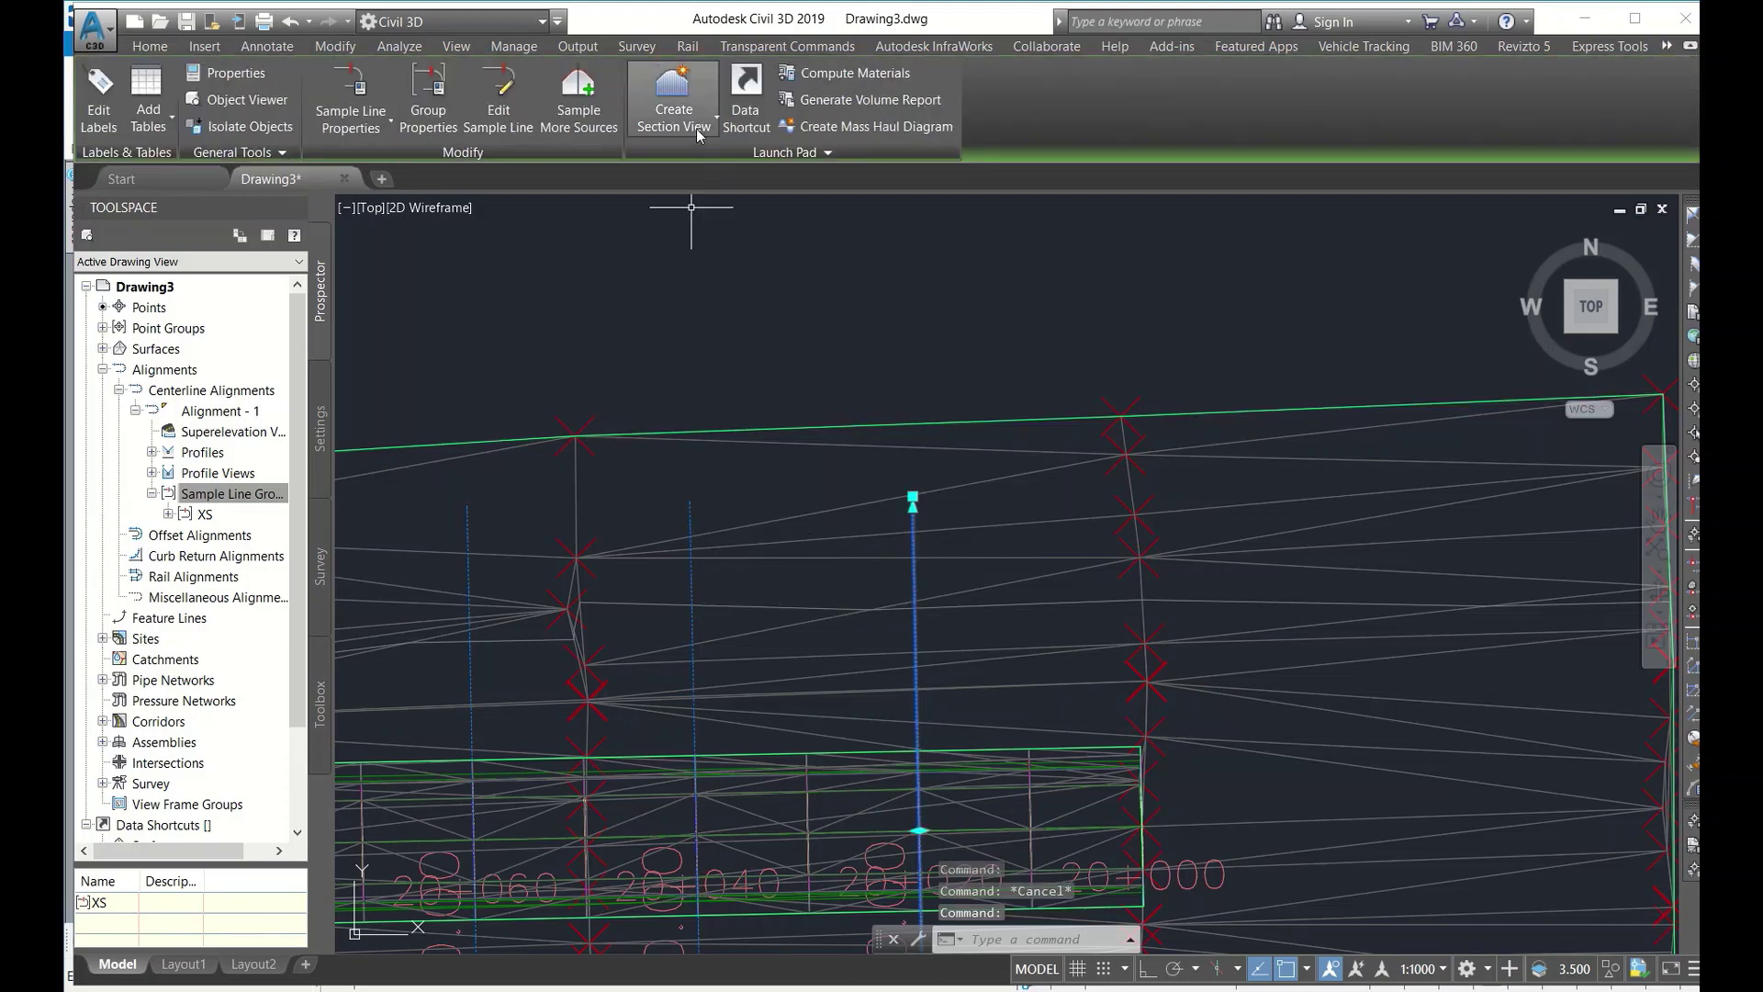
{"action": "left_click", "coordinate": [698, 134]}
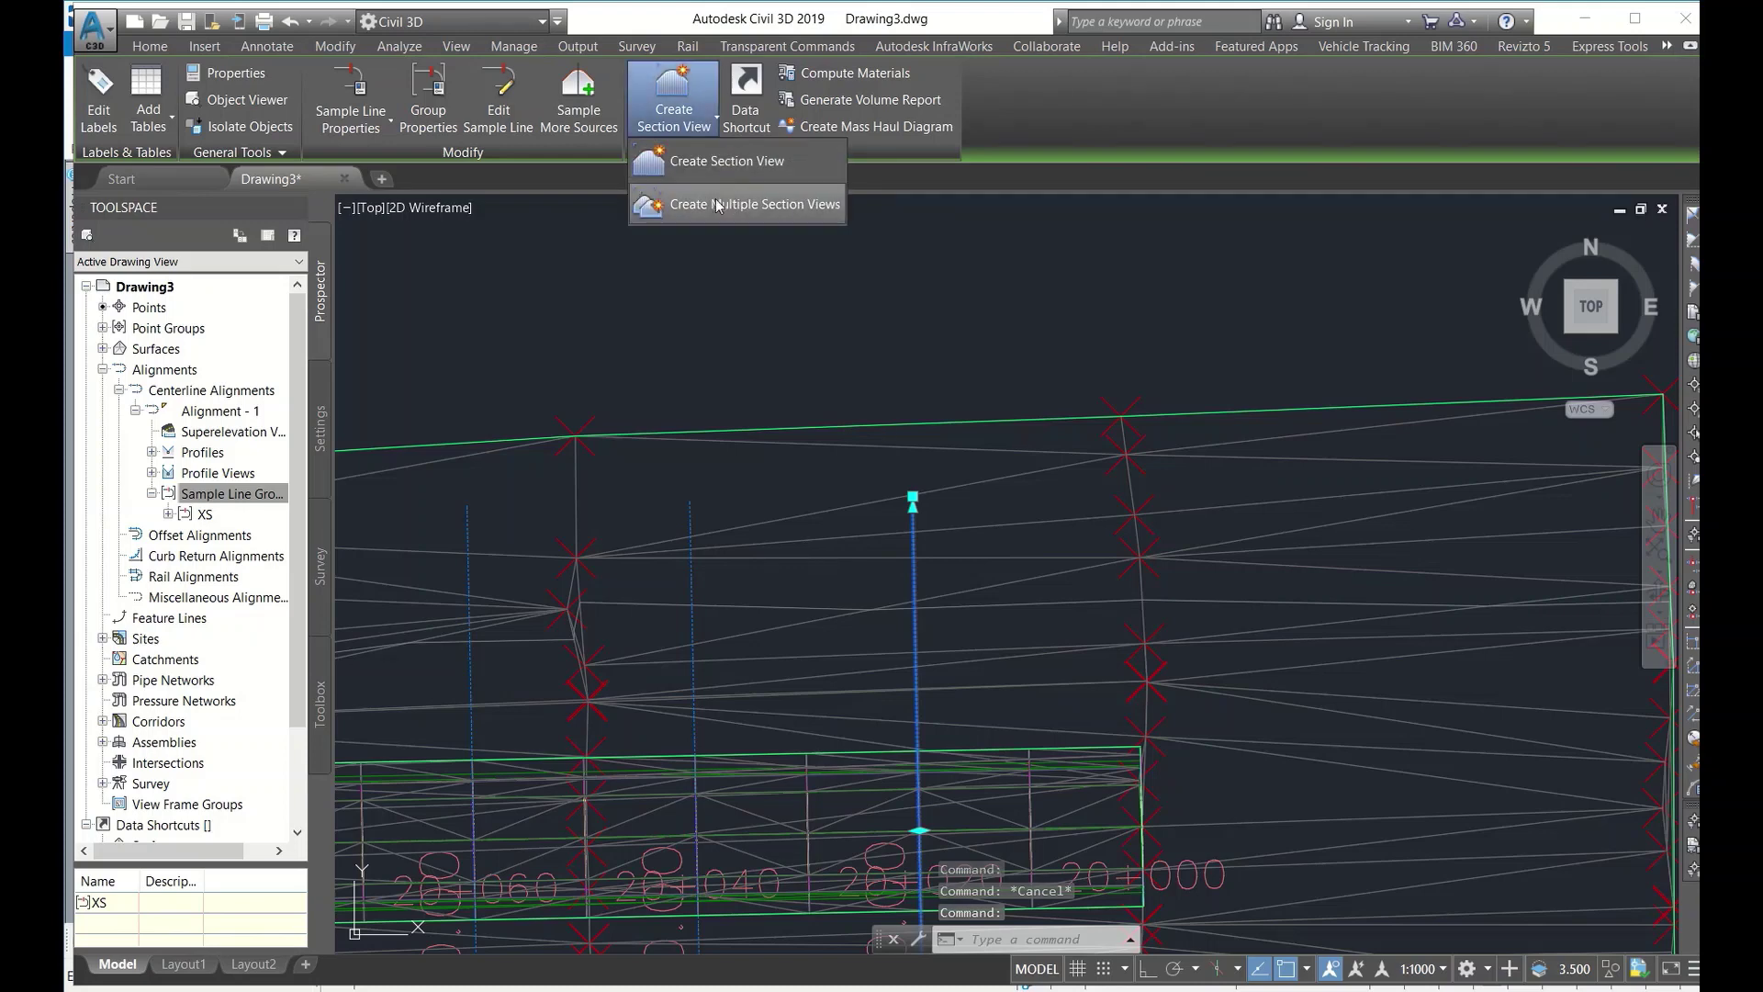
{"action": "left_click", "coordinate": [718, 206]}
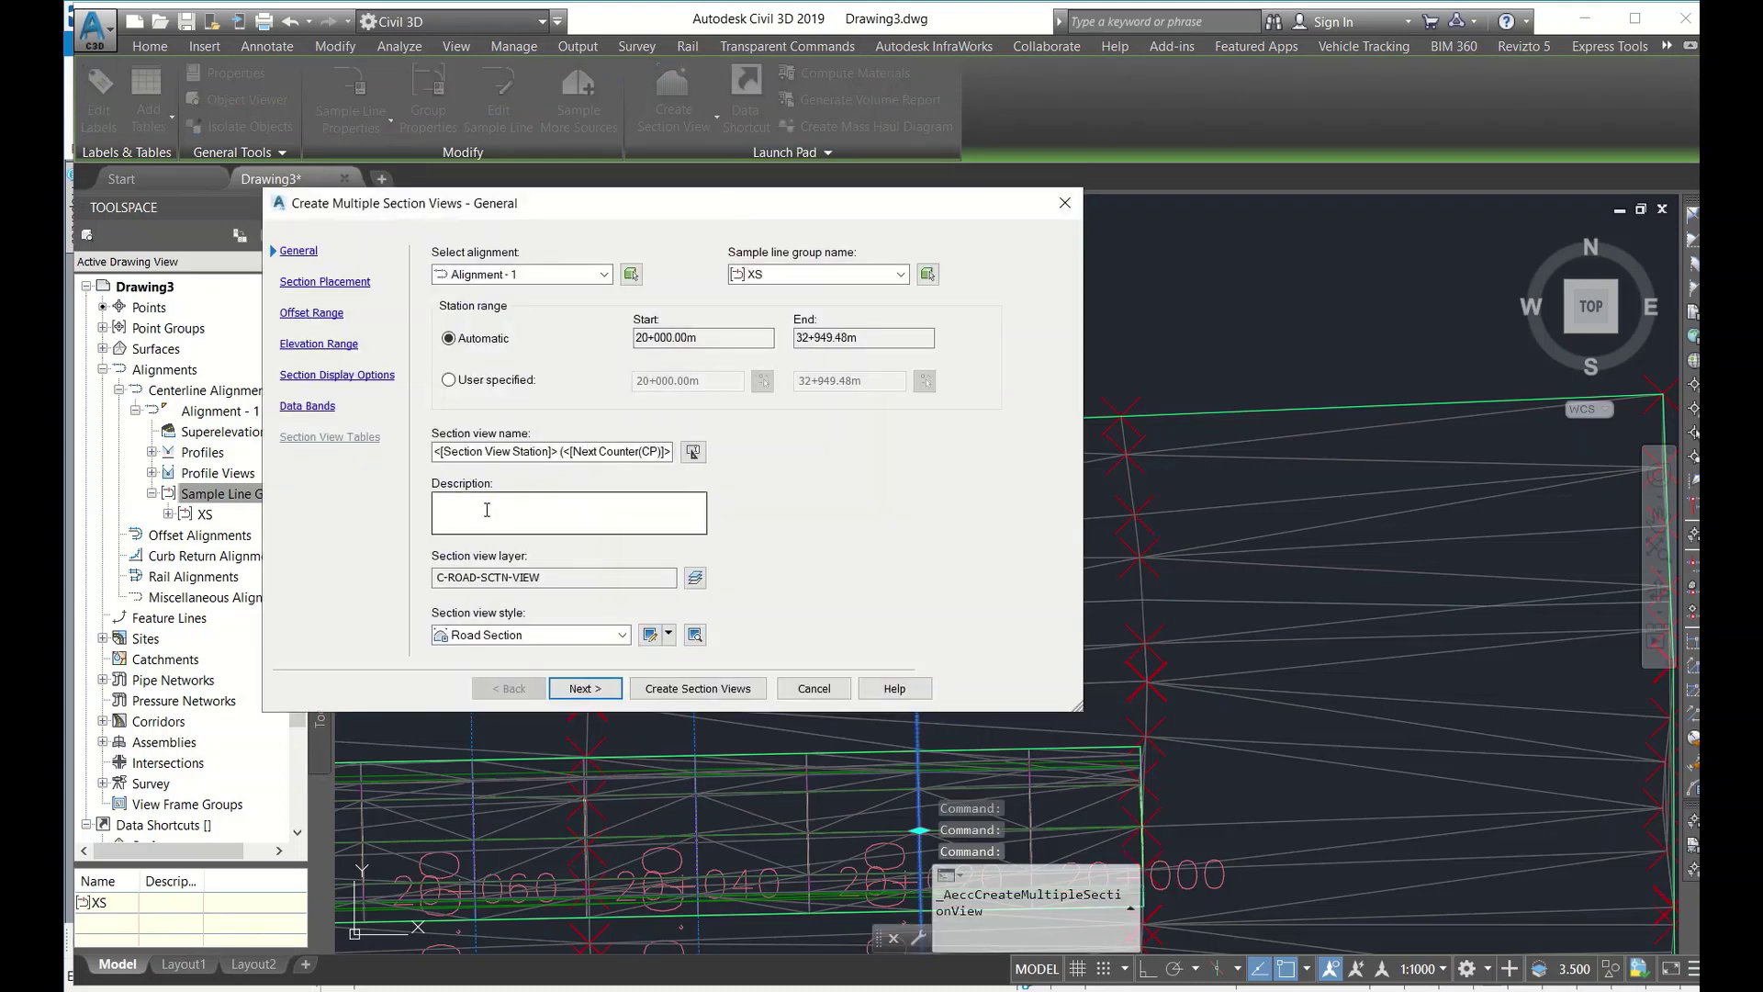
{"action": "left_click", "coordinate": [566, 451]}
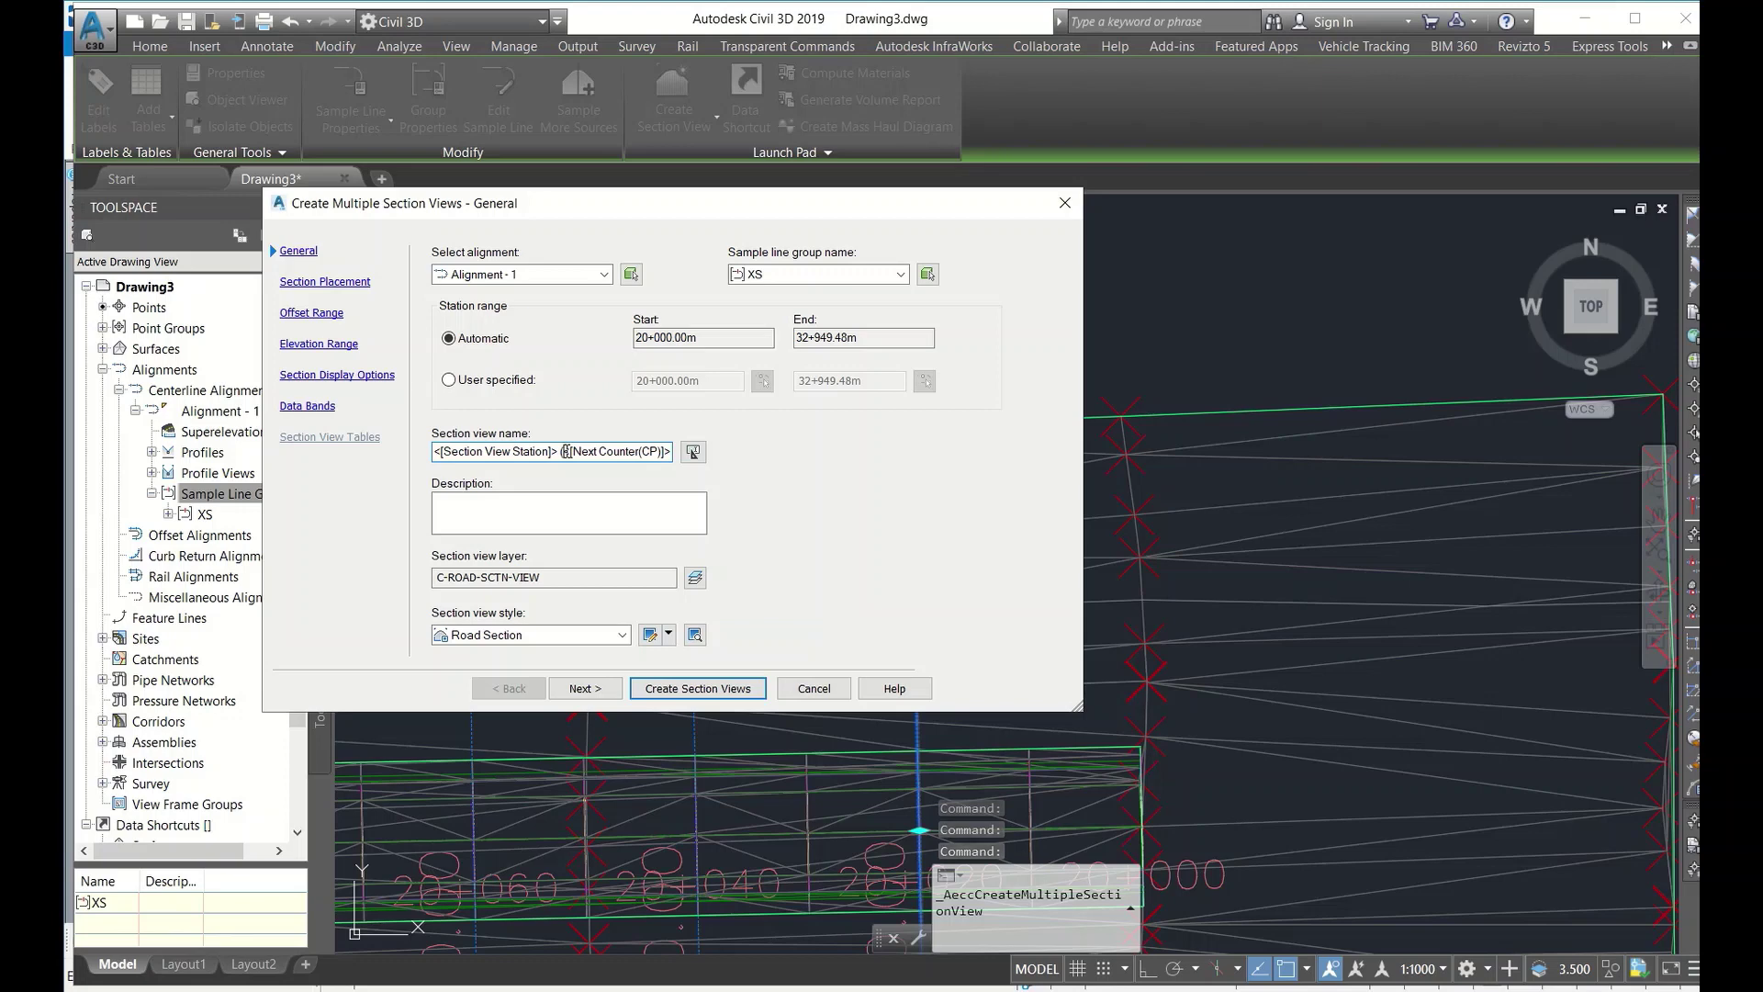
{"action": "key", "text": "ctrl+a"}
{"action": "type", "text": "SECTIO"}
{"action": "left_click", "coordinate": [542, 513]}
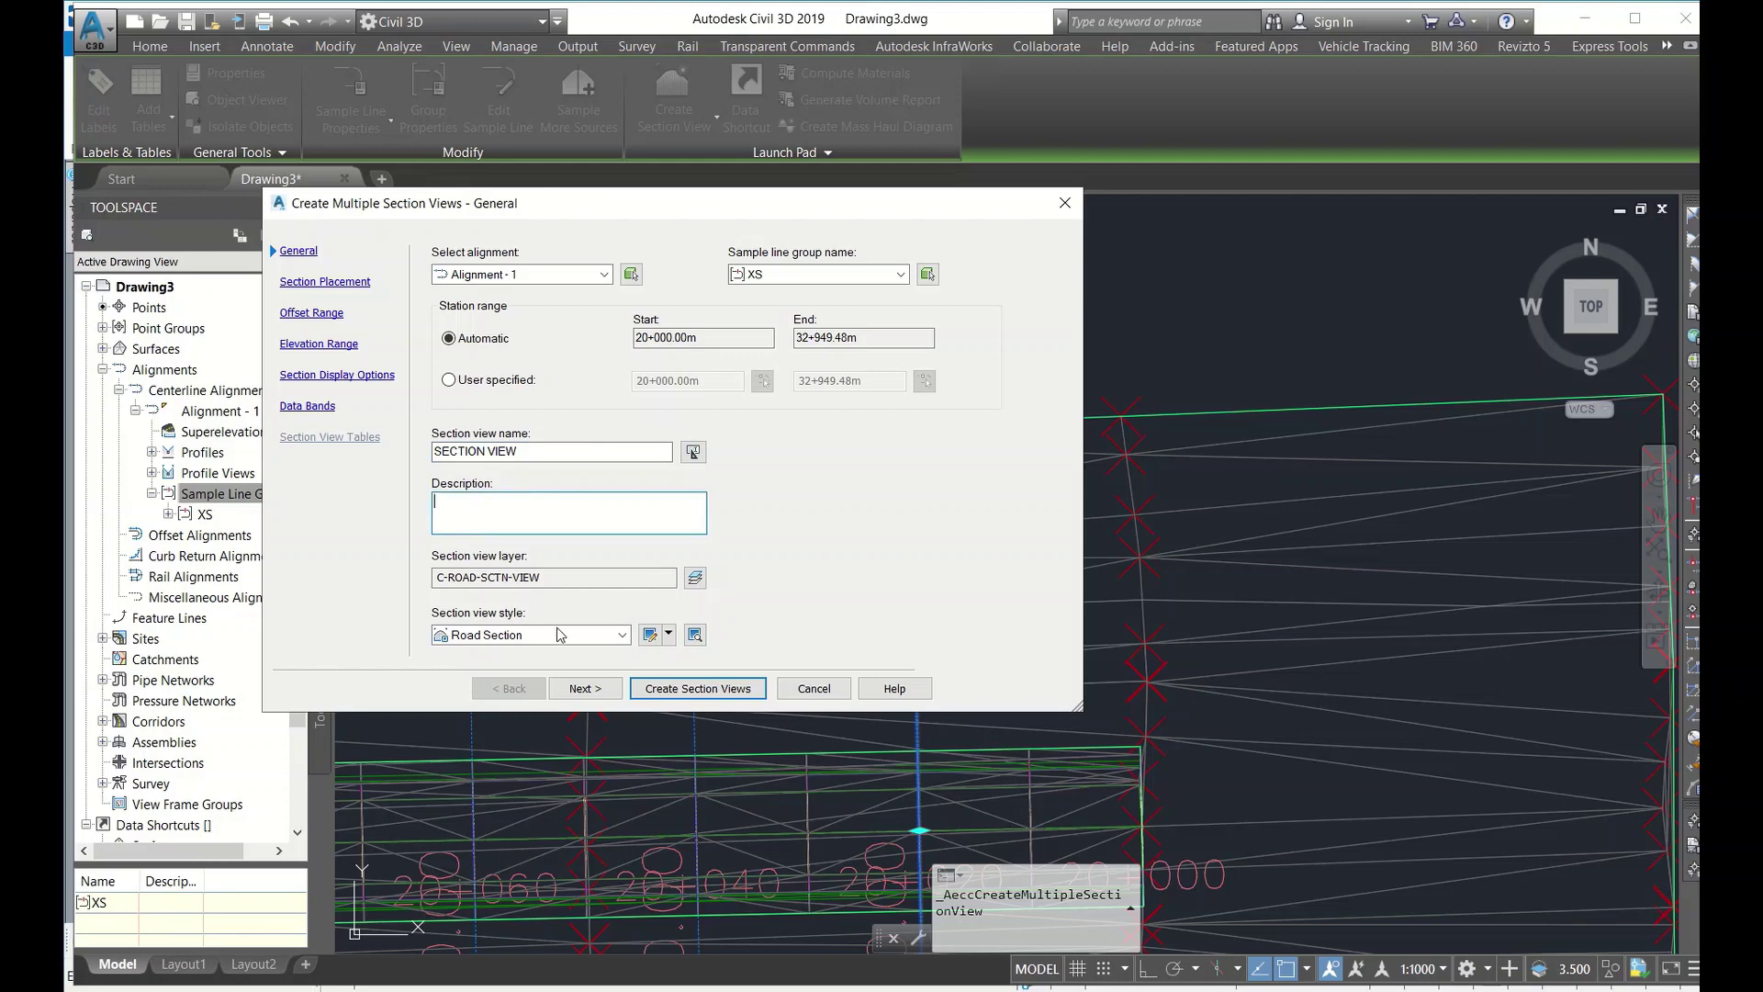
{"action": "left_click", "coordinate": [584, 690]}
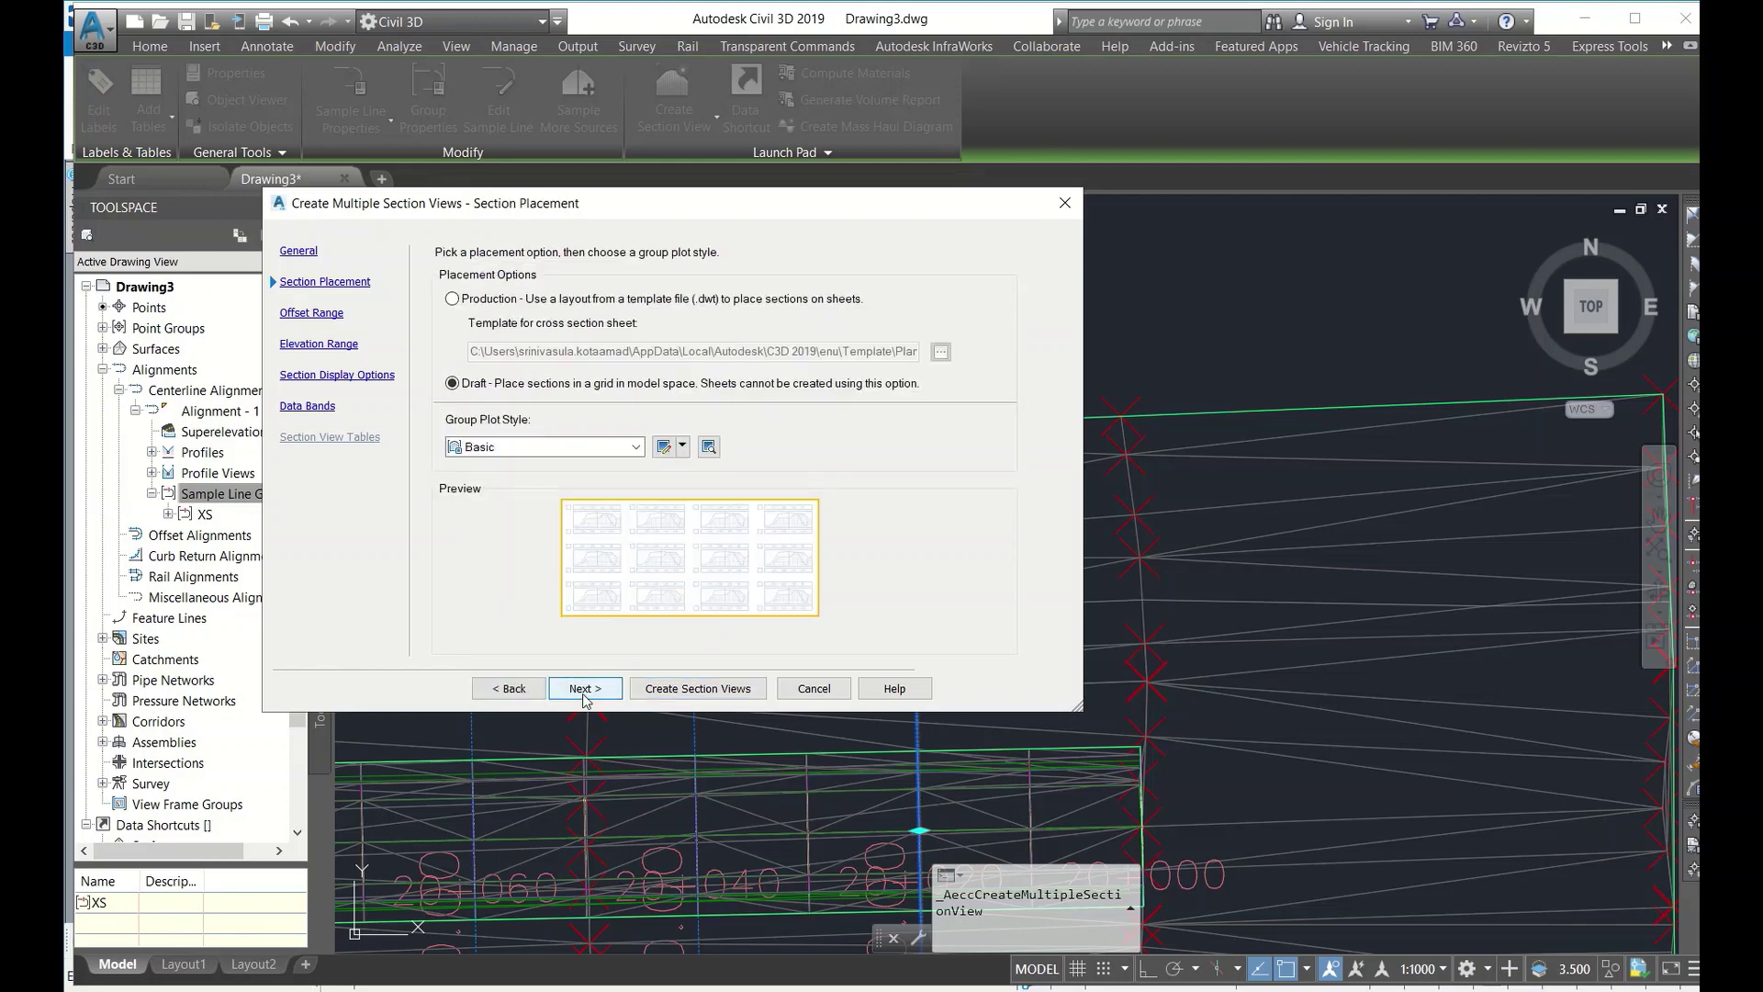
- Keep the default placement, offset and elevation ranges, and assign the Corridor Point Labels label set to the Corridor - 1 section
{"action": "left_click", "coordinate": [584, 689]}
{"action": "left_click", "coordinate": [584, 689]}
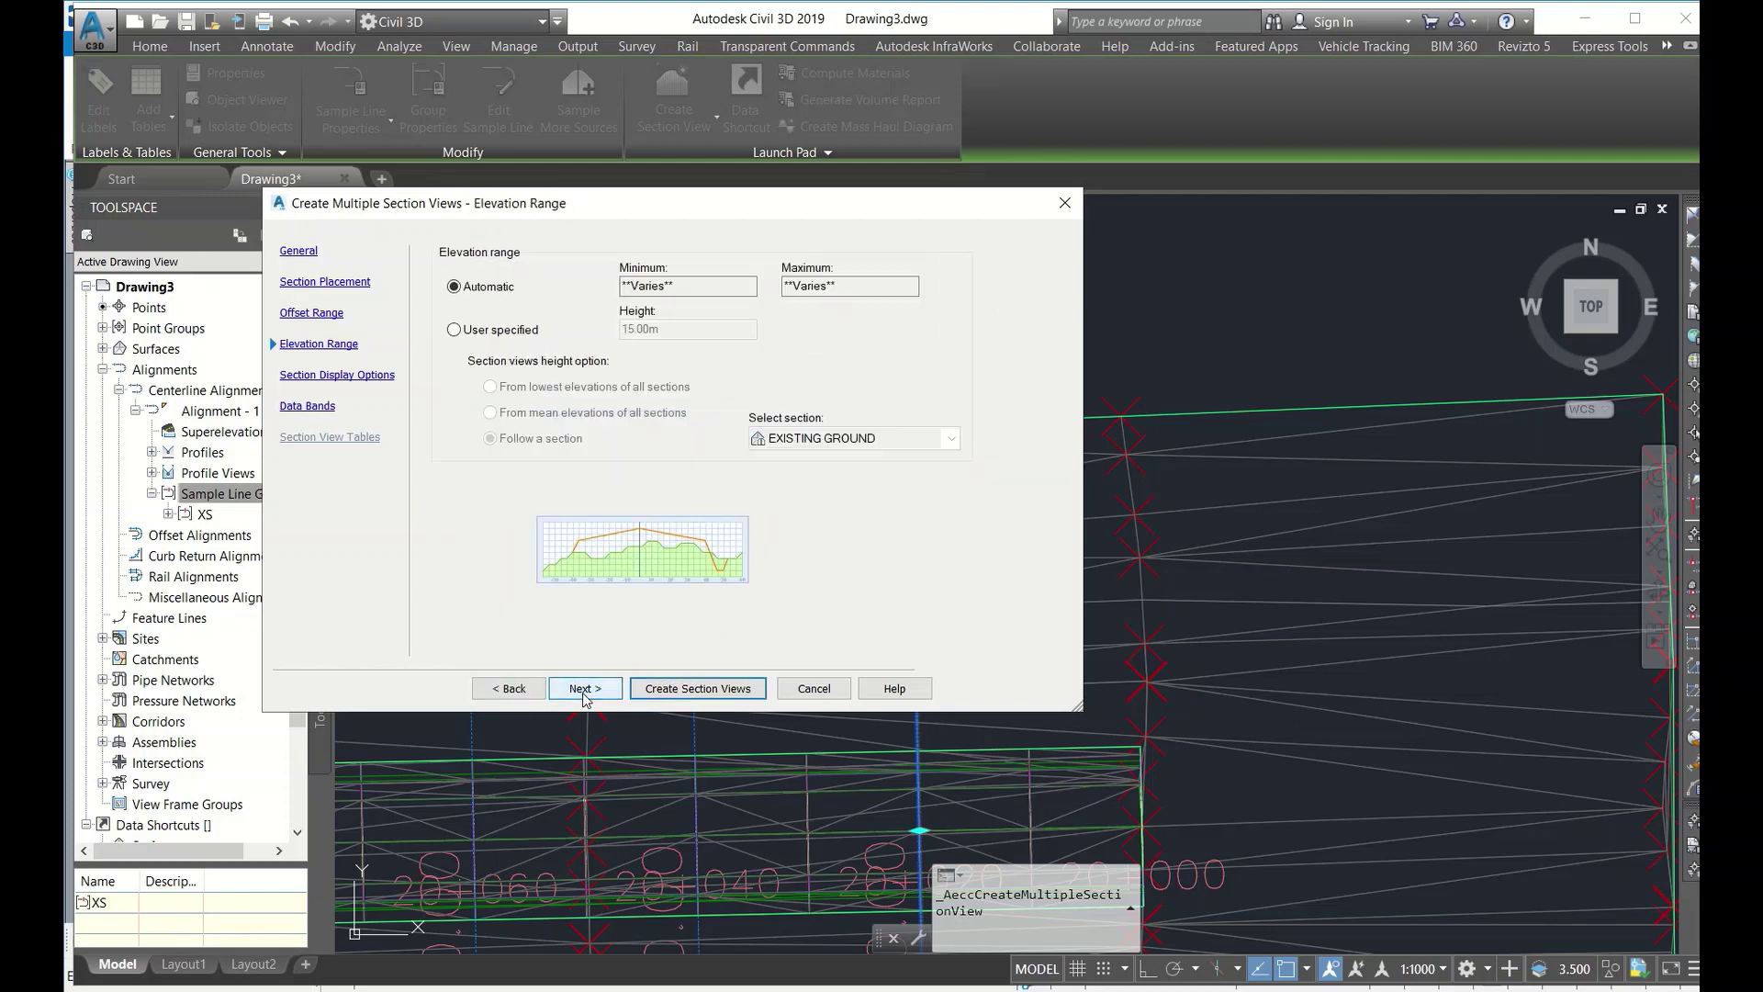
{"action": "left_click", "coordinate": [584, 689]}
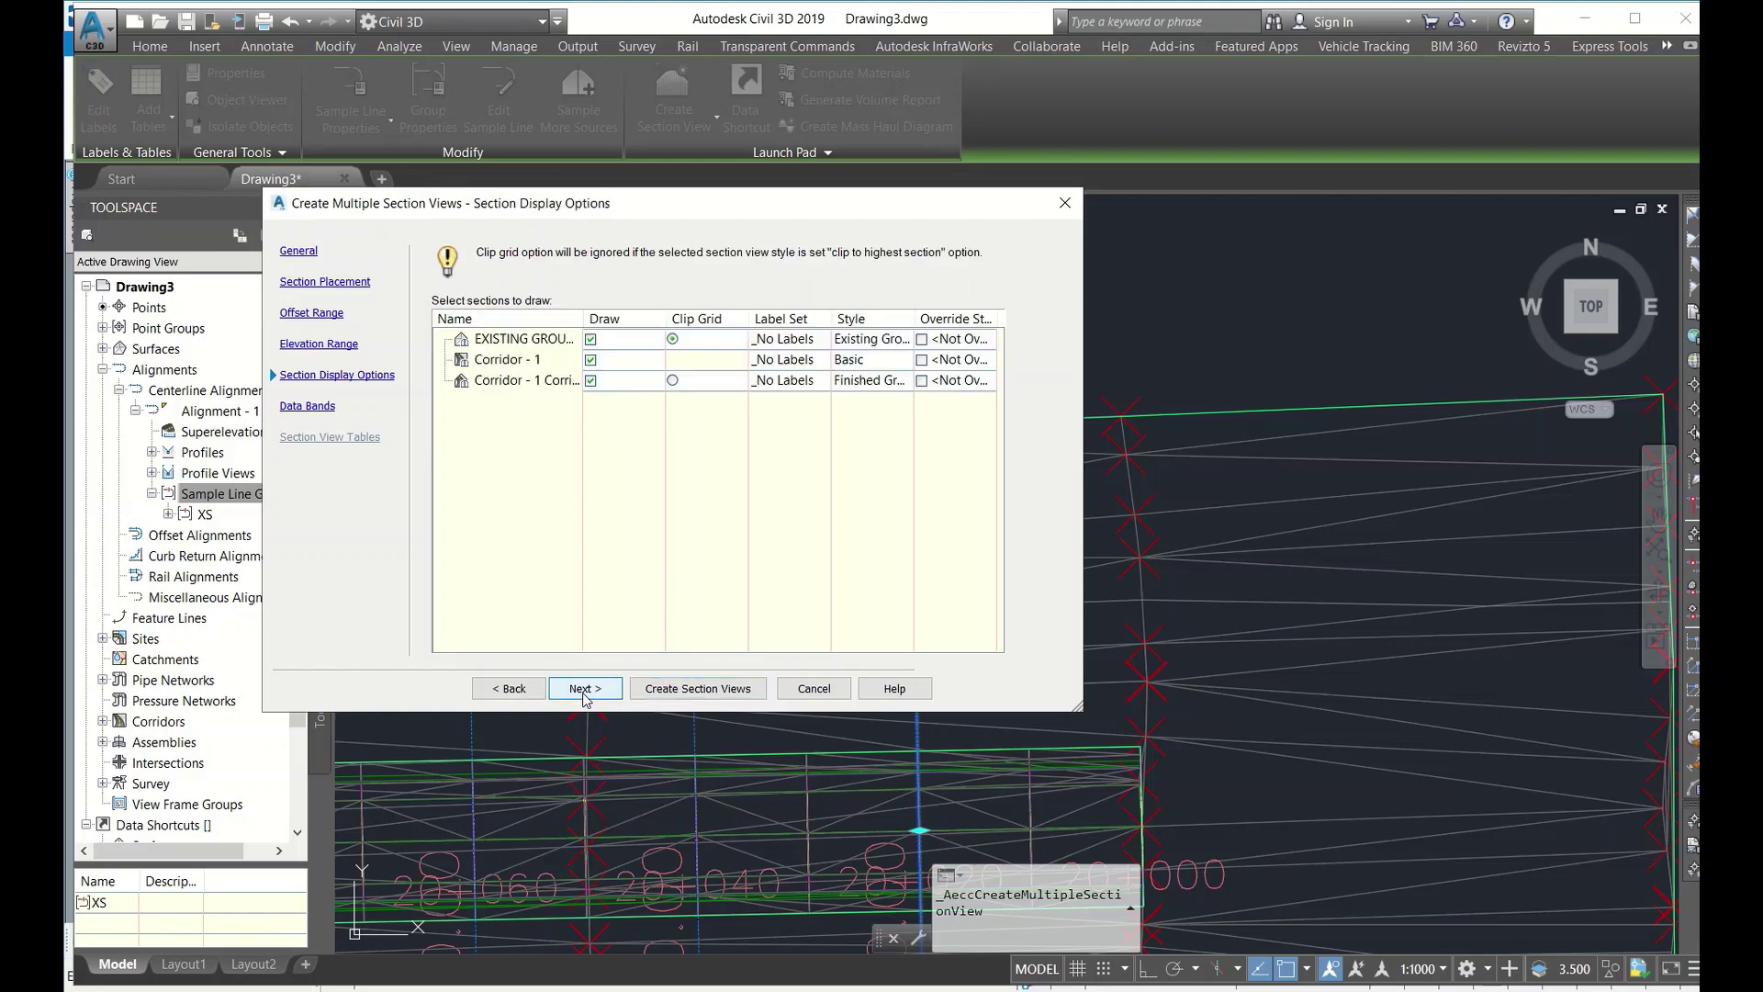
{"action": "left_click", "coordinate": [808, 360]}
{"action": "left_click", "coordinate": [1122, 496]}
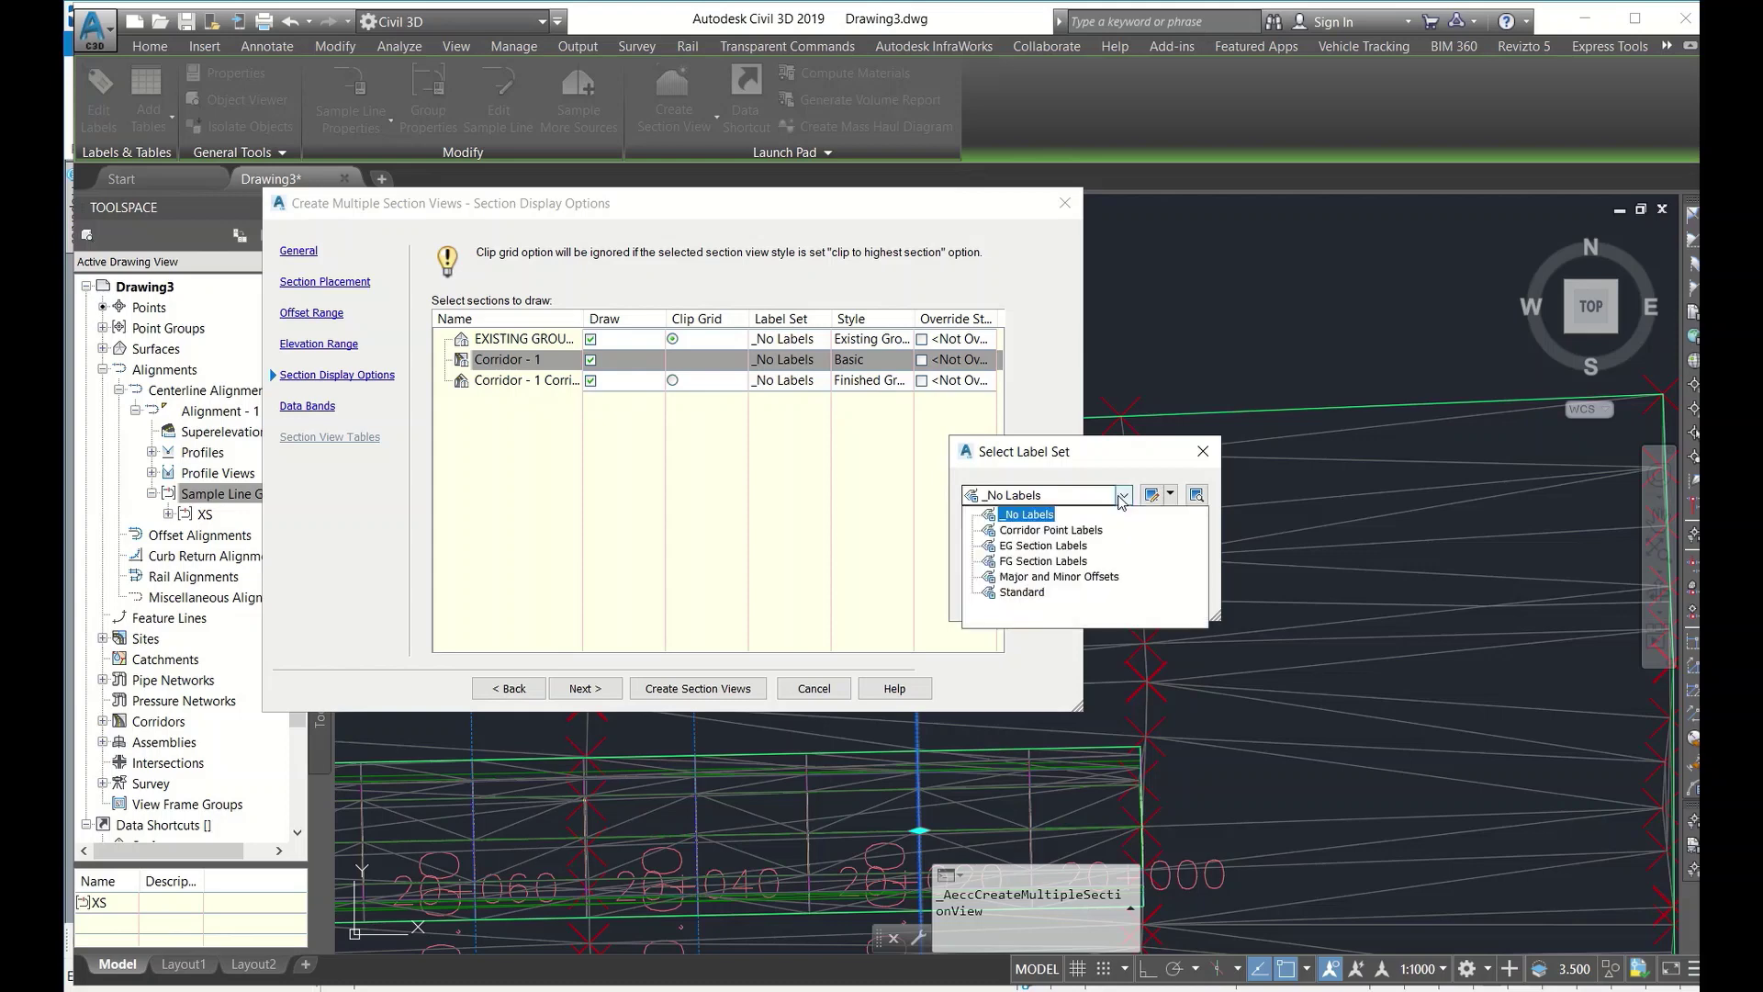
{"action": "left_click", "coordinate": [1045, 531]}
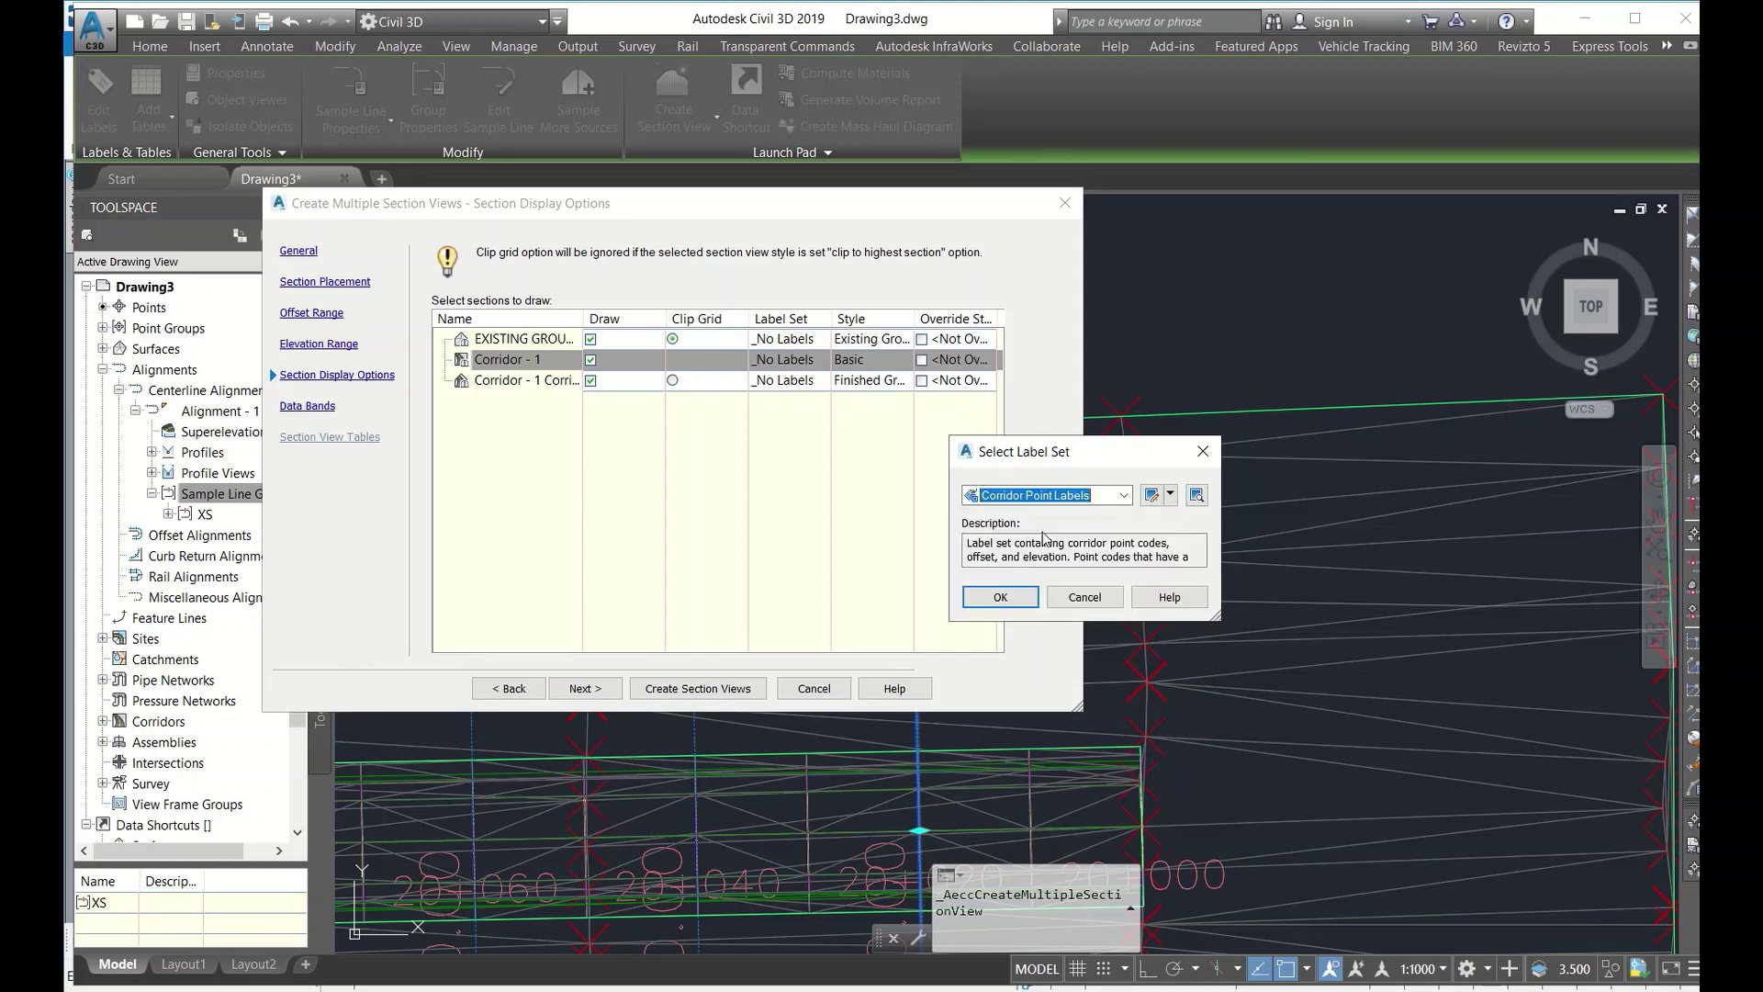
{"action": "left_click", "coordinate": [1001, 597]}
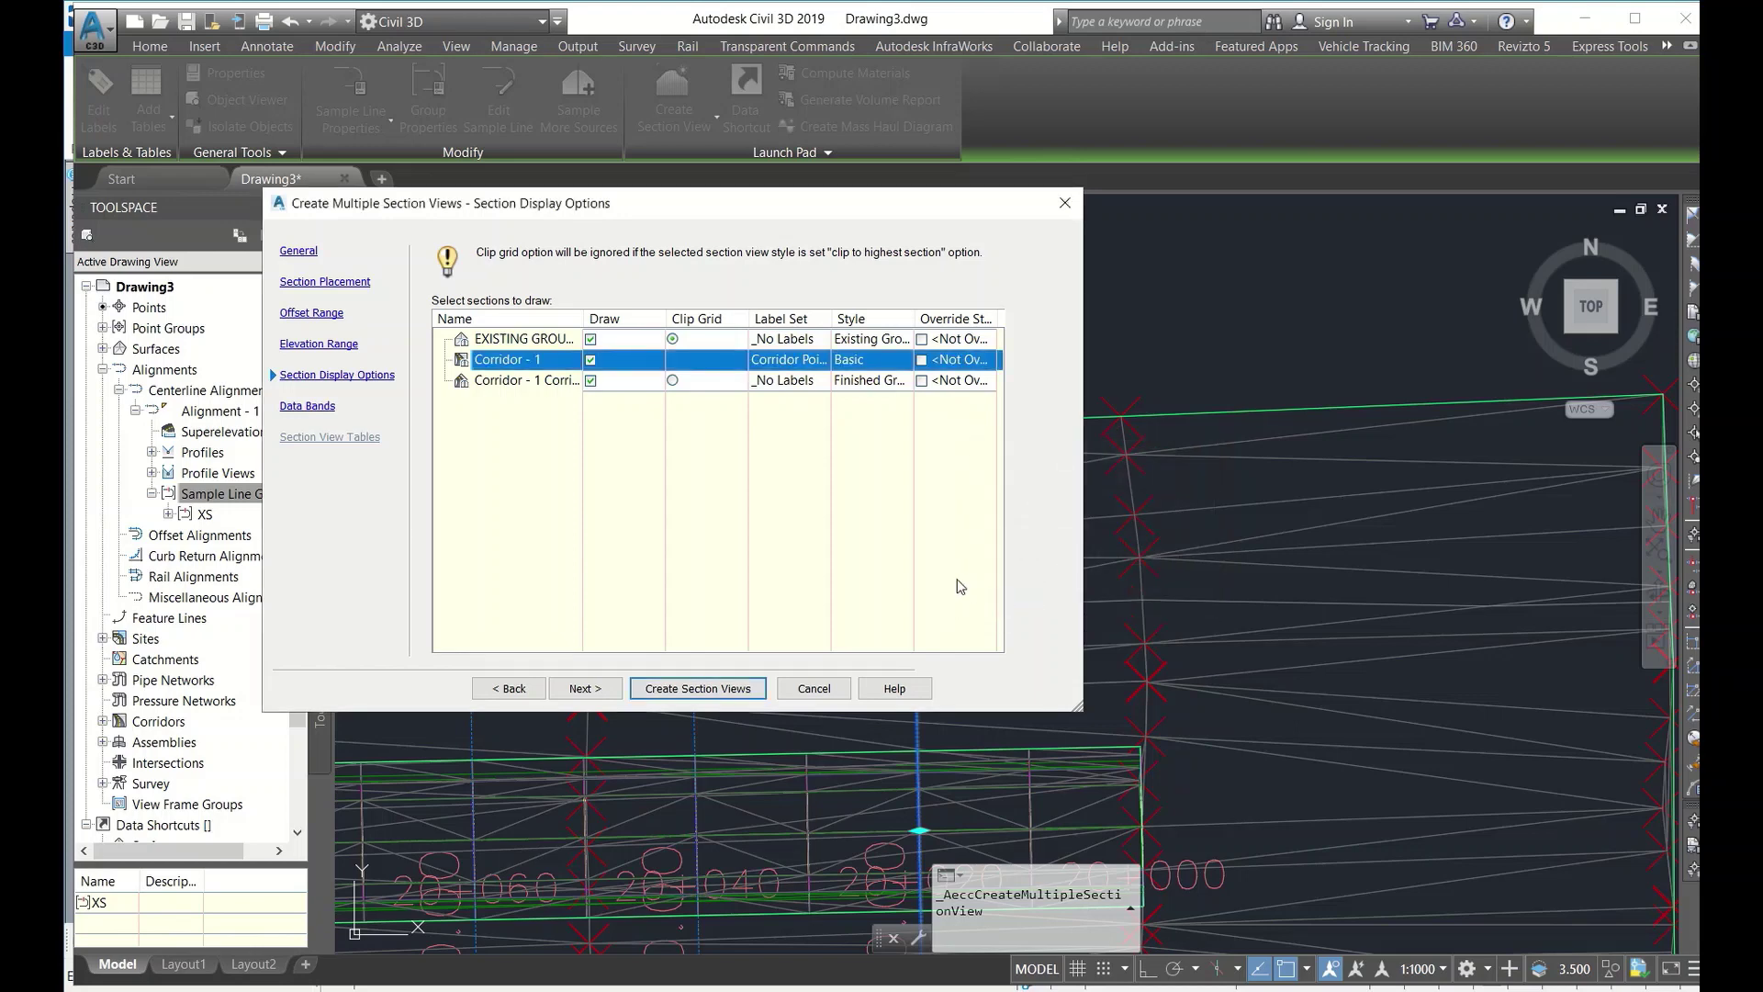
- Set both Surface1 and Surface2 of the EG Elevations data band to EXISTING GROUND
{"action": "left_click", "coordinate": [578, 690]}
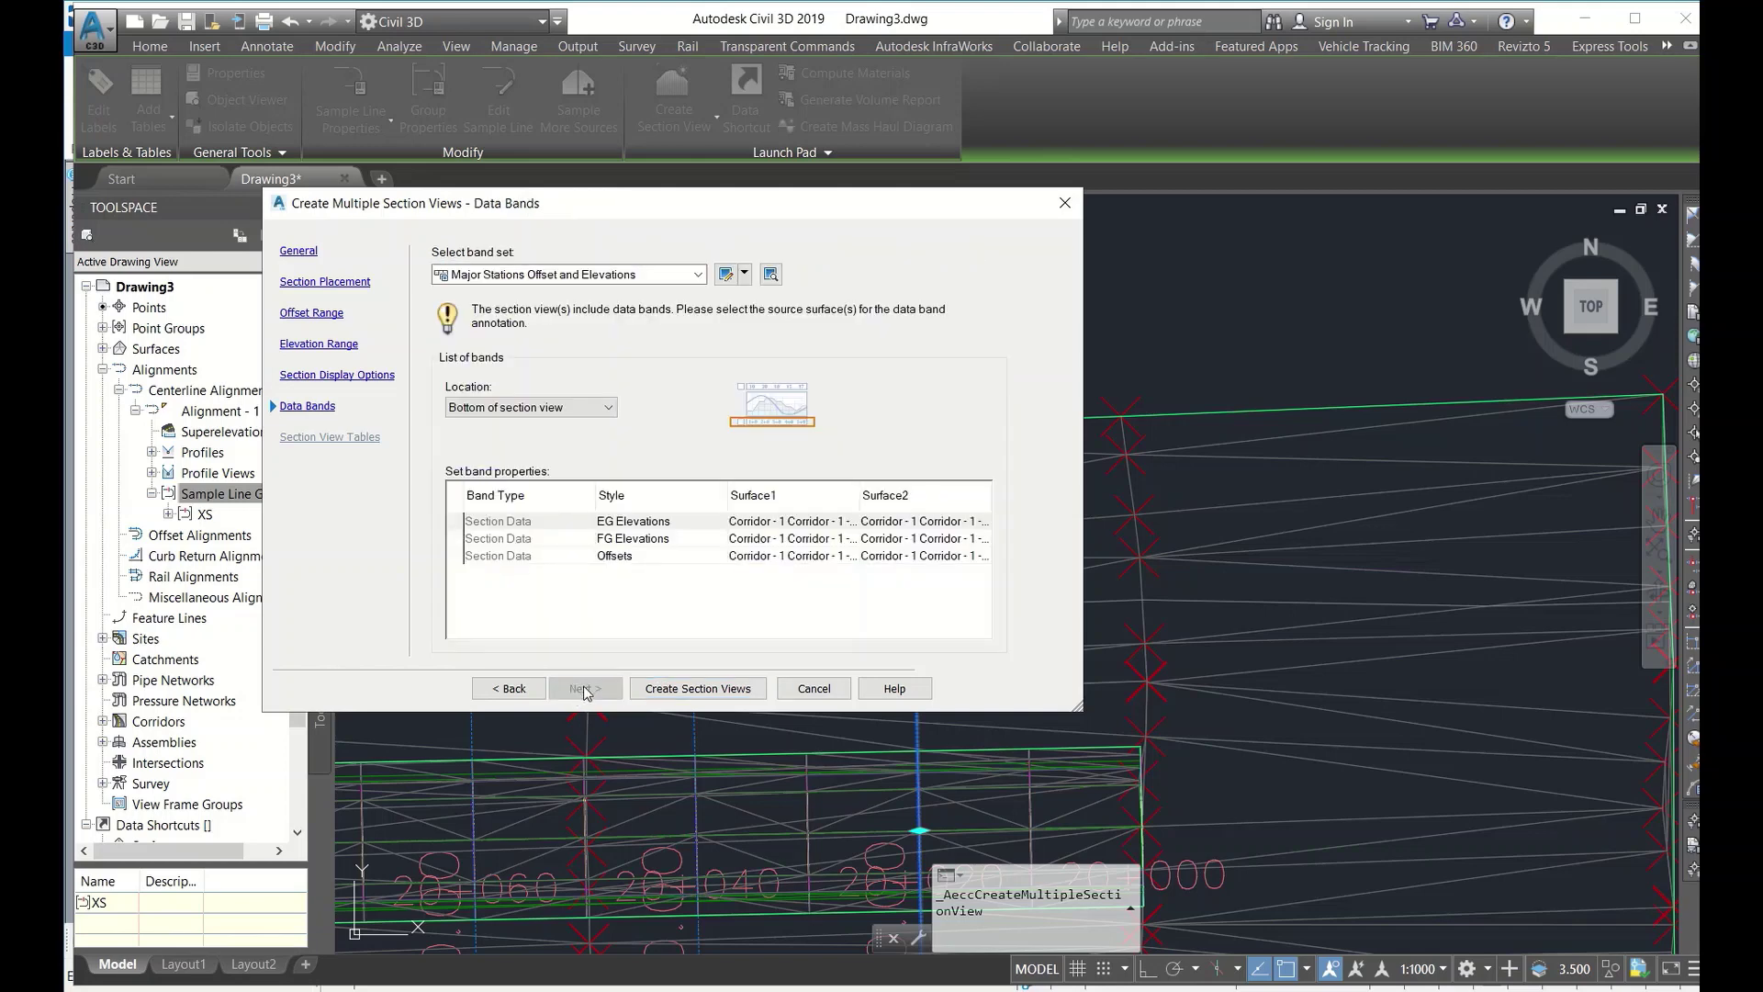
{"action": "left_click", "coordinate": [774, 524]}
{"action": "left_click", "coordinate": [774, 524]}
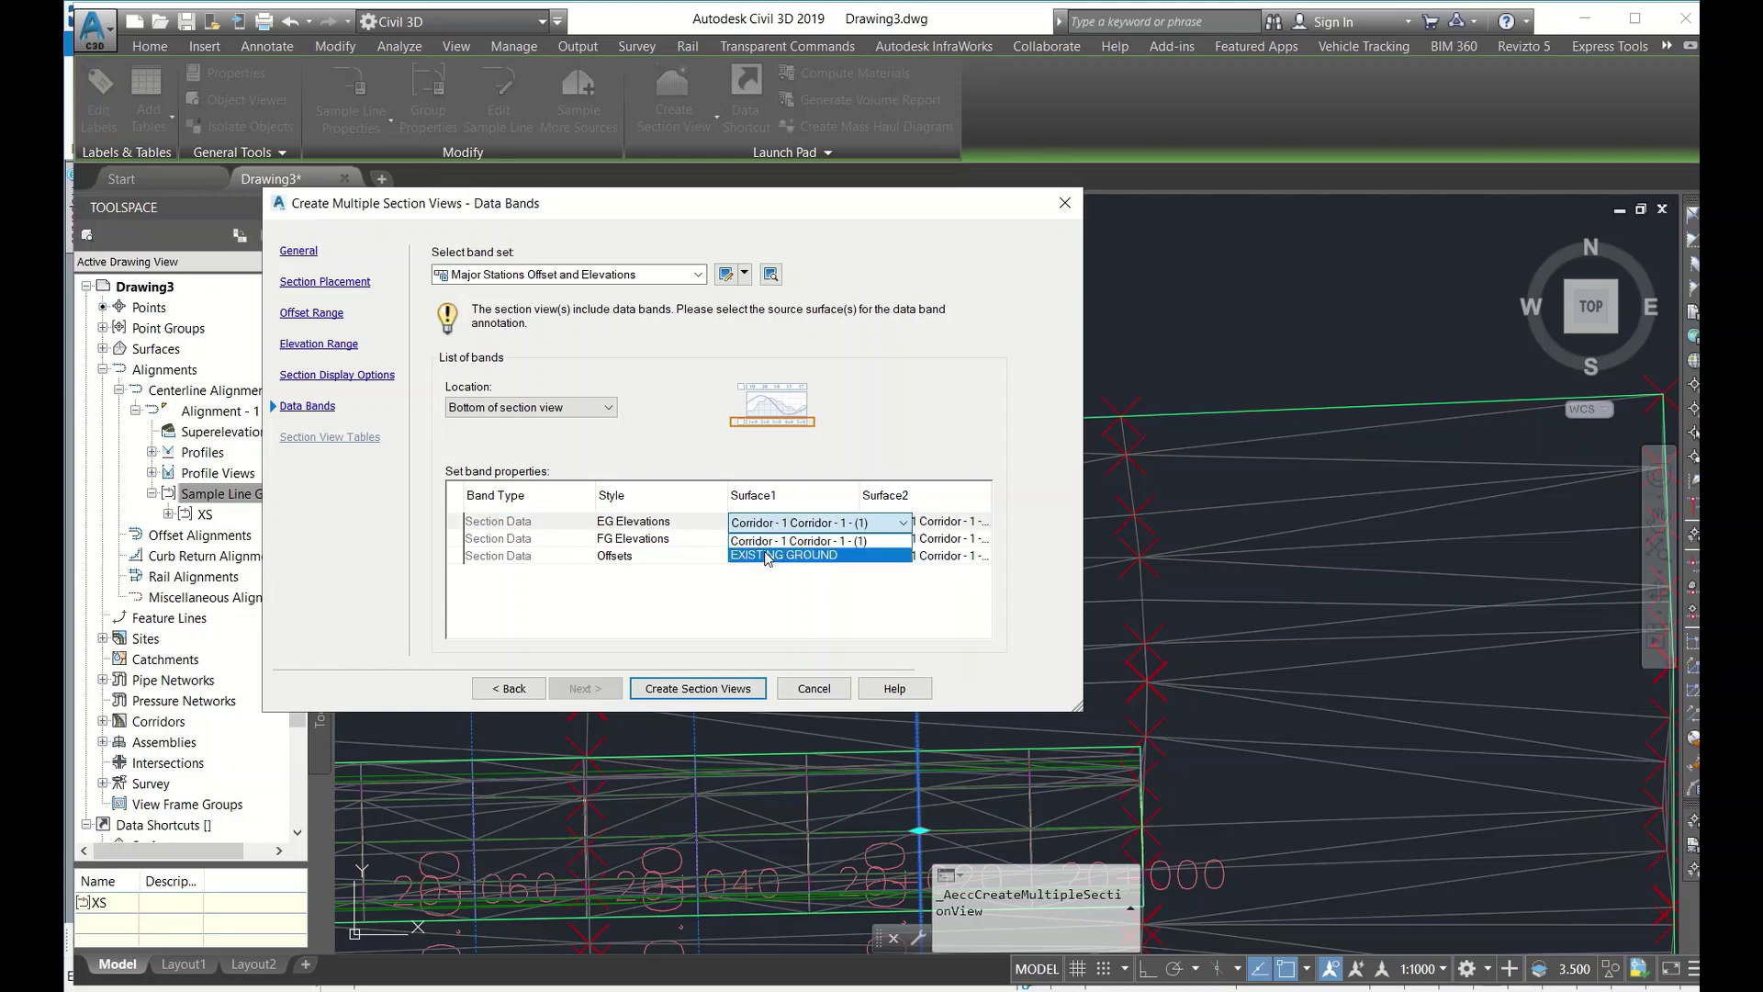
{"action": "left_click", "coordinate": [767, 555]}
{"action": "left_click", "coordinate": [935, 529]}
{"action": "left_click", "coordinate": [920, 532]}
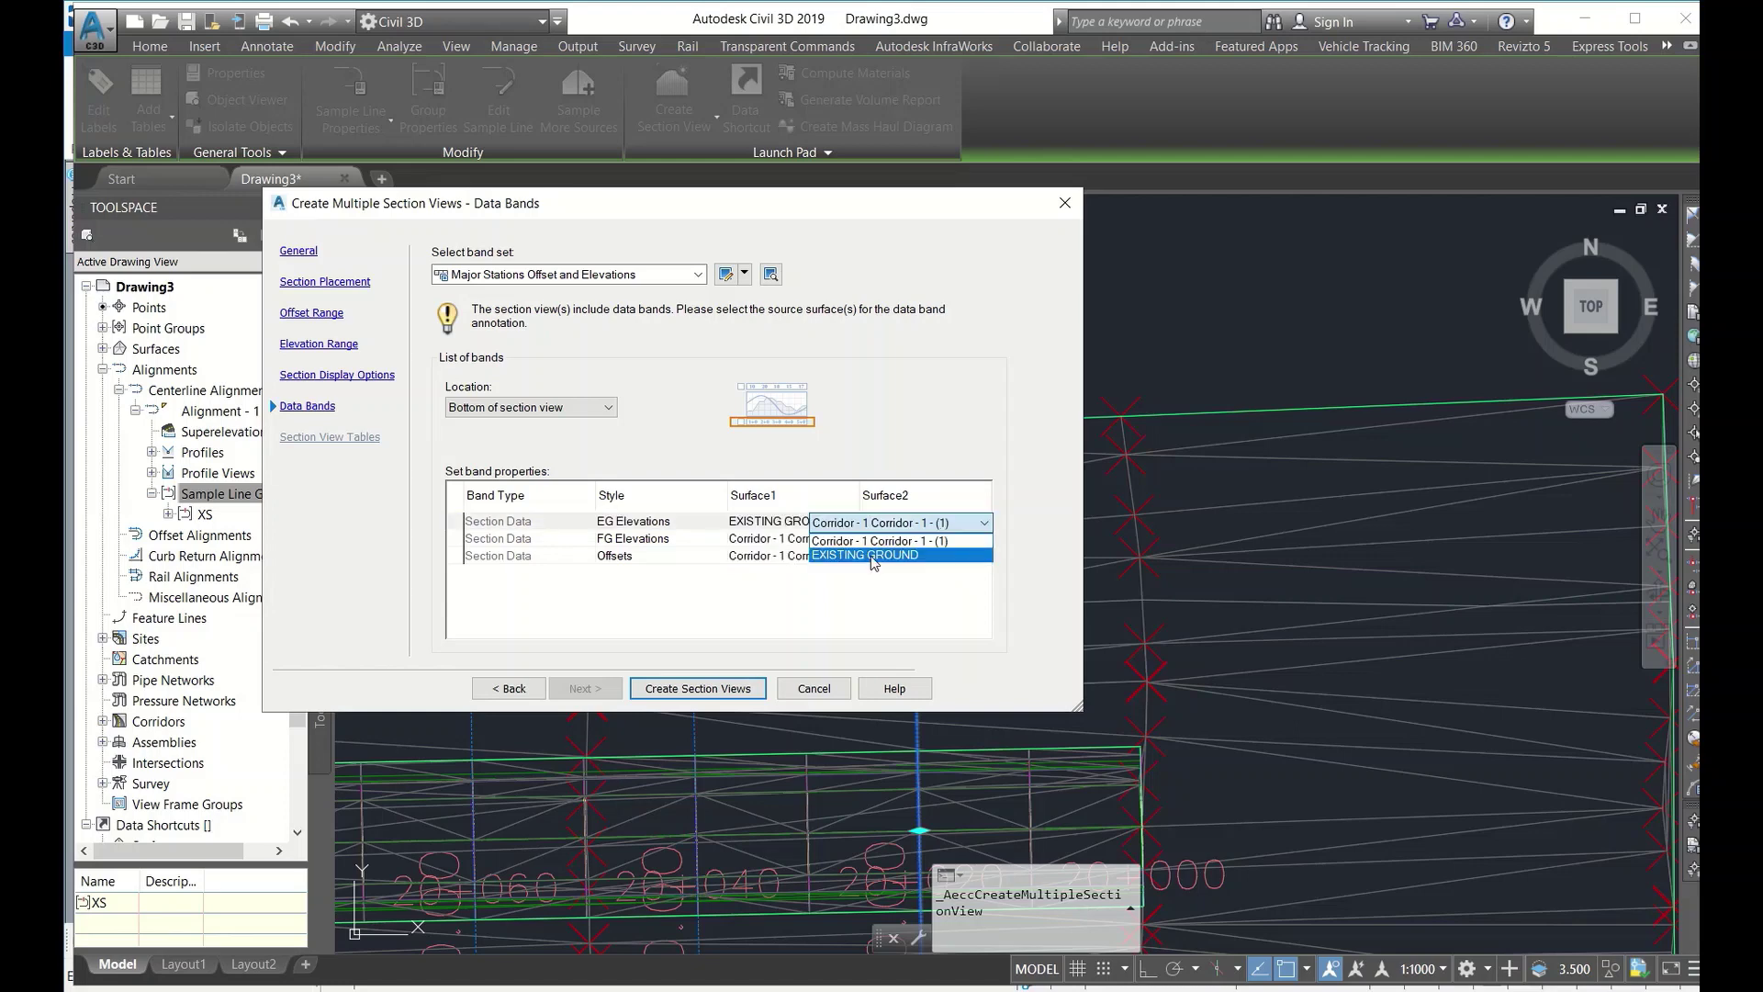
{"action": "left_click", "coordinate": [872, 558]}
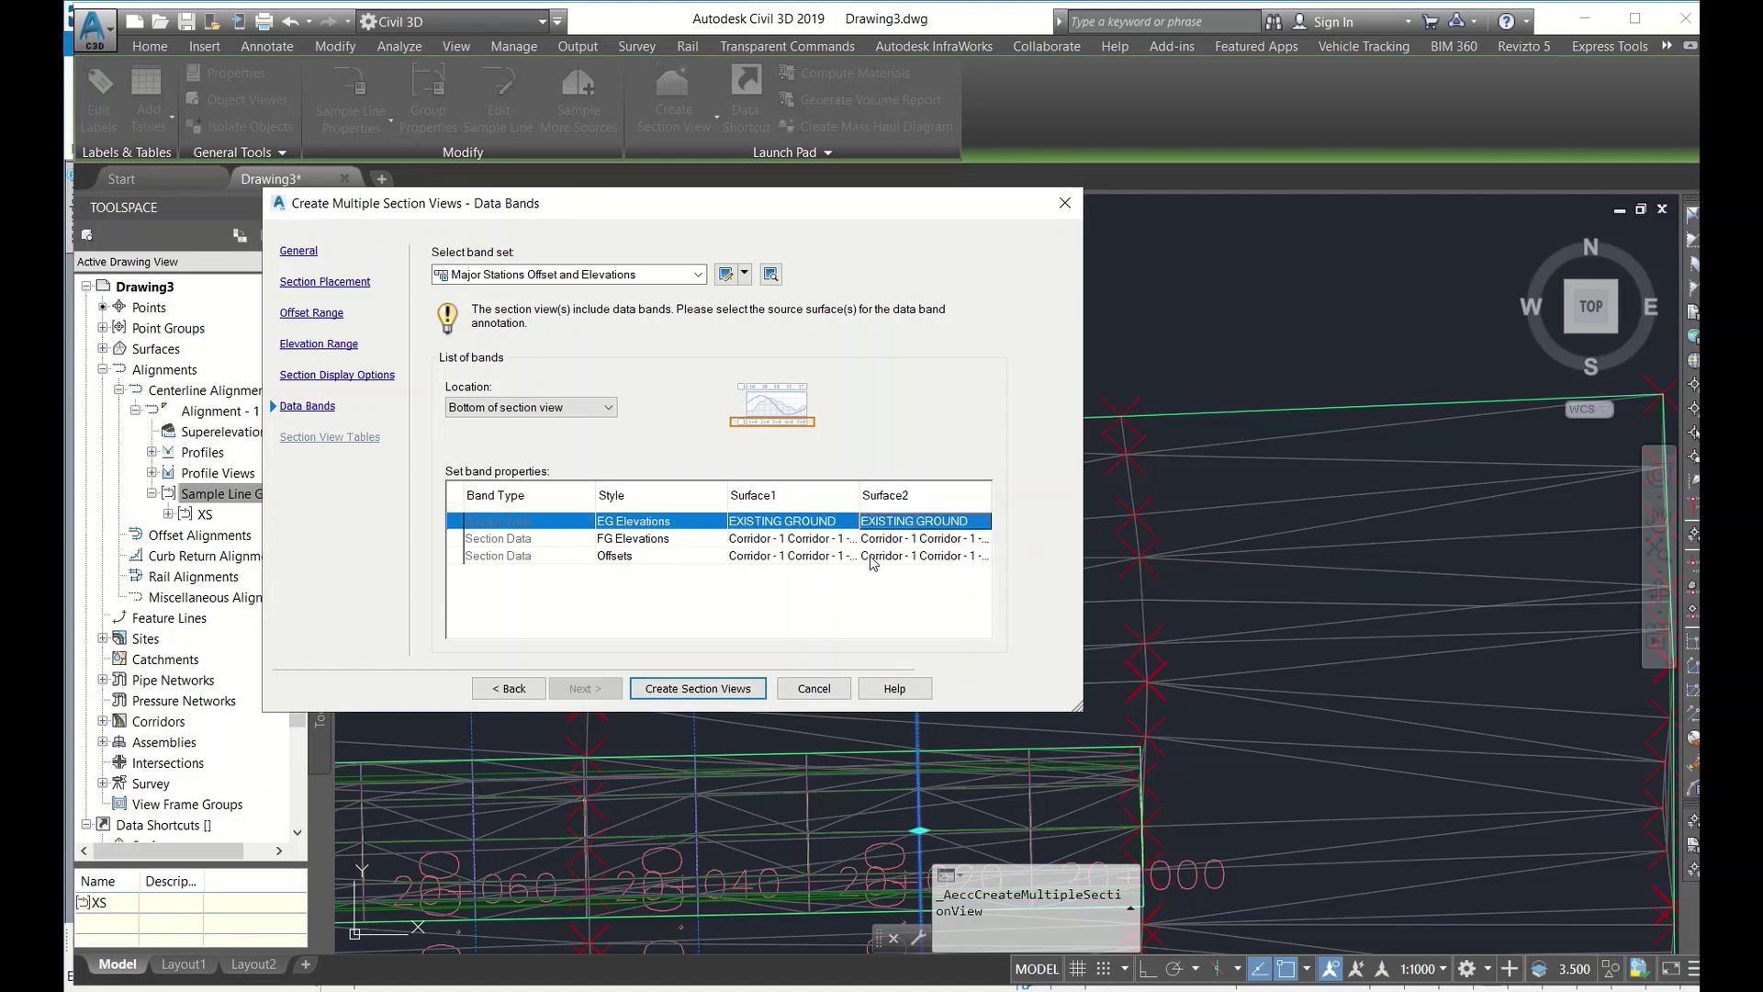
- Keep the corridor surface as Surface1 of the Offsets band, create the section views and place them in empty space clear of the road
{"action": "left_click", "coordinate": [797, 558]}
{"action": "left_click", "coordinate": [797, 558]}
{"action": "left_click", "coordinate": [788, 580]}
{"action": "left_click", "coordinate": [677, 691]}
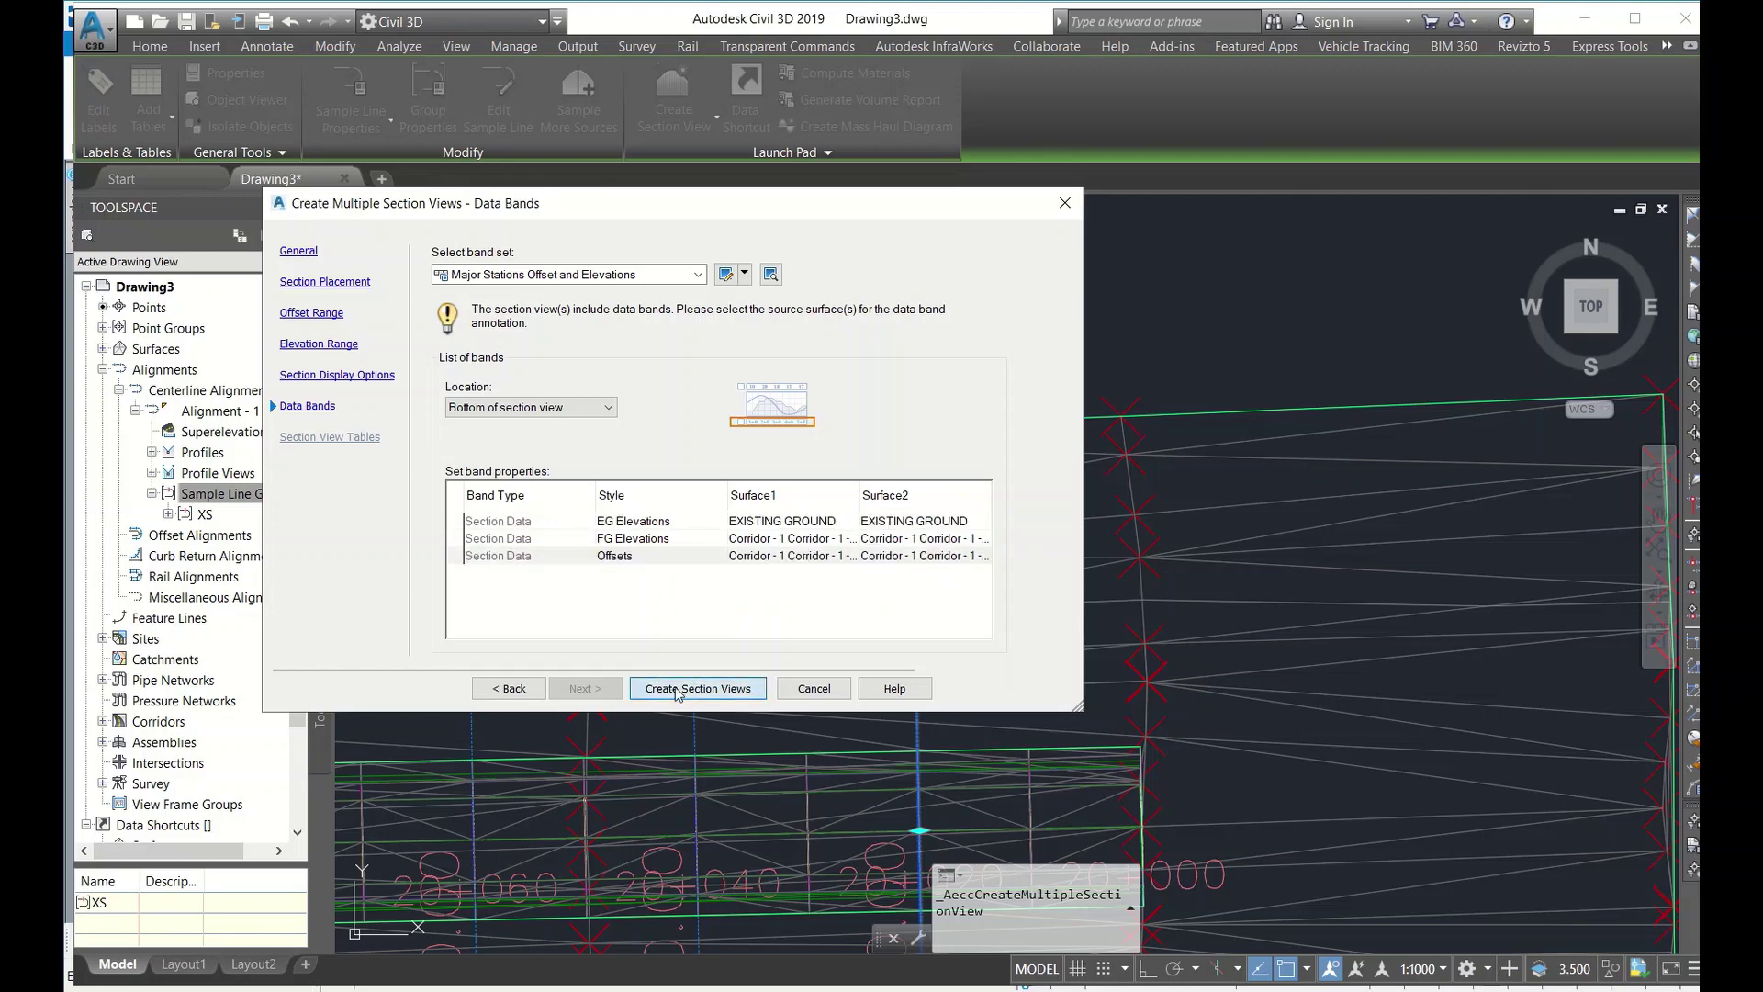
{"action": "scroll", "coordinate": [689, 713], "scroll_direction": "down", "scroll_amount": 5}
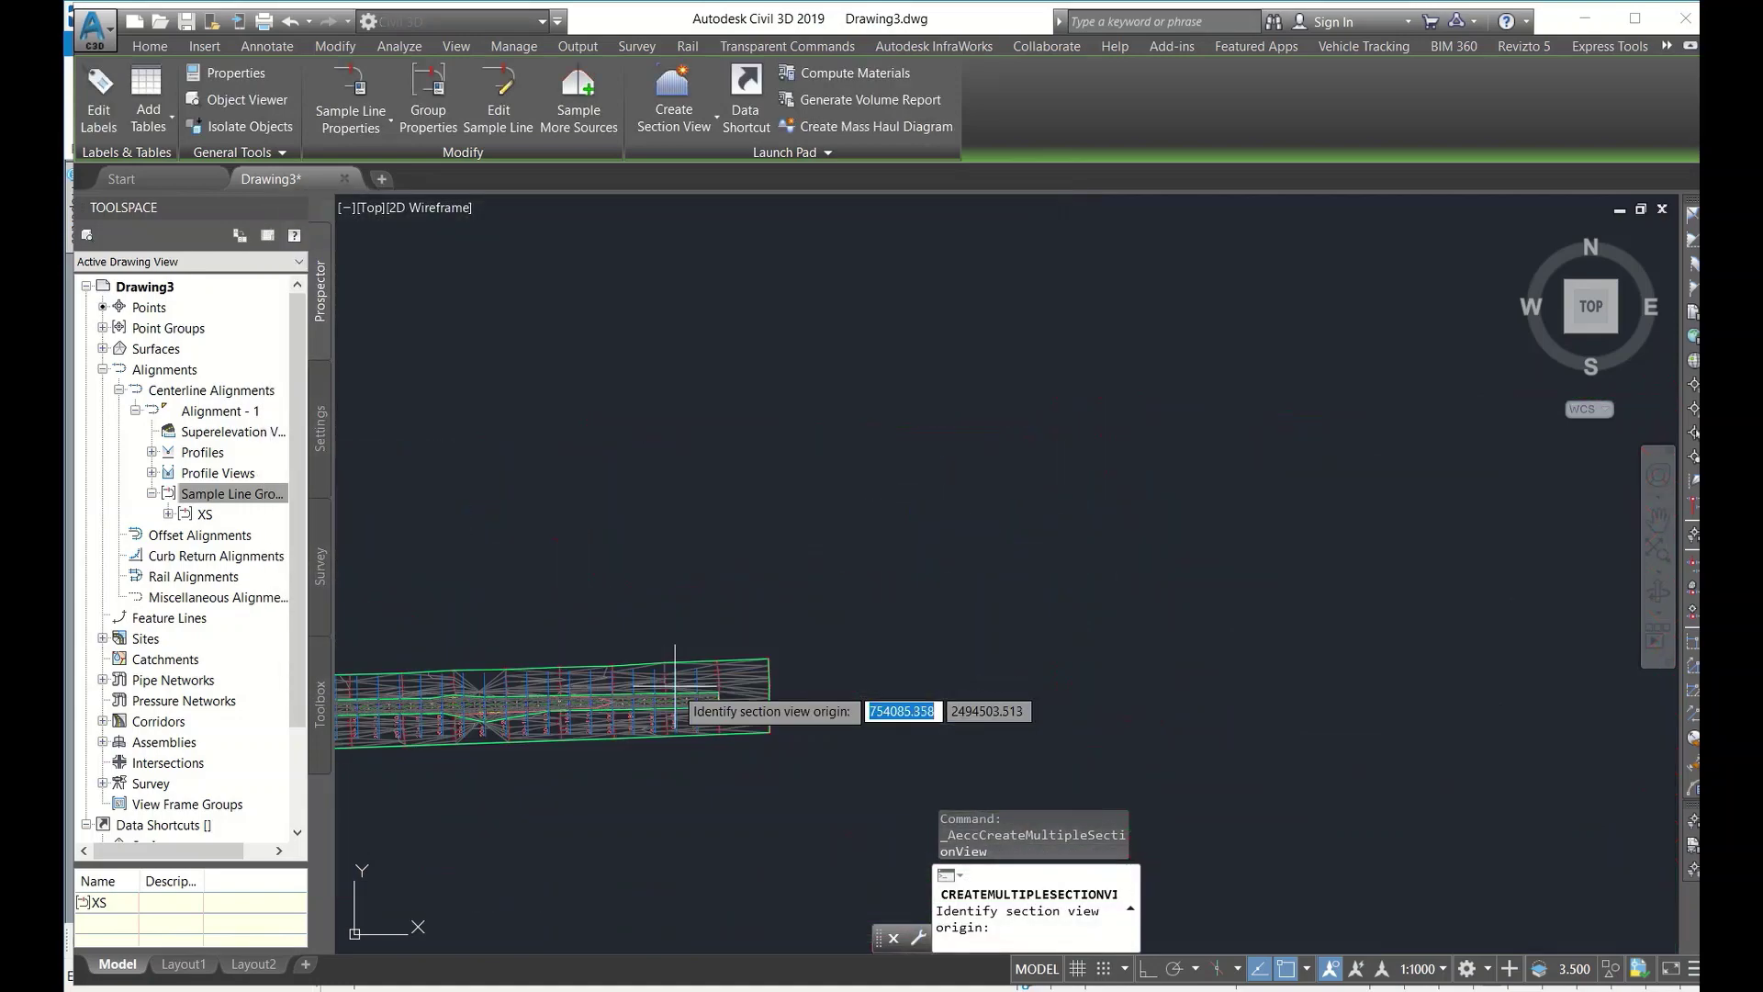
{"action": "left_click", "coordinate": [662, 358]}
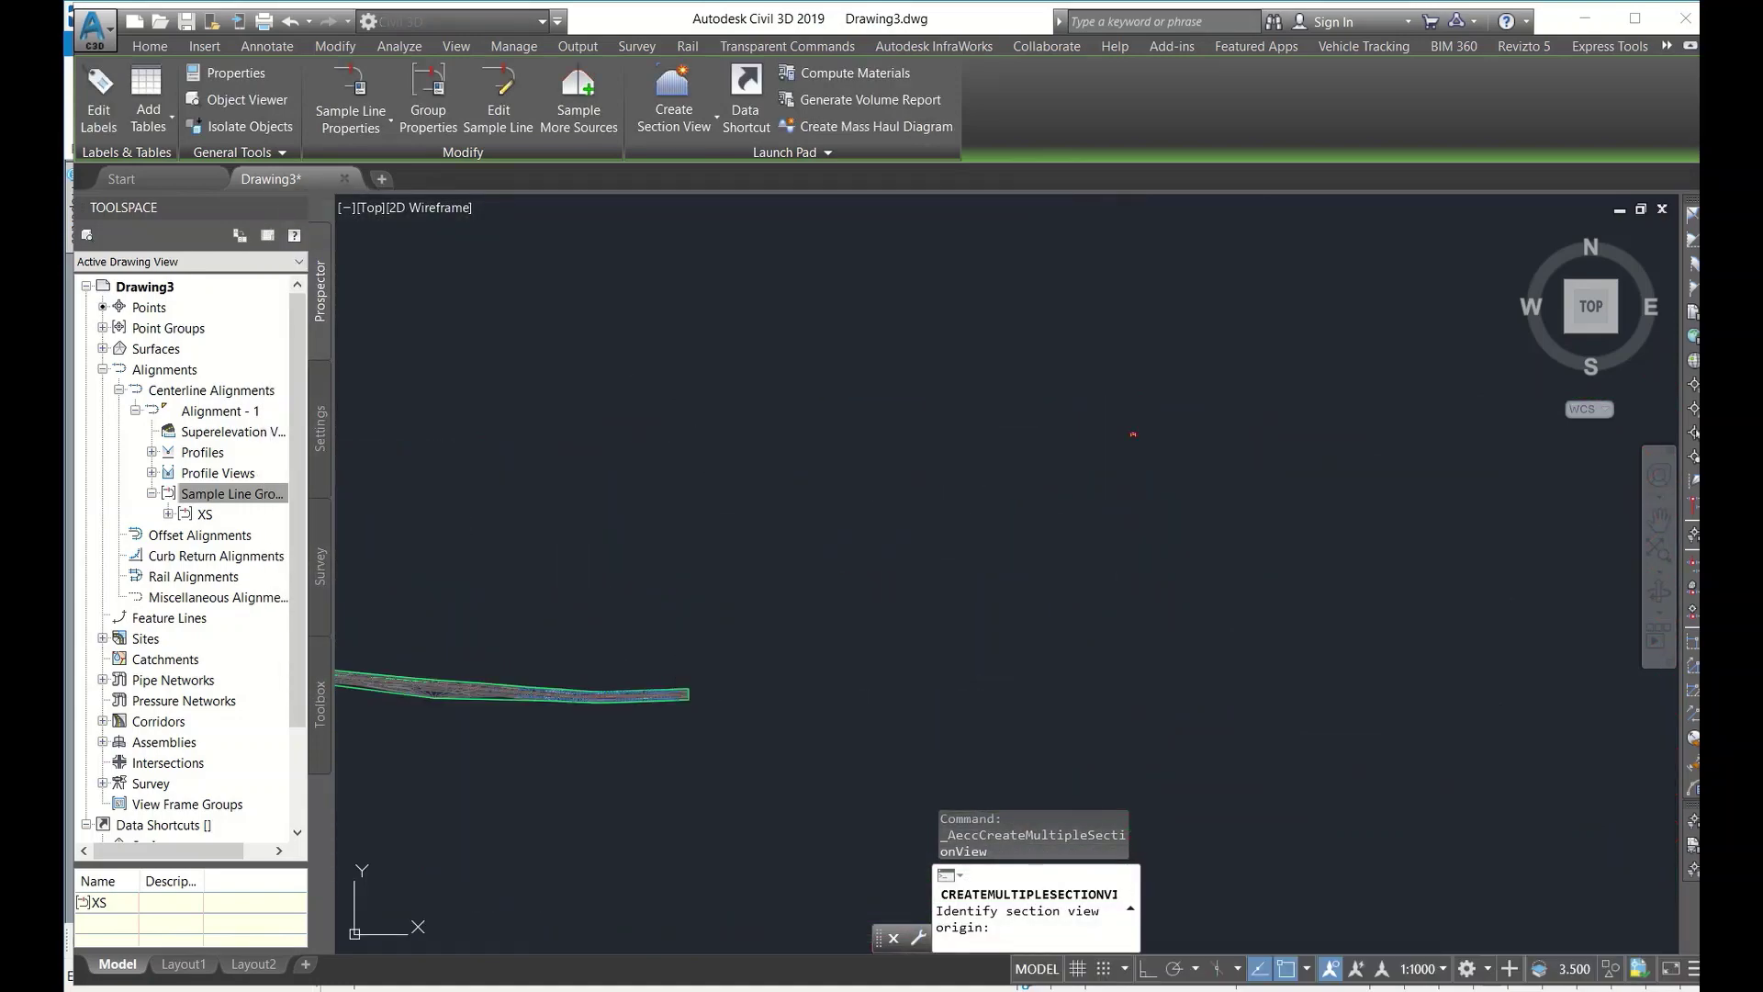
- Examine the section views and their elevation and offset bands, from station 20+020.00 through the rest of the grid
{"action": "scroll", "coordinate": [677, 362], "scroll_direction": "up", "scroll_amount": 8}
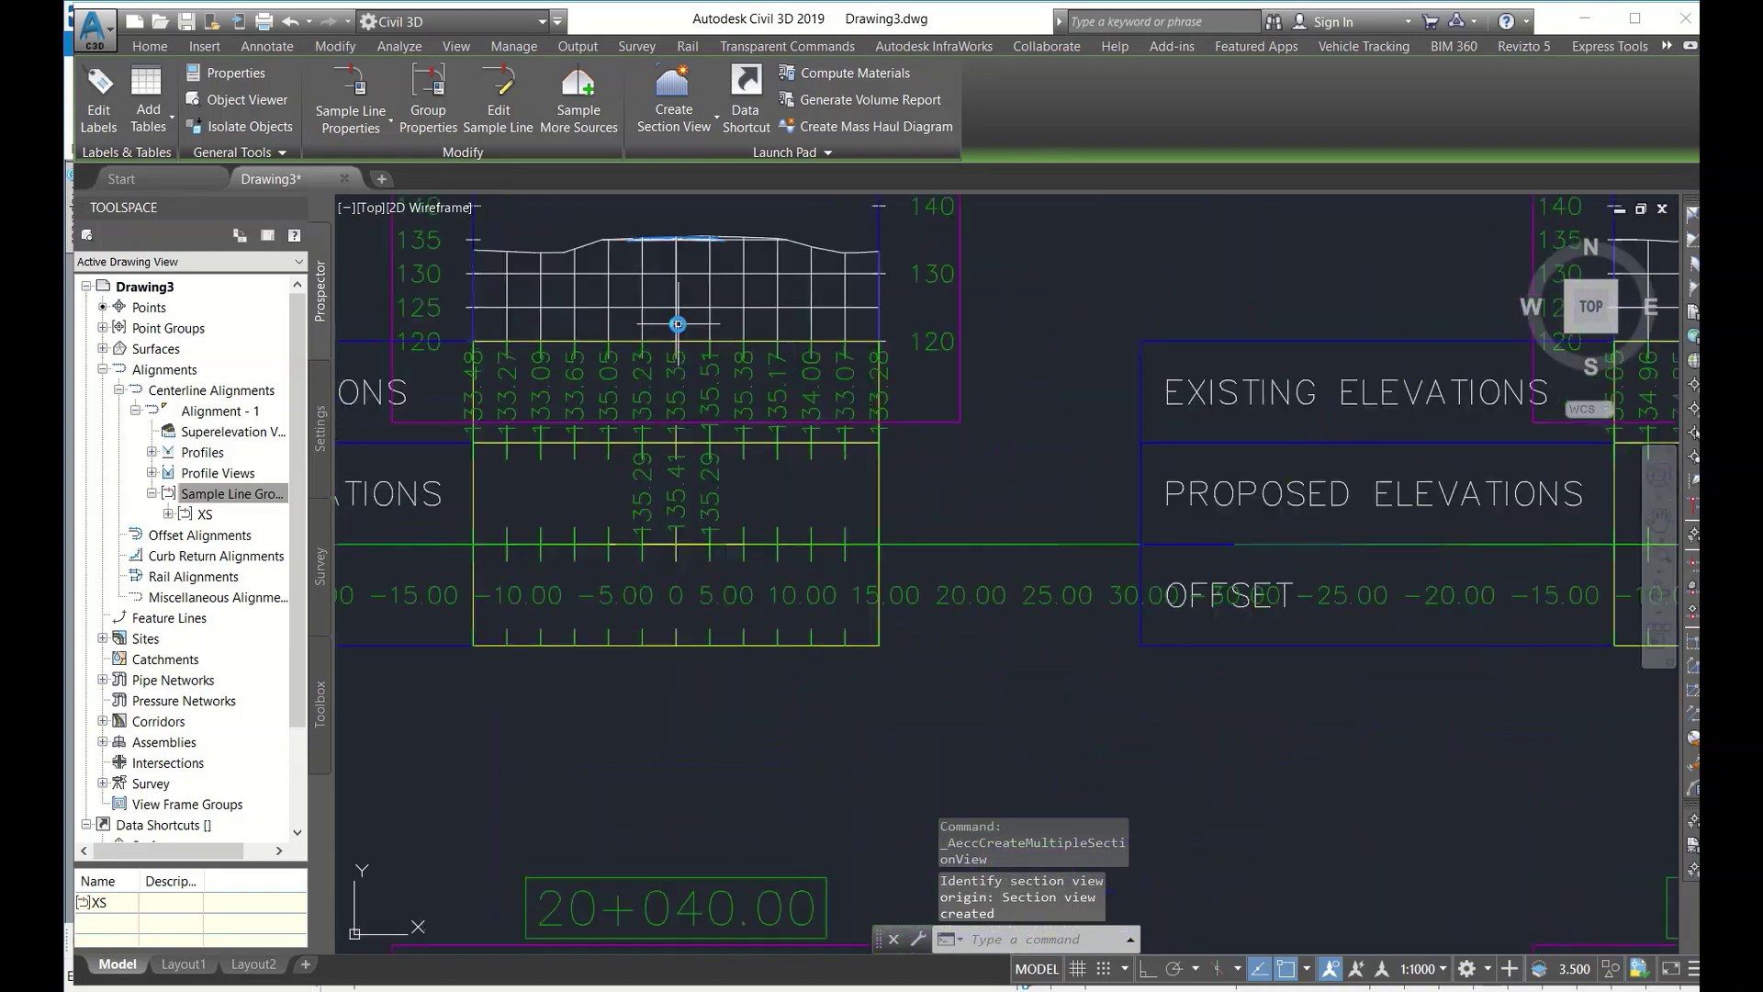
{"action": "middle_click_drag", "start_coordinate": [683, 594], "coordinate": [711, 698]}
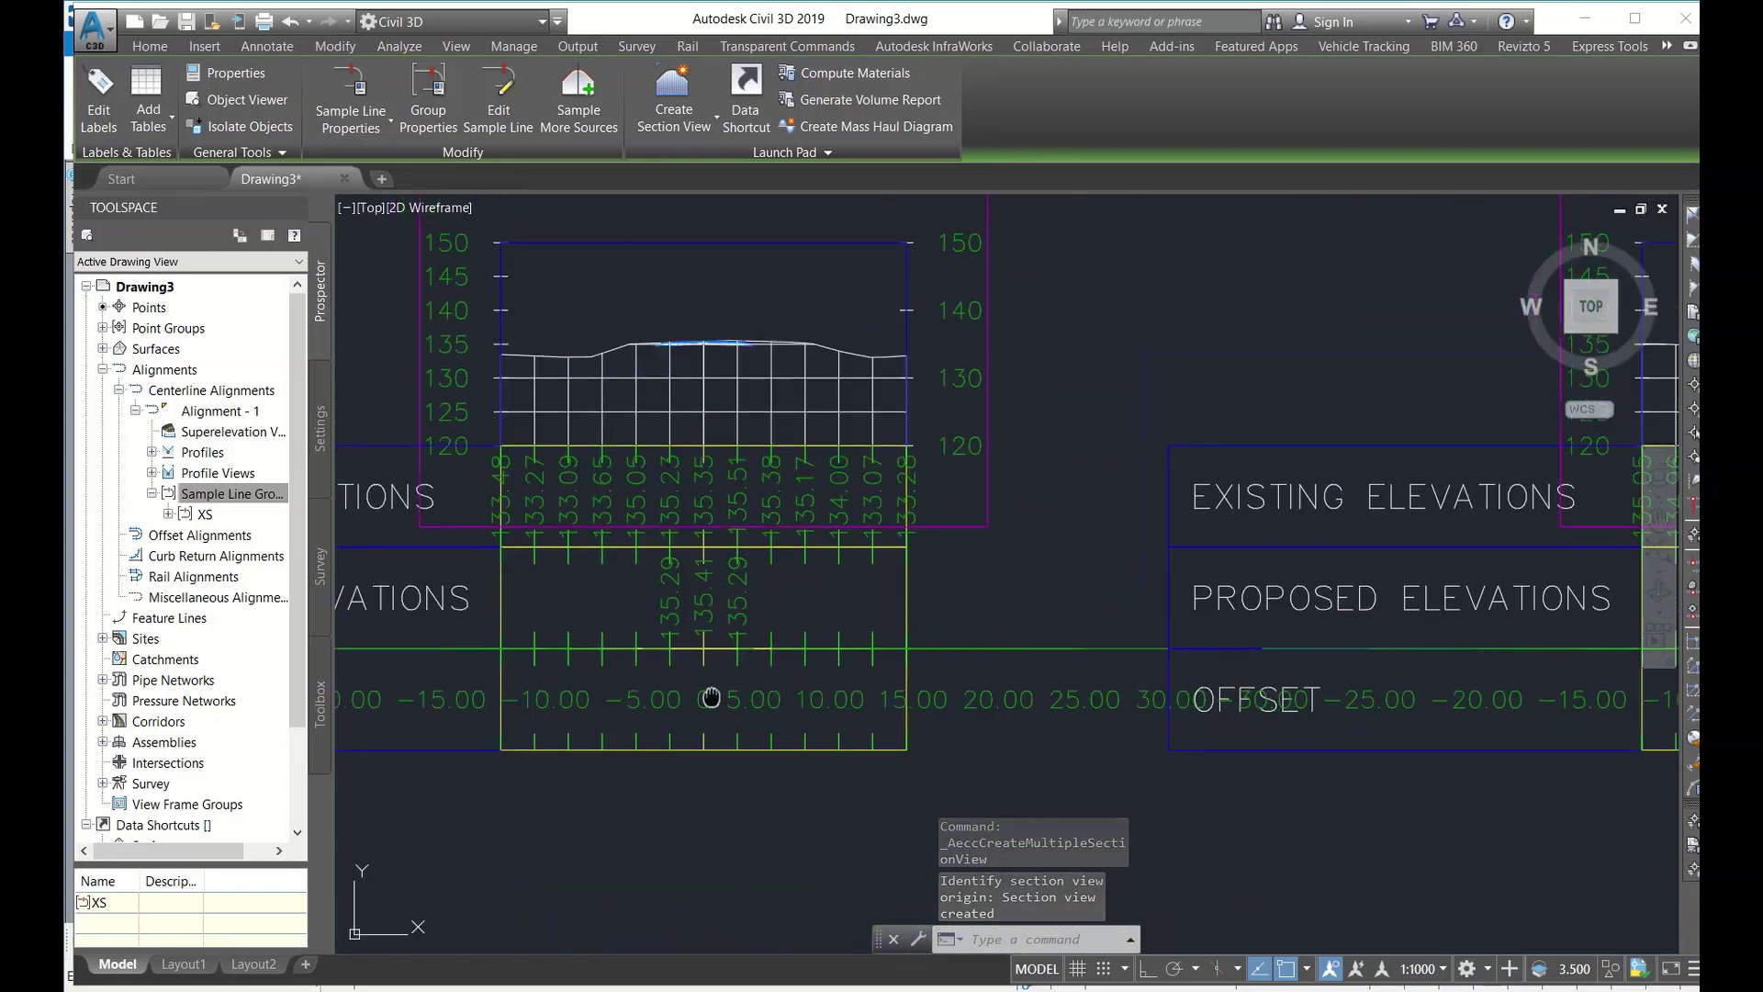
{"action": "scroll", "coordinate": [711, 643], "scroll_direction": "down", "scroll_amount": 4}
{"action": "middle_click_drag", "start_coordinate": [709, 246], "coordinate": [709, 332]}
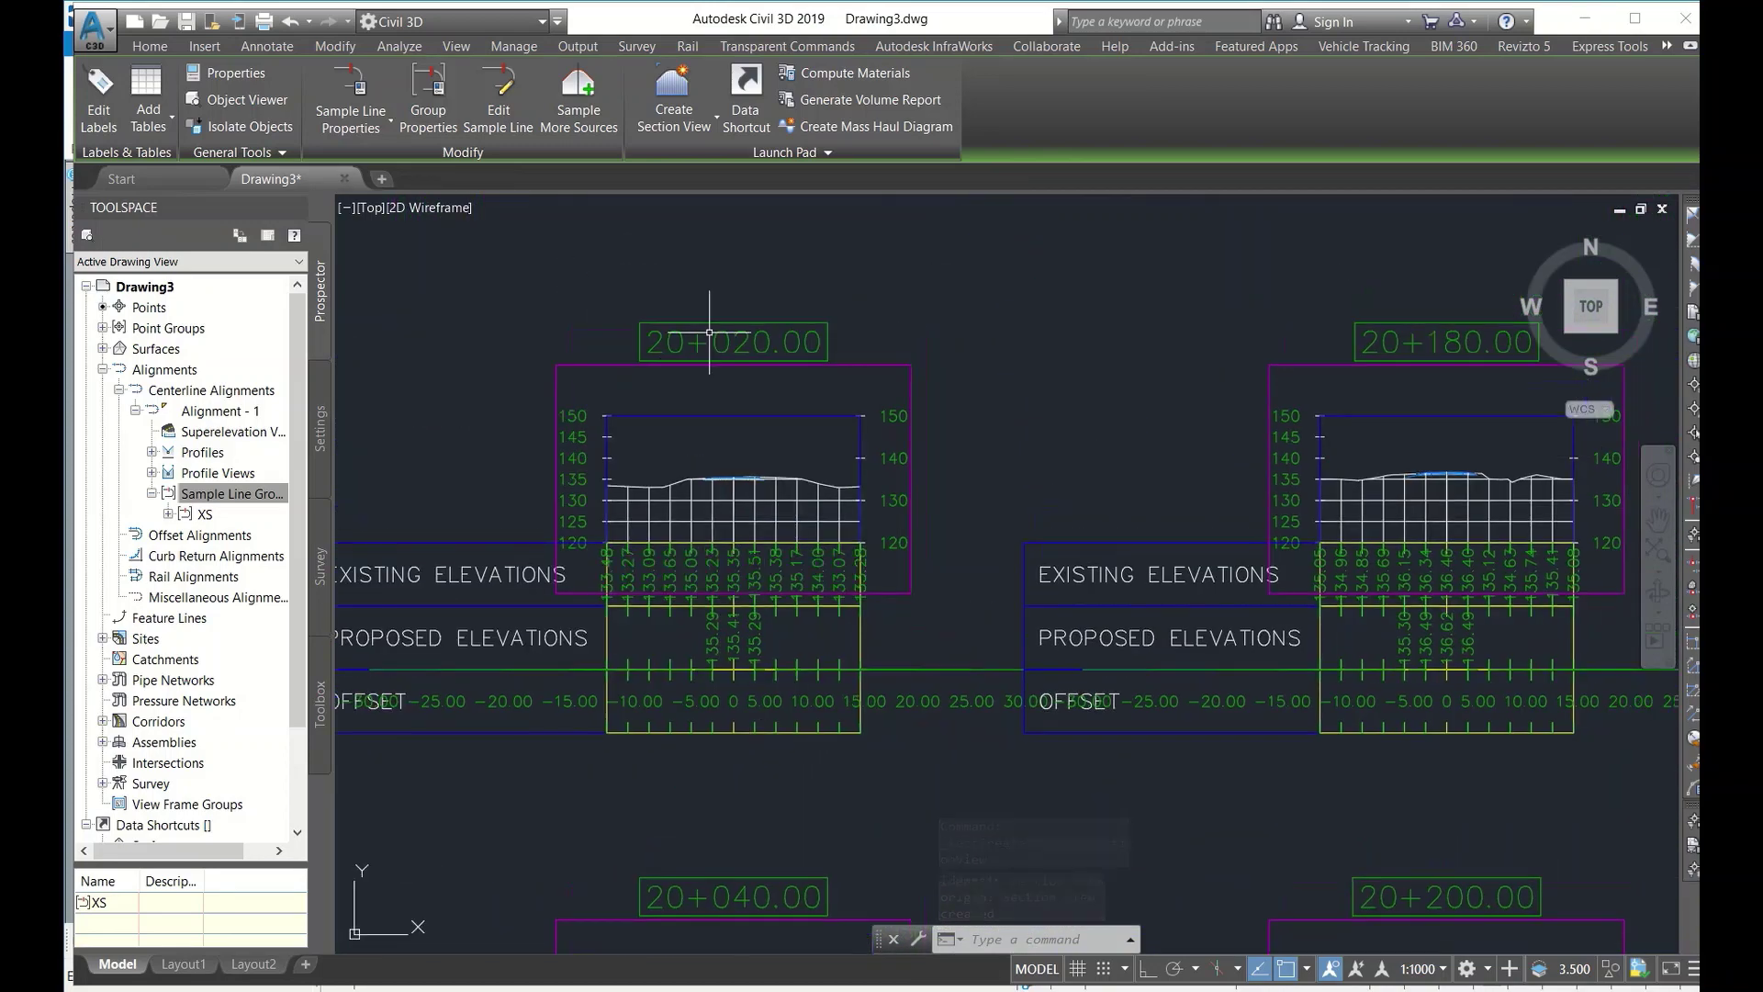
{"action": "scroll", "coordinate": [709, 368], "scroll_direction": "down", "scroll_amount": 4}
{"action": "mouse_move", "coordinate": [1128, 714]}
{"action": "middle_mouse_down"}
{"action": "mouse_move", "coordinate": [1081, 653]}
{"action": "mouse_move", "coordinate": [1062, 313]}
{"action": "middle_mouse_up"}
{"action": "mouse_move", "coordinate": [1028, 726]}
{"action": "middle_mouse_down"}
{"action": "mouse_move", "coordinate": [1010, 386]}
{"action": "mouse_move", "coordinate": [1142, 559]}
{"action": "mouse_move", "coordinate": [1083, 649]}
{"action": "mouse_move", "coordinate": [1016, 630]}
{"action": "mouse_move", "coordinate": [994, 687]}
{"action": "middle_mouse_up"}
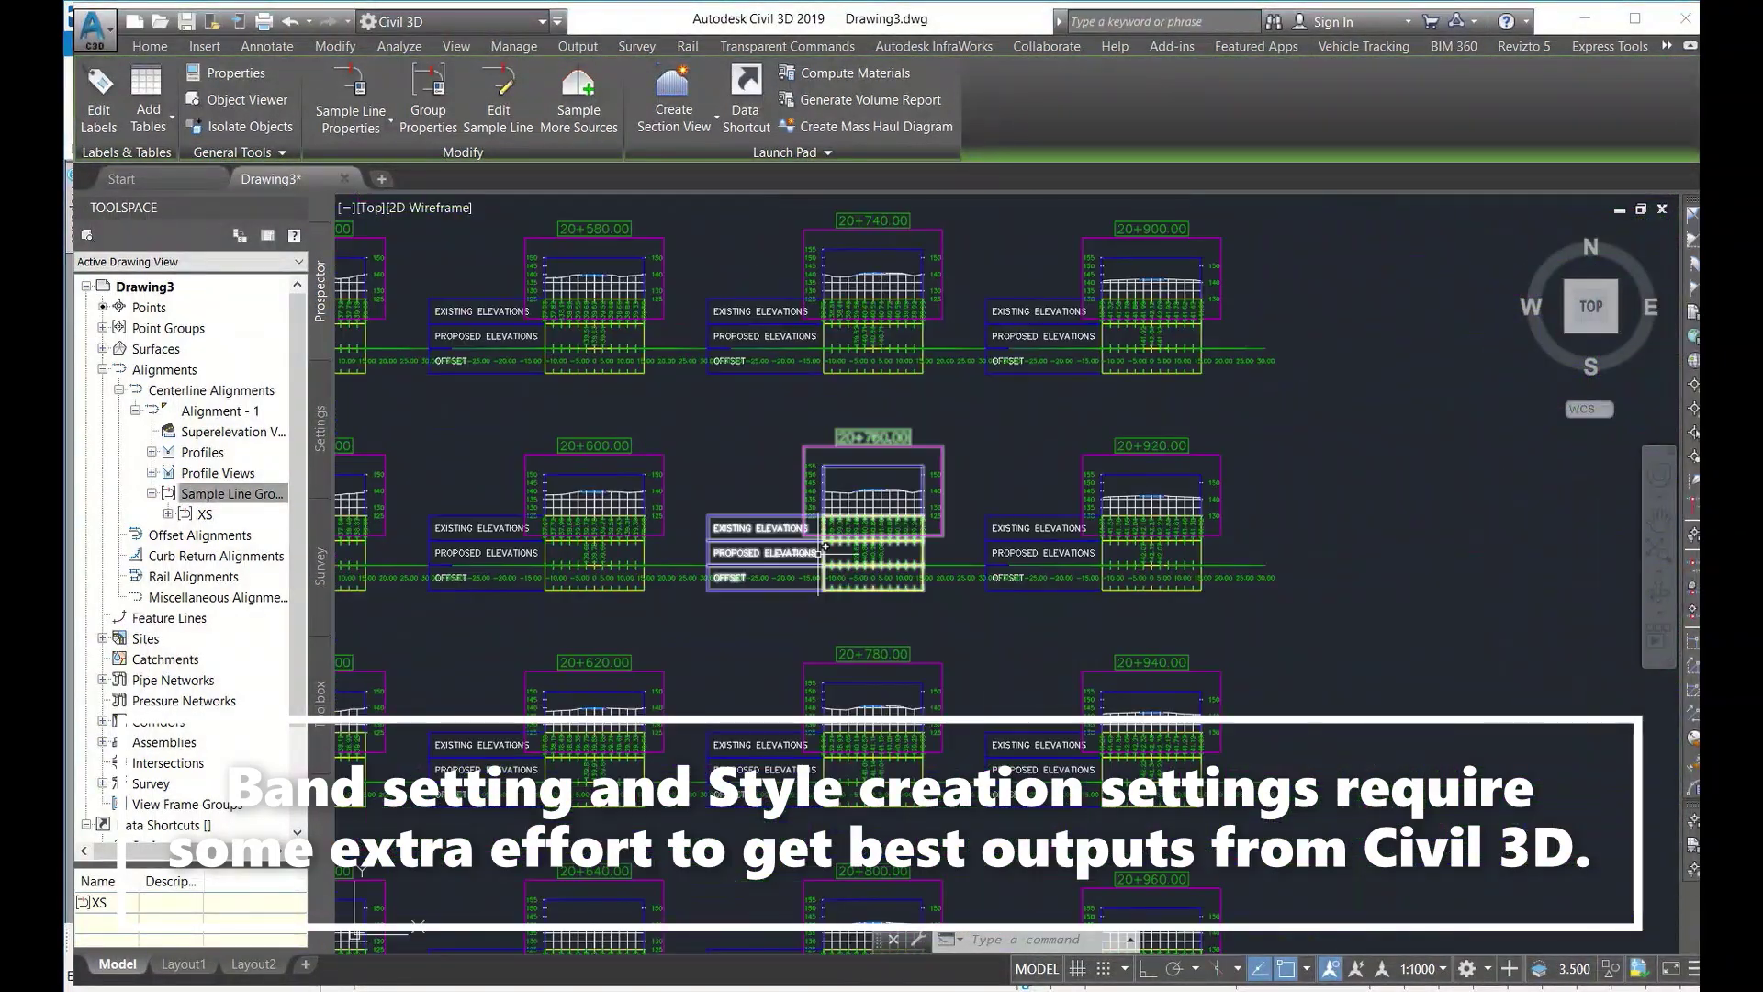
- Examine the section views at stations 20+820.00 and 20+020.00, including their elevation bands and grid layout
{"action": "scroll", "coordinate": [807, 568], "scroll_direction": "down", "scroll_amount": 5}
{"action": "scroll", "coordinate": [807, 568], "scroll_direction": "up", "scroll_amount": 5}
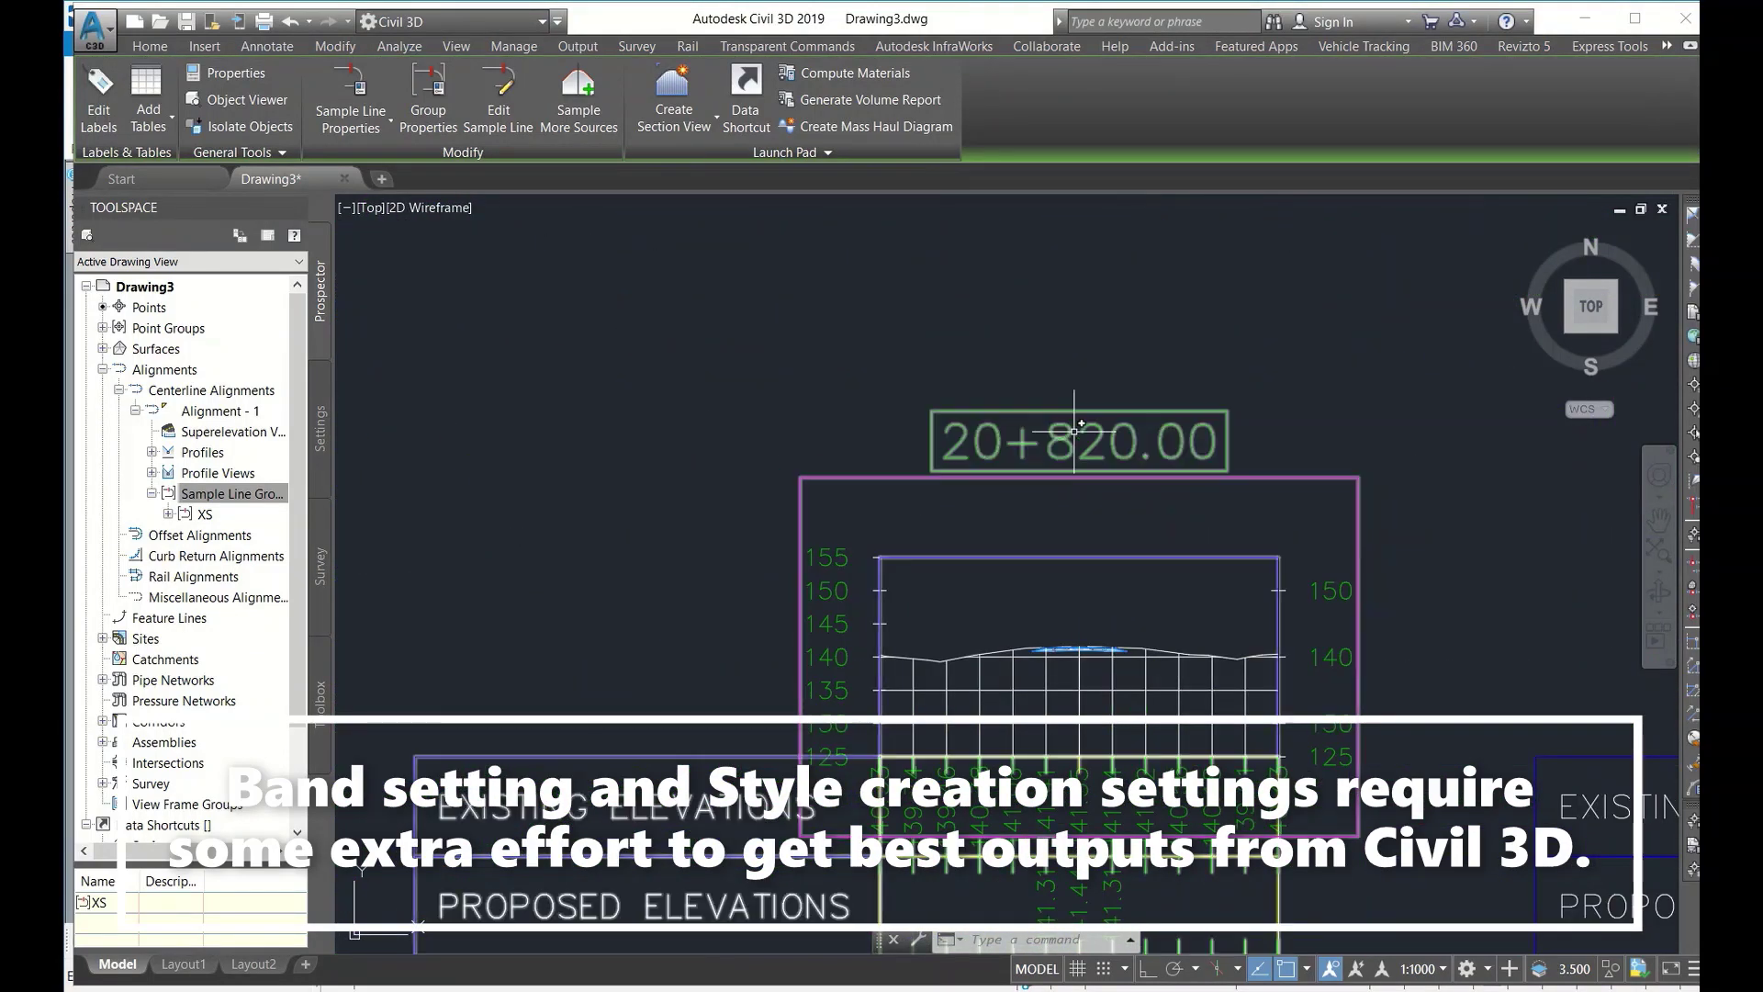
{"action": "scroll", "coordinate": [977, 449], "scroll_direction": "down", "scroll_amount": 5}
{"action": "scroll", "coordinate": [707, 409], "scroll_direction": "down", "scroll_amount": 1}
{"action": "scroll", "coordinate": [808, 382], "scroll_direction": "up", "scroll_amount": 6}
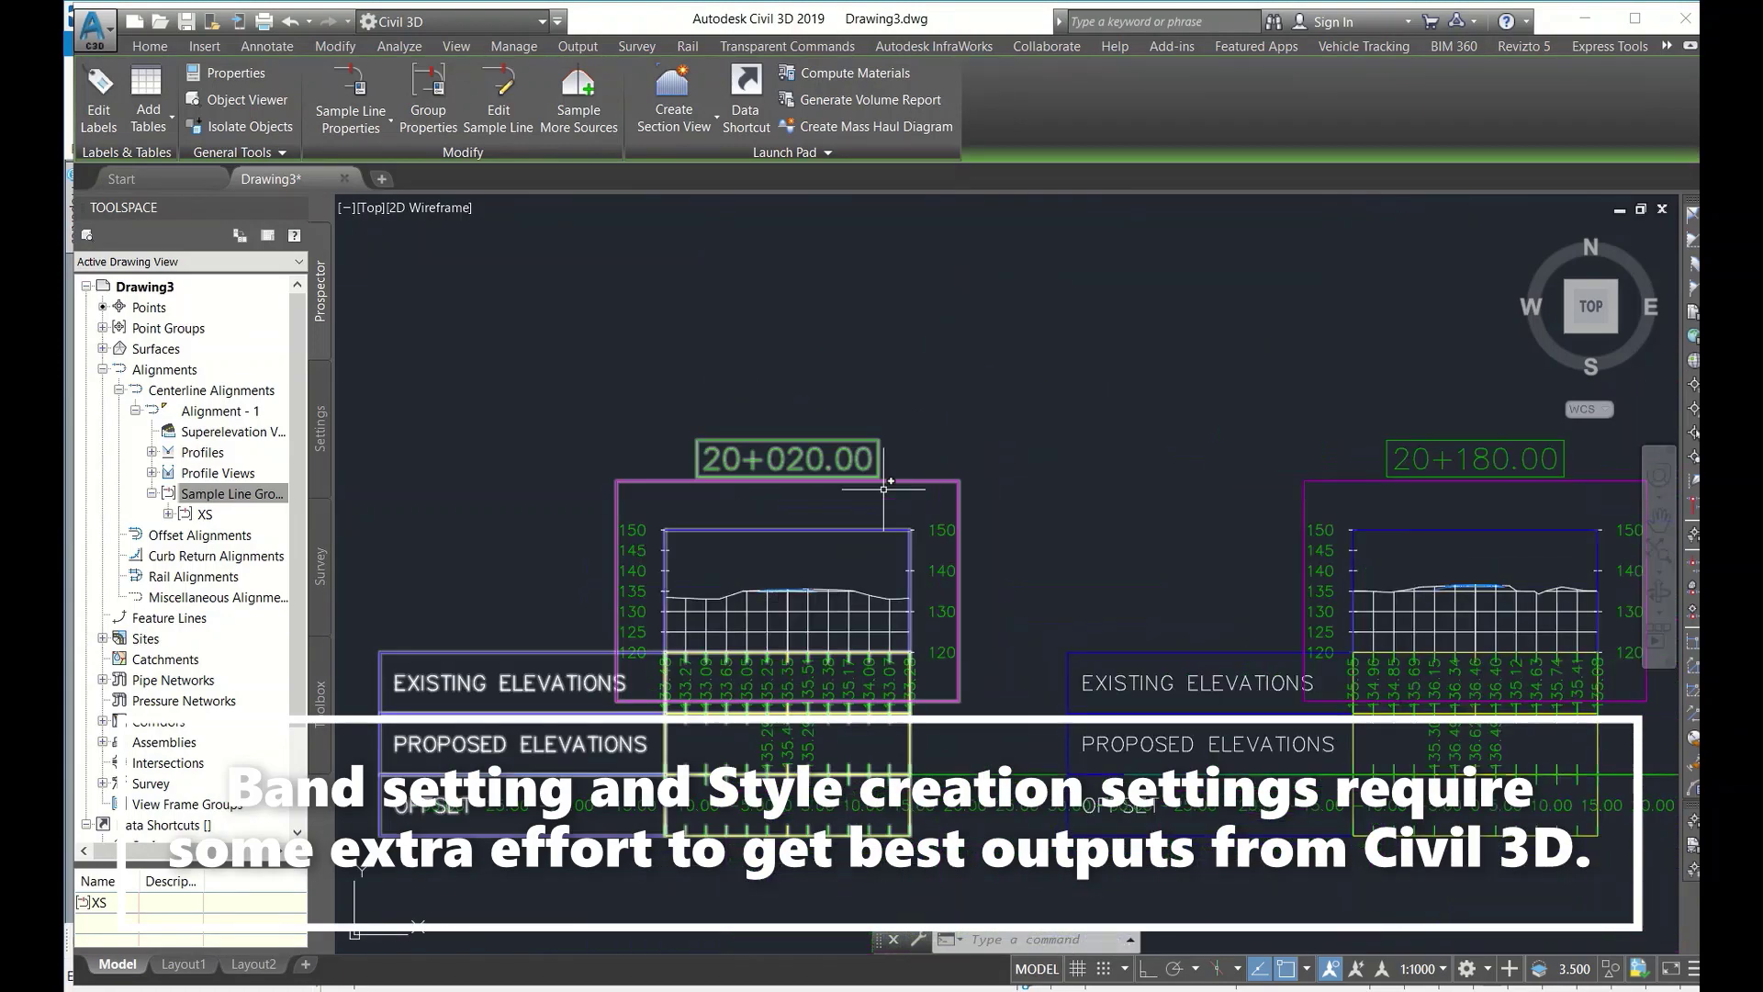
{"action": "scroll", "coordinate": [906, 470], "scroll_direction": "up", "scroll_amount": 2}
{"action": "scroll", "coordinate": [836, 501], "scroll_direction": "down", "scroll_amount": 3}
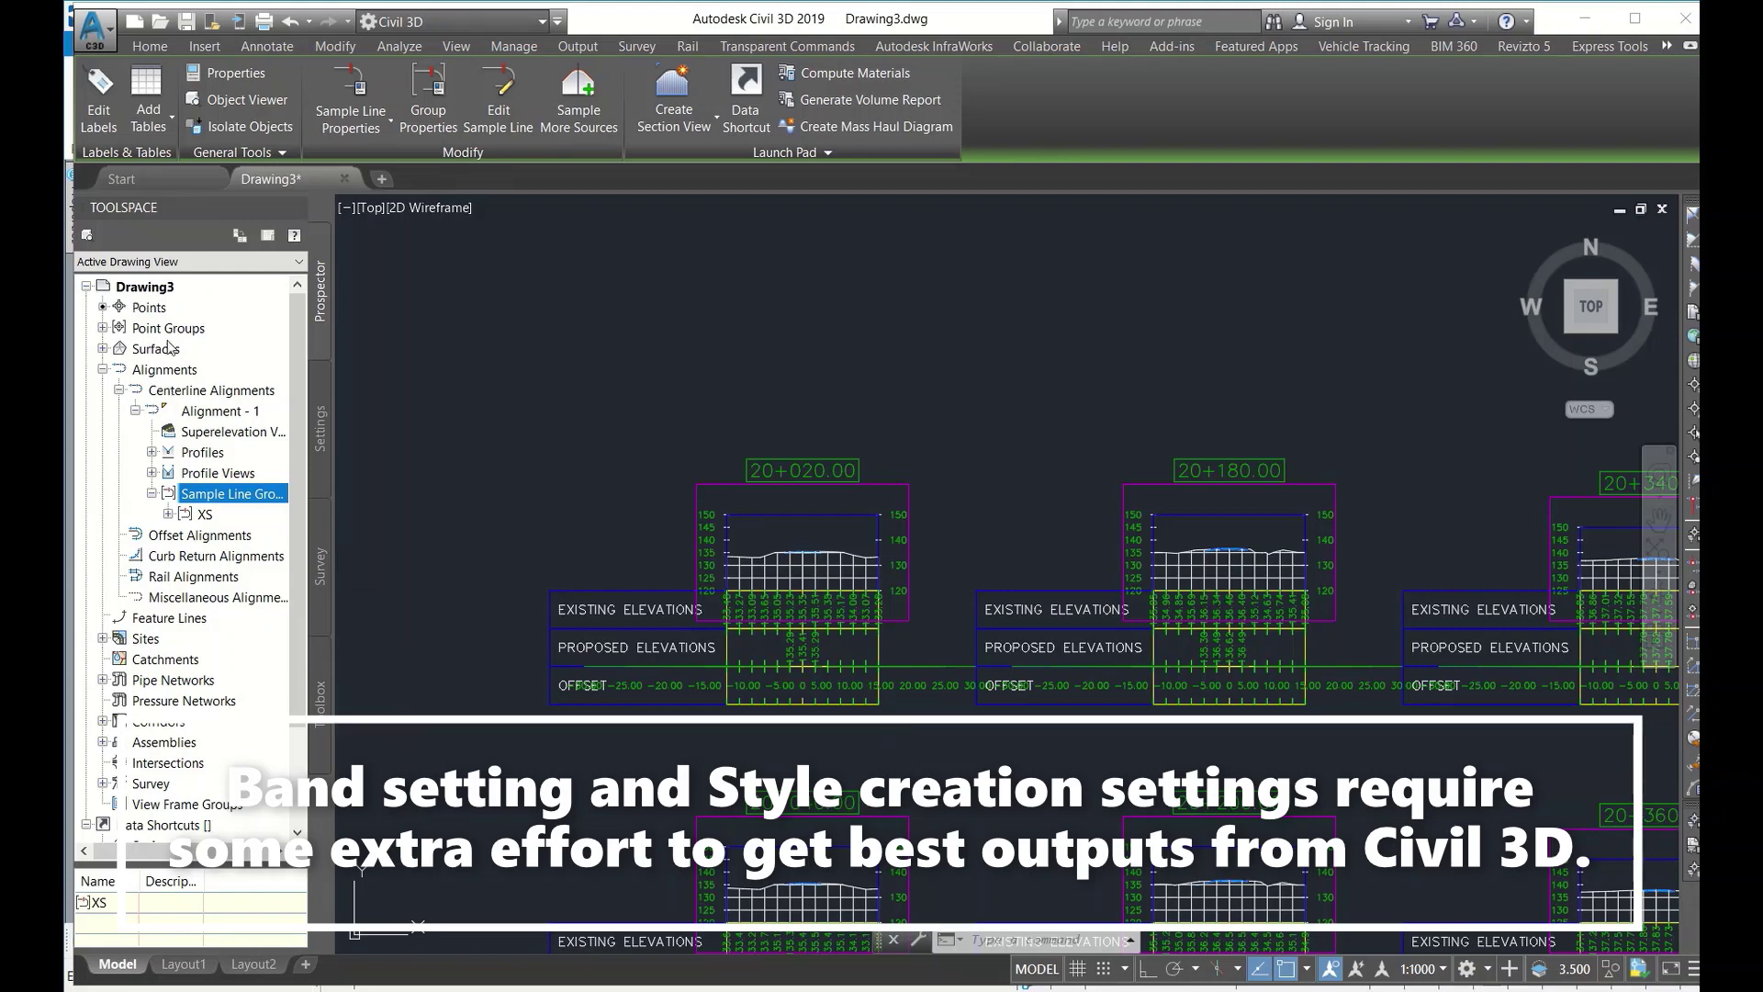
- Open the properties of sample line group XS and add a new material named Cut to its material list
{"action": "left_click", "coordinate": [168, 514]}
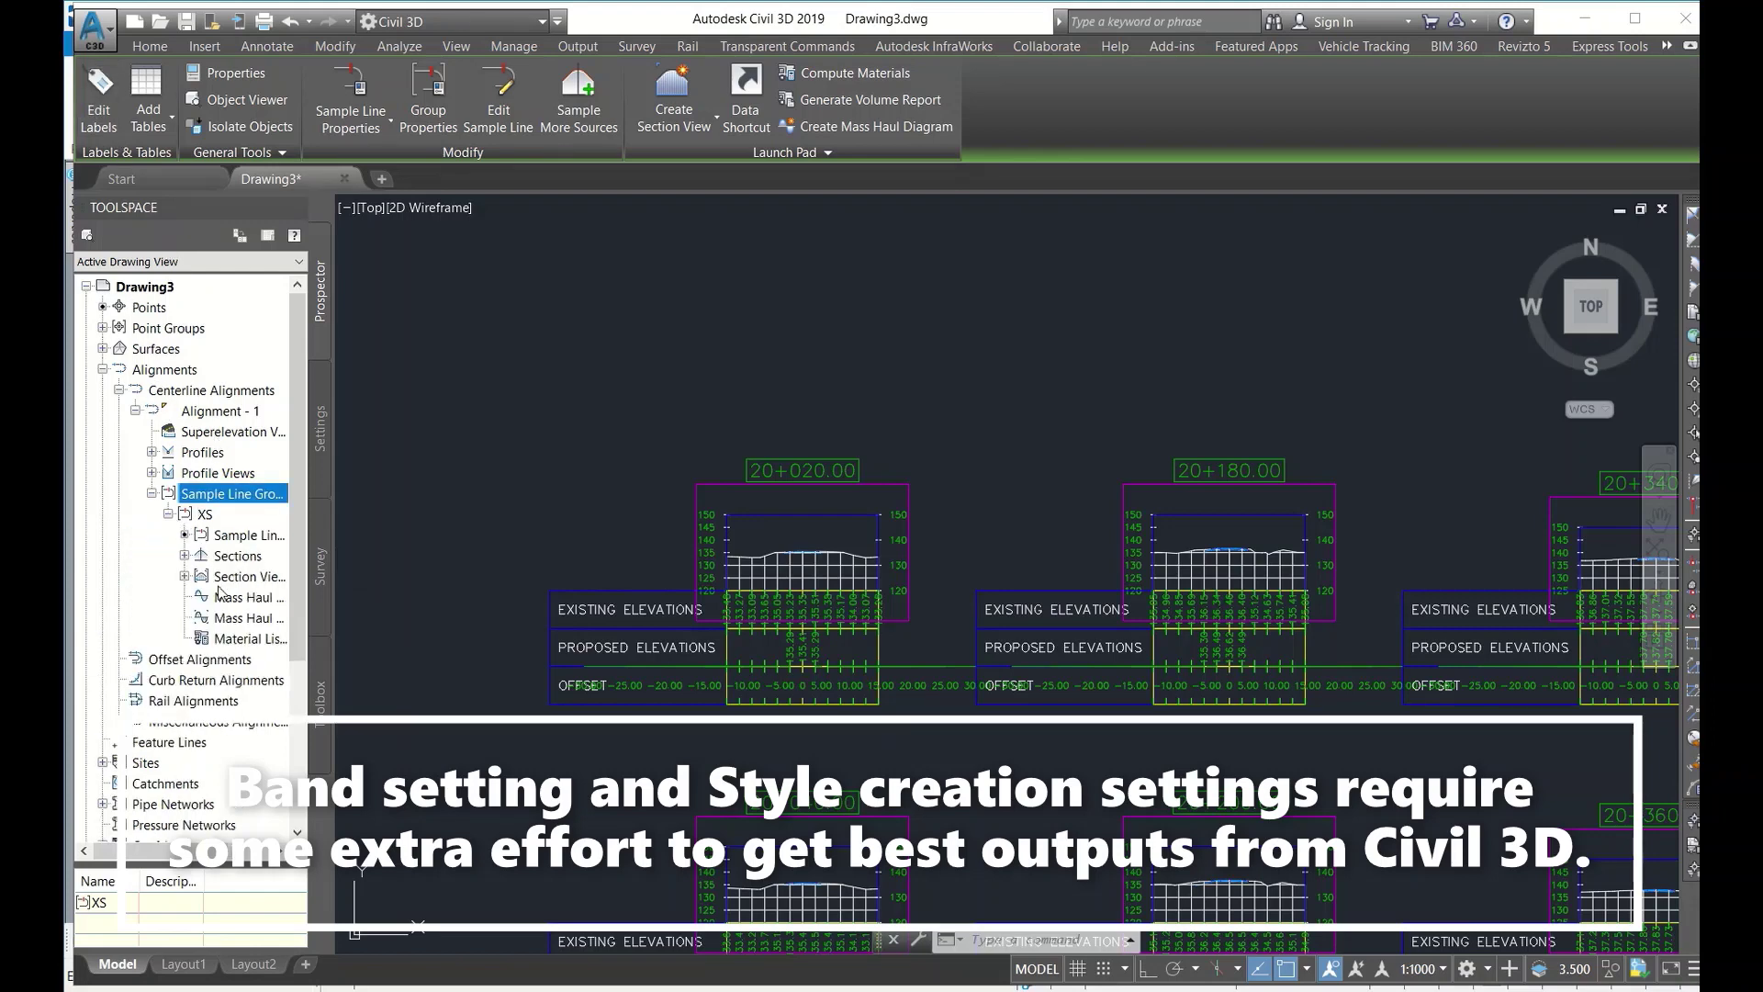
{"action": "right_click", "coordinate": [226, 516]}
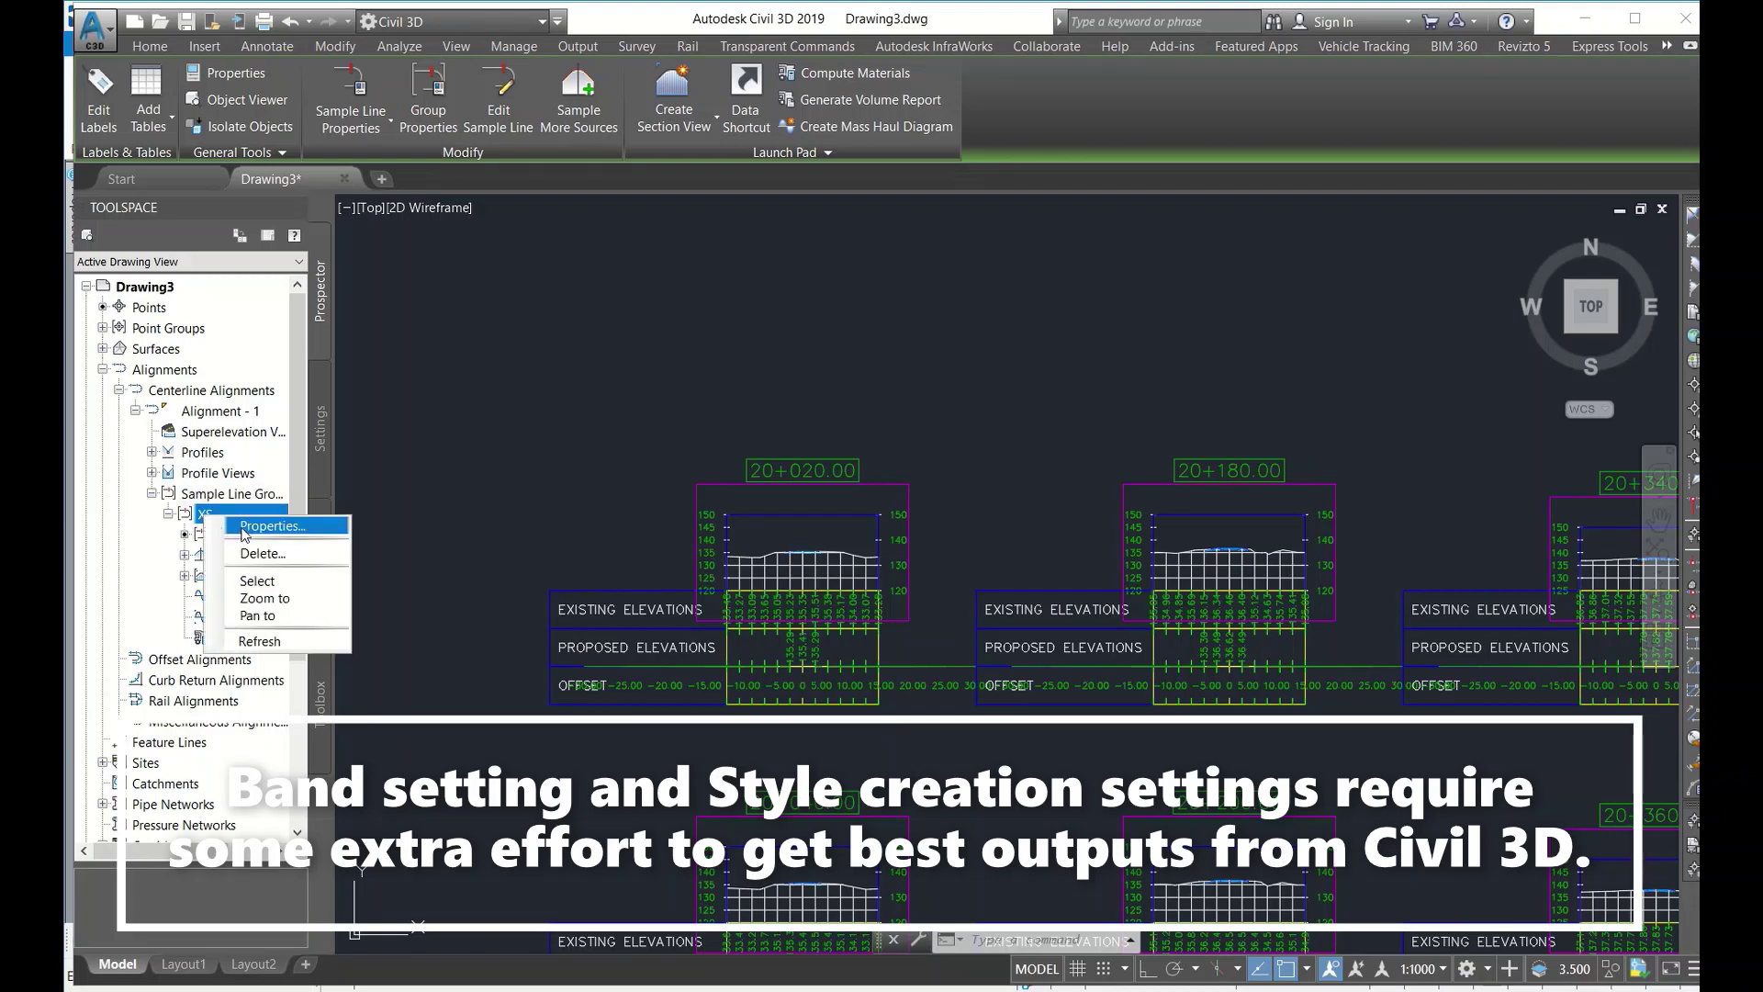
{"action": "left_click", "coordinate": [243, 531]}
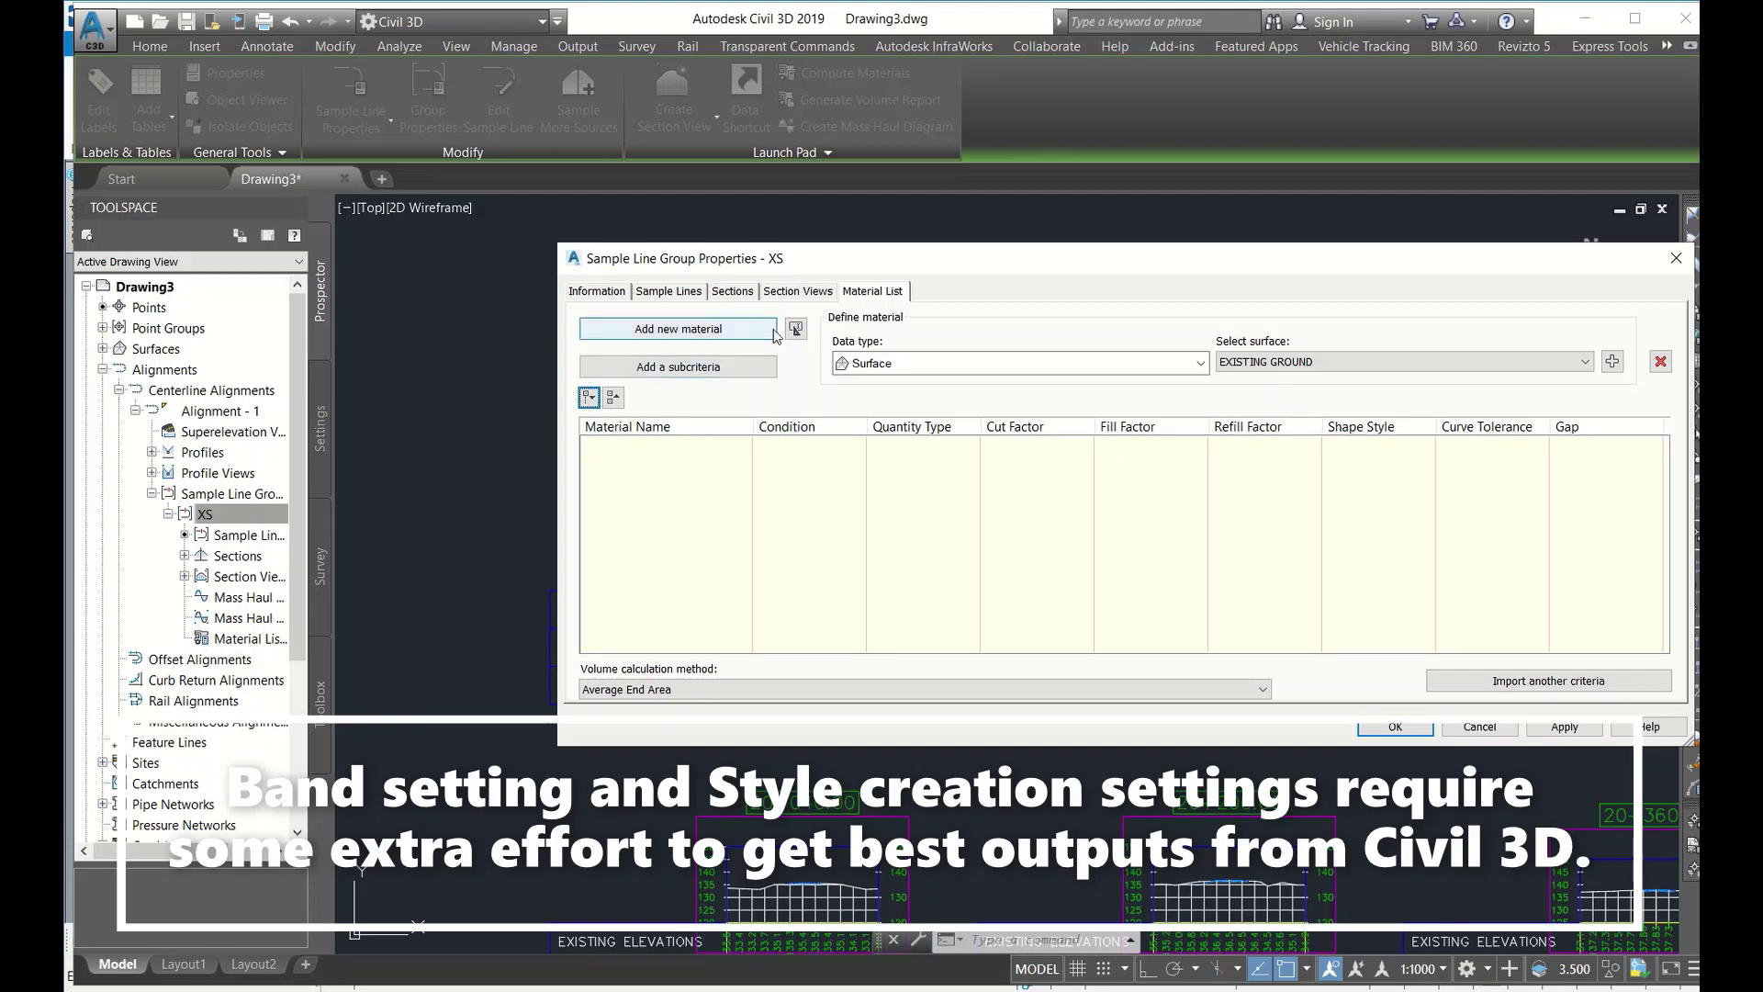
{"action": "left_click", "coordinate": [678, 329]}
{"action": "double_click", "coordinate": [705, 468]}
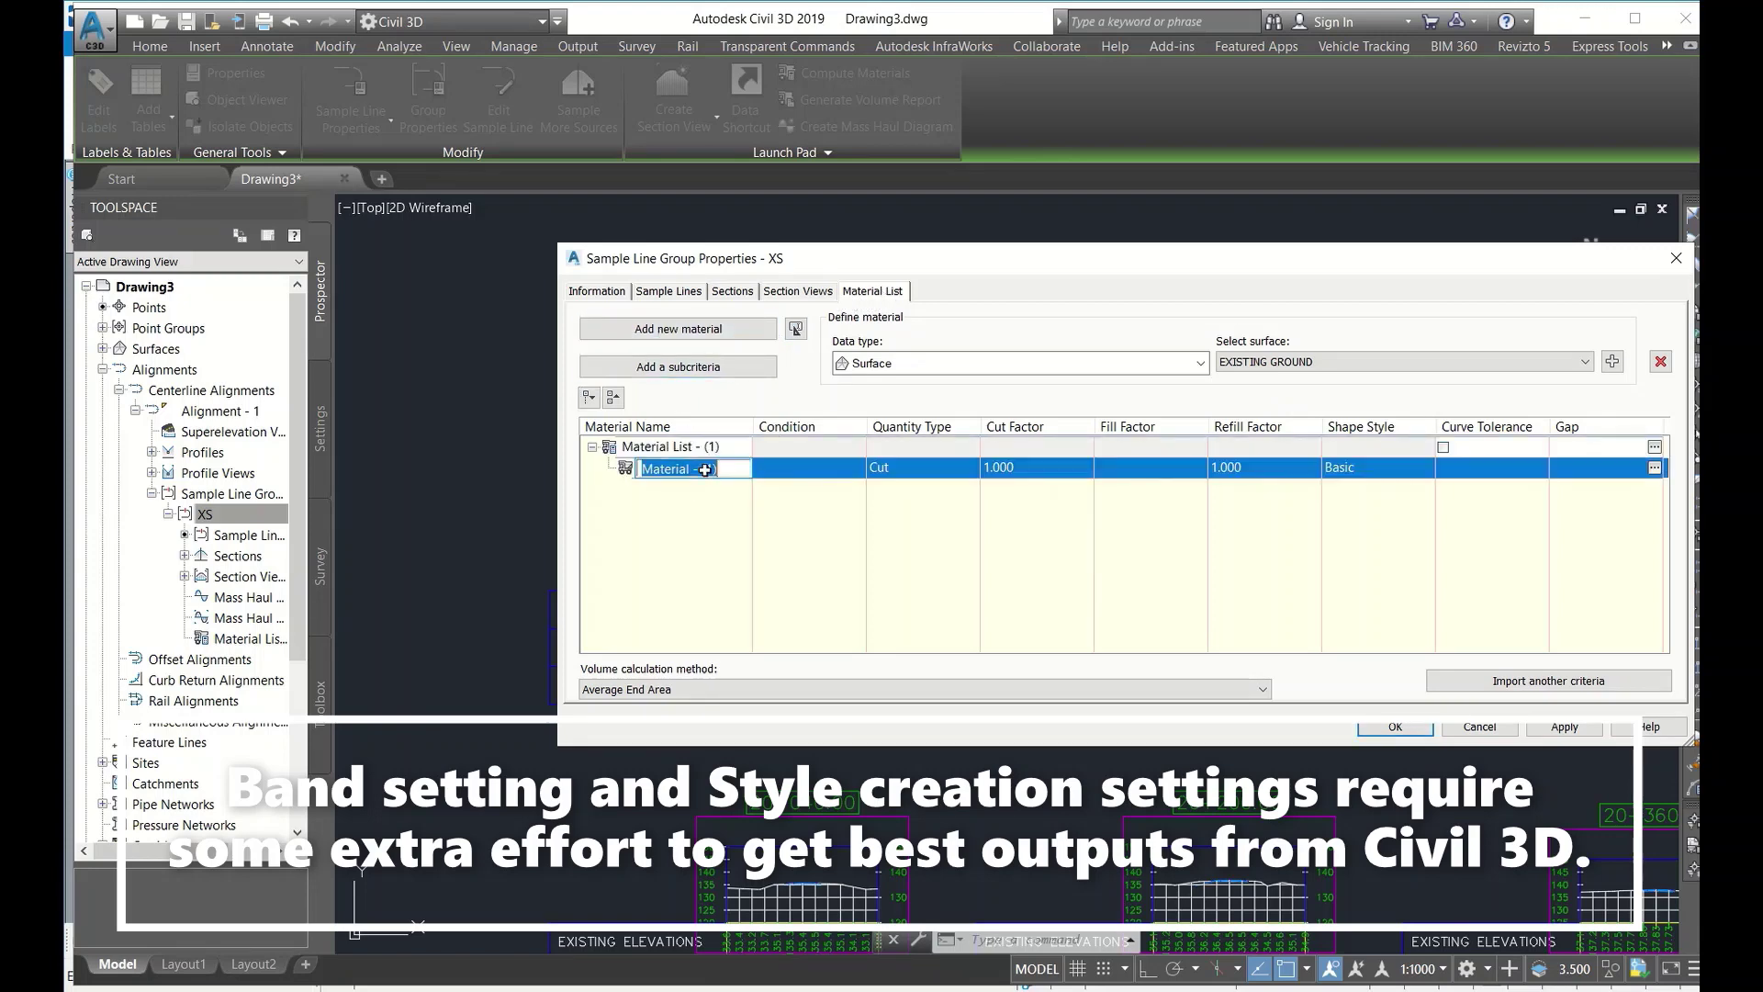
{"action": "type", "text": "Cut"}
{"action": "key", "text": "Return"}
- Add a second material to the list and name it Fill
{"action": "left_click", "coordinate": [708, 339]}
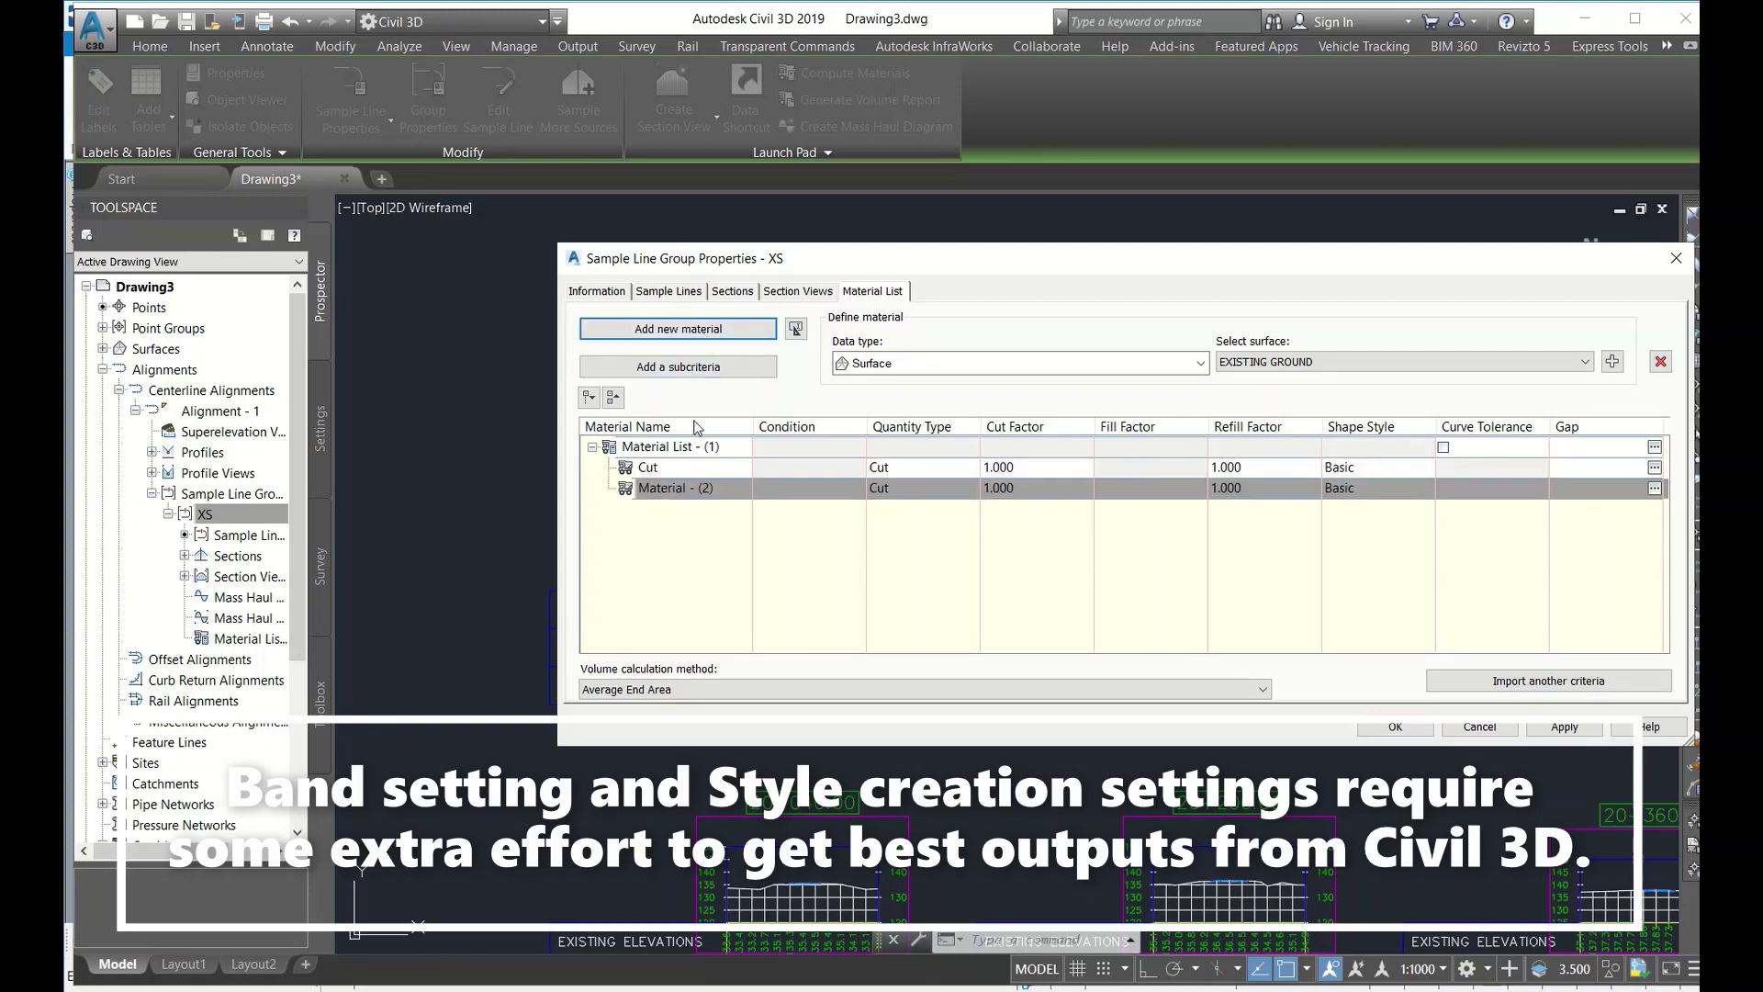
{"action": "left_click", "coordinate": [672, 483]}
{"action": "left_click", "coordinate": [672, 485]}
{"action": "type", "text": "F"}
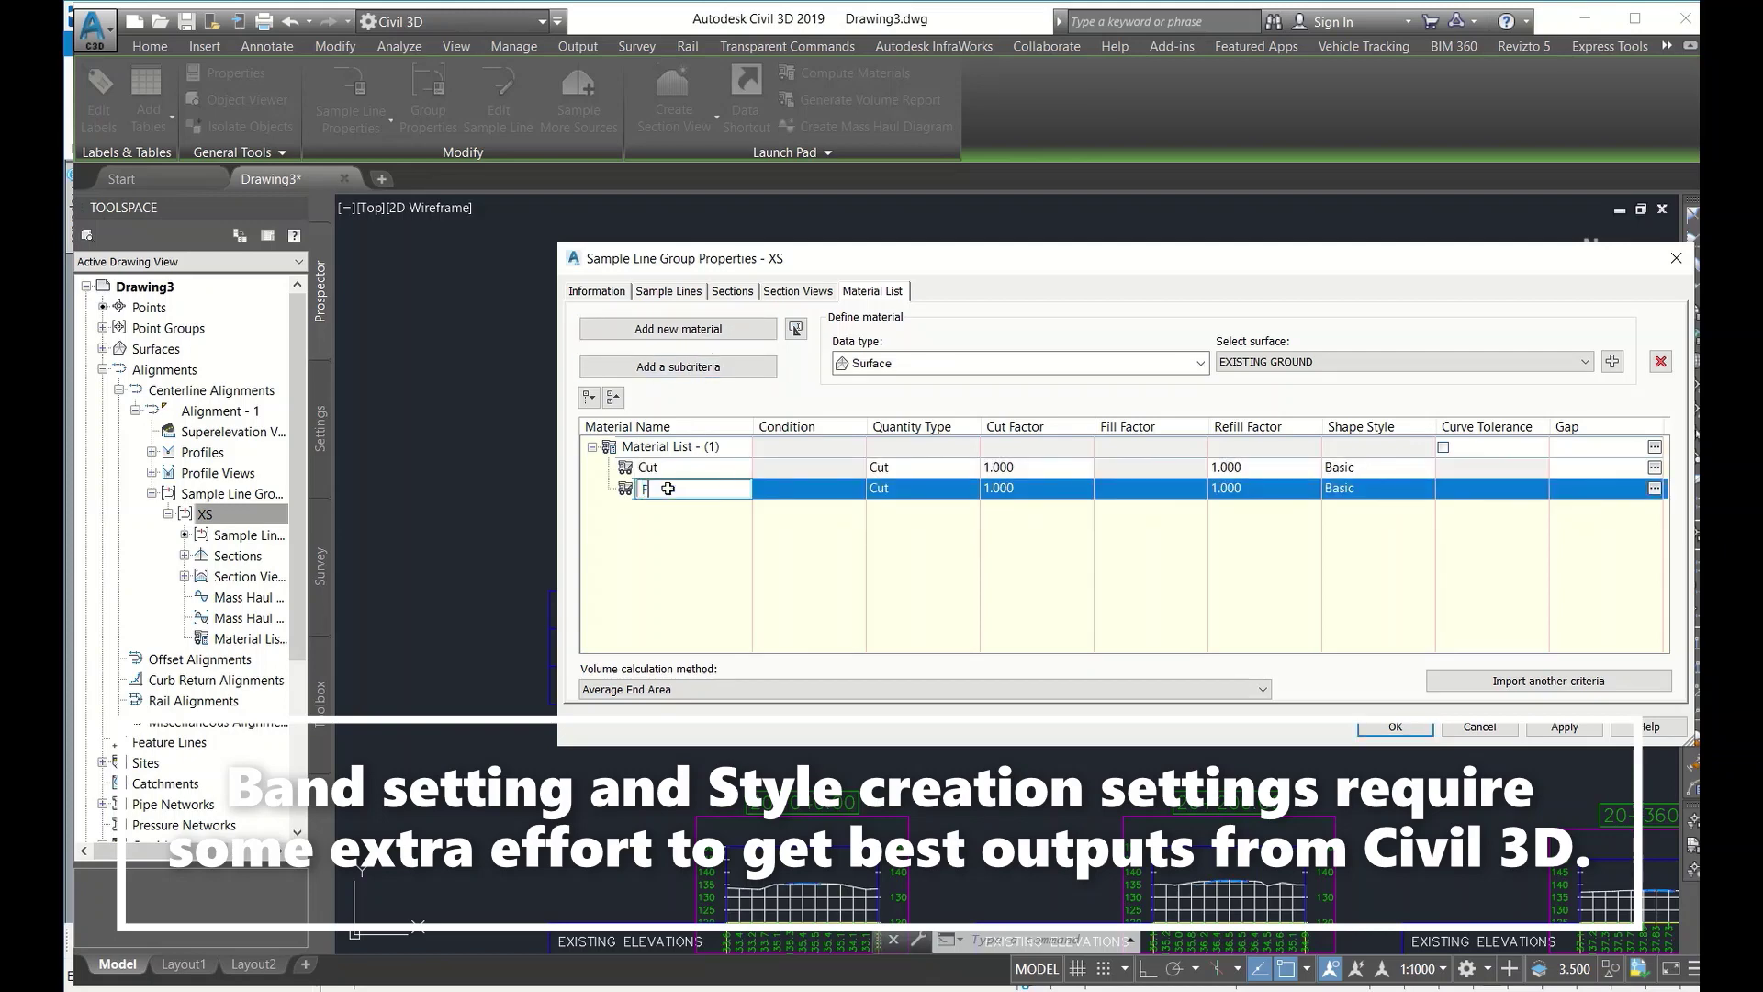
{"action": "key", "text": "Return"}
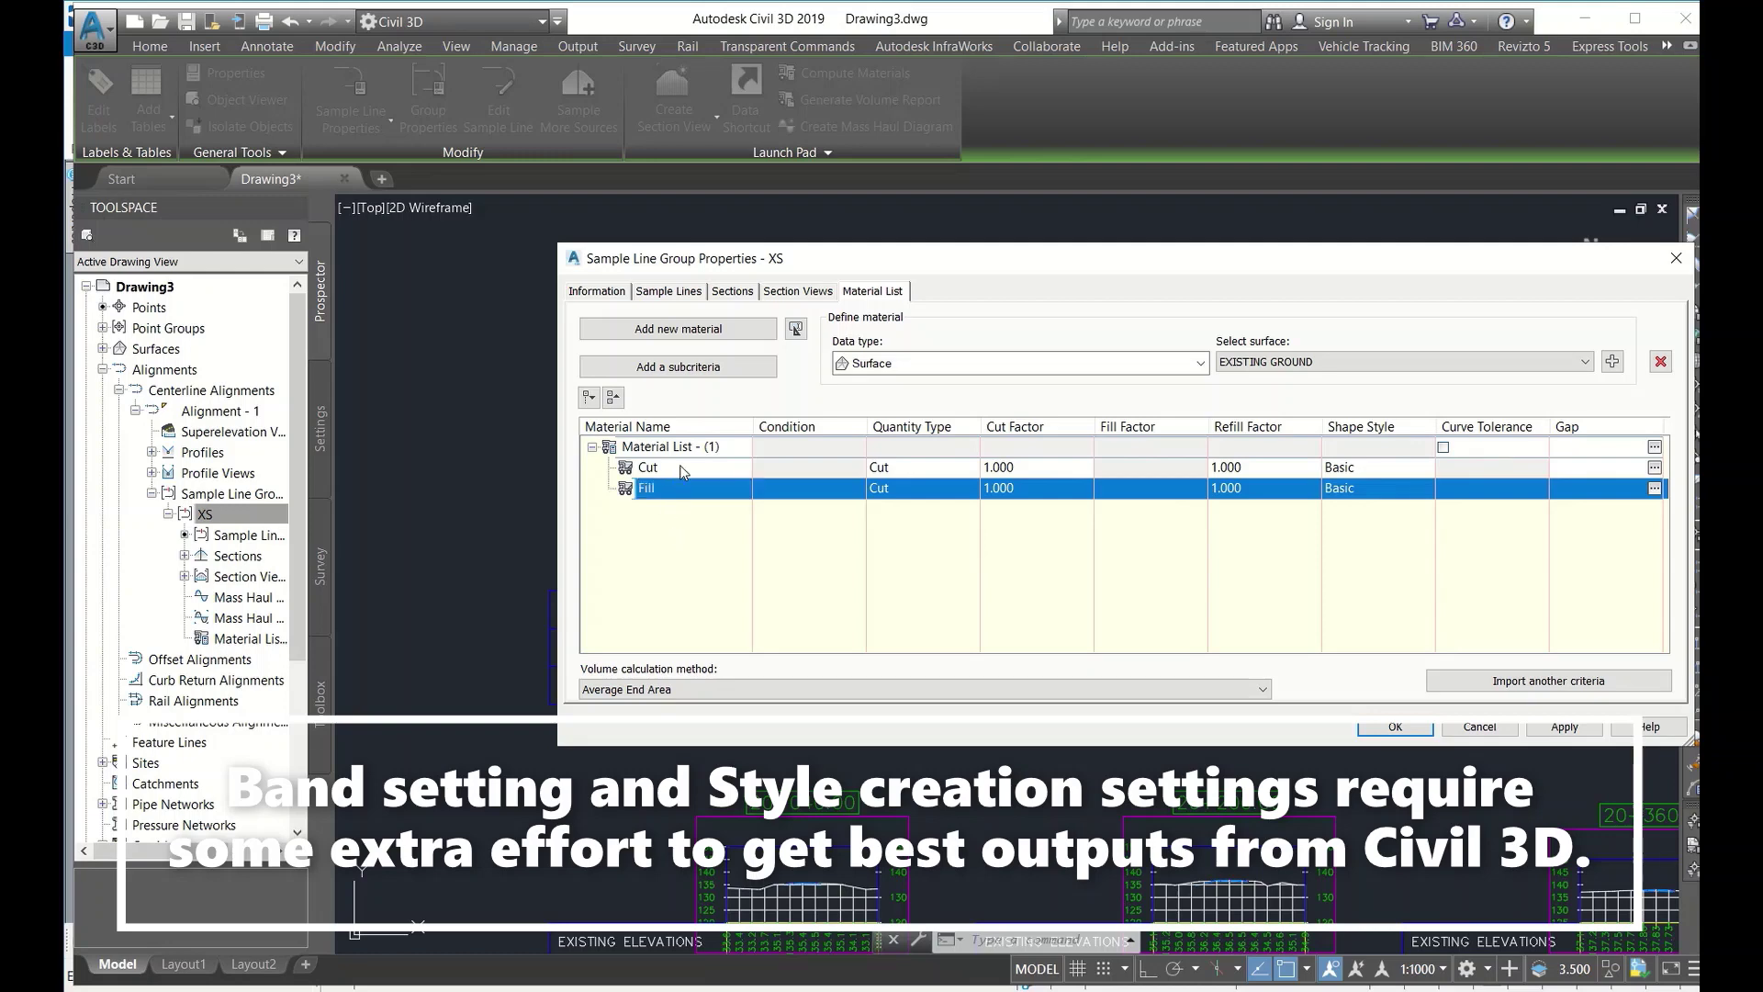
- Add the EXISTING GROUND and Corridor - 1 Corridor - 1 - (1) surfaces to the Cut material
{"action": "left_click", "coordinate": [683, 469]}
{"action": "left_click", "coordinate": [1393, 369]}
{"action": "left_click", "coordinate": [1393, 368]}
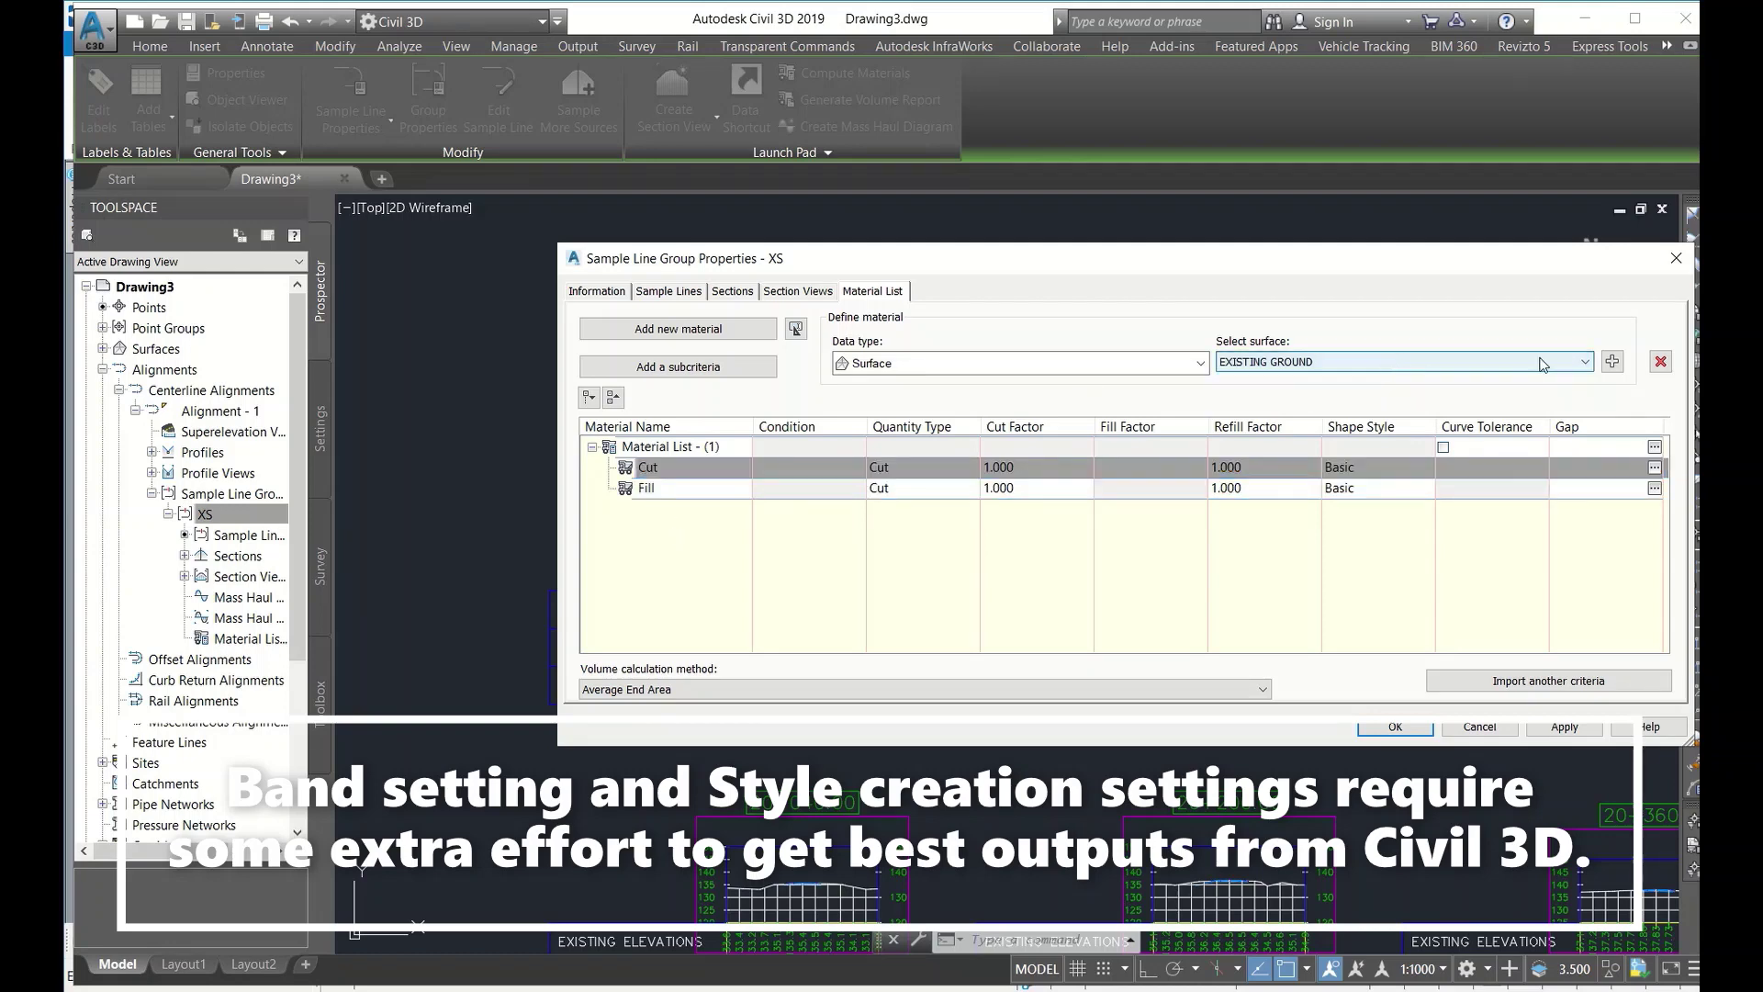
{"action": "left_click", "coordinate": [1612, 362]}
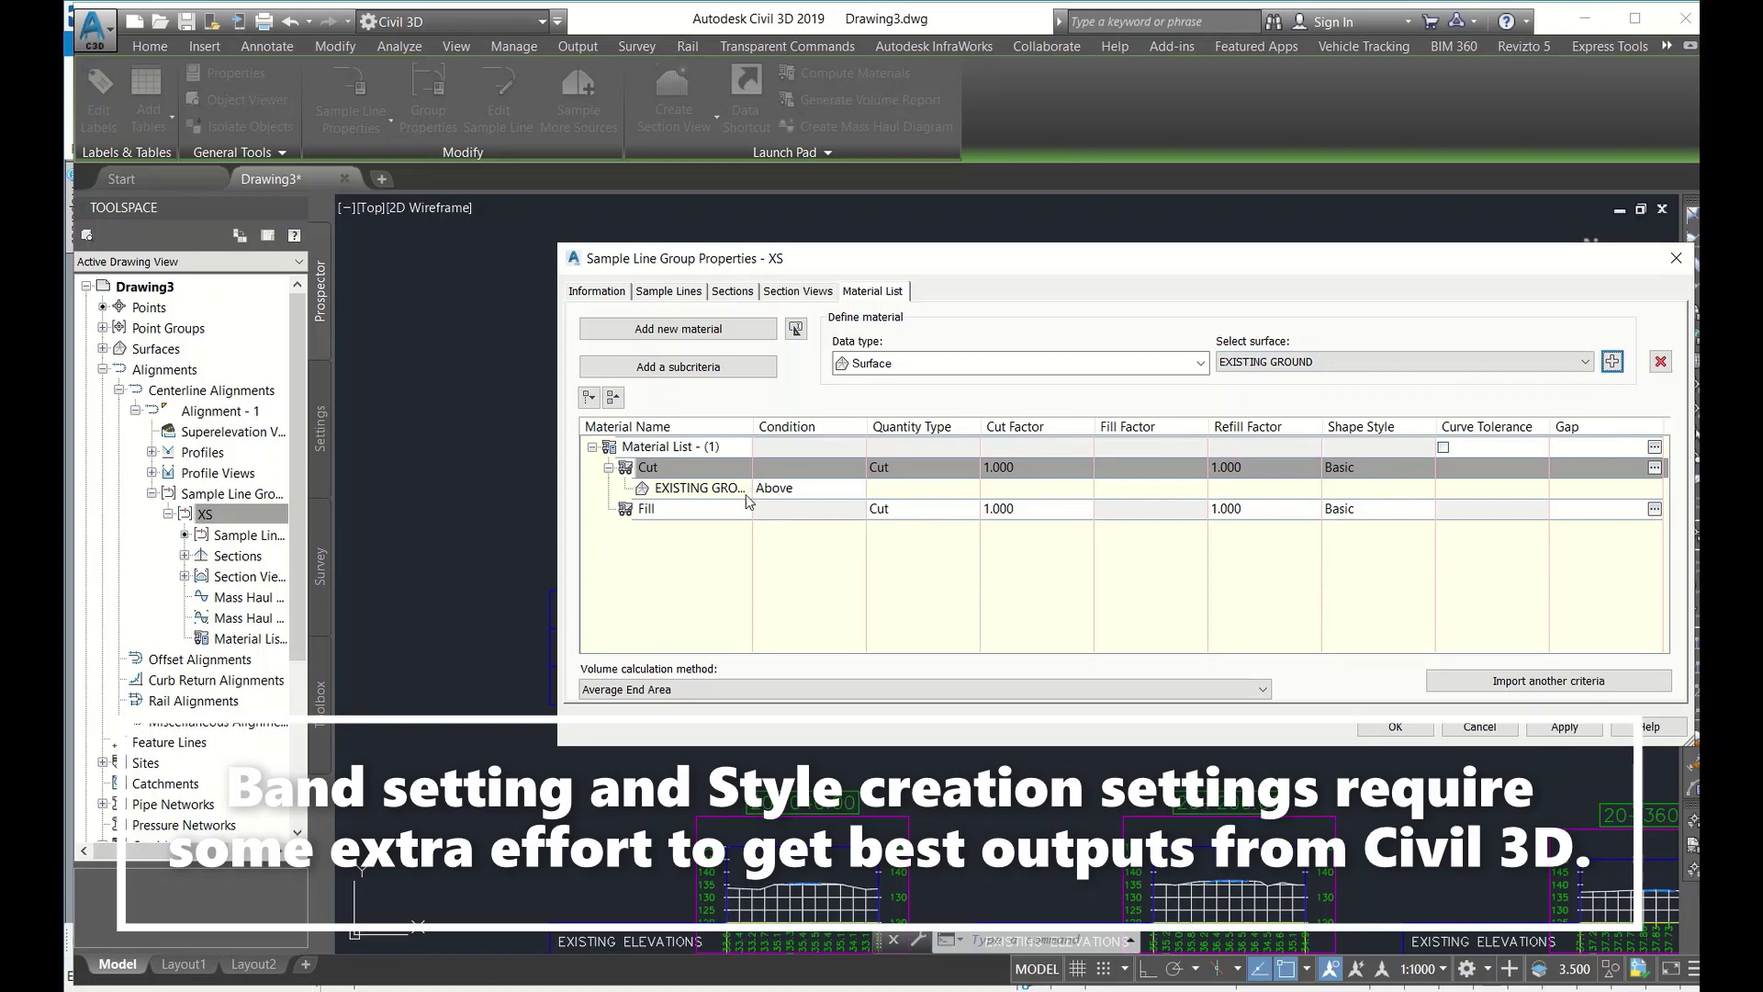
{"action": "left_click", "coordinate": [736, 494]}
{"action": "left_click", "coordinate": [1388, 364]}
{"action": "left_click", "coordinate": [1269, 403]}
{"action": "left_click", "coordinate": [1612, 362]}
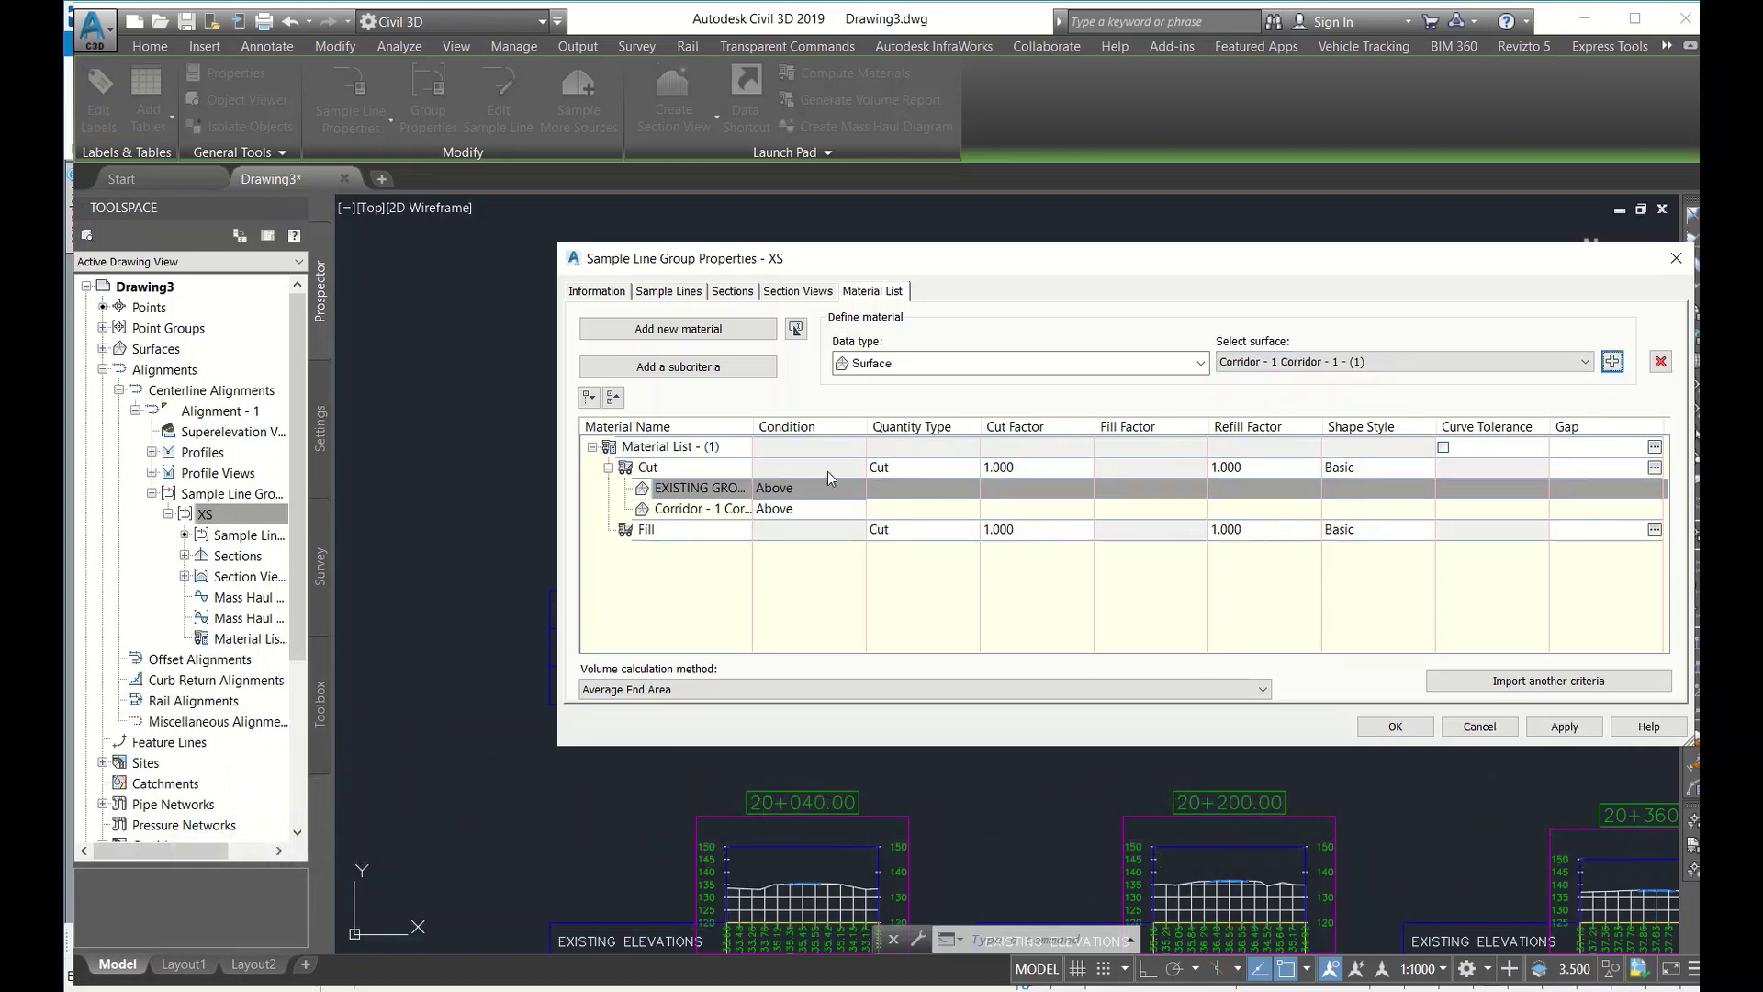
- Set the condition of EXISTING GROUND under the Cut material to Below, keeping the corridor surface at Above
{"action": "left_click", "coordinate": [727, 512]}
{"action": "left_click", "coordinate": [814, 509]}
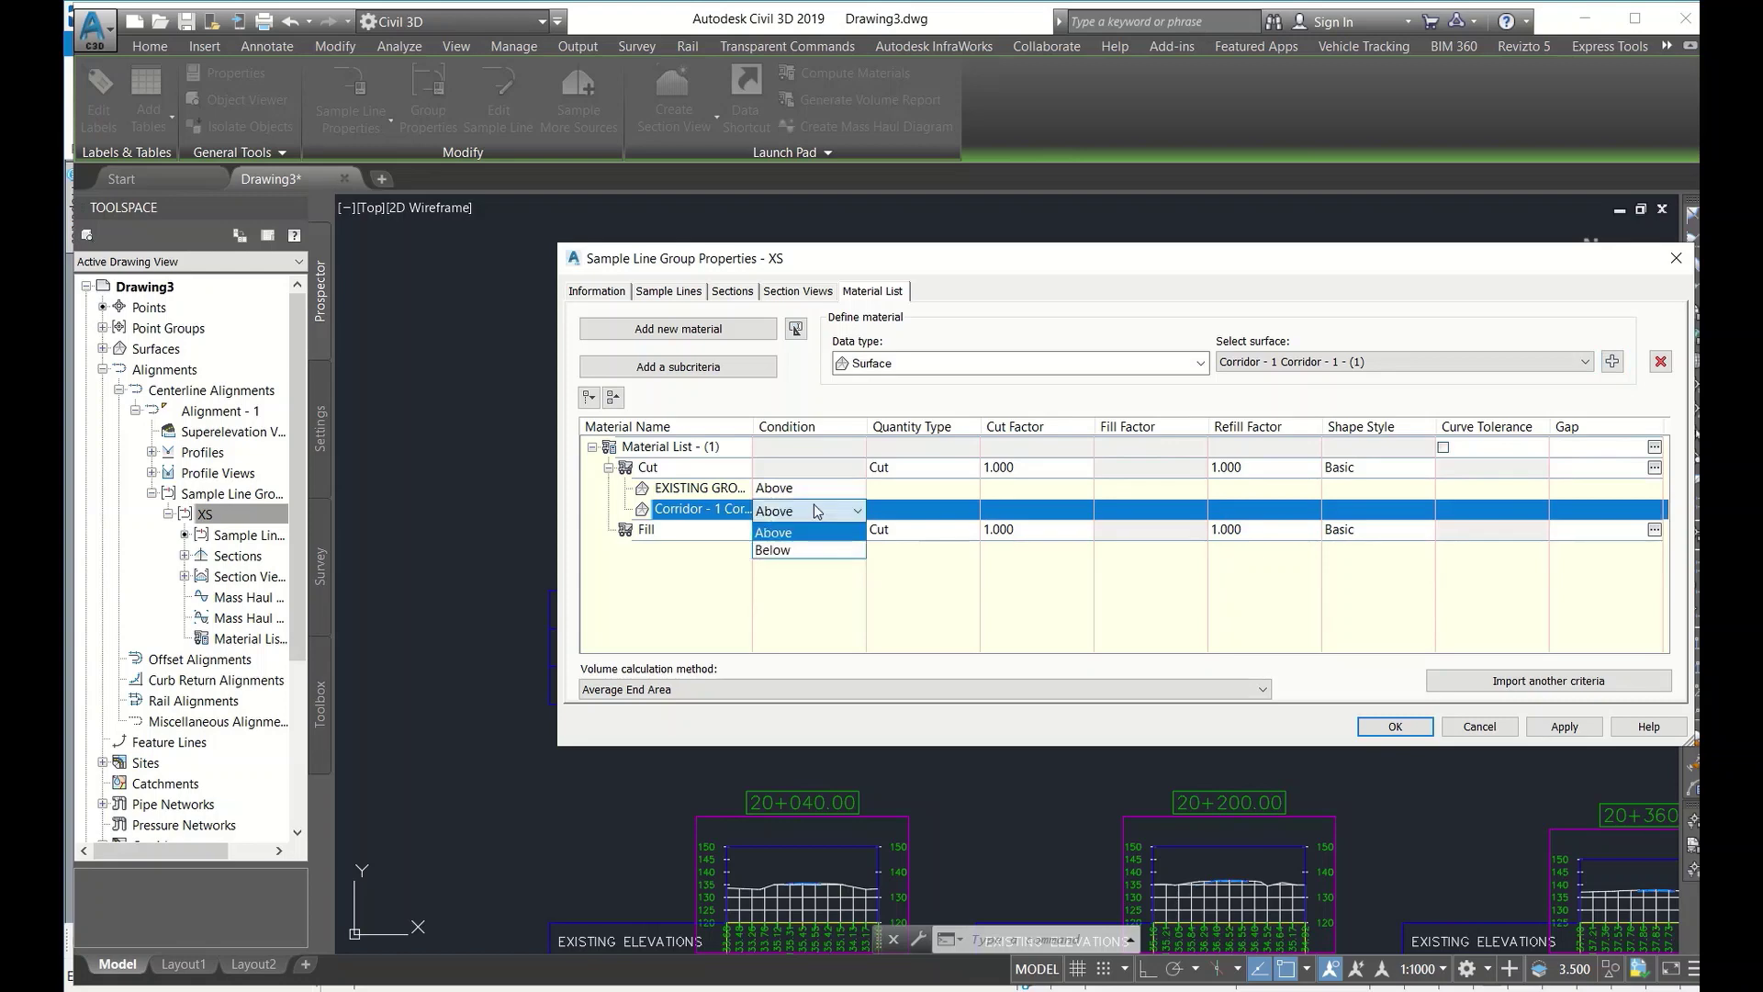
{"action": "left_click", "coordinate": [704, 489]}
{"action": "left_click", "coordinate": [803, 486]}
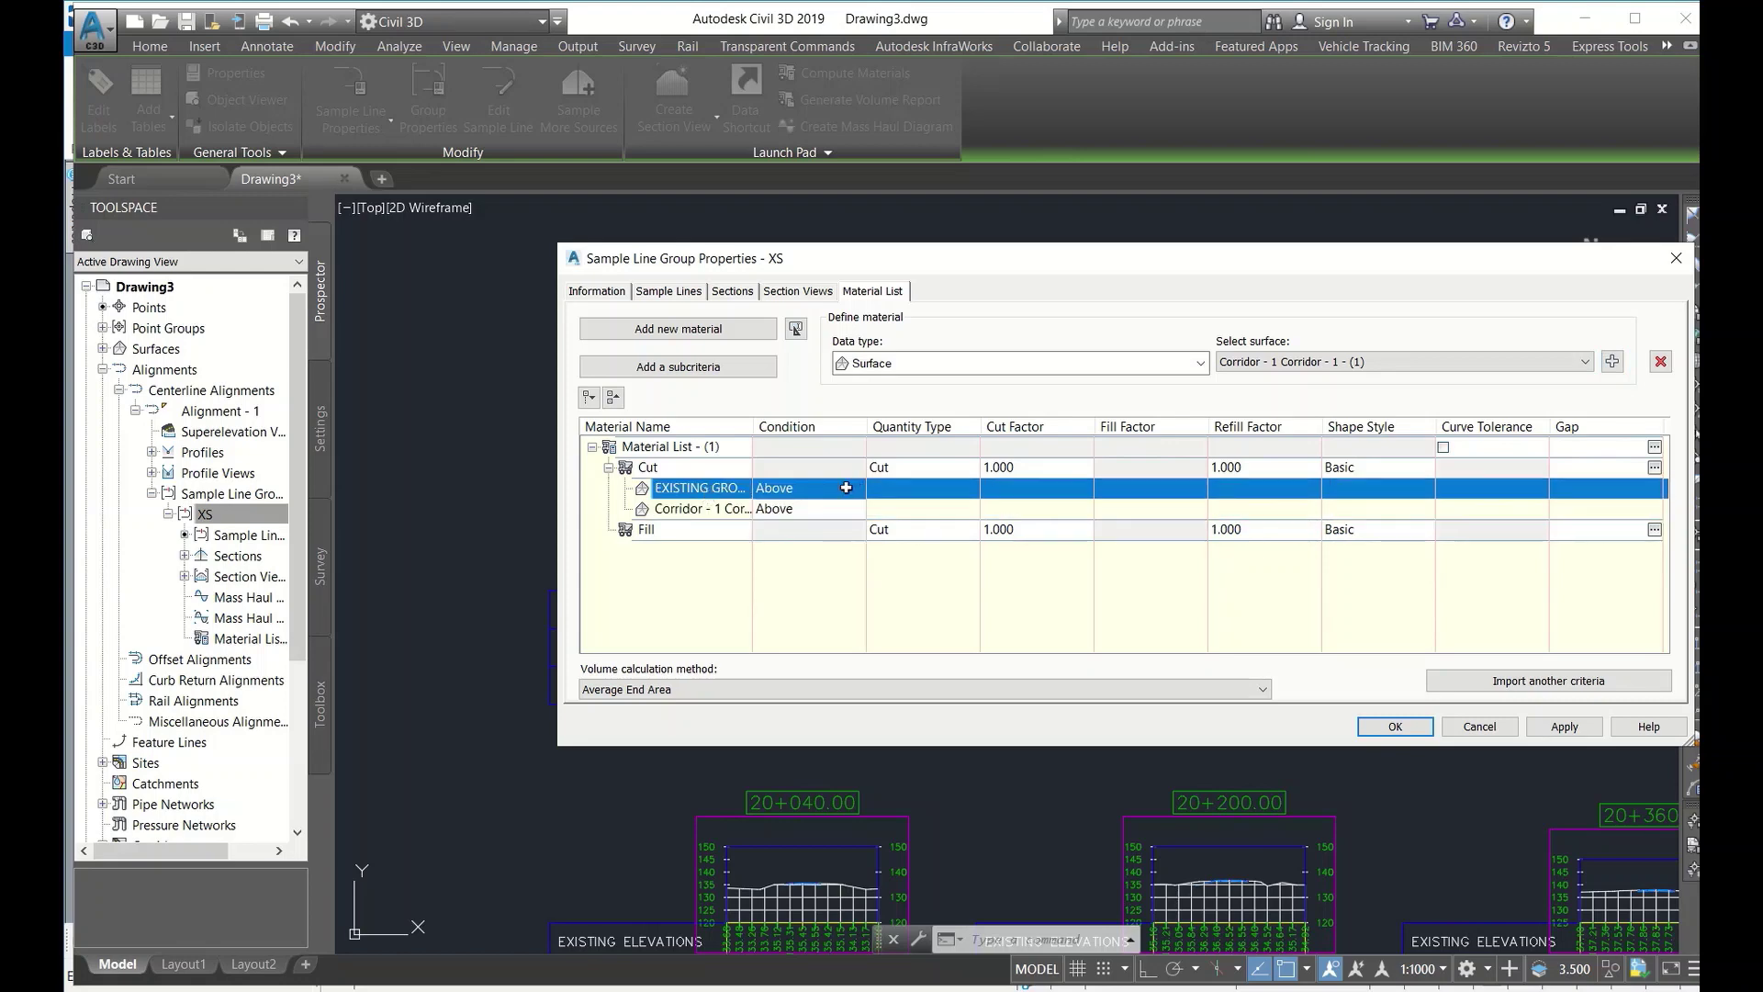
{"action": "left_click", "coordinate": [846, 488]}
{"action": "left_click", "coordinate": [797, 529]}
- Add the Corridor - 1 Corridor - 1 - (1) and EXISTING GROUND surfaces to the Fill material
{"action": "left_click", "coordinate": [704, 530]}
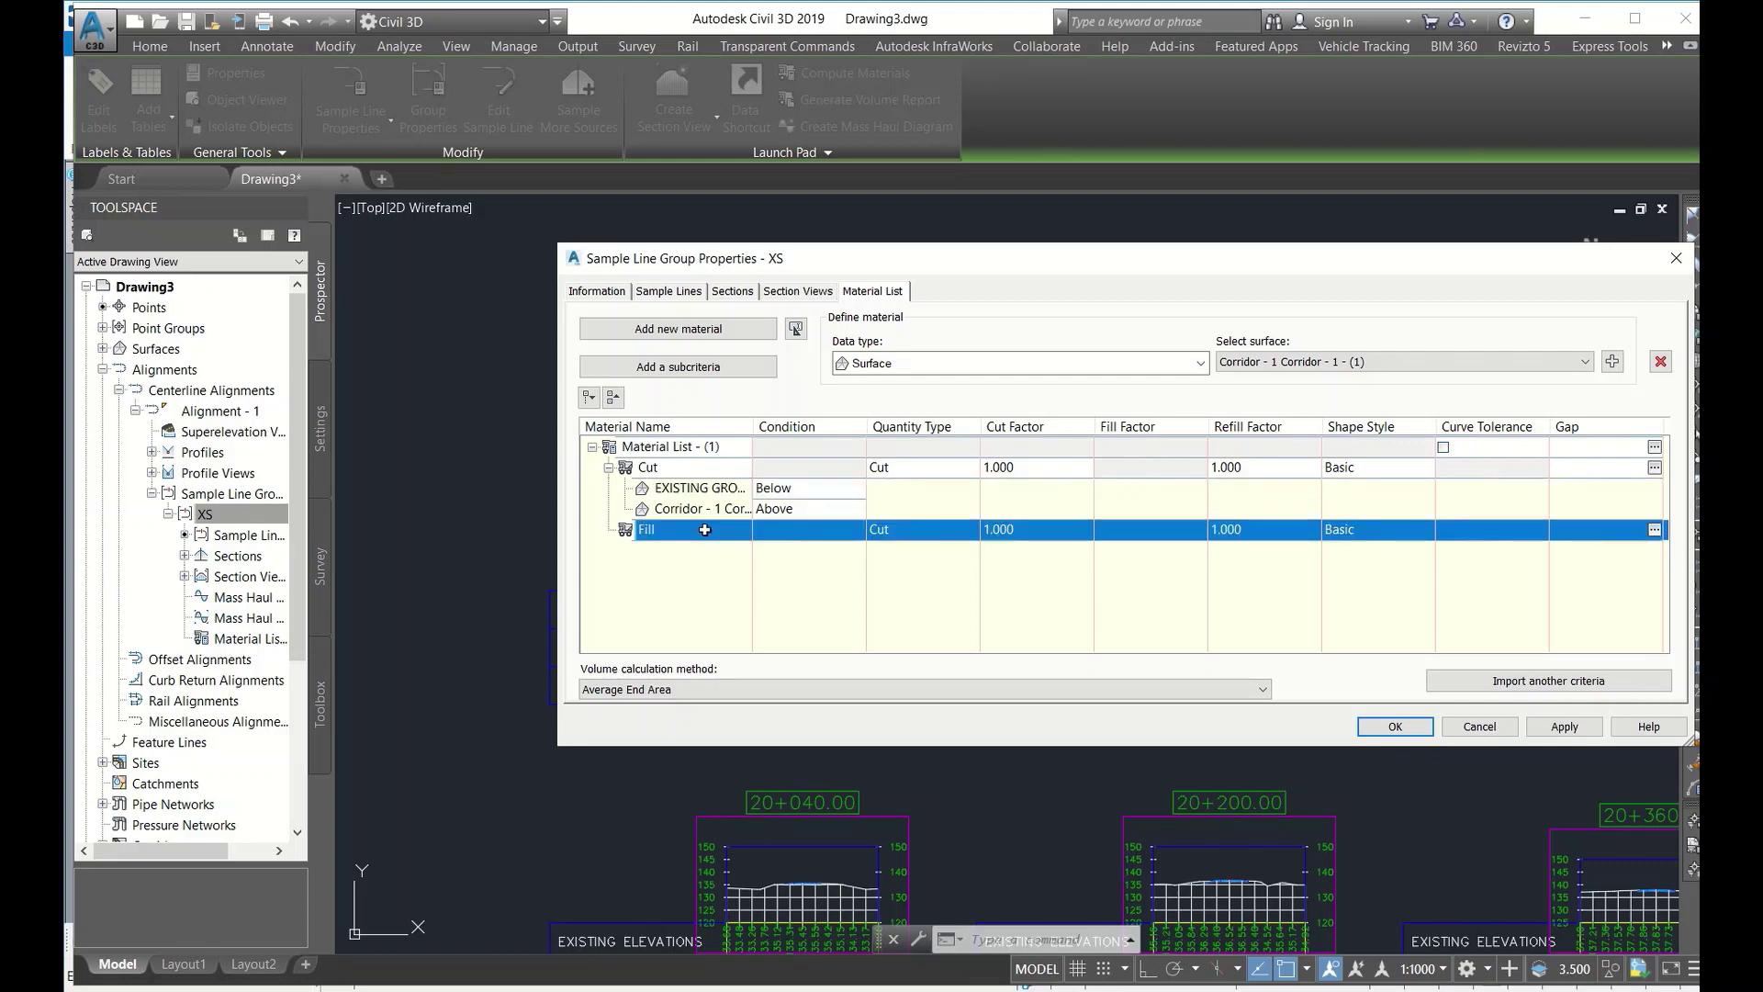
{"action": "left_click", "coordinate": [1613, 364]}
{"action": "left_click", "coordinate": [704, 554]}
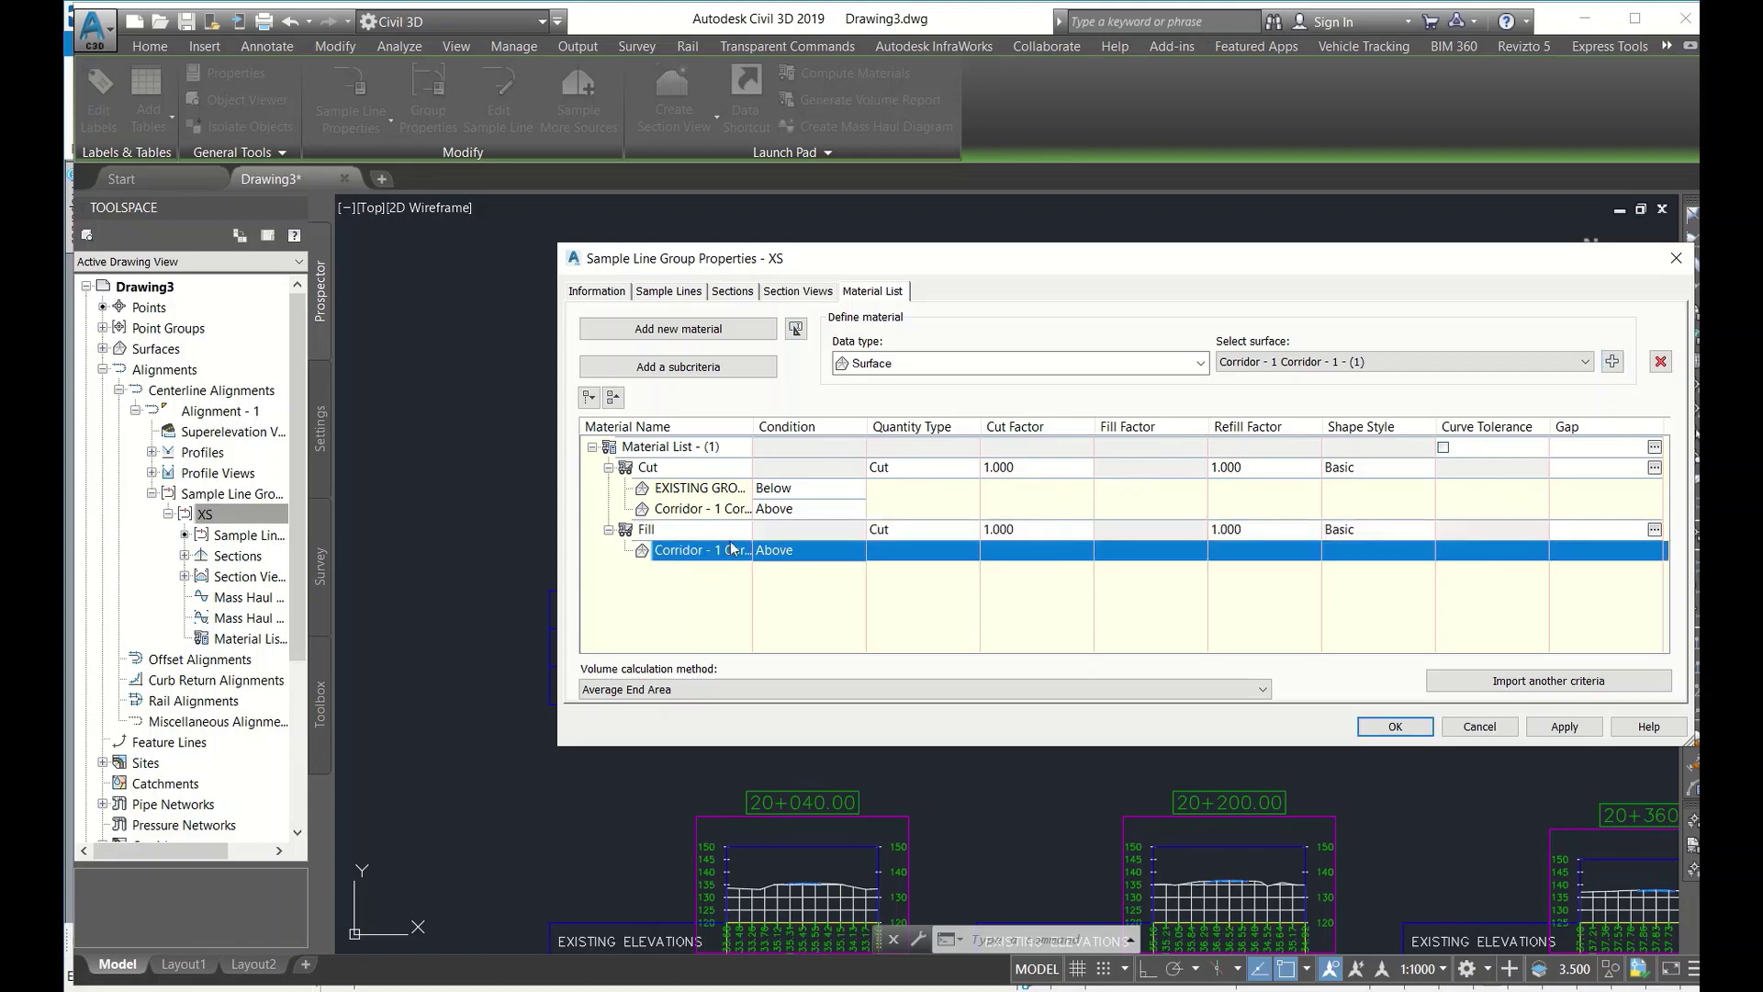
{"action": "left_click", "coordinate": [1241, 362]}
{"action": "left_click", "coordinate": [1266, 379]}
{"action": "left_click", "coordinate": [1613, 361]}
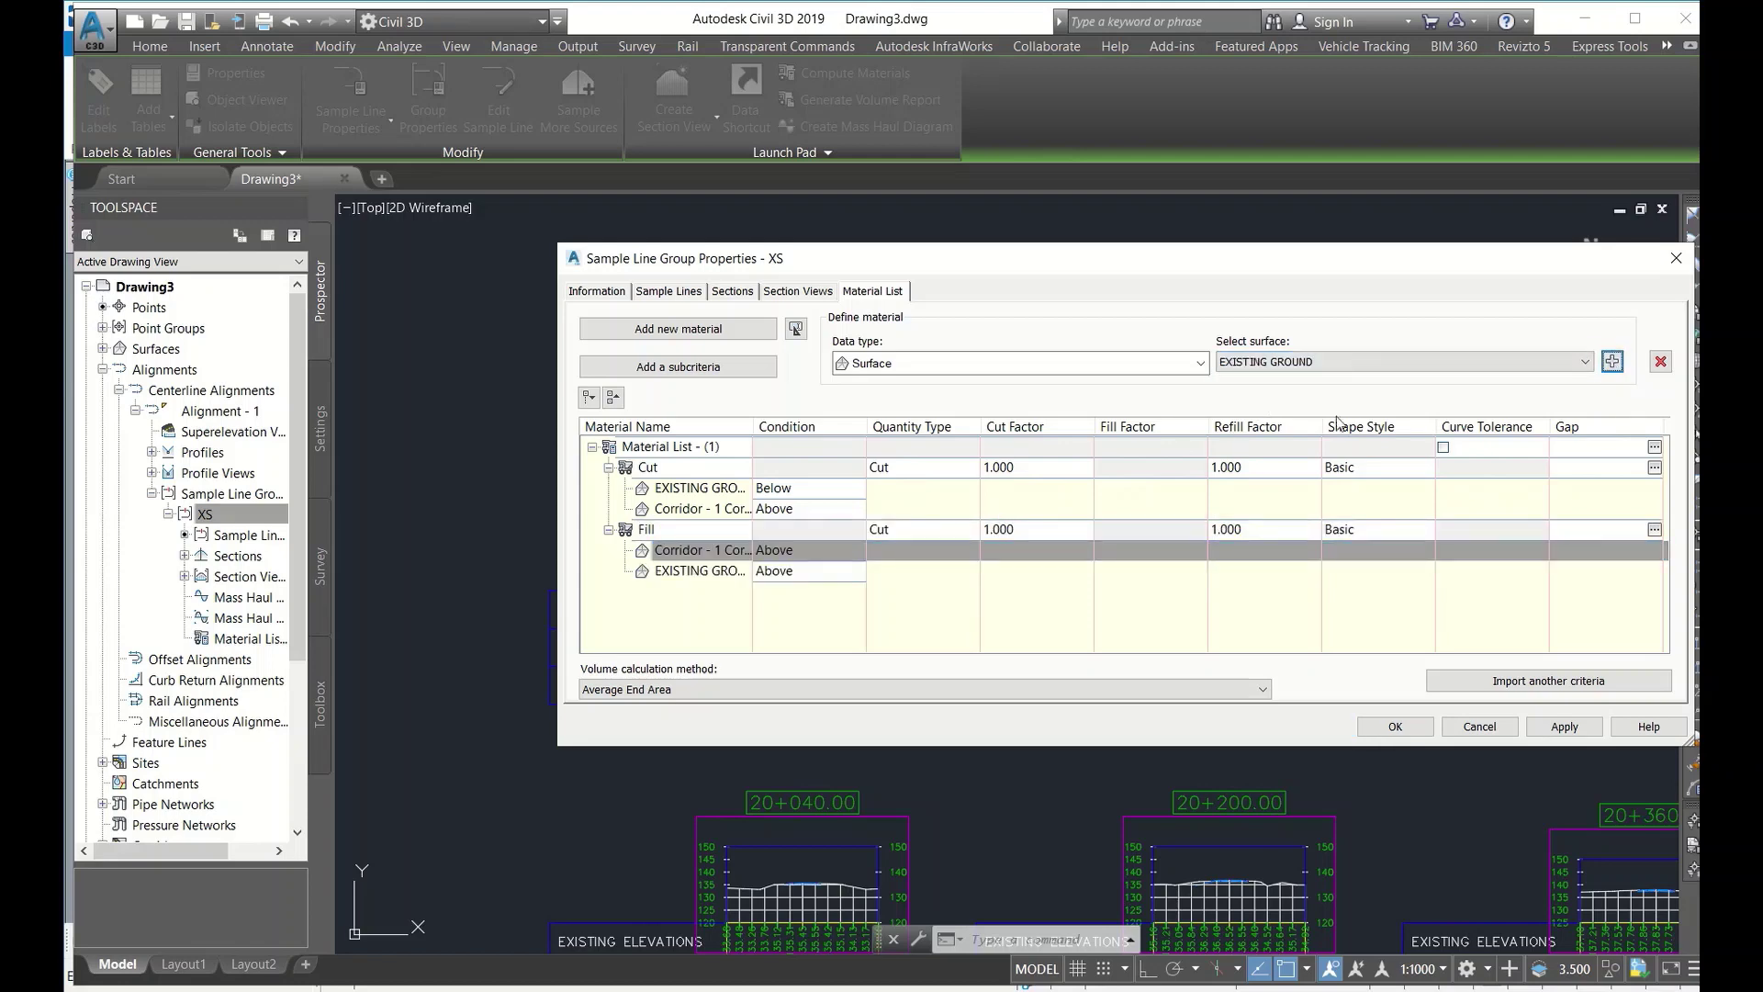
- Under the Fill material, set EXISTING GROUND to Below and keep the corridor surface at Above
{"action": "left_click", "coordinate": [777, 572]}
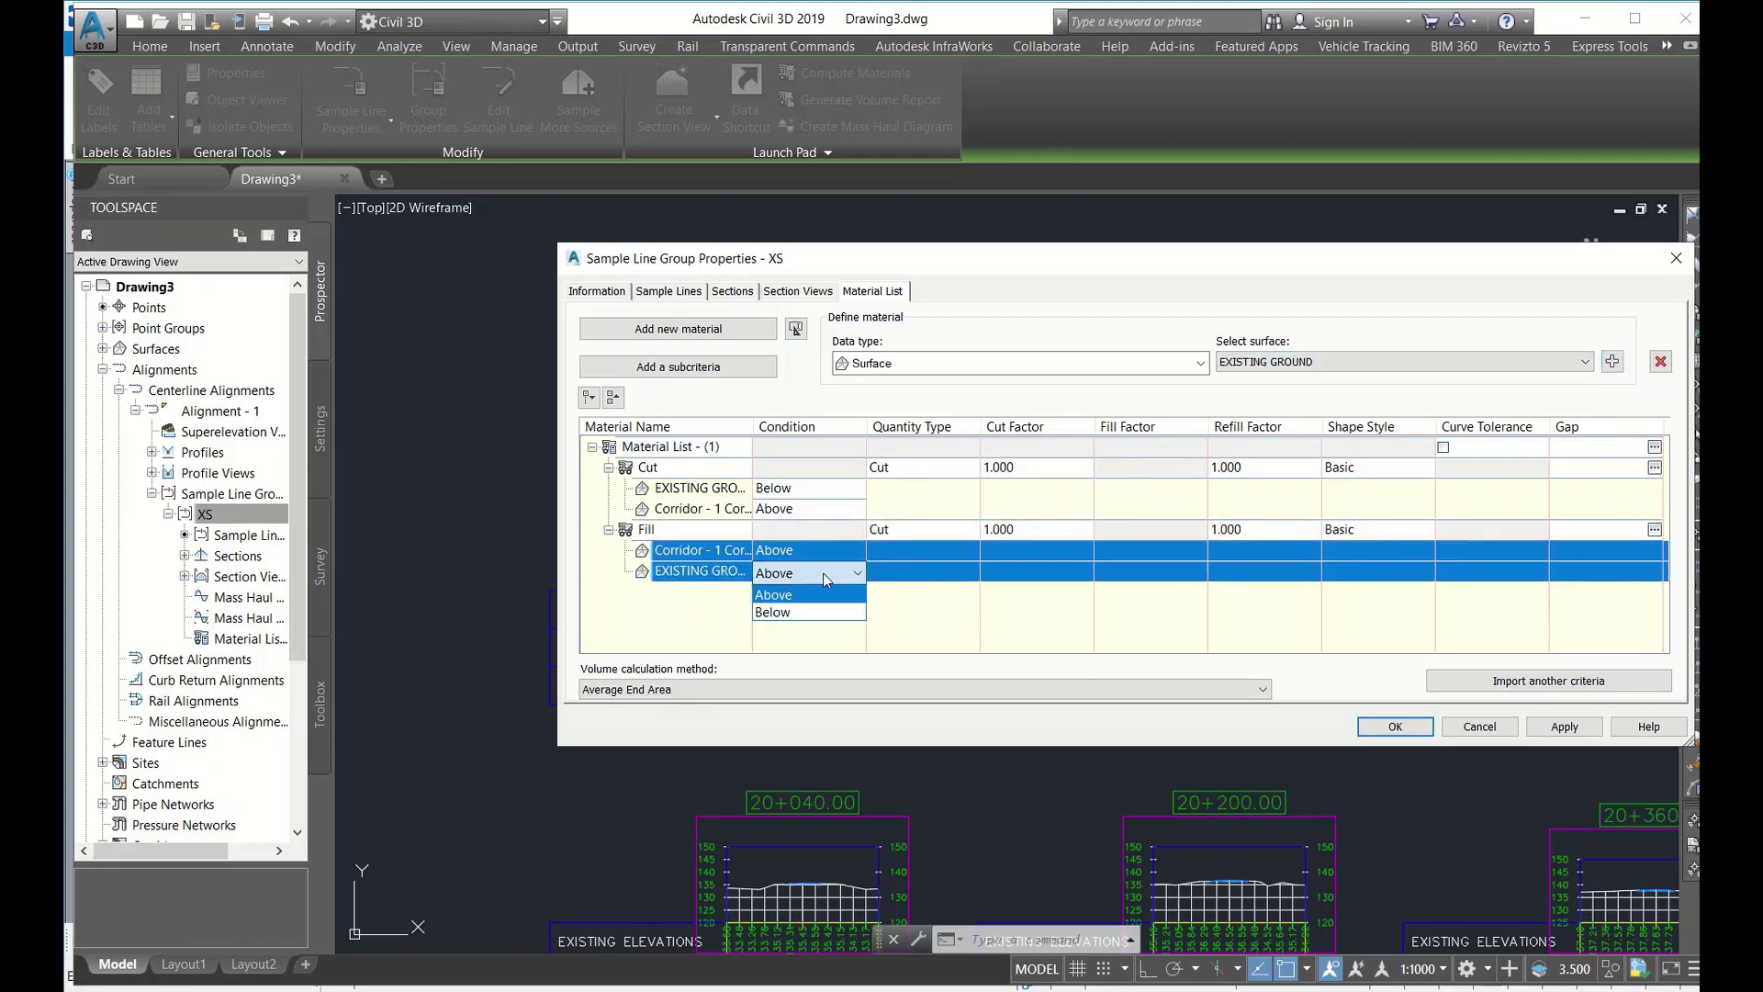
{"action": "left_click", "coordinate": [779, 612]}
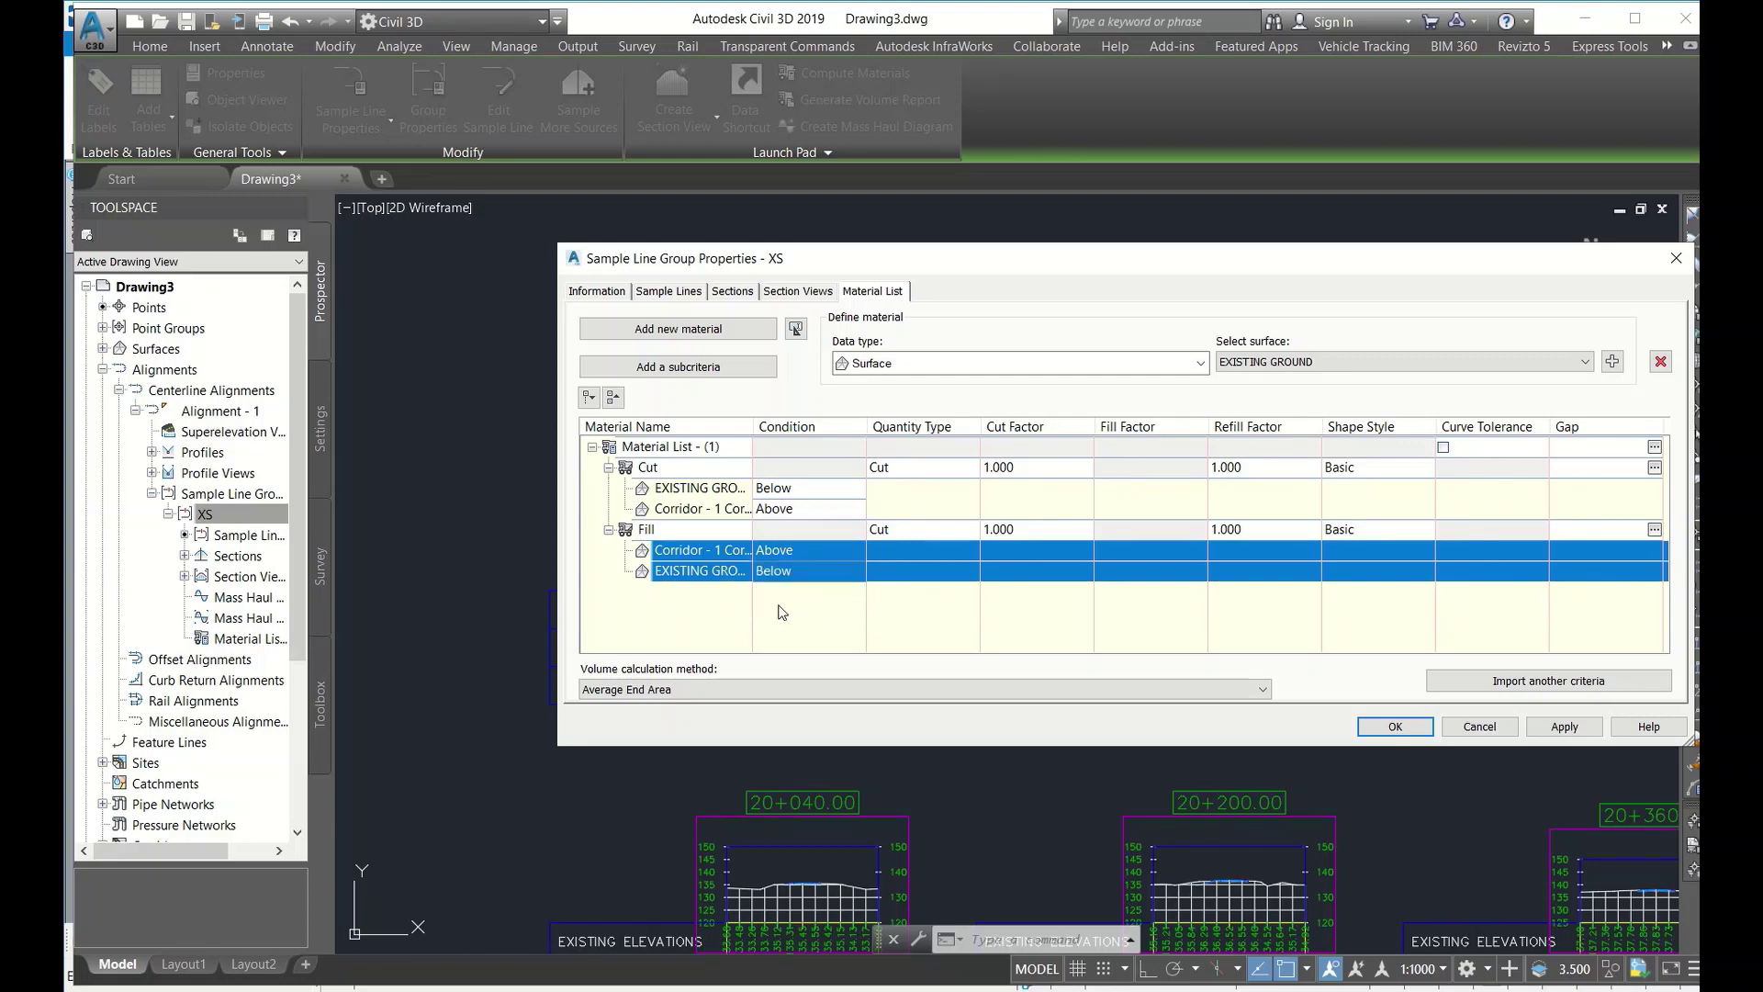
{"action": "left_click", "coordinate": [795, 560]}
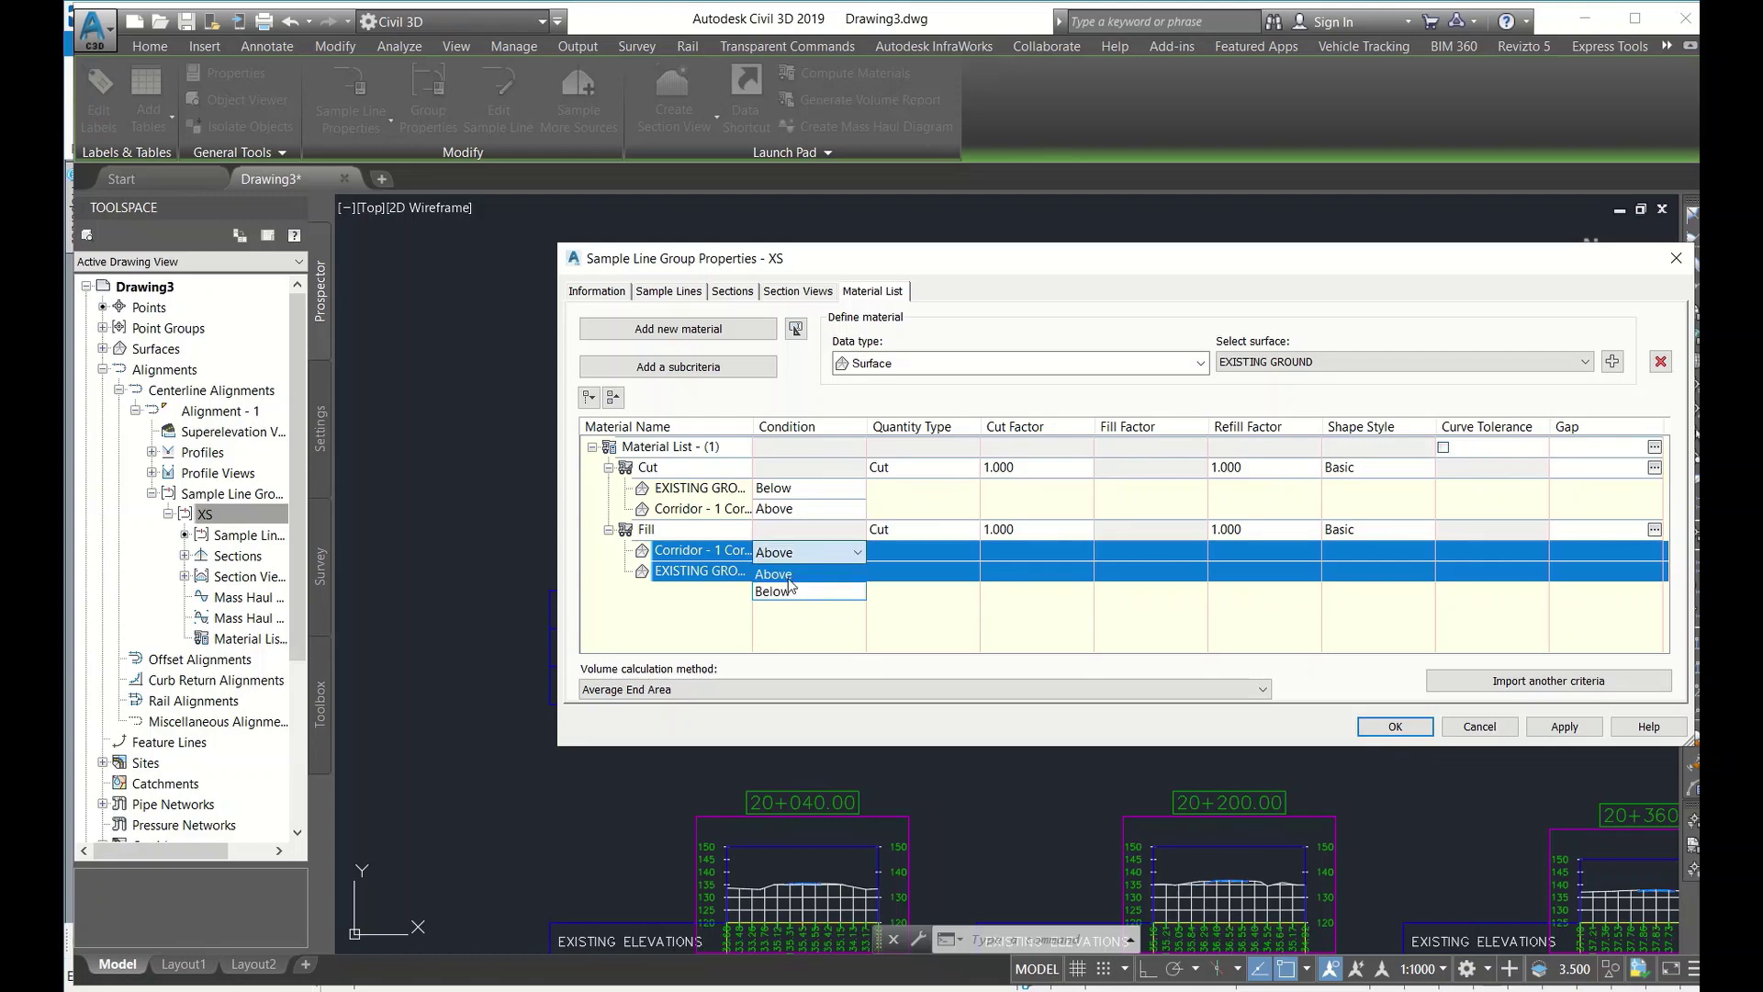
{"action": "left_click", "coordinate": [787, 575]}
- Under the Cut material, set EXISTING GROUND to Above and the corridor surface to Below, and accept the material list
{"action": "left_click", "coordinate": [812, 492]}
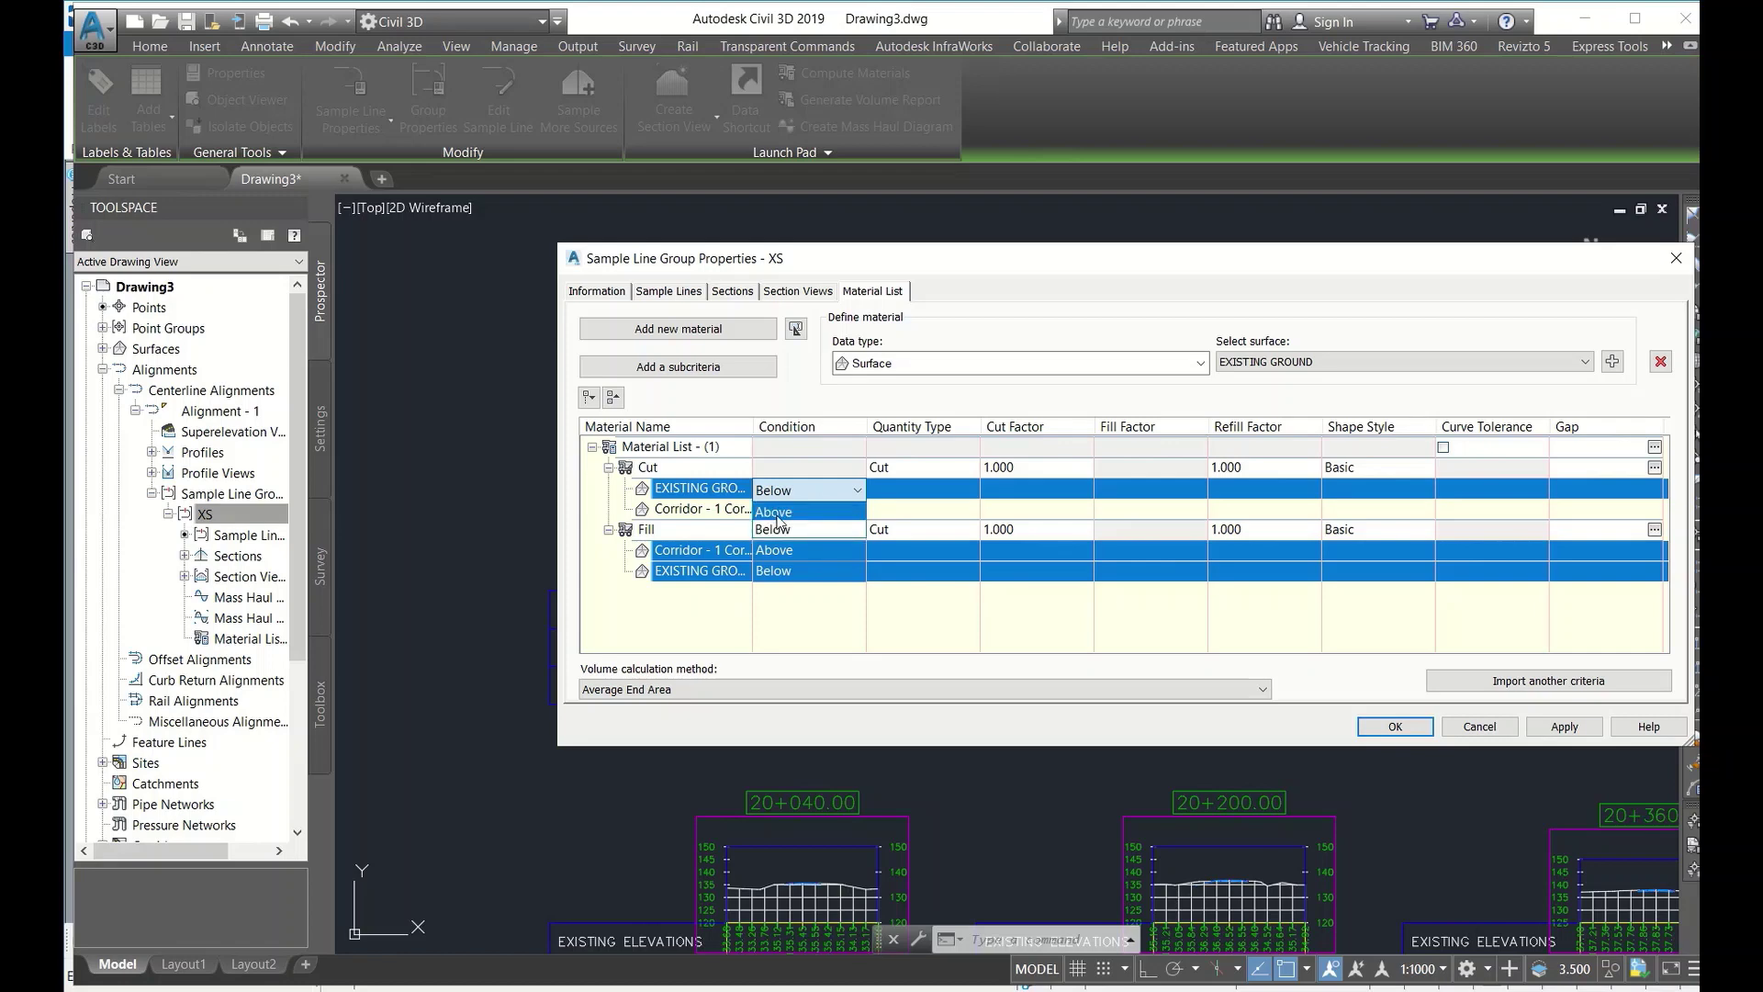
{"action": "left_click", "coordinate": [777, 511]}
{"action": "left_click", "coordinate": [815, 510]}
{"action": "left_click", "coordinate": [780, 549]}
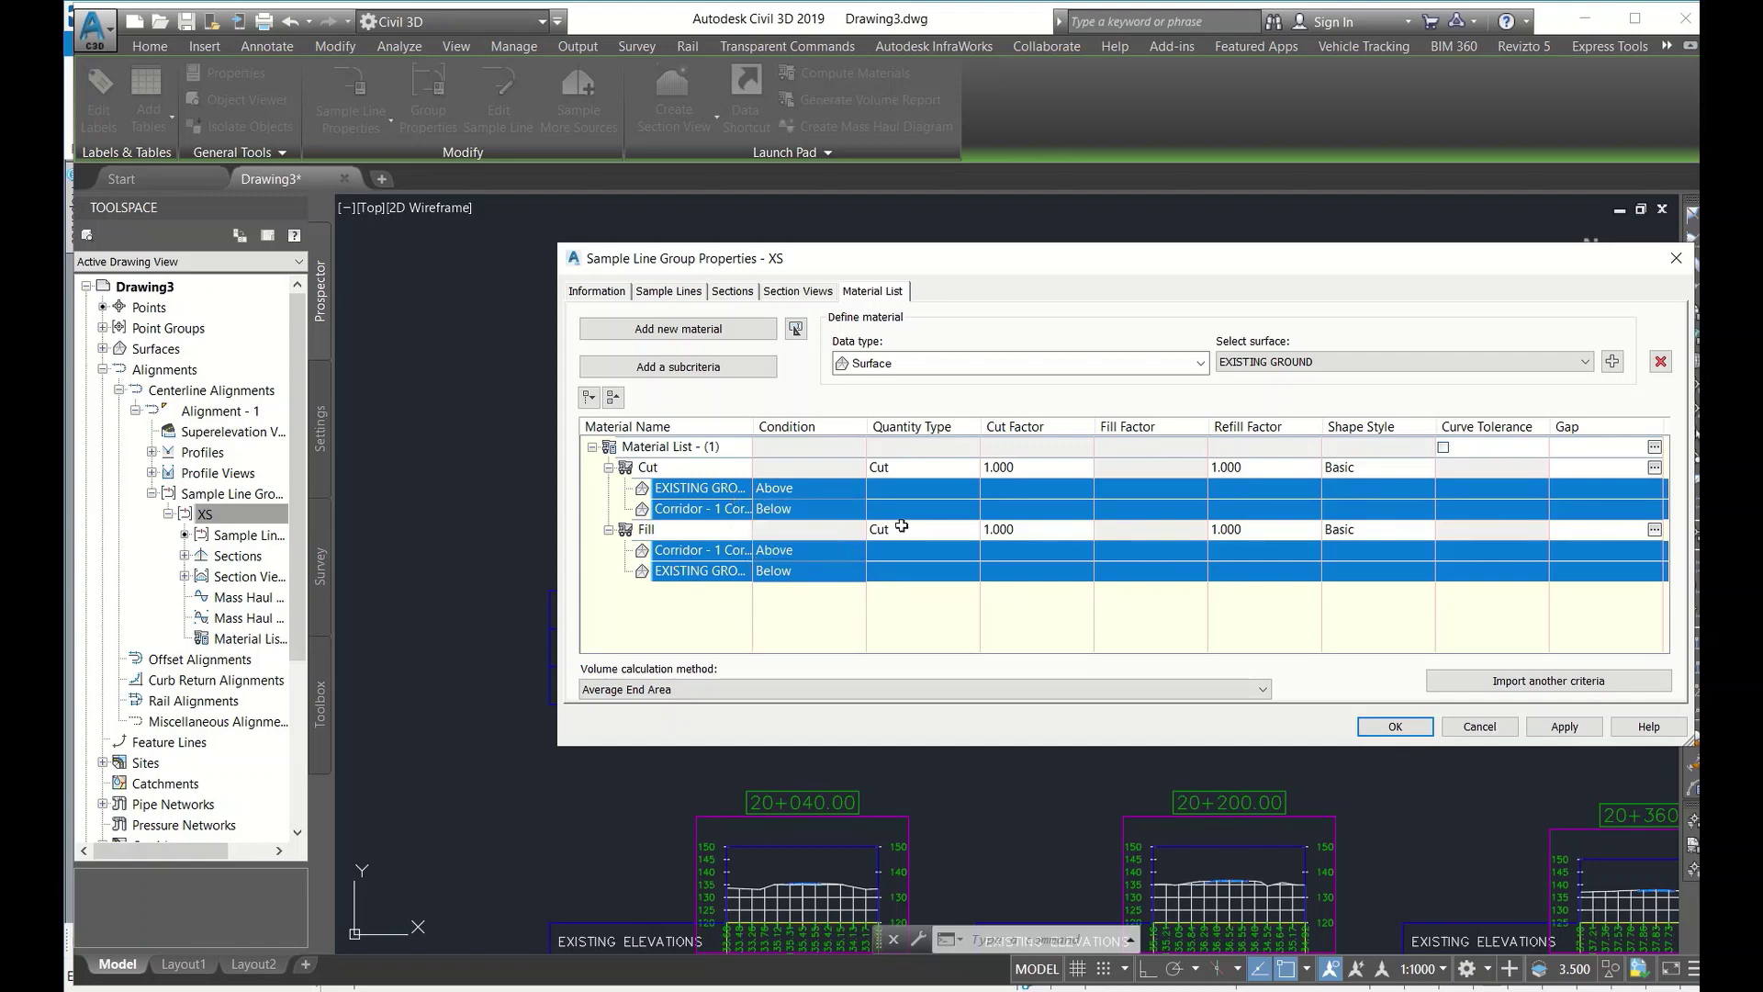
{"action": "left_click", "coordinate": [1395, 727]}
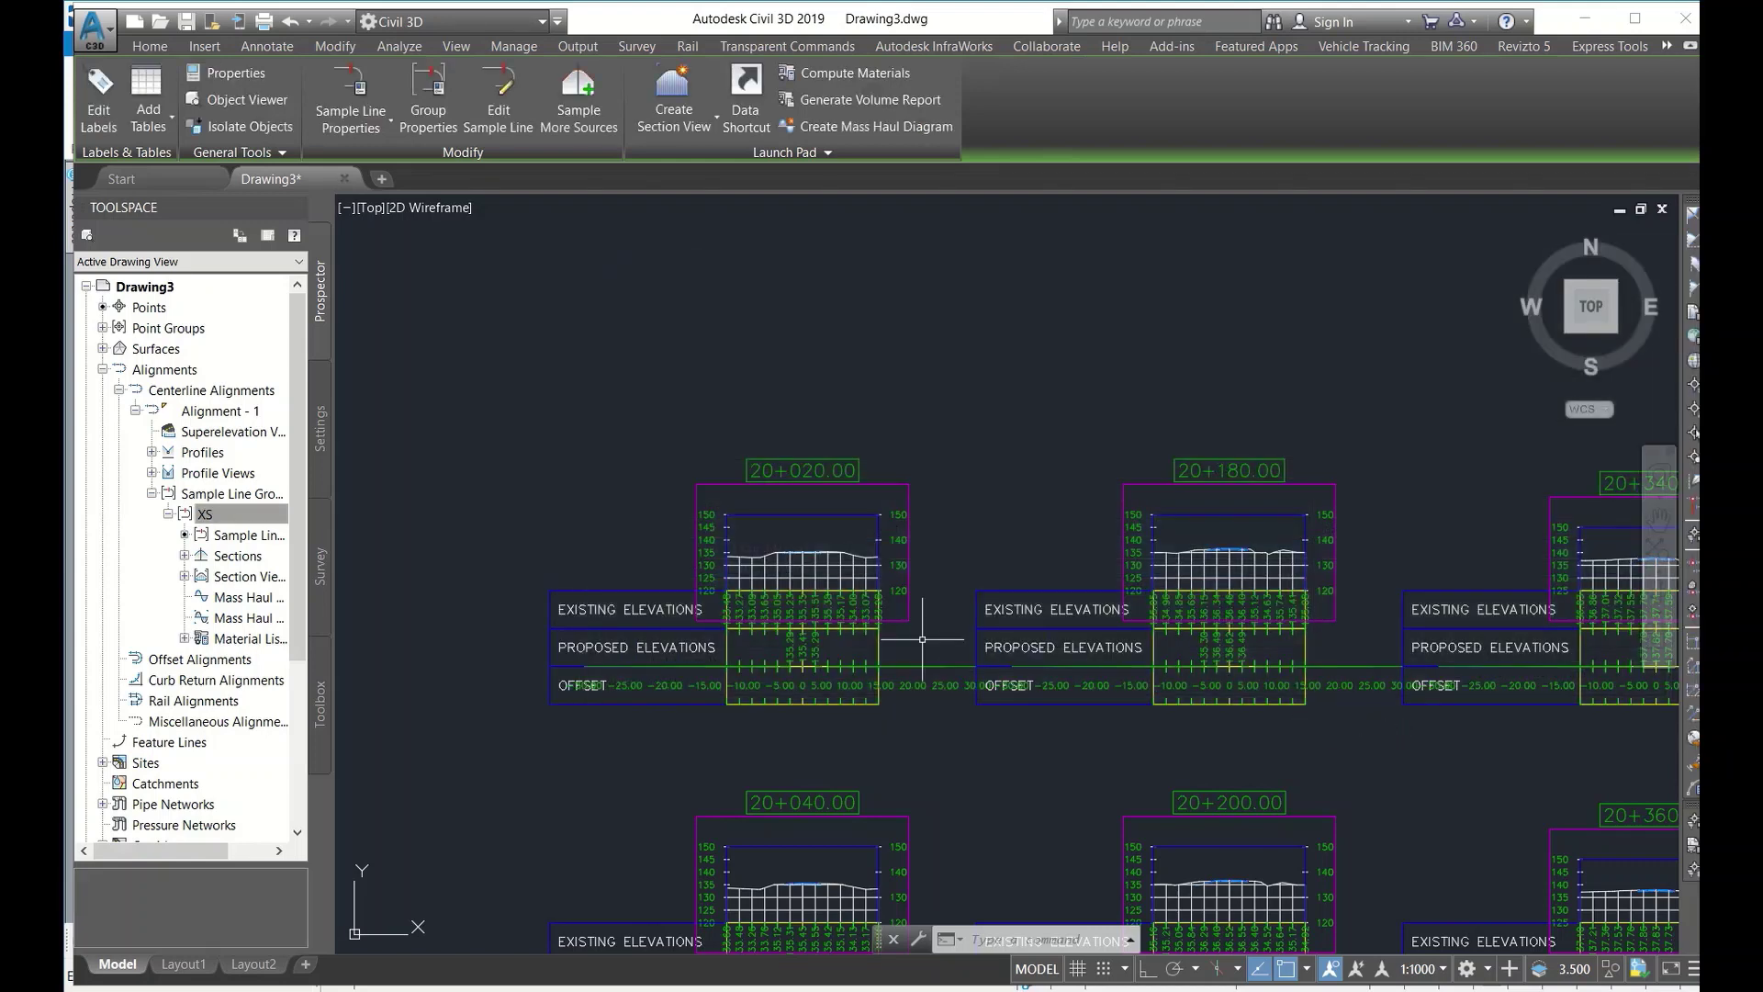
- Reopen the XS sample line group properties and open the volume table settings of its section view group
{"action": "right_click", "coordinate": [246, 519]}
{"action": "left_click", "coordinate": [294, 522]}
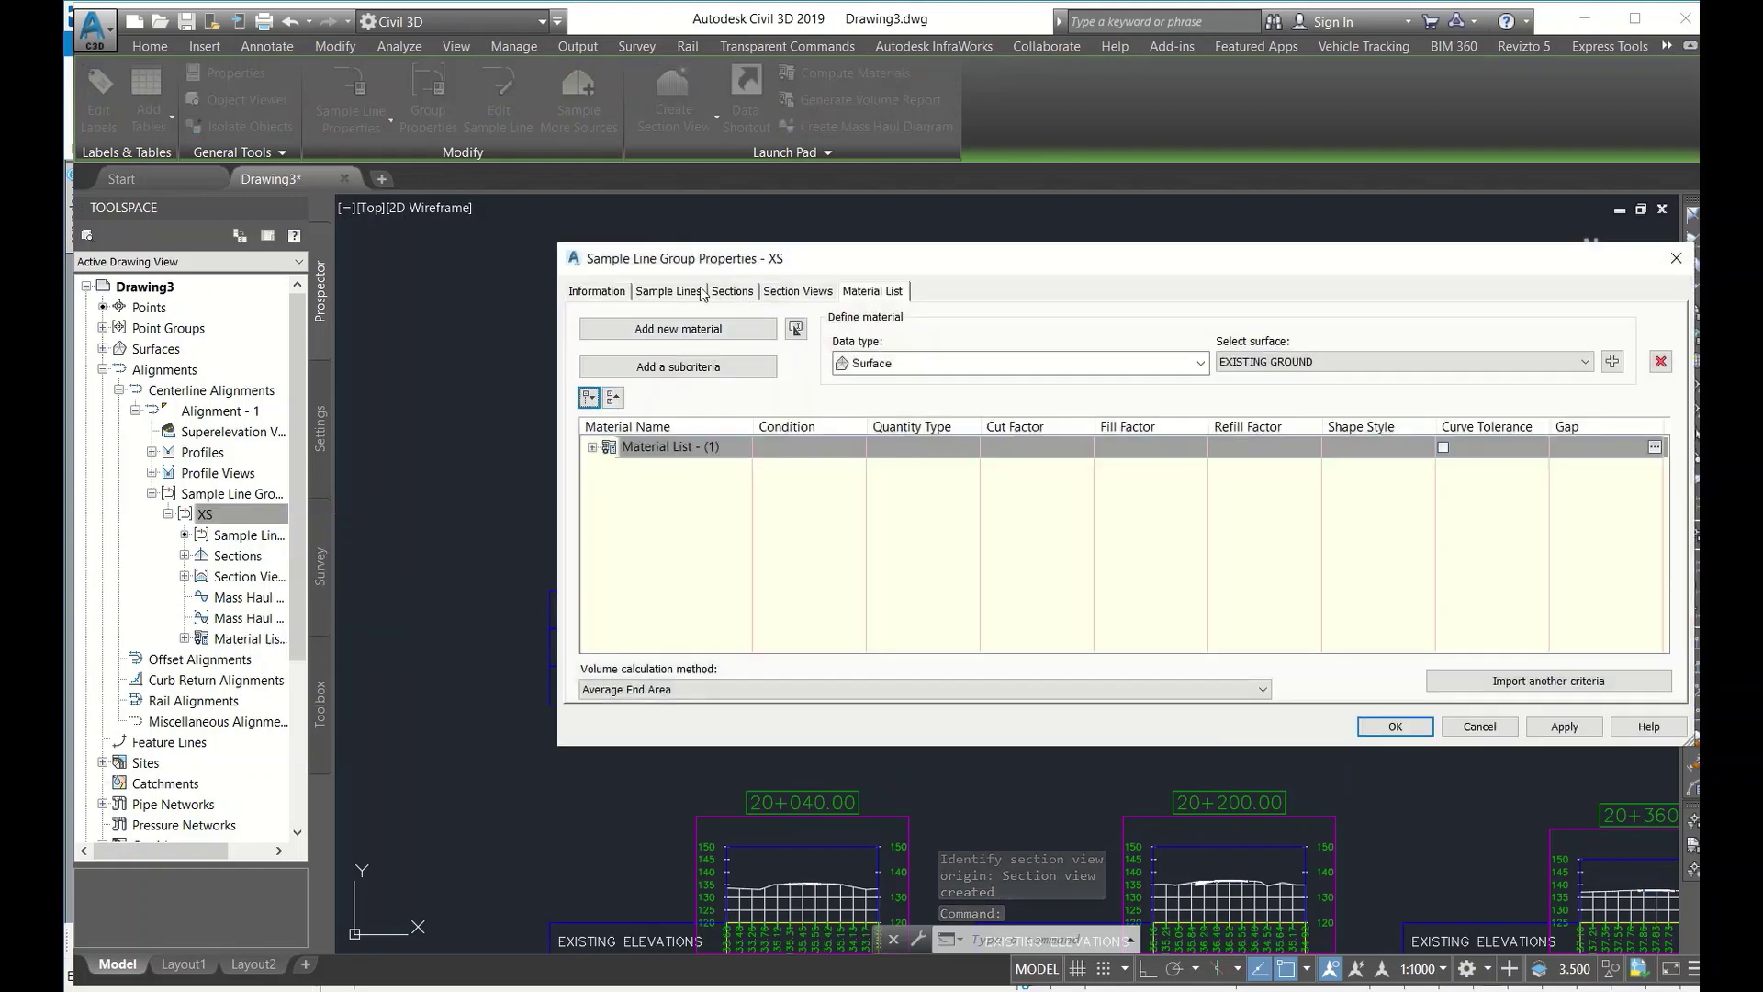
{"action": "left_click", "coordinate": [700, 292]}
{"action": "left_click", "coordinate": [742, 292]}
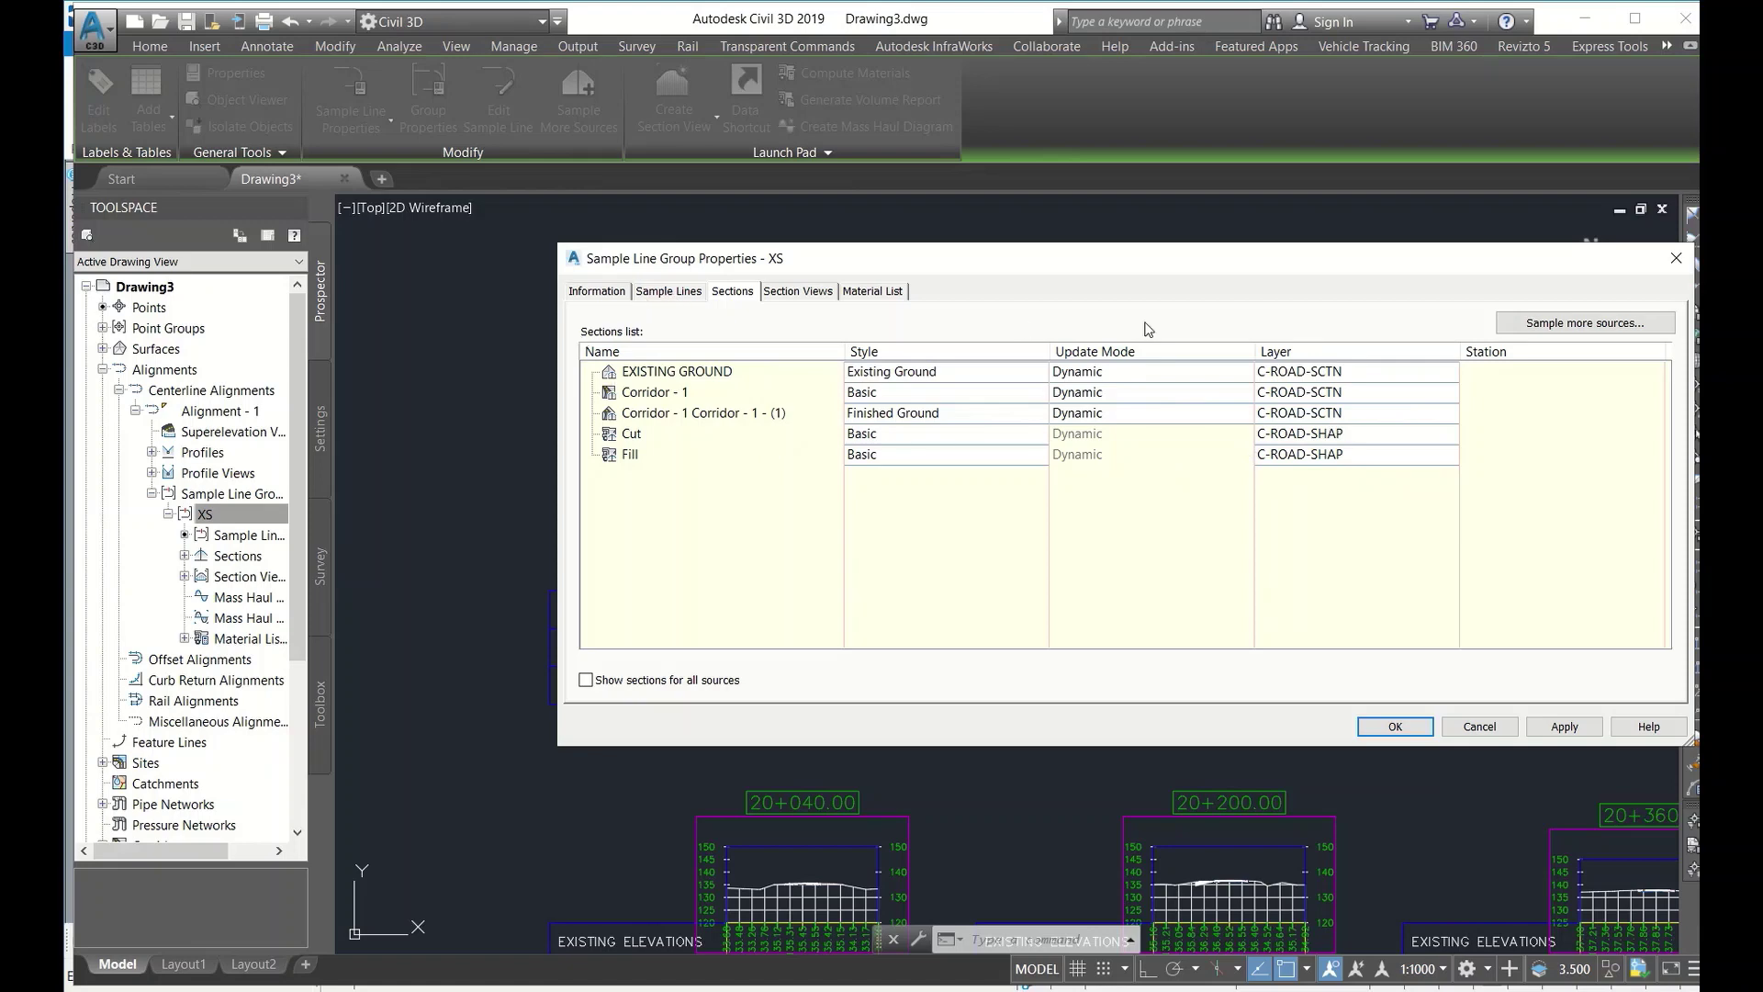
{"action": "left_click", "coordinate": [797, 292]}
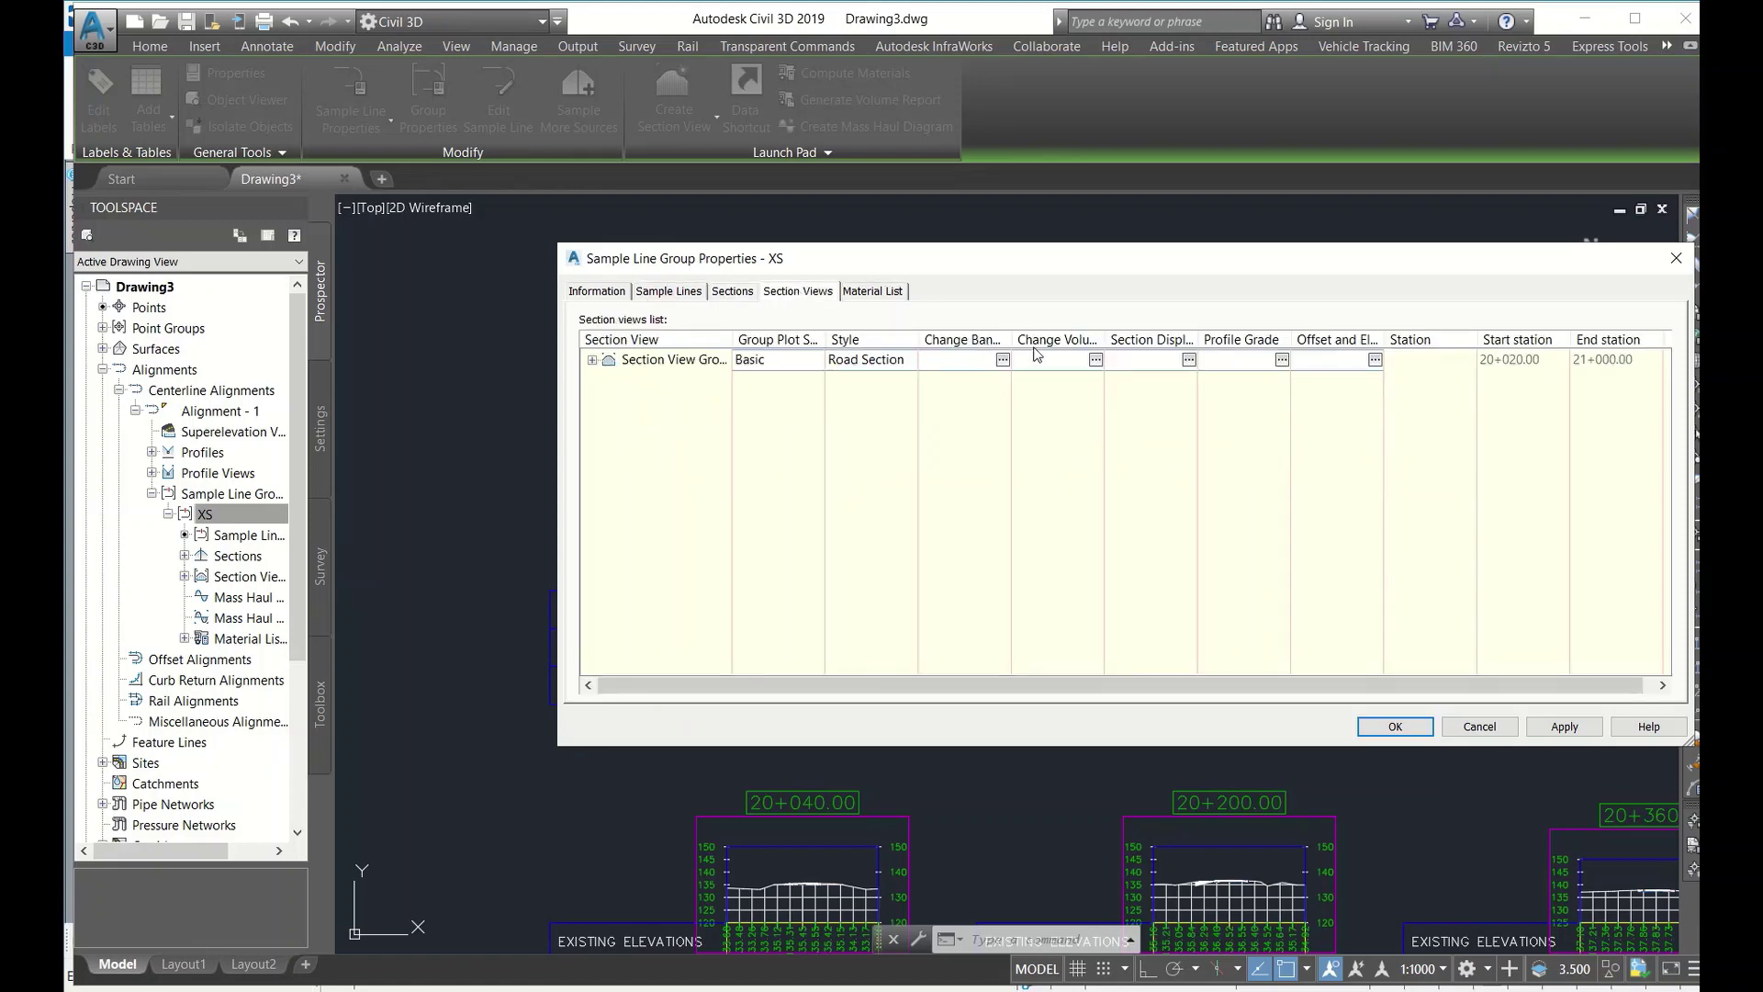
{"action": "left_click", "coordinate": [1096, 361]}
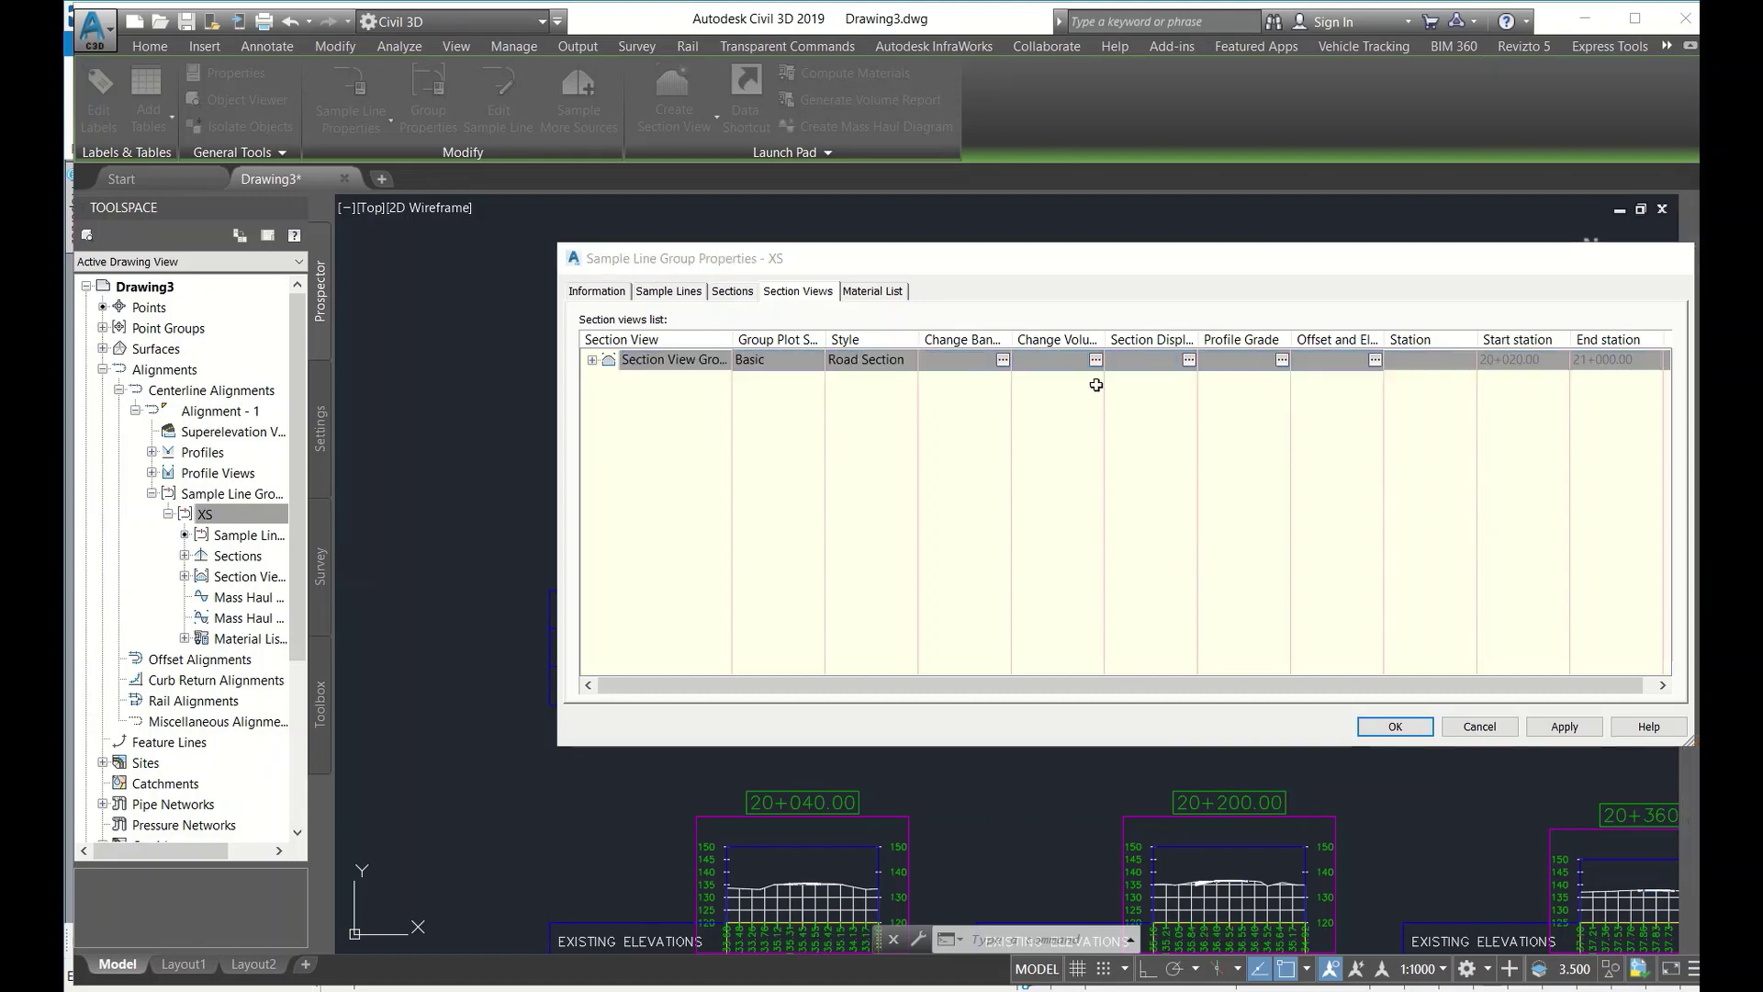
{"action": "left_click", "coordinate": [1094, 360]}
{"action": "left_click", "coordinate": [1087, 363]}
{"action": "left_click", "coordinate": [1066, 318]}
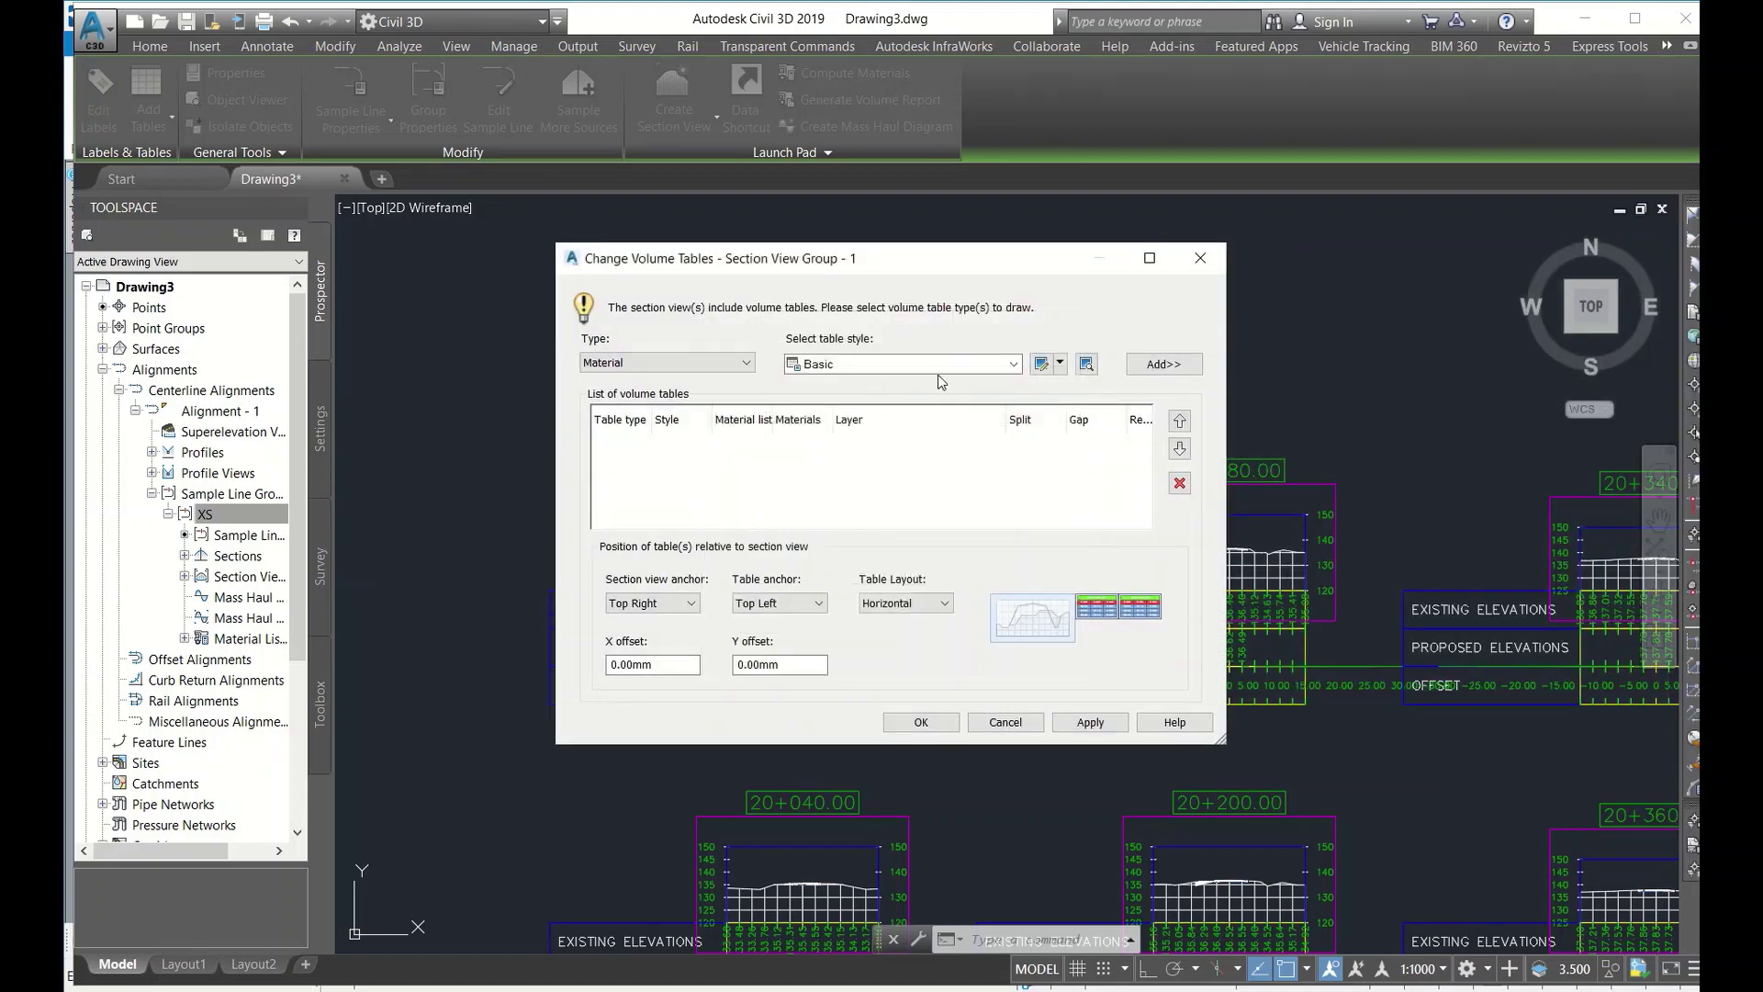
- Add a Material volume table in Basic style for both Cut and Fill, and apply it to the section views
{"action": "left_click", "coordinate": [1014, 364]}
{"action": "left_click", "coordinate": [893, 366]}
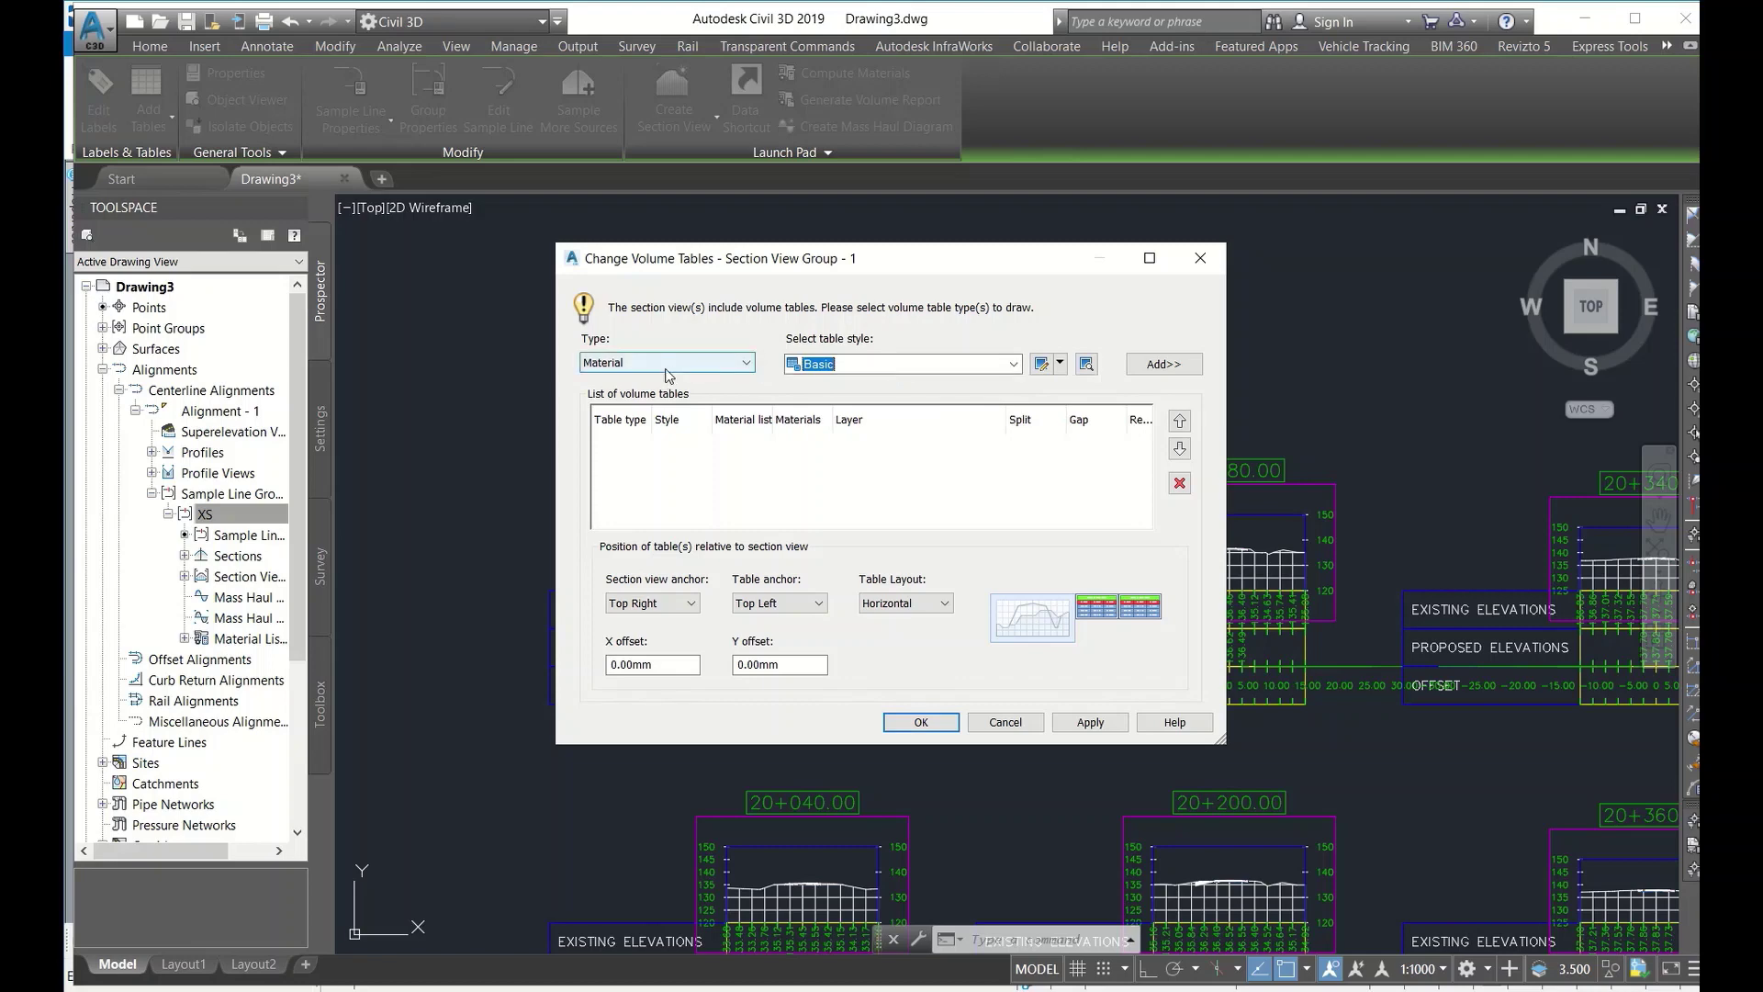
{"action": "left_click", "coordinate": [668, 368]}
{"action": "left_click", "coordinate": [668, 379]}
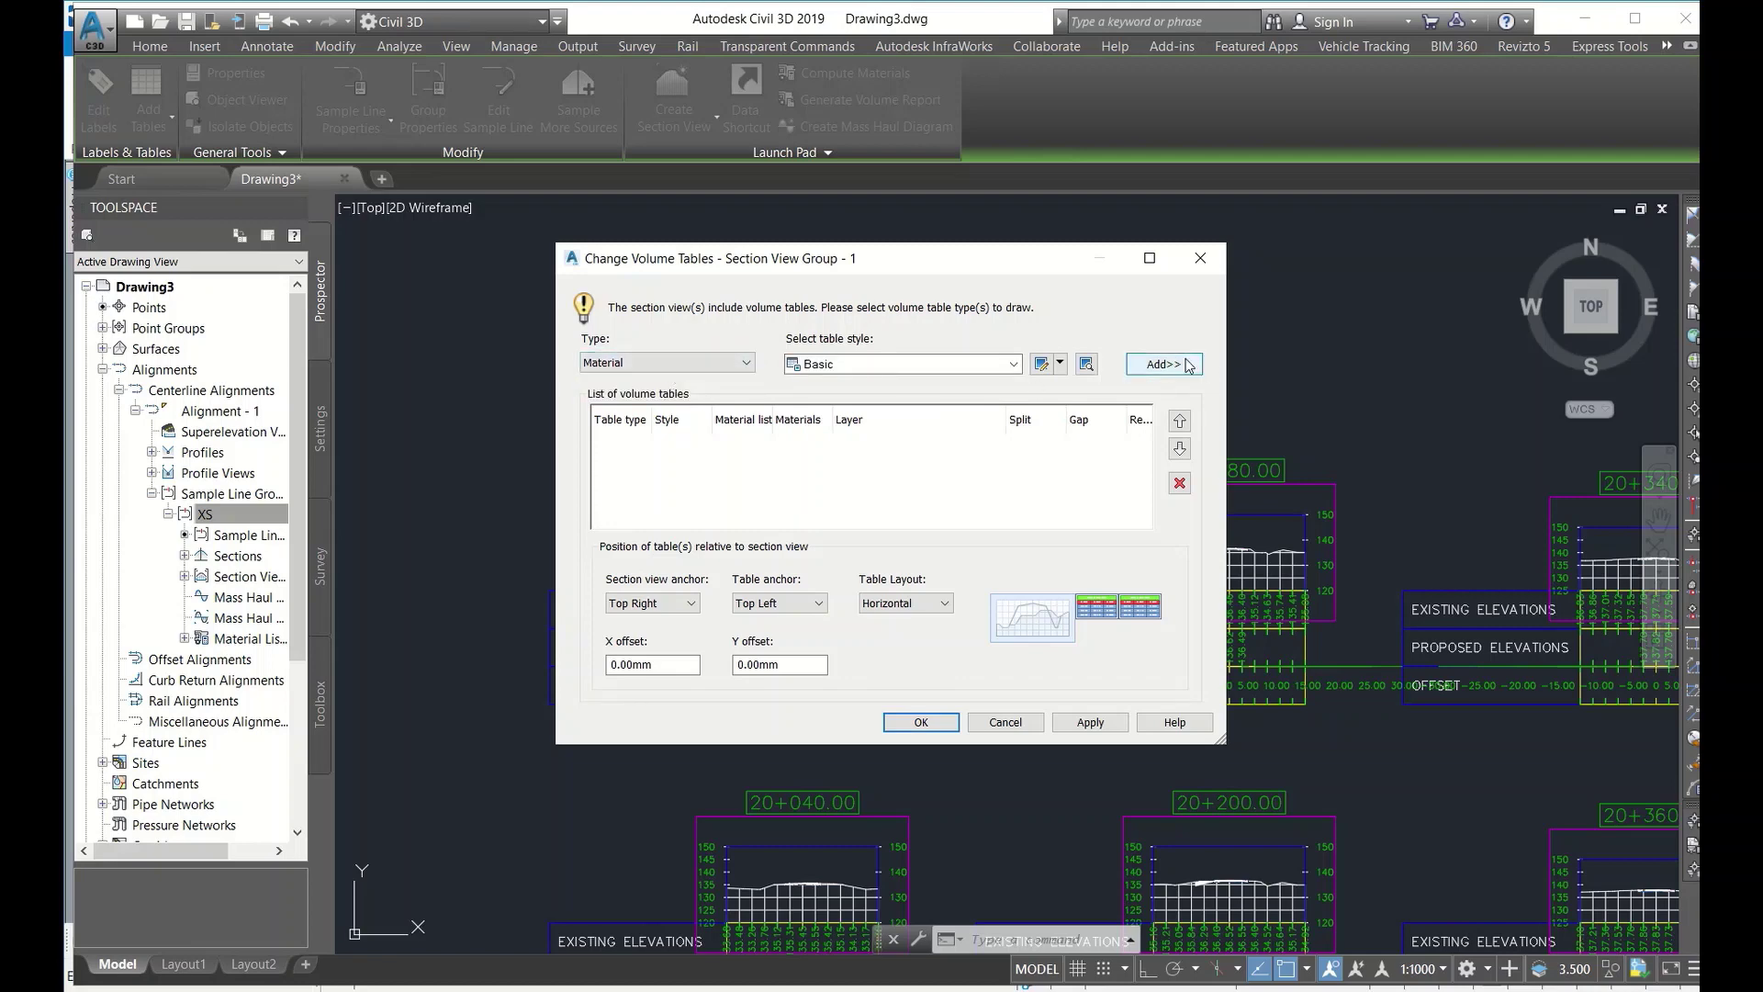
{"action": "left_click", "coordinate": [1153, 365]}
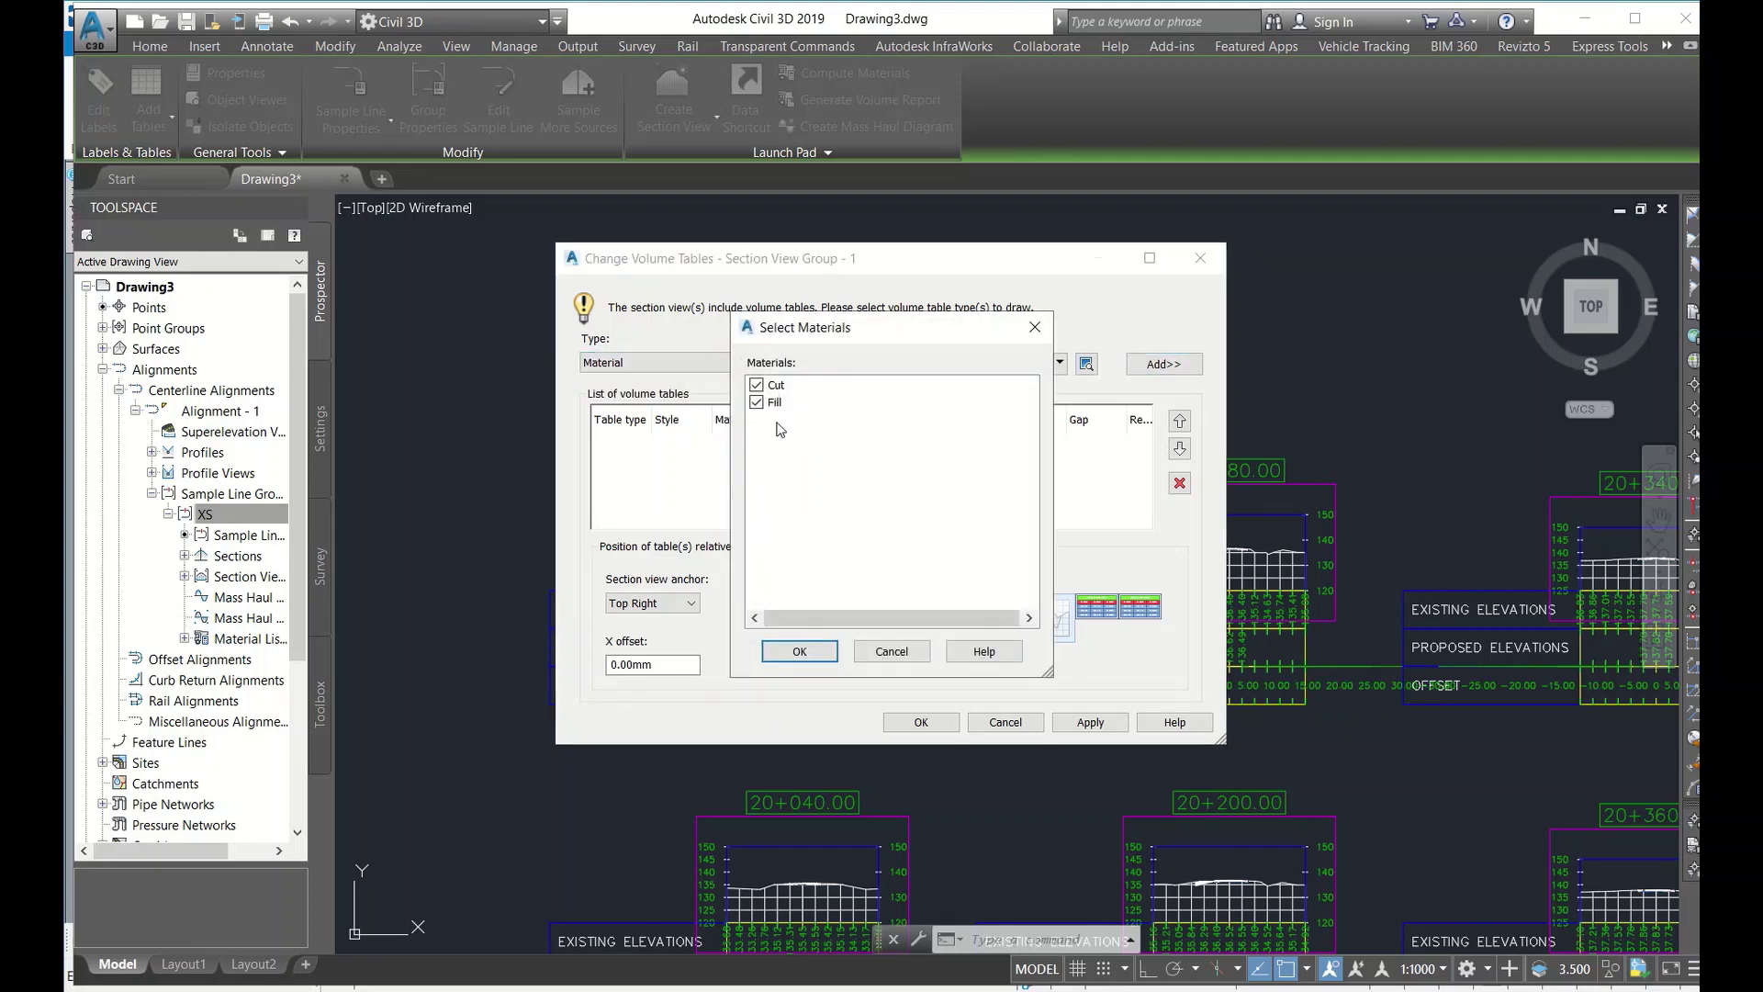
{"action": "left_click", "coordinate": [799, 651]}
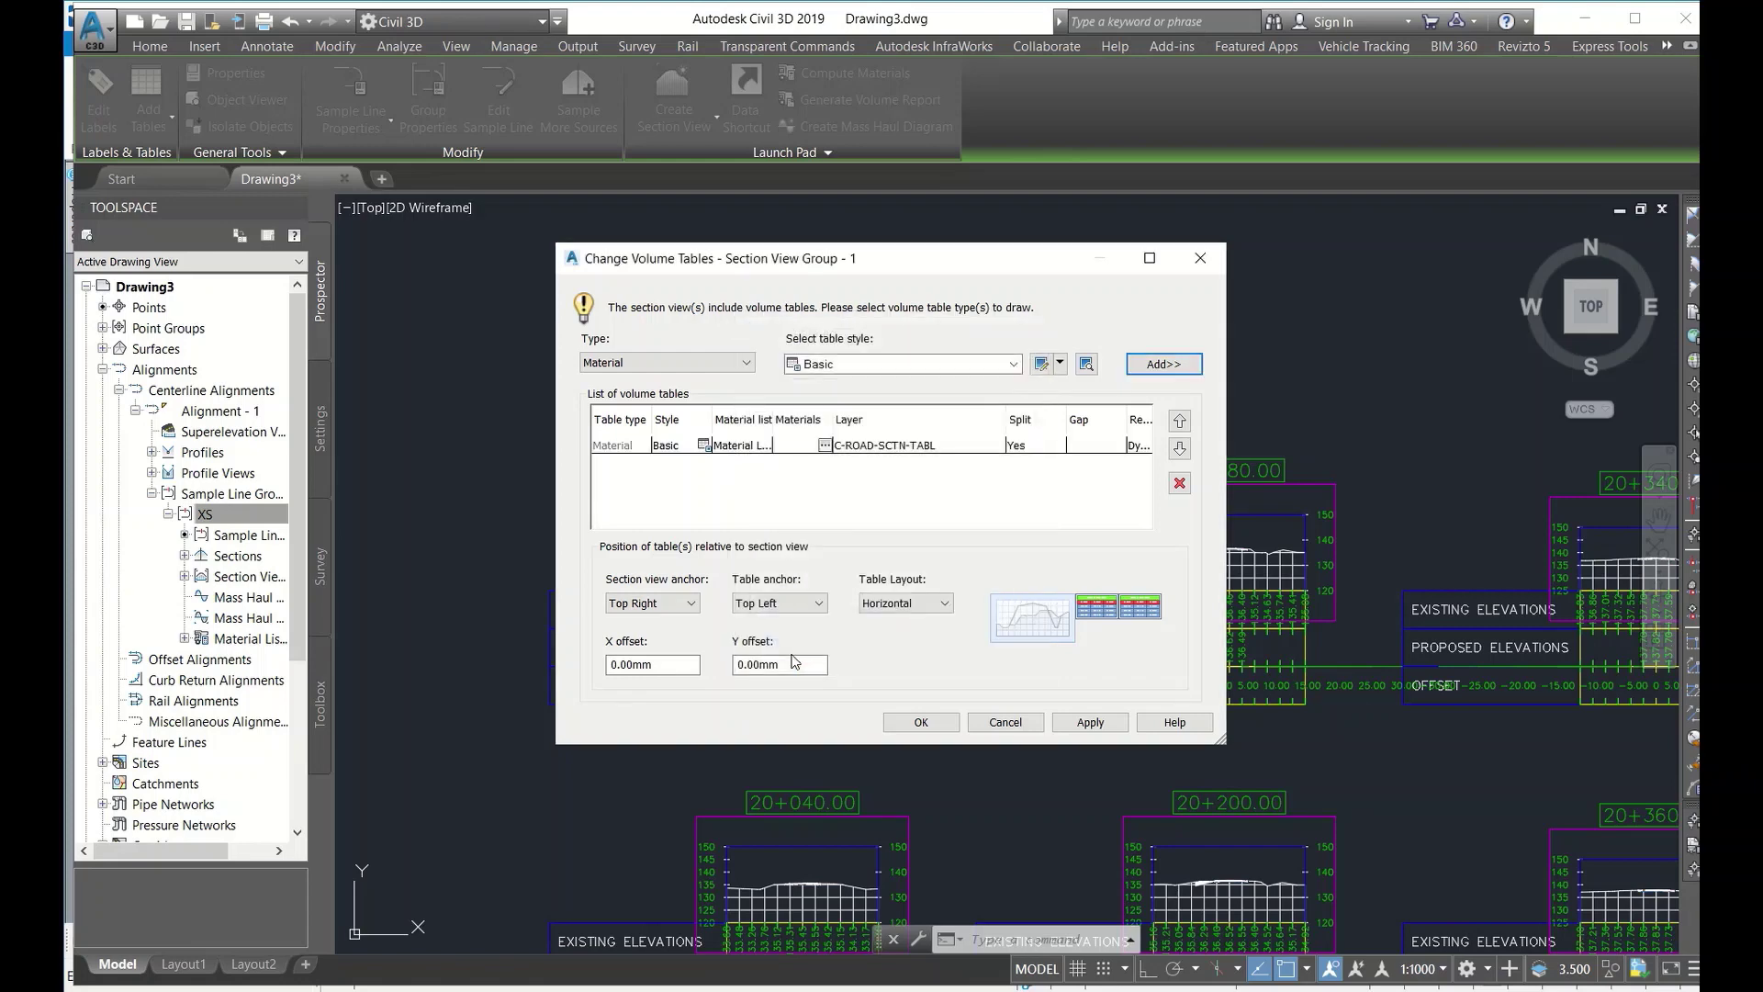
{"action": "left_click", "coordinate": [915, 723]}
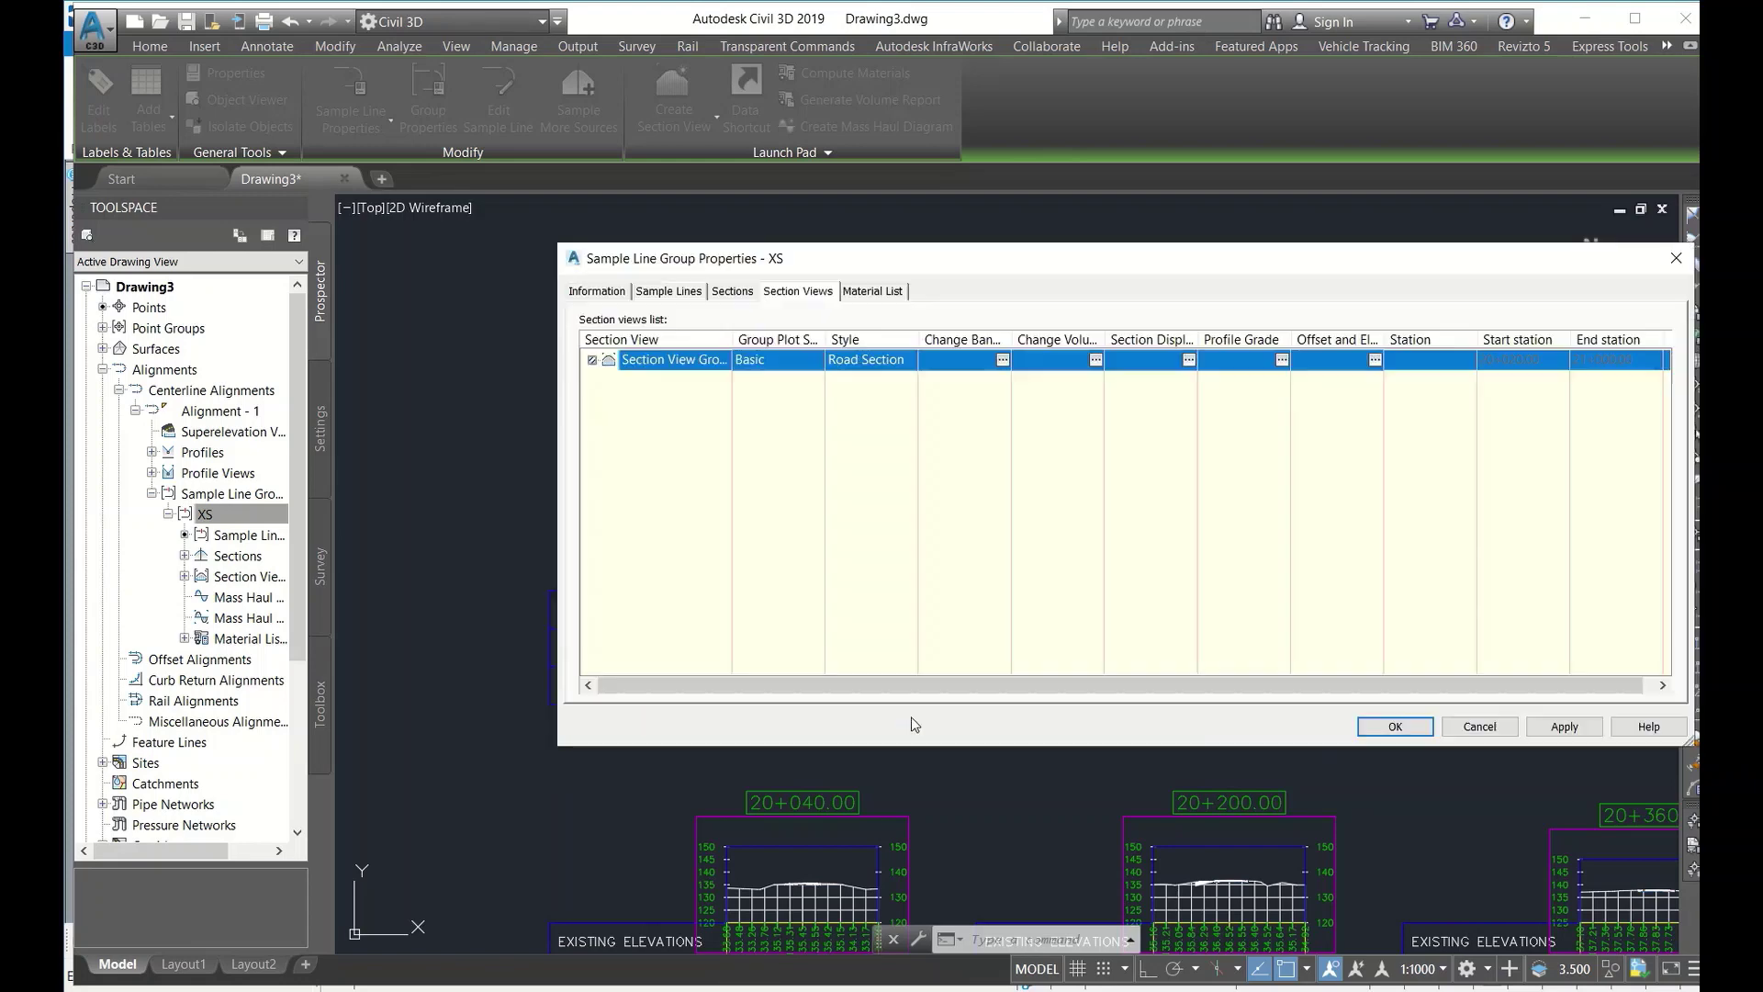
{"action": "left_click", "coordinate": [1393, 727]}
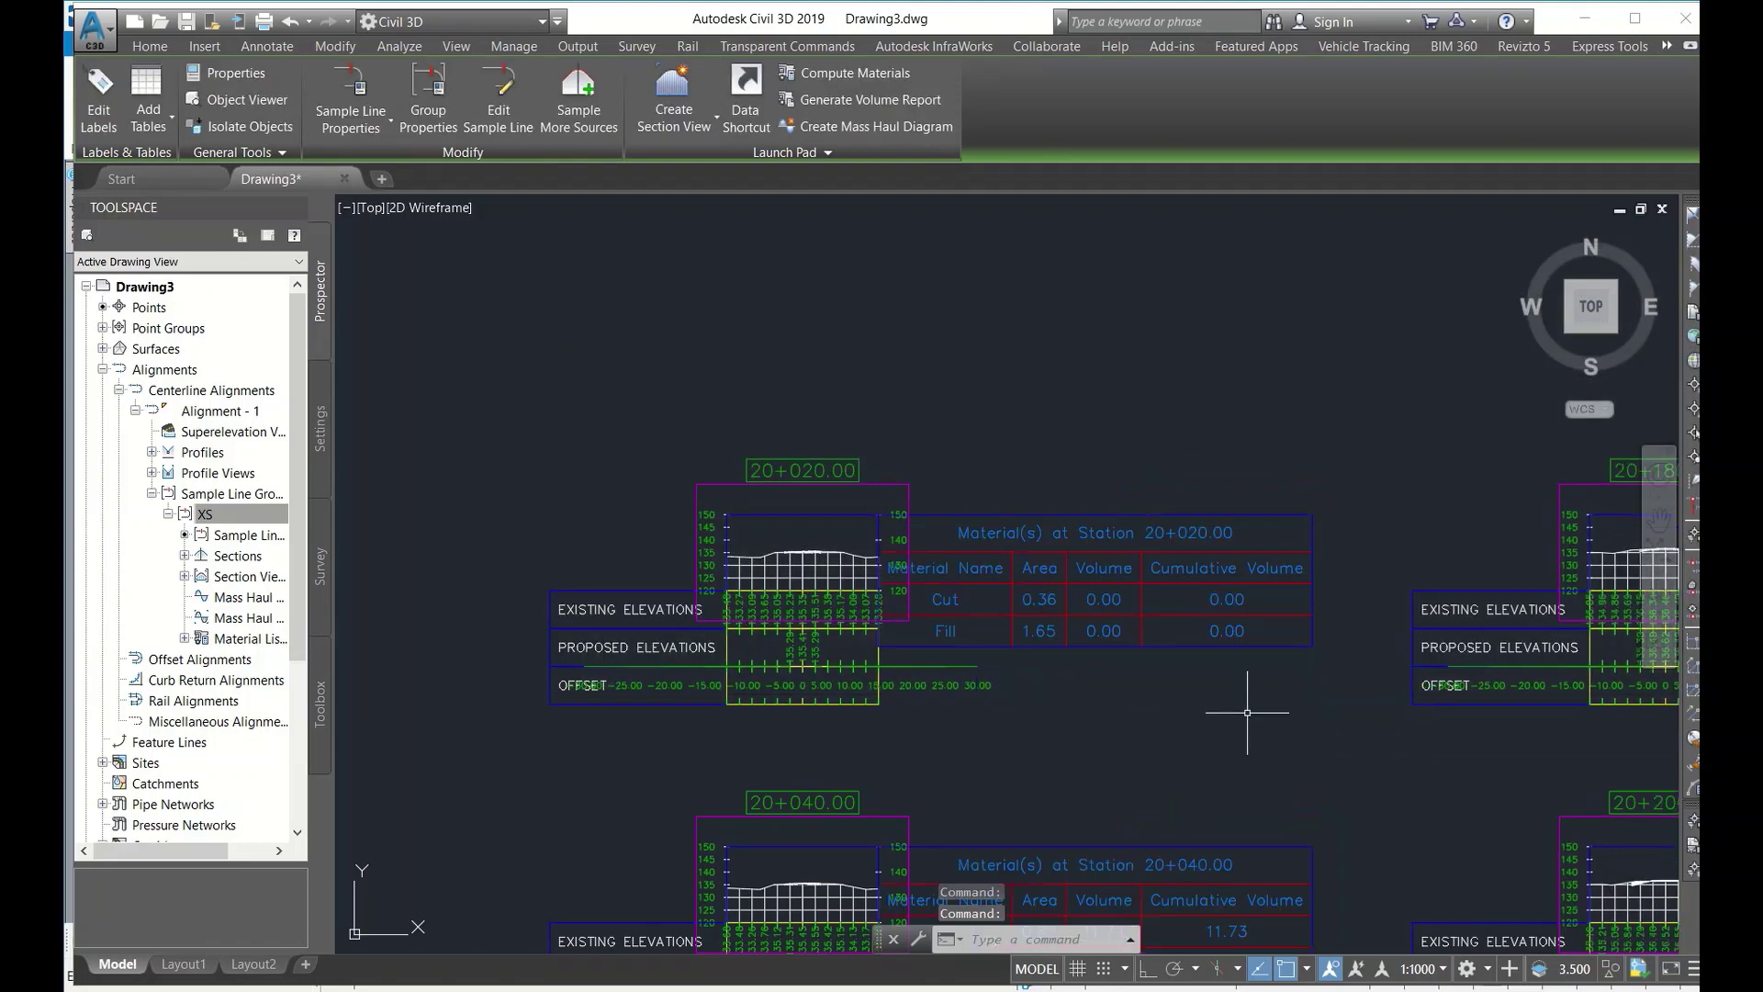
- Examine the Cut and Fill volume tables beside the section views, comparing areas, volumes and cumulative volumes from station 20+020.00 onward
{"action": "scroll", "coordinate": [949, 453], "scroll_direction": "down", "scroll_amount": 3}
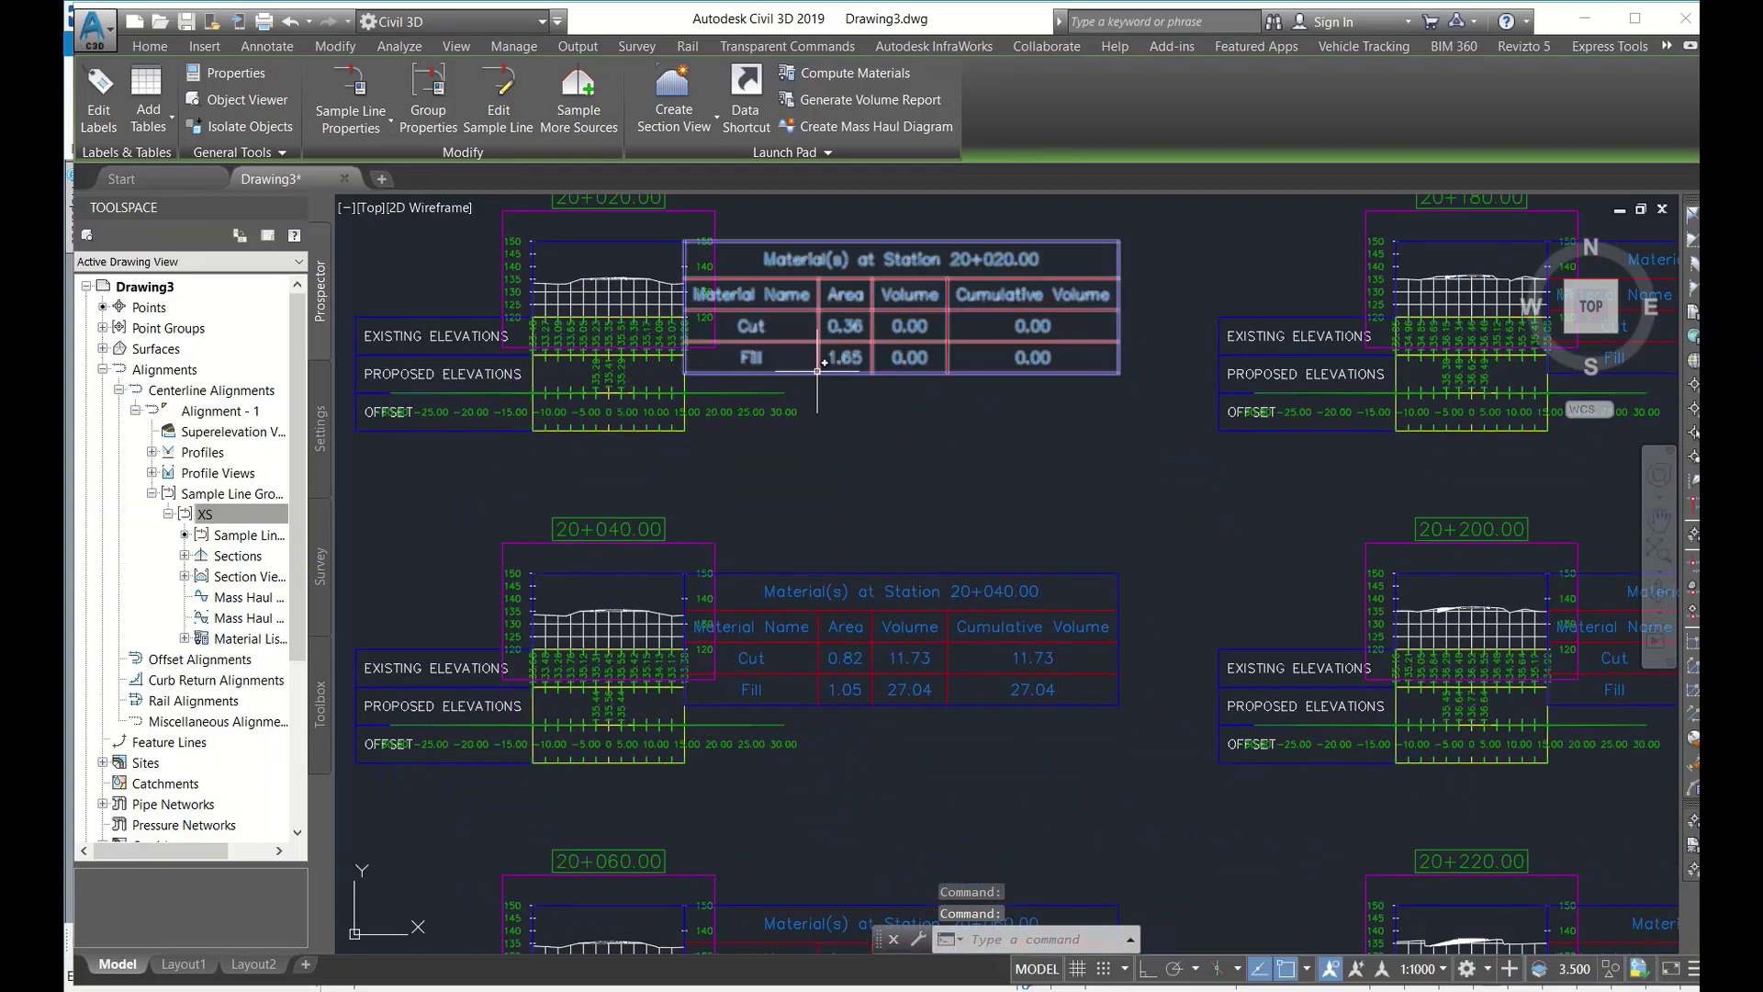
{"action": "scroll", "coordinate": [831, 404], "scroll_direction": "up", "scroll_amount": 6}
{"action": "scroll", "coordinate": [843, 421], "scroll_direction": "down", "scroll_amount": 5}
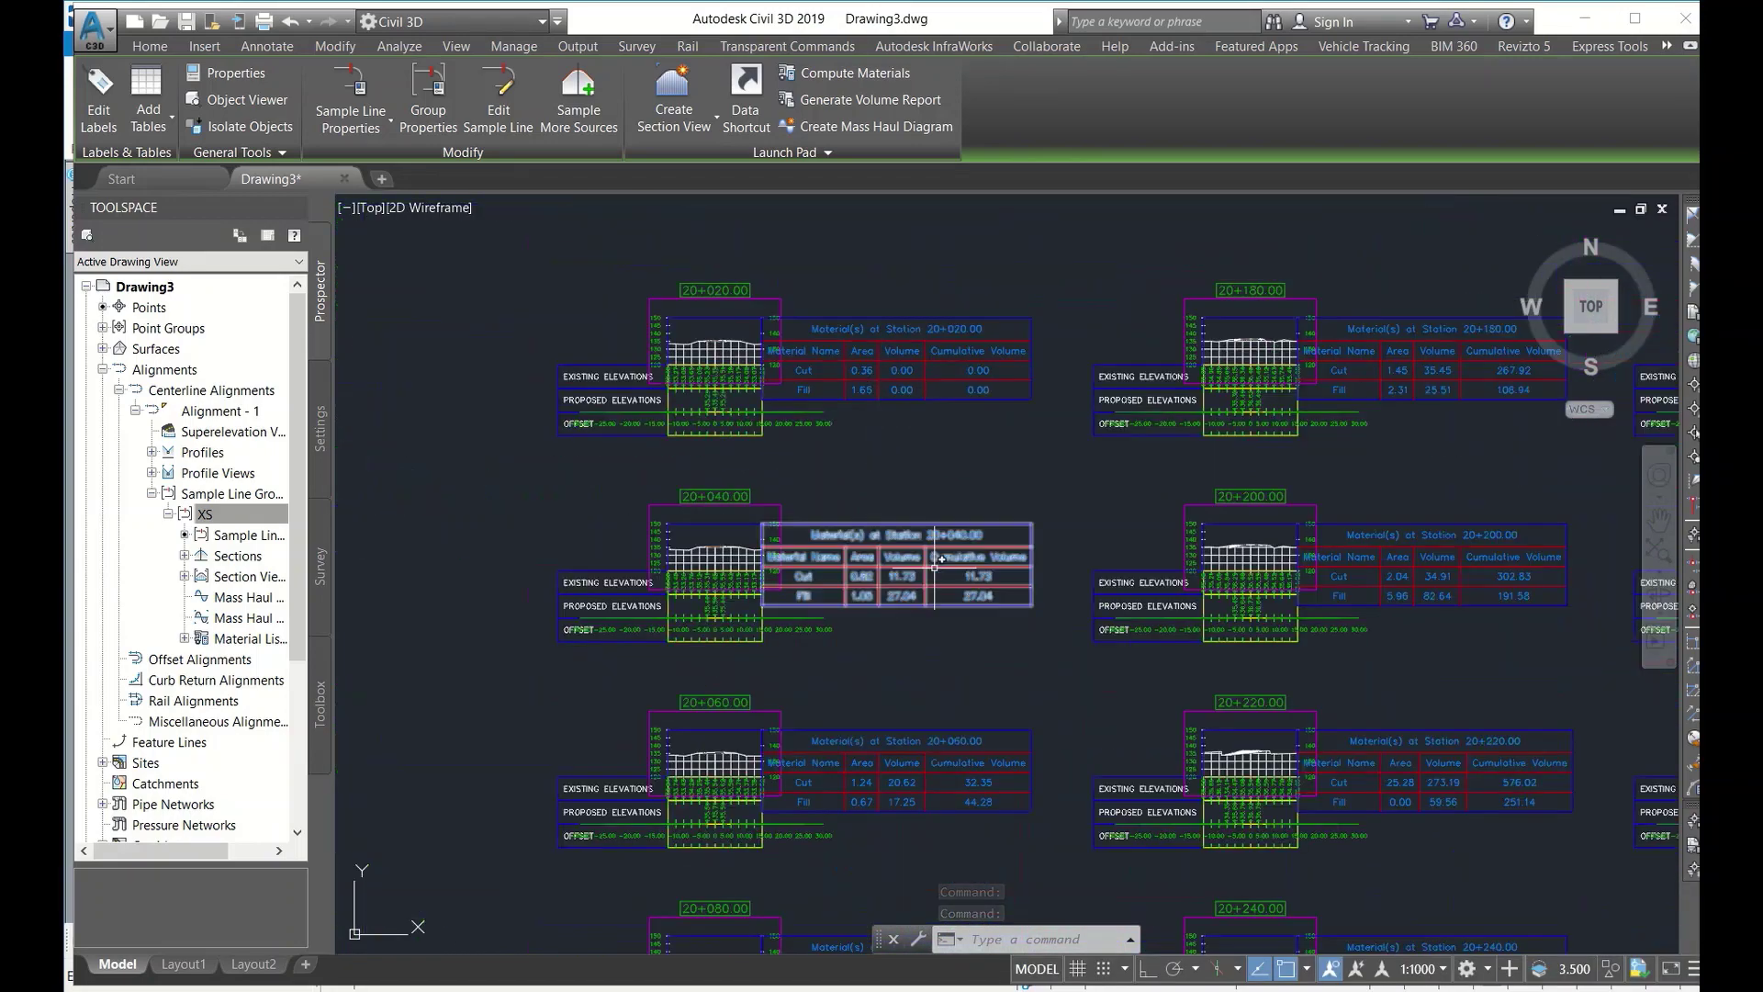
{"action": "scroll", "coordinate": [889, 630], "scroll_direction": "up", "scroll_amount": 4}
{"action": "scroll", "coordinate": [889, 630], "scroll_direction": "down", "scroll_amount": 5}
{"action": "scroll", "coordinate": [919, 661], "scroll_direction": "up", "scroll_amount": 4}
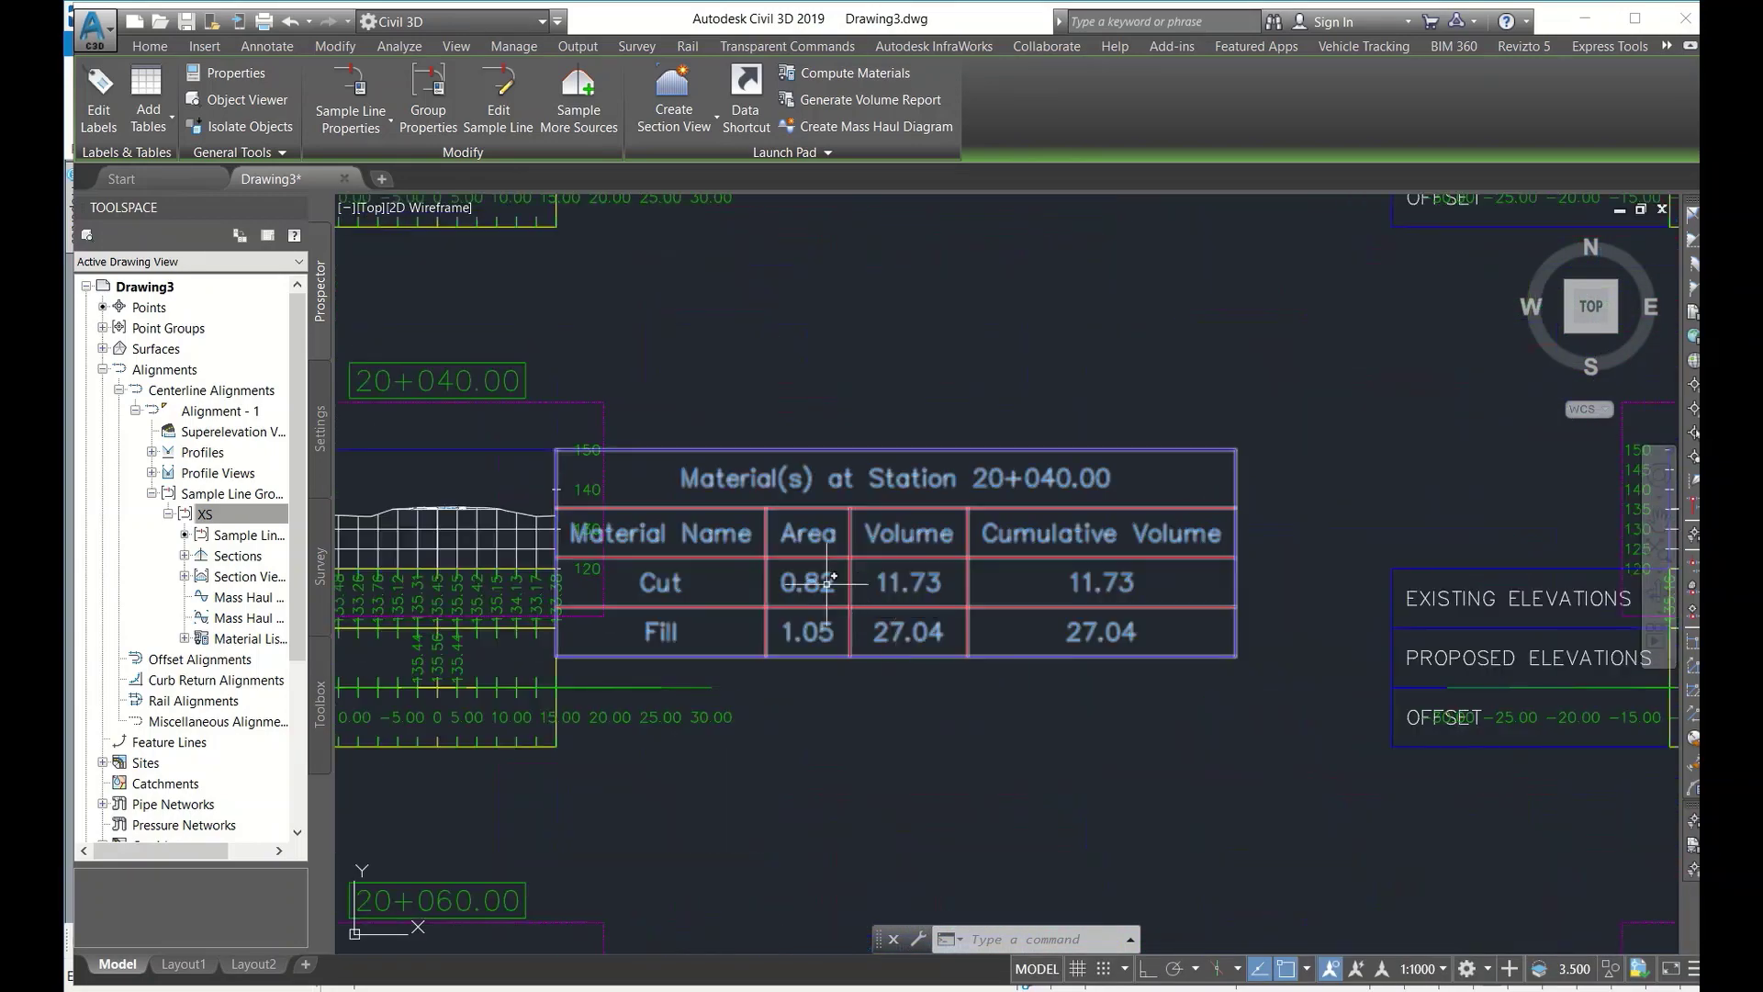
{"action": "scroll", "coordinate": [760, 413], "scroll_direction": "down", "scroll_amount": 4}
{"action": "scroll", "coordinate": [761, 412], "scroll_direction": "down", "scroll_amount": 2}
{"action": "scroll", "coordinate": [938, 299], "scroll_direction": "up", "scroll_amount": 10}
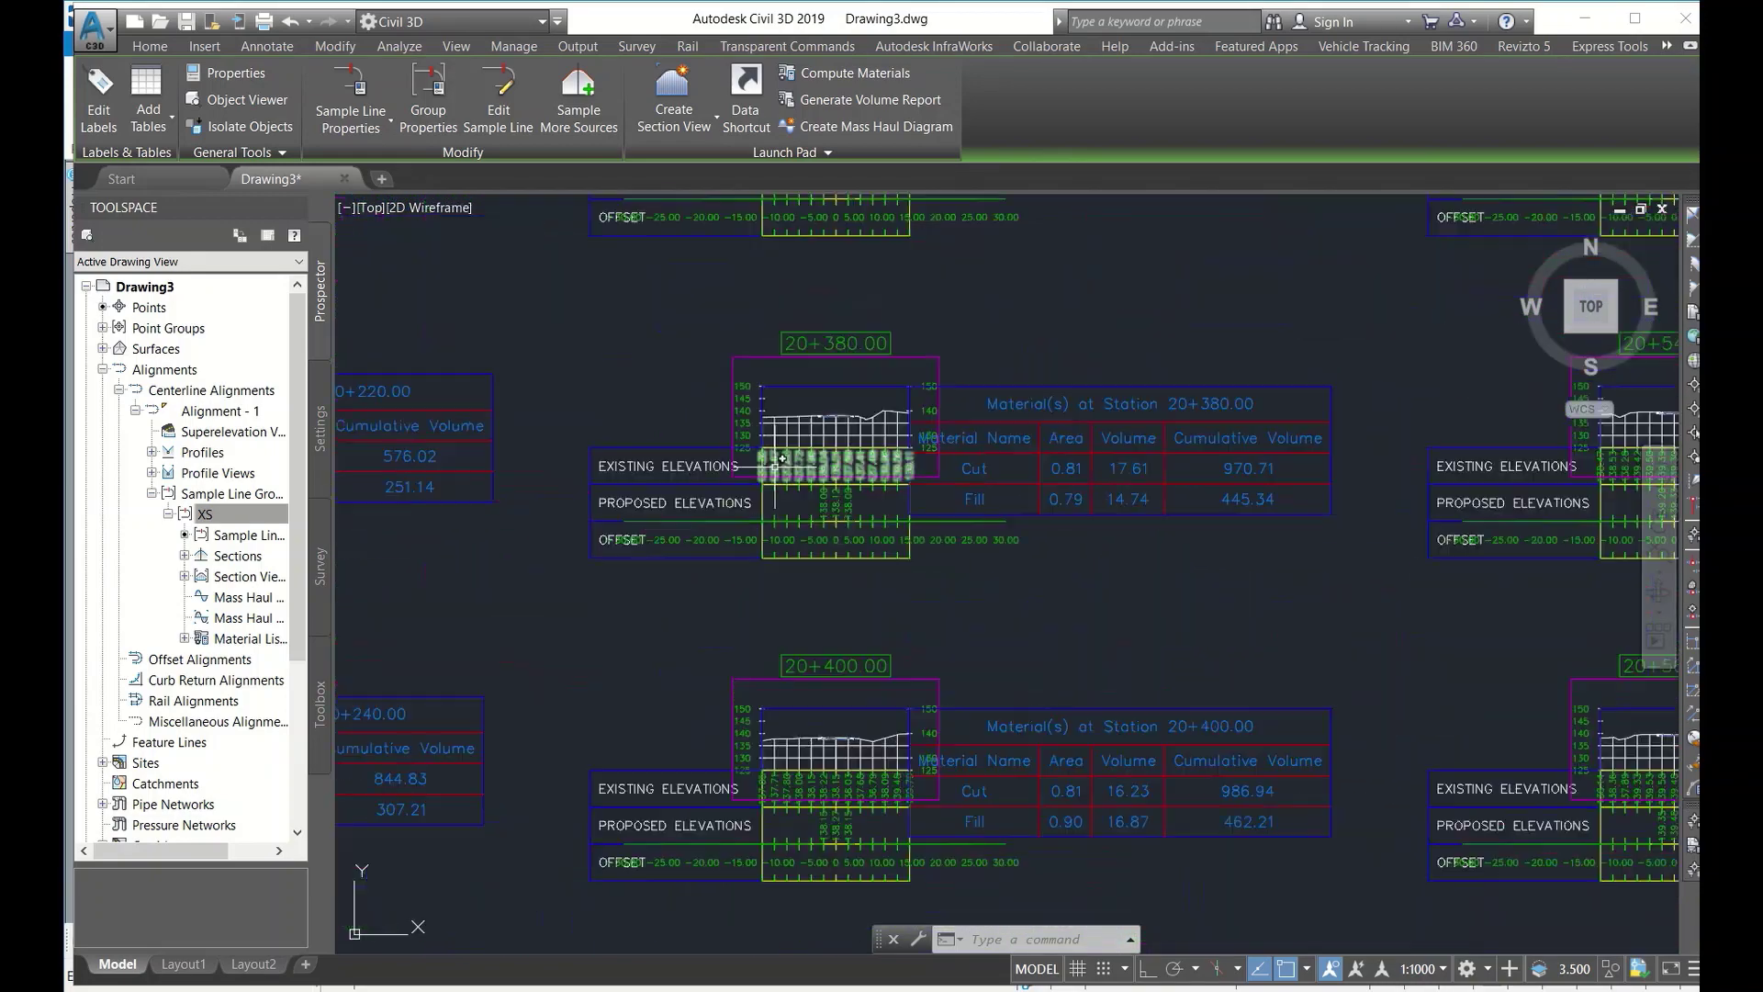
- Clear the selection and inspect the shaded material areas between the existing ground and the corridor in the section views up close
{"action": "scroll", "coordinate": [858, 244], "scroll_direction": "up", "scroll_amount": 6}
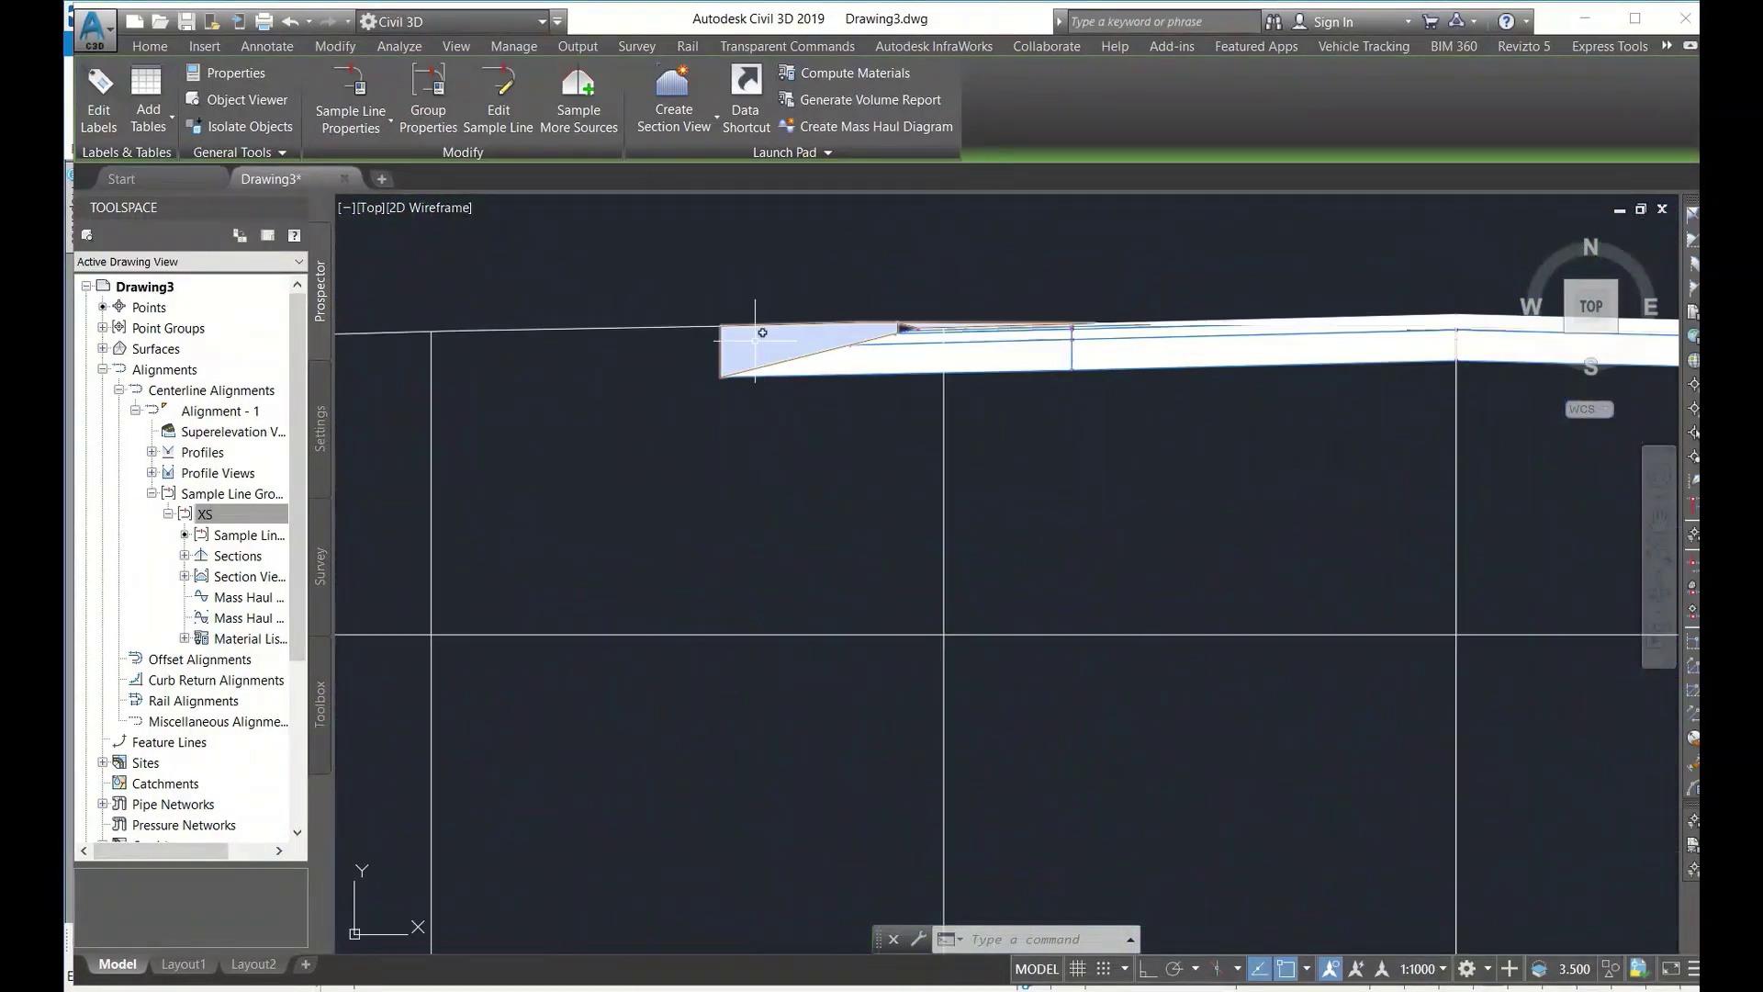
{"action": "key", "text": "Escape"}
{"action": "scroll", "coordinate": [726, 330], "scroll_direction": "down", "scroll_amount": 14}
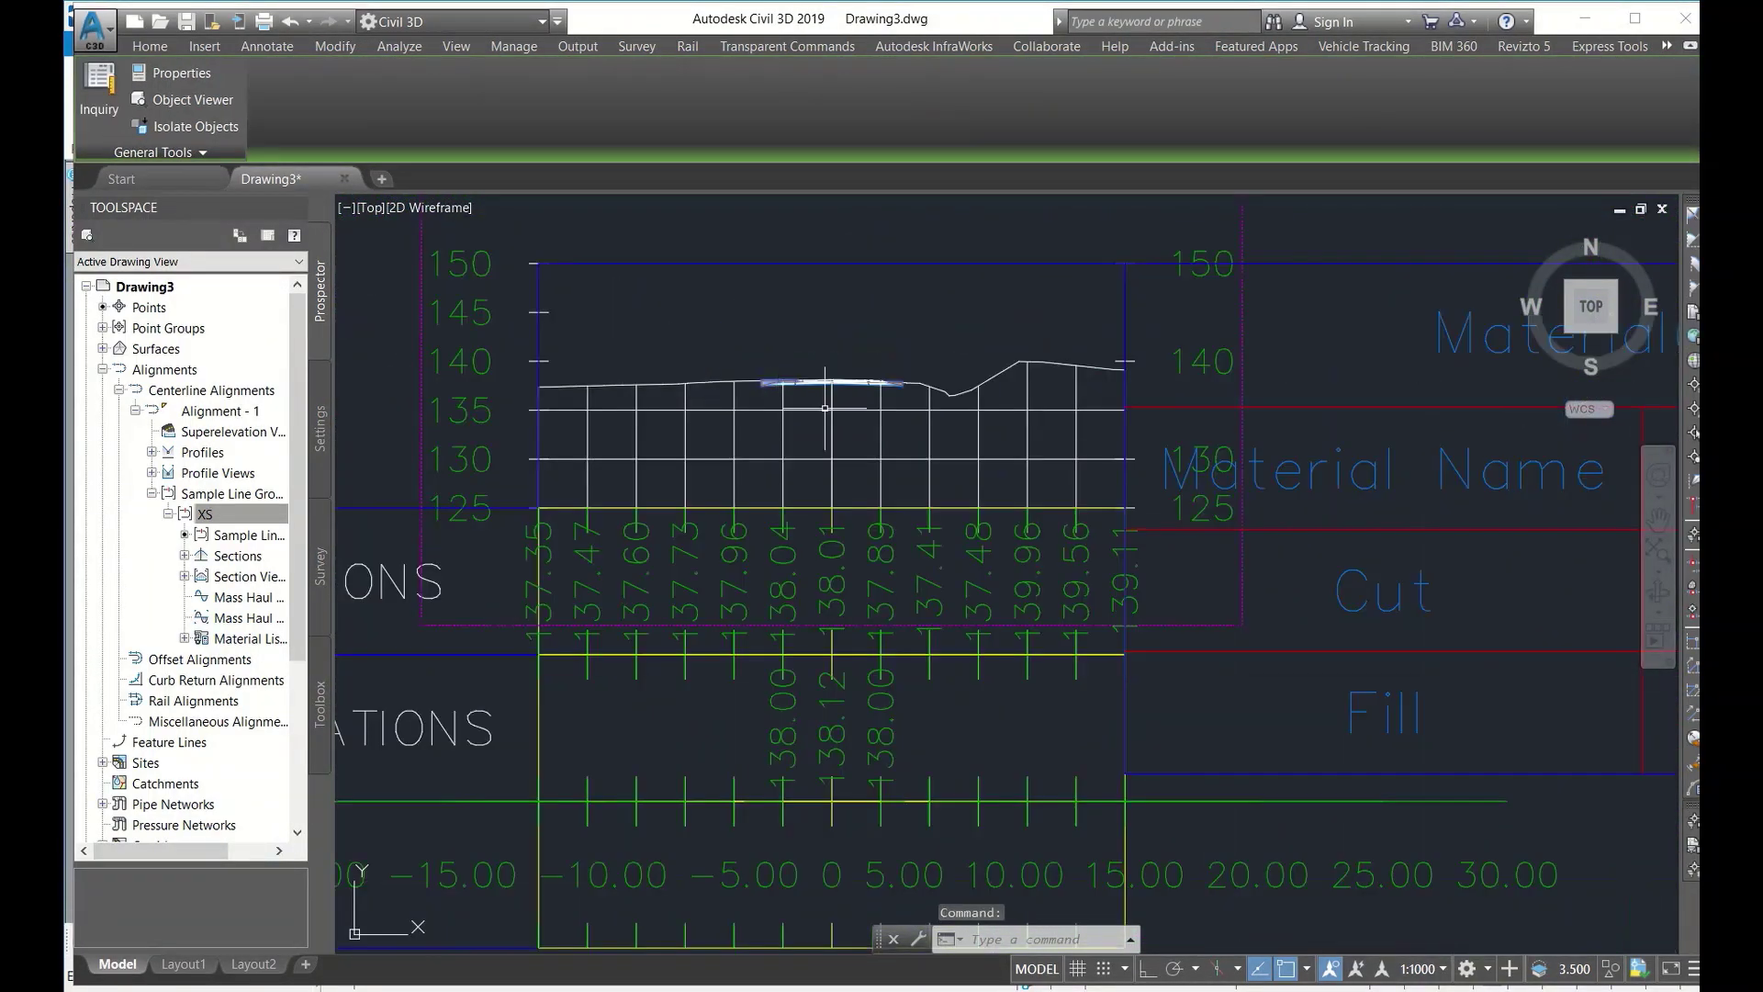
{"action": "scroll", "coordinate": [907, 315], "scroll_direction": "up", "scroll_amount": 14}
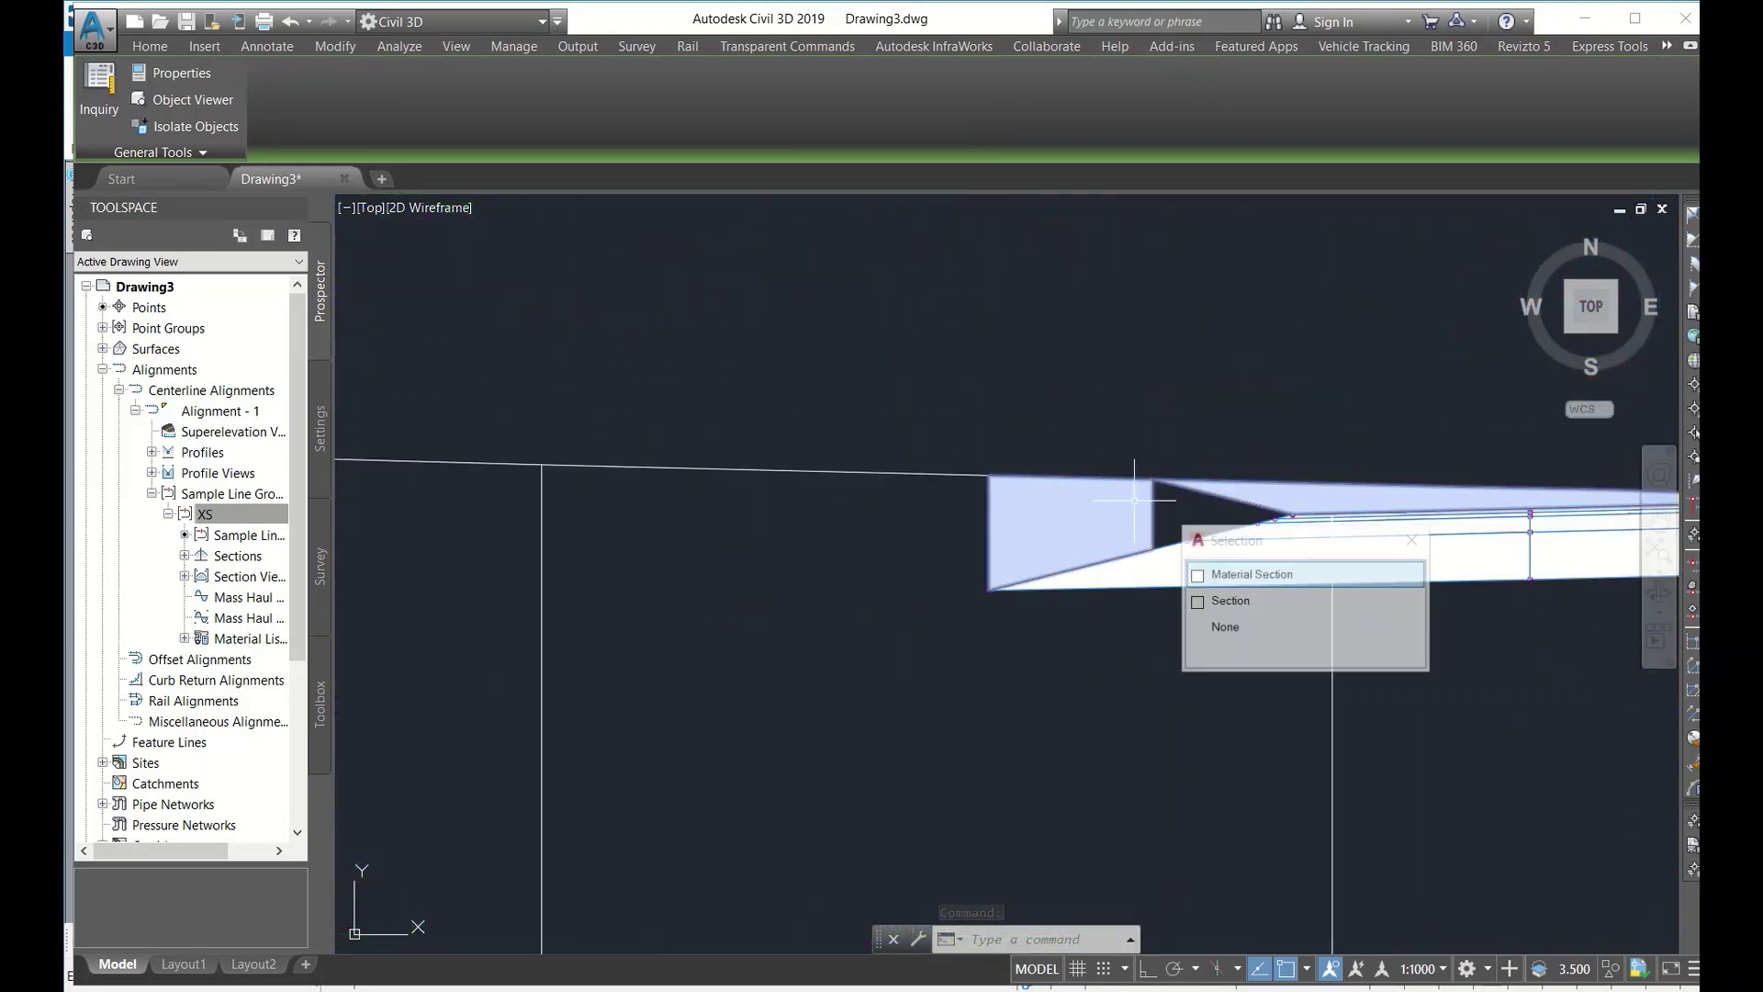
{"action": "scroll", "coordinate": [1161, 559], "scroll_direction": "down", "scroll_amount": 8}
- Review the material volume tables of the section views from station 20+520.00 through the end of the alignment
{"action": "scroll", "coordinate": [1118, 591], "scroll_direction": "up", "scroll_amount": 4}
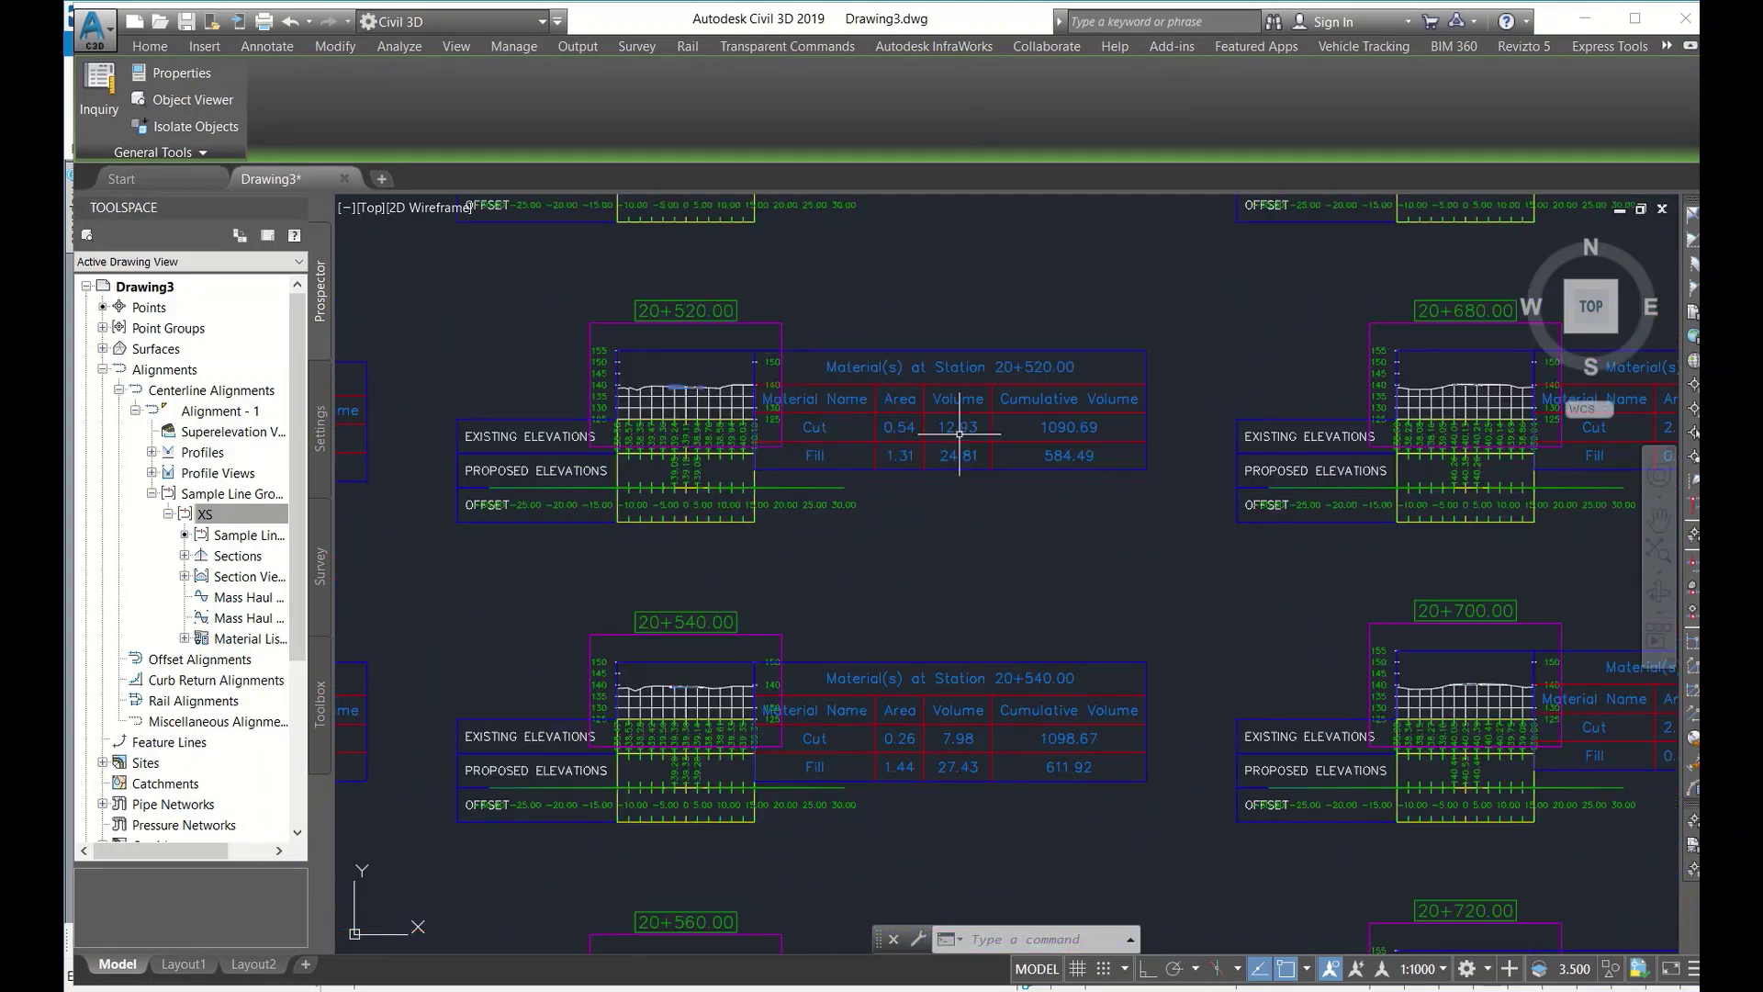
{"action": "scroll", "coordinate": [1040, 510], "scroll_direction": "down", "scroll_amount": 6}
{"action": "scroll", "coordinate": [1040, 510], "scroll_direction": "up", "scroll_amount": 6}
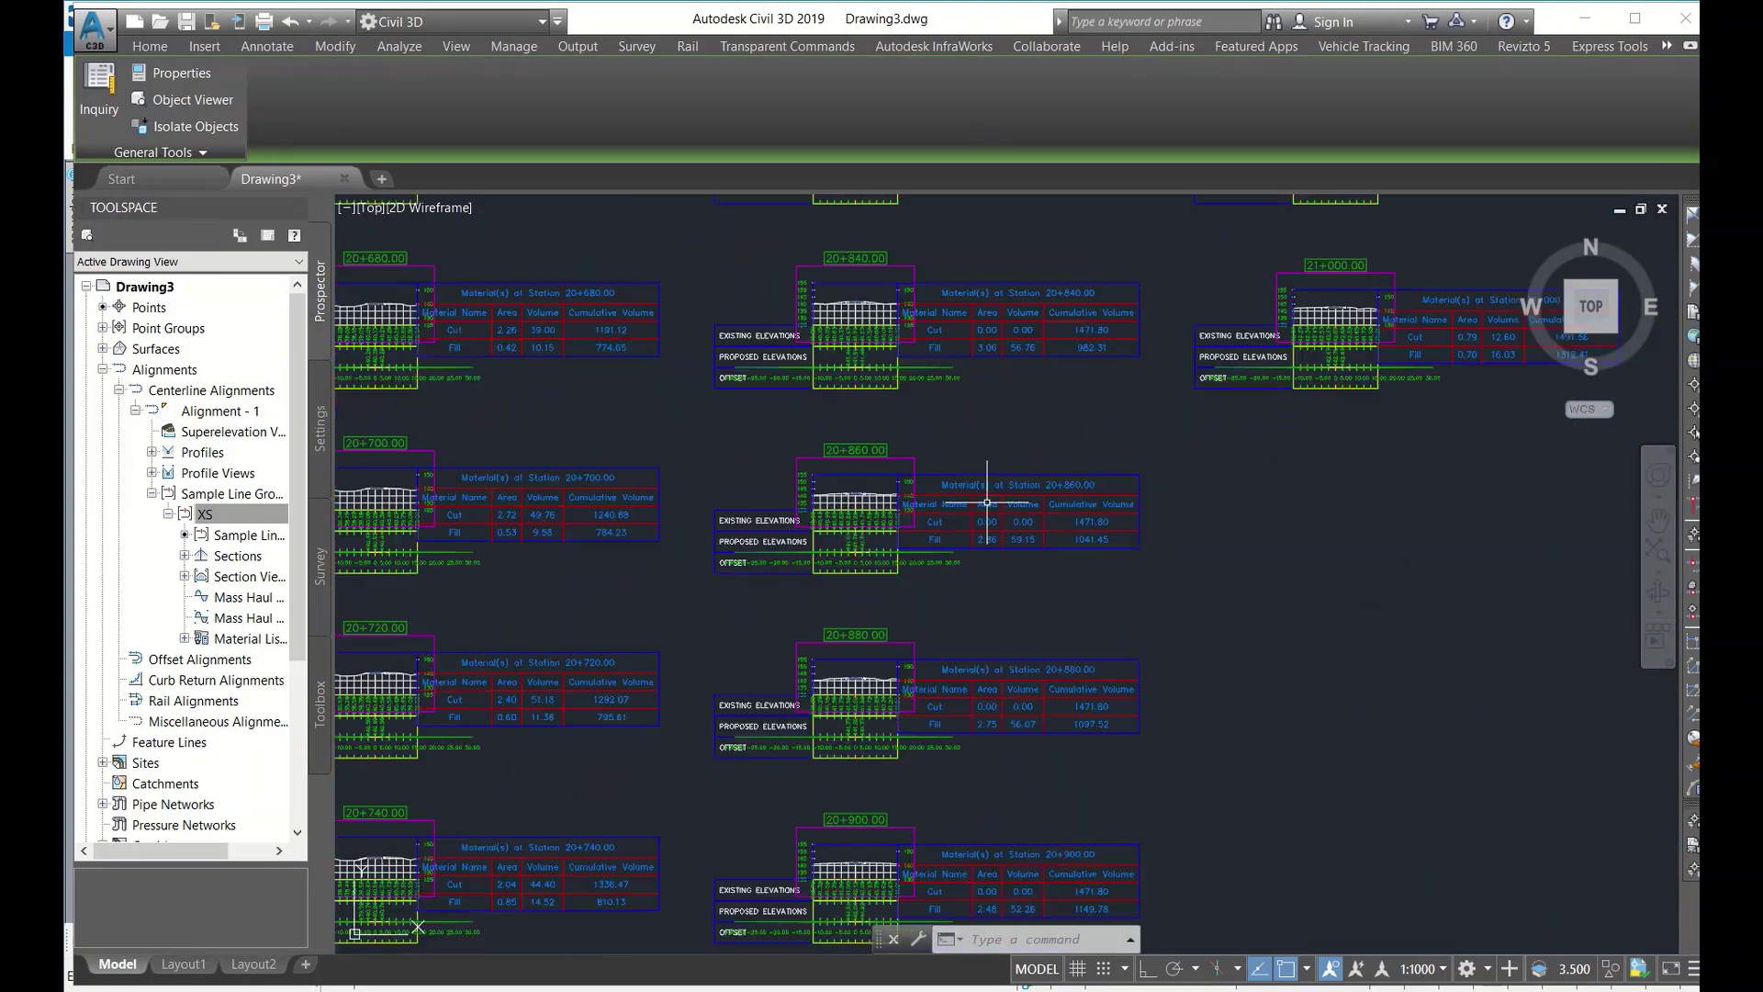
{"action": "scroll", "coordinate": [986, 503], "scroll_direction": "down", "scroll_amount": 8}
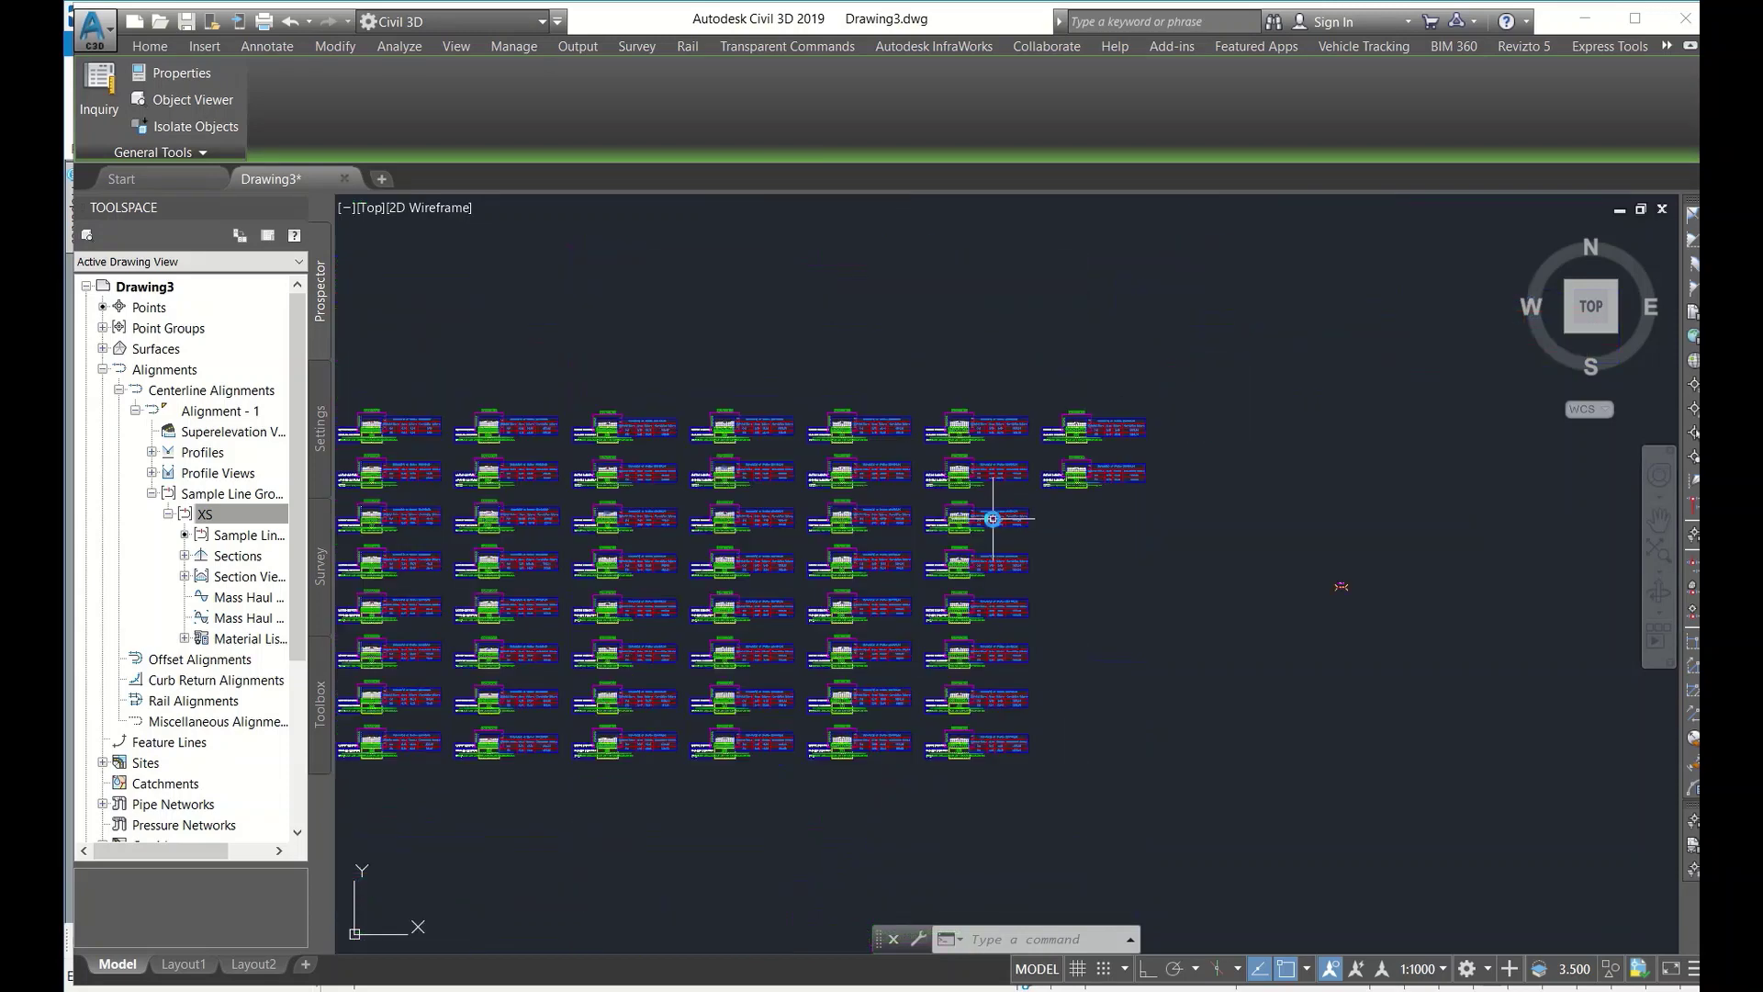
{"action": "scroll", "coordinate": [1089, 600], "scroll_direction": "down", "scroll_amount": 2}
- Inspect the EXISTING GROUND surface, the corridor and its sample lines in plan along the alignment
{"action": "middle_click_drag", "start_coordinate": [957, 713], "coordinate": [955, 659]}
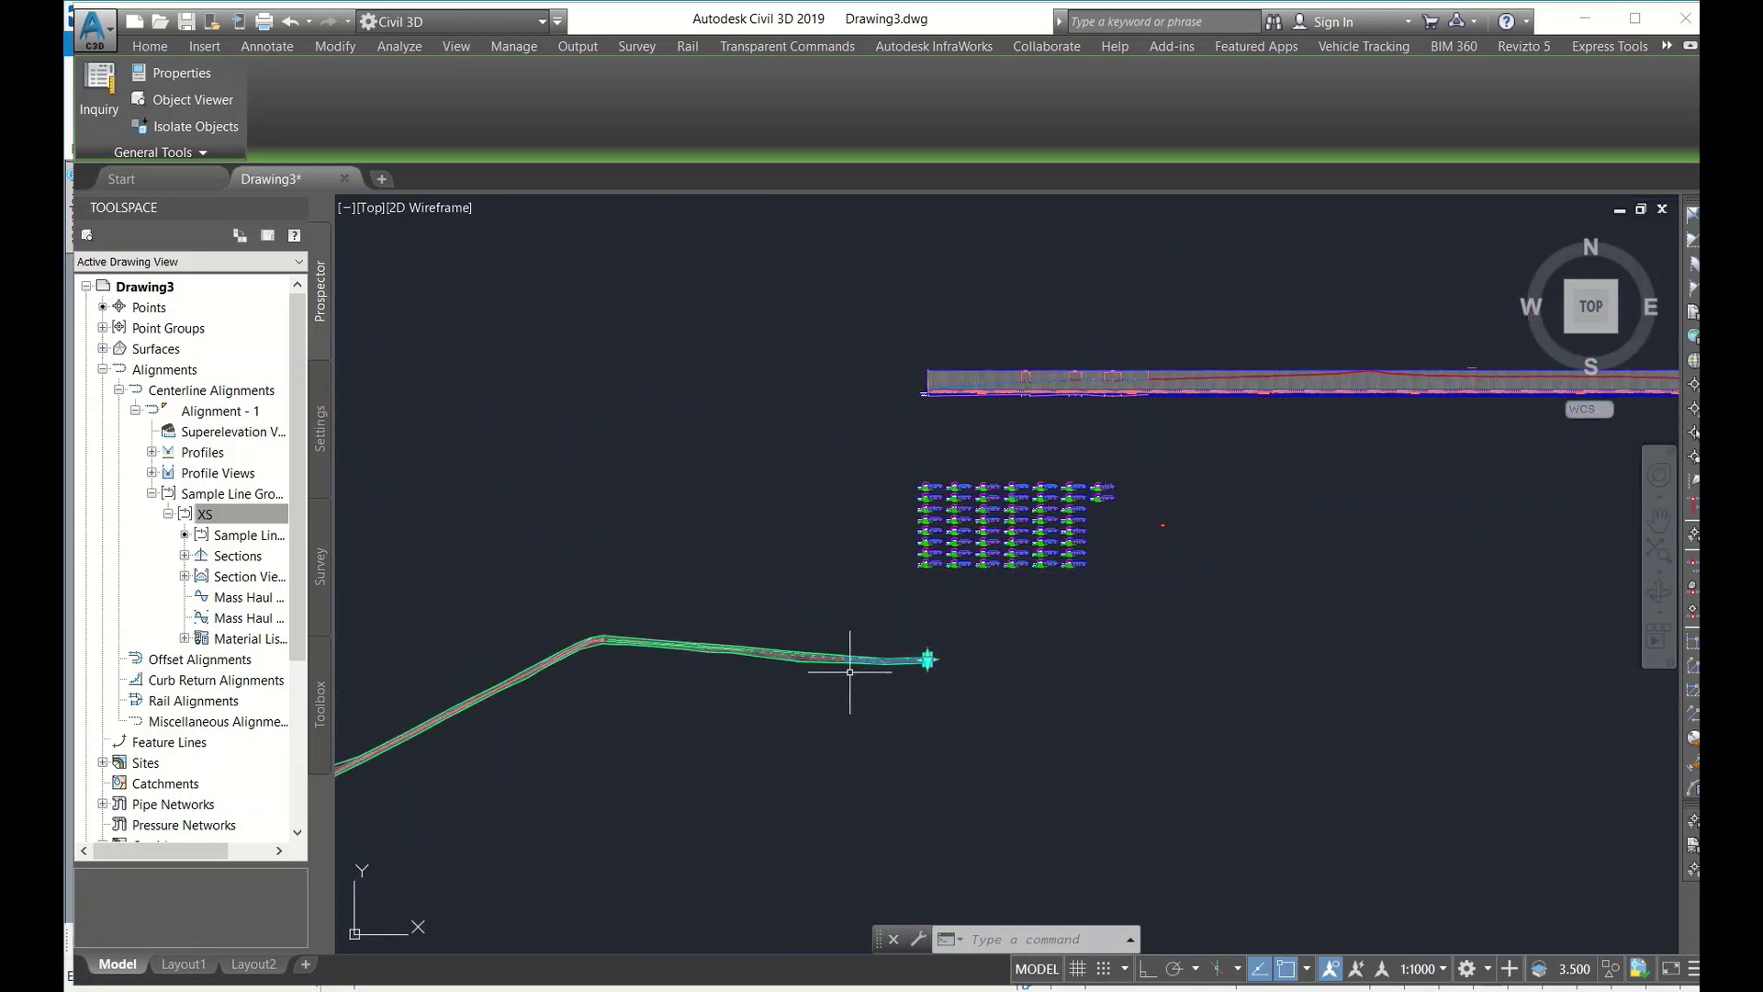
{"action": "scroll", "coordinate": [740, 634], "scroll_direction": "up", "scroll_amount": 6}
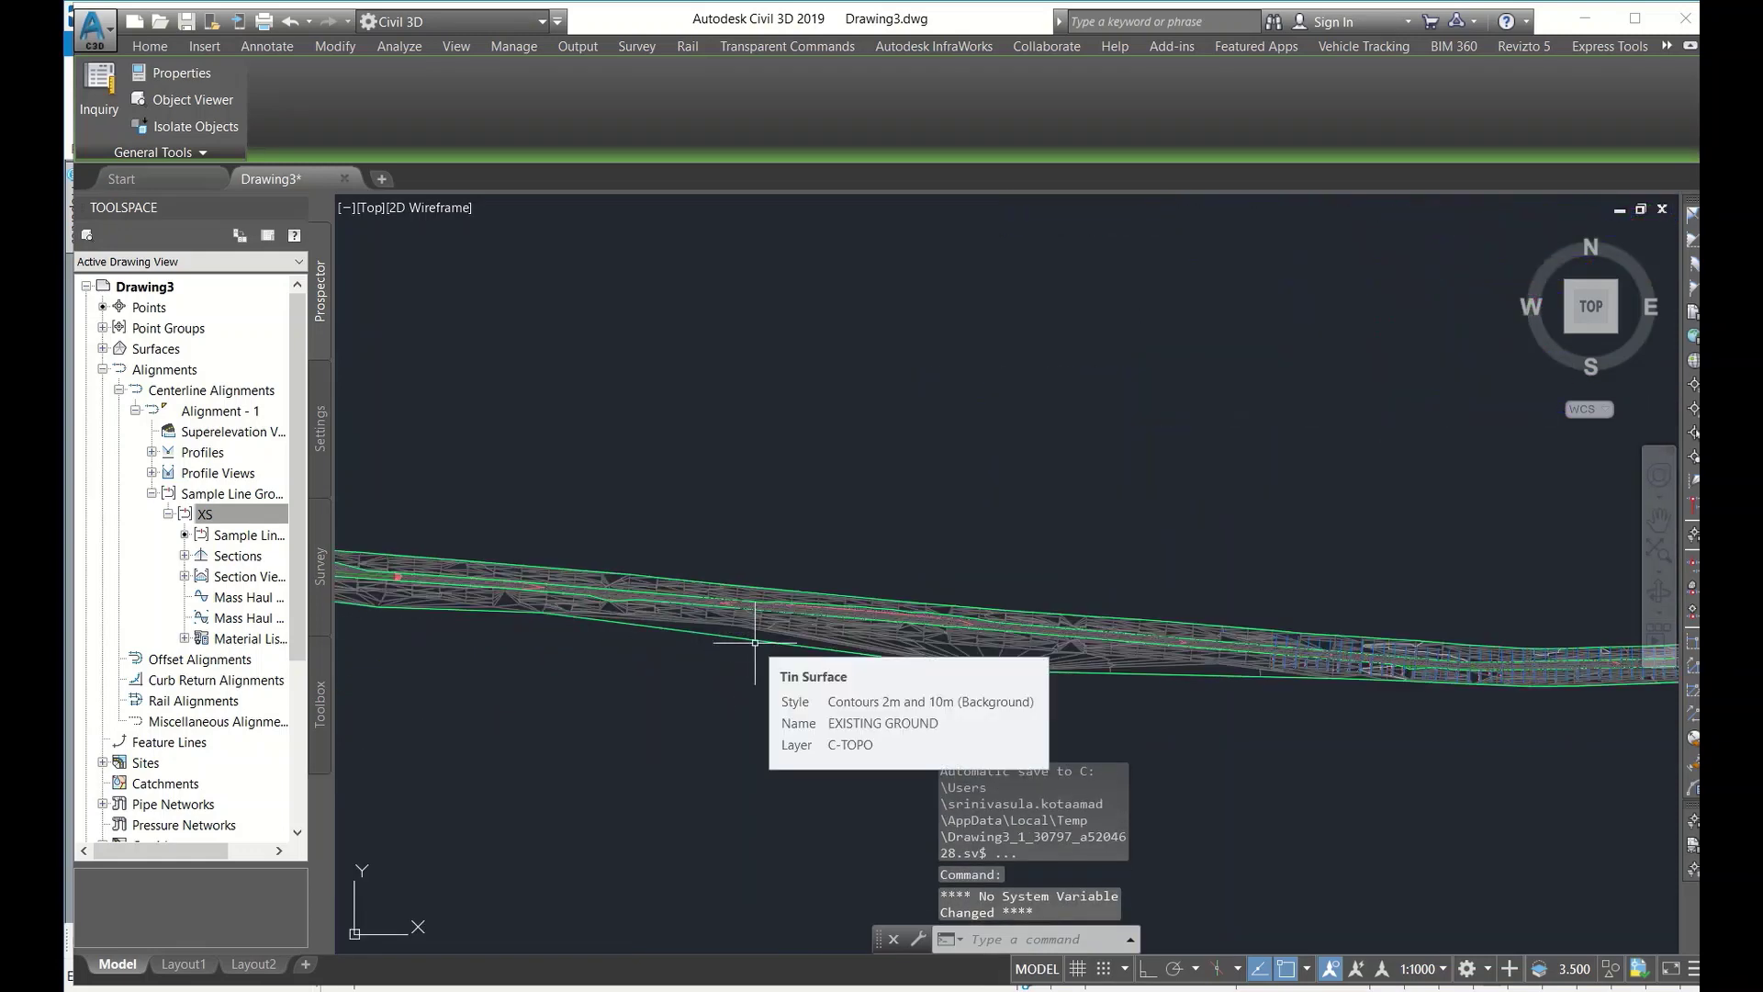
{"action": "mouse_move", "coordinate": [776, 630]}
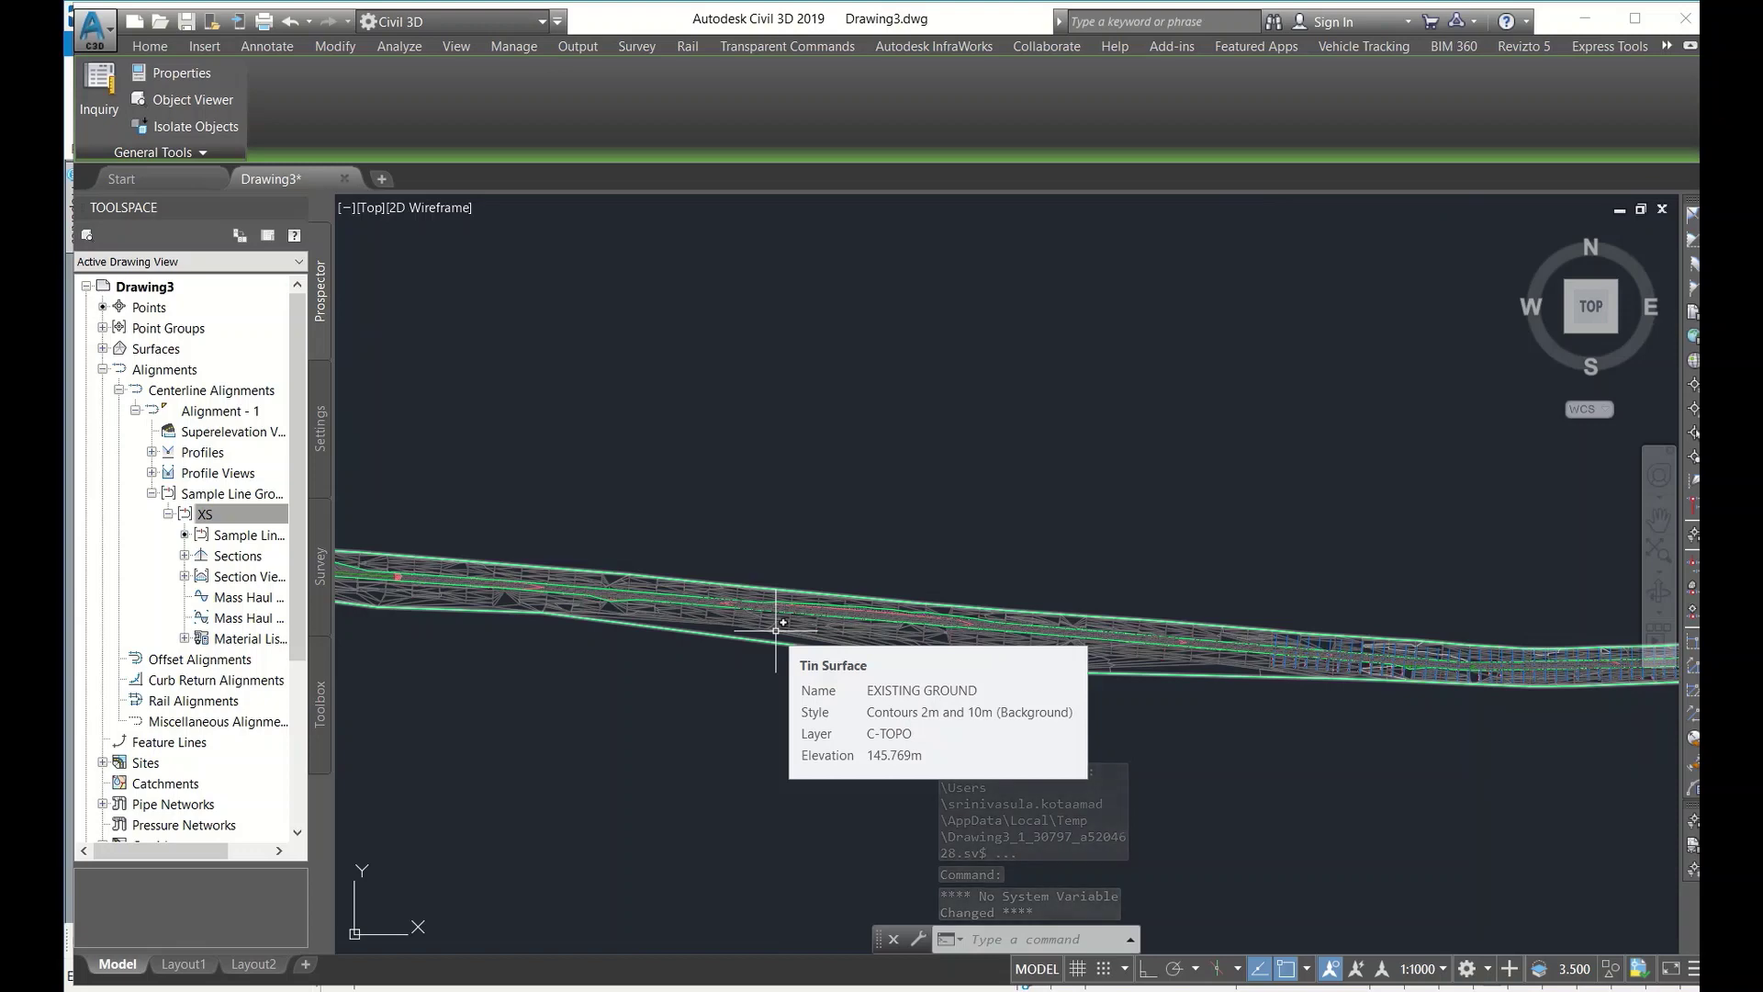
{"action": "scroll", "coordinate": [785, 588], "scroll_direction": "down", "scroll_amount": 5}
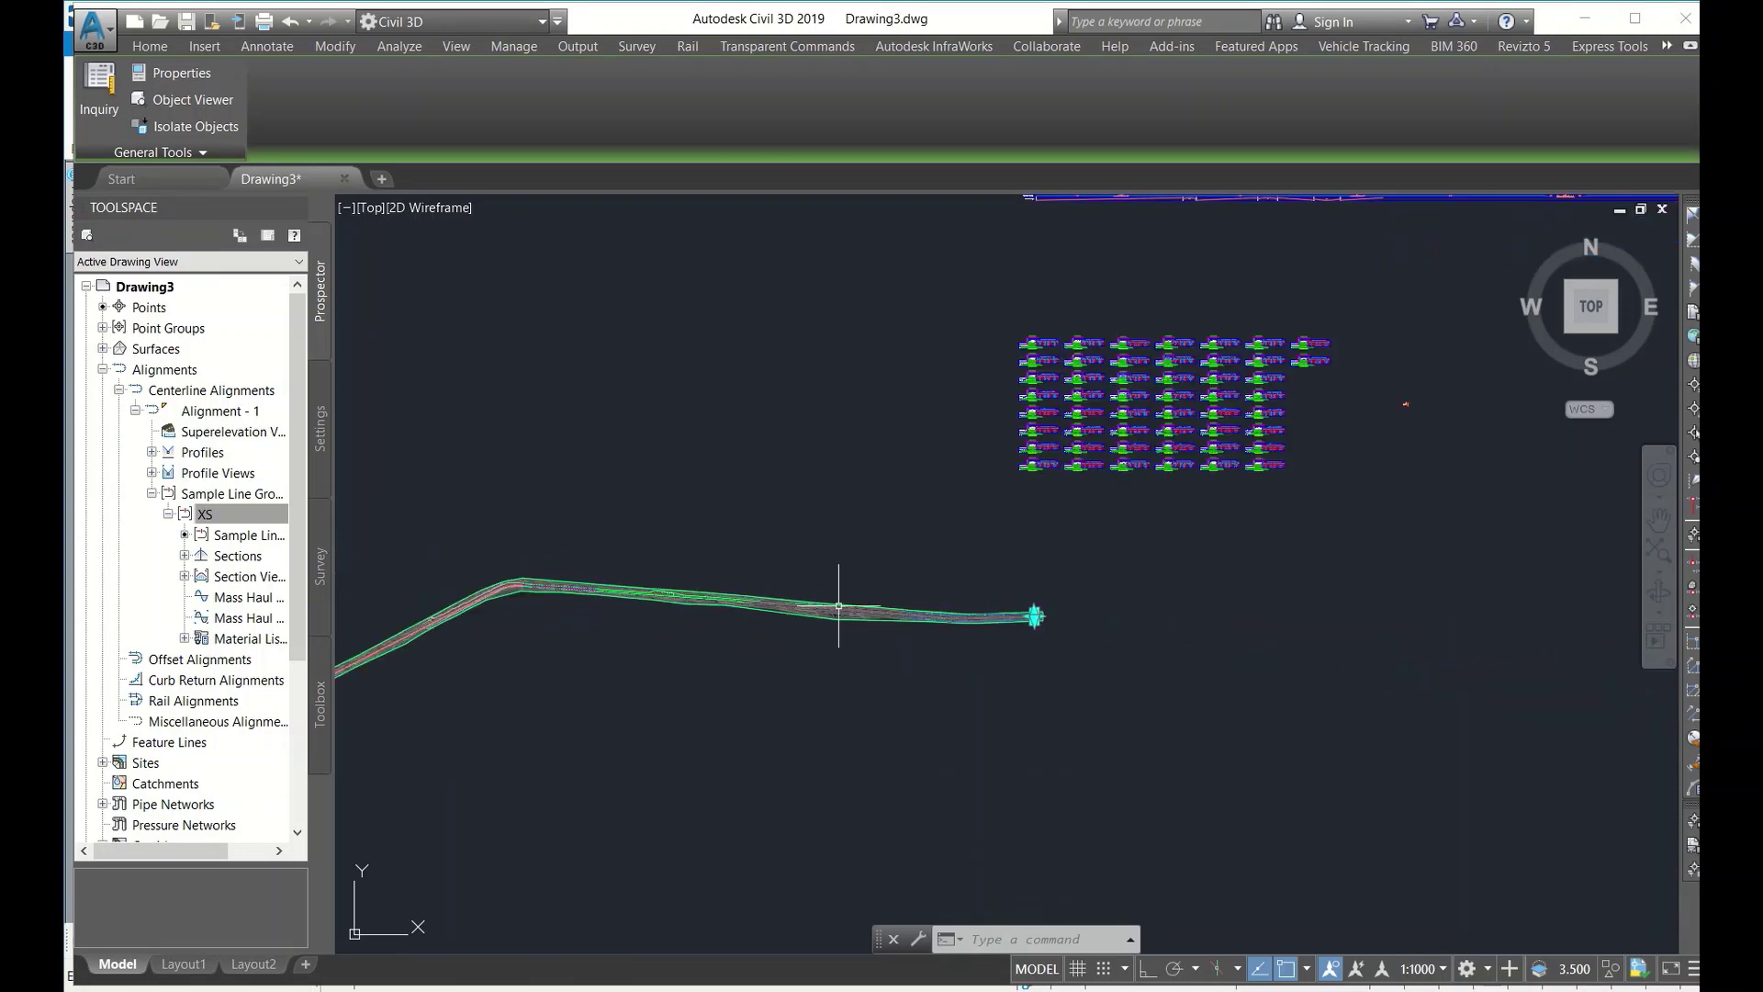
{"action": "scroll", "coordinate": [960, 624], "scroll_direction": "up", "scroll_amount": 5}
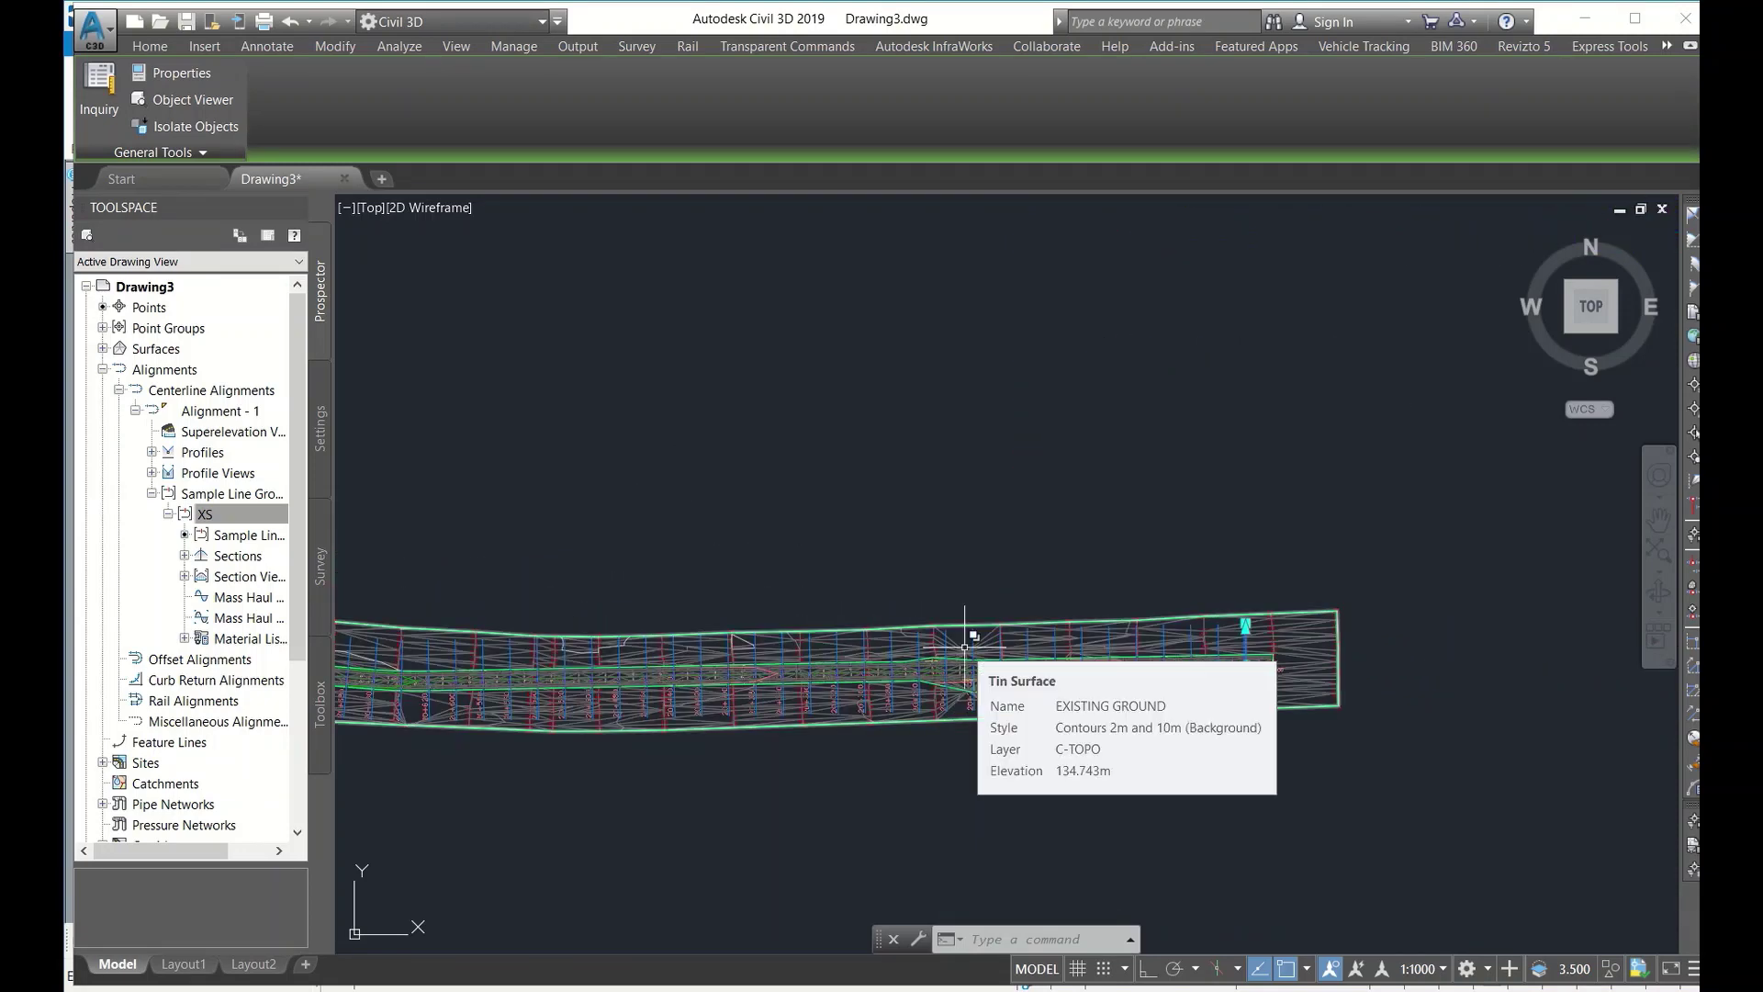
{"action": "left_click", "coordinate": [148, 46]}
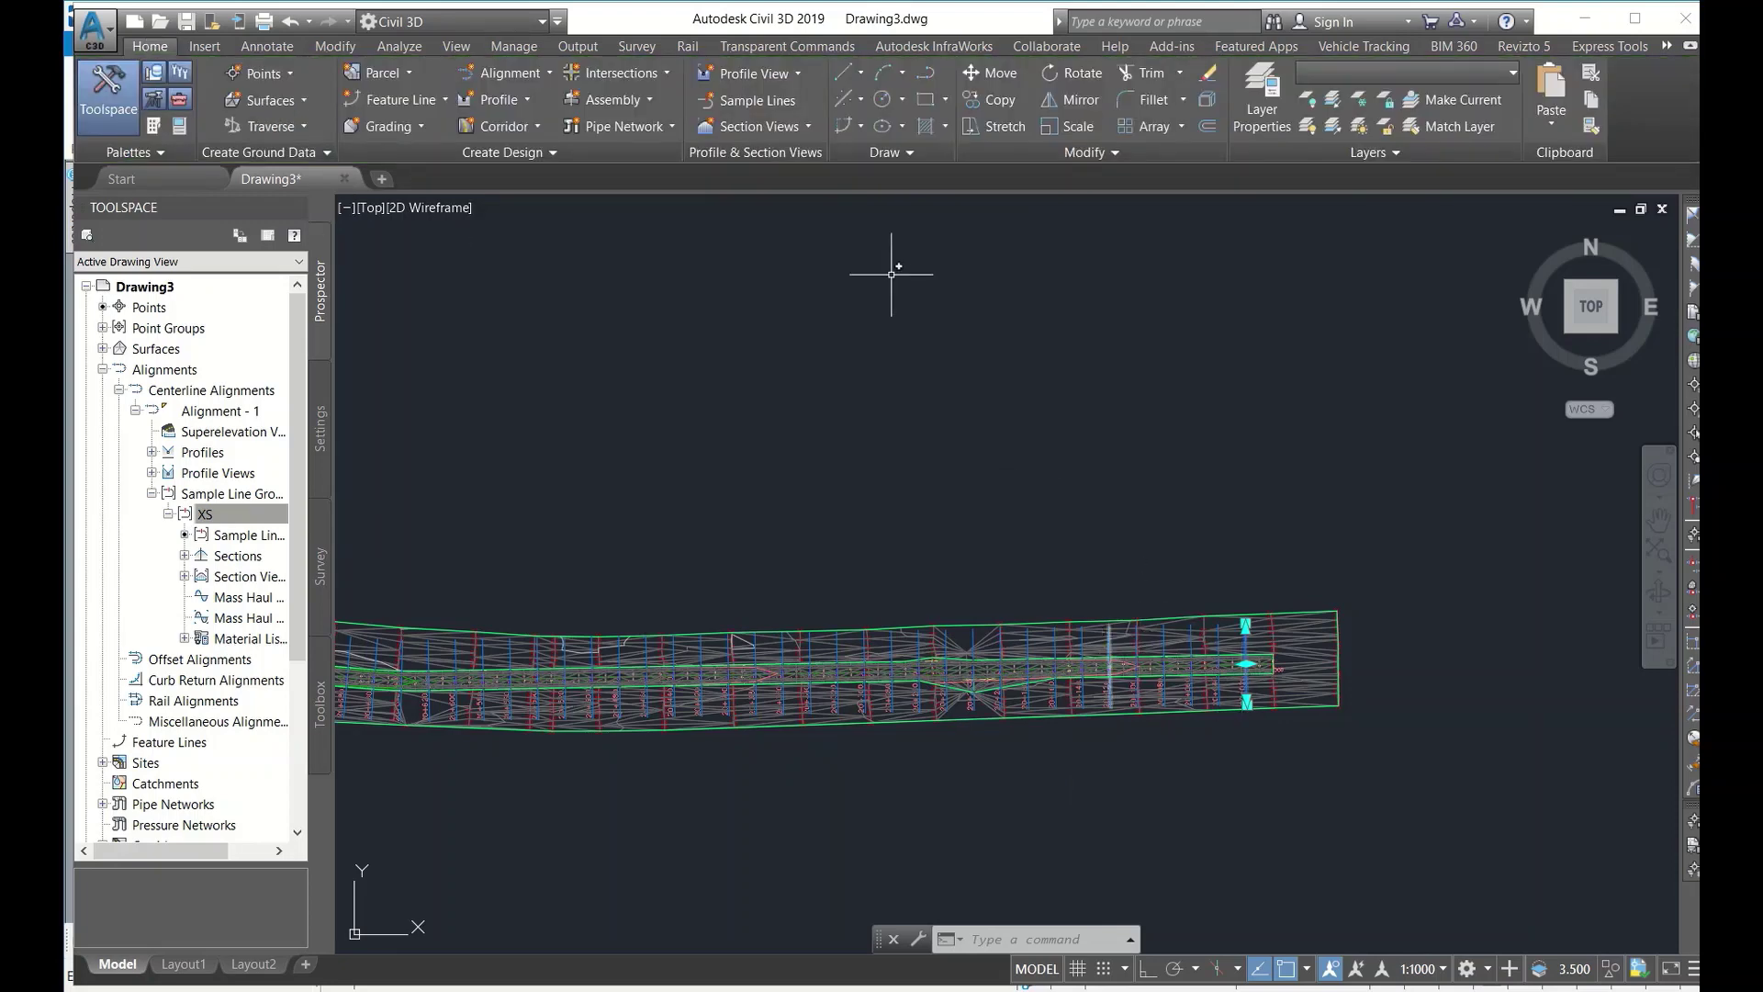
- Check the finished section views again, including the existing elevation, proposed elevation and offset bands with their material tables
{"action": "scroll", "coordinate": [1198, 677], "scroll_direction": "down", "scroll_amount": 2}
{"action": "scroll", "coordinate": [1141, 768], "scroll_direction": "up", "scroll_amount": 4}
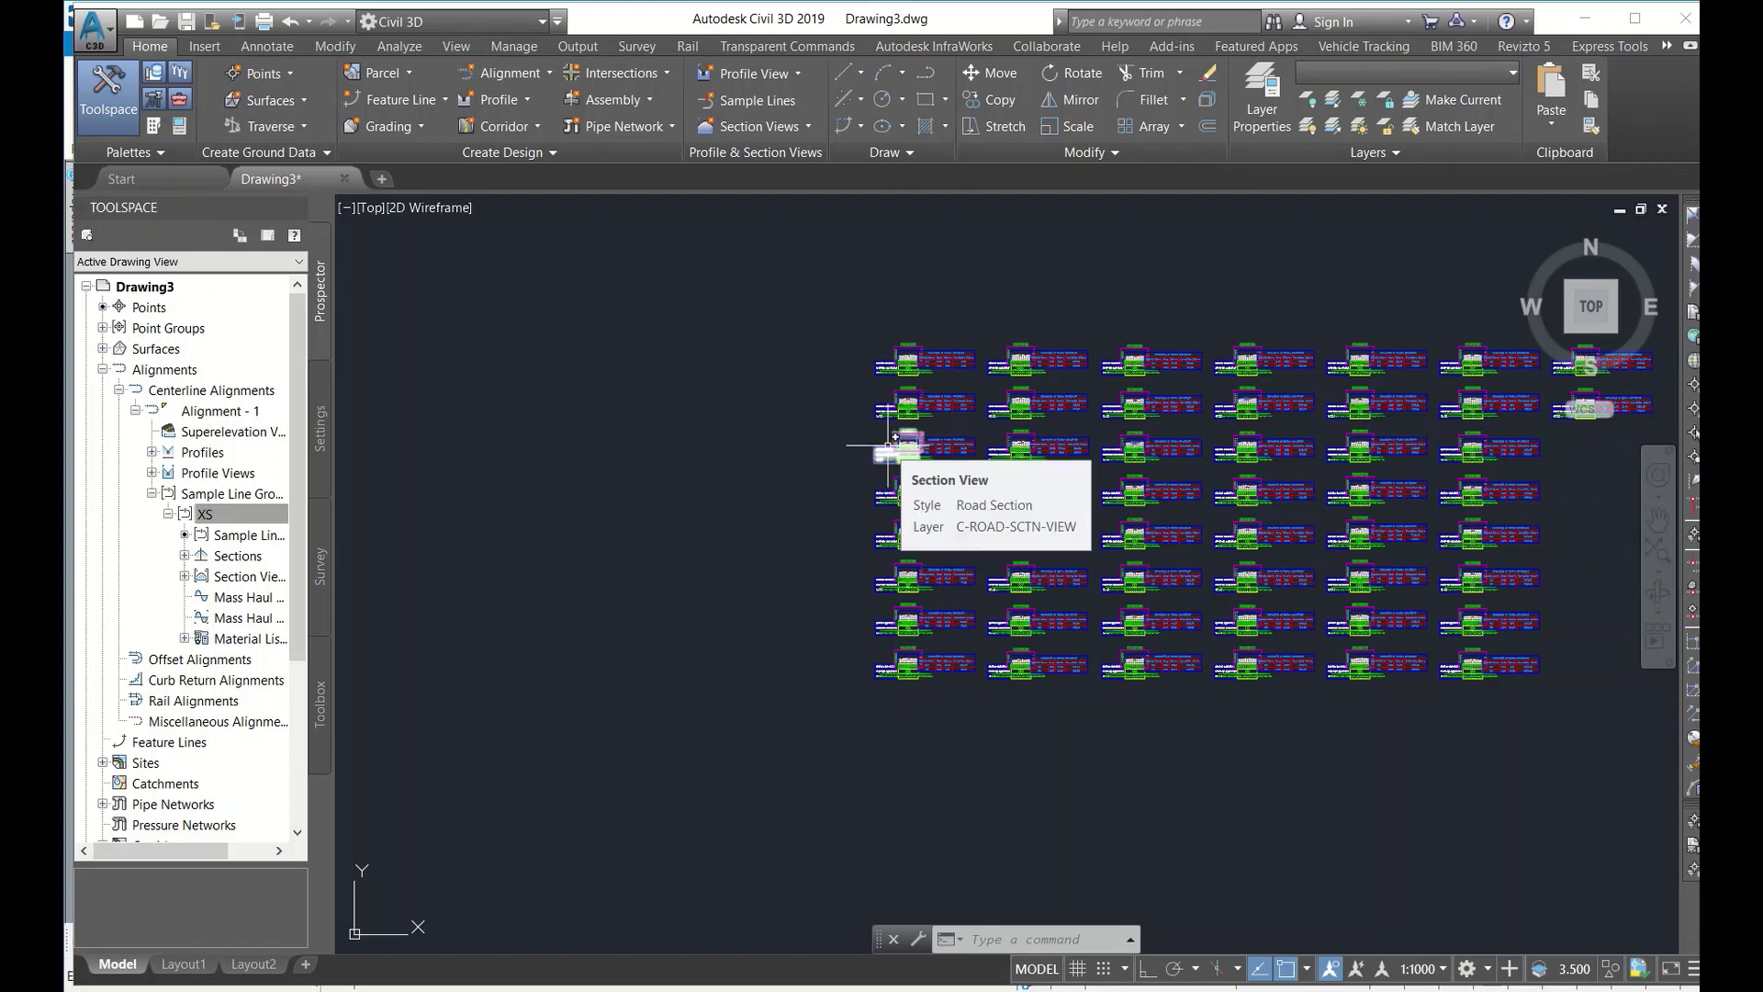
{"action": "scroll", "coordinate": [896, 447], "scroll_direction": "up", "scroll_amount": 8}
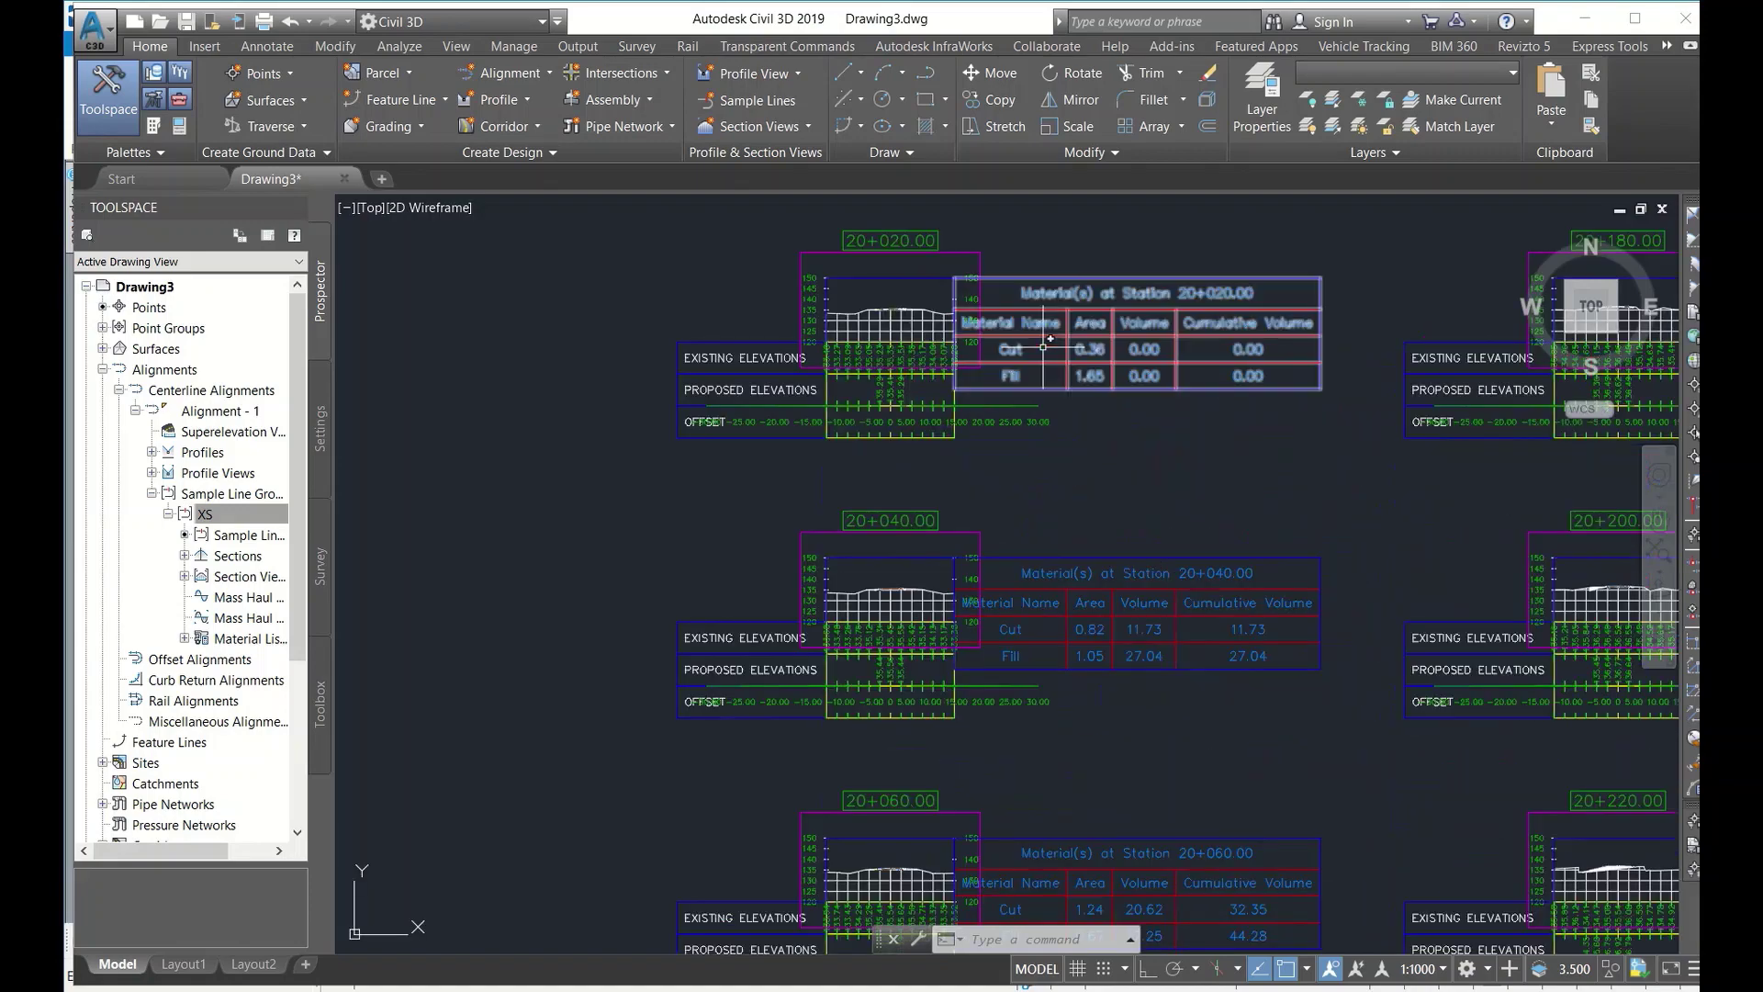
{"action": "scroll", "coordinate": [643, 397], "scroll_direction": "up", "scroll_amount": 4}
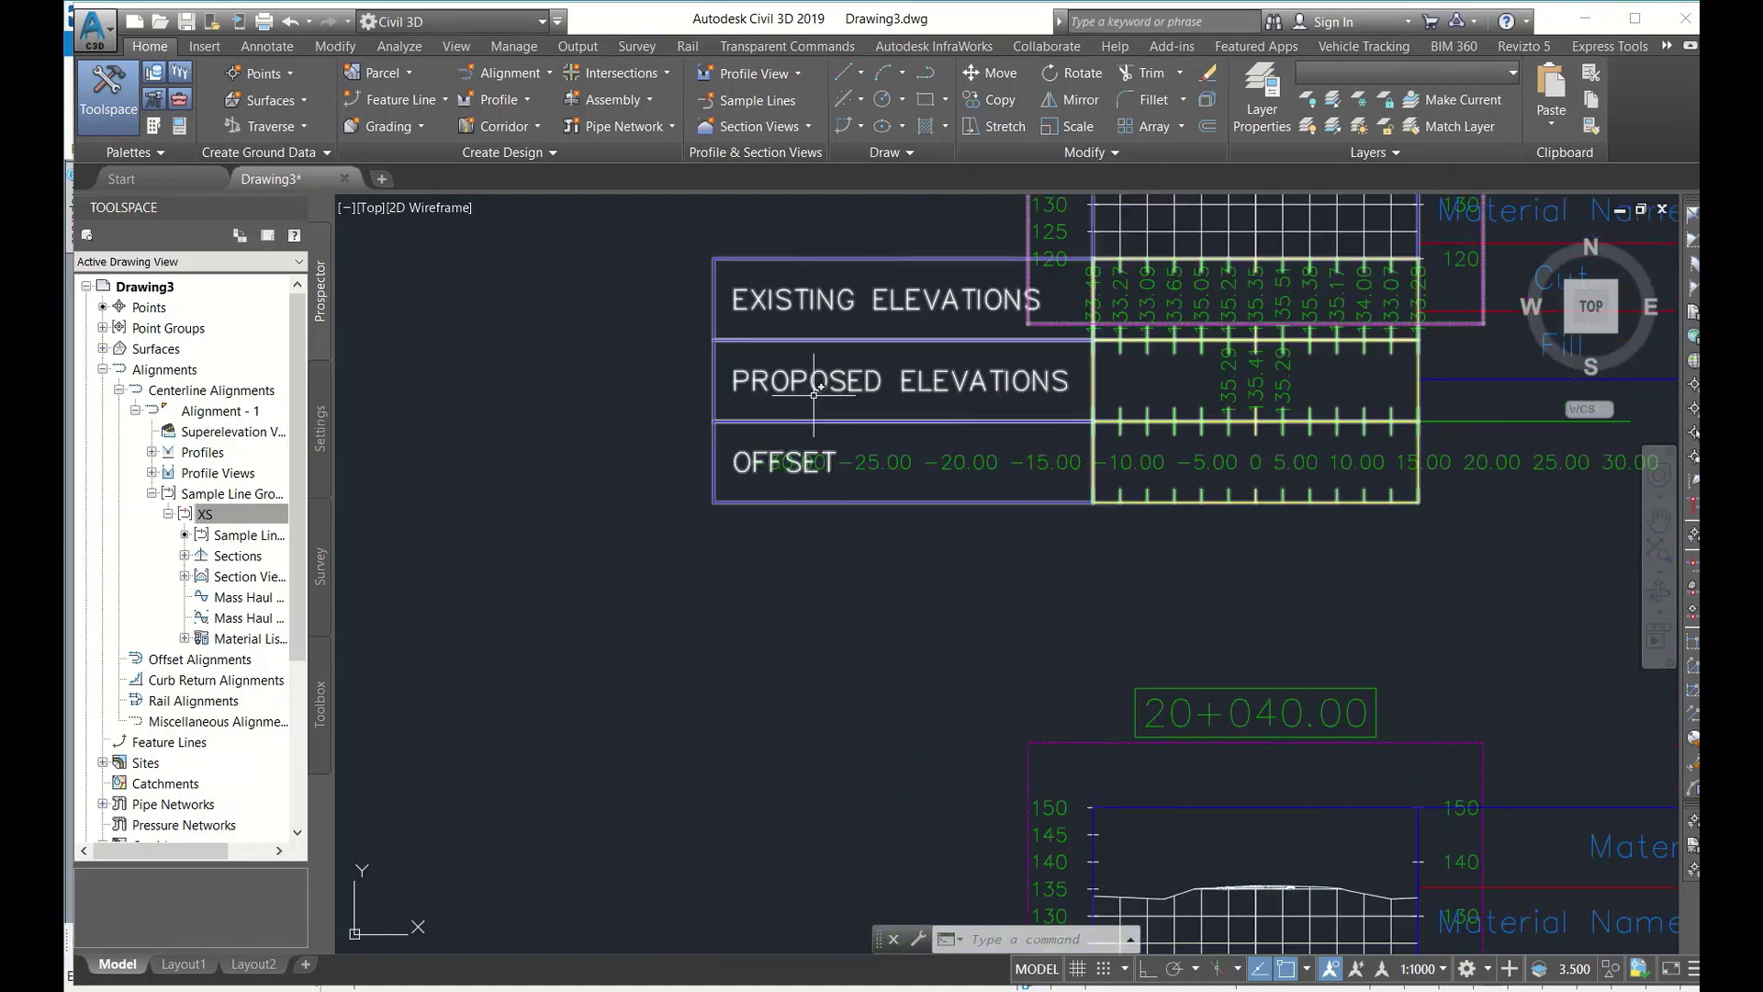
{"action": "scroll", "coordinate": [859, 514], "scroll_direction": "down", "scroll_amount": 10}
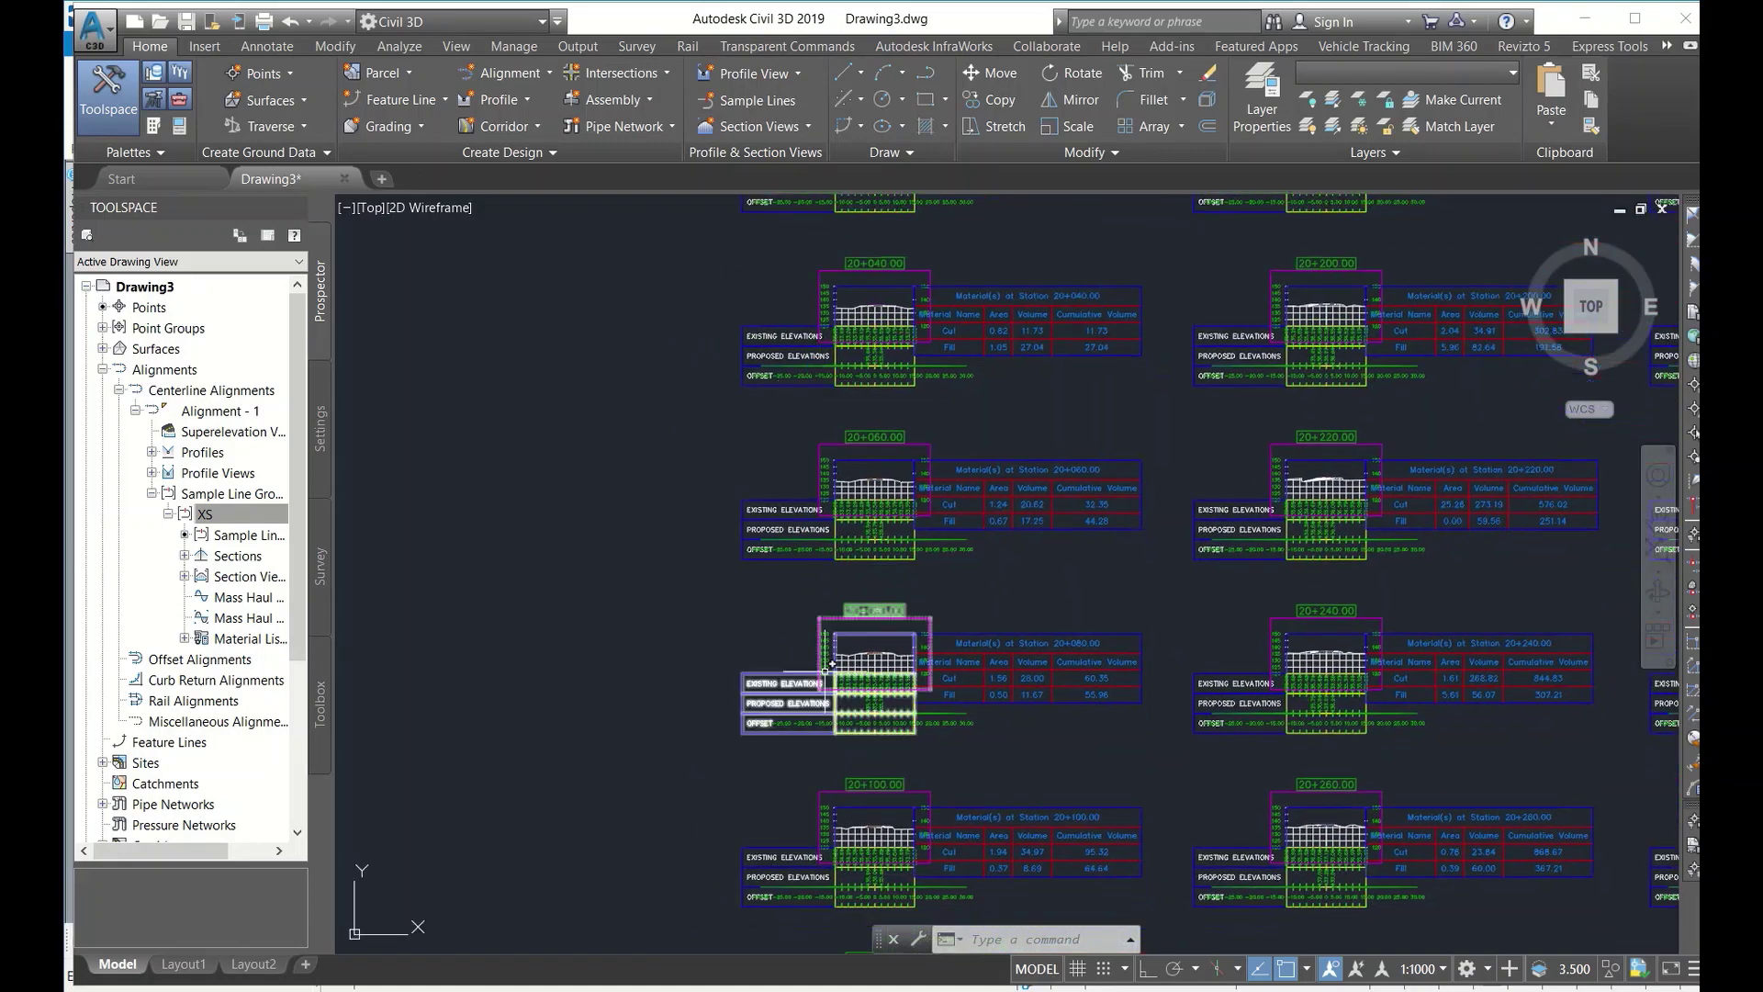